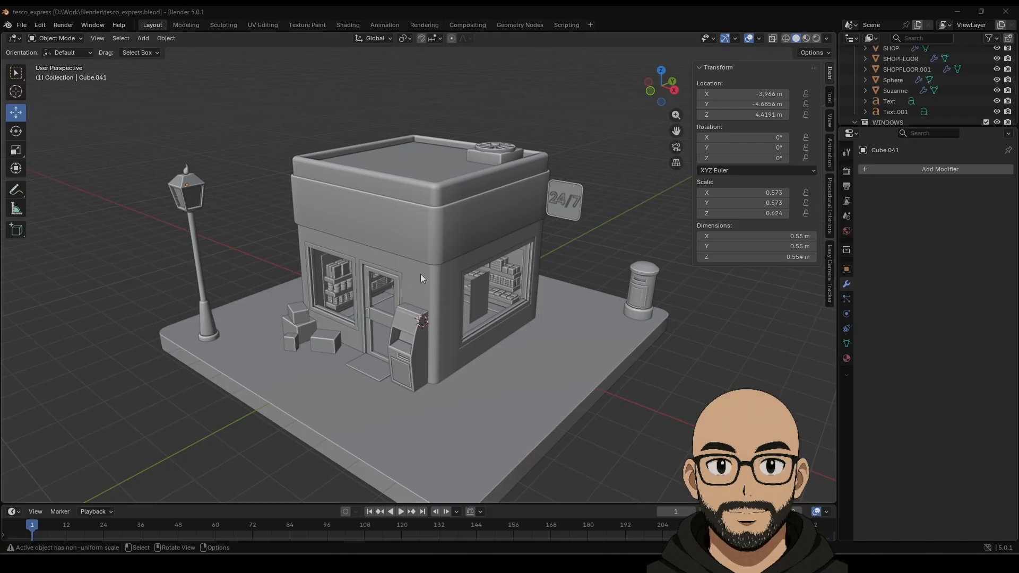
Step: Select the boxes stacked by the shop's front corner and duplicate them in place
{"action": "middle_click_drag", "start_coordinate": [568, 363], "coordinate": [374, 383]}
{"action": "middle_click_drag", "start_coordinate": [464, 392], "coordinate": [418, 426]}
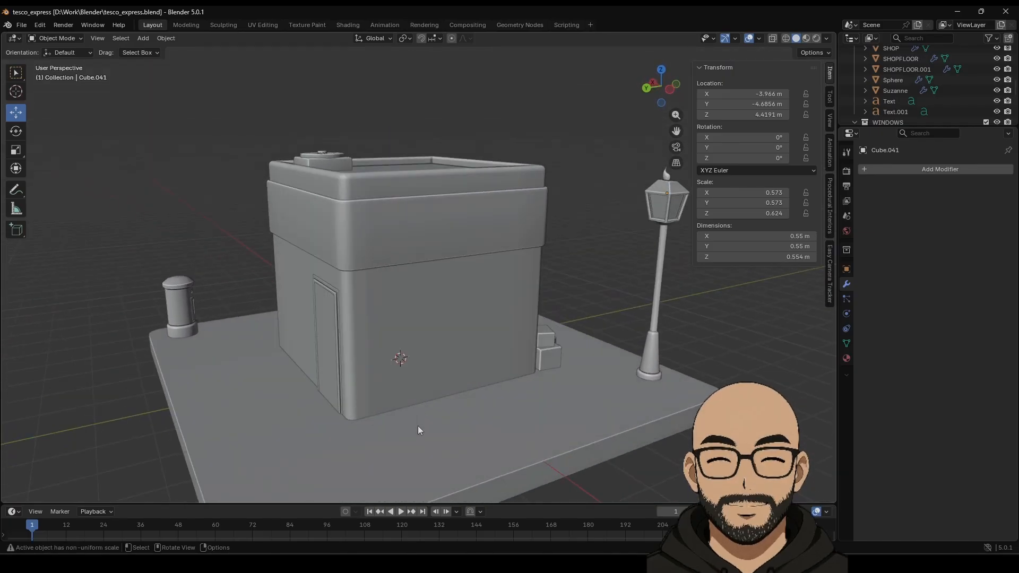
{"action": "scroll", "coordinate": [418, 425], "scroll_direction": "down", "scroll_amount": 2}
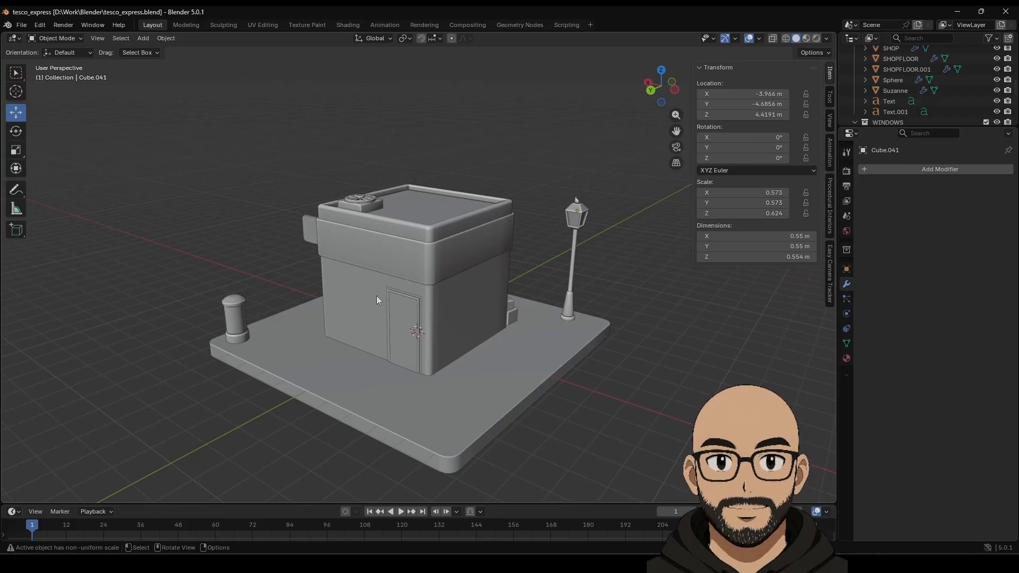
{"action": "middle_click_drag", "start_coordinate": [367, 318], "coordinate": [457, 349]}
{"action": "left_click", "coordinate": [476, 347]}
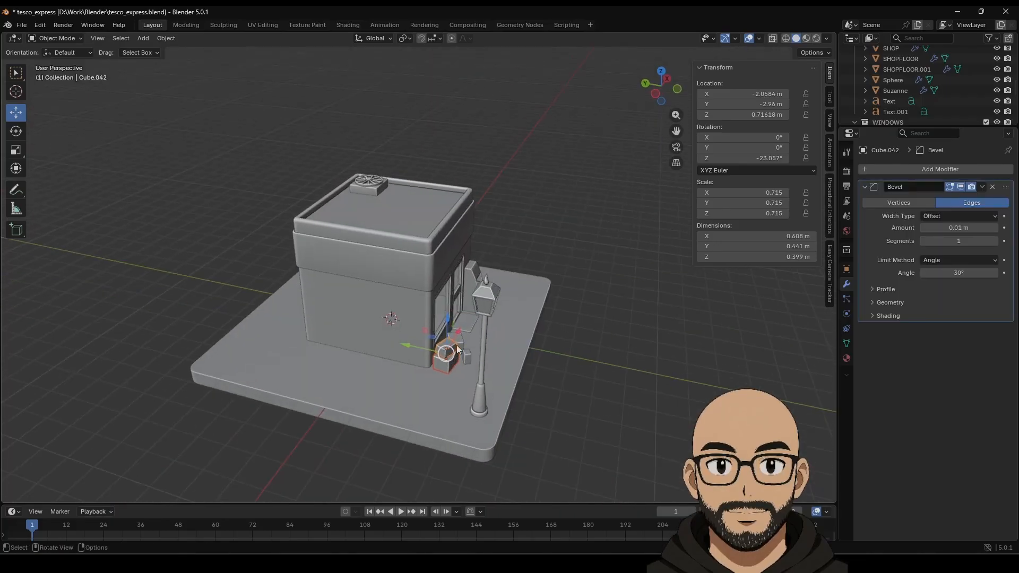
{"action": "left_click", "coordinate": [462, 349], "text": "shift"}
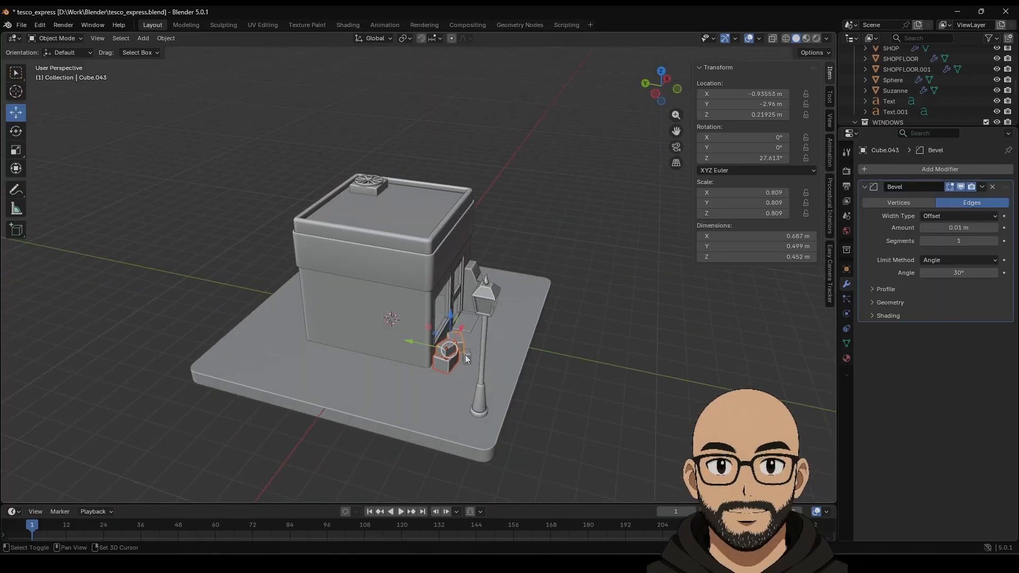
{"action": "key", "text": "shift+d"}
{"action": "right_click", "coordinate": [417, 356]}
Step: Move the duplicated boxes along Y and X to the rear wall, beside the back door
{"action": "left_click_drag", "start_coordinate": [409, 341], "coordinate": [298, 321]}
{"action": "middle_click_drag", "start_coordinate": [311, 332], "coordinate": [400, 343]}
{"action": "left_click_drag", "start_coordinate": [373, 373], "coordinate": [322, 329]}
{"action": "left_click", "coordinate": [265, 251]}
Step: Duplicate the rooftop fan unit and move the copy about -5.49 m along X, past the blank side wall
{"action": "middle_click_drag", "start_coordinate": [344, 329], "coordinate": [447, 342]}
{"action": "scroll", "coordinate": [447, 343], "scroll_direction": "up", "scroll_amount": 1}
{"action": "middle_click_drag", "start_coordinate": [540, 371], "coordinate": [530, 340]}
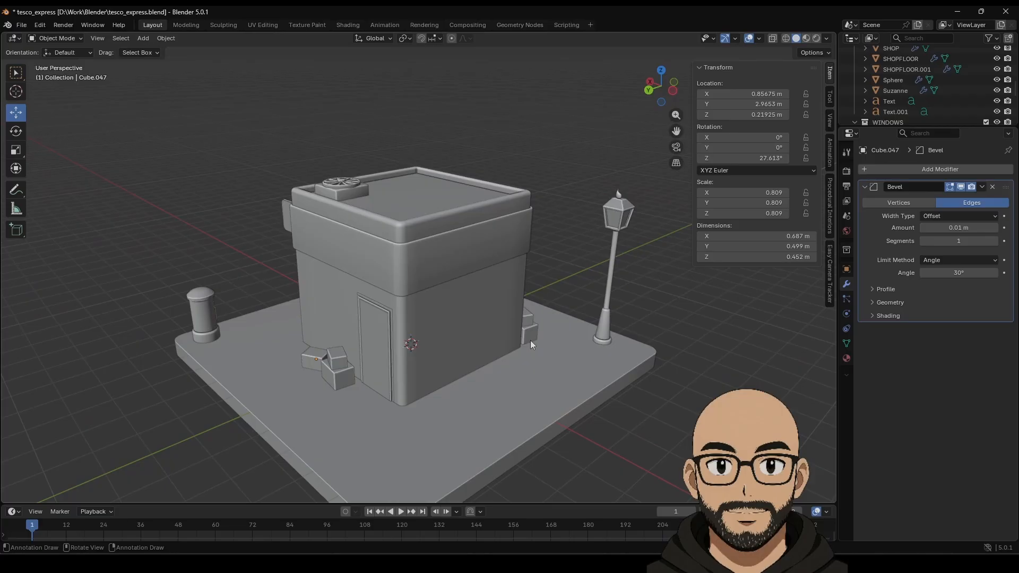
{"action": "left_click", "coordinate": [342, 188]}
{"action": "key", "text": "shift+d"}
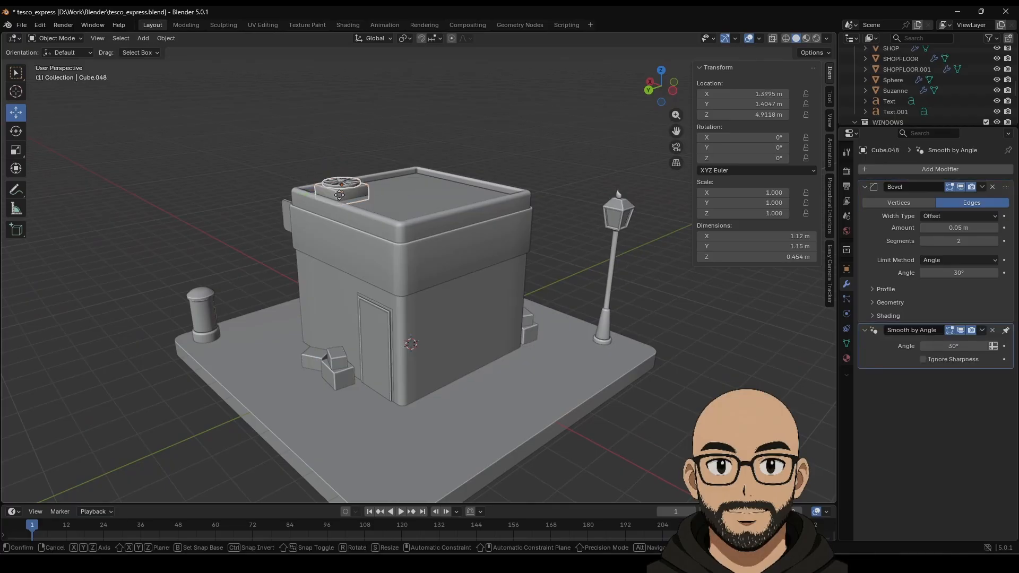
{"action": "right_click", "coordinate": [342, 197]}
{"action": "key", "text": "g"}
{"action": "key", "text": "x"}
{"action": "left_click", "coordinate": [504, 234]}
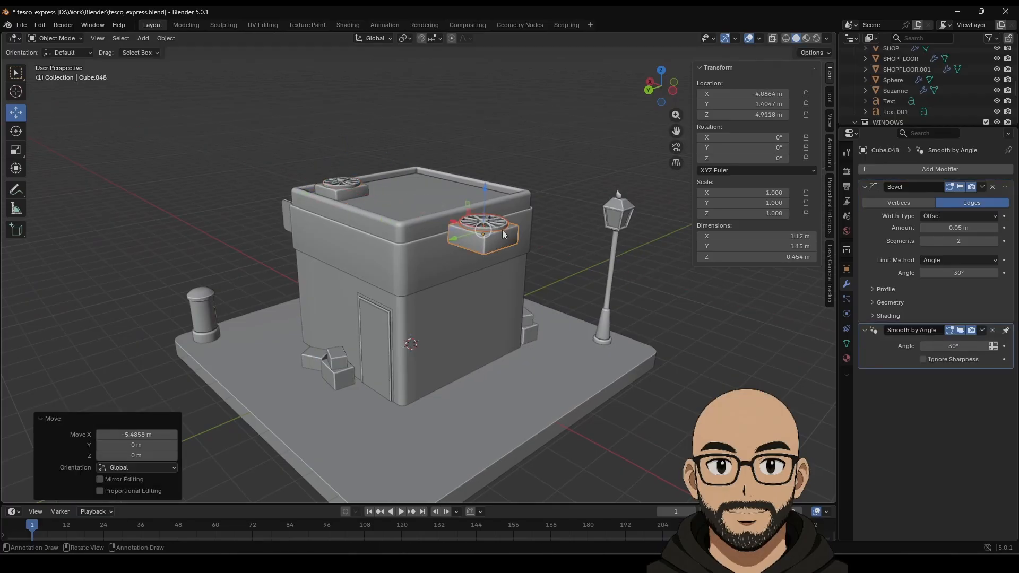
Step: Rotate the duplicated fan unit -90° about the global Y axis so the fan faces outward
{"action": "left_click", "coordinate": [16, 131]}
{"action": "middle_click_drag", "start_coordinate": [403, 255], "coordinate": [644, 179]}
{"action": "left_click_drag", "start_coordinate": [623, 169], "coordinate": [619, 248]}
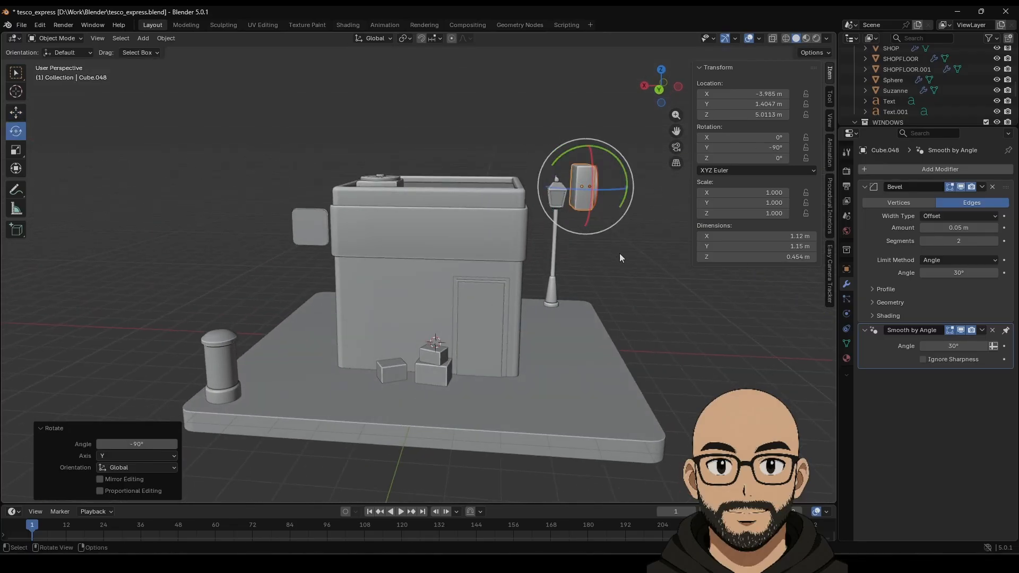
{"action": "middle_click_drag", "start_coordinate": [620, 253], "coordinate": [474, 204]}
Step: Place the rotated fan unit high on the blank side wall near the front corner, at about X -2.59, Y -1.63, Z 3.42 m
{"action": "left_click", "coordinate": [21, 108]}
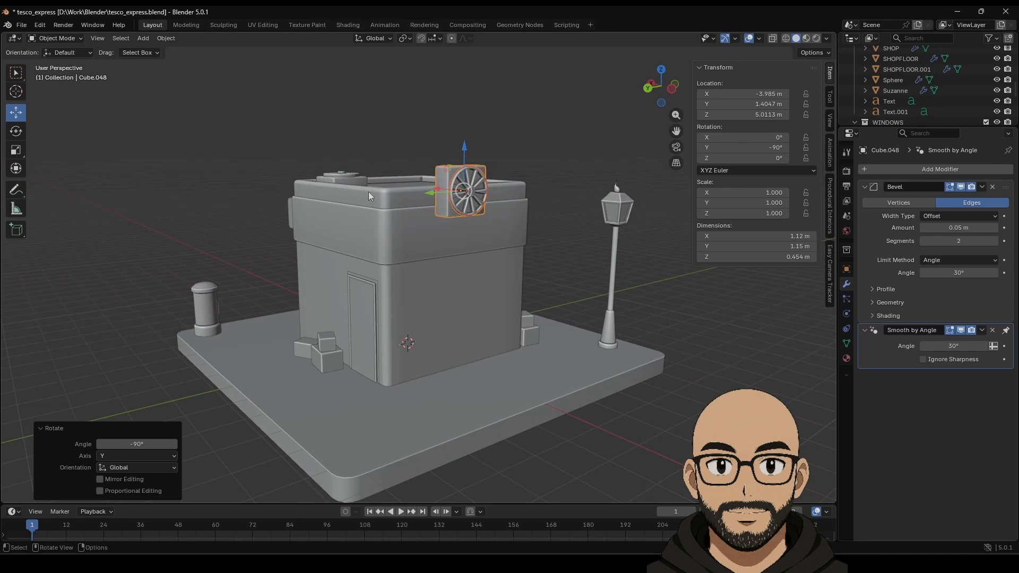
{"action": "left_click_drag", "start_coordinate": [464, 149], "coordinate": [464, 201]}
{"action": "middle_click_drag", "start_coordinate": [464, 200], "coordinate": [478, 265]}
{"action": "left_click_drag", "start_coordinate": [422, 292], "coordinate": [392, 271]}
{"action": "middle_click_drag", "start_coordinate": [392, 272], "coordinate": [467, 310]}
{"action": "left_click_drag", "start_coordinate": [467, 311], "coordinate": [440, 361]}
{"action": "left_click_drag", "start_coordinate": [406, 404], "coordinate": [478, 366]}
{"action": "left_click_drag", "start_coordinate": [452, 318], "coordinate": [490, 236]}
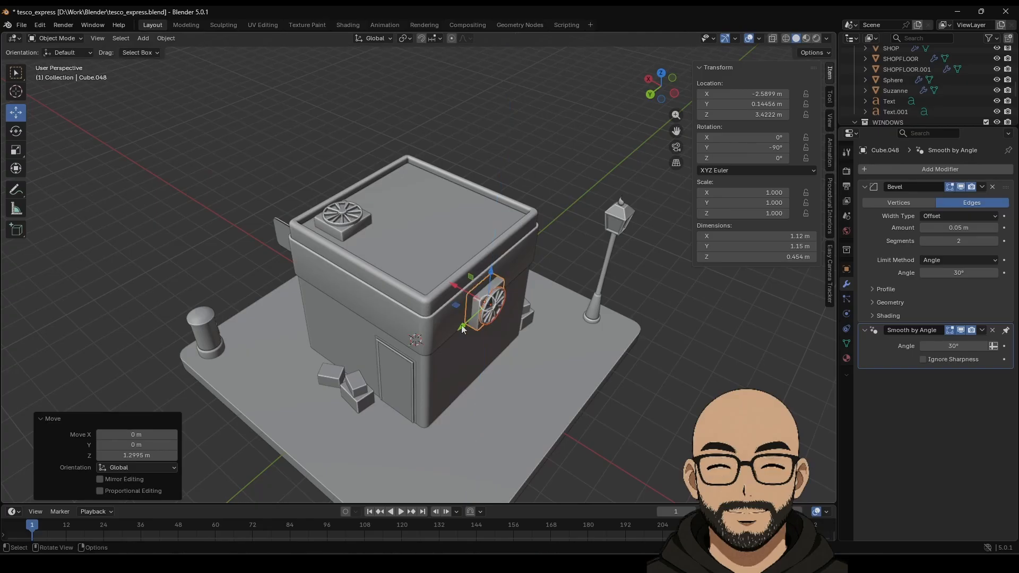
{"action": "left_click_drag", "start_coordinate": [470, 275], "coordinate": [504, 297]}
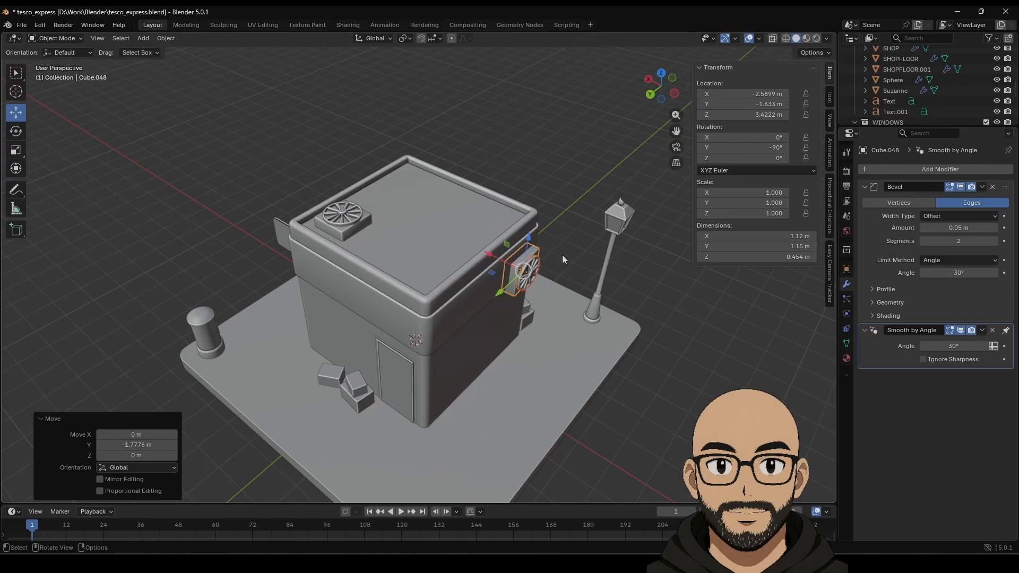
{"action": "middle_click_drag", "start_coordinate": [564, 255], "coordinate": [478, 279]}
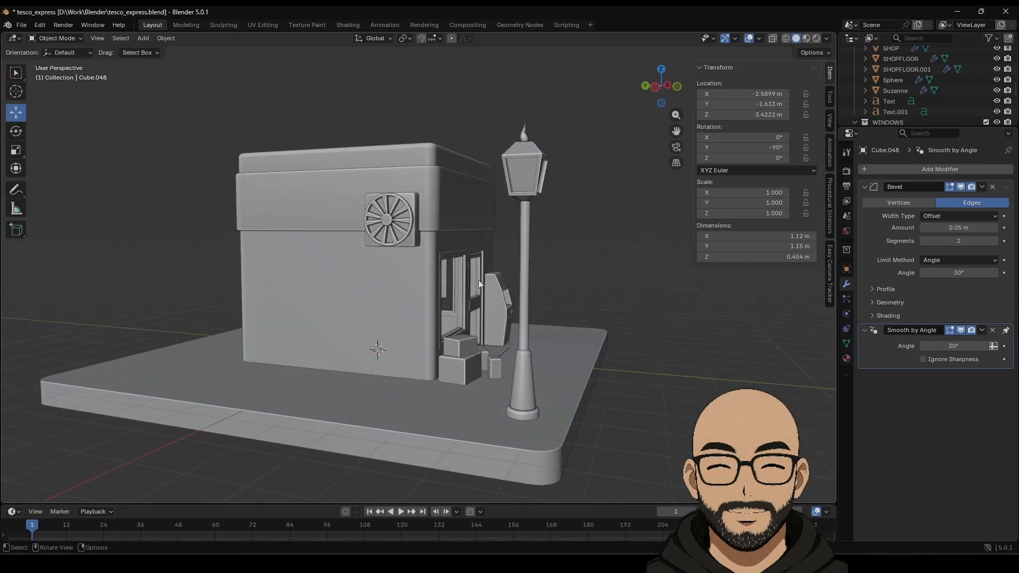
Step: Scale the wall unit's round fan part along global X to about 1.5 times its depth
{"action": "left_click", "coordinate": [403, 241]}
{"action": "middle_click_drag", "start_coordinate": [396, 243], "coordinate": [346, 229]}
{"action": "key", "text": "r"}
{"action": "key", "text": "Escape"}
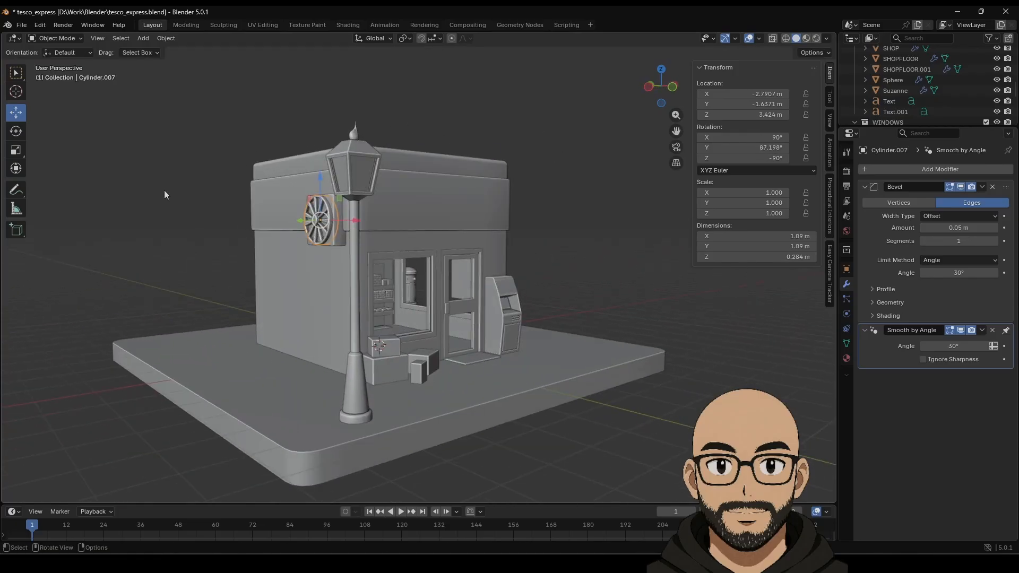
{"action": "left_click_drag", "start_coordinate": [355, 220], "coordinate": [380, 219]}
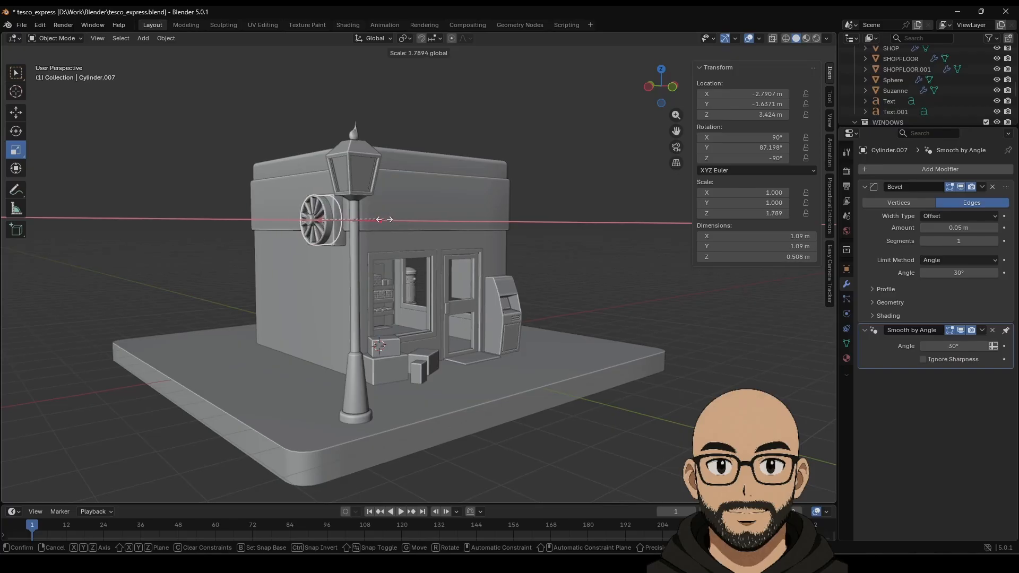
{"action": "left_click", "coordinate": [374, 219]}
Step: Select the wall fan together with its housing and move both outward along X, placing the housing at about -2.70 m
{"action": "middle_click_drag", "start_coordinate": [133, 212], "coordinate": [410, 330]}
{"action": "left_click", "coordinate": [337, 273], "text": "shift"}
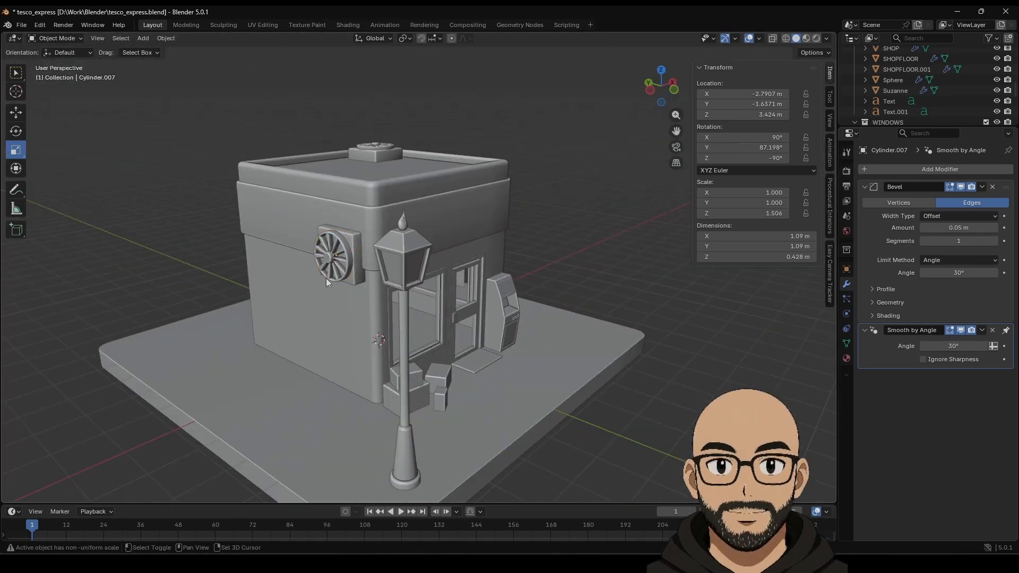
{"action": "left_click", "coordinate": [362, 263], "text": "shift"}
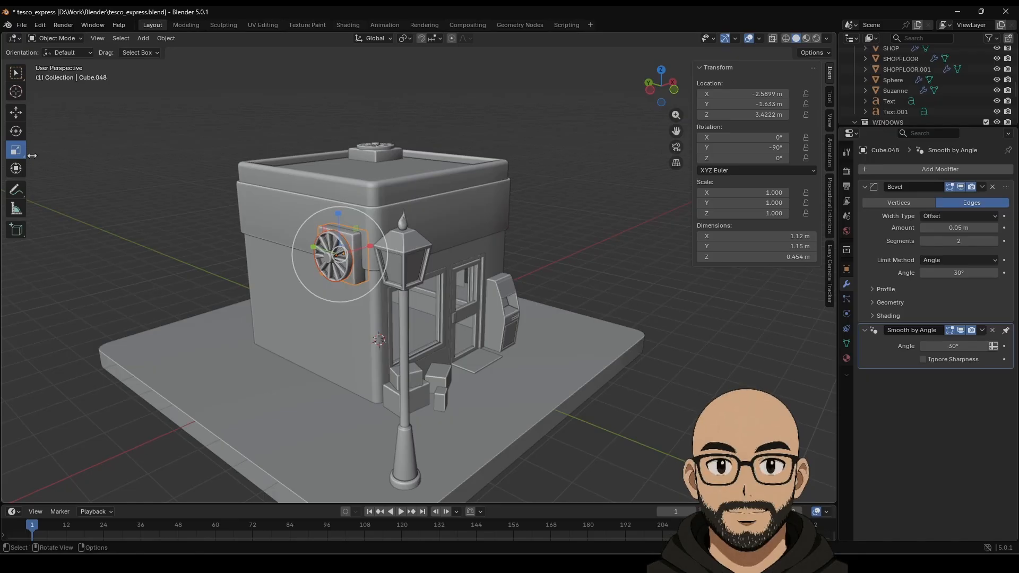
{"action": "key", "text": "shift+space"}
{"action": "key", "text": "g"}
{"action": "left_click_drag", "start_coordinate": [365, 253], "coordinate": [351, 285]}
Step: Slide the fan and its housing along the side wall toward the rear corner, to about Y 1.47 m
{"action": "middle_click_drag", "start_coordinate": [663, 241], "coordinate": [606, 295]}
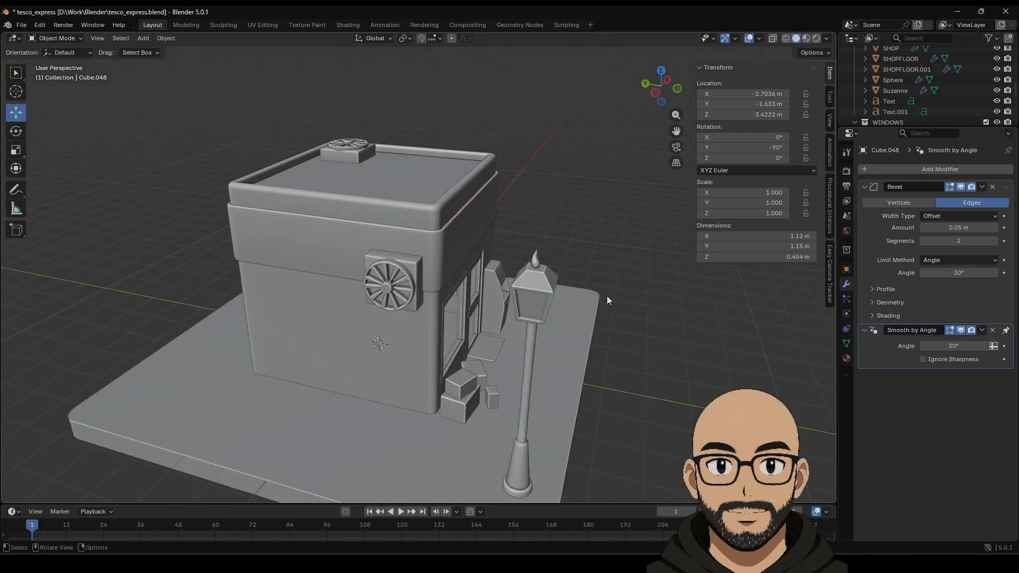
{"action": "left_click", "coordinate": [409, 297], "text": "shift"}
{"action": "left_click_drag", "start_coordinate": [357, 281], "coordinate": [218, 259]}
Step: Make the main Collection active and add a cube mesh to it
{"action": "middle_click_drag", "start_coordinate": [140, 235], "coordinate": [286, 249]}
{"action": "middle_click_drag", "start_coordinate": [422, 383], "coordinate": [467, 416]}
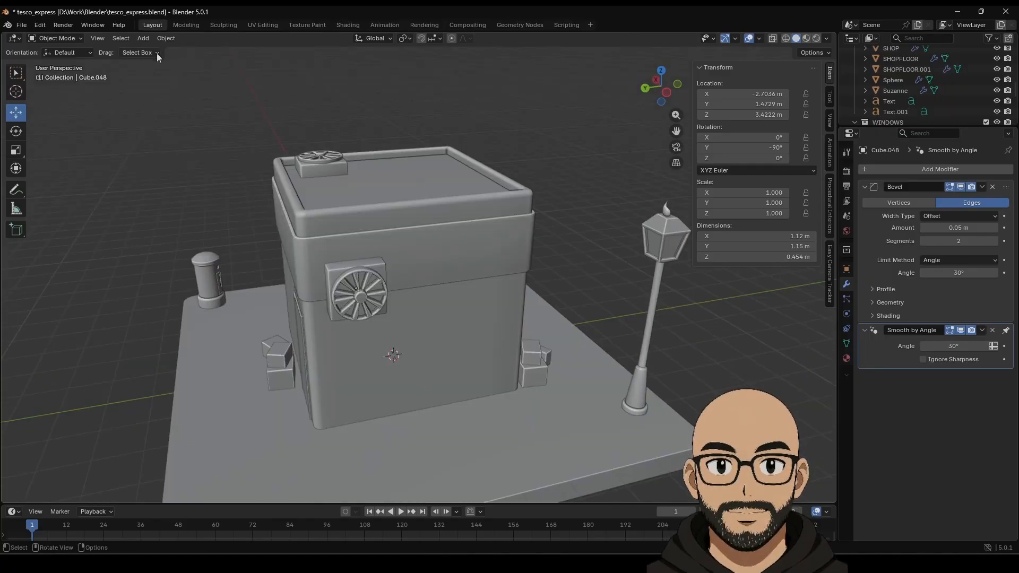
{"action": "left_click", "coordinate": [144, 38]}
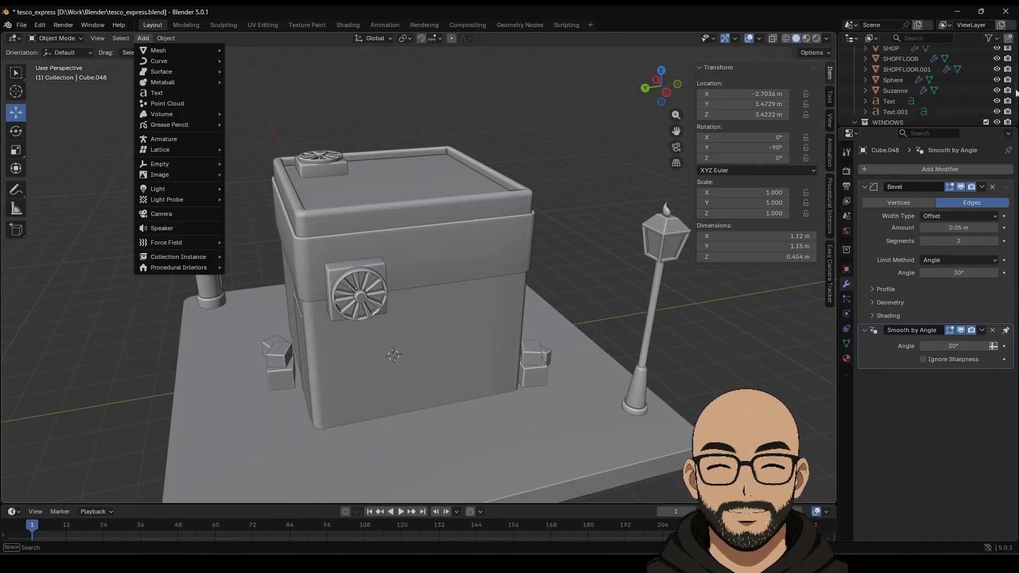
{"action": "scroll", "coordinate": [897, 80], "scroll_direction": "up", "scroll_amount": 10}
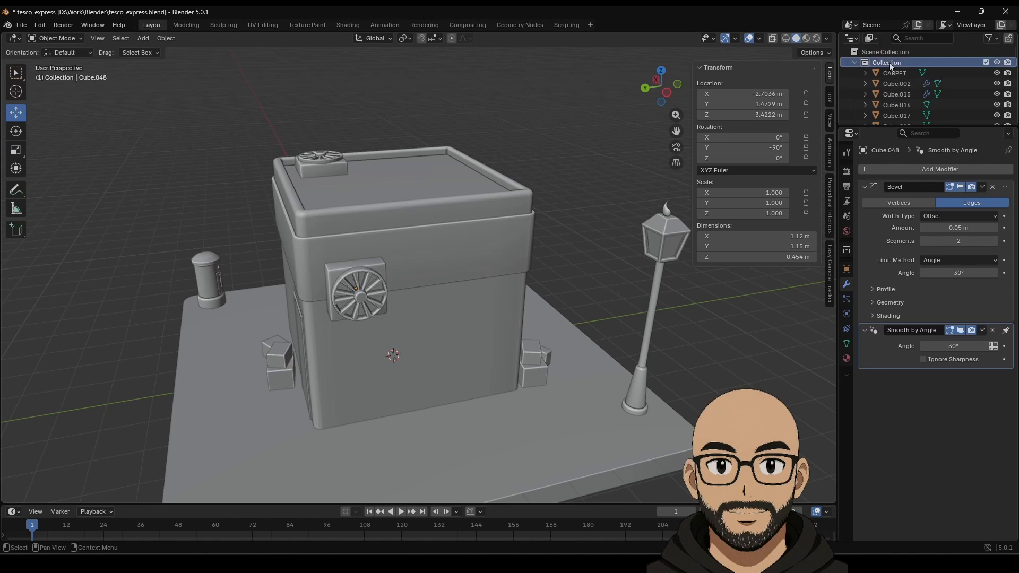
{"action": "left_click", "coordinate": [143, 38]}
{"action": "mouse_move", "coordinate": [166, 60]}
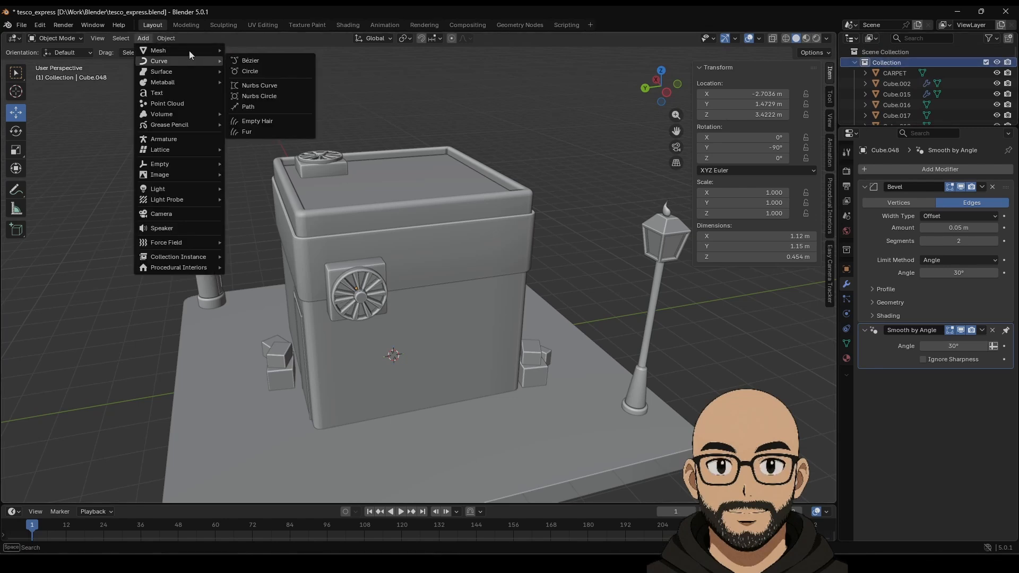
{"action": "key", "text": "Escape"}
{"action": "left_click", "coordinate": [145, 38]}
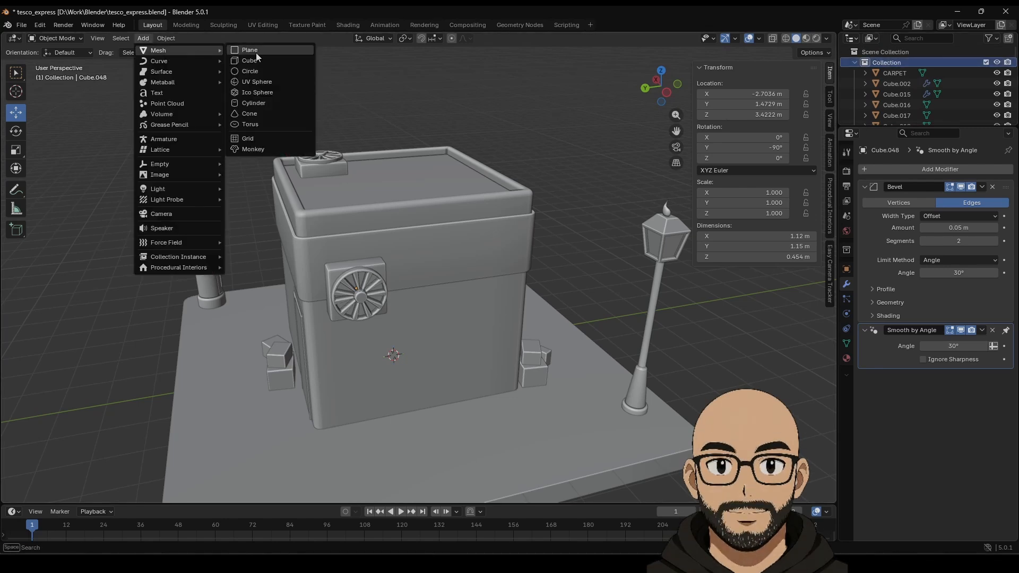
{"action": "left_click", "coordinate": [249, 61]}
Step: Place the cube outside the side wall below the fan and scale it into a block about 1.09 × 2.2 × 1.2 m
{"action": "left_click_drag", "start_coordinate": [380, 333], "coordinate": [443, 362]}
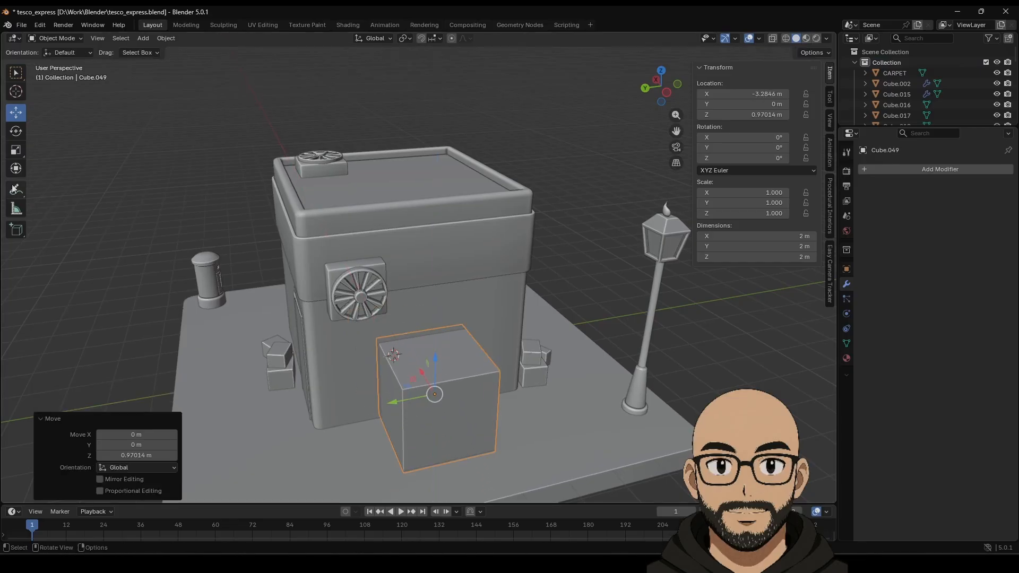
{"action": "mouse_move", "coordinate": [424, 371]}
{"action": "left_mouse_down"}
{"action": "mouse_move", "coordinate": [431, 379]}
{"action": "mouse_move", "coordinate": [433, 361]}
{"action": "mouse_move", "coordinate": [436, 375]}
{"action": "left_mouse_up"}
{"action": "left_click_drag", "start_coordinate": [395, 405], "coordinate": [417, 412]}
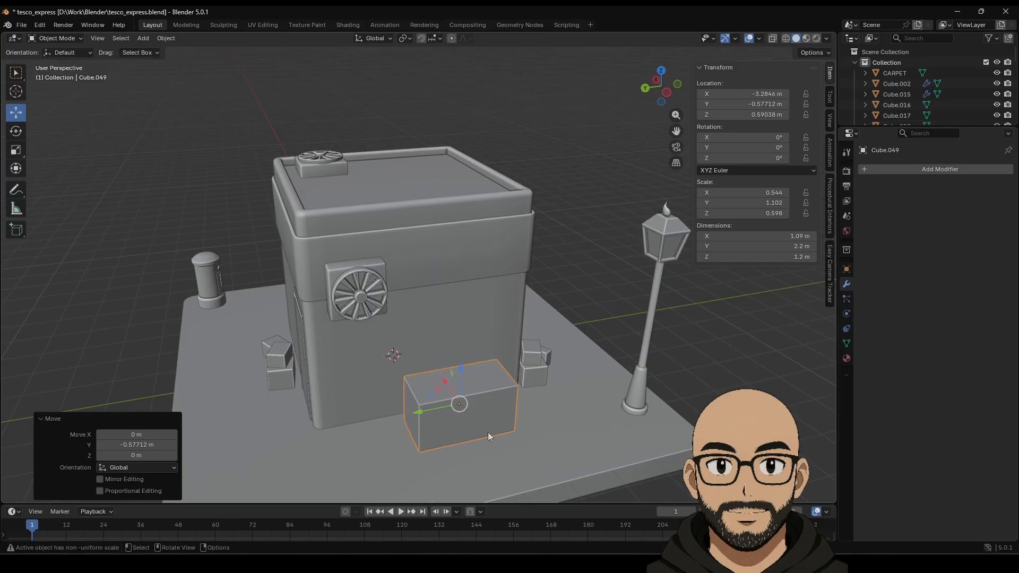
Step: Move the block closer to the wall at about X -3.12 m and raise it onto the ground at about Z 0.61 m
{"action": "middle_click_drag", "start_coordinate": [489, 432], "coordinate": [344, 408]}
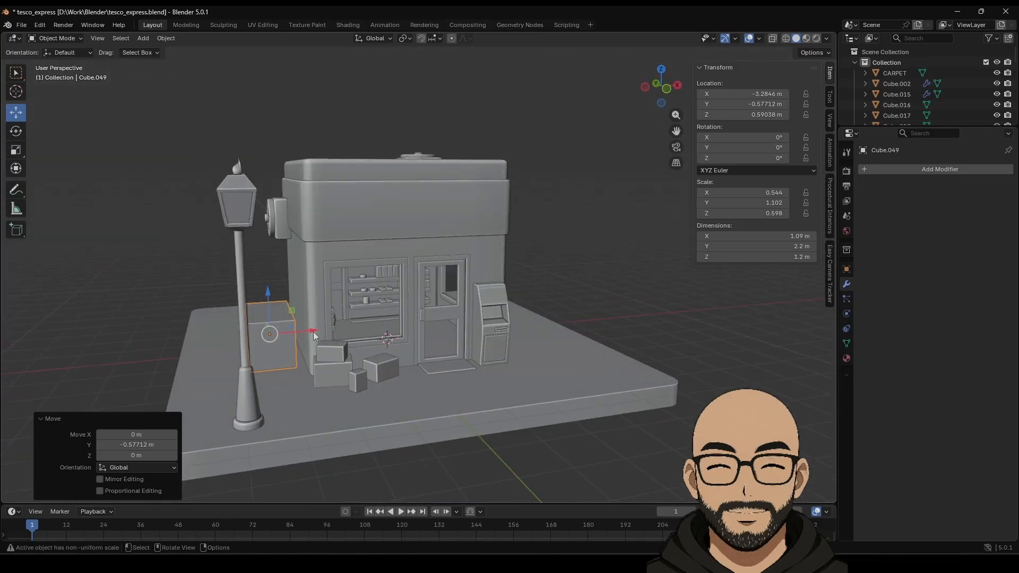
{"action": "left_click_drag", "start_coordinate": [314, 335], "coordinate": [321, 330]}
{"action": "middle_click_drag", "start_coordinate": [313, 347], "coordinate": [406, 354]}
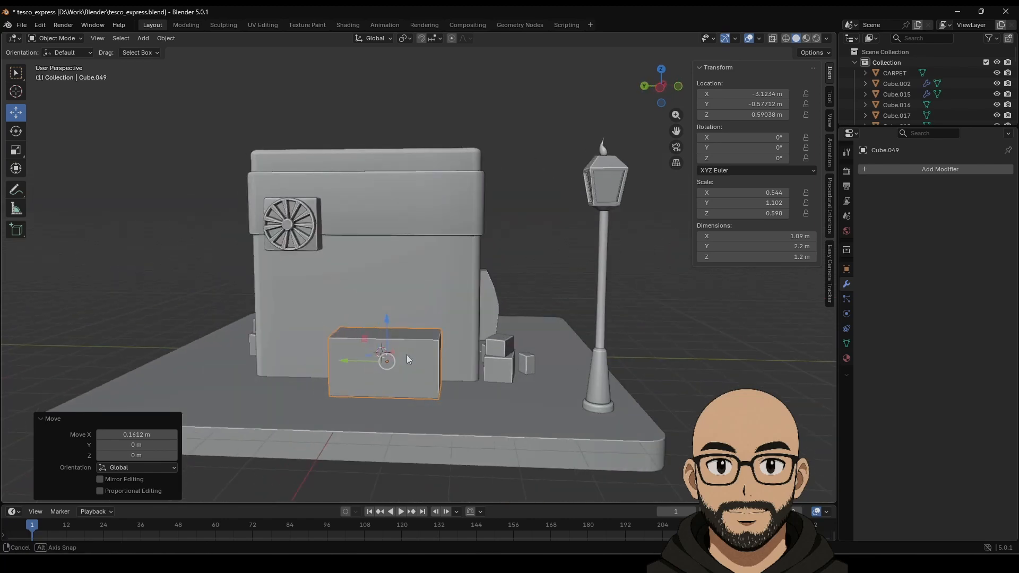
{"action": "scroll", "coordinate": [407, 354], "scroll_direction": "up", "scroll_amount": 6}
{"action": "middle_click_drag", "start_coordinate": [485, 361], "coordinate": [581, 336]}
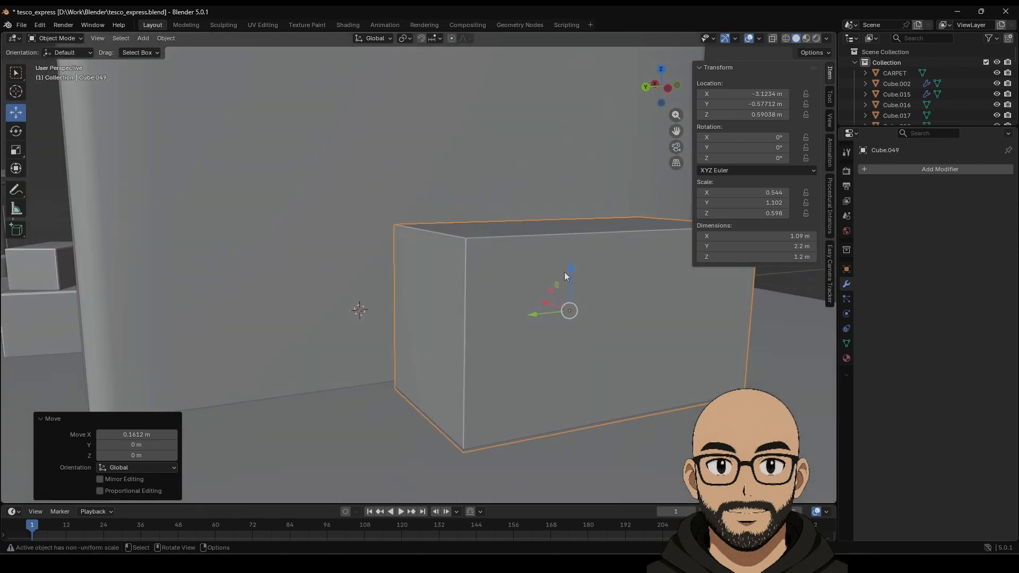
{"action": "left_click_drag", "start_coordinate": [565, 271], "coordinate": [564, 267]}
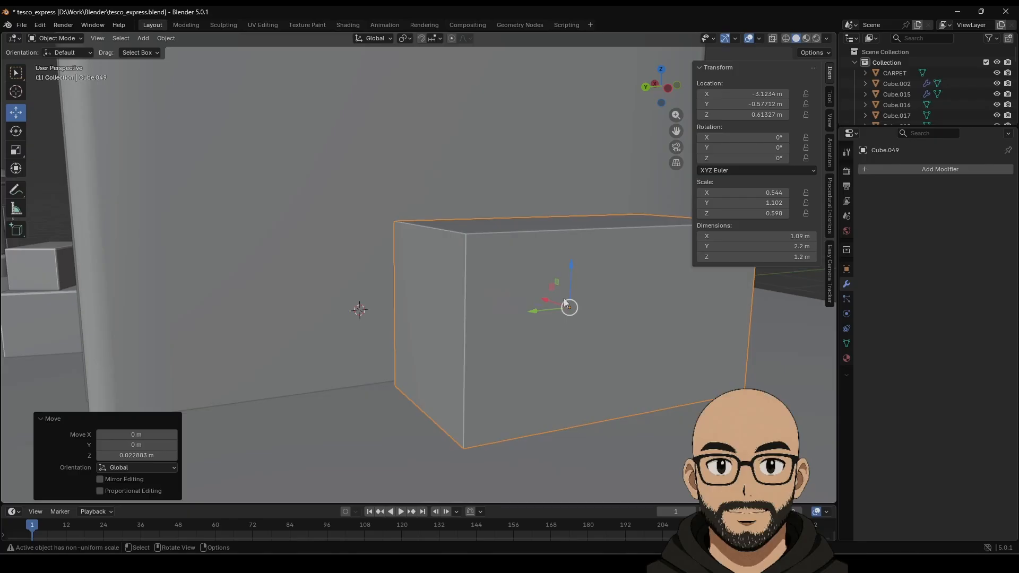
Step: Move the block's outer bottom edge about 0.12 m inward along X so its outer face slopes
{"action": "key", "text": "Tab"}
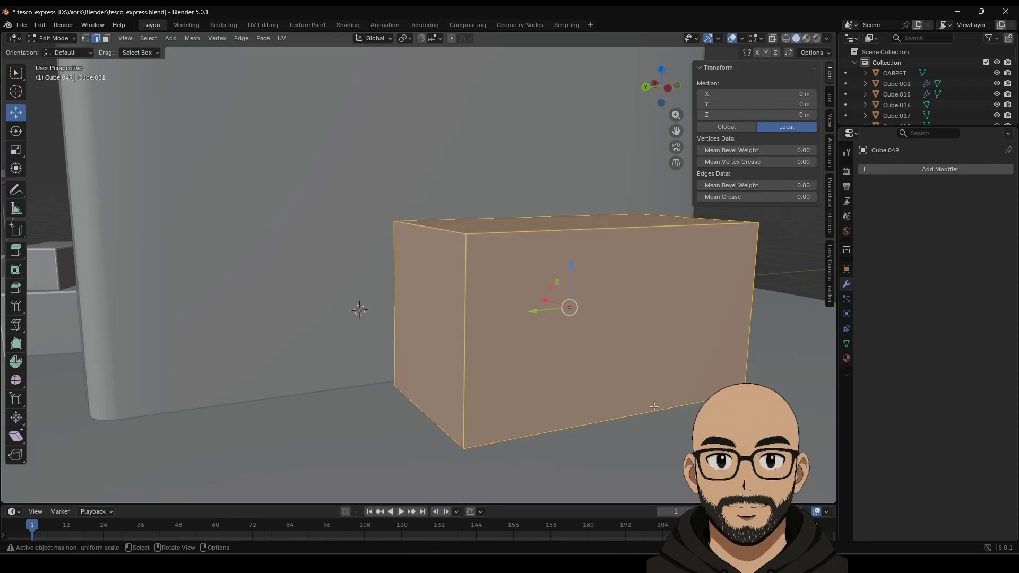
{"action": "left_click", "coordinate": [592, 419]}
{"action": "left_click_drag", "start_coordinate": [602, 410], "coordinate": [590, 404]}
{"action": "middle_click_drag", "start_coordinate": [667, 389], "coordinate": [511, 373]}
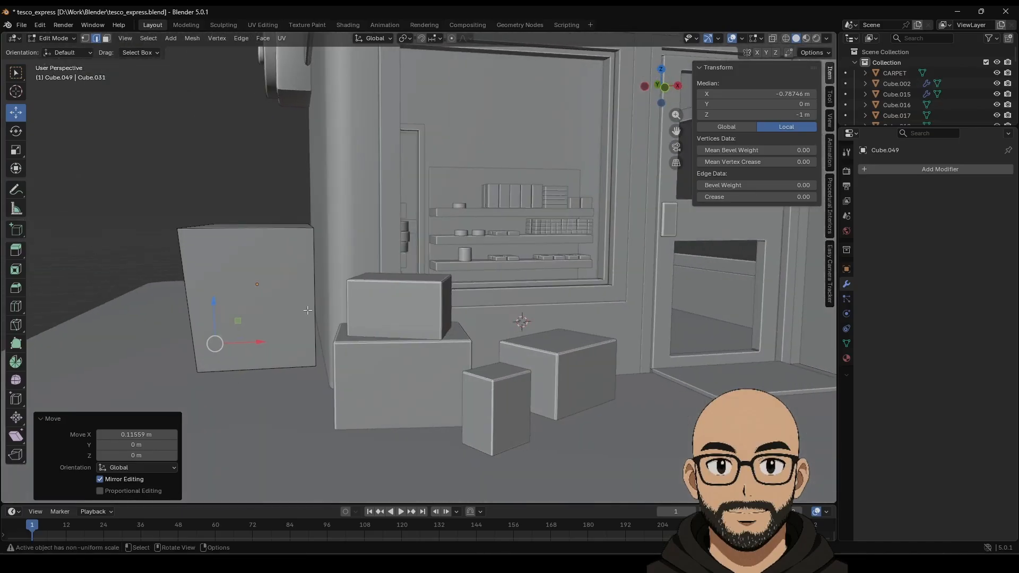
{"action": "middle_click_drag", "start_coordinate": [281, 302], "coordinate": [392, 364]}
{"action": "key", "text": "Tab"}
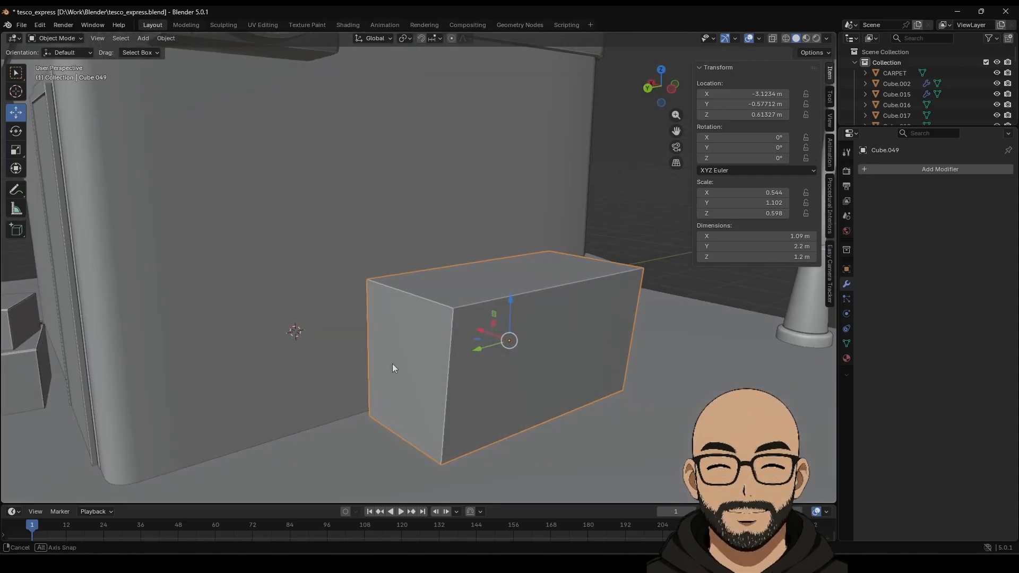
Step: Lower the block's top face to about local Z 0.78 m
{"action": "middle_click_drag", "start_coordinate": [564, 291], "coordinate": [429, 300]}
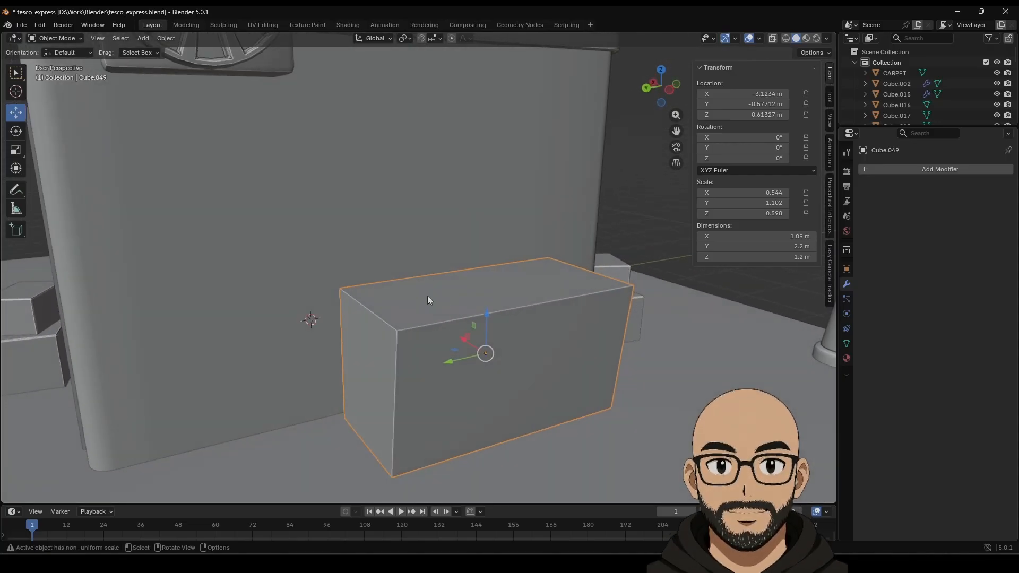
{"action": "key", "text": "Tab"}
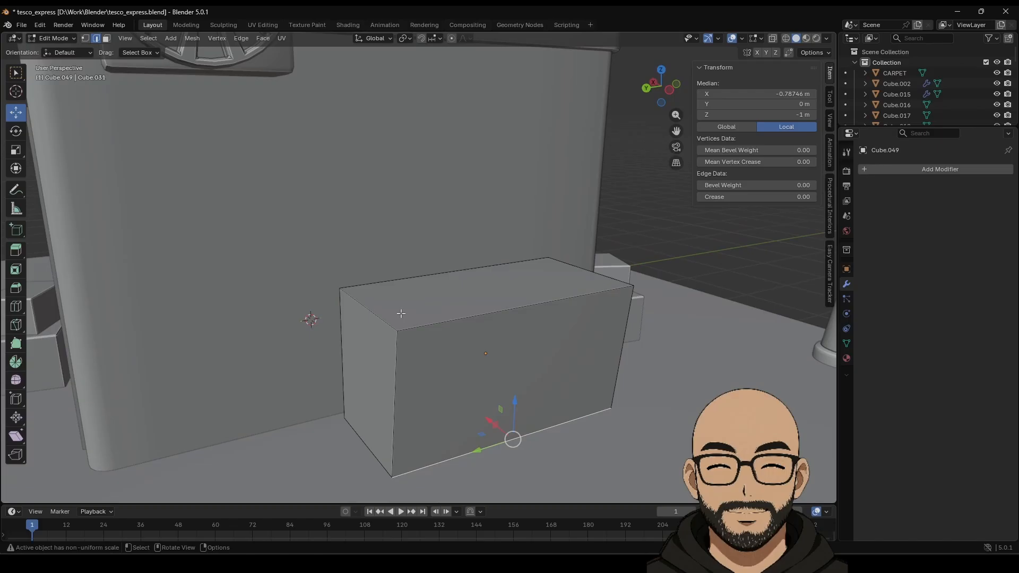
{"action": "left_click", "coordinate": [432, 318]}
{"action": "middle_click_drag", "start_coordinate": [432, 318], "coordinate": [466, 309]}
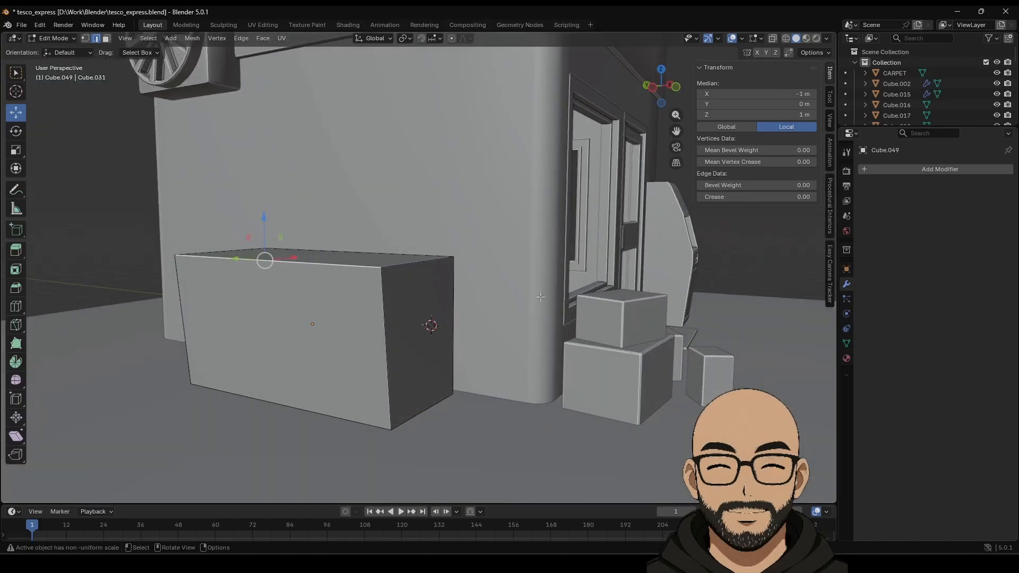
{"action": "left_click", "coordinate": [106, 38]}
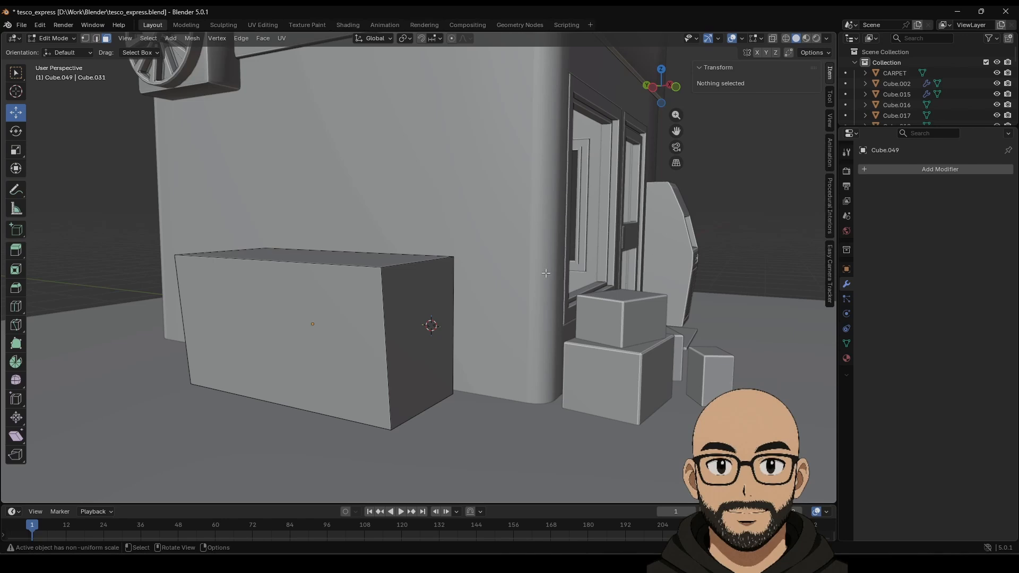
{"action": "left_click", "coordinate": [368, 264]}
{"action": "left_click_drag", "start_coordinate": [310, 213], "coordinate": [312, 230]}
Step: Extrude the block's top face about 0.15 m upward and scale it to 0.958 to form a tapered lid
{"action": "middle_click_drag", "start_coordinate": [277, 288], "coordinate": [517, 312]}
{"action": "key", "text": "e"}
{"action": "key", "text": "Escape"}
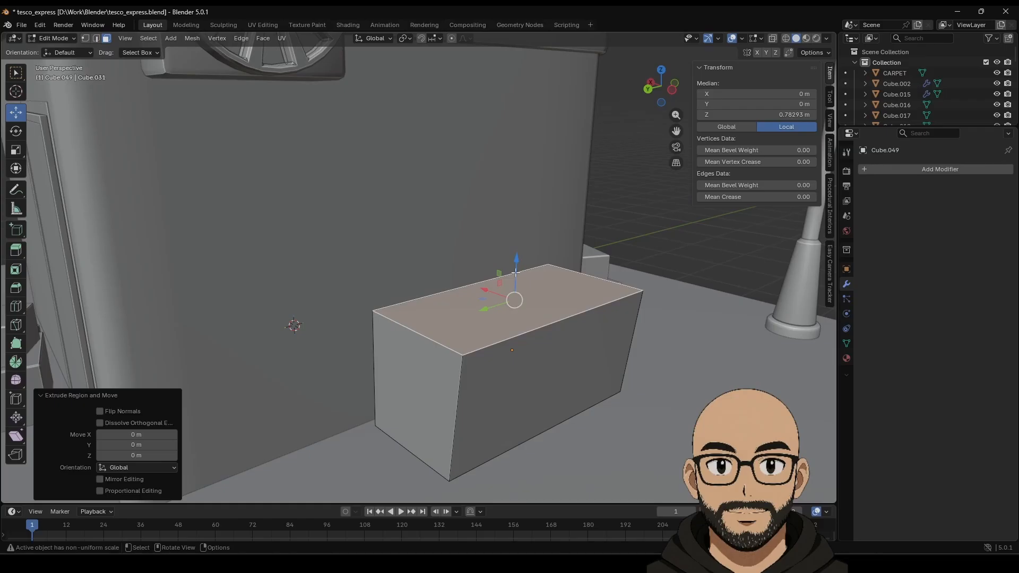
{"action": "left_click_drag", "start_coordinate": [516, 272], "coordinate": [519, 254]}
{"action": "key", "text": "s"}
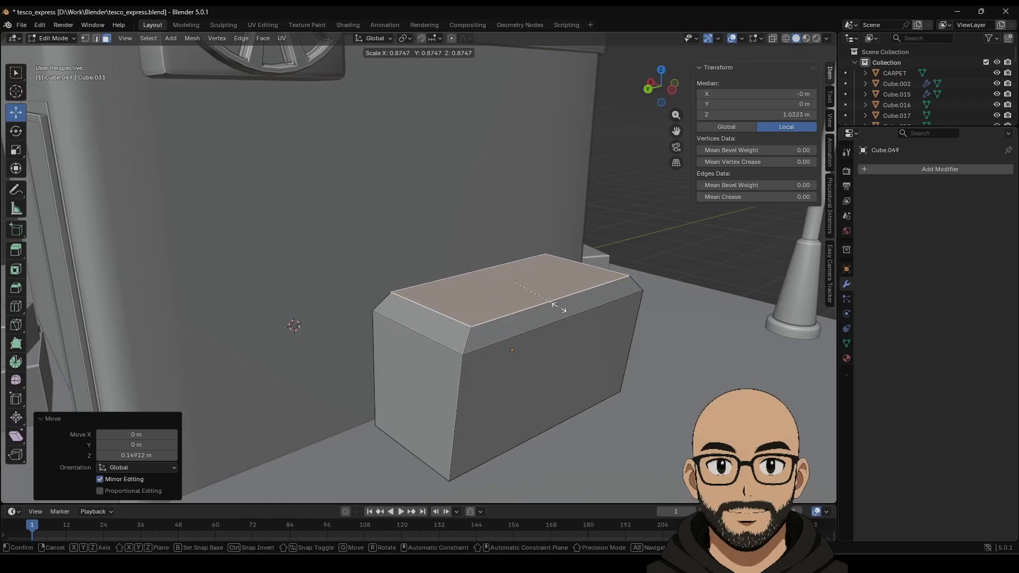
{"action": "left_click", "coordinate": [564, 306]}
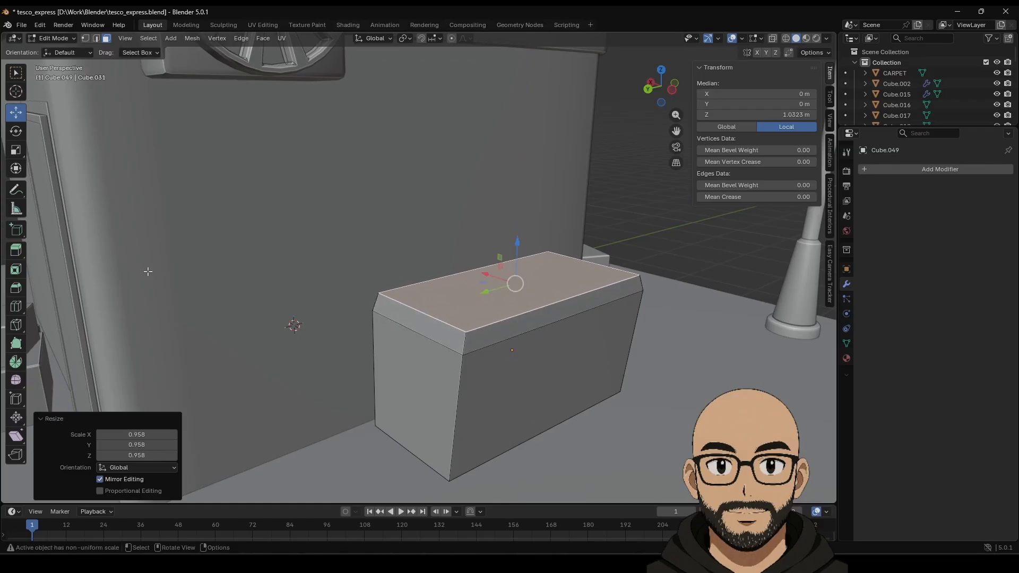
Step: Add seven evenly spaced crosswise loop cuts that divide the block's length into eight segments
{"action": "left_click", "coordinate": [16, 307]}
{"action": "left_click", "coordinate": [556, 306]}
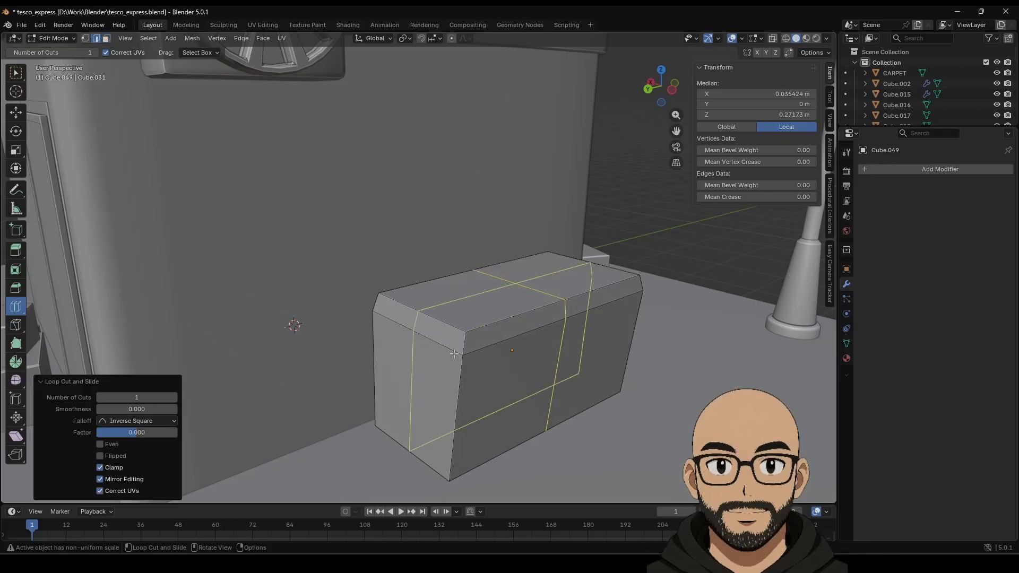
{"action": "middle_click_drag", "start_coordinate": [297, 323], "coordinate": [347, 333]}
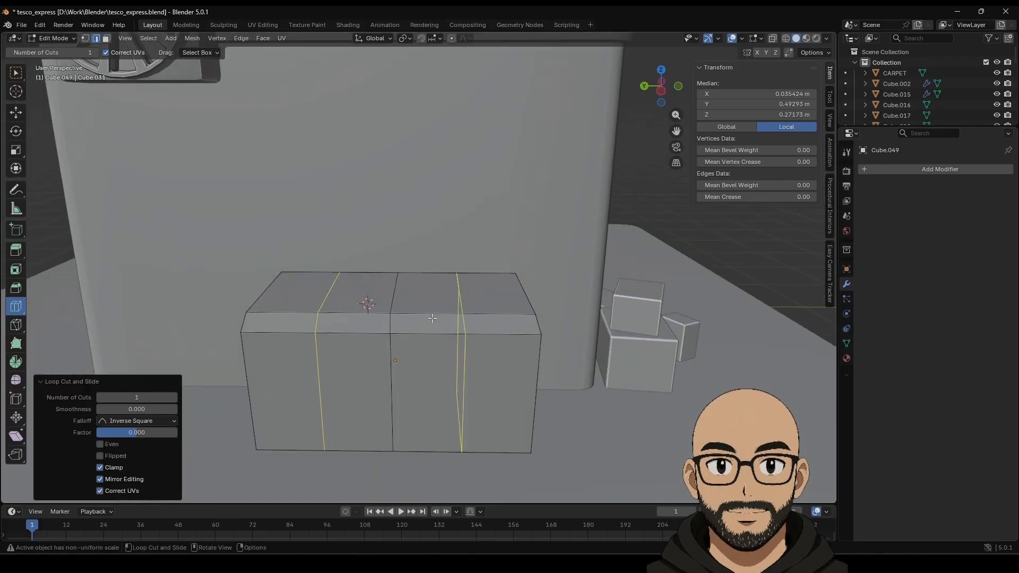
{"action": "left_click", "coordinate": [361, 317]}
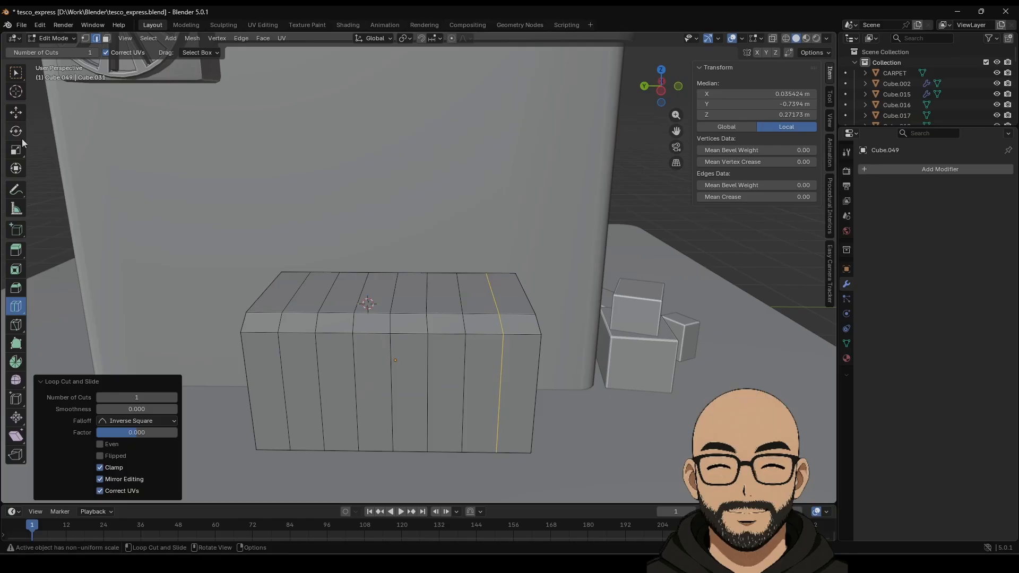
Step: Add two horizontal loop cuts around the body, one at mid-height and one halfway between it and the lid
{"action": "middle_click_drag", "start_coordinate": [225, 307], "coordinate": [345, 289]}
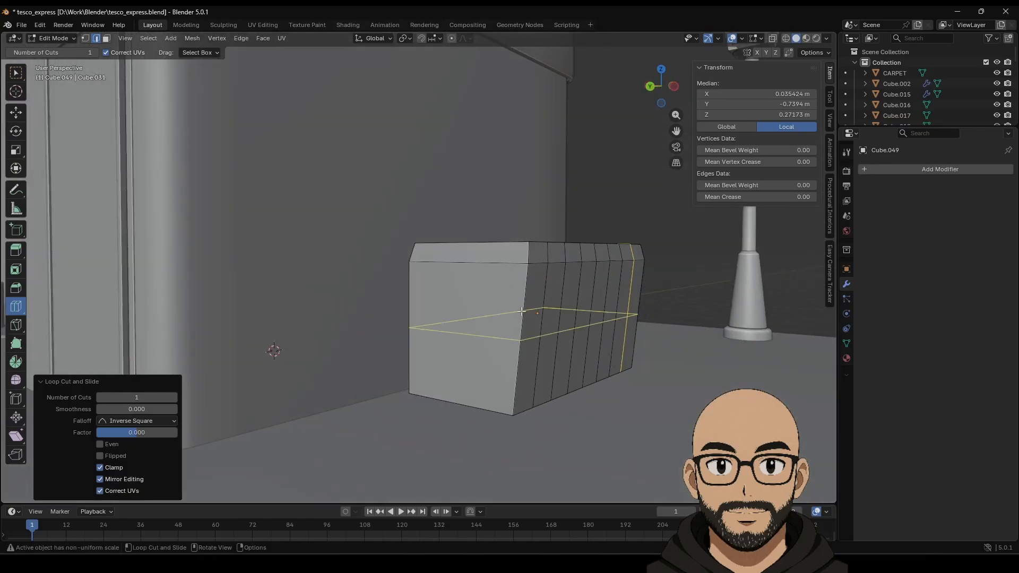
{"action": "left_click", "coordinate": [521, 311]}
{"action": "left_click", "coordinate": [522, 300]}
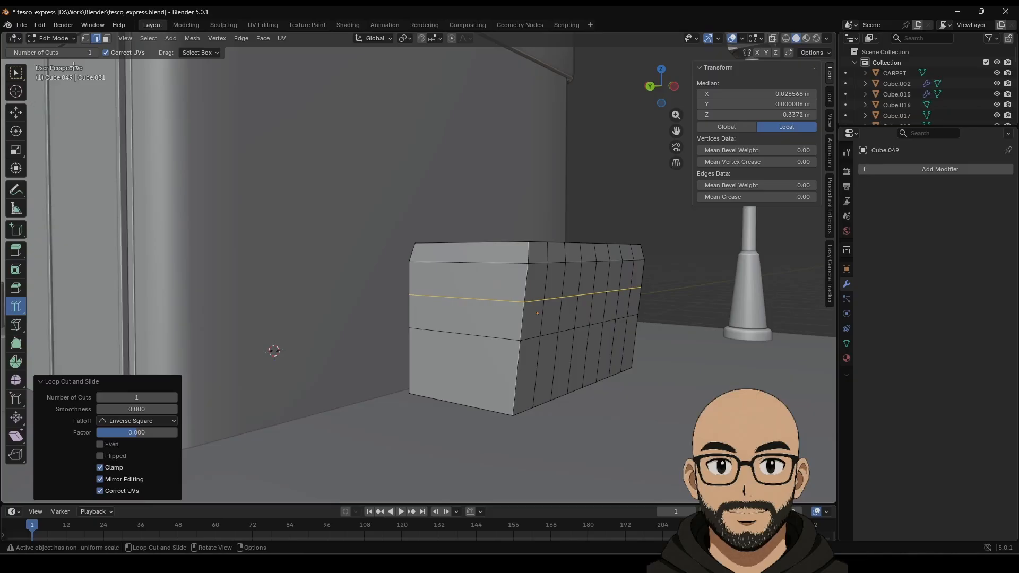
Step: Select the edge loop where the lid meets the body and bevel it about 0.0286 m with one segment
{"action": "left_click", "coordinate": [16, 112]}
{"action": "middle_click_drag", "start_coordinate": [318, 307], "coordinate": [361, 343]}
{"action": "left_click", "coordinate": [342, 306]}
{"action": "left_click", "coordinate": [106, 39]}
{"action": "middle_click_drag", "start_coordinate": [301, 339], "coordinate": [360, 330]}
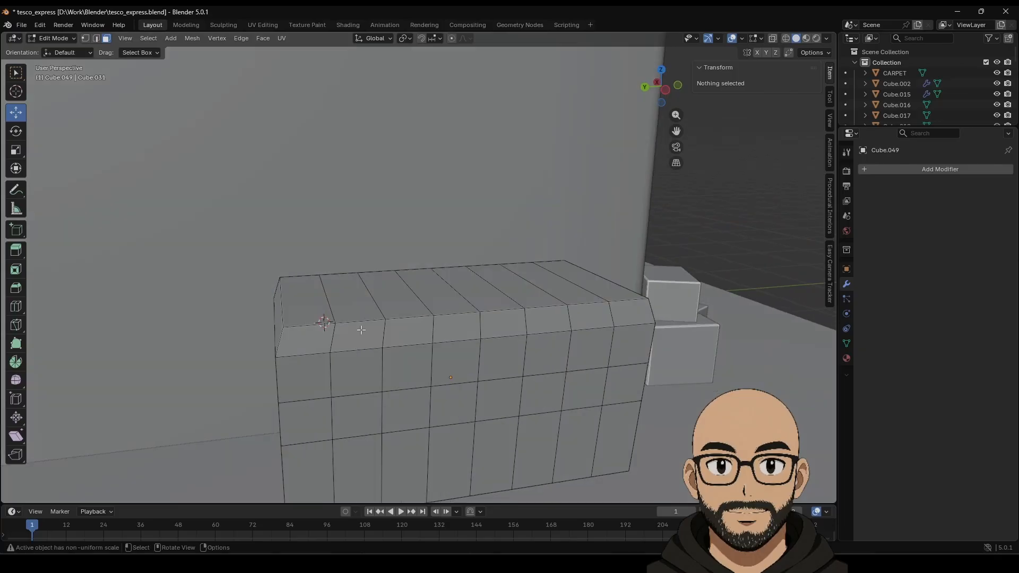
{"action": "left_click", "coordinate": [337, 294]}
{"action": "left_click", "coordinate": [331, 350]}
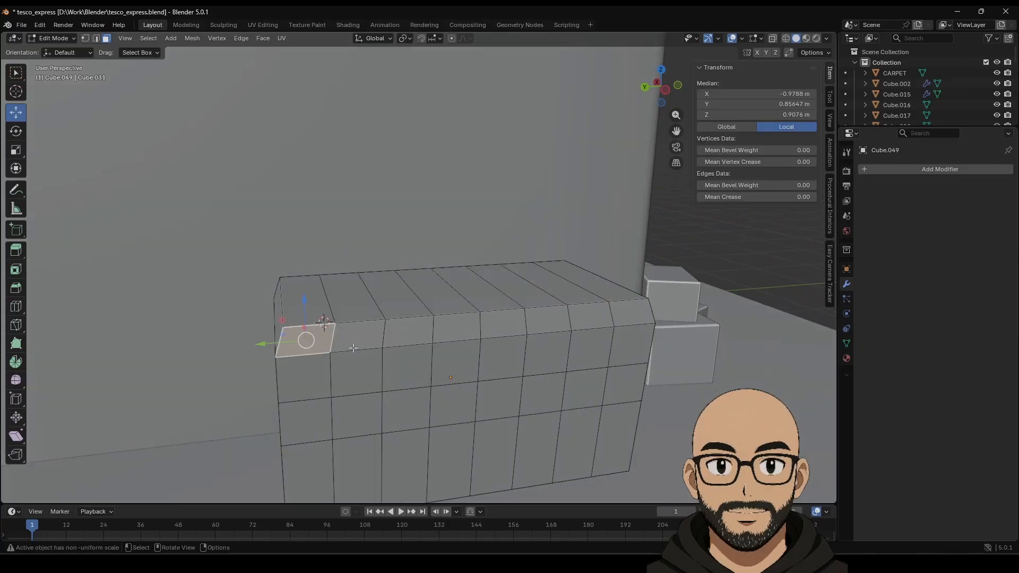
{"action": "left_click", "coordinate": [96, 39]}
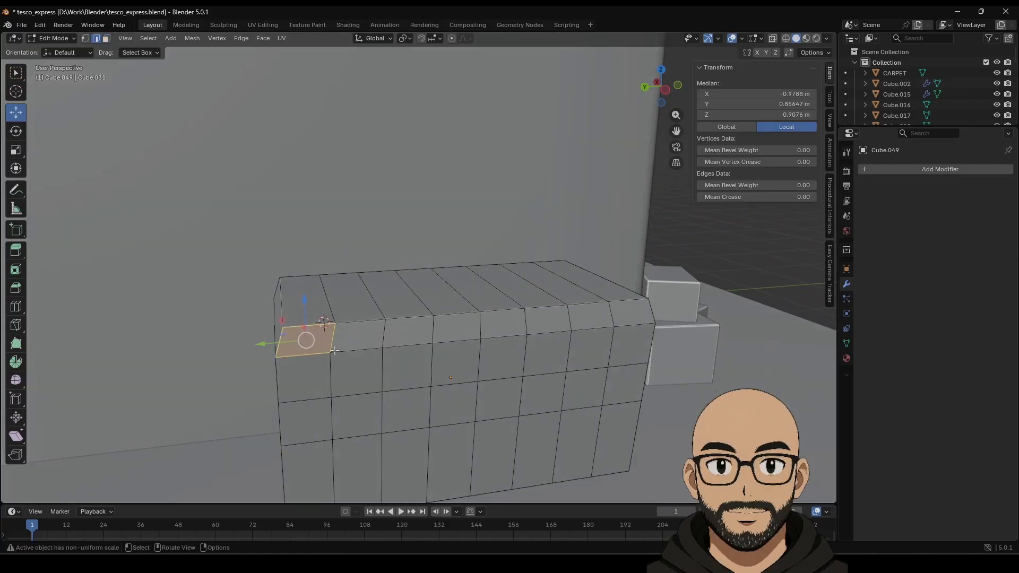
{"action": "key", "text": "ctrl+e"}
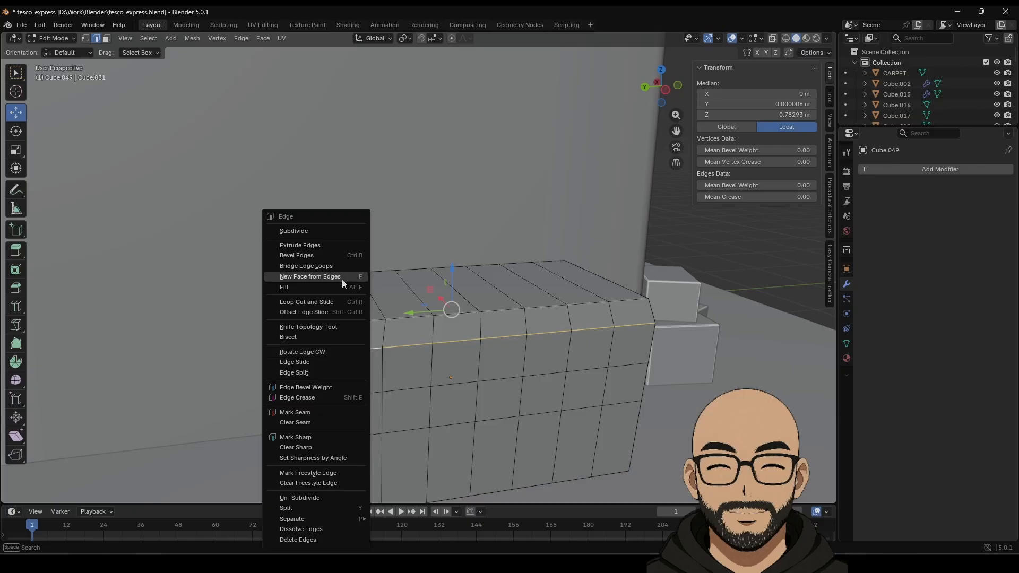
{"action": "left_click", "coordinate": [329, 257]}
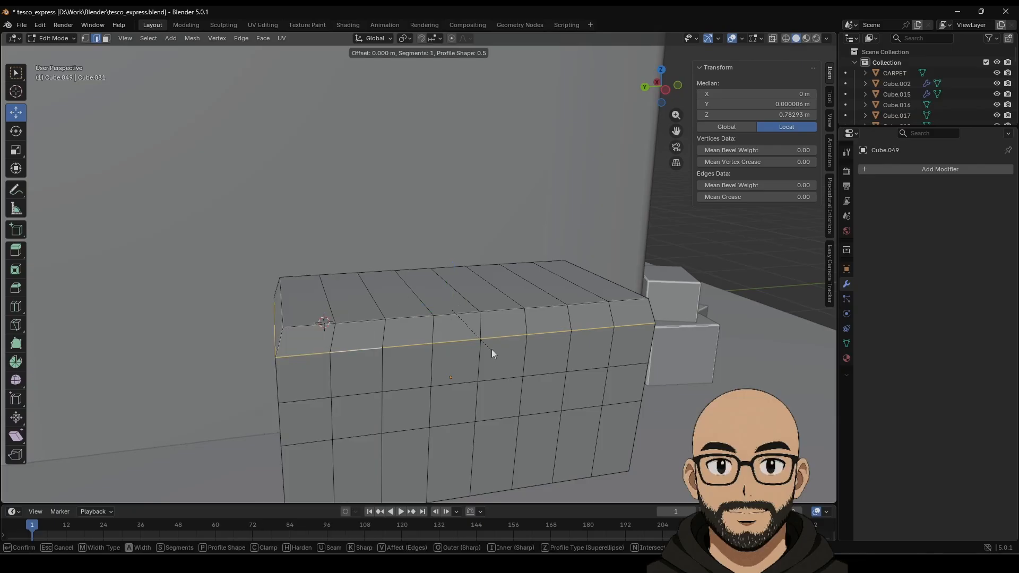
{"action": "left_click", "coordinate": [582, 357]}
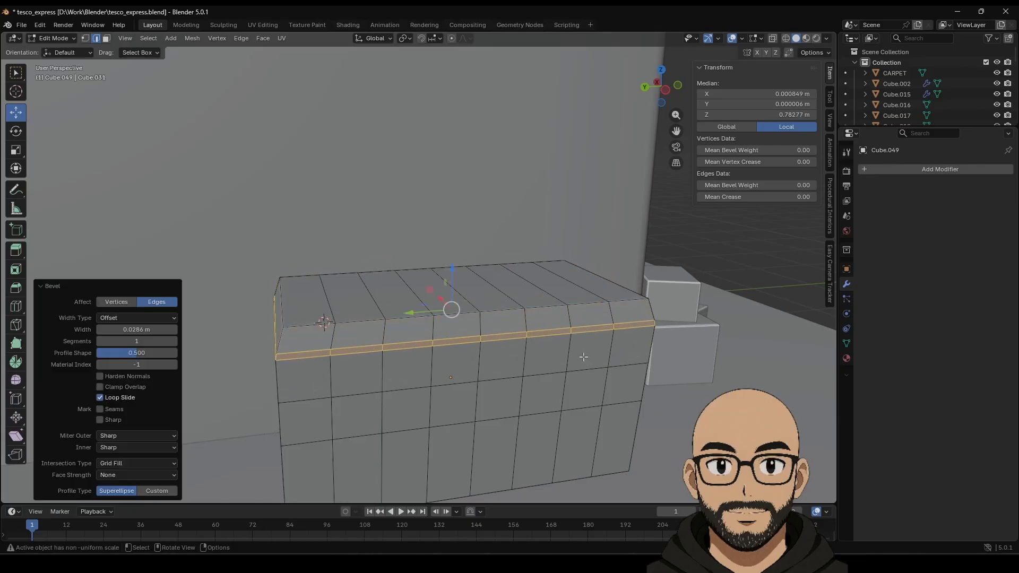
Step: Extrude the bevelled strip under the lid inward by about 0.0476 m to form a recessed groove
{"action": "left_click", "coordinate": [16, 250]}
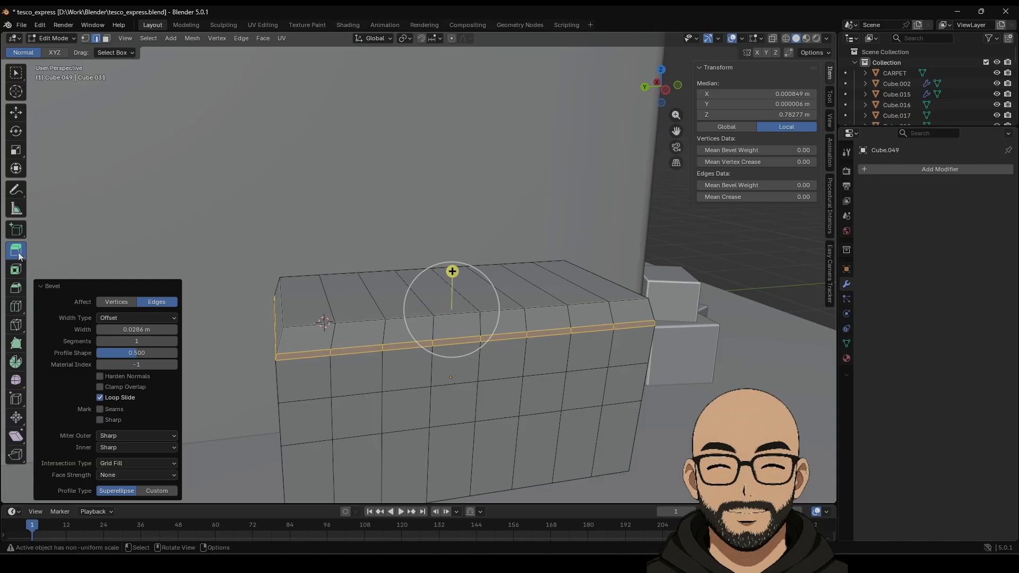
{"action": "left_click_drag", "start_coordinate": [19, 256], "coordinate": [80, 297]}
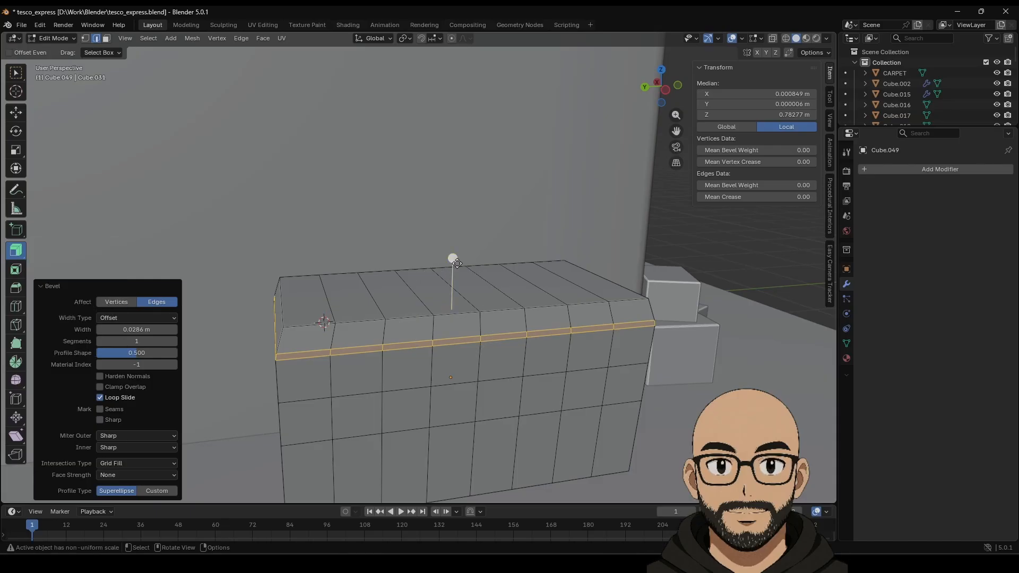
{"action": "left_click_drag", "start_coordinate": [454, 260], "coordinate": [452, 262]}
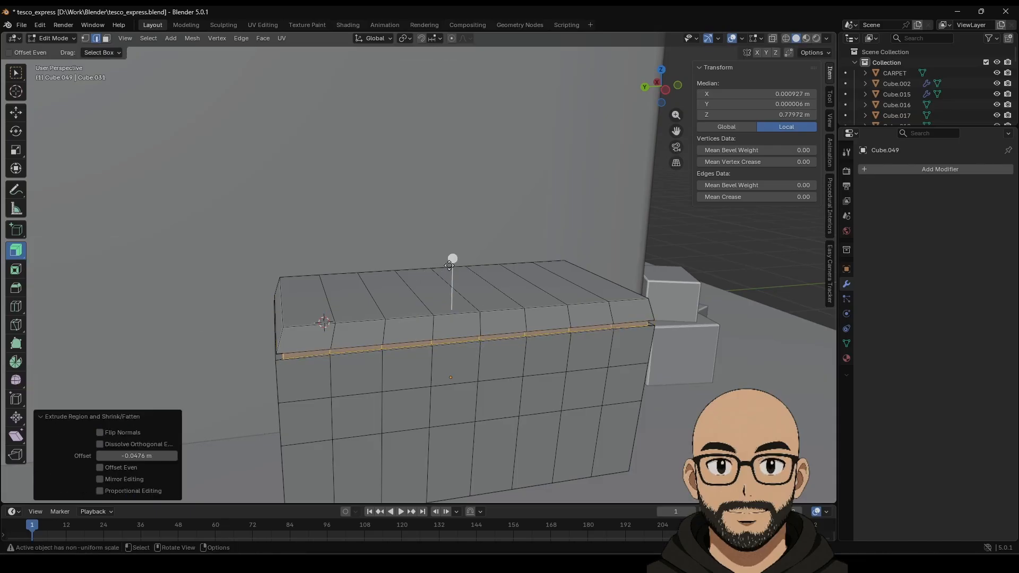
{"action": "left_click", "coordinate": [16, 112]}
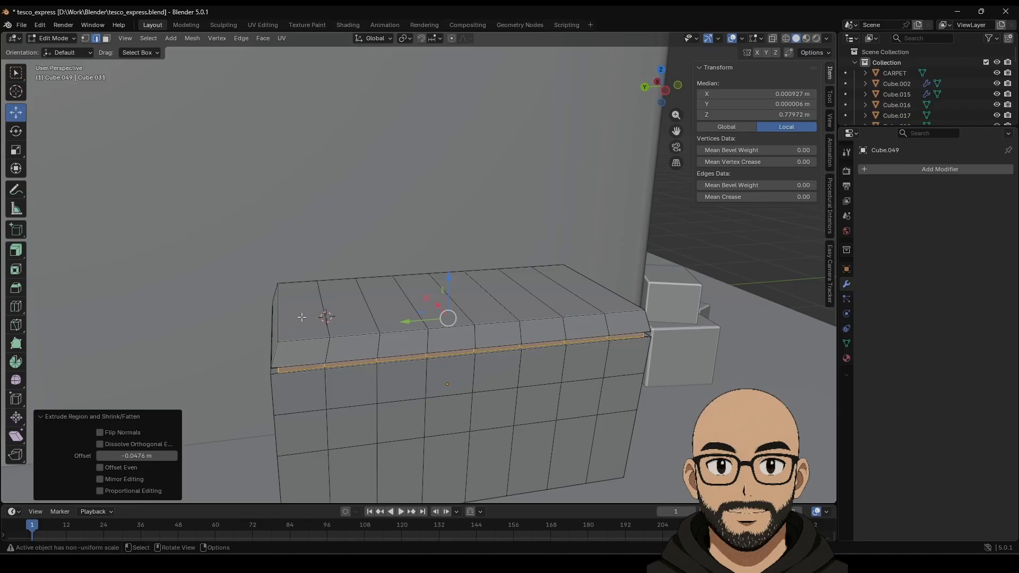
Step: Select all eight faces on top of the lid and inset them individually by about 0.0378 m
{"action": "left_click", "coordinate": [329, 319]}
{"action": "key", "text": "3"}
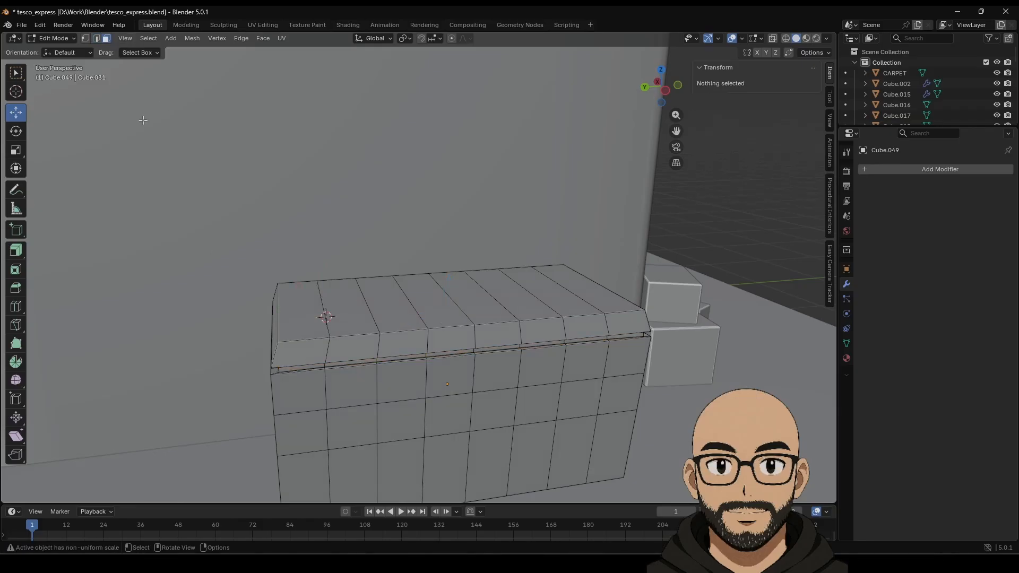
{"action": "left_click", "coordinate": [299, 321]}
{"action": "left_click", "coordinate": [345, 308], "text": "shift"}
{"action": "left_click", "coordinate": [390, 305], "text": "shift"}
{"action": "left_click", "coordinate": [432, 302], "text": "shift"}
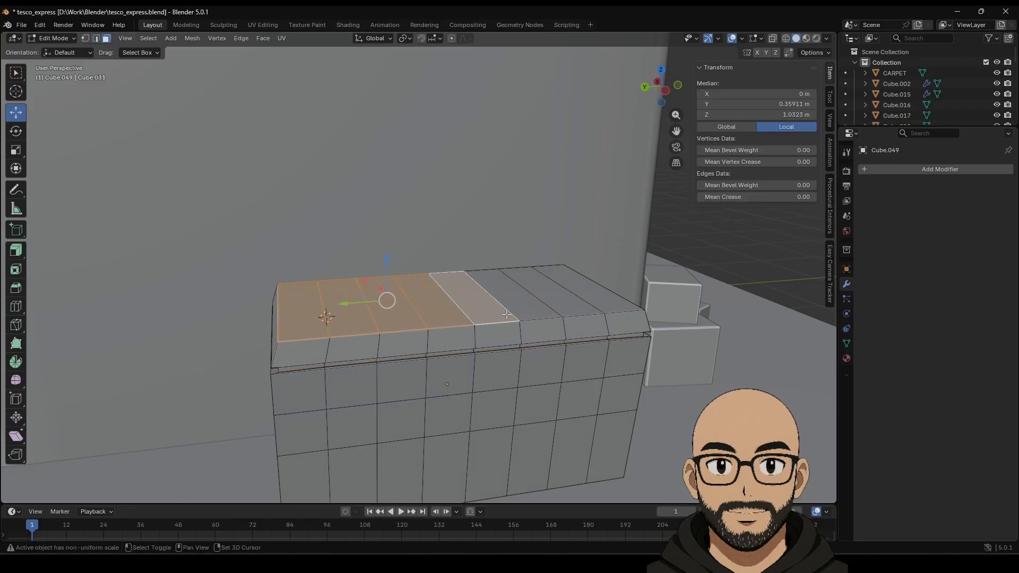
{"action": "left_click", "coordinate": [472, 300], "text": "shift"}
{"action": "left_click", "coordinate": [560, 306], "text": "shift"}
{"action": "left_click", "coordinate": [603, 299], "text": "shift"}
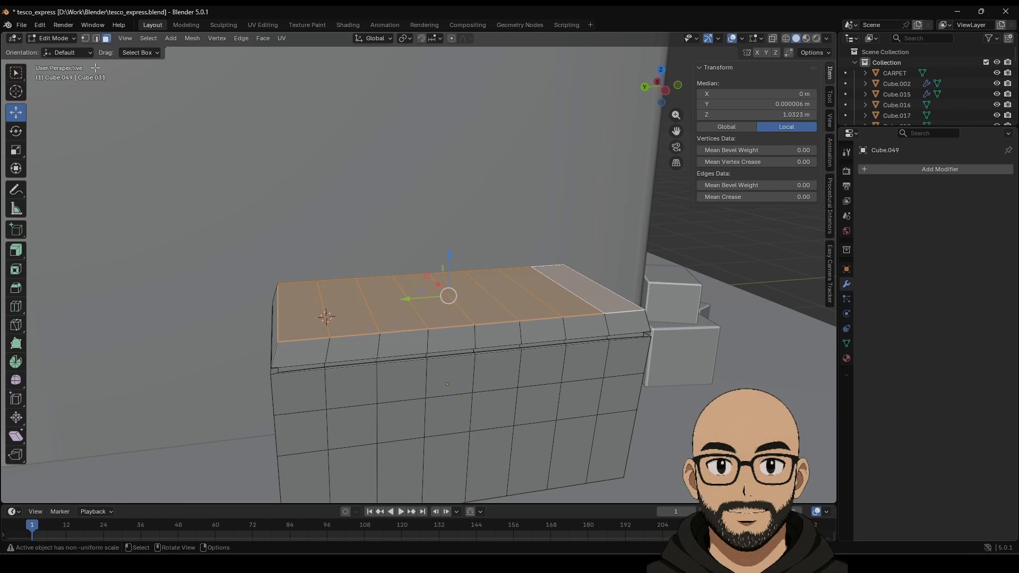
{"action": "left_click", "coordinate": [17, 269]}
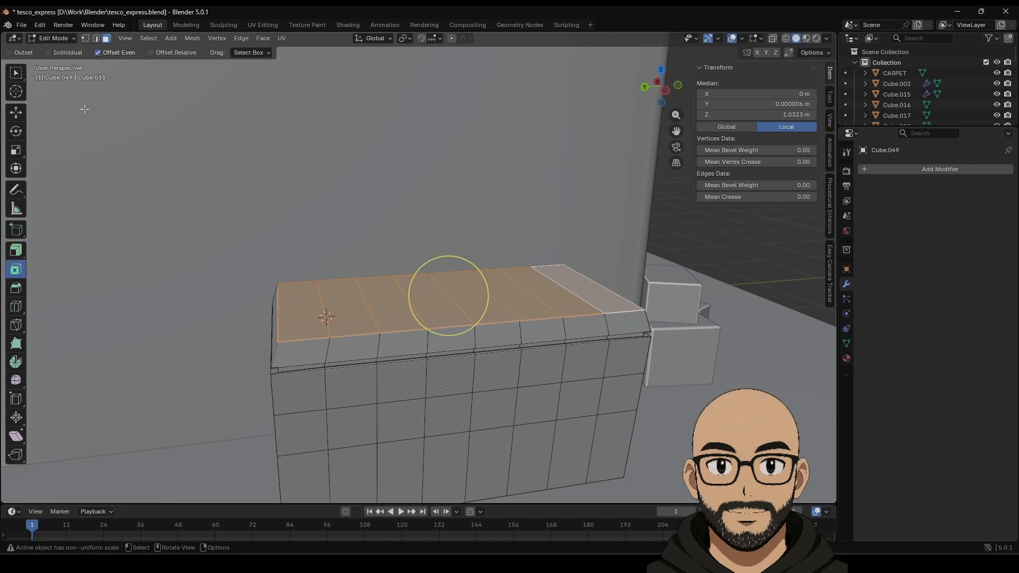
{"action": "left_click_drag", "start_coordinate": [470, 272], "coordinate": [479, 282]}
{"action": "middle_click_drag", "start_coordinate": [479, 282], "coordinate": [319, 311]}
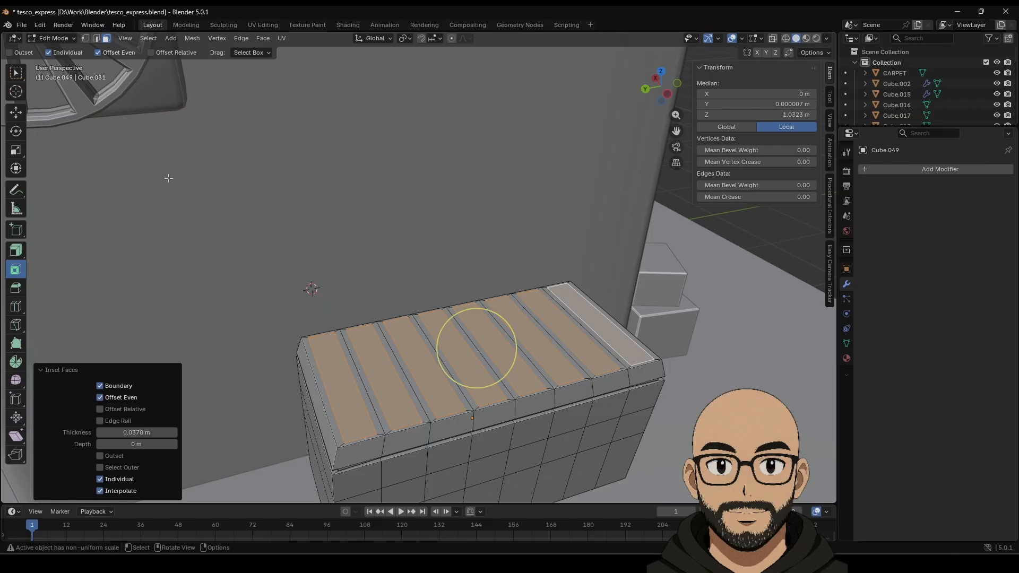
Step: Extrude the inset lid faces slightly upward into raised ribs
{"action": "left_click", "coordinate": [16, 119]}
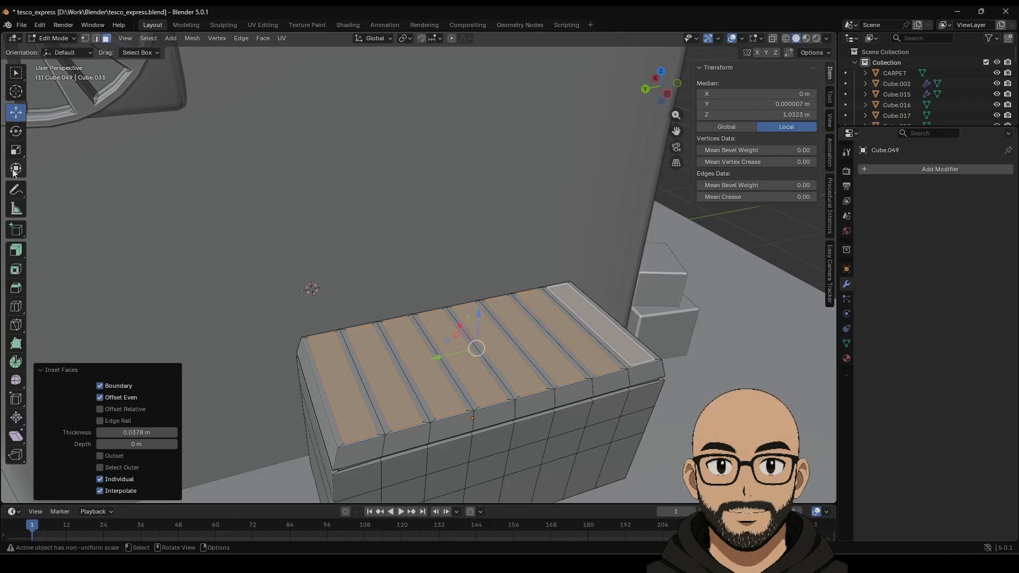
{"action": "left_click", "coordinate": [16, 251]}
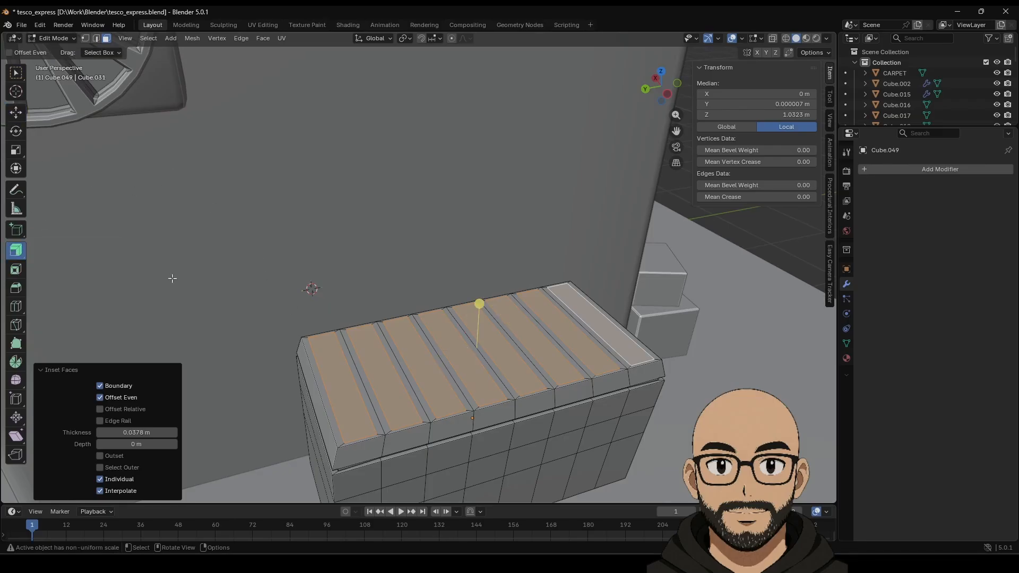
{"action": "left_click_drag", "start_coordinate": [473, 307], "coordinate": [523, 313]}
{"action": "middle_click_drag", "start_coordinate": [523, 313], "coordinate": [514, 303]}
{"action": "key", "text": "Tab"}
Step: Select the middle band face on both ends of the body and inset them individually by about 0.0976 m
{"action": "middle_click_drag", "start_coordinate": [481, 369], "coordinate": [198, 281]}
{"action": "key", "text": "Tab"}
{"action": "left_click", "coordinate": [422, 354], "text": "alt"}
{"action": "left_click", "coordinate": [408, 349]}
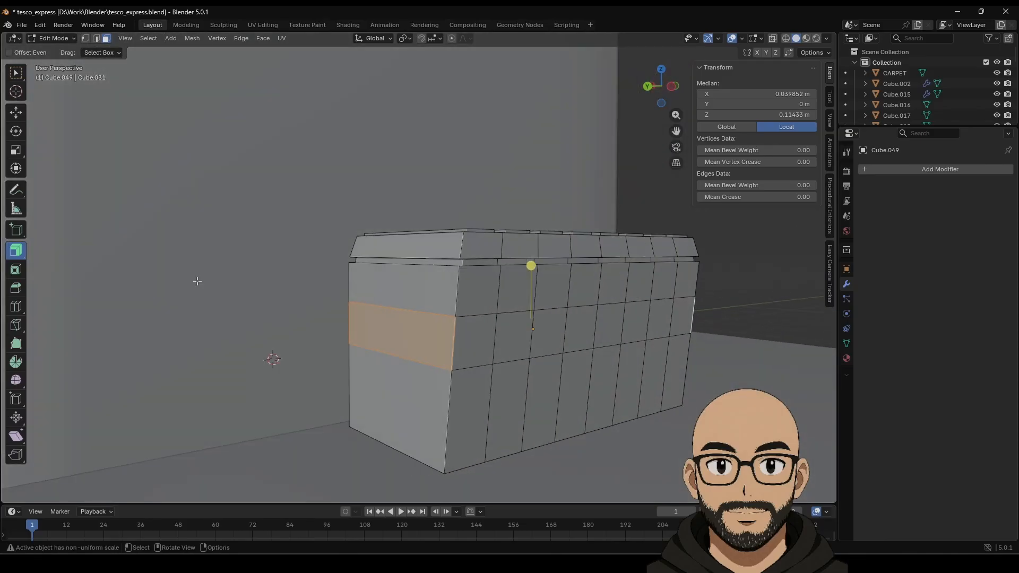
{"action": "left_click", "coordinate": [23, 272]}
{"action": "left_click_drag", "start_coordinate": [567, 313], "coordinate": [551, 317]}
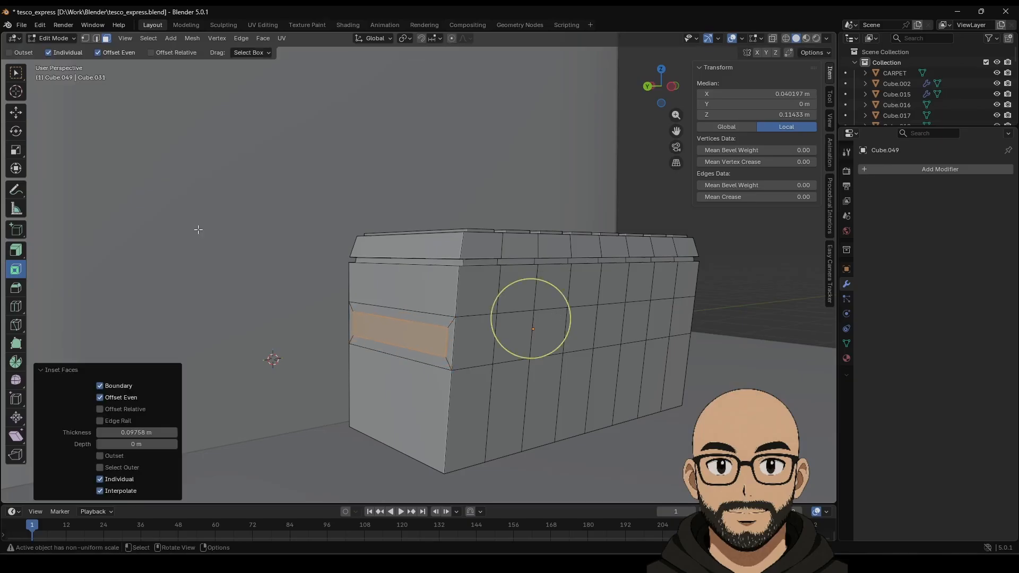
Step: Extrude the inset end faces slightly outward to form side handles
{"action": "left_click", "coordinate": [21, 257]}
{"action": "left_click_drag", "start_coordinate": [531, 266], "coordinate": [527, 263]}
{"action": "key", "text": "Tab"}
Step: Examine the dumpster beside the shop from a distance and from its other end
{"action": "middle_click_drag", "start_coordinate": [557, 369], "coordinate": [438, 371]}
{"action": "scroll", "coordinate": [435, 371], "scroll_direction": "down", "scroll_amount": 6}
{"action": "scroll", "coordinate": [371, 372], "scroll_direction": "down", "scroll_amount": 4}
{"action": "middle_click_drag", "start_coordinate": [371, 371], "coordinate": [472, 314]}
{"action": "scroll", "coordinate": [424, 307], "scroll_direction": "up", "scroll_amount": 6}
{"action": "middle_click_drag", "start_coordinate": [340, 298], "coordinate": [425, 323], "text": "shift"}
{"action": "scroll", "coordinate": [444, 308], "scroll_direction": "up", "scroll_amount": 2}
{"action": "scroll", "coordinate": [425, 323], "scroll_direction": "up", "scroll_amount": 2}
Step: Add one centred lengthwise loop cut across the dumpster's lid and down both end faces
{"action": "left_click", "coordinate": [461, 295]}
{"action": "key", "text": "Tab"}
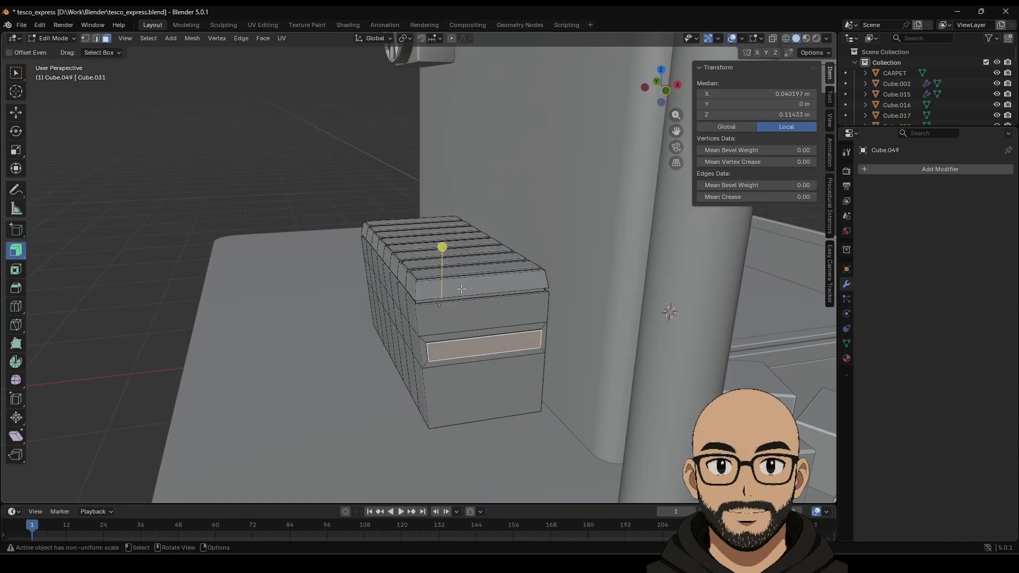
{"action": "left_click", "coordinate": [16, 307]}
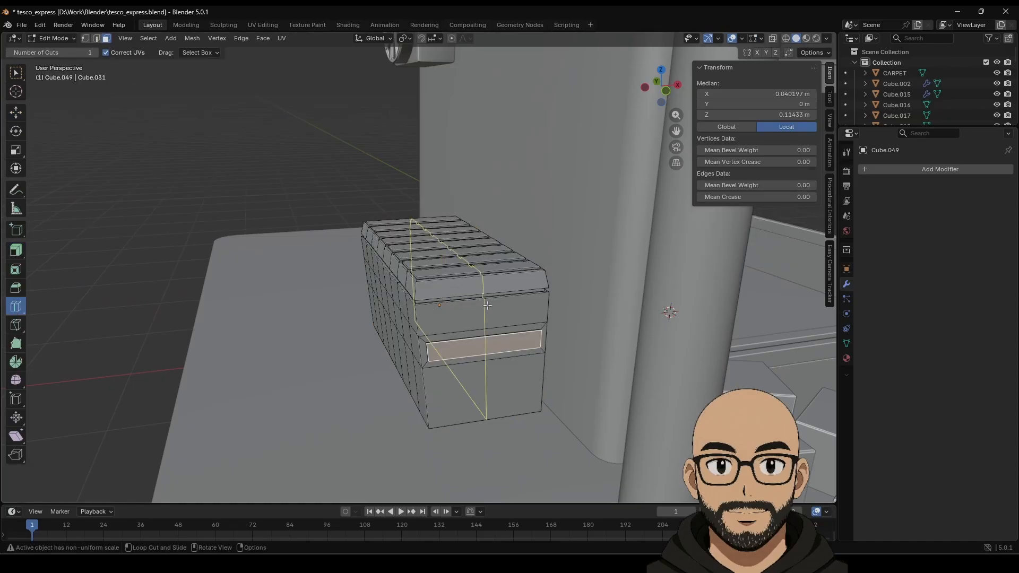
{"action": "left_click", "coordinate": [488, 305]}
{"action": "middle_click_drag", "start_coordinate": [487, 305], "coordinate": [1, 168]}
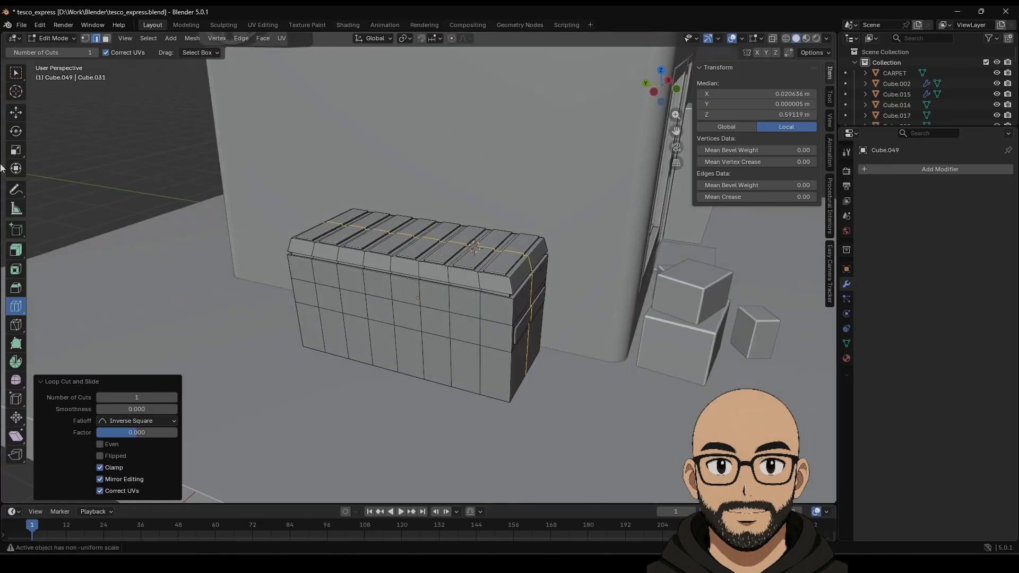
{"action": "left_click", "coordinate": [15, 110]}
{"action": "middle_click_drag", "start_coordinate": [417, 229], "coordinate": [406, 237]}
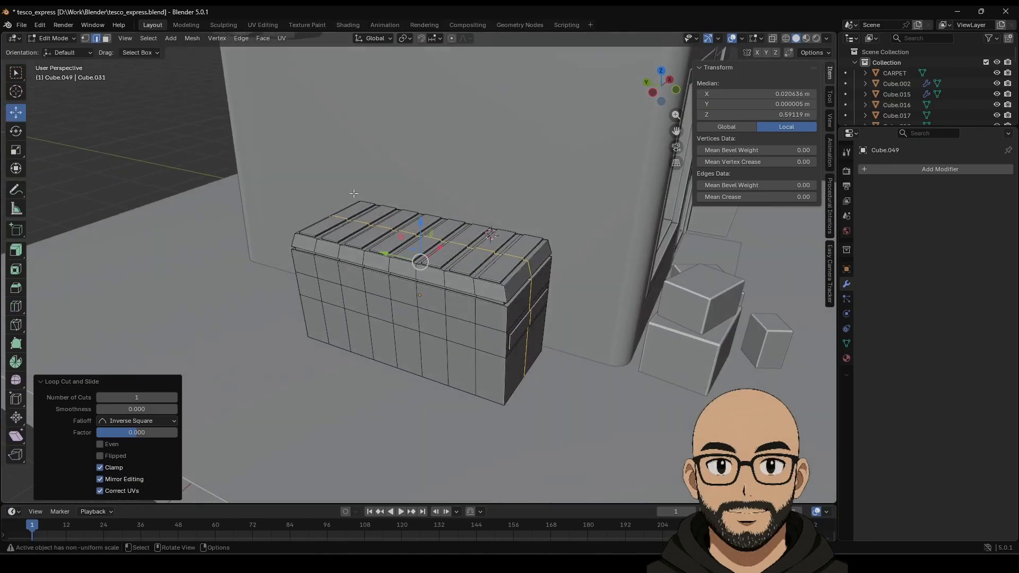
Step: Enter sculpting, set the Grab brush size to 292 px, and pull up the centre of the dumpster's lid towards its far end
{"action": "left_click", "coordinate": [227, 26]}
{"action": "mouse_move", "coordinate": [413, 280]}
{"action": "middle_mouse_down"}
{"action": "mouse_move", "coordinate": [403, 302]}
{"action": "mouse_move", "coordinate": [421, 352]}
{"action": "middle_mouse_up"}
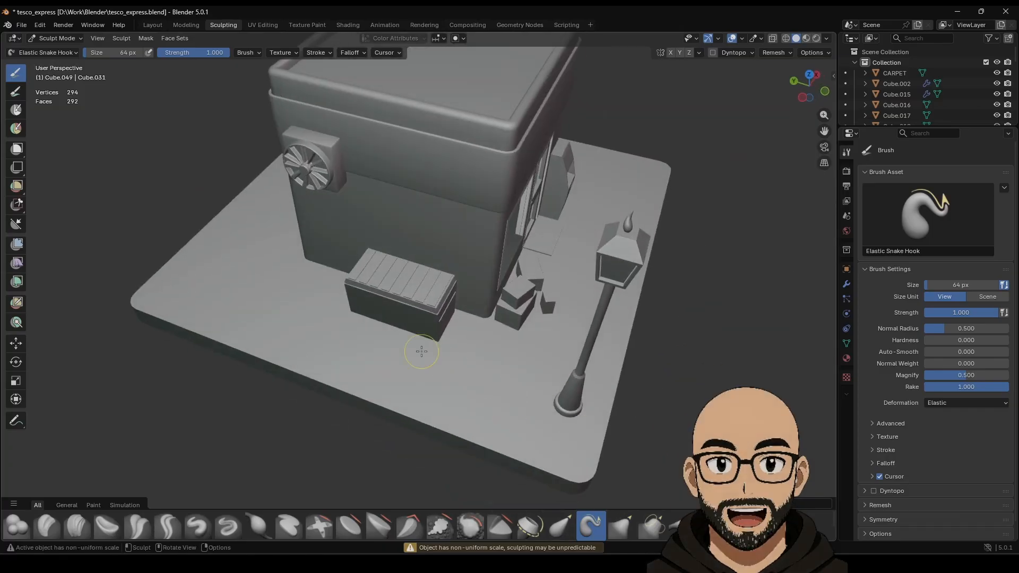
{"action": "scroll", "coordinate": [422, 351], "scroll_direction": "up", "scroll_amount": 4}
{"action": "mouse_move", "coordinate": [450, 415]}
{"action": "middle_mouse_down"}
{"action": "mouse_move", "coordinate": [473, 413]}
{"action": "mouse_move", "coordinate": [453, 409]}
{"action": "middle_mouse_up"}
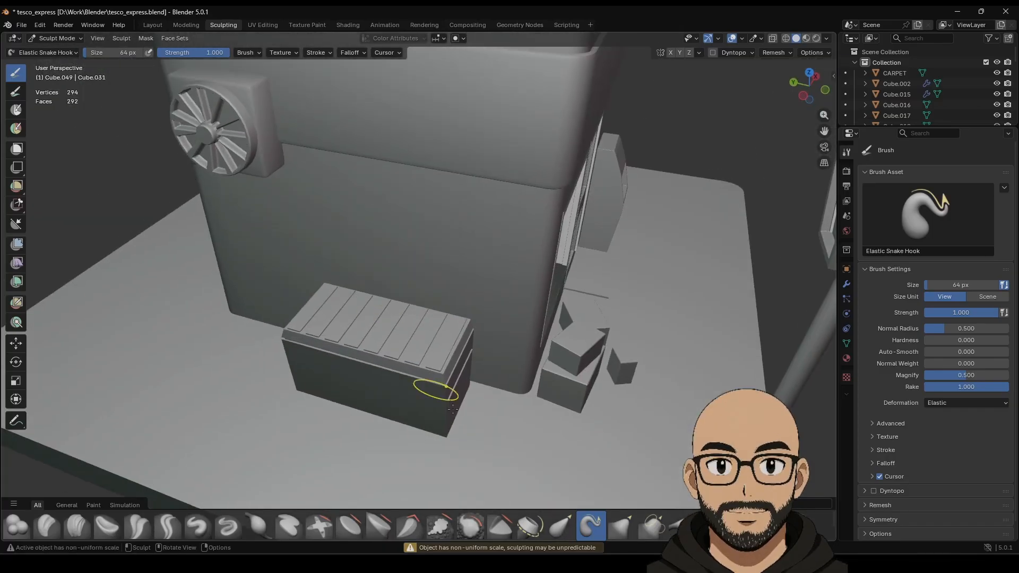
{"action": "left_click", "coordinate": [622, 535]}
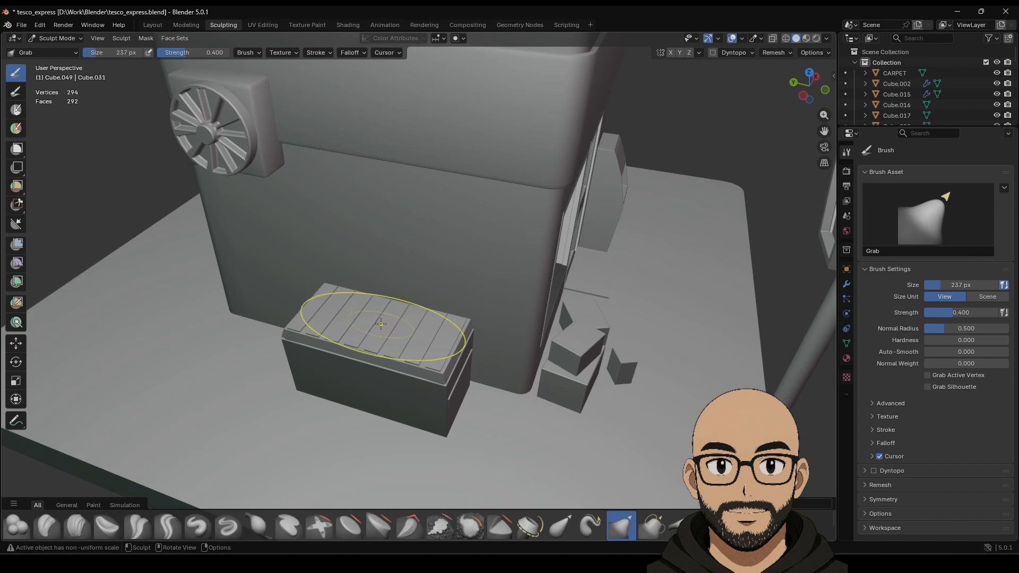
{"action": "key", "text": "bracketright"}
{"action": "key", "text": "bracketright"}
{"action": "mouse_move", "coordinate": [380, 324]}
{"action": "left_mouse_down"}
{"action": "mouse_move", "coordinate": [373, 316]}
{"action": "mouse_move", "coordinate": [396, 322]}
{"action": "mouse_move", "coordinate": [319, 305]}
{"action": "left_mouse_up"}
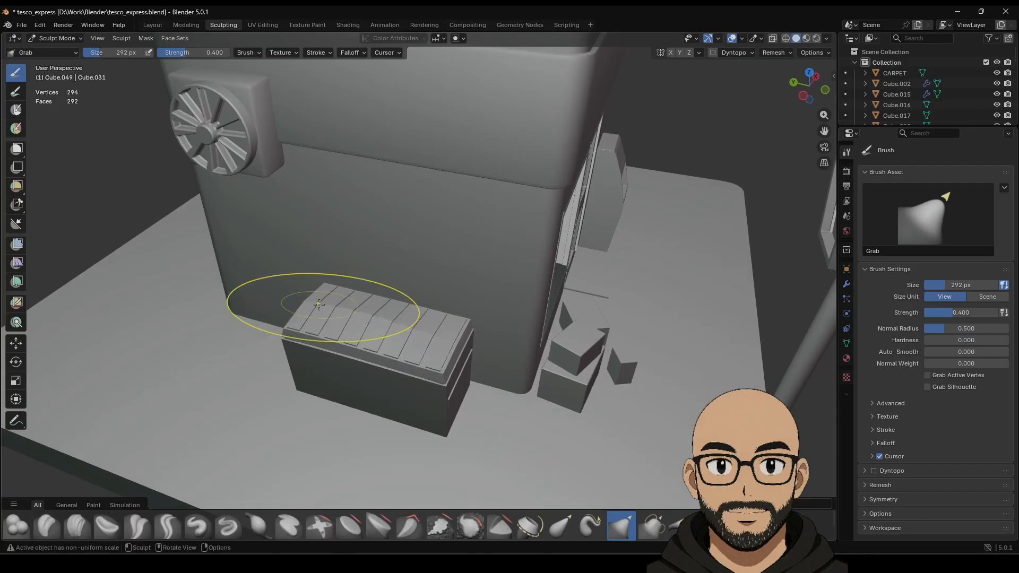
Step: Raise the lid's centre ridge towards the near end and along the front with the Grab brush to form an arch
{"action": "middle_click_drag", "start_coordinate": [430, 346], "coordinate": [407, 330]}
{"action": "middle_click_drag", "start_coordinate": [448, 371], "coordinate": [456, 282], "text": "shift"}
{"action": "mouse_move", "coordinate": [456, 281]}
{"action": "middle_mouse_down"}
{"action": "mouse_move", "coordinate": [450, 274]}
{"action": "mouse_move", "coordinate": [467, 267]}
{"action": "middle_mouse_up"}
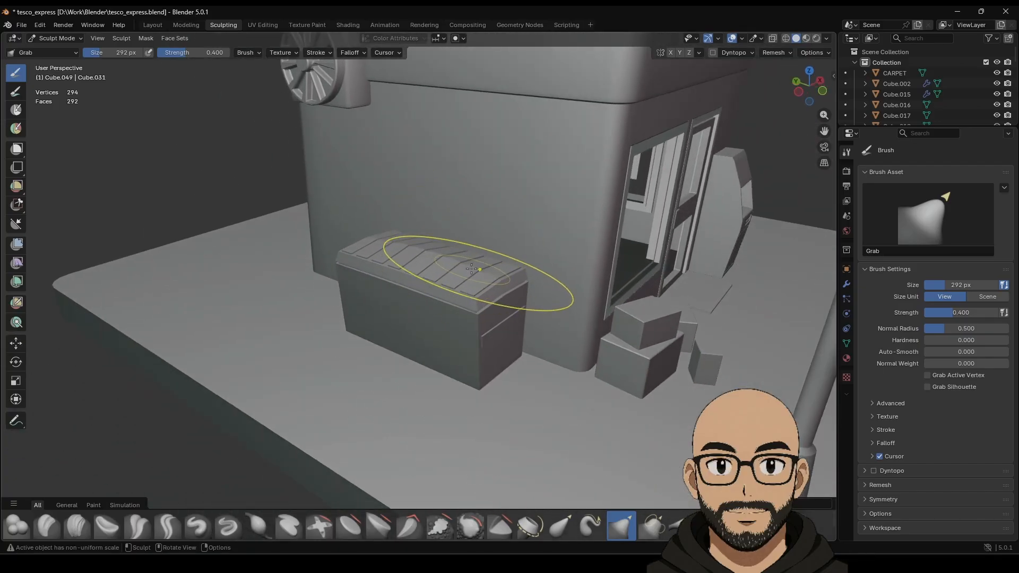
{"action": "left_click_drag", "start_coordinate": [480, 265], "coordinate": [496, 267]}
{"action": "left_click_drag", "start_coordinate": [418, 288], "coordinate": [420, 295]}
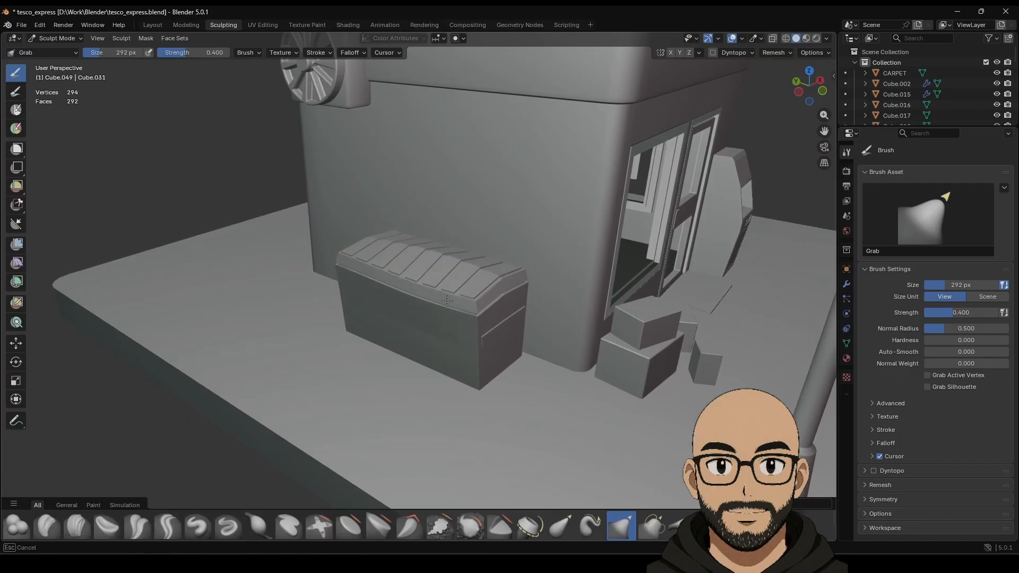
Step: Refine the arched lid's profile at its end, ridge and far corner with further Grab strokes
{"action": "mouse_move", "coordinate": [420, 295]}
{"action": "middle_mouse_down"}
{"action": "mouse_move", "coordinate": [470, 332]}
{"action": "mouse_move", "coordinate": [307, 239]}
{"action": "middle_mouse_up"}
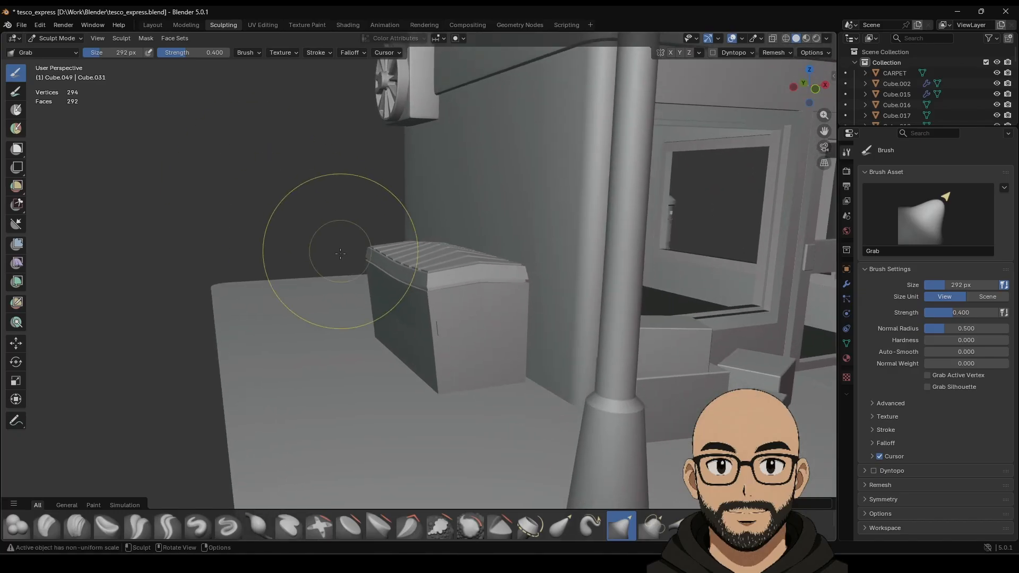
{"action": "left_click_drag", "start_coordinate": [432, 278], "coordinate": [371, 292]}
{"action": "mouse_move", "coordinate": [371, 291]}
{"action": "middle_mouse_down"}
{"action": "mouse_move", "coordinate": [428, 318]}
{"action": "mouse_move", "coordinate": [462, 323]}
{"action": "mouse_move", "coordinate": [473, 314]}
{"action": "middle_mouse_up"}
{"action": "left_click_drag", "start_coordinate": [424, 242], "coordinate": [488, 243]}
{"action": "left_click_drag", "start_coordinate": [327, 222], "coordinate": [326, 218]}
{"action": "left_click_drag", "start_coordinate": [301, 228], "coordinate": [300, 224]}
{"action": "left_click_drag", "start_coordinate": [271, 255], "coordinate": [269, 261]}
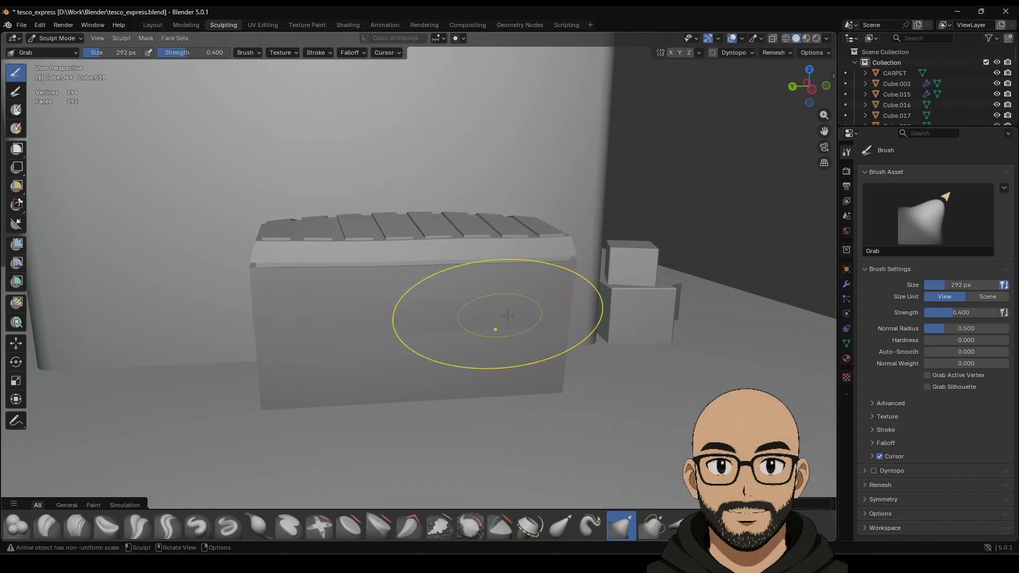
Step: Adjust the dumpster's end and front sides with Grab strokes, then return to the Layout workspace in Object Mode
{"action": "middle_click_drag", "start_coordinate": [496, 326], "coordinate": [501, 337]}
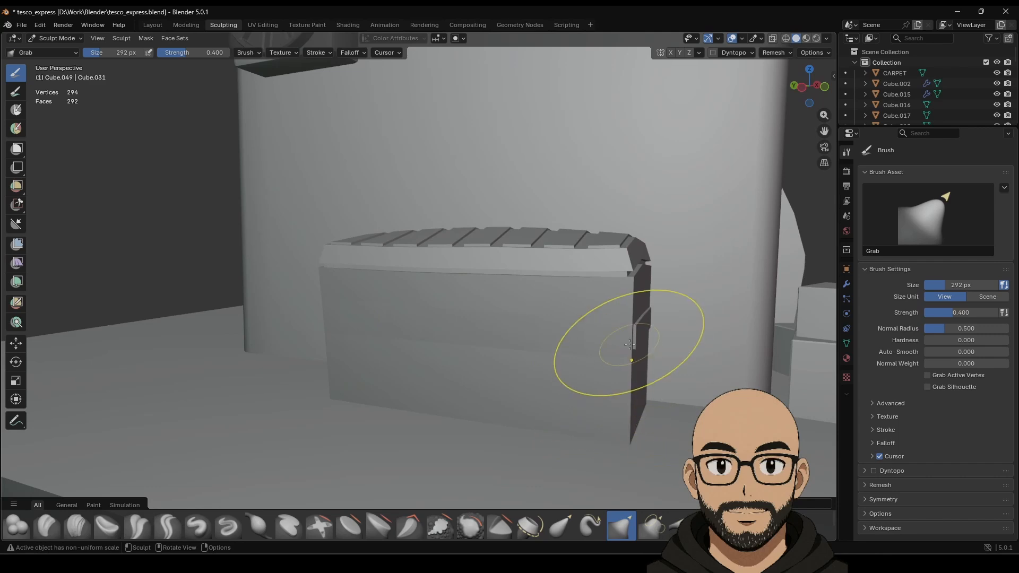
{"action": "left_click_drag", "start_coordinate": [632, 318], "coordinate": [622, 314]}
{"action": "middle_click_drag", "start_coordinate": [632, 340], "coordinate": [540, 338]}
{"action": "left_click_drag", "start_coordinate": [504, 340], "coordinate": [446, 345]}
{"action": "middle_click_drag", "start_coordinate": [446, 345], "coordinate": [408, 349]}
{"action": "key", "text": "Tab"}
{"action": "left_click", "coordinate": [152, 25]}
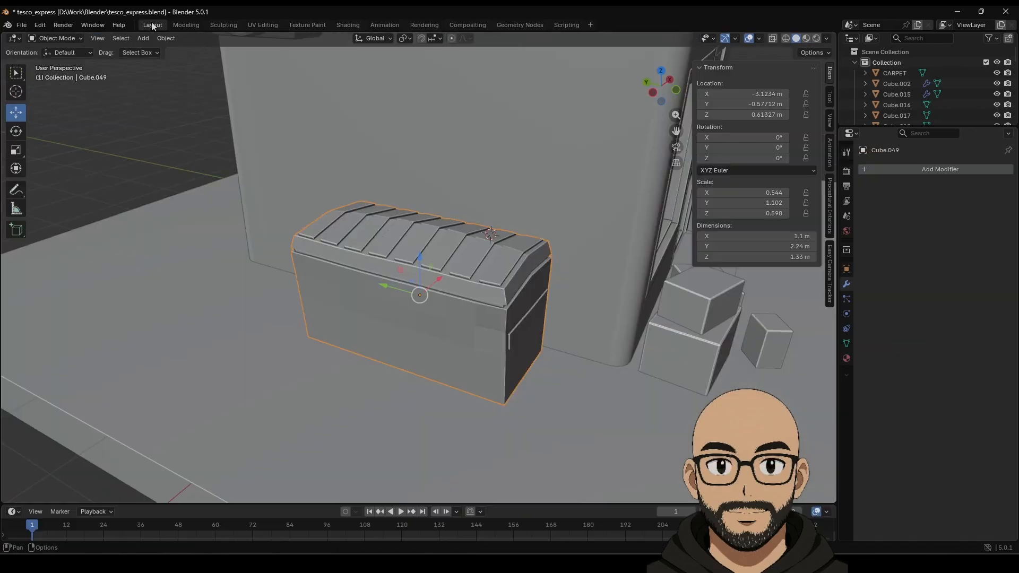
Step: Add a Bevel modifier to the dumpster and apply the object's scale
{"action": "scroll", "coordinate": [439, 299], "scroll_direction": "down", "scroll_amount": 6}
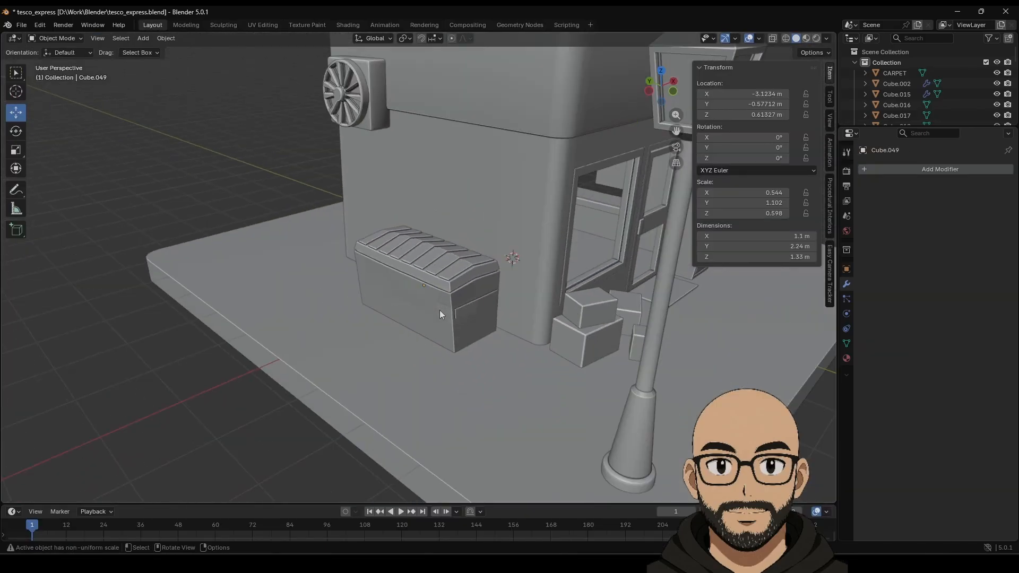
{"action": "middle_click_drag", "start_coordinate": [451, 281], "coordinate": [386, 305]}
{"action": "left_click", "coordinate": [398, 311]}
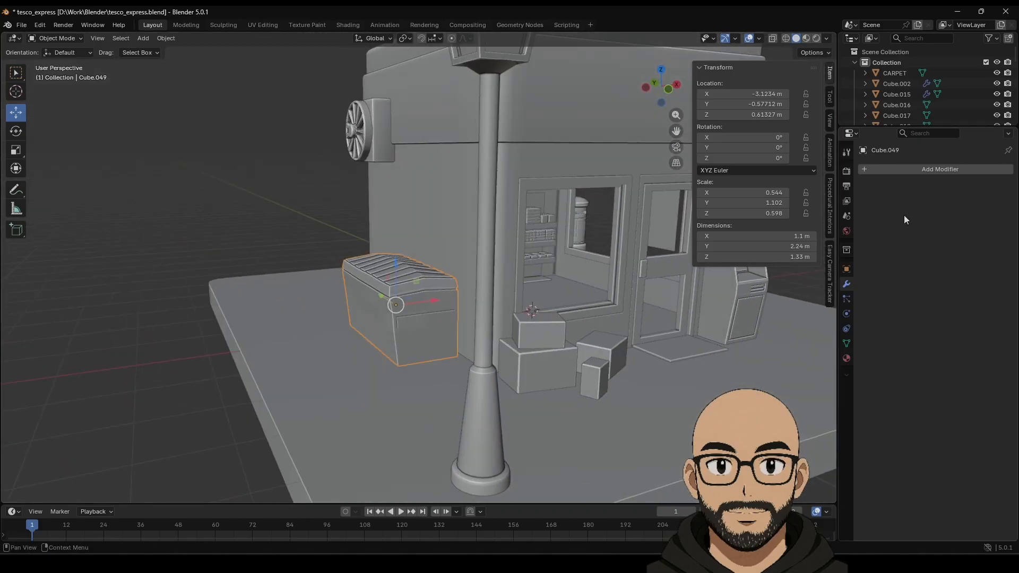
{"action": "left_click", "coordinate": [929, 169]}
{"action": "mouse_move", "coordinate": [900, 190]}
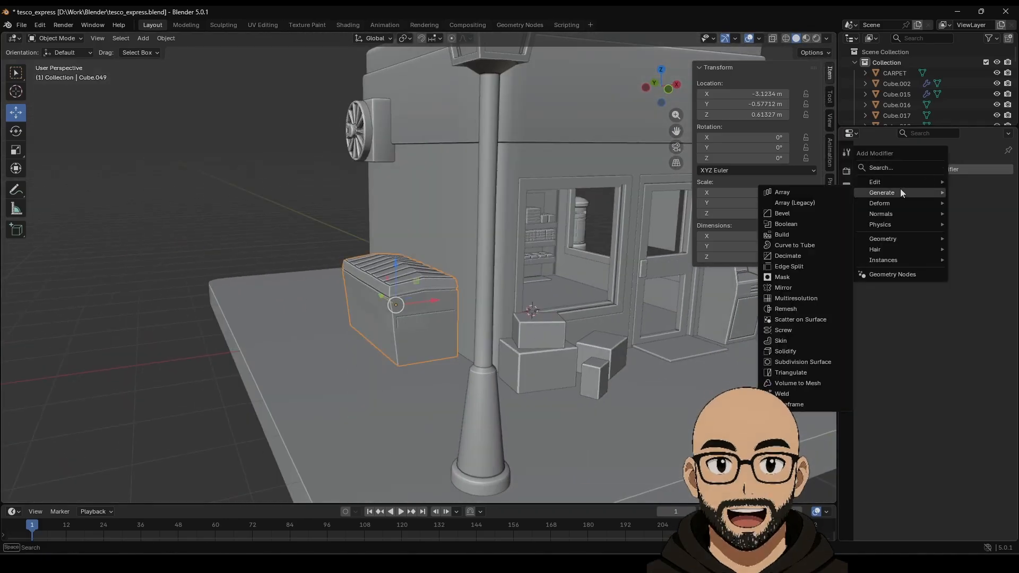
{"action": "left_click", "coordinate": [807, 214]}
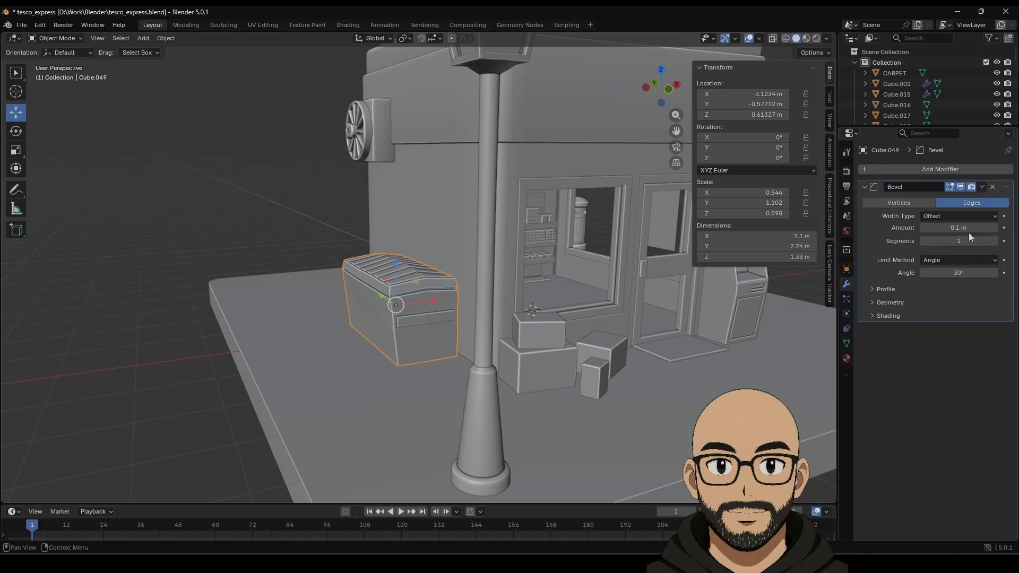
{"action": "key", "text": "ctrl+a"}
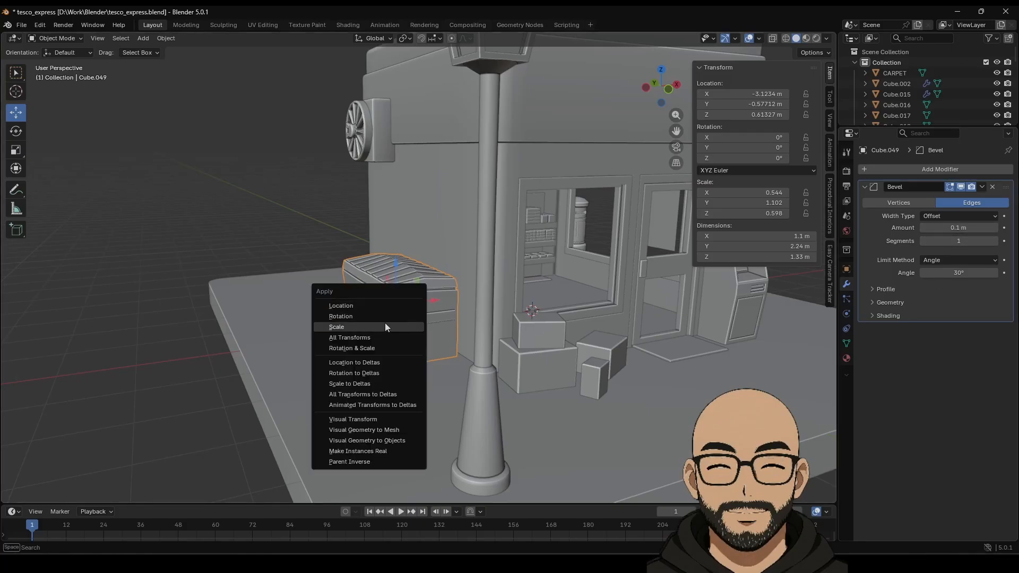
{"action": "left_click", "coordinate": [384, 323]}
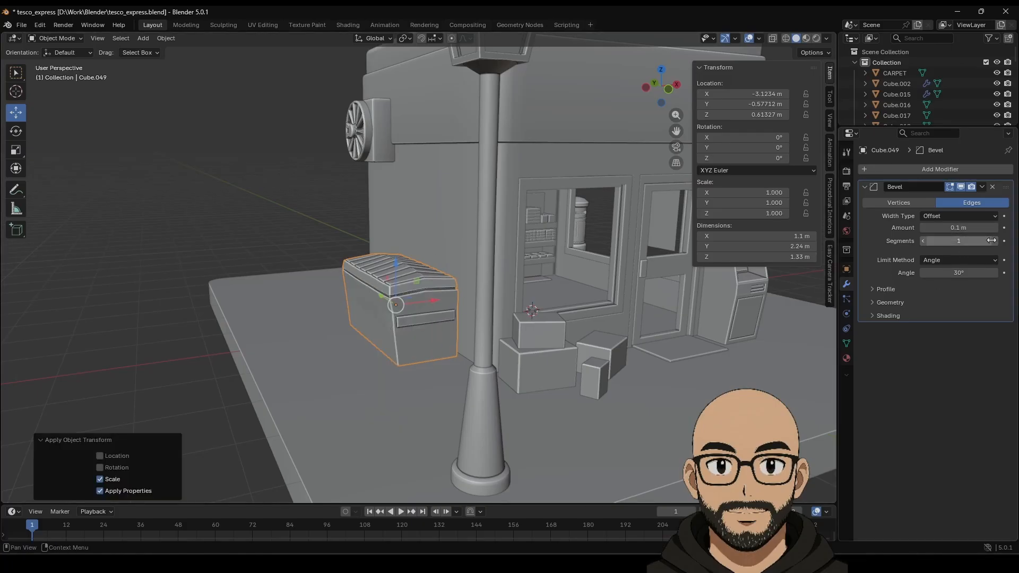
Step: Set the dumpster's bevel to 2 segments and an amount of 0.17 m, and shade it auto smooth
{"action": "left_click_drag", "start_coordinate": [959, 241], "coordinate": [972, 228]}
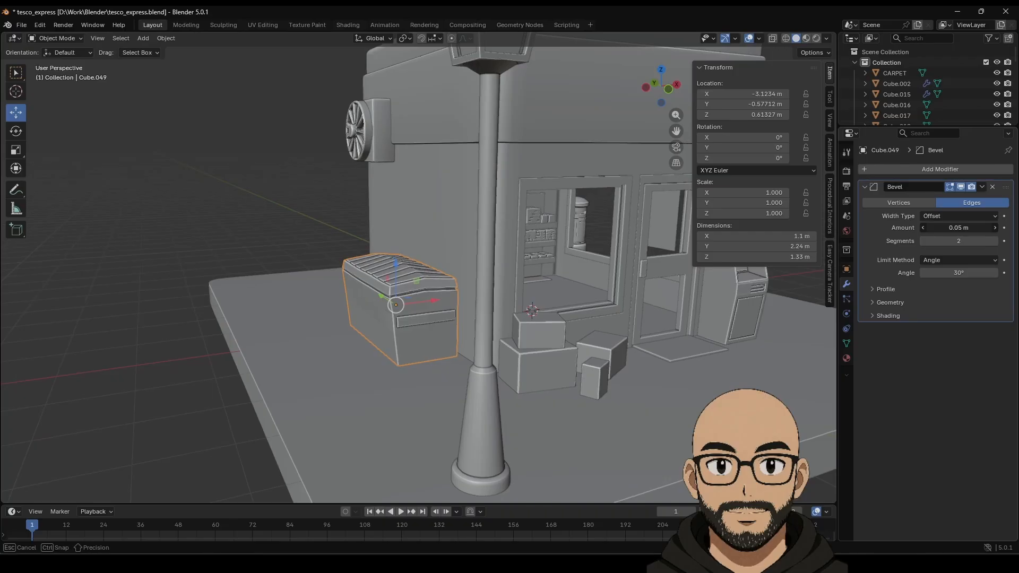
{"action": "right_click", "coordinate": [399, 308]}
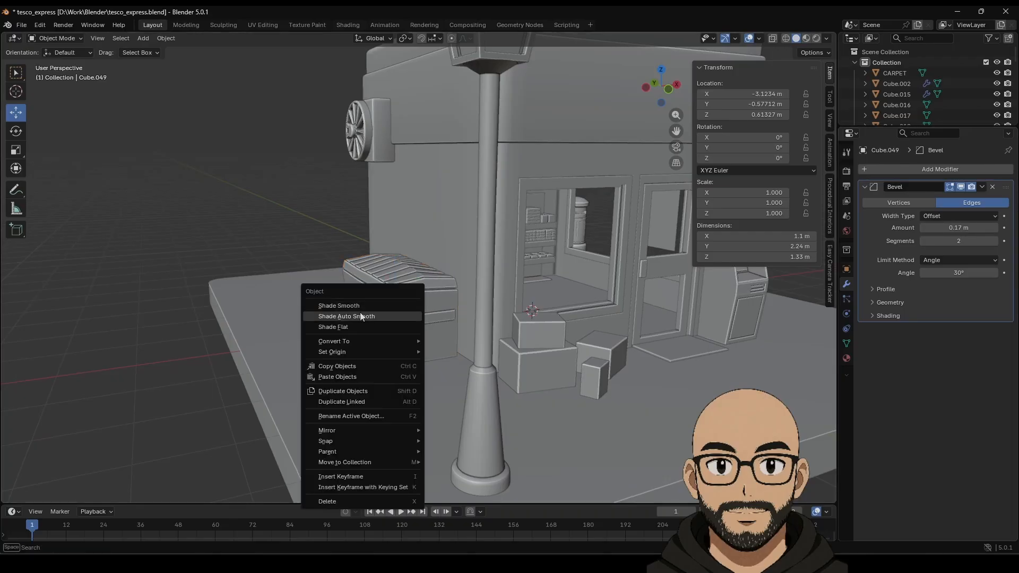
{"action": "left_click", "coordinate": [361, 316]}
Step: Move the dumpster along the Y axis beside the shop's side wall, away from the shopfront
{"action": "scroll", "coordinate": [422, 326], "scroll_direction": "down", "scroll_amount": 4}
{"action": "middle_click_drag", "start_coordinate": [422, 326], "coordinate": [405, 307]}
{"action": "left_click", "coordinate": [405, 308]}
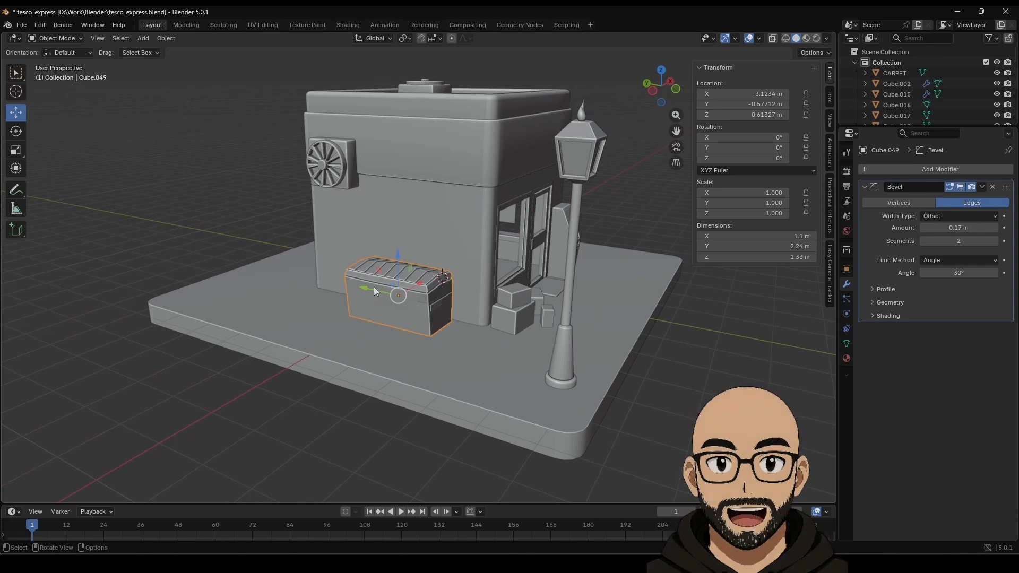
{"action": "left_click_drag", "start_coordinate": [373, 287], "coordinate": [354, 283]}
Step: Duplicate the two loose boxes in front of the shop and place the copies beside the dumpster's near end
{"action": "left_click", "coordinate": [544, 313]}
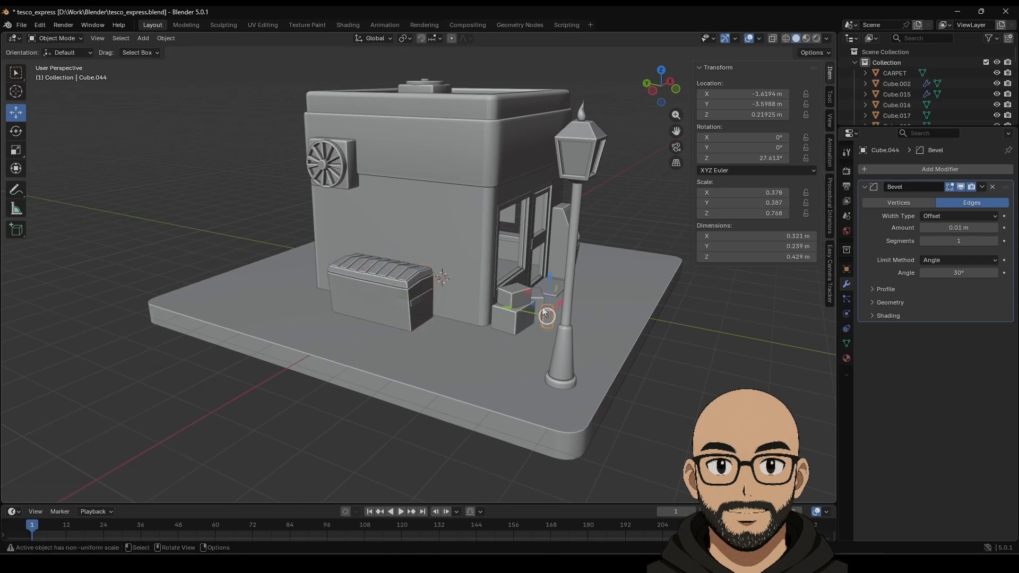
{"action": "left_click", "coordinate": [540, 304], "text": "shift"}
{"action": "key", "text": "shift+d"}
{"action": "right_click", "coordinate": [540, 304]}
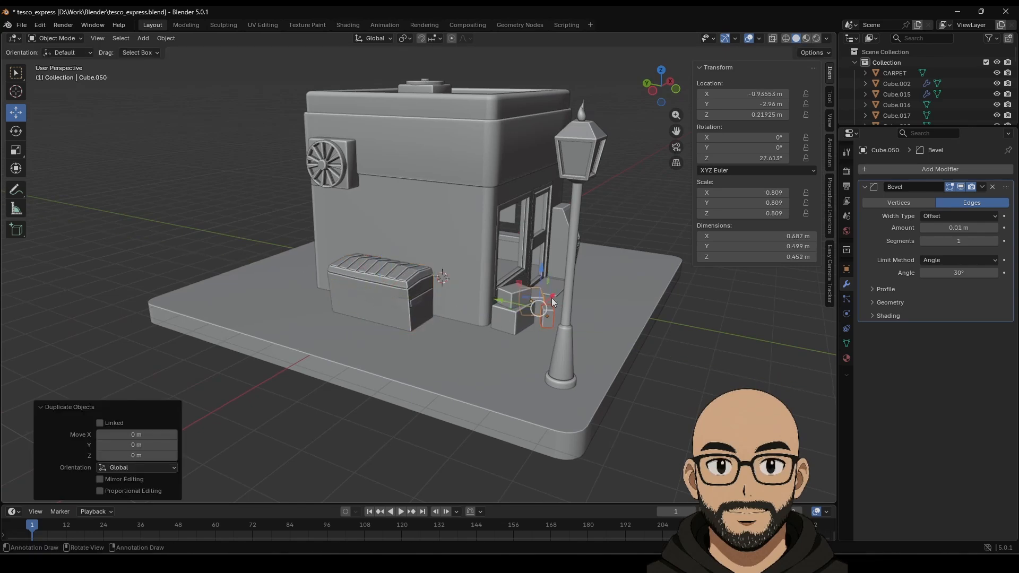
{"action": "left_click_drag", "start_coordinate": [552, 298], "coordinate": [411, 316]}
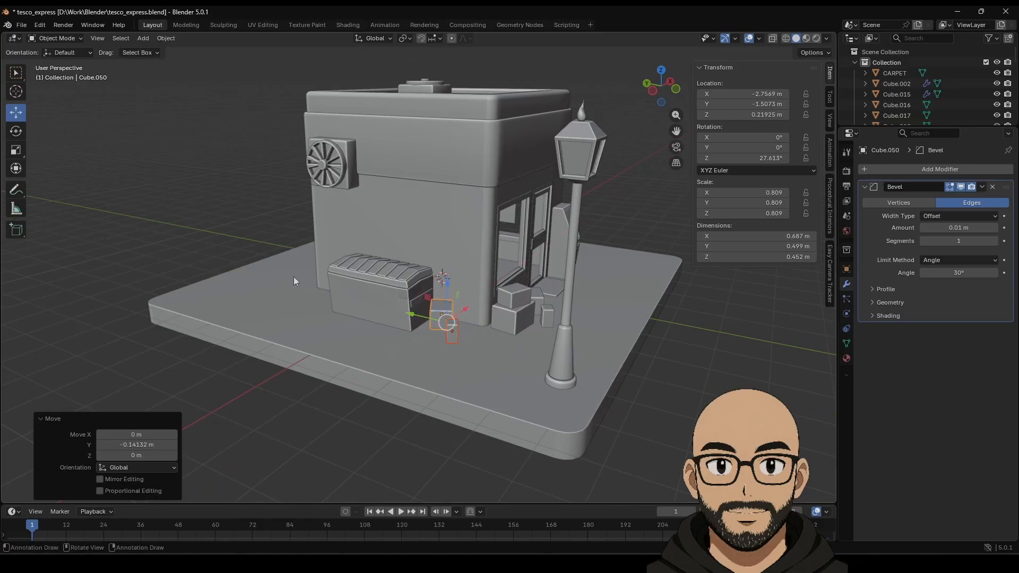
Step: Reposition the two copied boxes individually around the dumpster, placing the small one at about X -3.44 m, Y -1.27 m
{"action": "left_click", "coordinate": [191, 213]}
{"action": "middle_click_drag", "start_coordinate": [517, 323], "coordinate": [438, 321]}
{"action": "left_click", "coordinate": [438, 322]}
{"action": "left_click_drag", "start_coordinate": [465, 306], "coordinate": [457, 307]}
{"action": "left_click", "coordinate": [432, 341]}
{"action": "left_click_drag", "start_coordinate": [417, 333], "coordinate": [389, 309]}
{"action": "left_click", "coordinate": [251, 208]}
Step: Scale up the post box at the far corner of the base by about 1.22
{"action": "middle_click_drag", "start_coordinate": [600, 322], "coordinate": [514, 298]}
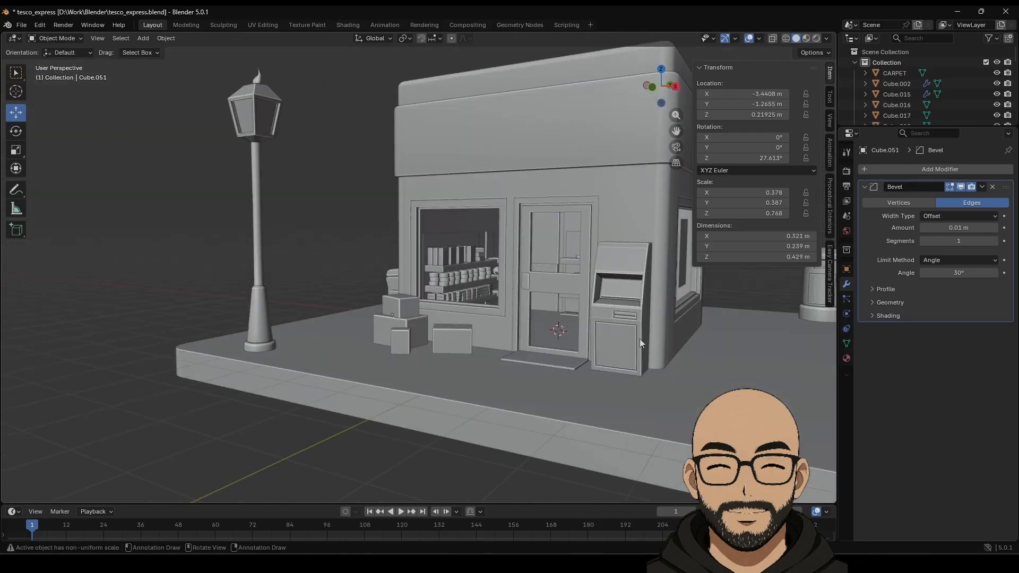
{"action": "middle_click_drag", "start_coordinate": [639, 339], "coordinate": [627, 275], "text": "shift"}
{"action": "scroll", "coordinate": [407, 342], "scroll_direction": "down", "scroll_amount": 3}
{"action": "scroll", "coordinate": [627, 278], "scroll_direction": "up", "scroll_amount": 1}
{"action": "scroll", "coordinate": [628, 280], "scroll_direction": "down", "scroll_amount": 1}
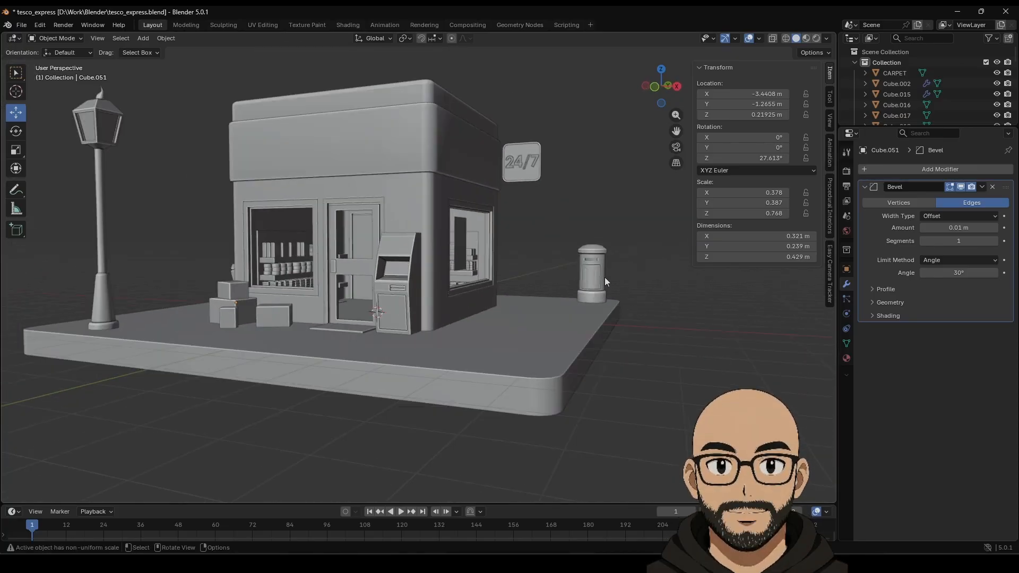
{"action": "left_click", "coordinate": [603, 279]}
{"action": "key", "text": "s"}
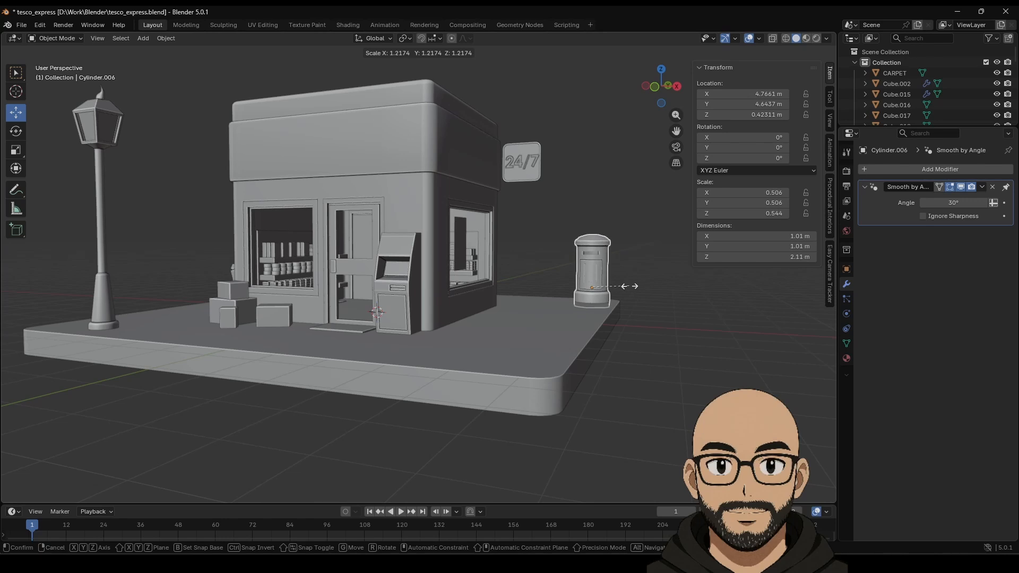
{"action": "left_click", "coordinate": [629, 289]}
Step: Move the post box to about Y 4.32 m and Z 0.44 m so it sits on the base
{"action": "middle_click_drag", "start_coordinate": [630, 286], "coordinate": [566, 311]}
{"action": "left_click_drag", "start_coordinate": [664, 315], "coordinate": [648, 315]}
{"action": "left_click_drag", "start_coordinate": [617, 285], "coordinate": [616, 290]}
{"action": "middle_click_drag", "start_coordinate": [653, 308], "coordinate": [618, 327]}
{"action": "left_click", "coordinate": [675, 328]}
{"action": "left_click", "coordinate": [631, 305]}
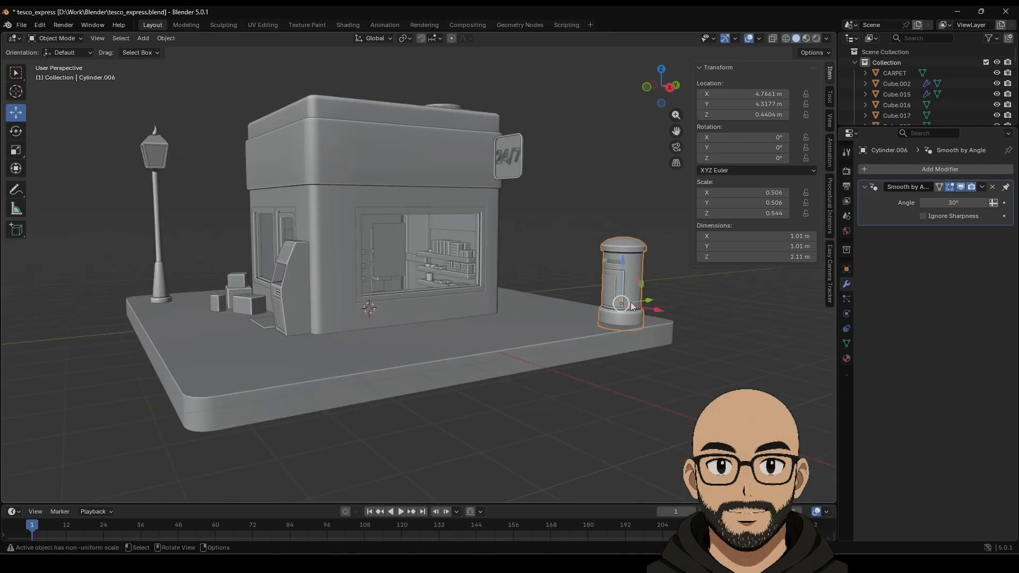
Step: Rotate the post box by about -18.9° around the Z axis
{"action": "left_click", "coordinate": [16, 131]}
{"action": "left_click_drag", "start_coordinate": [641, 316], "coordinate": [635, 318]}
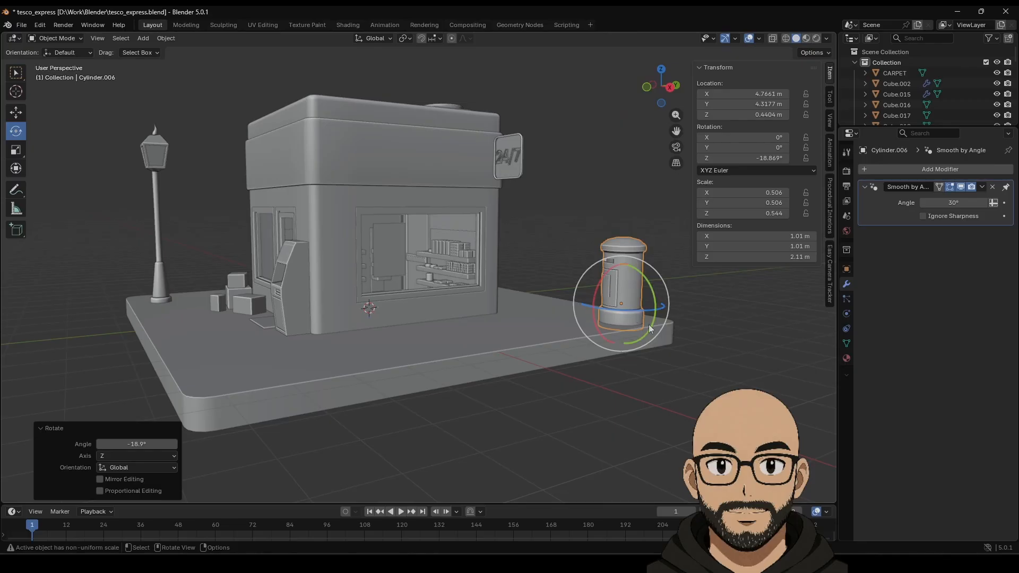
{"action": "middle_click_drag", "start_coordinate": [649, 324], "coordinate": [692, 307]}
{"action": "left_click", "coordinate": [683, 361]}
Step: Select the whole street lamp, including its lantern, and scale it up by about 1.034
{"action": "middle_click_drag", "start_coordinate": [682, 361], "coordinate": [558, 320]}
{"action": "left_click", "coordinate": [211, 312]}
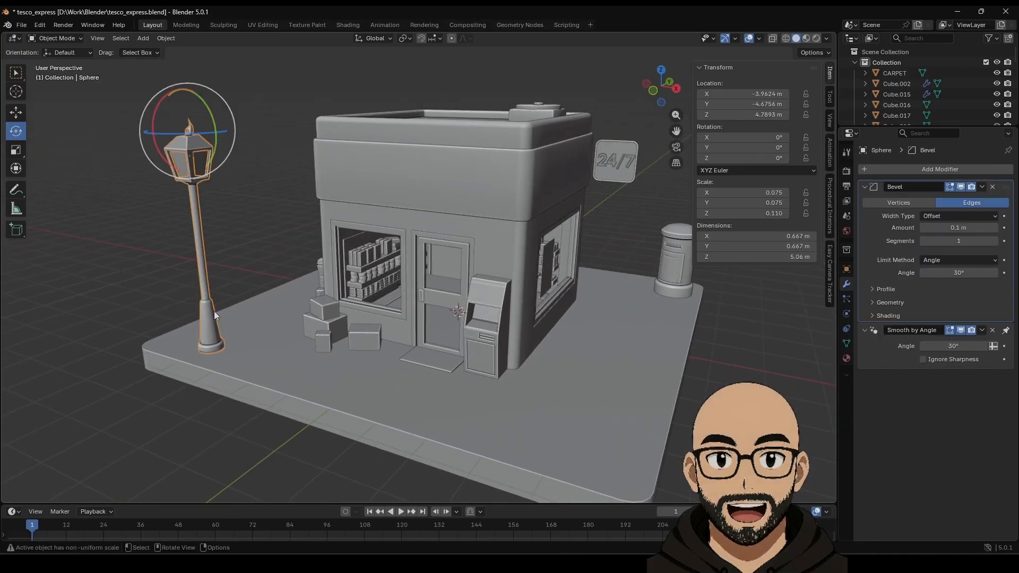
{"action": "left_click", "coordinate": [190, 178]}
{"action": "key", "text": "s"}
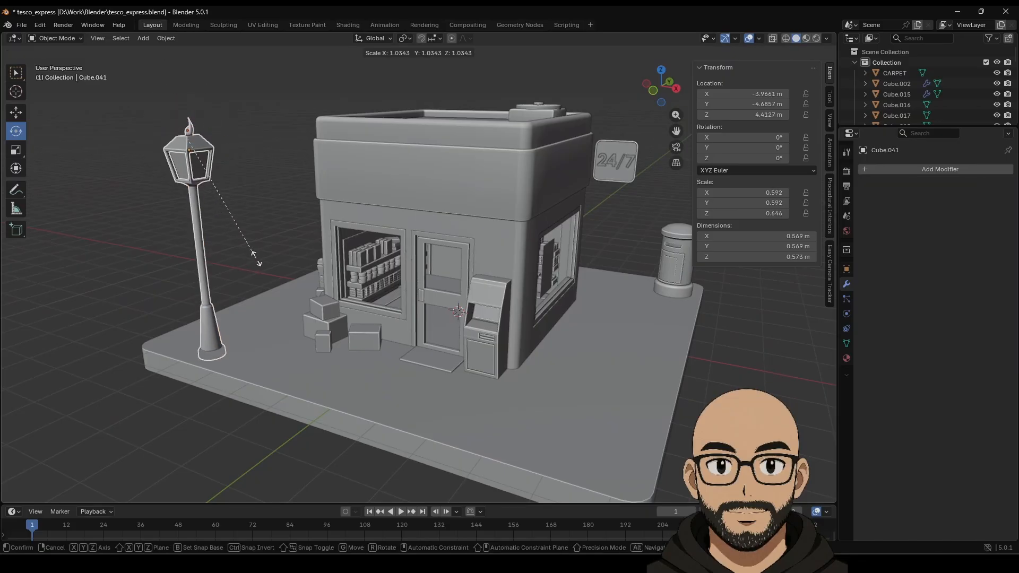
{"action": "left_click", "coordinate": [254, 255]}
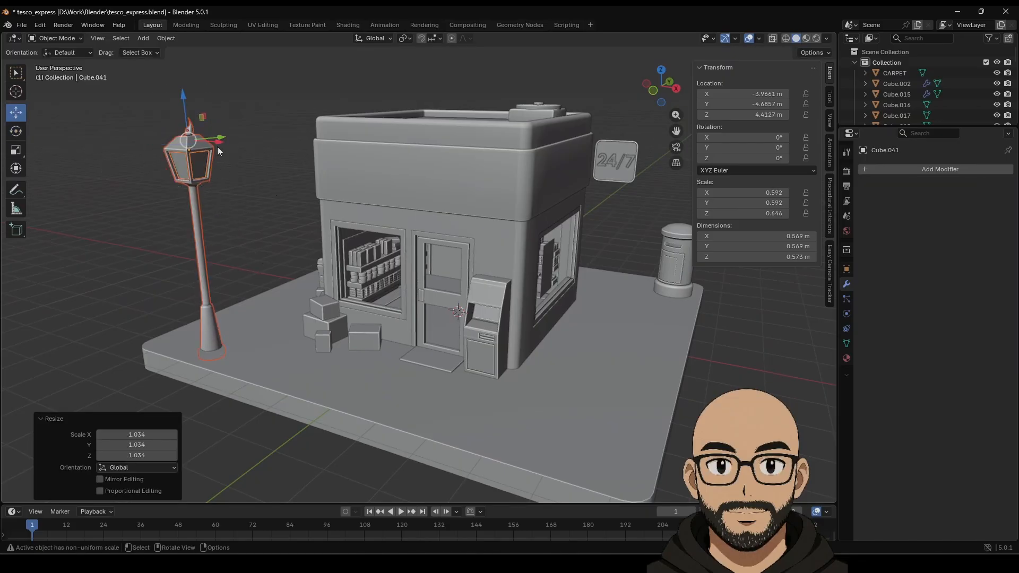
Step: Move the street lamp closer to the base's corner, with its lantern at about X -4.15 m, Y -4.78 m, Z 4.55 m
{"action": "left_click_drag", "start_coordinate": [218, 146], "coordinate": [208, 144]}
{"action": "middle_click_drag", "start_coordinate": [208, 144], "coordinate": [217, 174]}
{"action": "left_click_drag", "start_coordinate": [187, 194], "coordinate": [203, 160]}
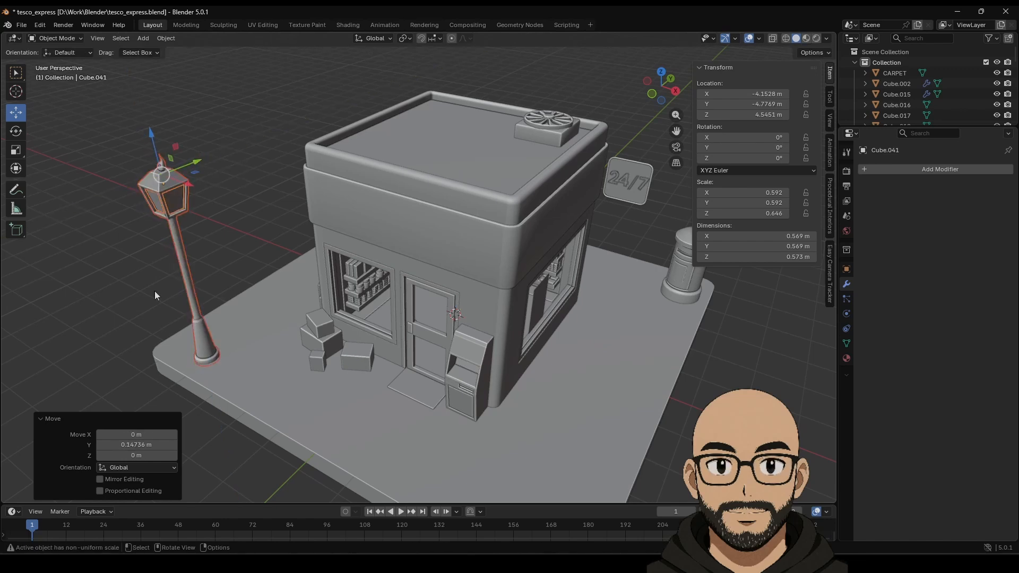
{"action": "left_click", "coordinate": [154, 291]}
Step: Inset the top face of the ground slab by about 0.138 m to form a border around its edge
{"action": "middle_click_drag", "start_coordinate": [288, 329], "coordinate": [287, 378]}
{"action": "left_click", "coordinate": [289, 383]}
{"action": "key", "text": "Tab"}
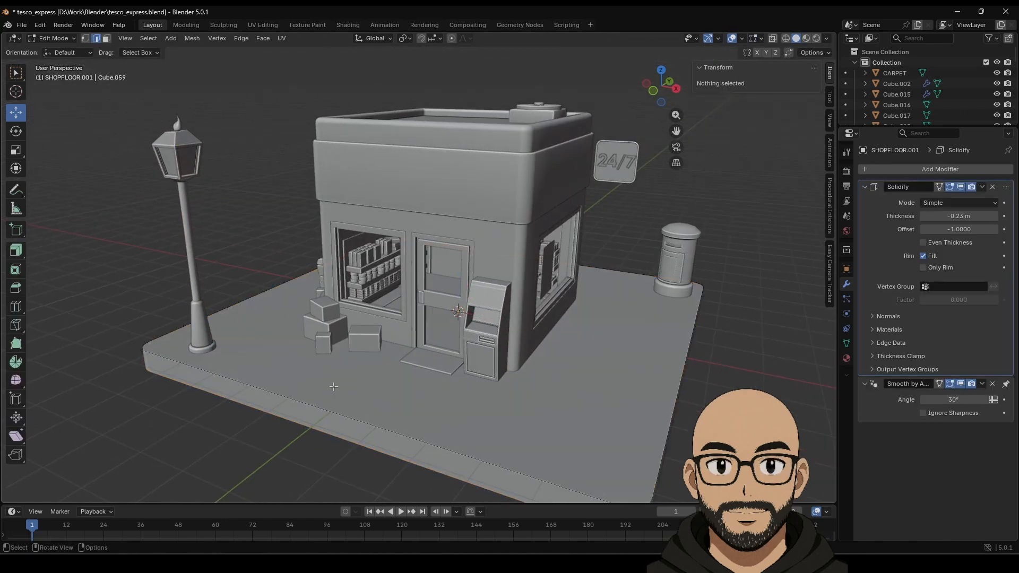
{"action": "left_click", "coordinate": [273, 393]}
{"action": "left_click", "coordinate": [273, 393], "text": "alt"}
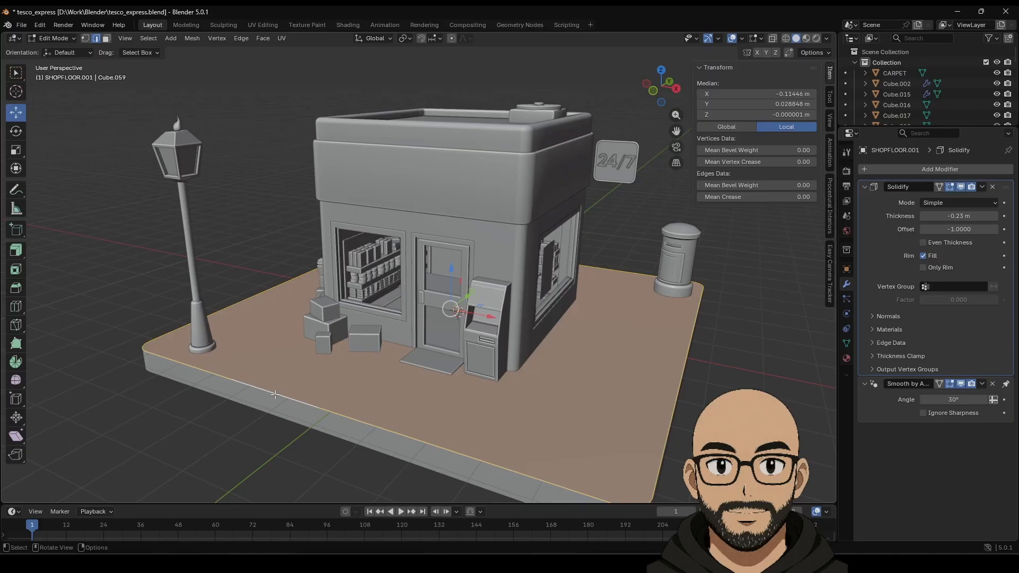
{"action": "left_click", "coordinate": [16, 269]}
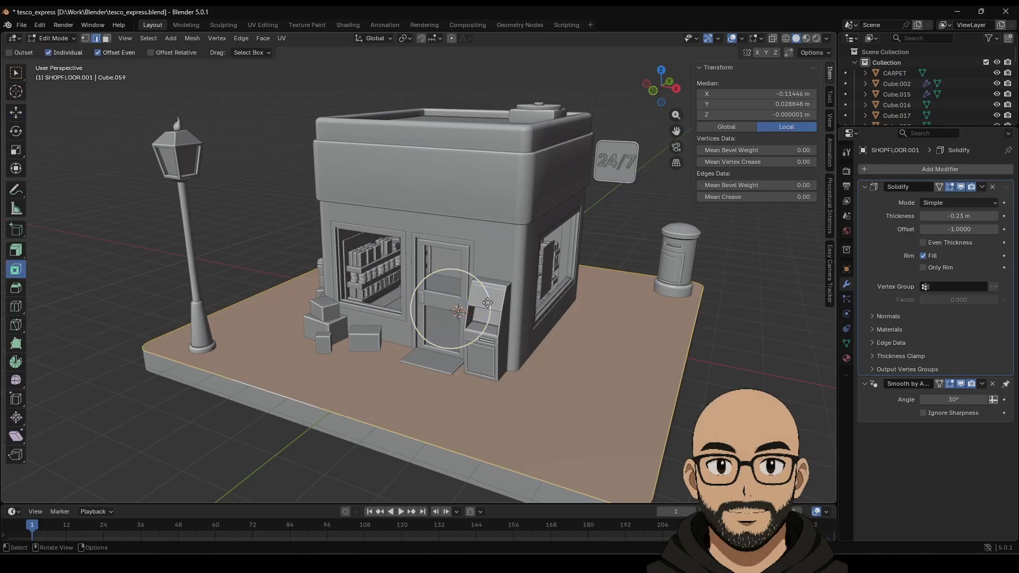
{"action": "left_click_drag", "start_coordinate": [491, 301], "coordinate": [477, 303]}
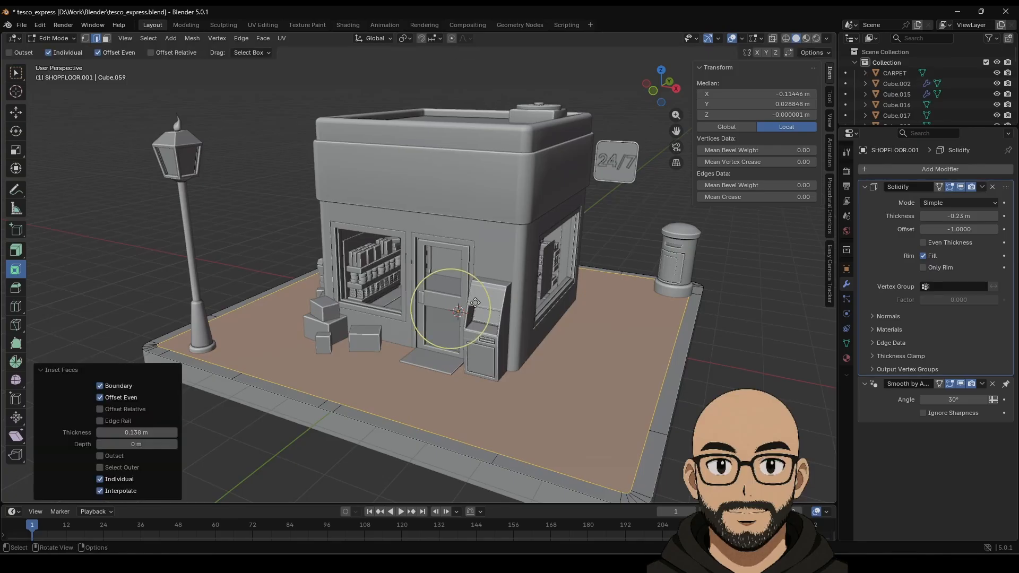
Step: Scale the inset top face of the ground slab up by about 1.011 to narrow the surrounding border
{"action": "key", "text": "s"}
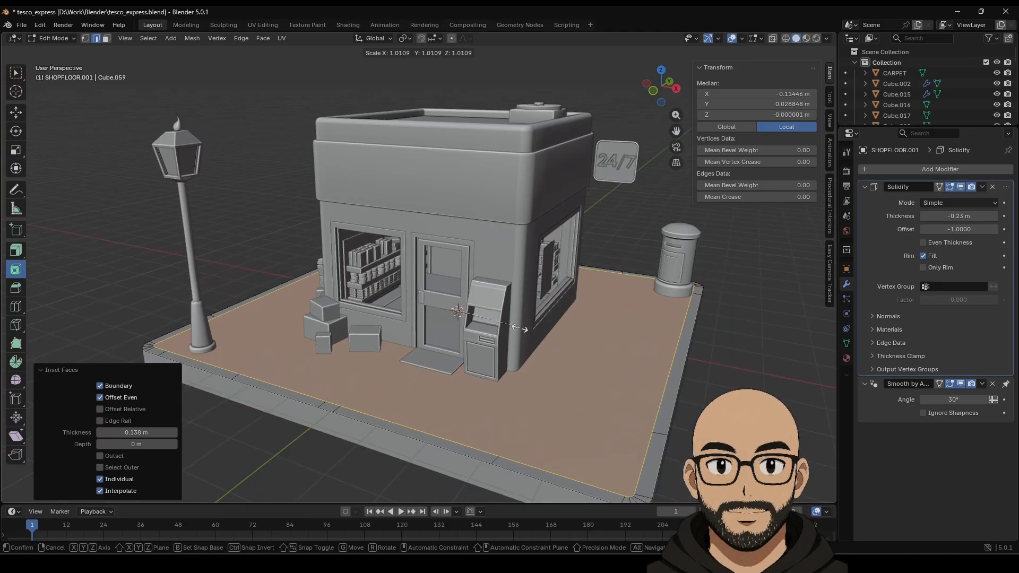
{"action": "left_click", "coordinate": [520, 329]}
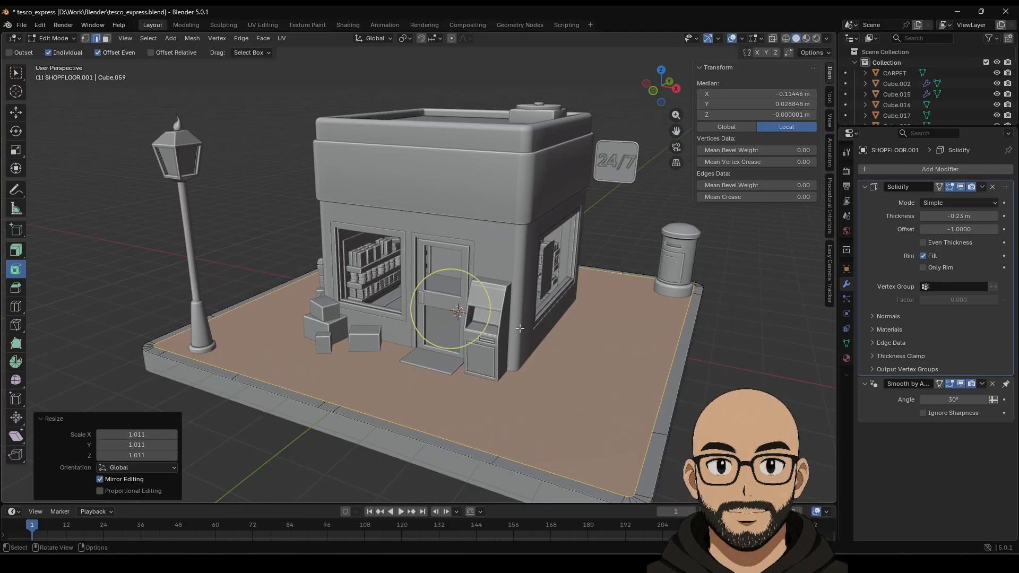
Step: Select the border face loop around the slab's top and try to extrude it upward
{"action": "left_click", "coordinate": [183, 366]}
{"action": "left_click", "coordinate": [16, 112]}
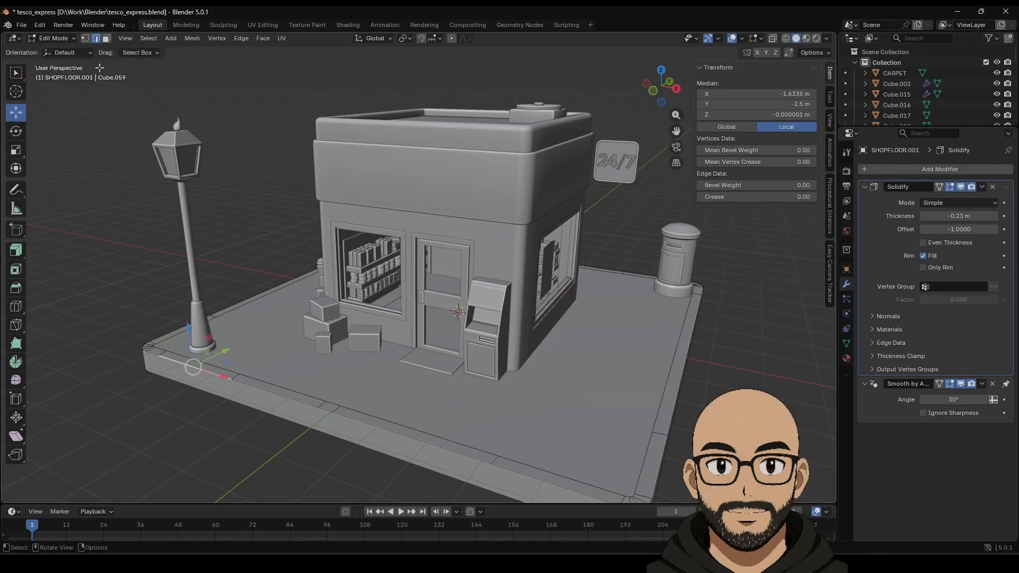
{"action": "key", "text": "3"}
{"action": "left_click", "coordinate": [162, 353]}
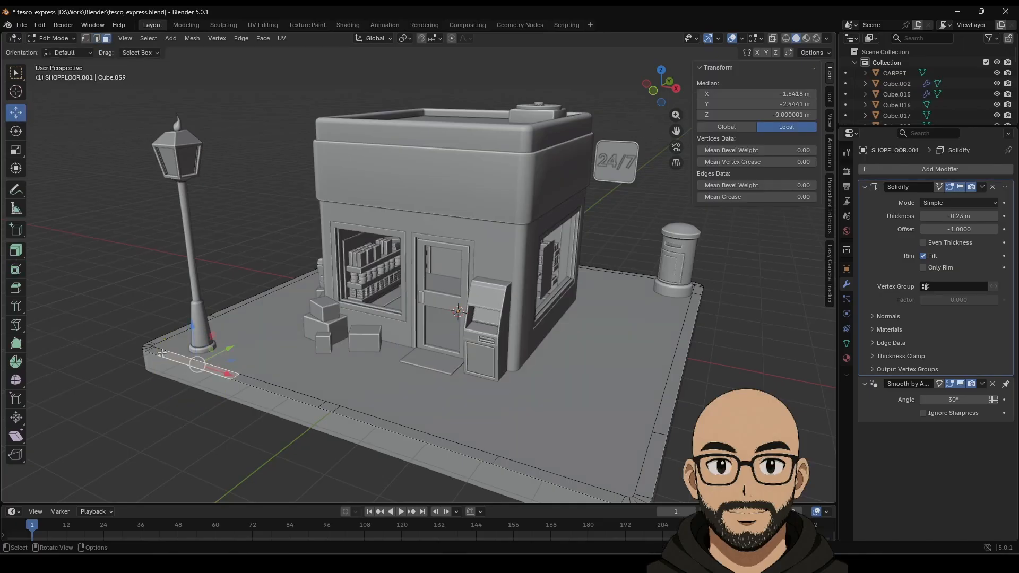
{"action": "left_click", "coordinate": [162, 353], "text": "alt"}
{"action": "left_click", "coordinate": [16, 250]}
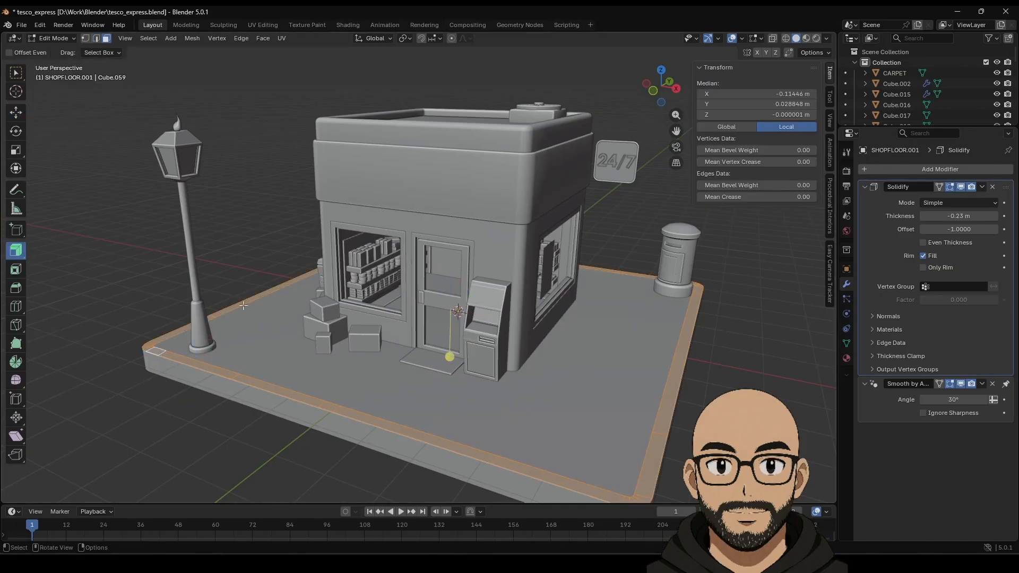
{"action": "left_click_drag", "start_coordinate": [450, 357], "coordinate": [455, 348]}
{"action": "key", "text": "ctrl+z"}
Step: Try again to raise the slab's border faces by extruding along normals and as a region, and undo each attempt
{"action": "left_click_drag", "start_coordinate": [17, 251], "coordinate": [100, 297]}
{"action": "left_click_drag", "start_coordinate": [449, 357], "coordinate": [454, 351]}
{"action": "key", "text": "ctrl+z"}
{"action": "middle_click_drag", "start_coordinate": [455, 351], "coordinate": [450, 351]}
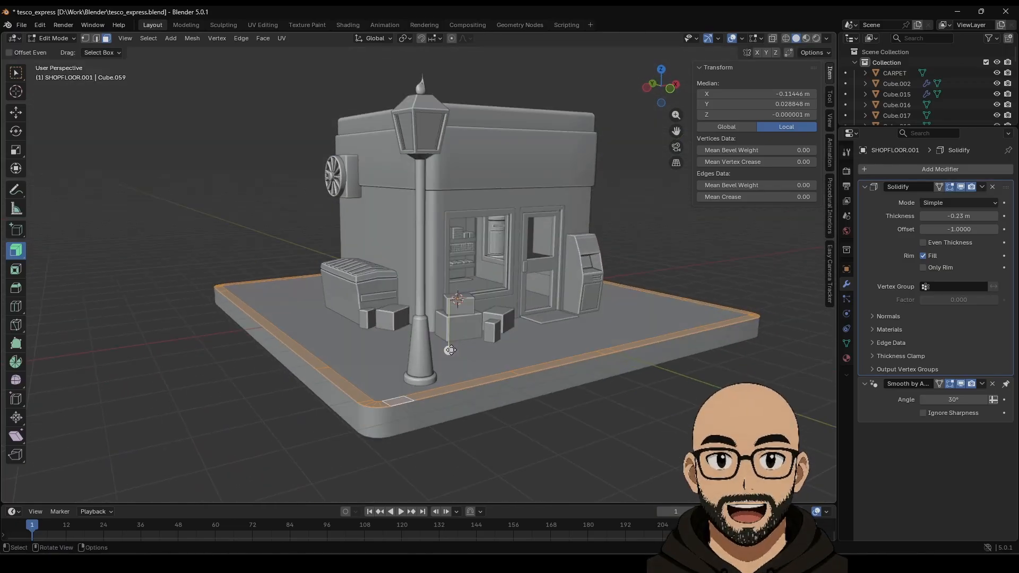
{"action": "mouse_move", "coordinate": [450, 350]}
{"action": "left_mouse_down"}
{"action": "mouse_move", "coordinate": [460, 359]}
{"action": "mouse_move", "coordinate": [466, 344]}
{"action": "left_mouse_up"}
{"action": "key", "text": "ctrl+z"}
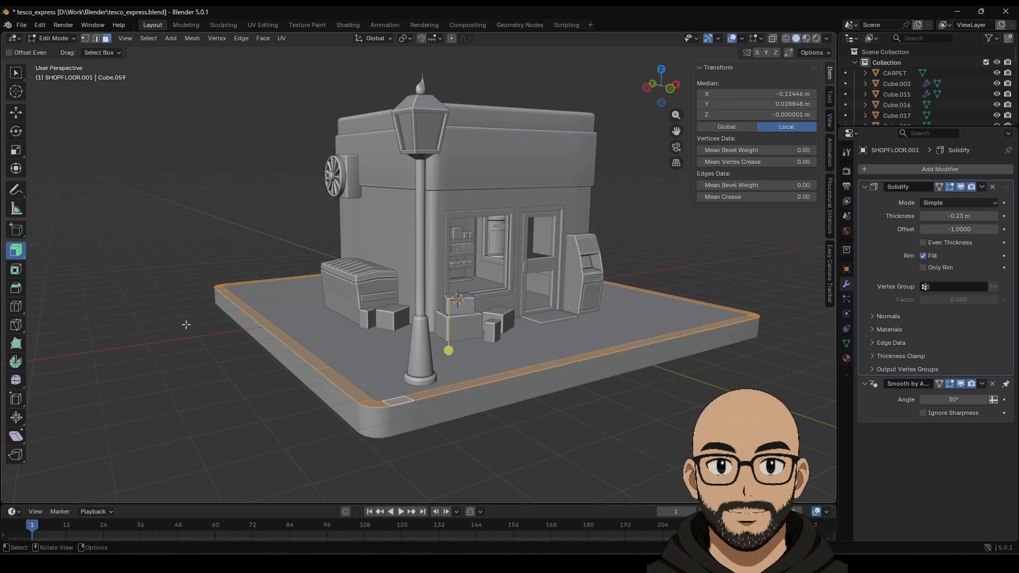
{"action": "key", "text": "e"}
{"action": "right_click", "coordinate": [139, 323]}
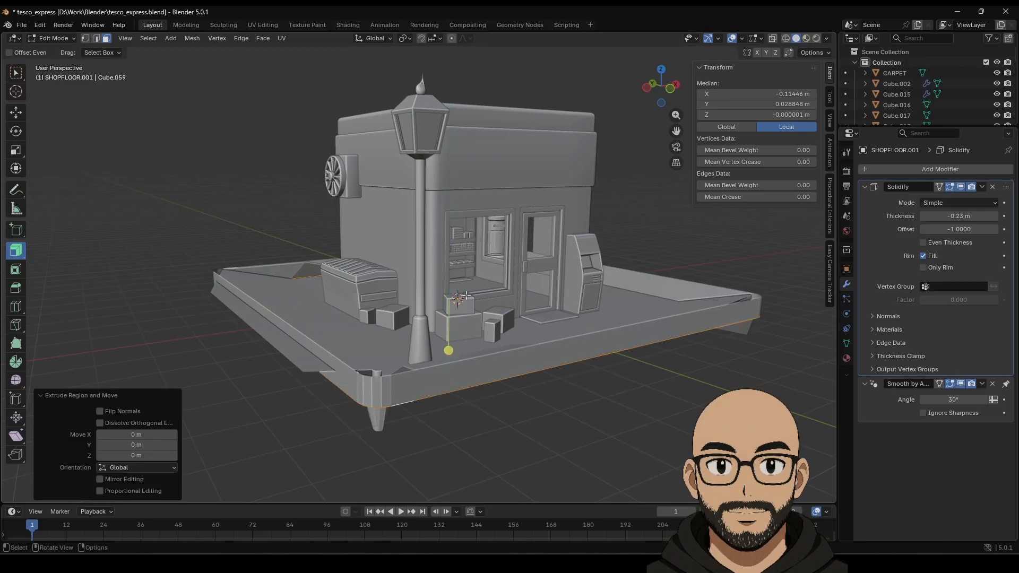
{"action": "key", "text": "ctrl+z"}
{"action": "key", "text": "ctrl+z"}
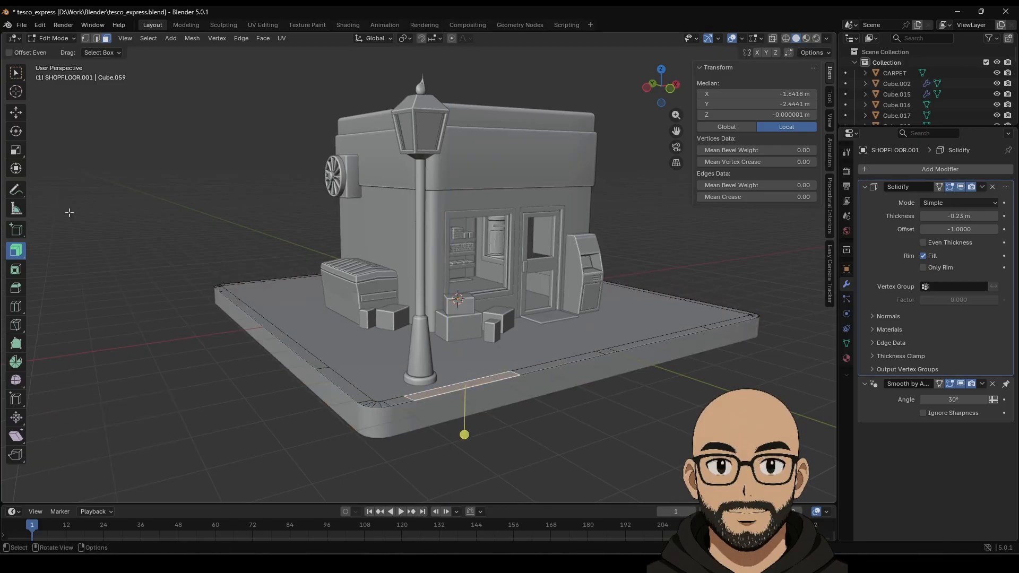
Step: Apply the ground slab's Solidify modifier and return to editing its mesh
{"action": "key", "text": "Tab"}
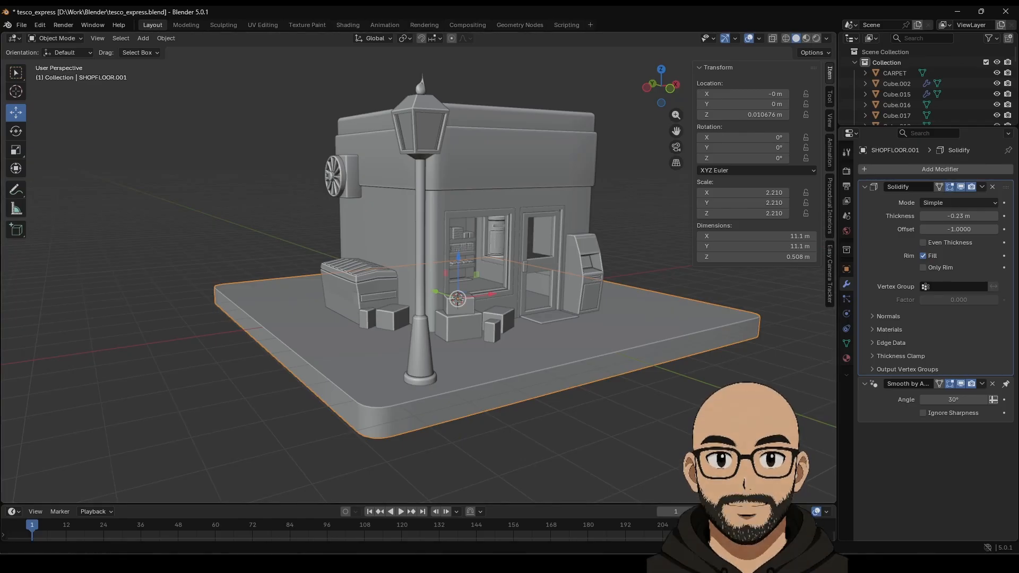
{"action": "left_click", "coordinate": [982, 186]}
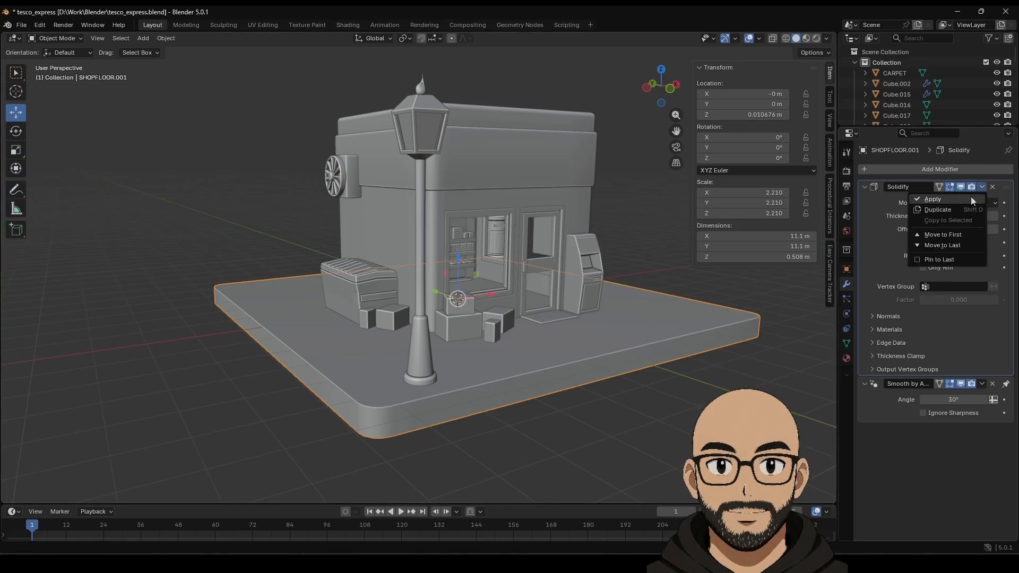
{"action": "left_click", "coordinate": [970, 197]}
{"action": "key", "text": "Tab"}
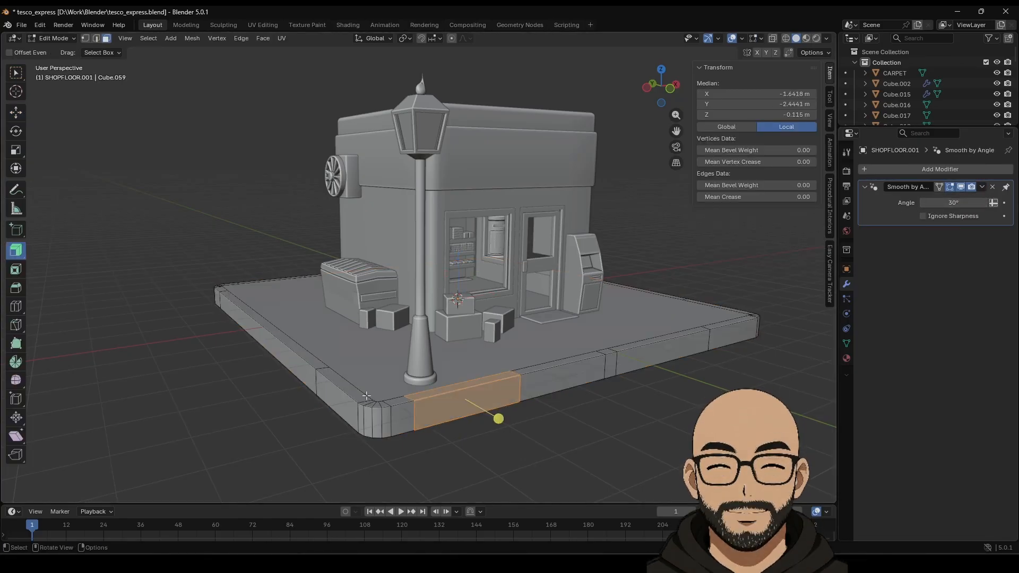
Step: Select the slab's top border face loop and extrude it along its normals into a low kerb, making the slab about 0.574 m tall
{"action": "left_click", "coordinate": [413, 398]}
{"action": "left_click", "coordinate": [408, 406]}
{"action": "left_click", "coordinate": [407, 400]}
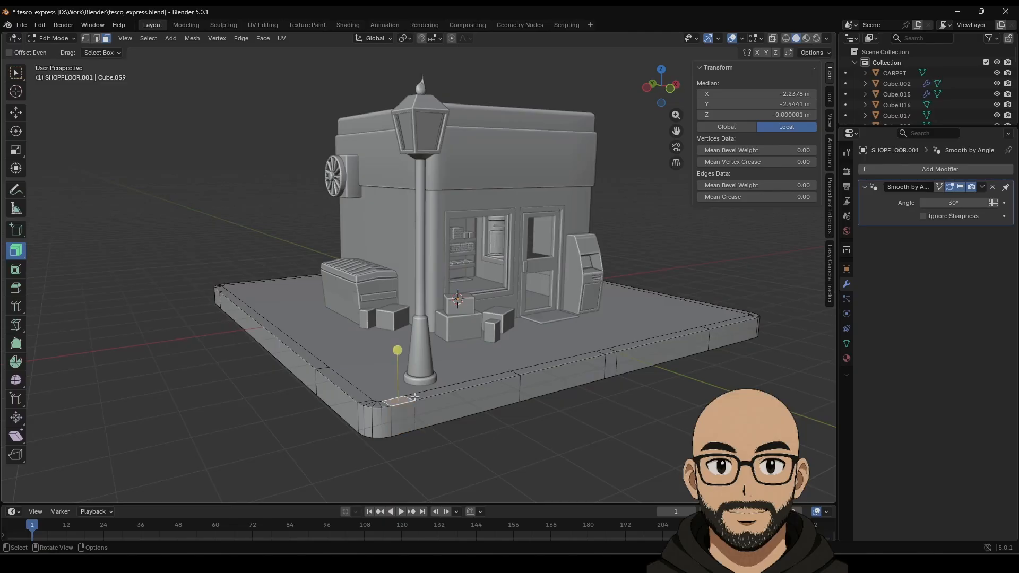
{"action": "left_click", "coordinate": [408, 406]}
{"action": "left_click", "coordinate": [407, 400]}
{"action": "left_click", "coordinate": [412, 399], "text": "alt"}
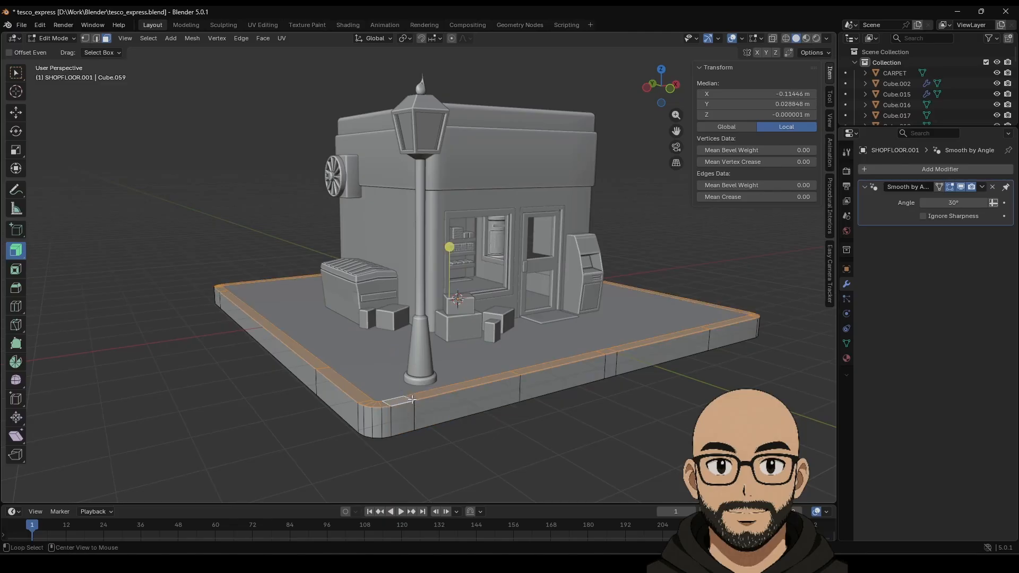
{"action": "left_click", "coordinate": [16, 250]}
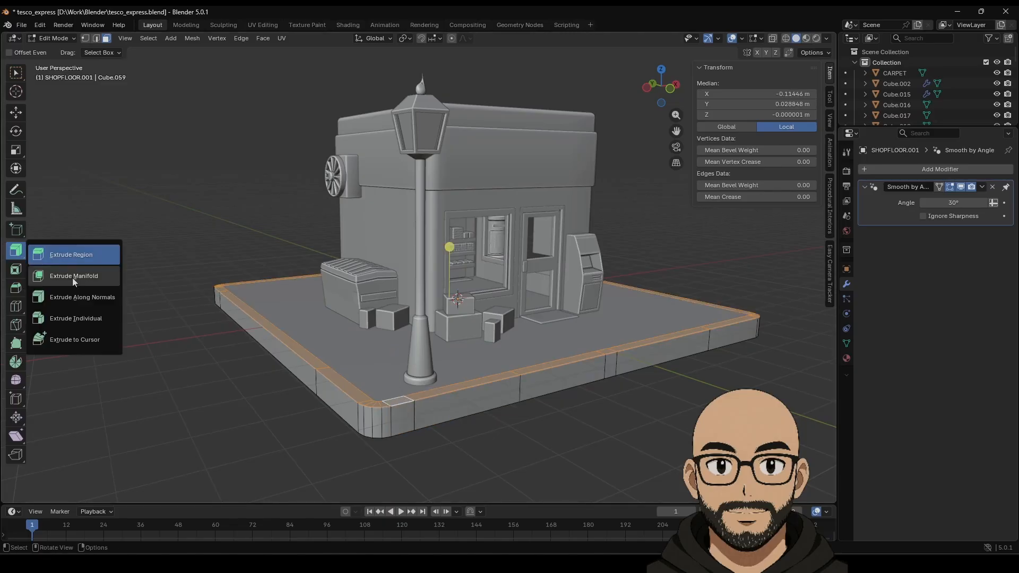
{"action": "left_click", "coordinate": [72, 293]}
{"action": "left_click_drag", "start_coordinate": [450, 247], "coordinate": [455, 246]}
{"action": "key", "text": "Tab"}
Step: Add a Bevel modifier to the ground slab with 2 segments and an amount of 0.03 m
{"action": "middle_click_drag", "start_coordinate": [492, 279], "coordinate": [494, 384]}
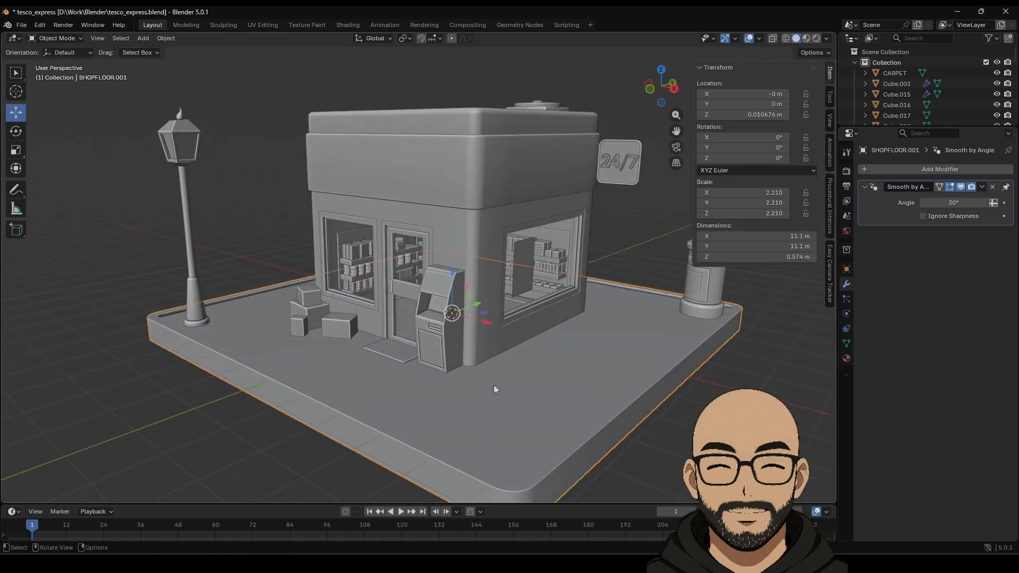
{"action": "middle_click_drag", "start_coordinate": [423, 391], "coordinate": [370, 355], "text": "shift"}
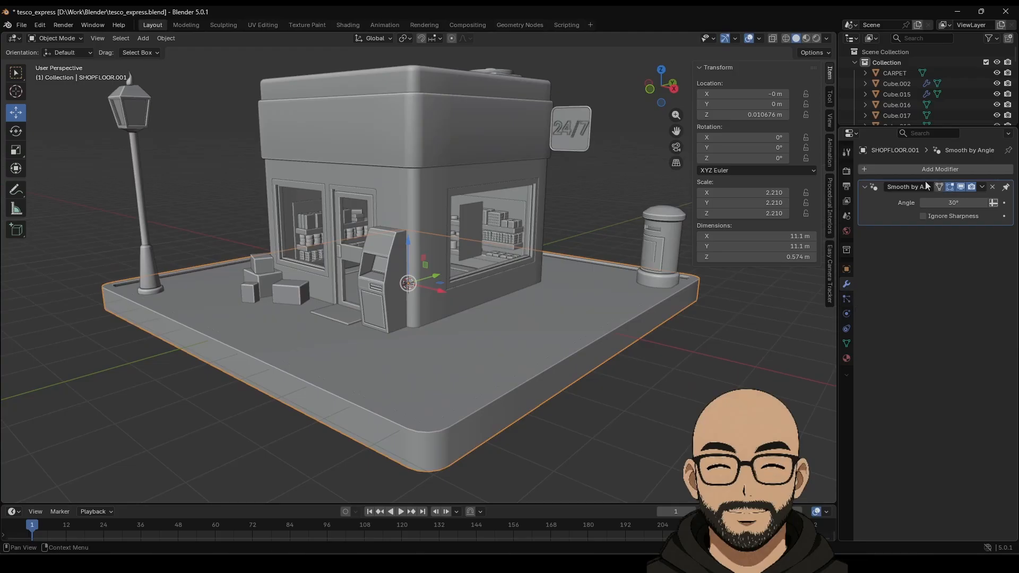
{"action": "left_click", "coordinate": [912, 169]}
{"action": "mouse_move", "coordinate": [885, 170]}
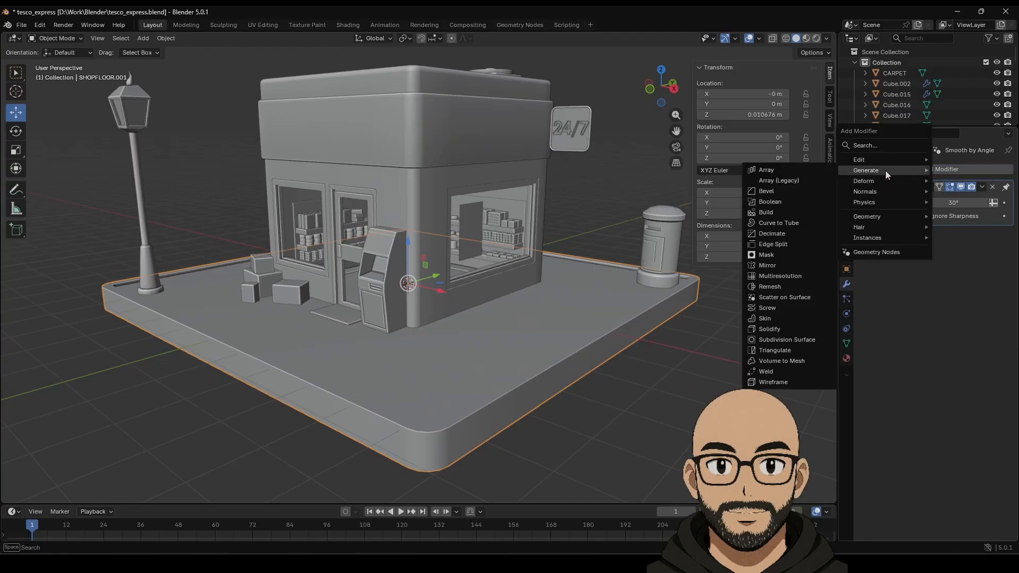
{"action": "left_click", "coordinate": [800, 191]}
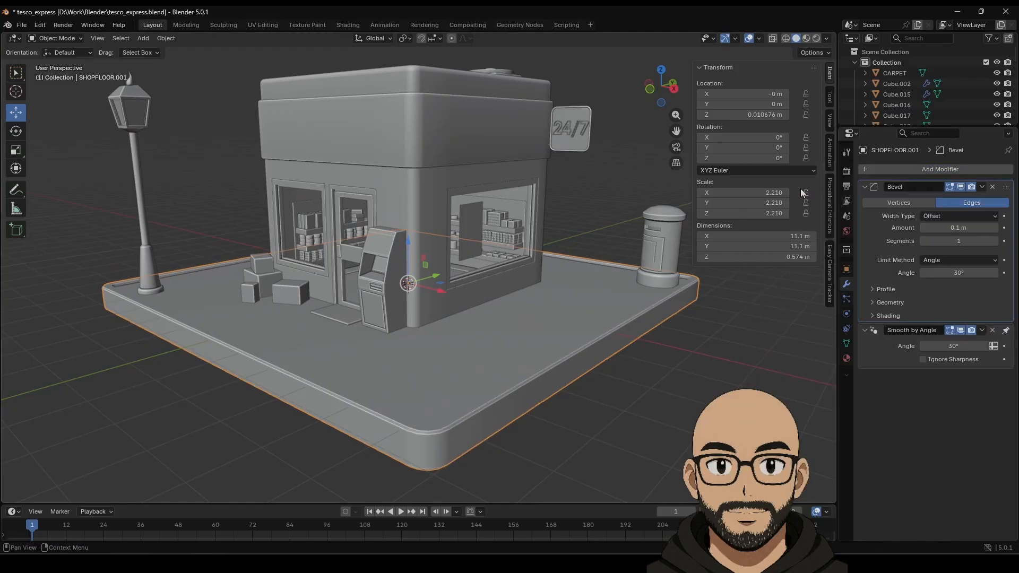
{"action": "left_click", "coordinate": [995, 243]}
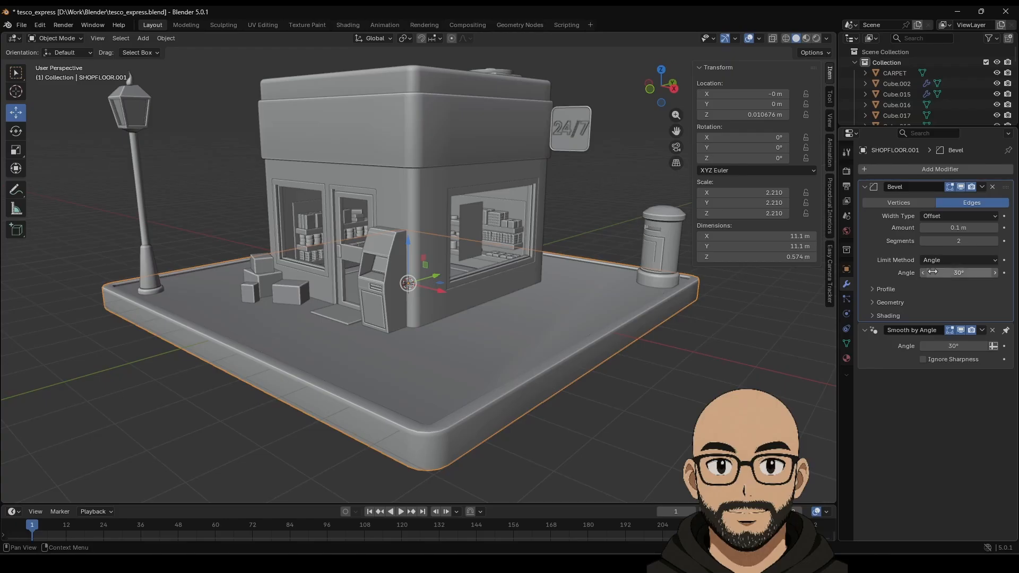
{"action": "left_click_drag", "start_coordinate": [974, 228], "coordinate": [953, 228]}
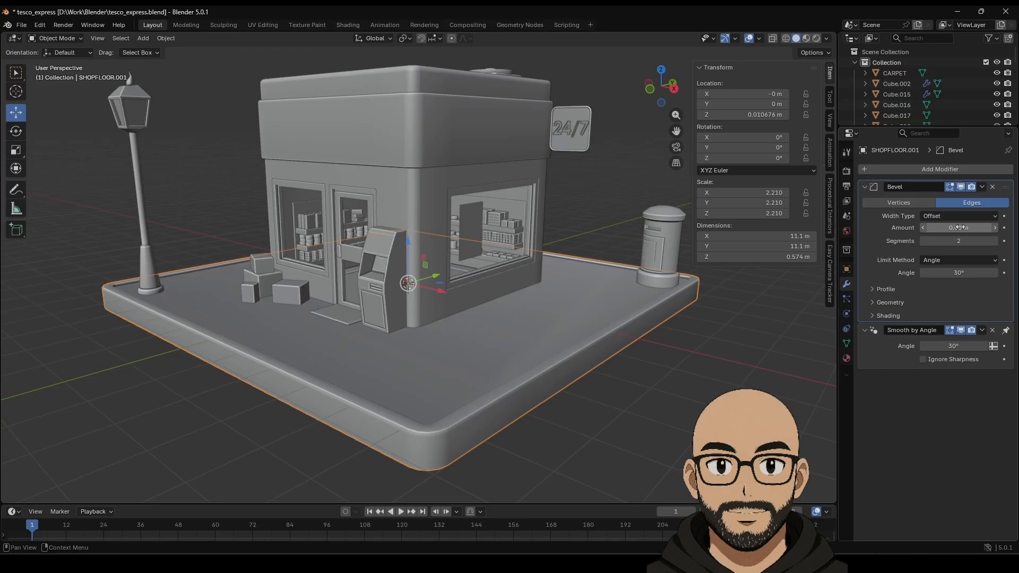
{"action": "left_click", "coordinate": [679, 395]}
{"action": "scroll", "coordinate": [548, 374], "scroll_direction": "down", "scroll_amount": 6}
{"action": "middle_click_drag", "start_coordinate": [548, 373], "coordinate": [493, 364]}
{"action": "scroll", "coordinate": [511, 374], "scroll_direction": "up", "scroll_amount": 5}
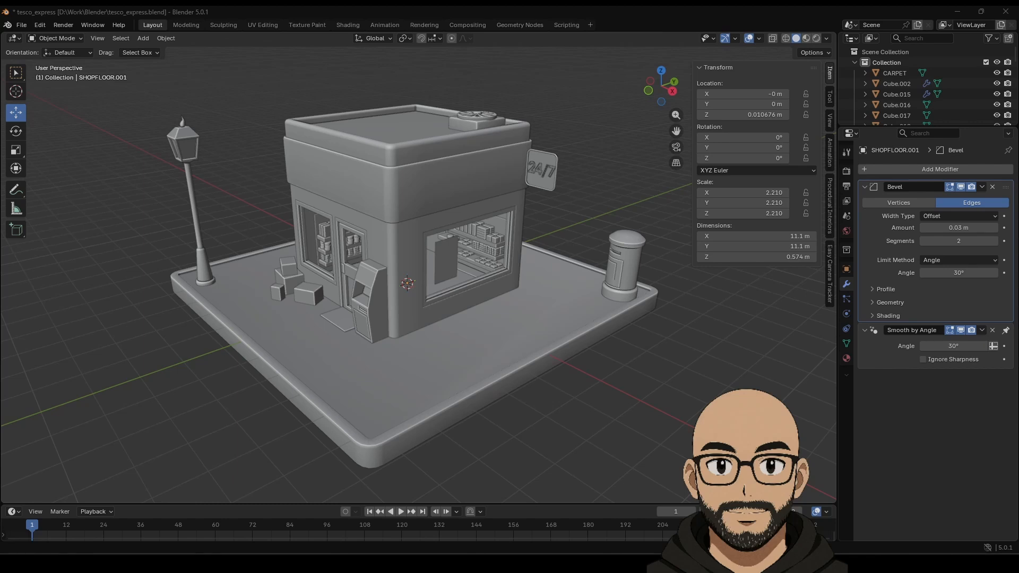
Step: Switch to Affinity Photo 2, dismiss the new document dialog and open tescologo.png from the file browser
{"action": "key", "text": "super"}
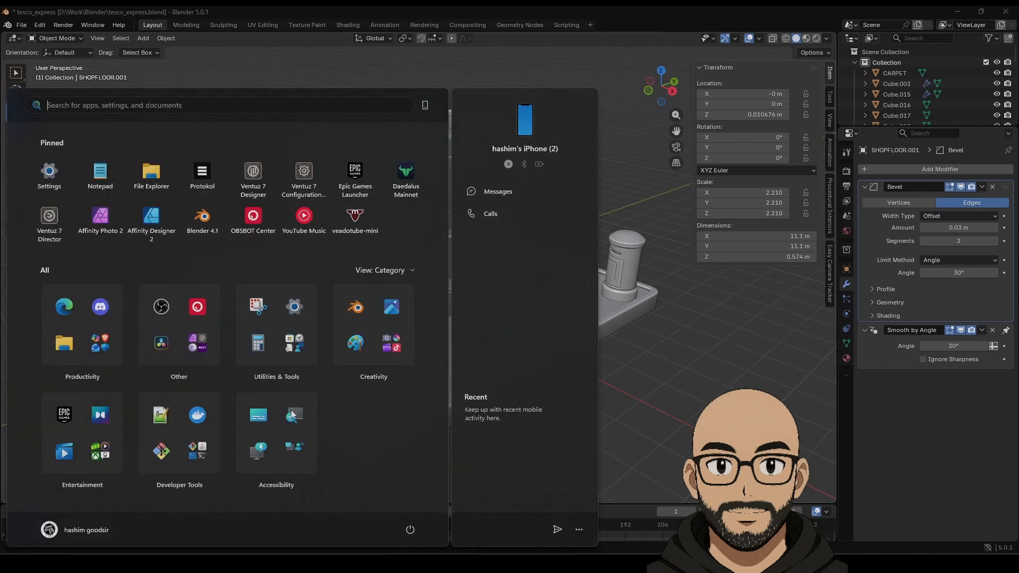
{"action": "left_click", "coordinate": [116, 237]}
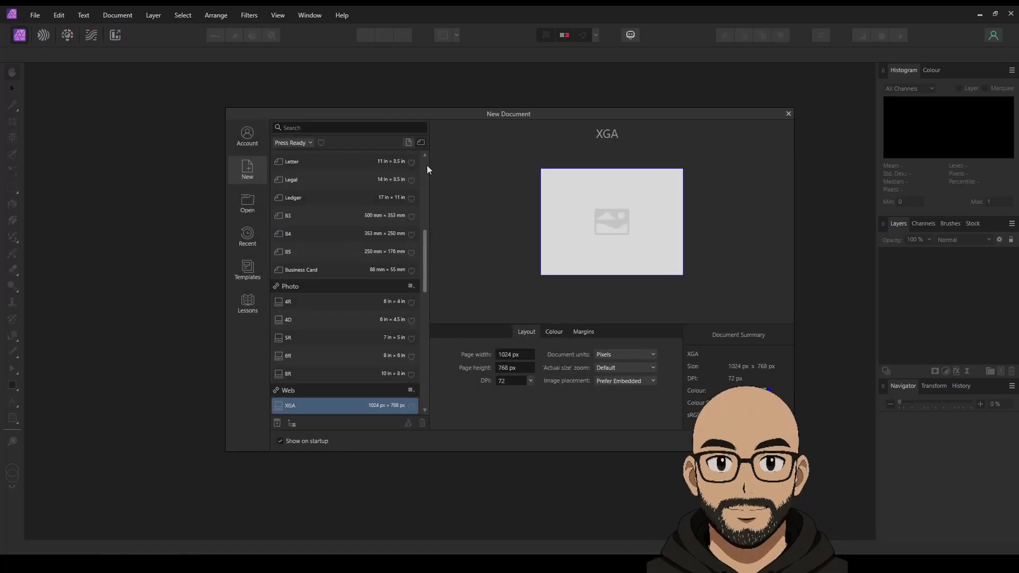
{"action": "left_click", "coordinate": [790, 113]}
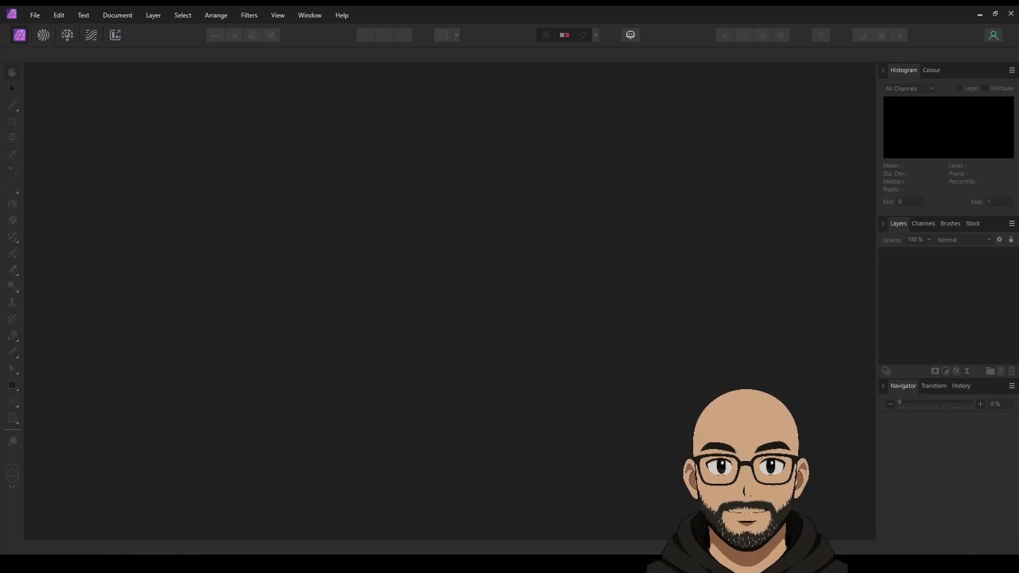
{"action": "left_click", "coordinate": [194, 563]}
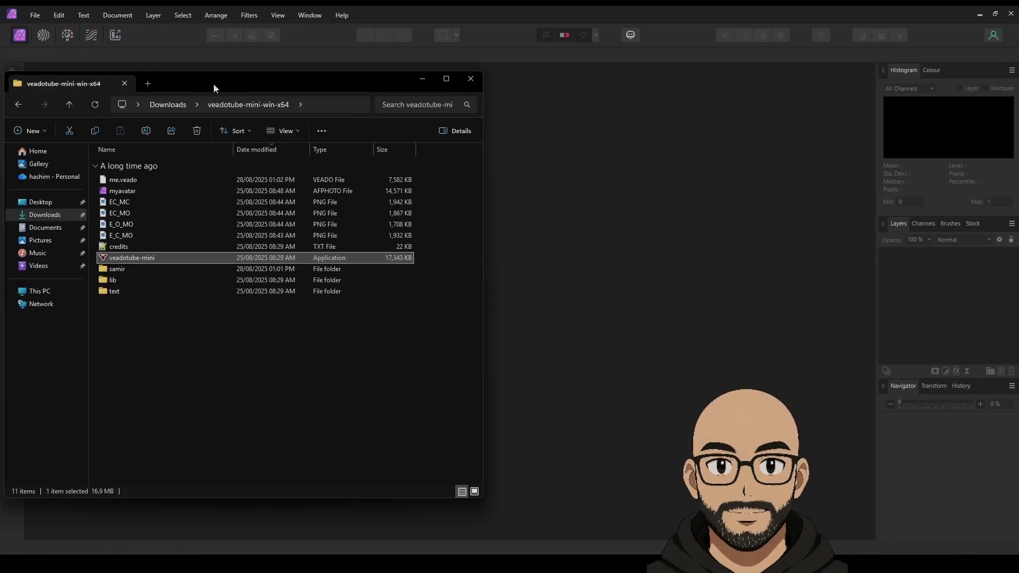
{"action": "left_click_drag", "start_coordinate": [215, 81], "coordinate": [1018, 149]}
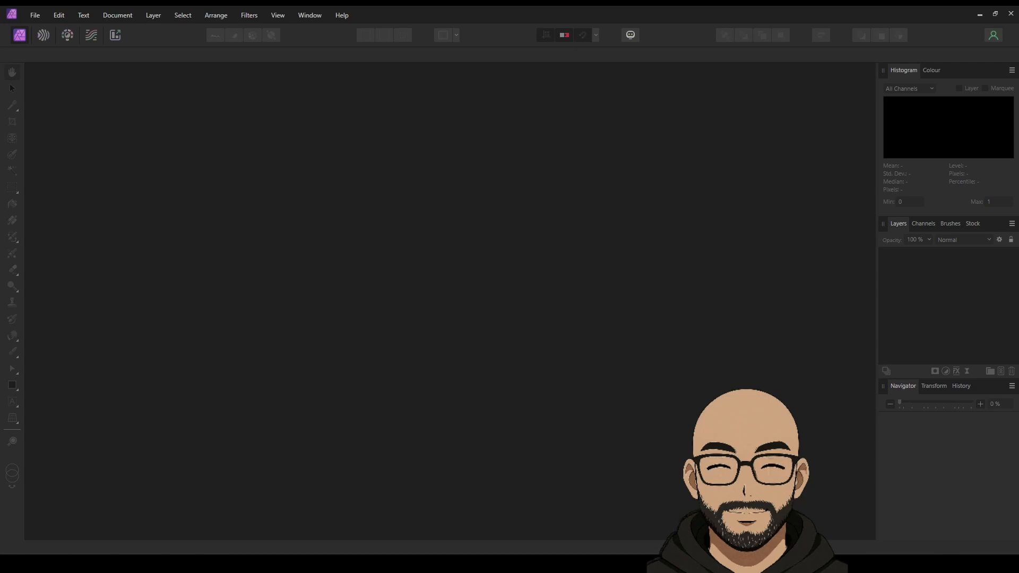
{"action": "double_click", "coordinate": [308, 180]}
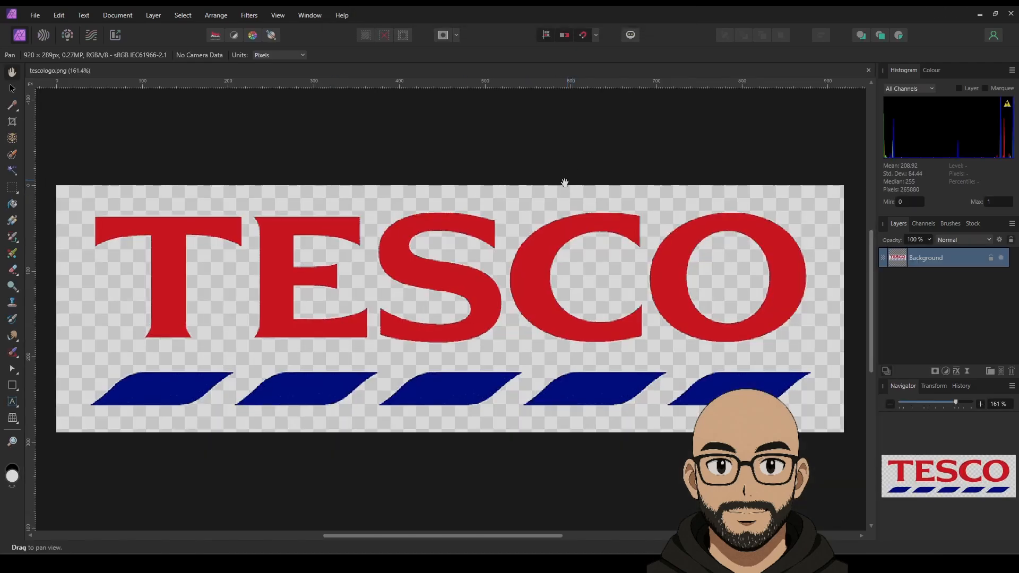
Step: Toggle the Background layer's visibility off and on to check whether the logo image has a transparent background
{"action": "left_click", "coordinate": [1000, 259]}
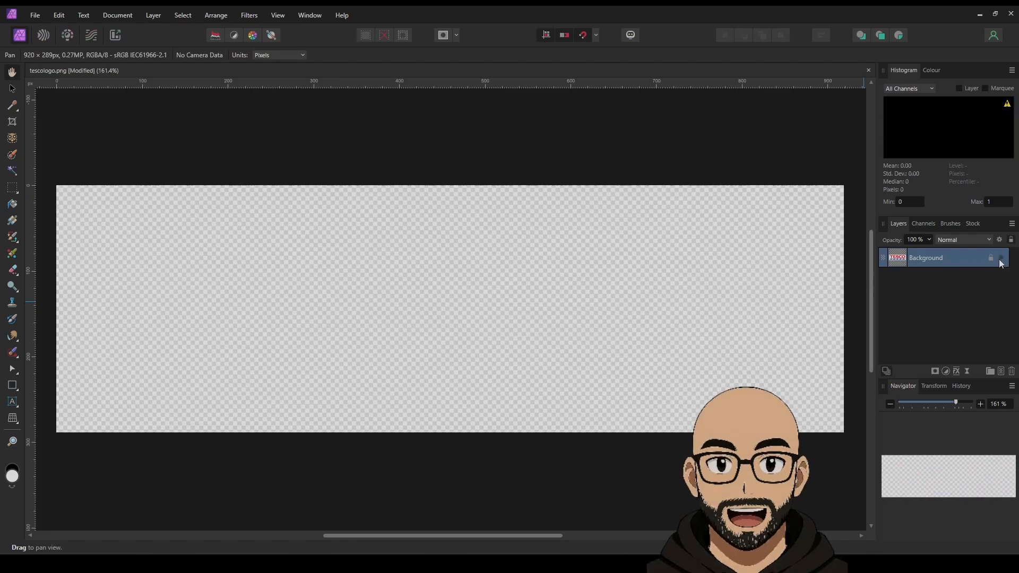
{"action": "left_click", "coordinate": [1000, 259]}
{"action": "left_click", "coordinate": [1000, 259]}
{"action": "left_click", "coordinate": [1001, 259]}
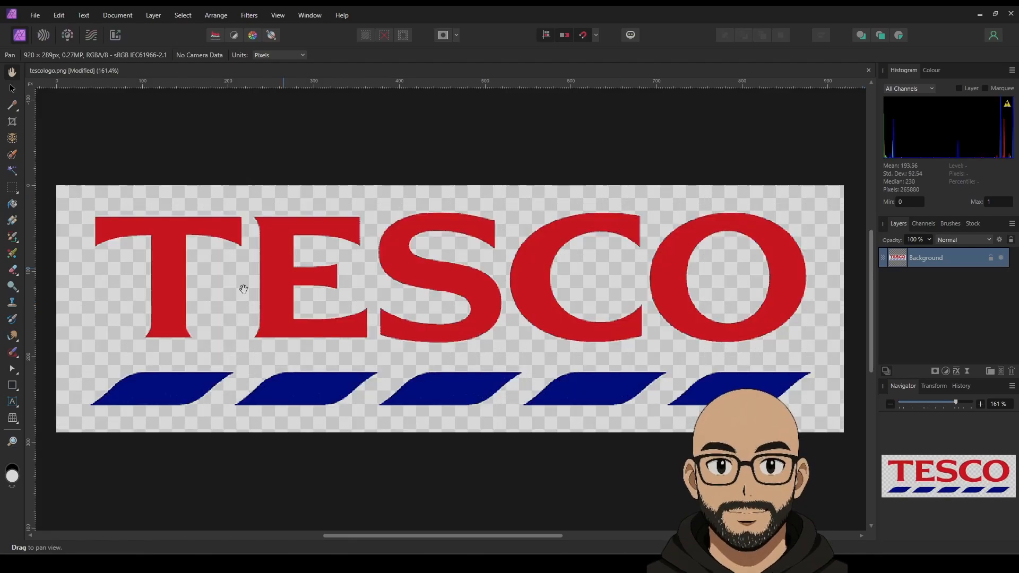
Step: Try to select the logo artwork with the Object Selection Tool, and try the Selection Brush instead
{"action": "left_click", "coordinate": [10, 140]}
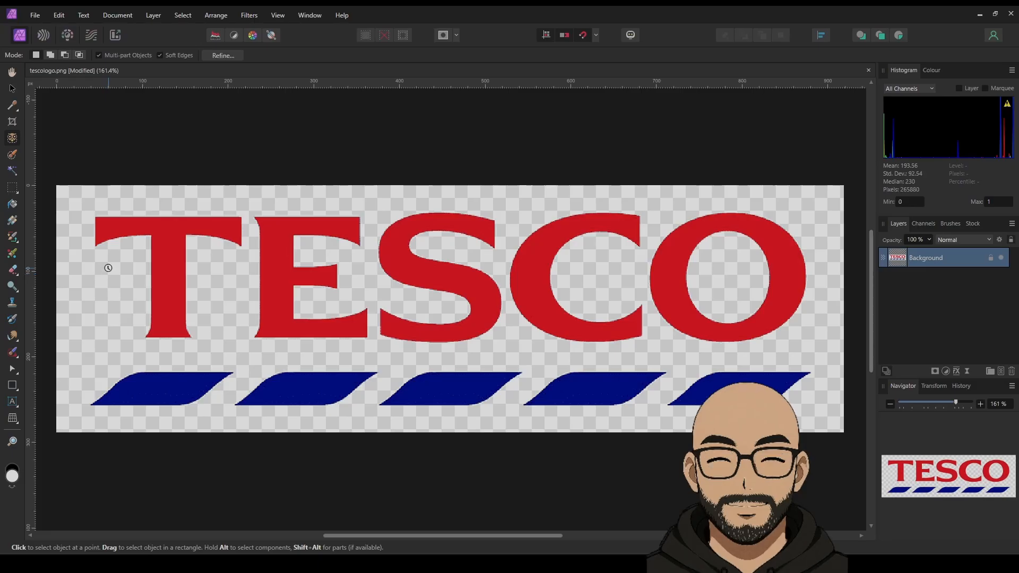
{"action": "left_click_drag", "start_coordinate": [82, 275], "coordinate": [110, 290]}
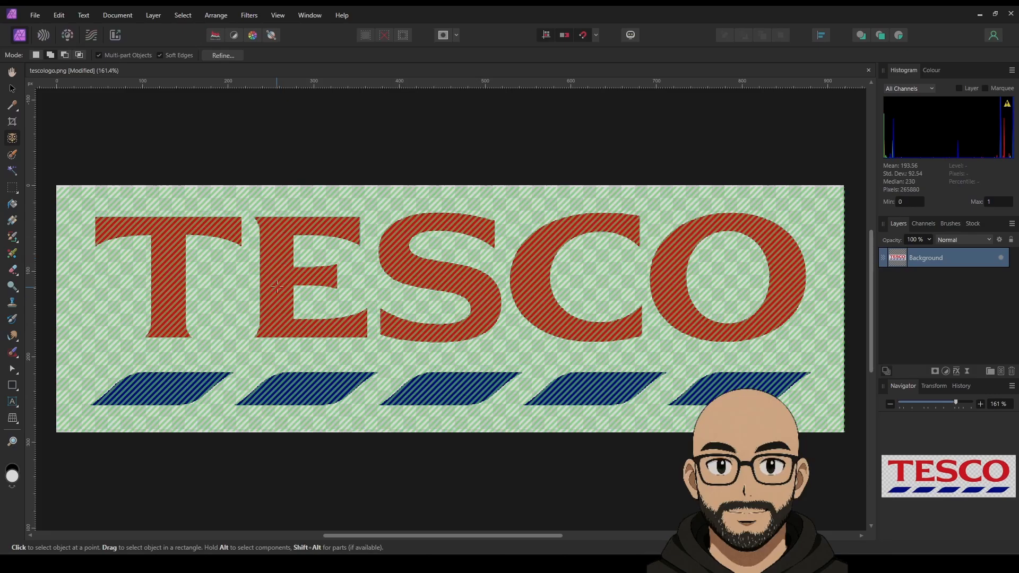
{"action": "left_click", "coordinate": [277, 287]}
{"action": "left_click", "coordinate": [12, 155]}
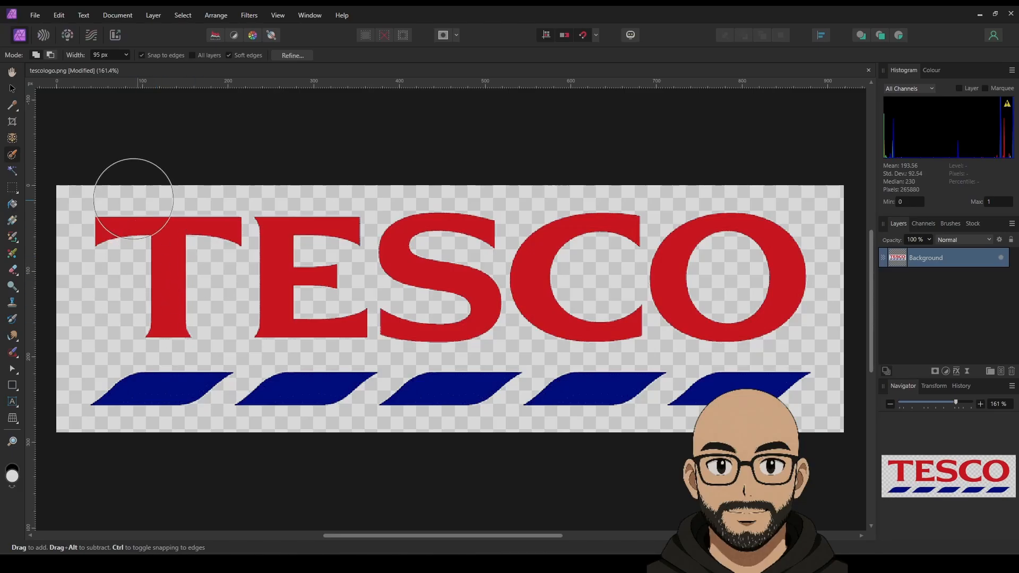
Step: Select the whole logo, lettering and blue stripes, with the Object Selection Tool and duplicate it onto a new layer
{"action": "left_click", "coordinate": [11, 138]}
{"action": "mouse_move", "coordinate": [85, 212]}
{"action": "left_mouse_down"}
{"action": "mouse_move", "coordinate": [98, 249]}
{"action": "mouse_move", "coordinate": [288, 415]}
{"action": "mouse_move", "coordinate": [655, 431]}
{"action": "mouse_move", "coordinate": [817, 423]}
{"action": "left_mouse_up"}
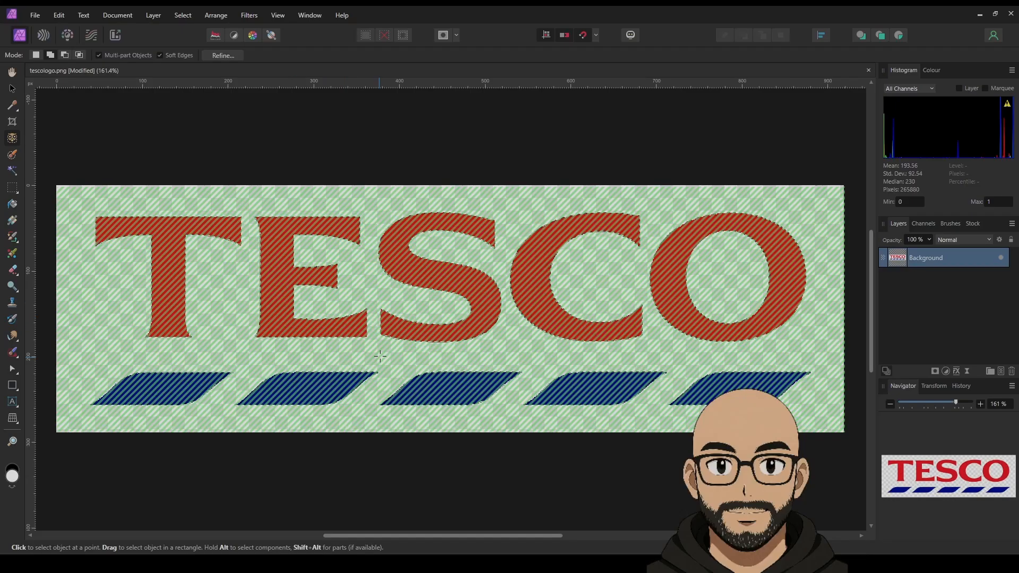
{"action": "key", "text": "ctrl+j"}
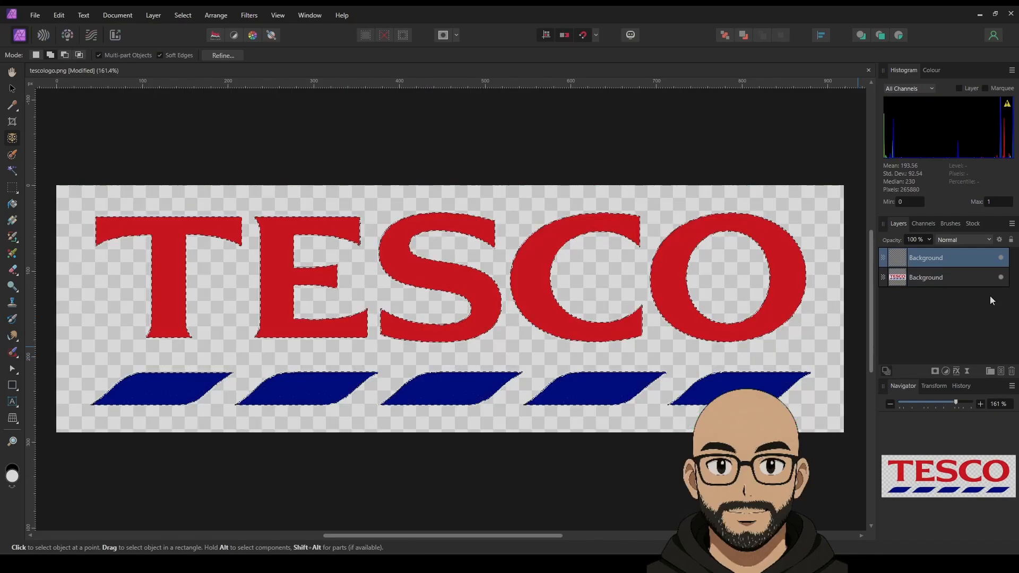
Step: Hide the original Background layer, then scale the cut-out TESCO logo down proportionally to about 404 × 114 px
{"action": "left_click", "coordinate": [1001, 277]}
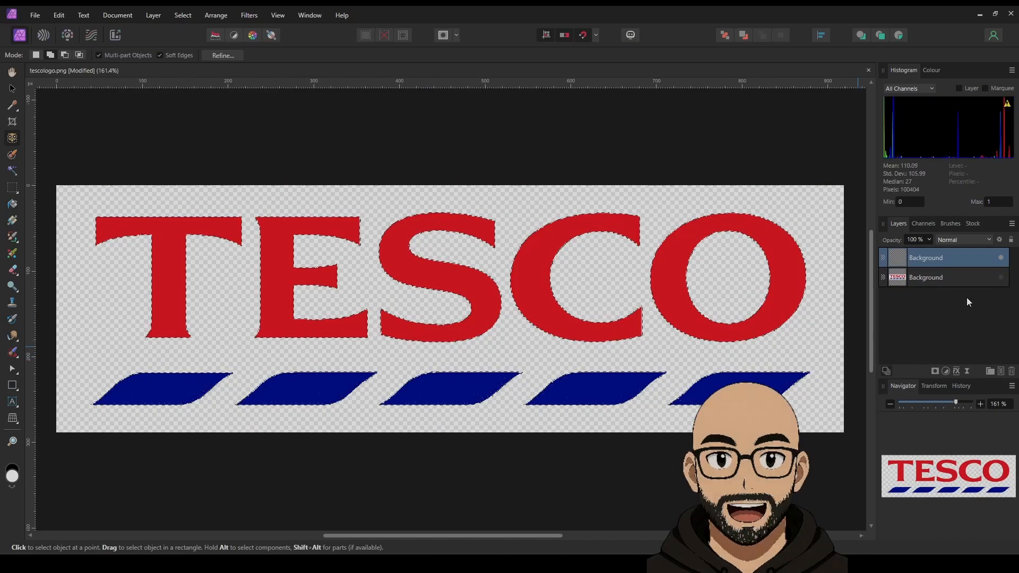
{"action": "left_click", "coordinate": [12, 89]}
{"action": "left_click", "coordinate": [221, 172]}
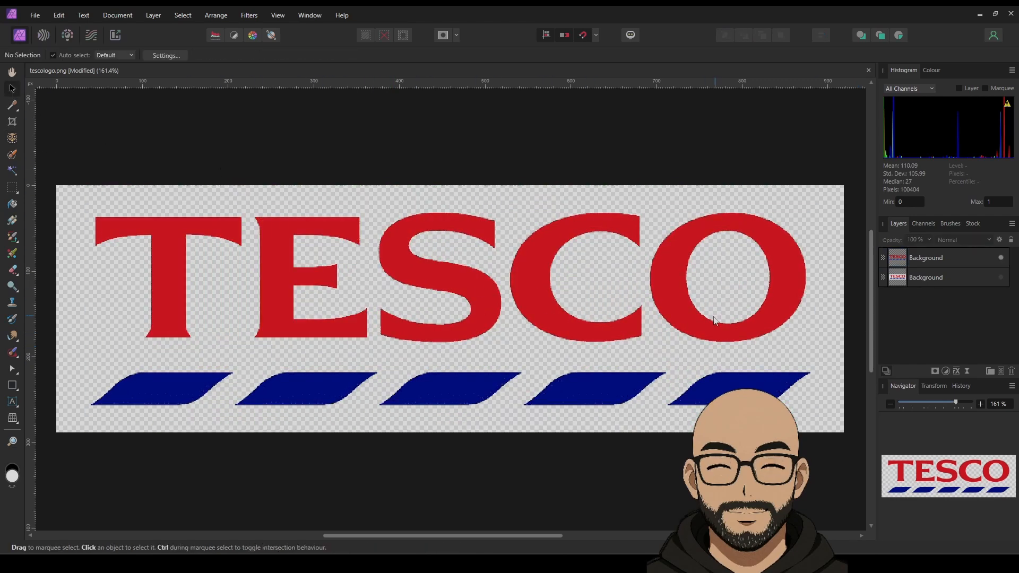
{"action": "left_click", "coordinate": [950, 259]}
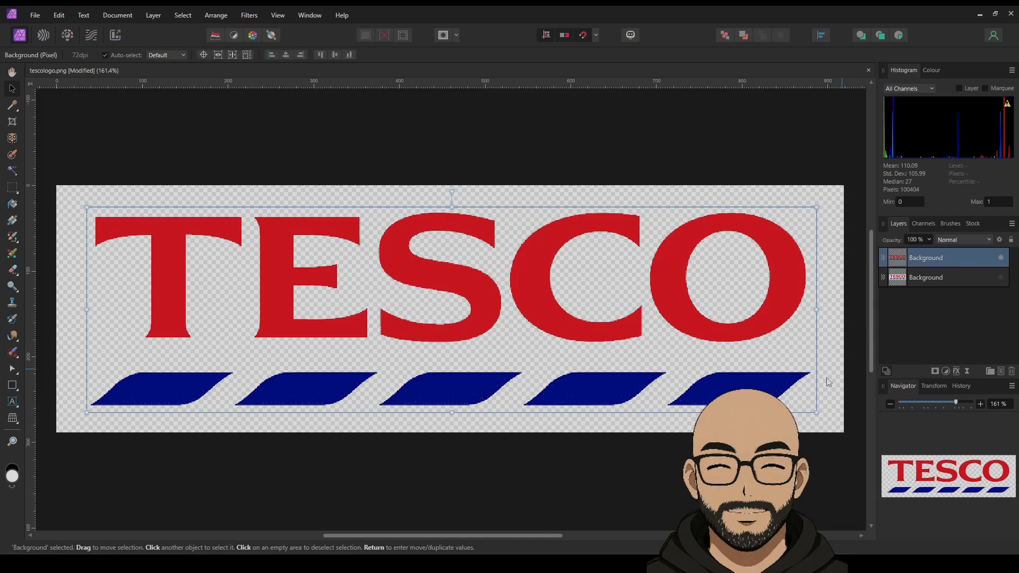
{"action": "left_click_drag", "start_coordinate": [820, 416], "coordinate": [419, 342]}
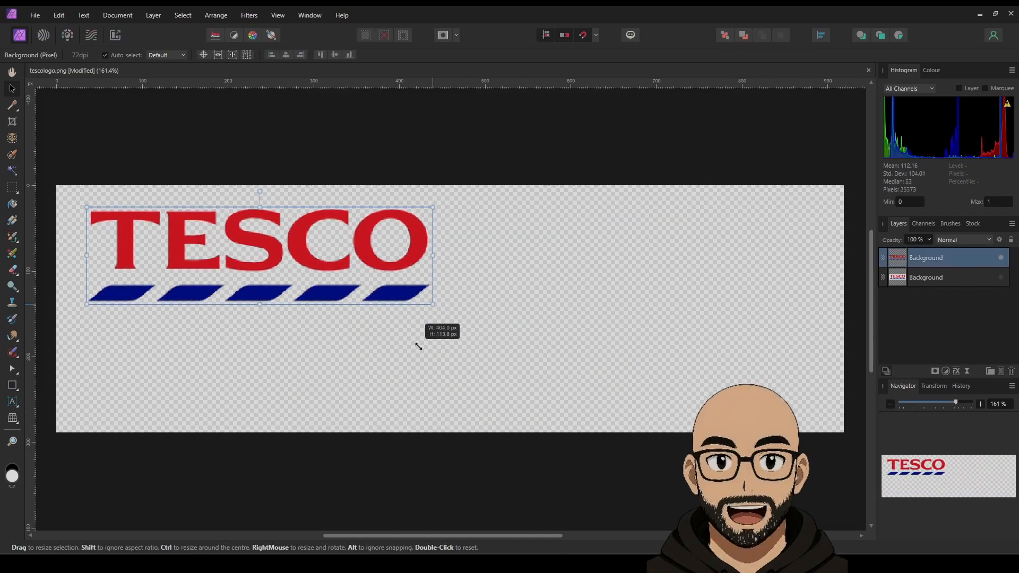
{"action": "left_click", "coordinate": [454, 149]}
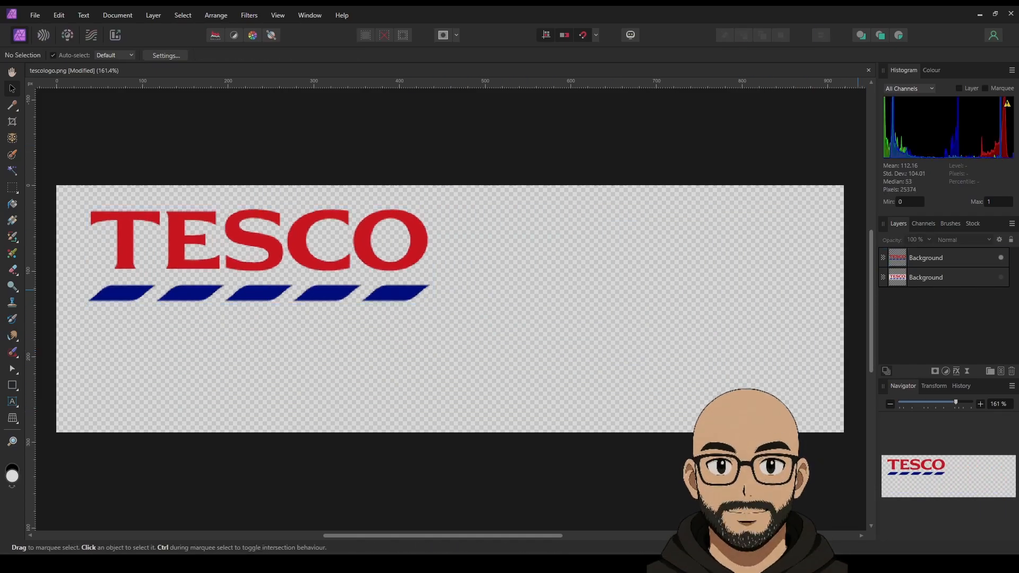
Step: Place express.png into the logo document and position it over the empty part of the canvas
{"action": "left_click_drag", "start_coordinate": [1018, 290], "coordinate": [455, 252]}
{"action": "left_click_drag", "start_coordinate": [503, 301], "coordinate": [591, 293]}
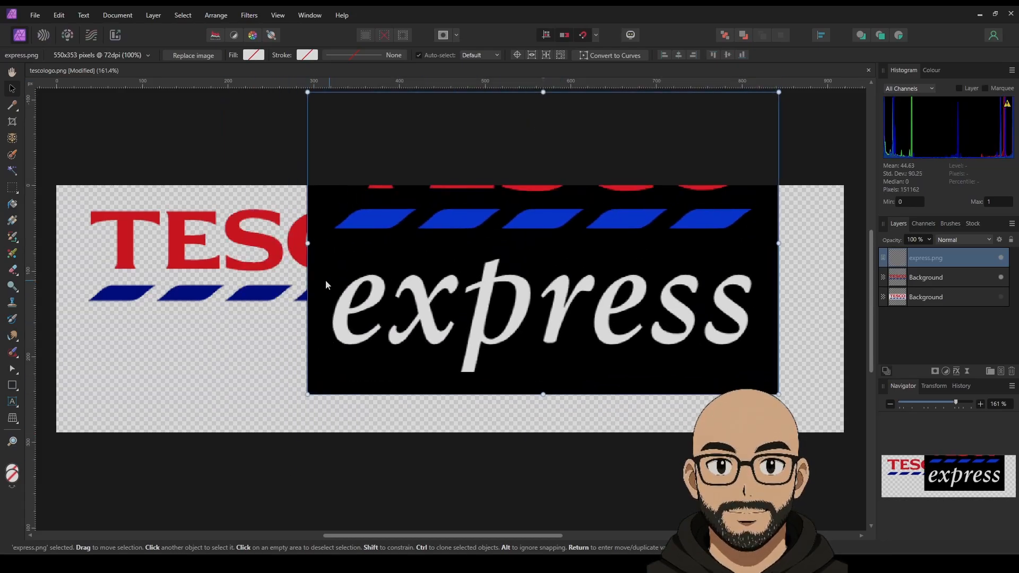
Step: Select the word "express" with the Object Selection Tool, duplicate it onto a new layer and hide the express.png layer
{"action": "left_click", "coordinate": [11, 140]}
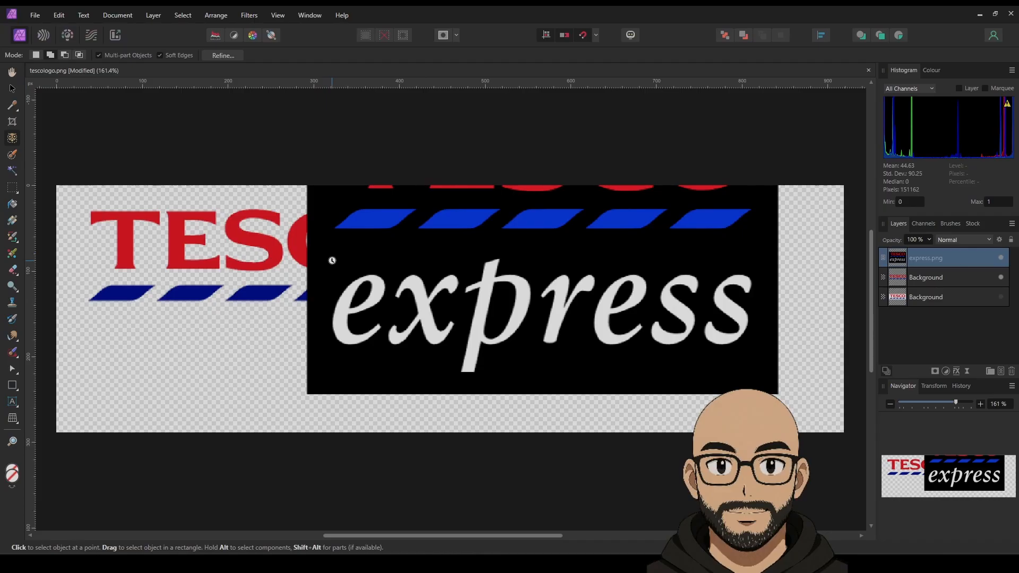
{"action": "mouse_move", "coordinate": [324, 257]}
{"action": "left_mouse_down"}
{"action": "mouse_move", "coordinate": [351, 276]}
{"action": "mouse_move", "coordinate": [760, 388]}
{"action": "left_mouse_up"}
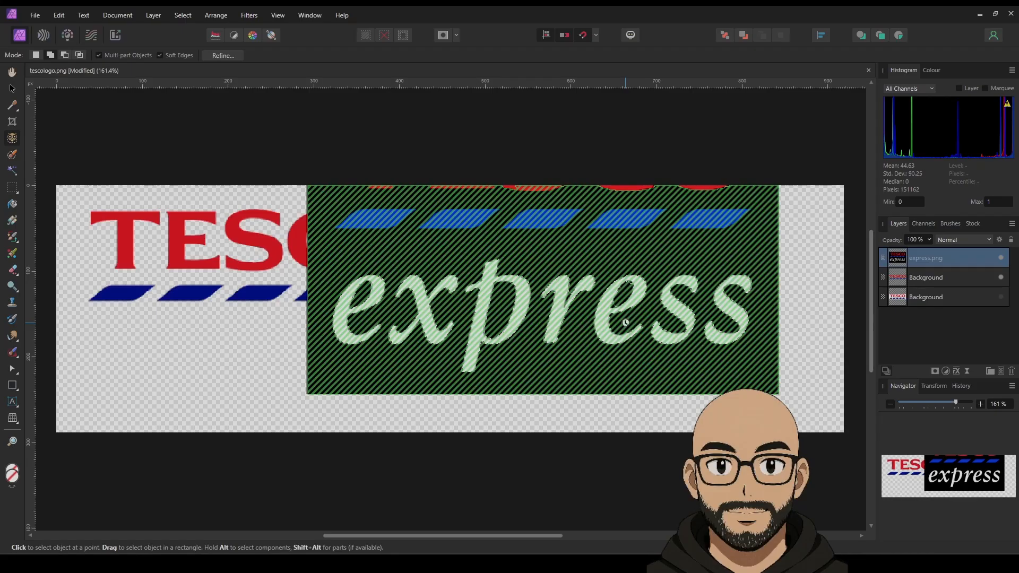
{"action": "key", "text": "ctrl+j"}
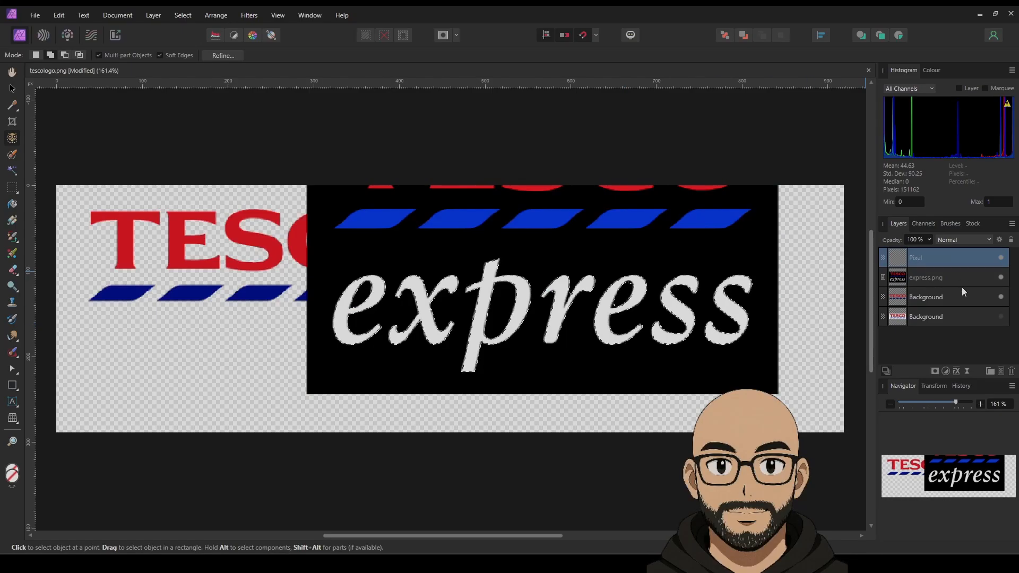
{"action": "left_click", "coordinate": [1001, 277]}
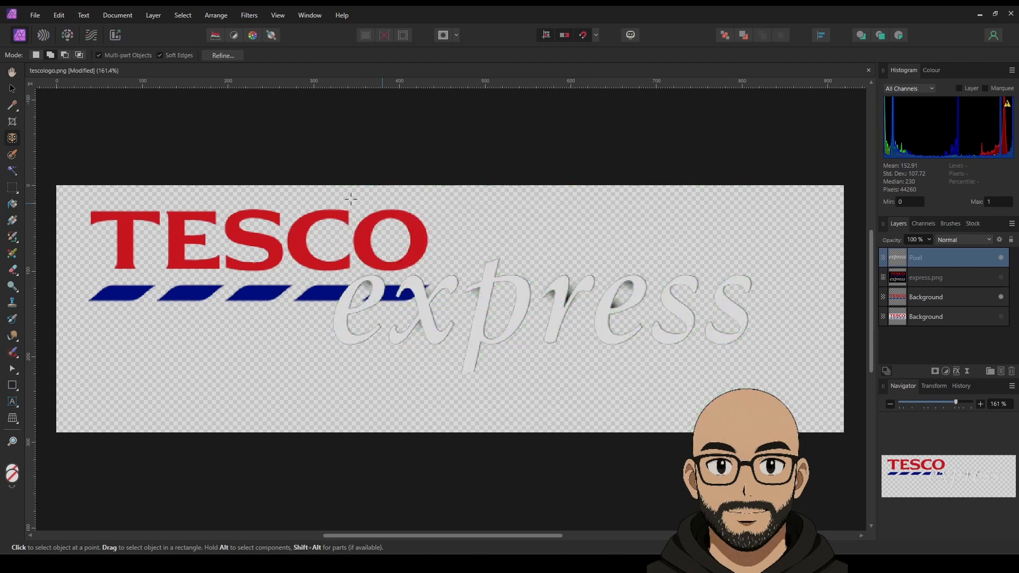
Step: Move the express lettering up beside the TESCO logo and merge a Brightness / Contrast adjustment with 100% brightness into its layer
{"action": "left_click", "coordinate": [12, 88]}
{"action": "left_click_drag", "start_coordinate": [509, 330], "coordinate": [569, 268]}
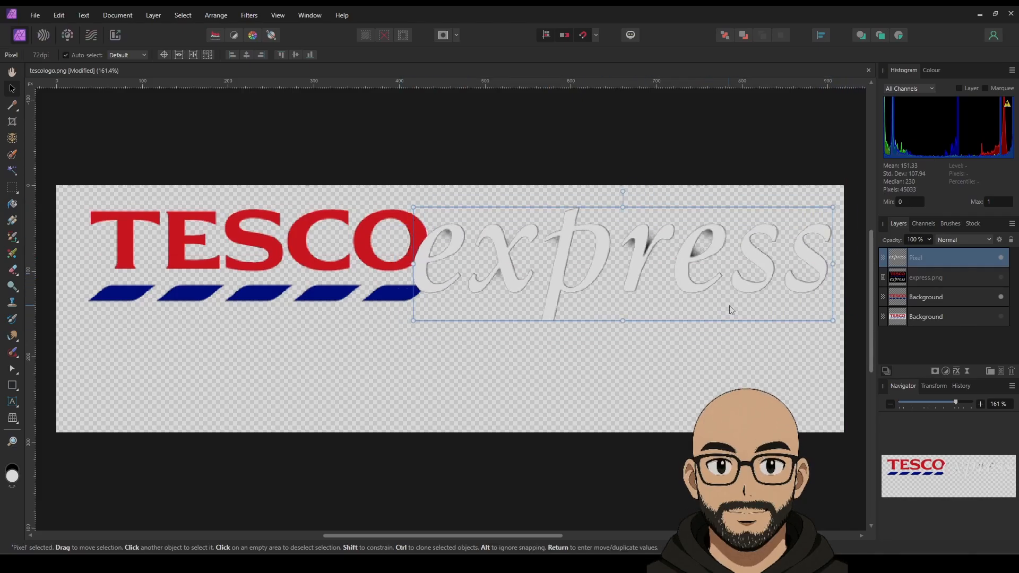
{"action": "left_click", "coordinate": [947, 371]}
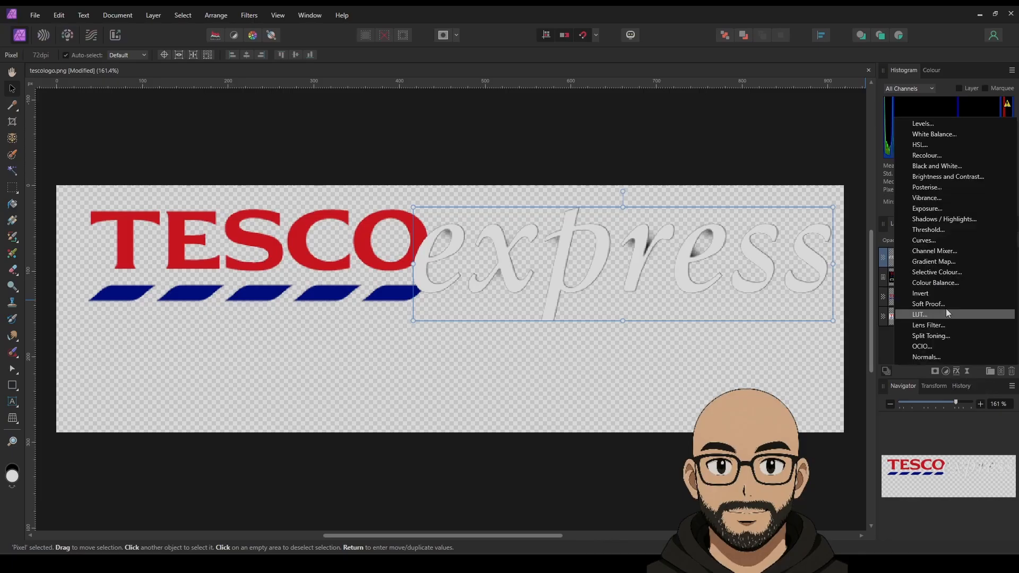
{"action": "left_click", "coordinate": [947, 179]}
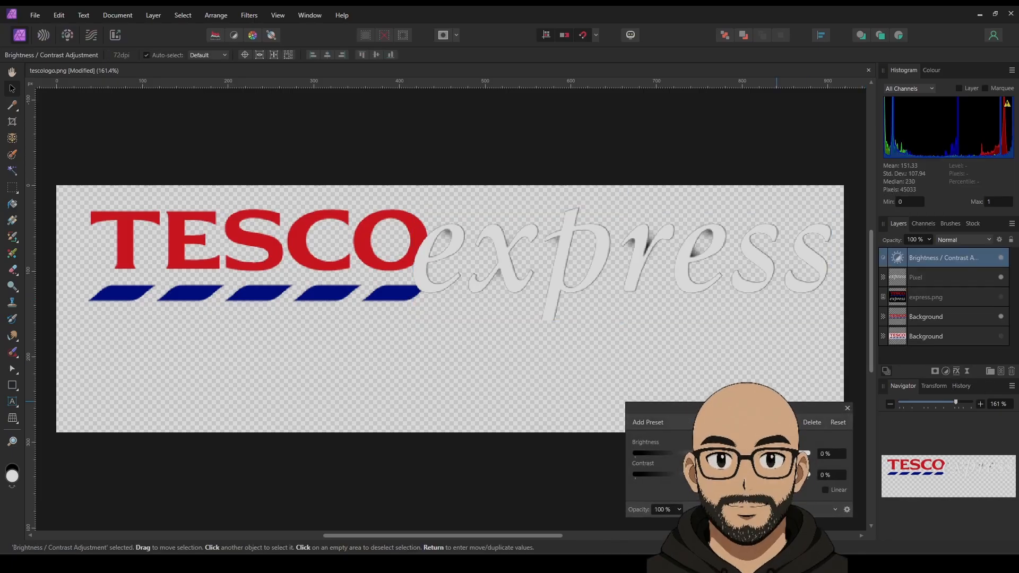
{"action": "left_click_drag", "start_coordinate": [722, 453], "coordinate": [807, 447]}
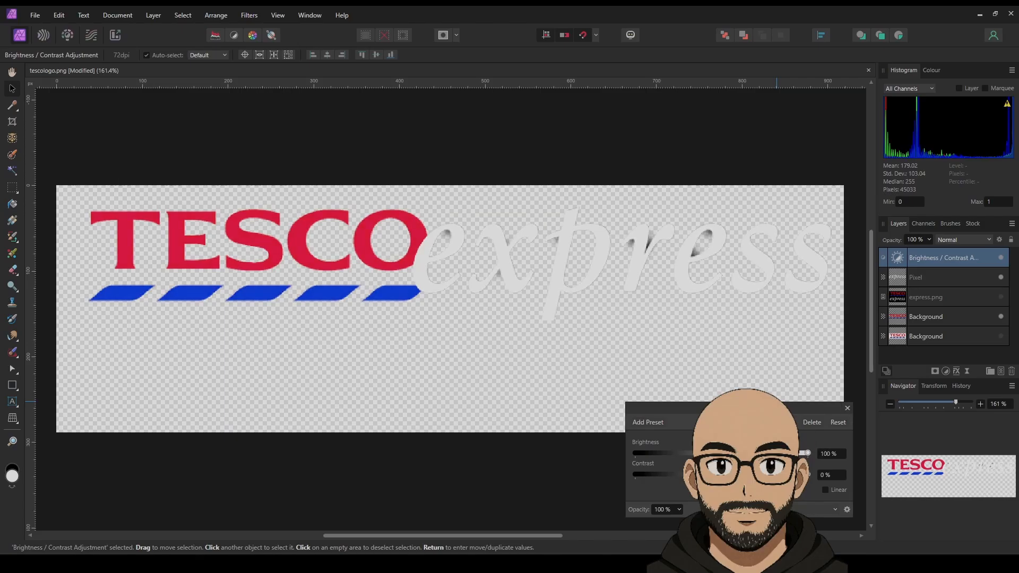
{"action": "key", "text": "ctrl+z"}
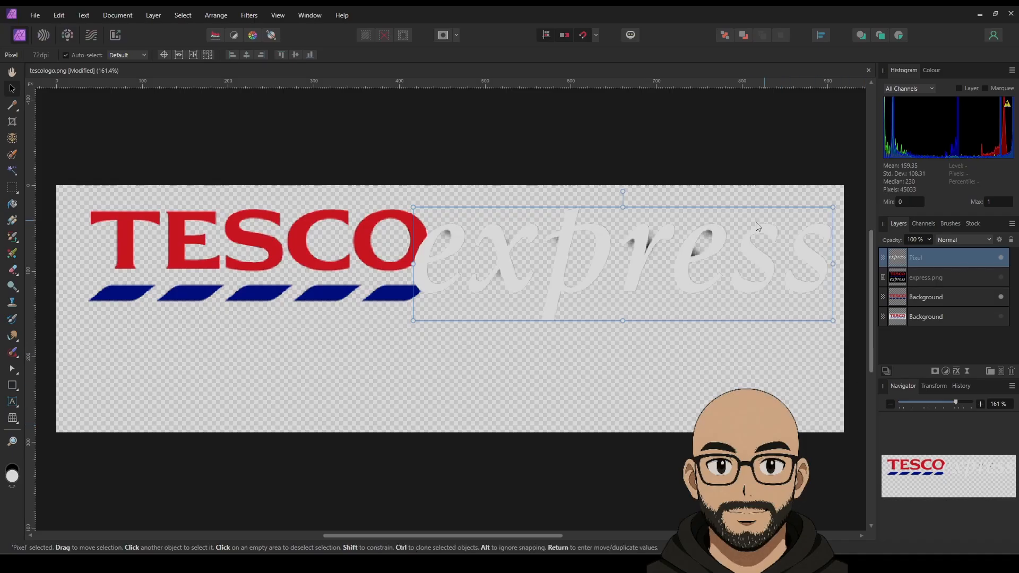
Step: Move the express lettering clear of the logo, flood-select all its letters, invert the selection and delete the dark remnants around them
{"action": "left_click_drag", "start_coordinate": [577, 264], "coordinate": [559, 327]}
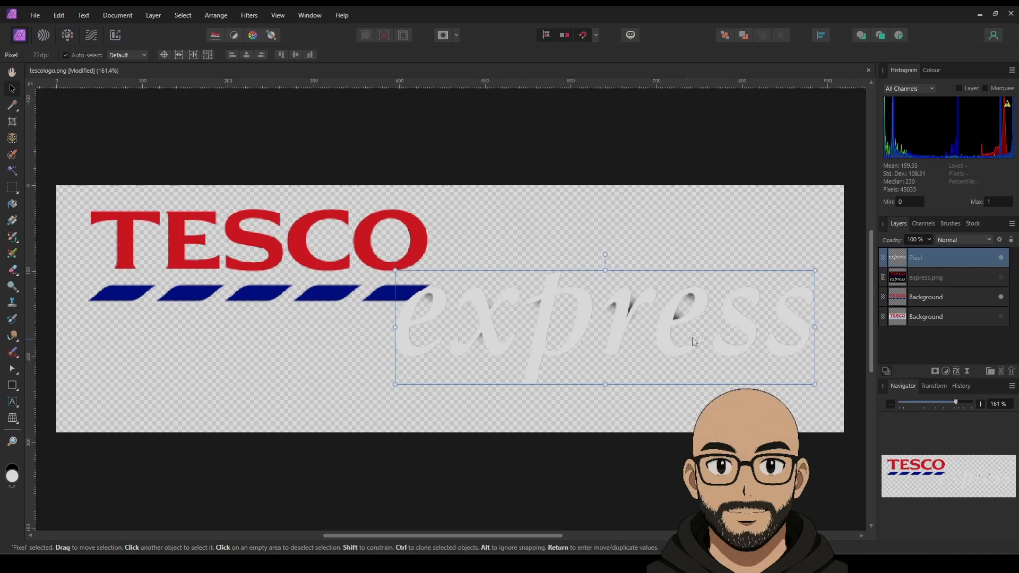
{"action": "left_click", "coordinate": [13, 138]}
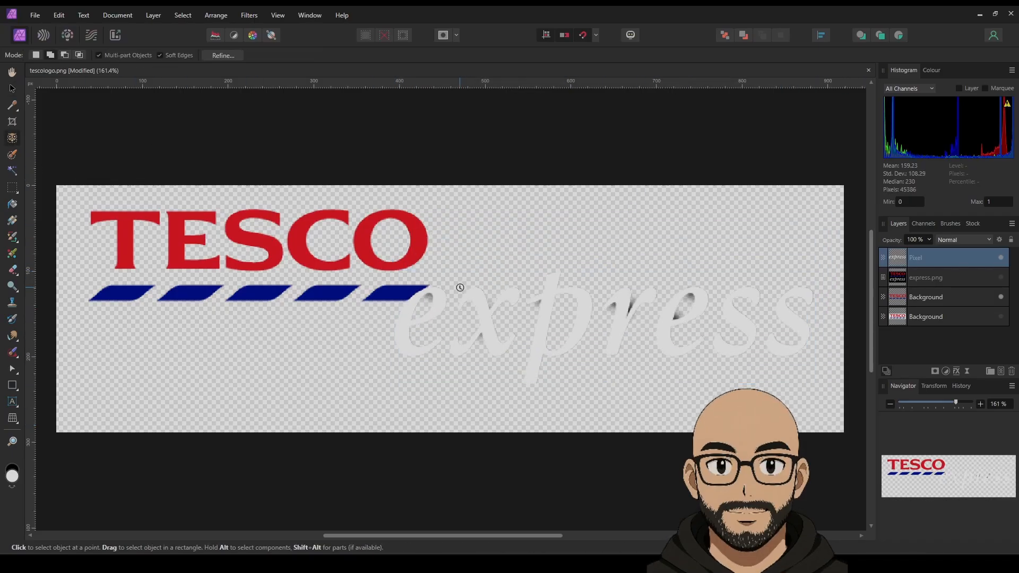
{"action": "left_click_drag", "start_coordinate": [386, 268], "coordinate": [830, 395]}
{"action": "key", "text": "w"}
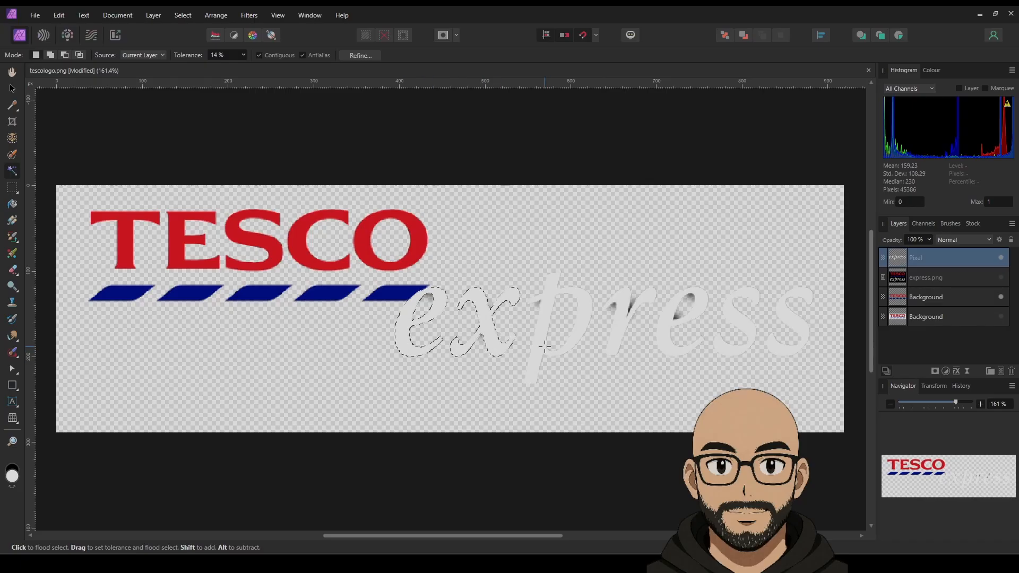
{"action": "left_click", "coordinate": [667, 330], "text": "shift"}
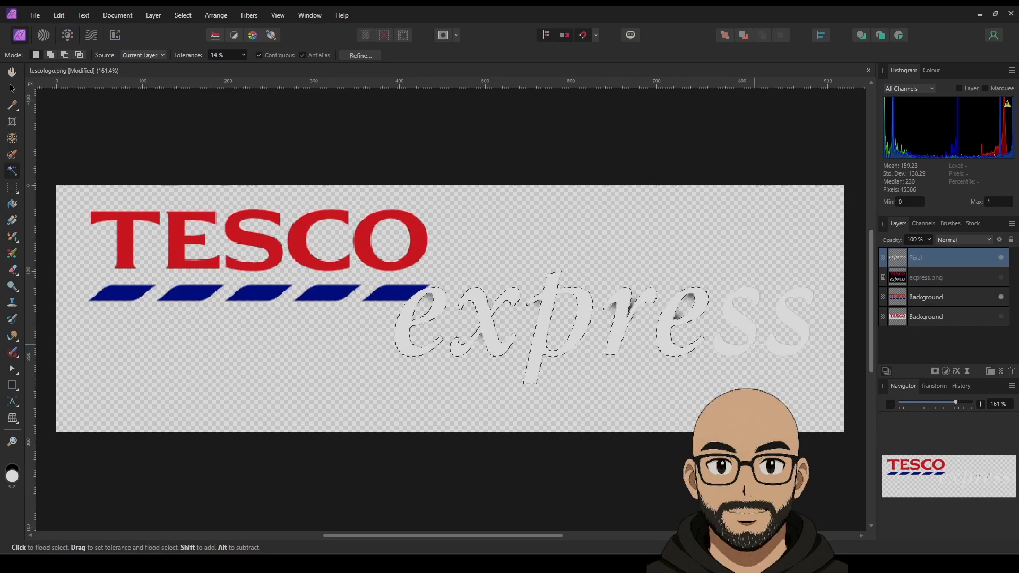
{"action": "left_click", "coordinate": [797, 326], "text": "shift"}
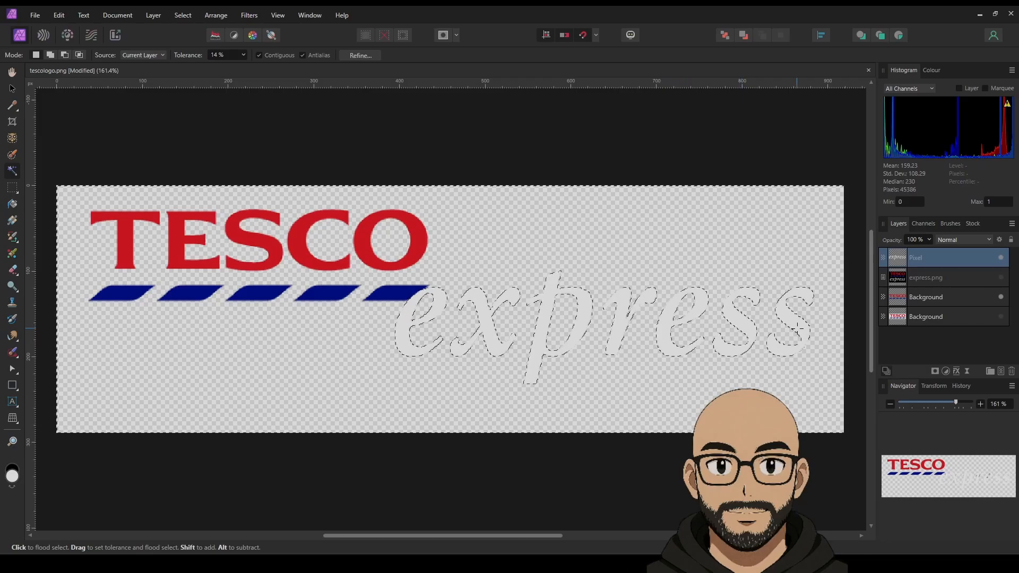
{"action": "key", "text": "Delete"}
{"action": "key", "text": "ctrl+d"}
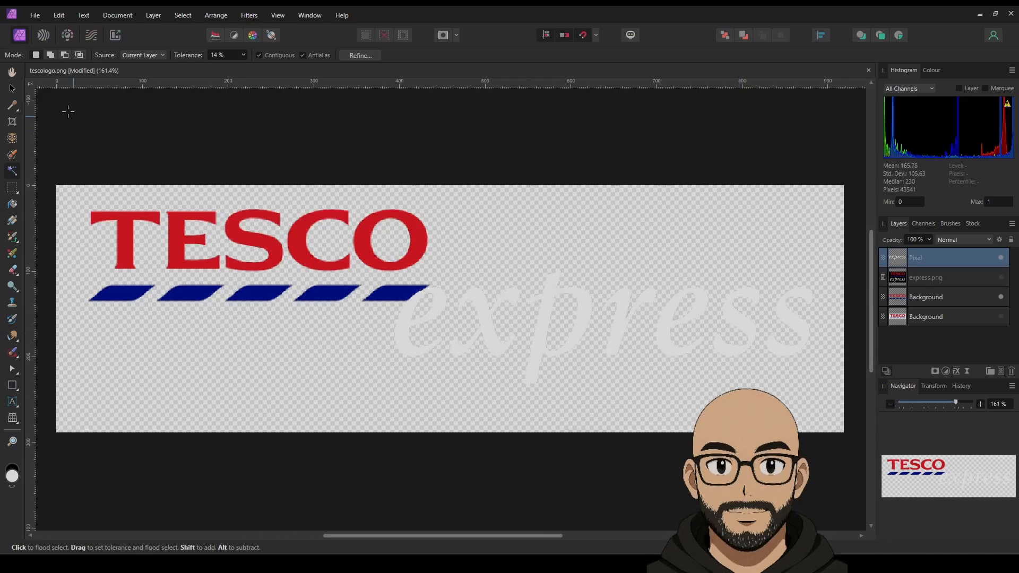
Step: Scale the express lettering down and place it directly after the TESCO lettering with a small gap, slightly above the logo's top edge
{"action": "left_click", "coordinate": [12, 90]}
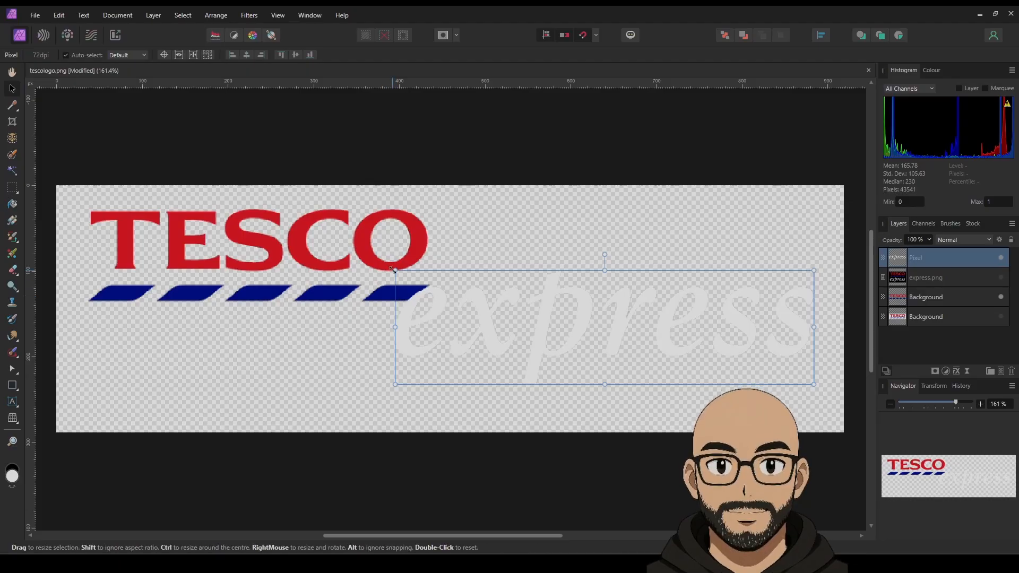
{"action": "left_click_drag", "start_coordinate": [396, 273], "coordinate": [458, 298]}
{"action": "left_click_drag", "start_coordinate": [551, 347], "coordinate": [511, 267]}
{"action": "left_click_drag", "start_coordinate": [420, 208], "coordinate": [430, 211]}
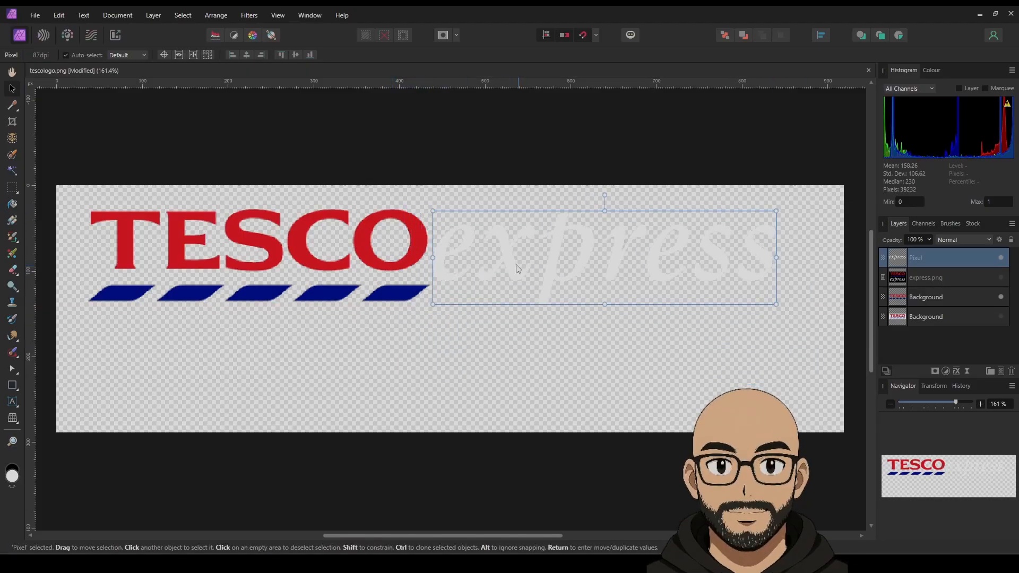
{"action": "left_click_drag", "start_coordinate": [496, 263], "coordinate": [524, 255]}
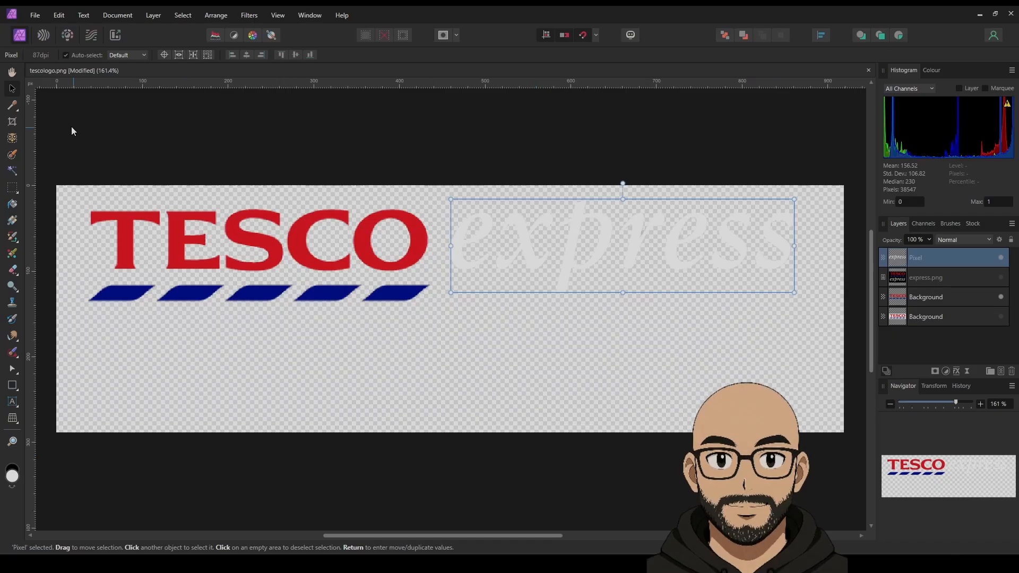
Step: Crop the empty lower part of the canvas so the document measures 920 × 163 px
{"action": "key", "text": "c"}
{"action": "left_click_drag", "start_coordinate": [451, 432], "coordinate": [447, 324]}
{"action": "key", "text": "h"}
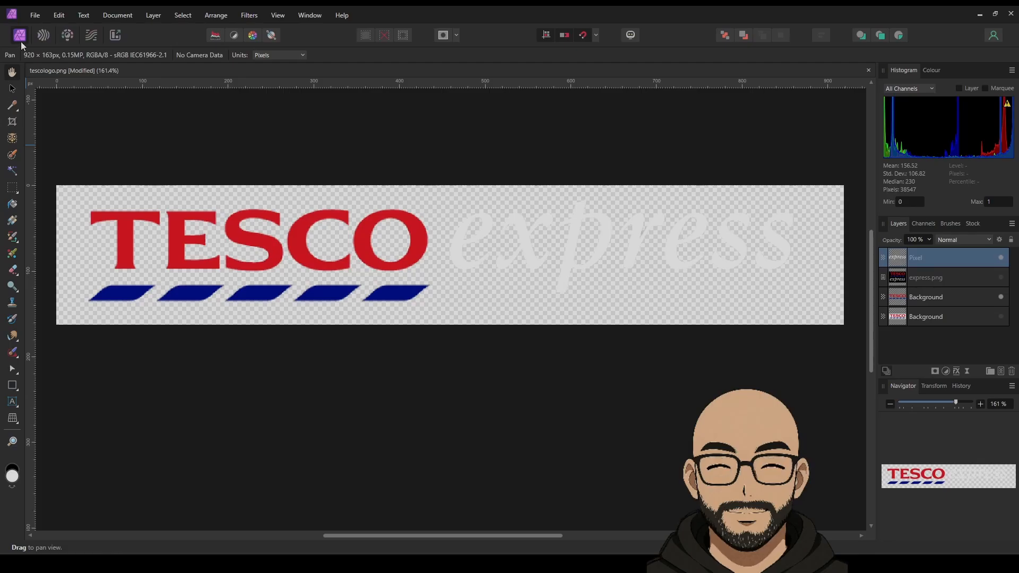
Step: Start exporting the combined logo with PNG as the file format
{"action": "left_click", "coordinate": [33, 17]}
{"action": "left_click", "coordinate": [64, 289]}
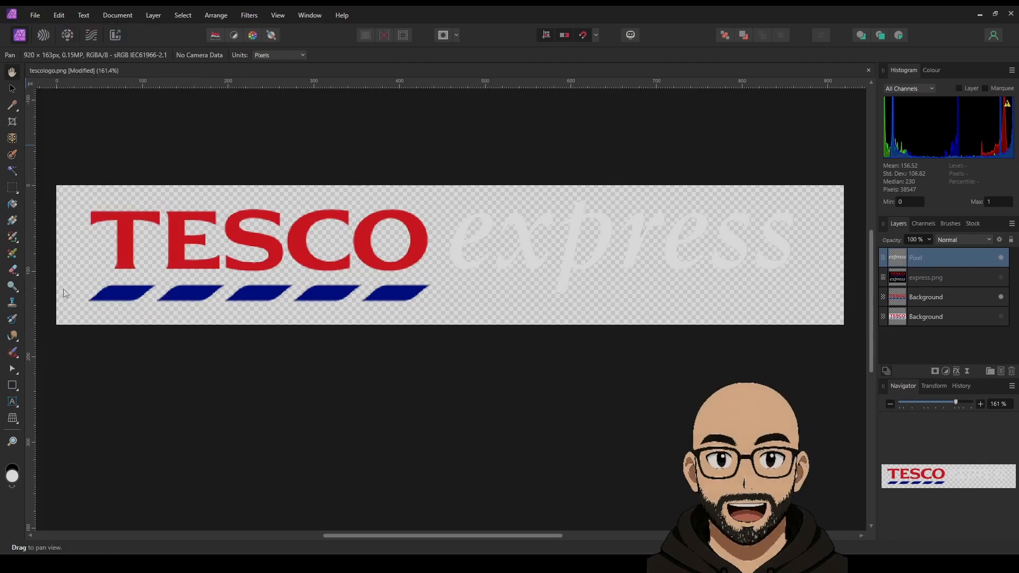
{"action": "left_click", "coordinate": [422, 128]}
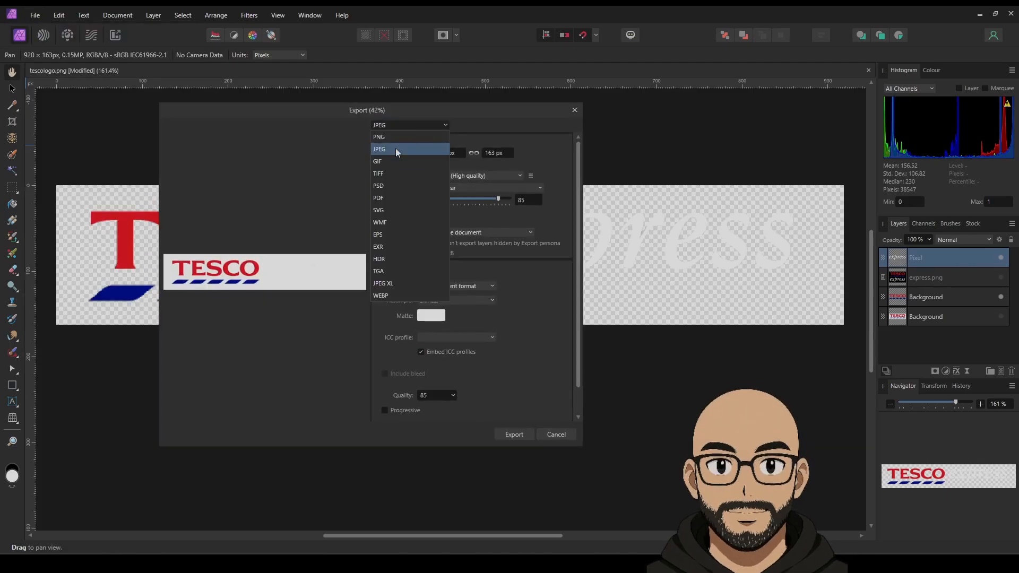
{"action": "left_click", "coordinate": [395, 138]}
{"action": "left_click", "coordinate": [512, 434]}
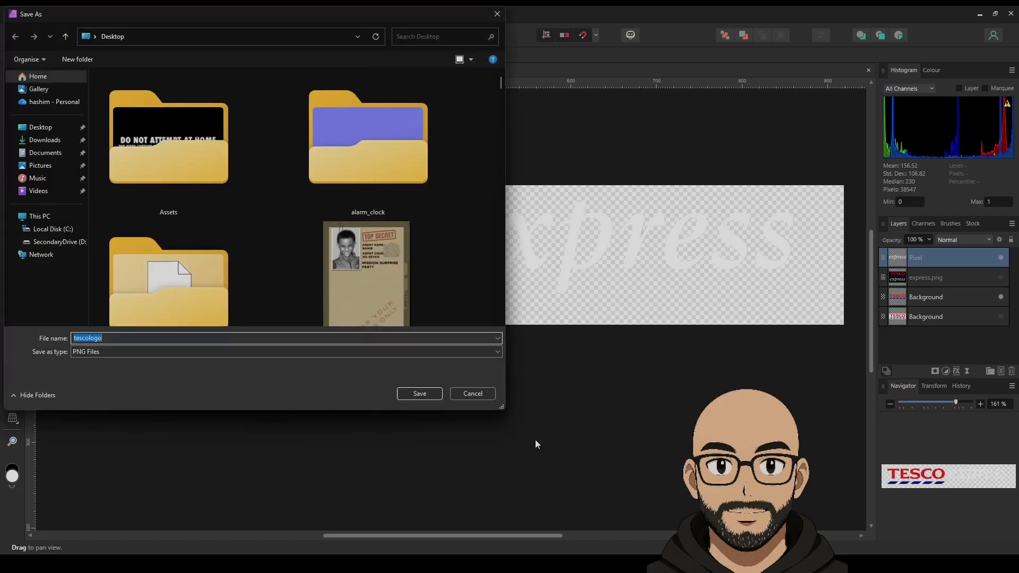
Step: Save the exported PNG as tescologos in the burger_shop folder inside Downloads
{"action": "left_click", "coordinate": [45, 140]}
{"action": "left_click", "coordinate": [175, 169]}
{"action": "double_click", "coordinate": [174, 168]}
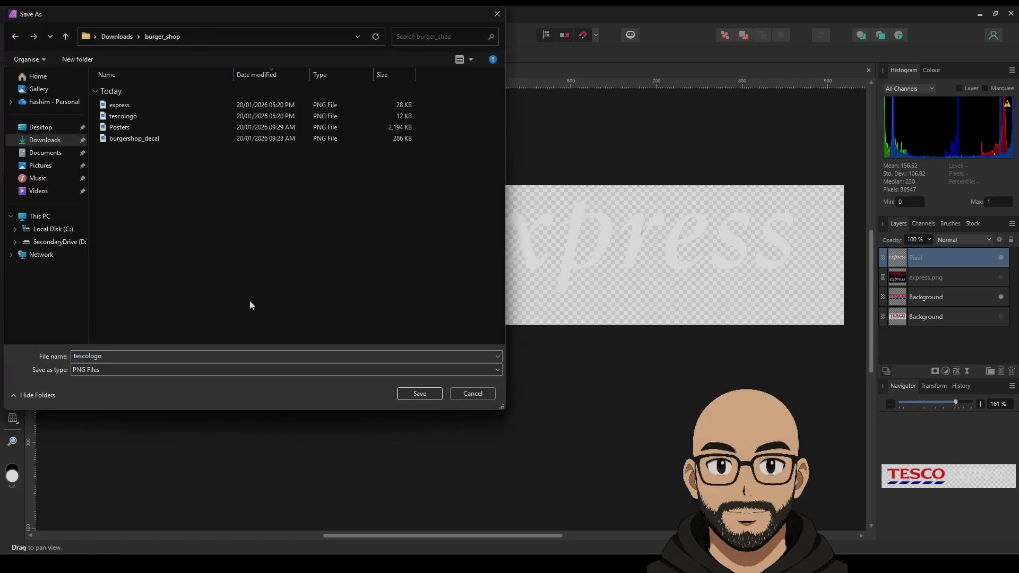
{"action": "left_click", "coordinate": [211, 355]}
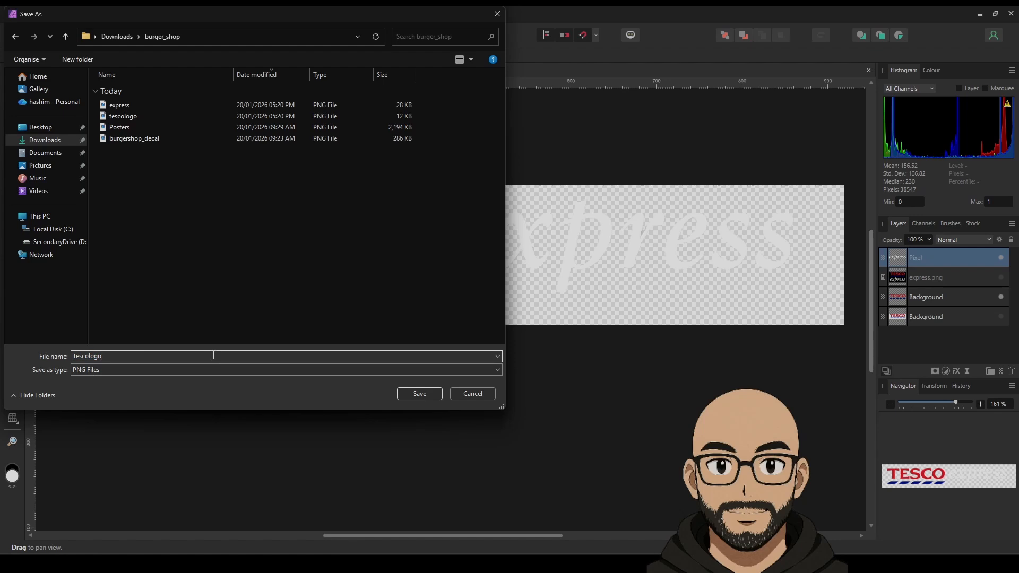
{"action": "type", "text": "s"}
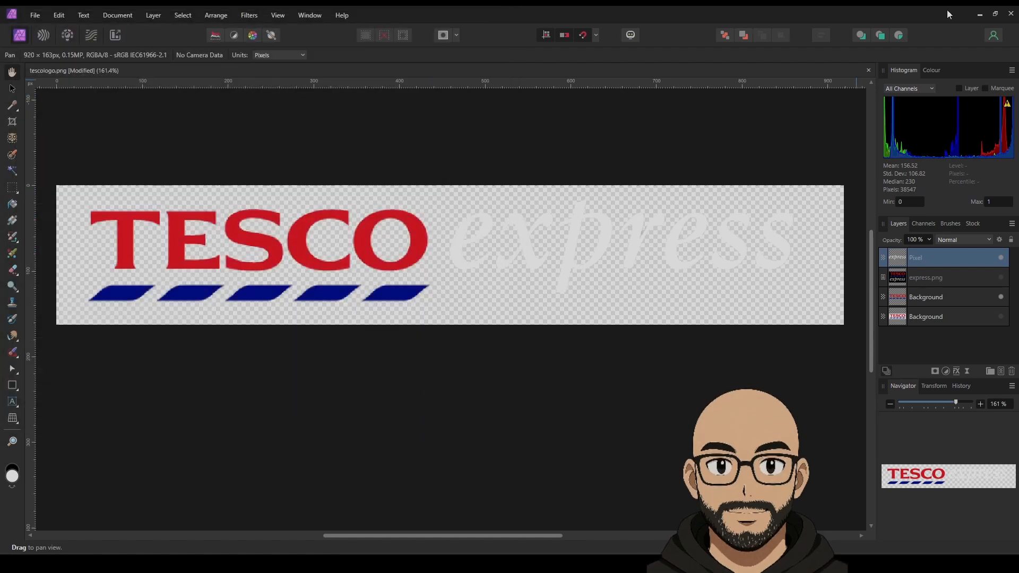
Step: Switch back to Blender, select the shop's upper fascia band and show the scene in Material Preview shading
{"action": "left_click", "coordinate": [1013, 16]}
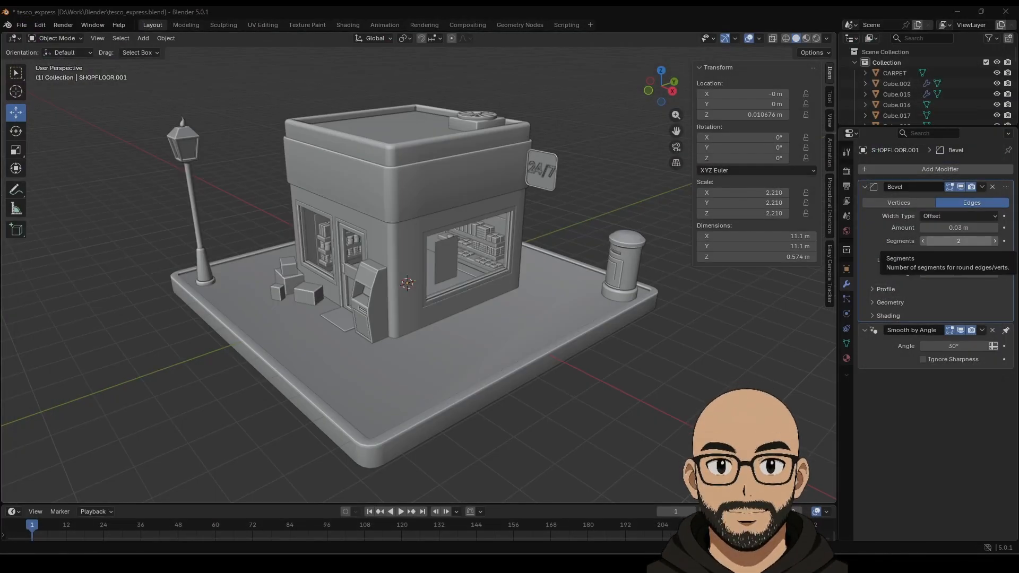
{"action": "middle_click_drag", "start_coordinate": [344, 196], "coordinate": [389, 195]}
{"action": "left_click", "coordinate": [390, 183]}
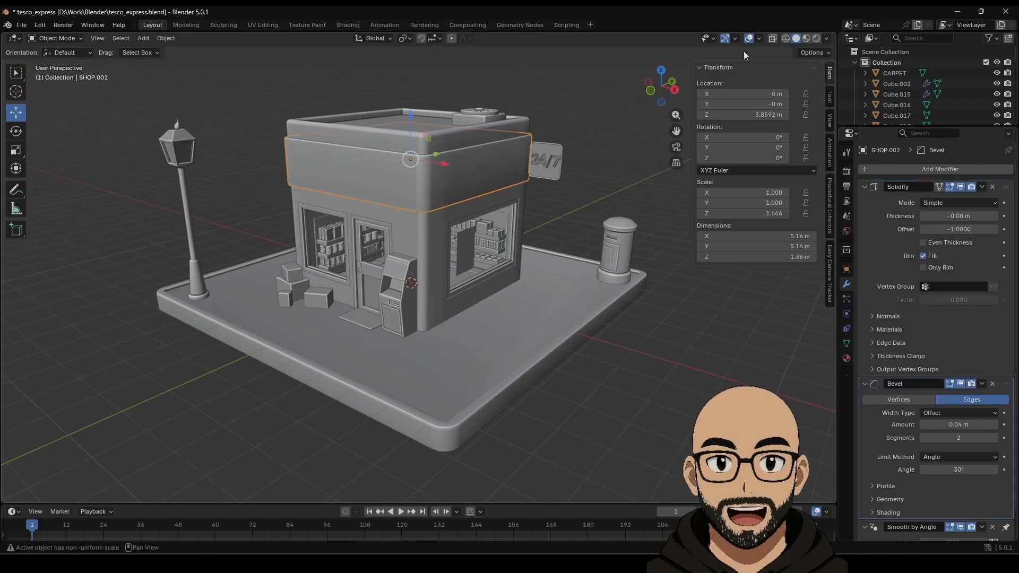
{"action": "left_click", "coordinate": [806, 38]}
{"action": "middle_click_drag", "start_coordinate": [519, 241], "coordinate": [478, 248]}
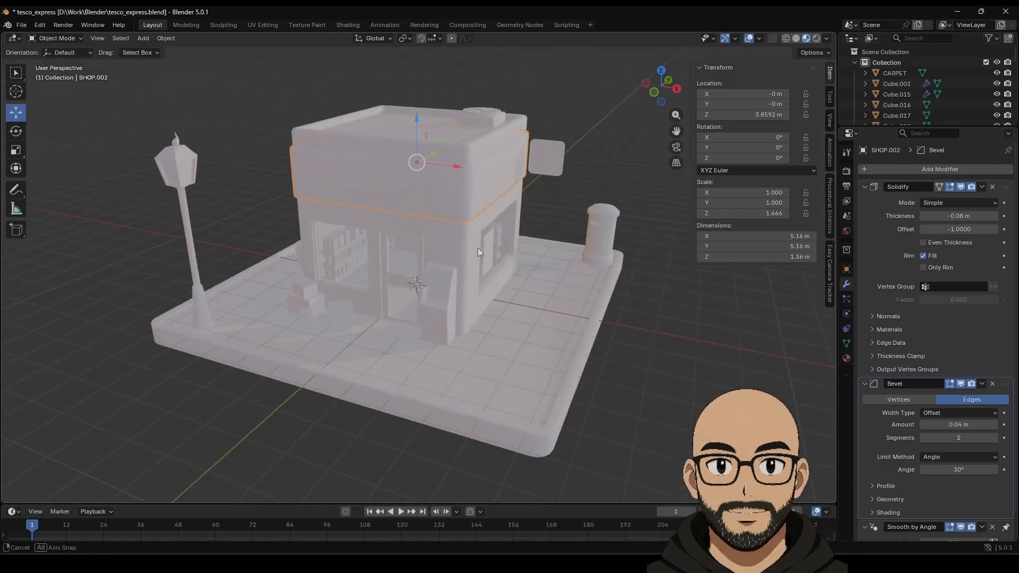
{"action": "mouse_move", "coordinate": [462, 304]}
{"action": "middle_mouse_down"}
{"action": "mouse_move", "coordinate": [412, 326]}
{"action": "mouse_move", "coordinate": [473, 304]}
{"action": "middle_mouse_up"}
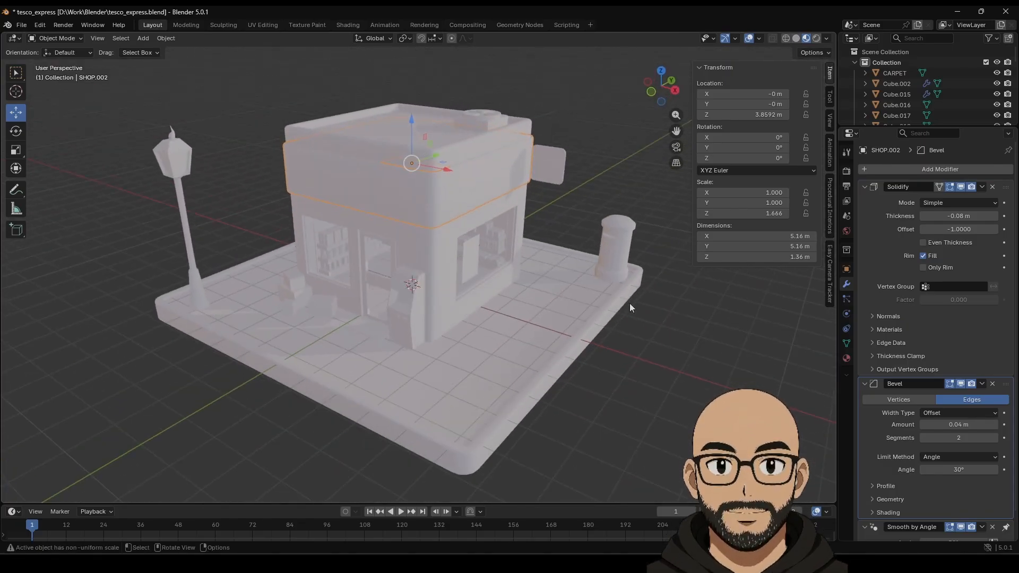
Step: Hide the viewport's transform sidebar and show the material settings of the selected fascia band
{"action": "key", "text": "n"}
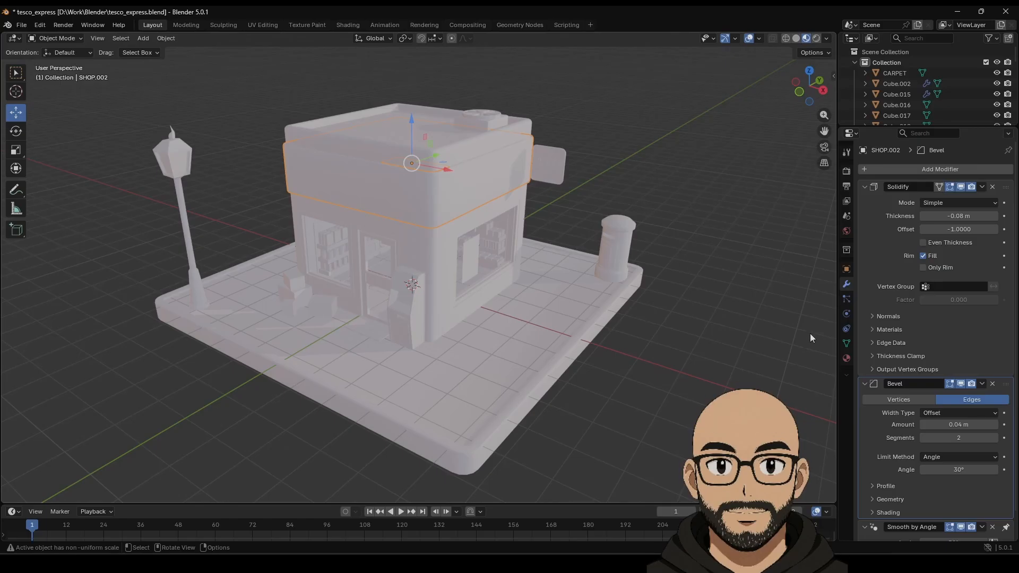
{"action": "left_click", "coordinate": [847, 358]}
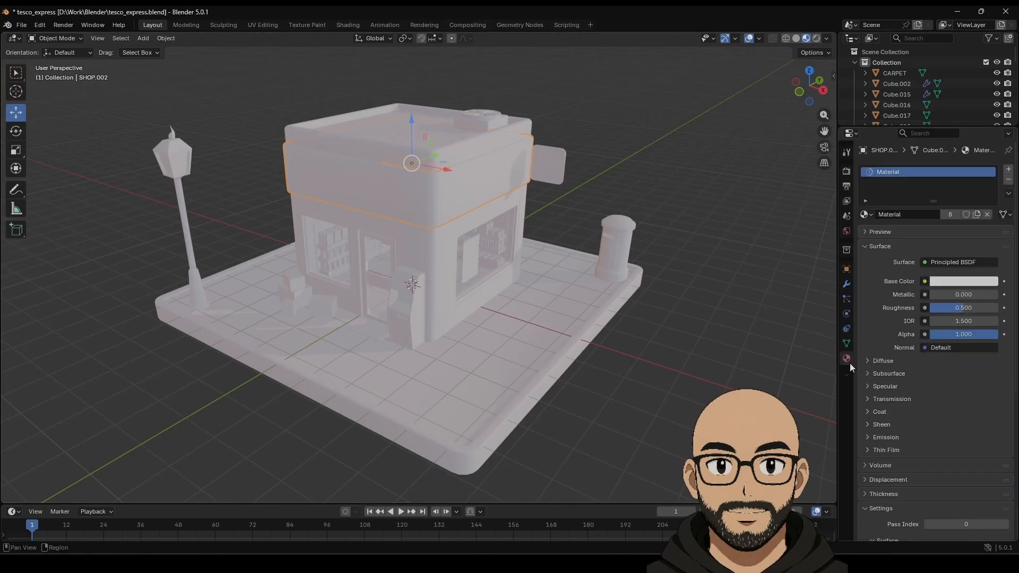
Step: Try recolouring the material shared by the fascia band and other shop parts blue, and undo the colour change
{"action": "left_click", "coordinate": [972, 284]}
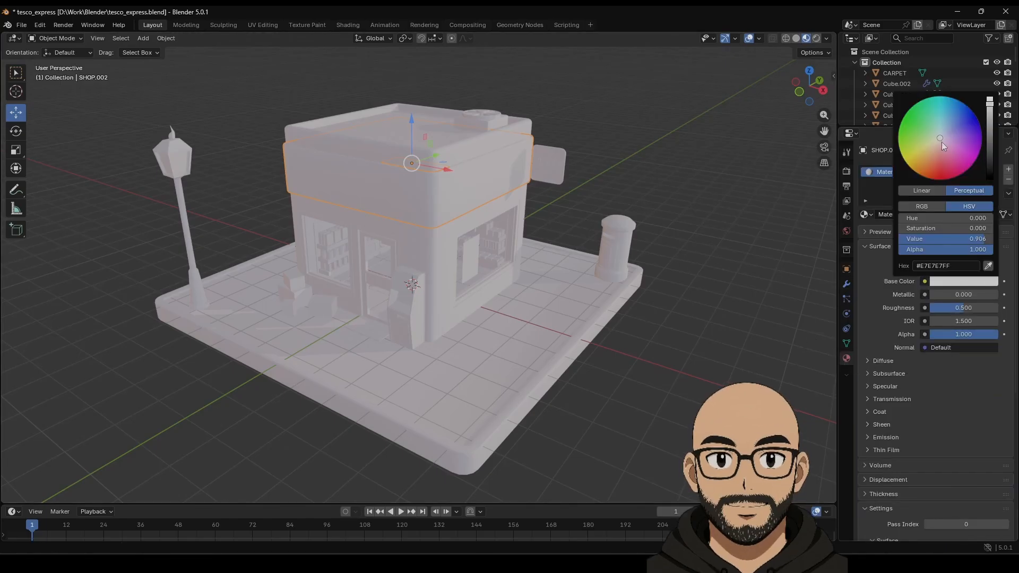
{"action": "left_click_drag", "start_coordinate": [941, 141], "coordinate": [979, 123]}
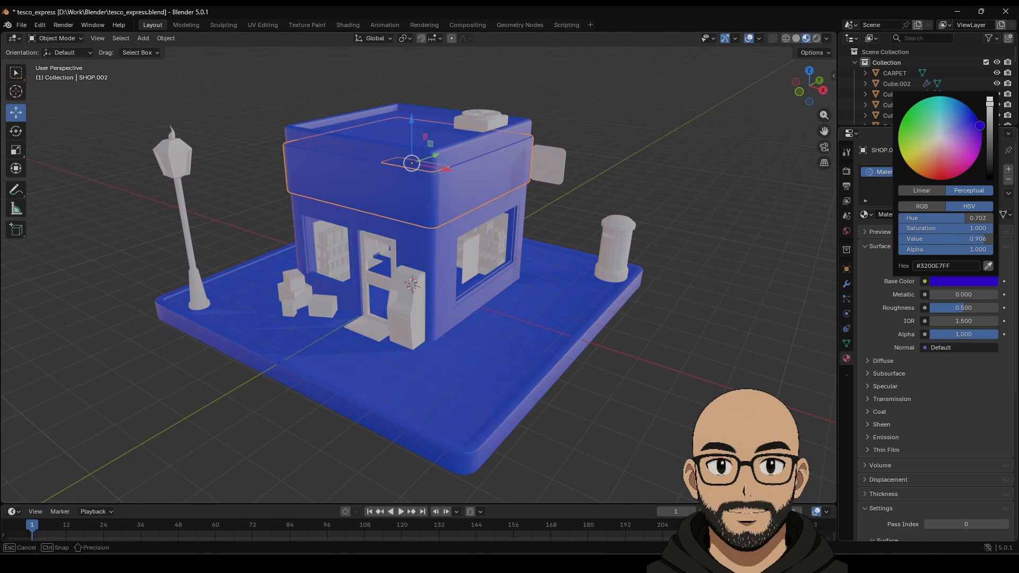
{"action": "key", "text": "ctrl+z"}
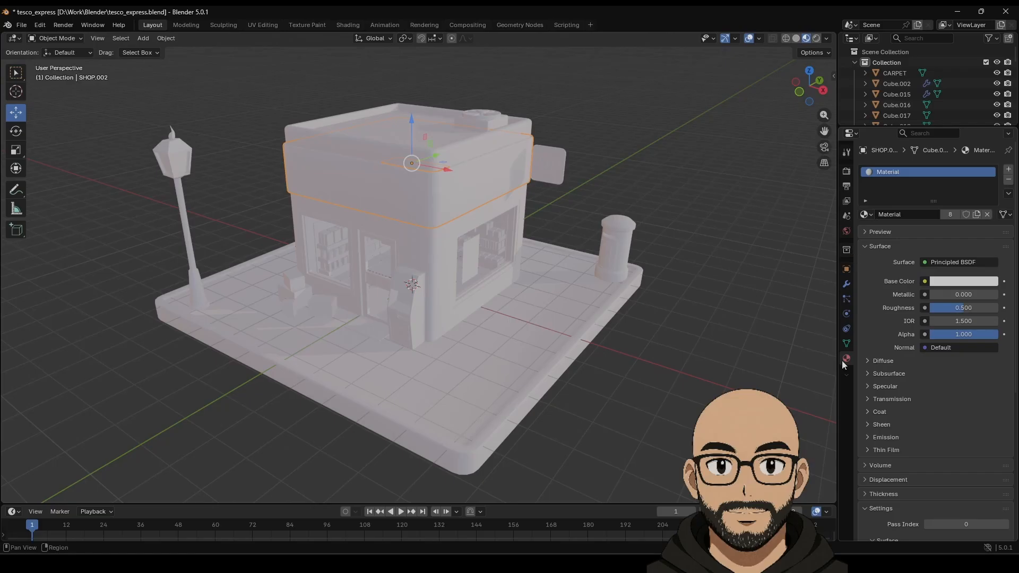
Step: Replace the fascia band's shared material with a new one of its own and set its base colour to saturated deep blue
{"action": "left_click", "coordinate": [1009, 171]}
{"action": "left_click", "coordinate": [921, 173]}
{"action": "left_click", "coordinate": [1008, 181]}
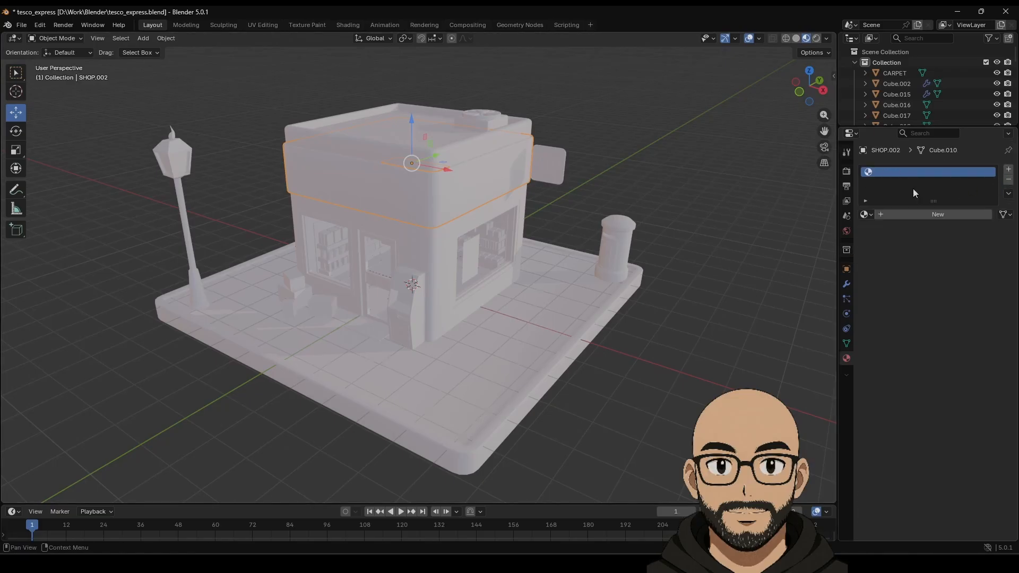
{"action": "left_click", "coordinate": [918, 214]}
{"action": "left_click", "coordinate": [952, 283]}
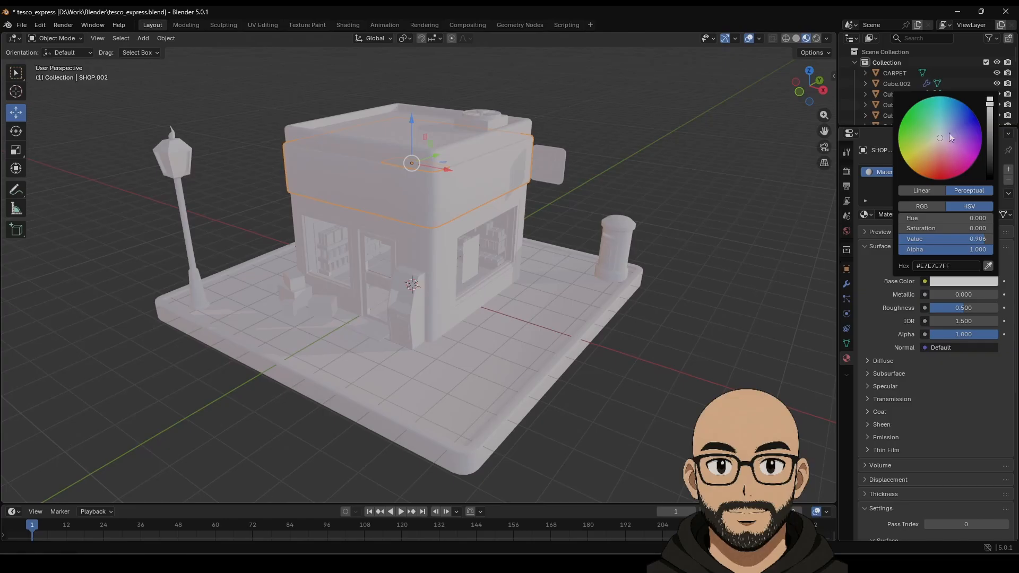
{"action": "left_click_drag", "start_coordinate": [951, 138], "coordinate": [979, 123]}
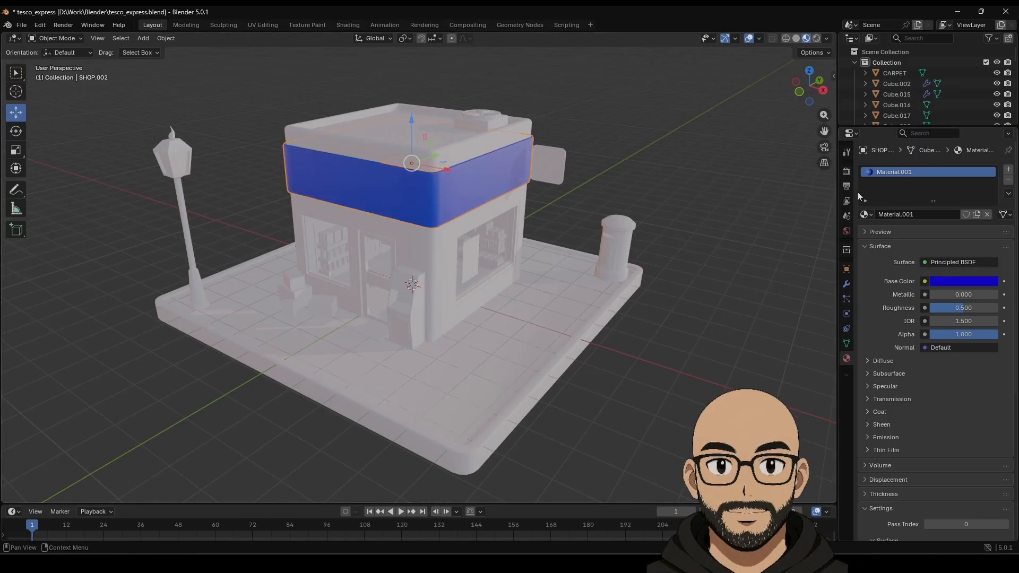
Step: Add a 2 m plane, move it up to the fascia band and rotate it 90° about the X axis
{"action": "left_click", "coordinate": [142, 38]}
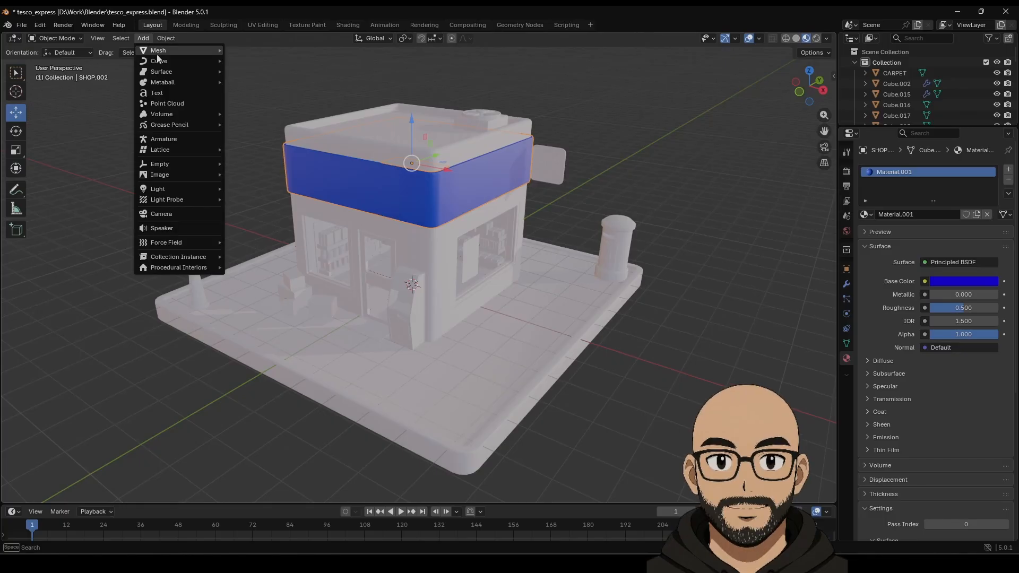
{"action": "mouse_move", "coordinate": [158, 50]}
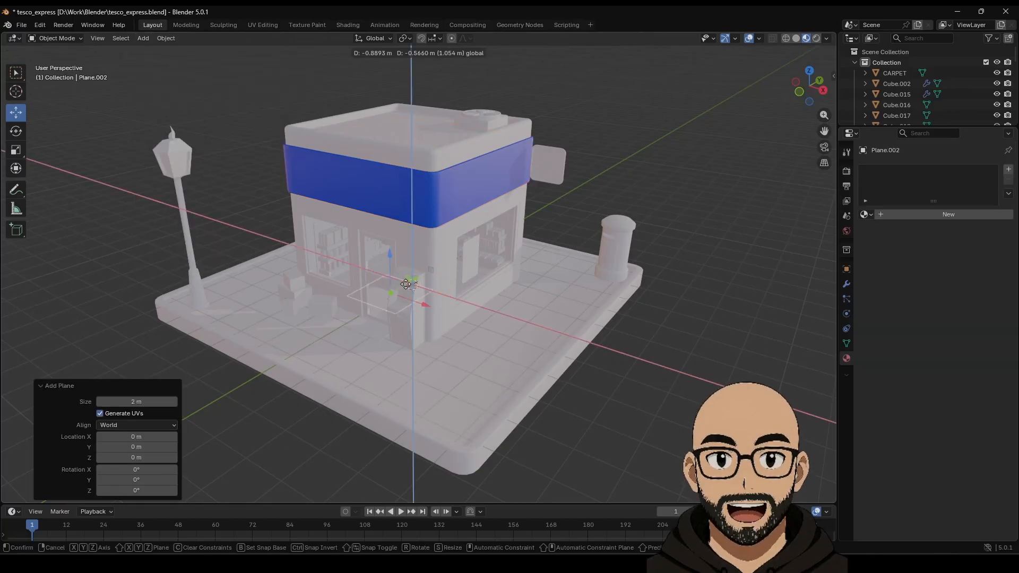
{"action": "left_click_drag", "start_coordinate": [369, 279], "coordinate": [344, 178]}
{"action": "left_click", "coordinate": [16, 131]}
{"action": "middle_click_drag", "start_coordinate": [396, 229], "coordinate": [331, 206]}
{"action": "left_click_drag", "start_coordinate": [321, 151], "coordinate": [316, 209]}
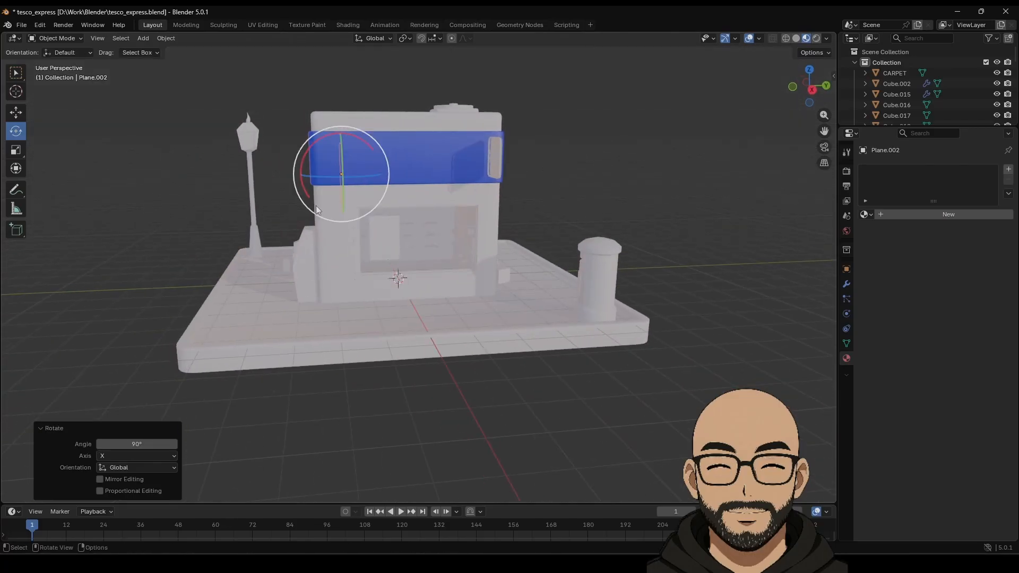
Step: Position the upright plane in front of the street-facing fascia near its lamp-post end, raising it about 0.70 m along Z
{"action": "left_click", "coordinate": [16, 112]}
{"action": "left_click_drag", "start_coordinate": [380, 170], "coordinate": [359, 171]}
{"action": "middle_click_drag", "start_coordinate": [358, 176], "coordinate": [332, 194]}
{"action": "left_click_drag", "start_coordinate": [332, 196], "coordinate": [358, 198]}
{"action": "left_click_drag", "start_coordinate": [332, 167], "coordinate": [333, 121]}
{"action": "scroll", "coordinate": [368, 190], "scroll_direction": "up", "scroll_amount": 5}
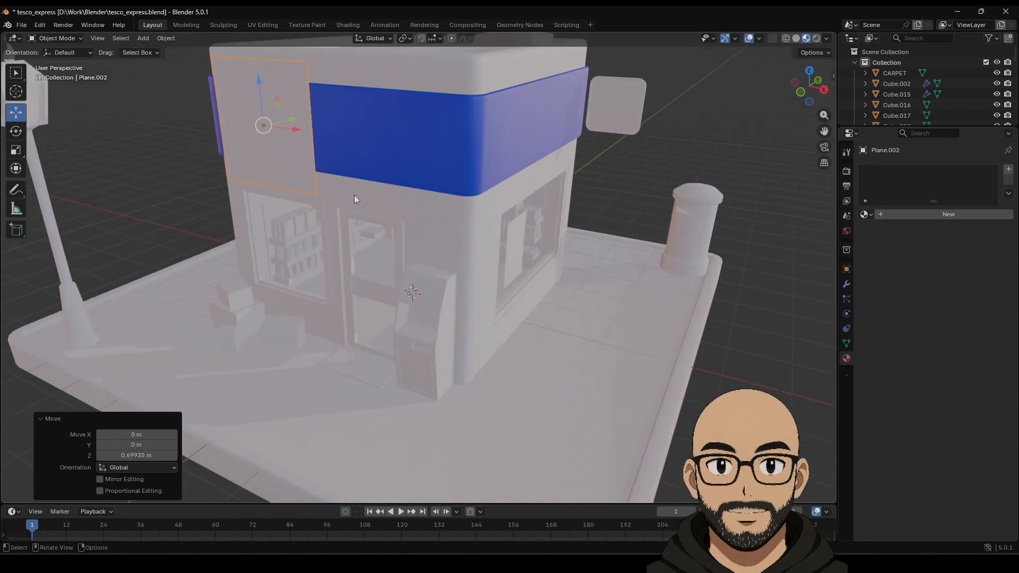
{"action": "scroll", "coordinate": [337, 215], "scroll_direction": "down", "scroll_amount": 5}
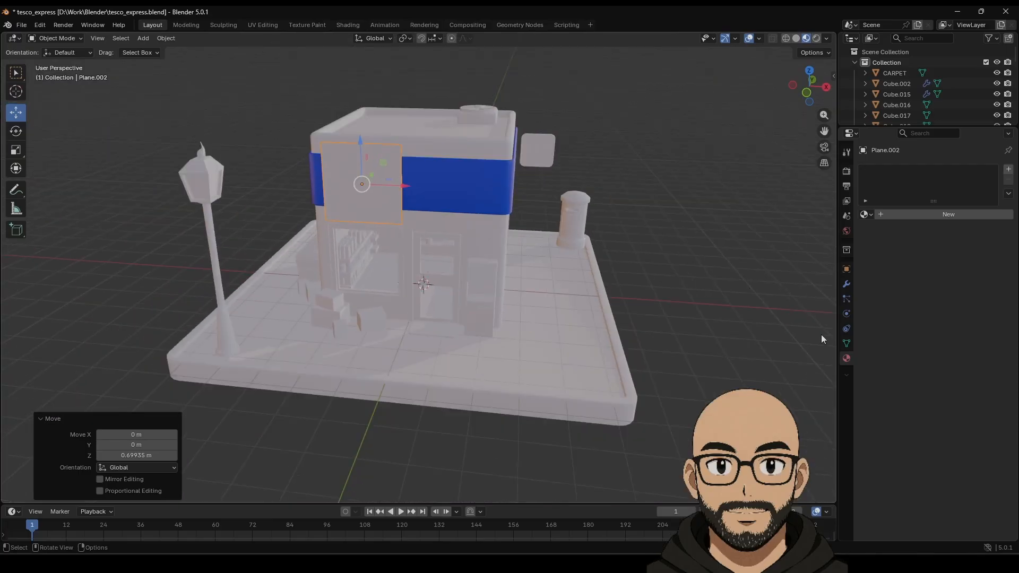
Step: Give the plane a new material with tescologos.png from Downloads\burger_shop as the image texture for its base colour
{"action": "left_click", "coordinate": [905, 214]}
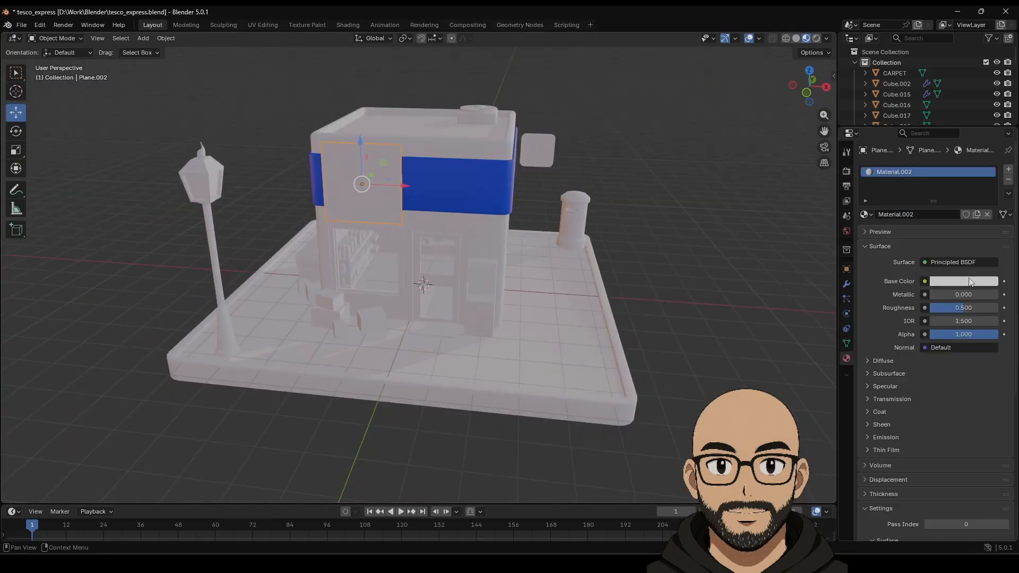
{"action": "left_click", "coordinate": [925, 281]}
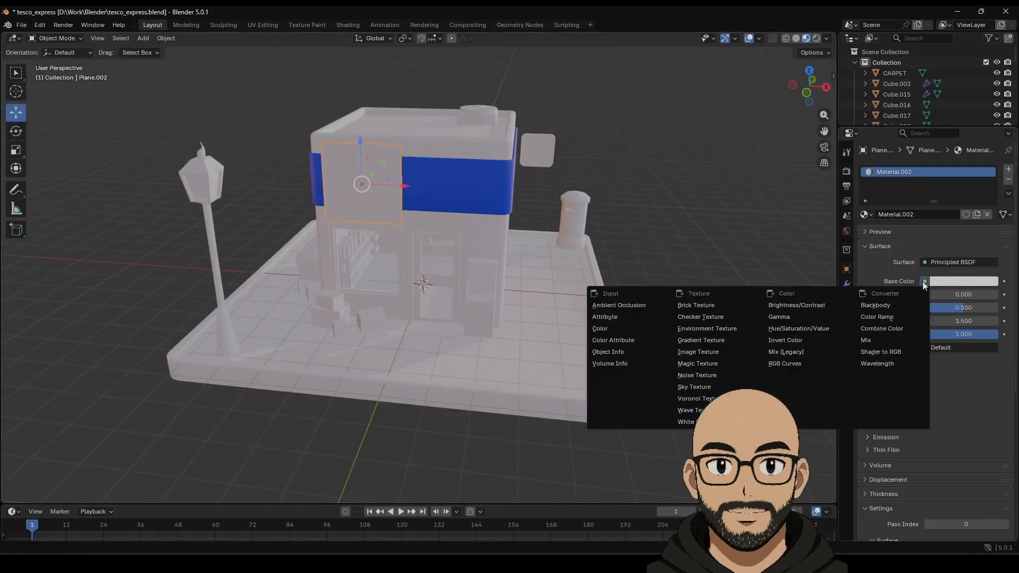
{"action": "left_click", "coordinate": [698, 351]}
{"action": "left_click", "coordinate": [968, 295]}
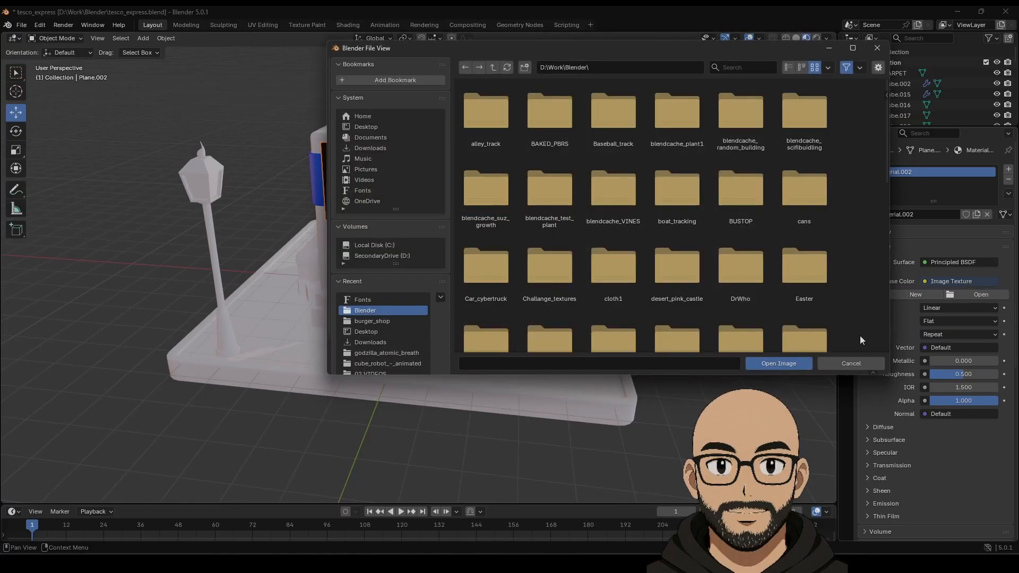
{"action": "left_click", "coordinate": [393, 149]}
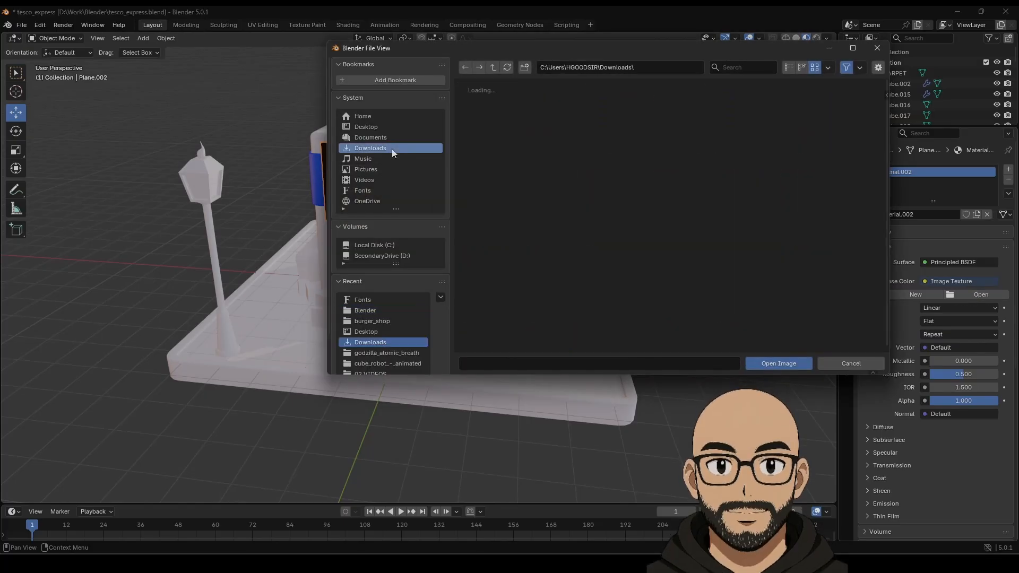
{"action": "double_click", "coordinate": [609, 130]}
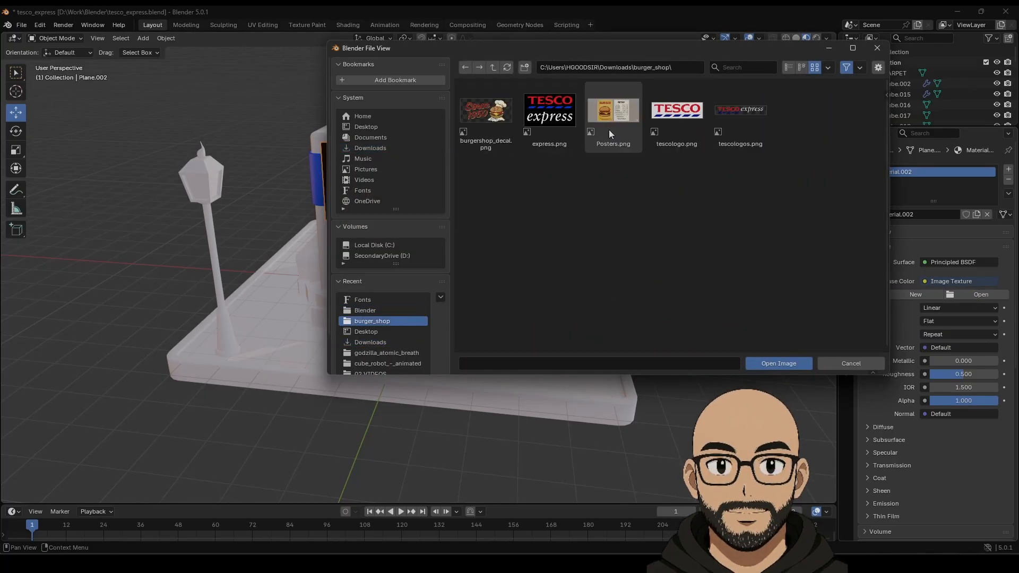
{"action": "left_click", "coordinate": [747, 116]}
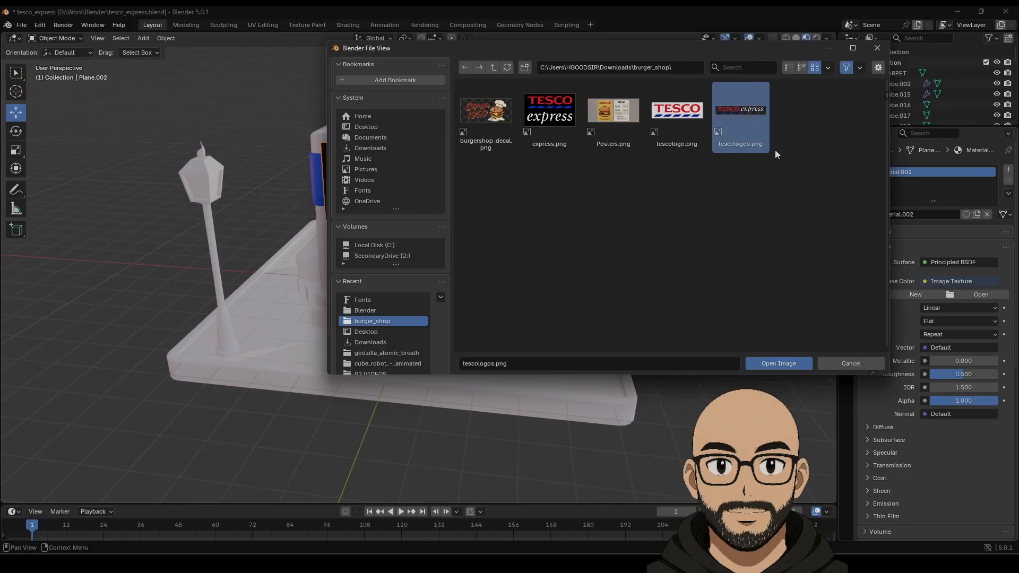
{"action": "left_click", "coordinate": [786, 364]}
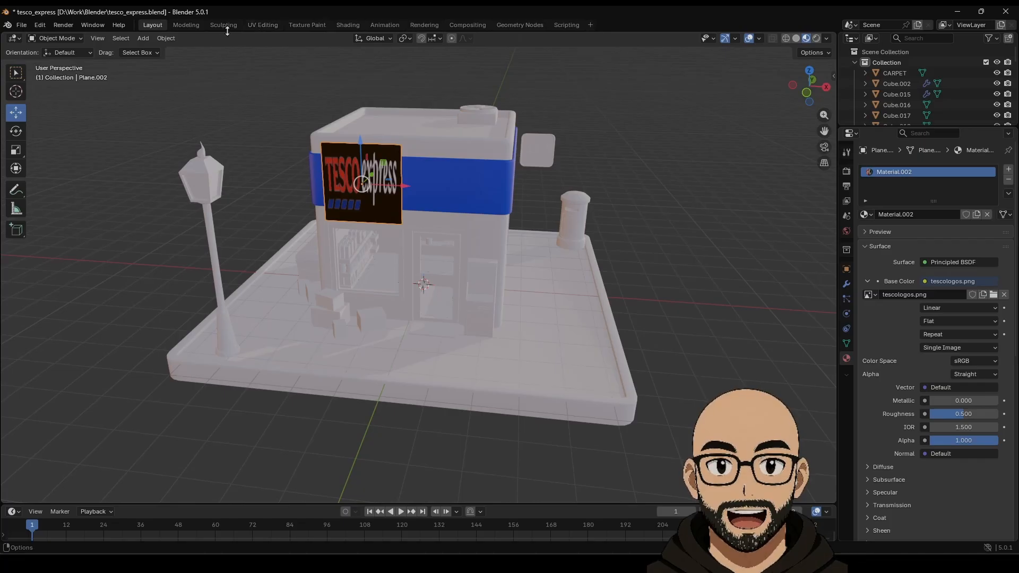
Step: In the Shading workspace, move the logo texture node aside and connect its Alpha output to the Principled BSDF's Alpha
{"action": "left_click", "coordinate": [347, 25]}
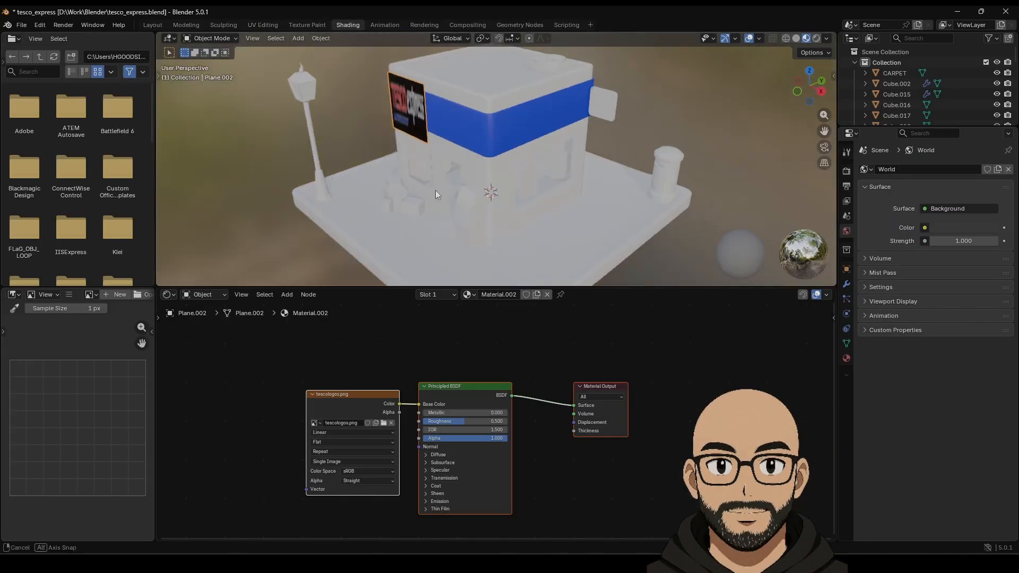
{"action": "middle_click_drag", "start_coordinate": [435, 195], "coordinate": [488, 176]}
{"action": "middle_click_drag", "start_coordinate": [385, 357], "coordinate": [518, 325]}
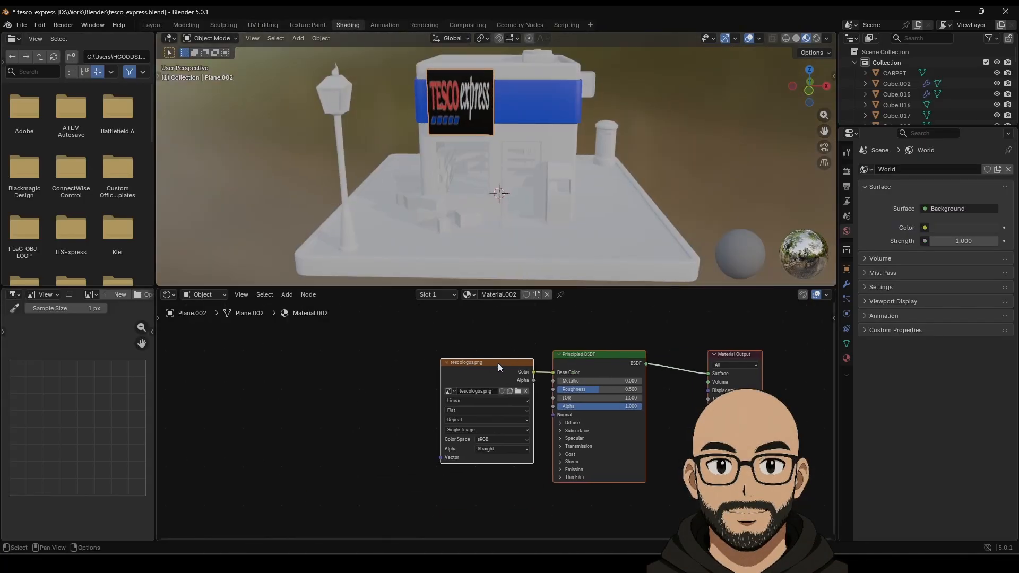
{"action": "left_click_drag", "start_coordinate": [498, 366], "coordinate": [241, 337]}
{"action": "left_click", "coordinate": [434, 348]}
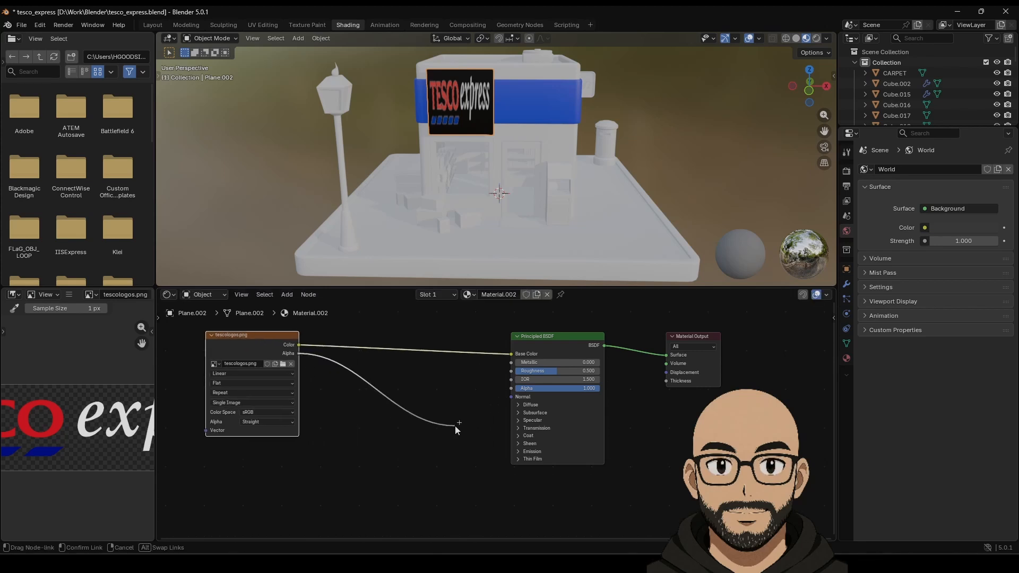
{"action": "left_click_drag", "start_coordinate": [455, 427], "coordinate": [506, 393]}
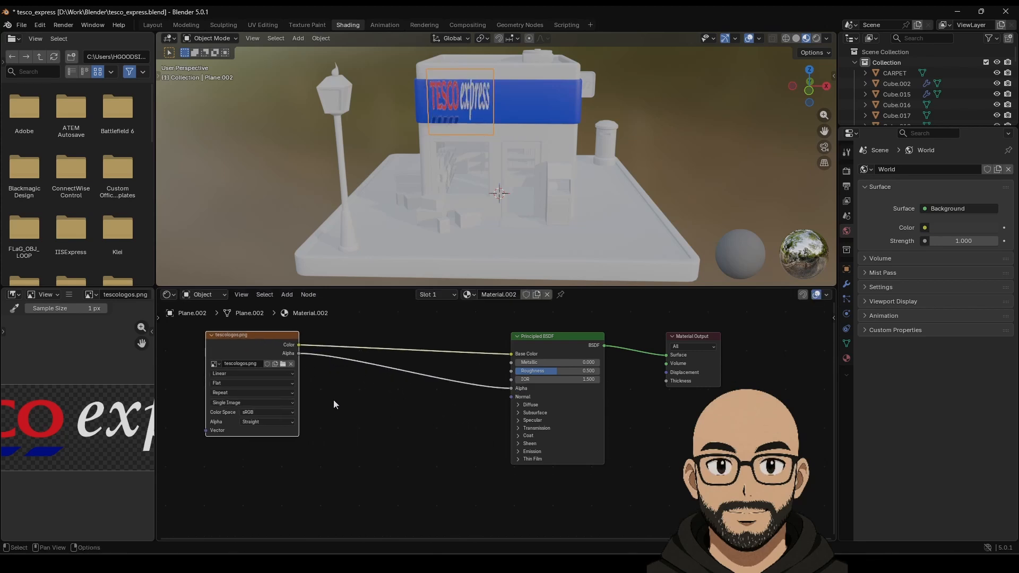
Step: Expand the Principled BSDF's Emission settings and connect the logo texture's Color output to the emission Color
{"action": "left_click_drag", "start_coordinate": [300, 345], "coordinate": [446, 443]}
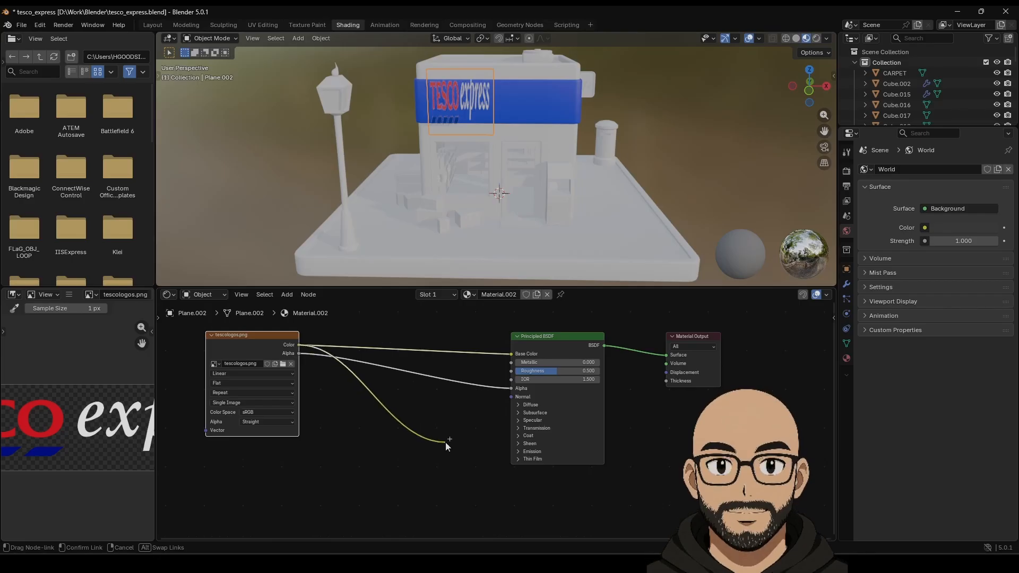
{"action": "left_click_drag", "start_coordinate": [516, 455], "coordinate": [519, 453]}
{"action": "left_click", "coordinate": [500, 451]}
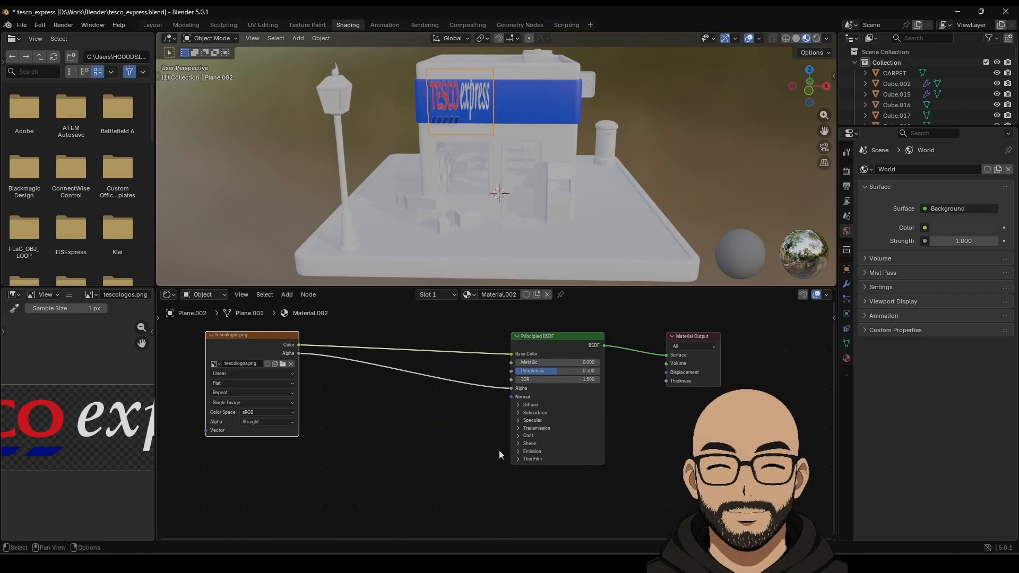
{"action": "left_click", "coordinate": [518, 452]}
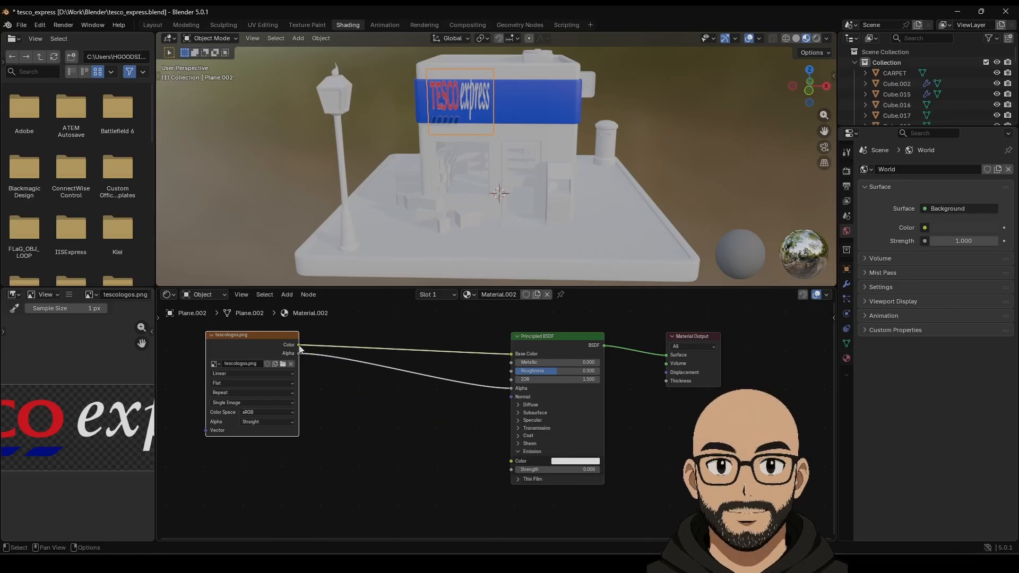
{"action": "left_click_drag", "start_coordinate": [459, 460], "coordinate": [514, 462]}
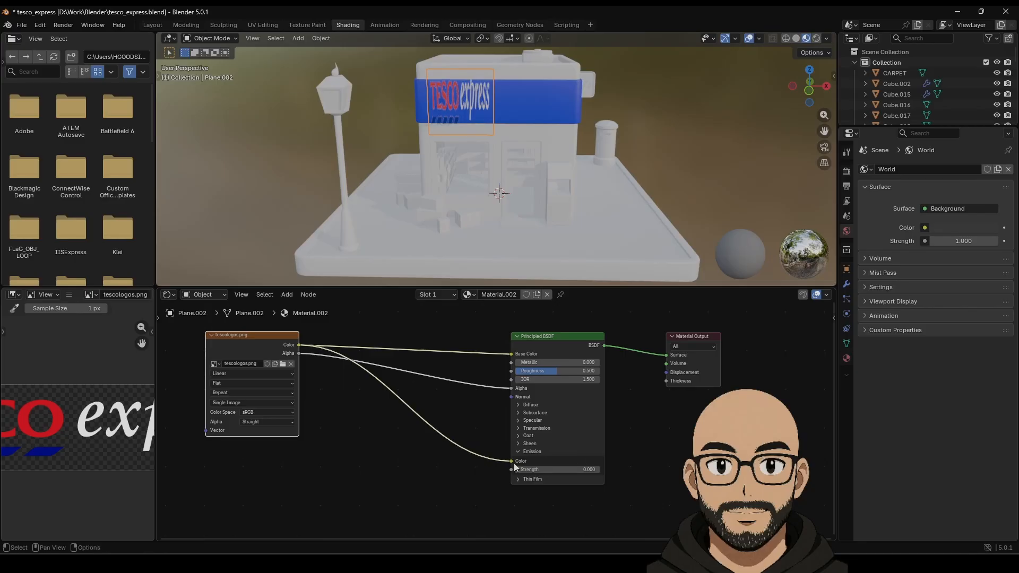
Step: Back in the Layout workspace, scale the logo plane into a wide, low rectangle and move it about 0.68 m along X
{"action": "left_click", "coordinate": [153, 25]}
{"action": "left_click", "coordinate": [15, 151]}
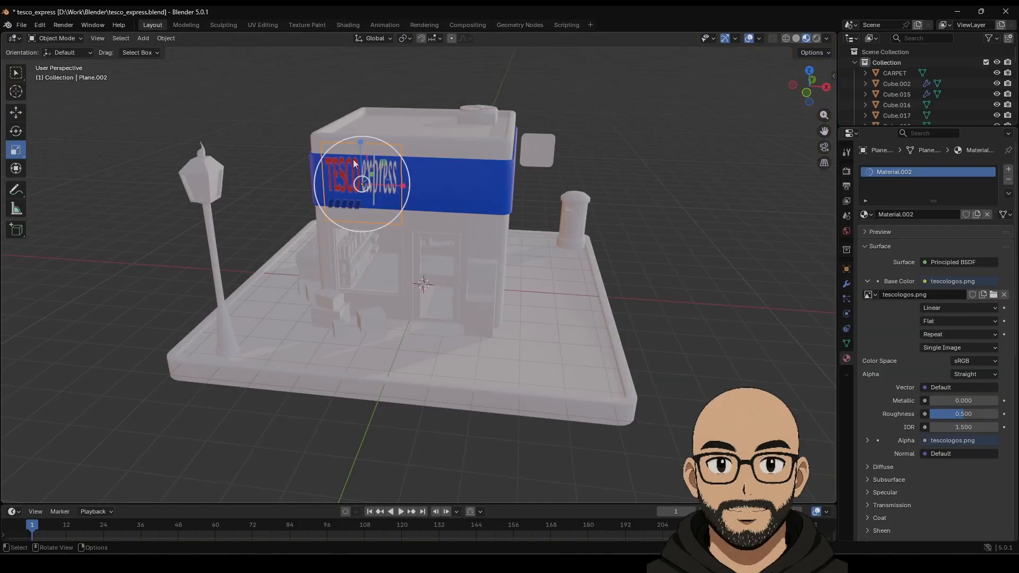
{"action": "left_click_drag", "start_coordinate": [360, 142], "coordinate": [427, 220]}
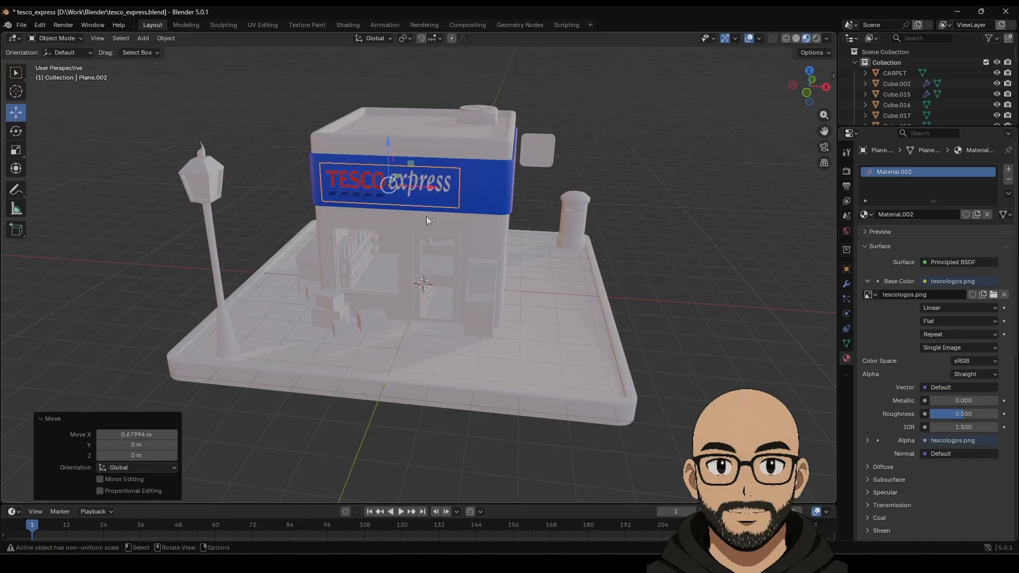
Step: Move the logo plane about 0.12 m along Y so it sits close against the fascia's front face
{"action": "scroll", "coordinate": [434, 218], "scroll_direction": "up", "scroll_amount": 4}
{"action": "middle_click_drag", "start_coordinate": [378, 316], "coordinate": [505, 321]}
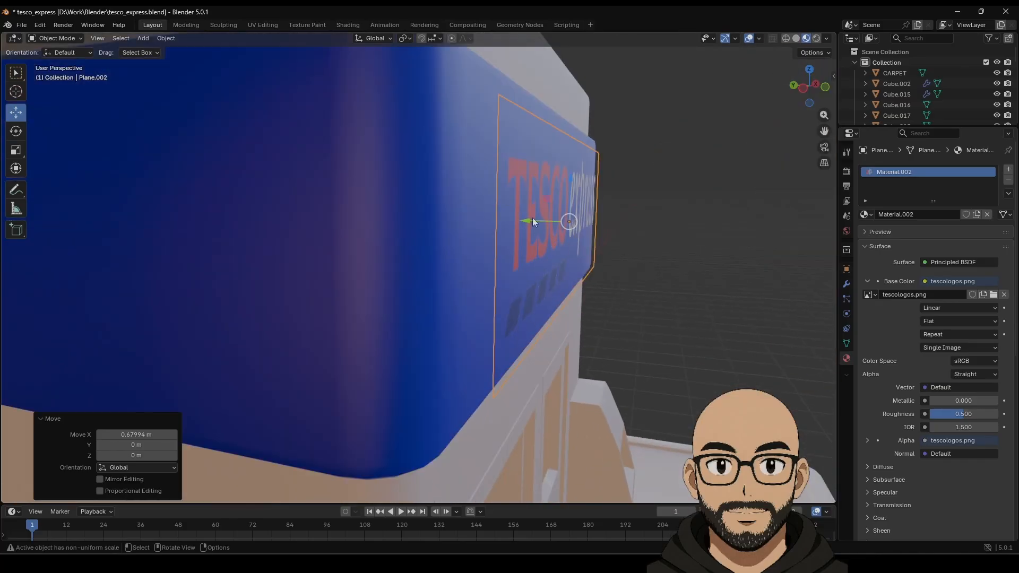
{"action": "left_click_drag", "start_coordinate": [533, 222], "coordinate": [507, 212]}
{"action": "middle_click_drag", "start_coordinate": [559, 230], "coordinate": [493, 243]}
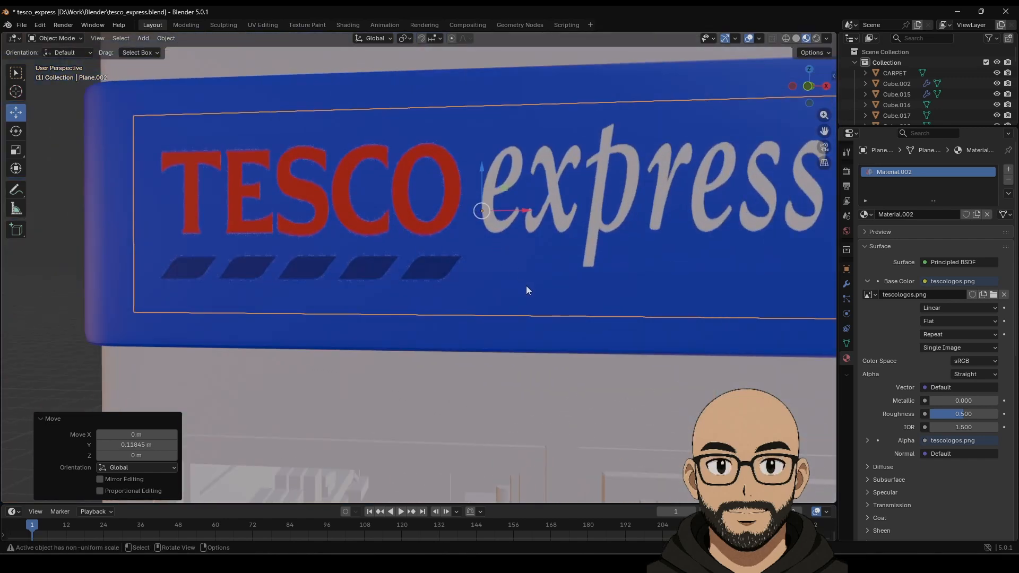
Step: Shift the logo plane along X and scale it up to span nearly the whole front fascia, and deselect it
{"action": "scroll", "coordinate": [527, 290], "scroll_direction": "down", "scroll_amount": 3}
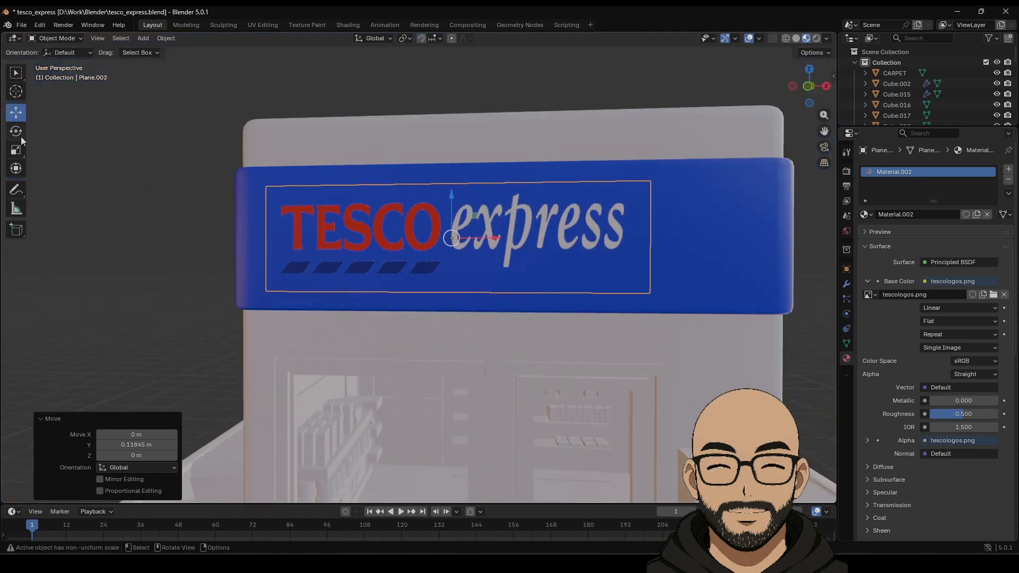
{"action": "left_click_drag", "start_coordinate": [495, 237], "coordinate": [544, 240]}
{"action": "key", "text": "s"}
{"action": "left_click", "coordinate": [574, 261]}
{"action": "key", "text": "s"}
{"action": "left_click", "coordinate": [614, 277]}
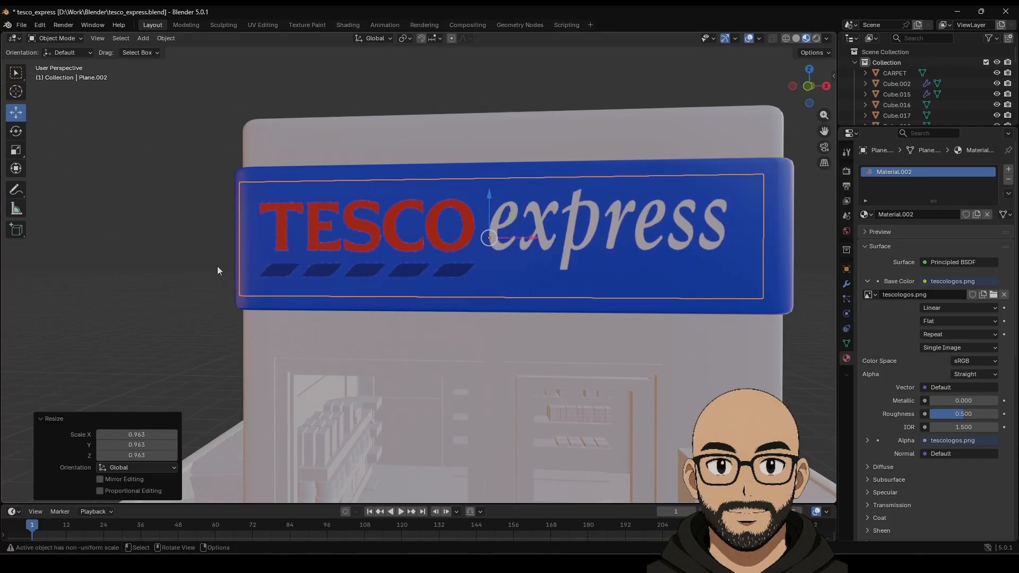
{"action": "left_click", "coordinate": [219, 267]}
{"action": "middle_click_drag", "start_coordinate": [552, 315], "coordinate": [532, 342]}
{"action": "scroll", "coordinate": [531, 342], "scroll_direction": "down", "scroll_amount": 5}
{"action": "middle_click_drag", "start_coordinate": [615, 348], "coordinate": [571, 333], "text": "shift"}
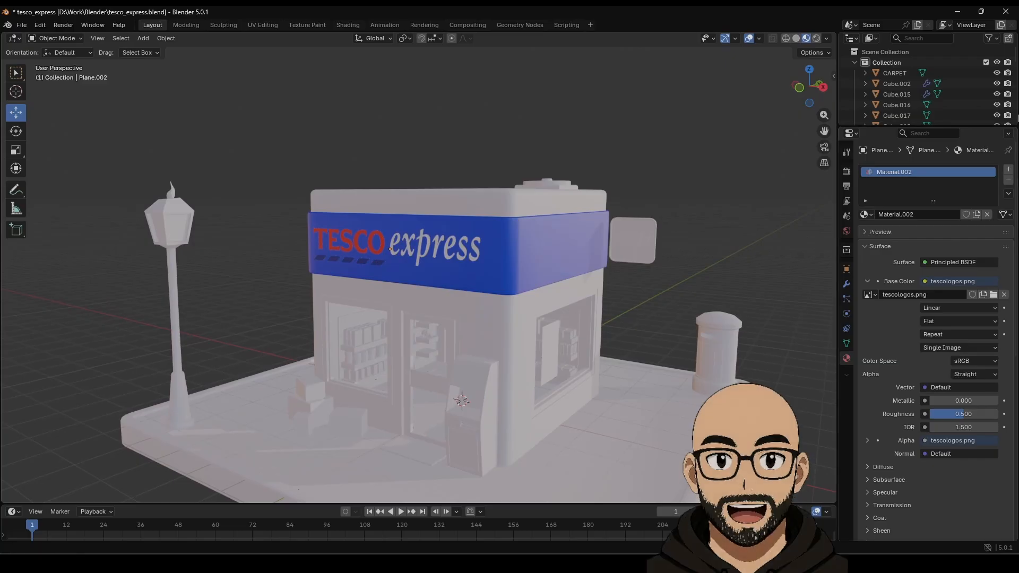
Step: Switch the render engine to Cycles with GPU Compute as the device and show the viewport in Rendered shading
{"action": "left_click", "coordinate": [847, 170]}
{"action": "left_click", "coordinate": [960, 169]}
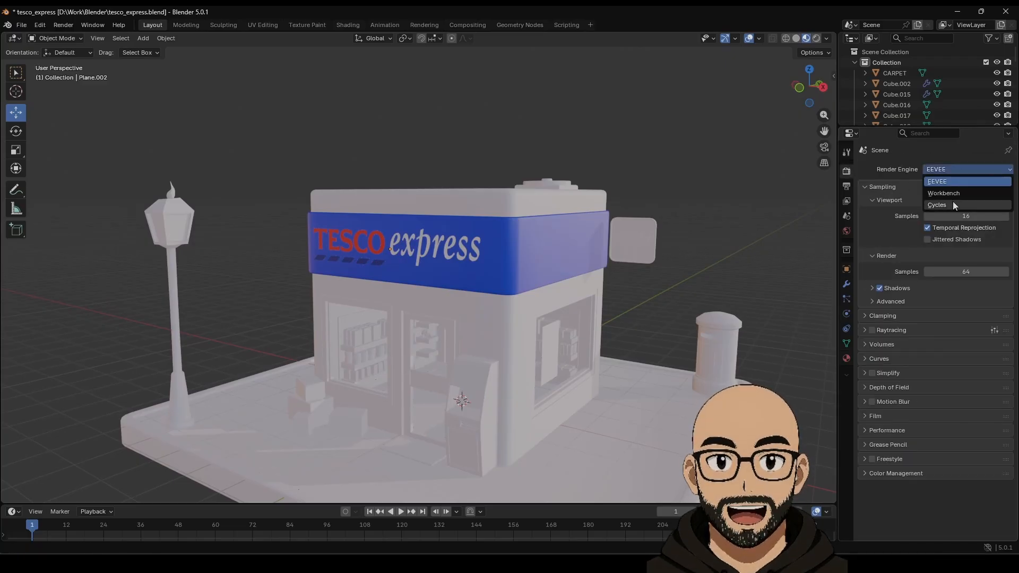
{"action": "left_click", "coordinate": [953, 202]}
{"action": "left_click", "coordinate": [947, 183]}
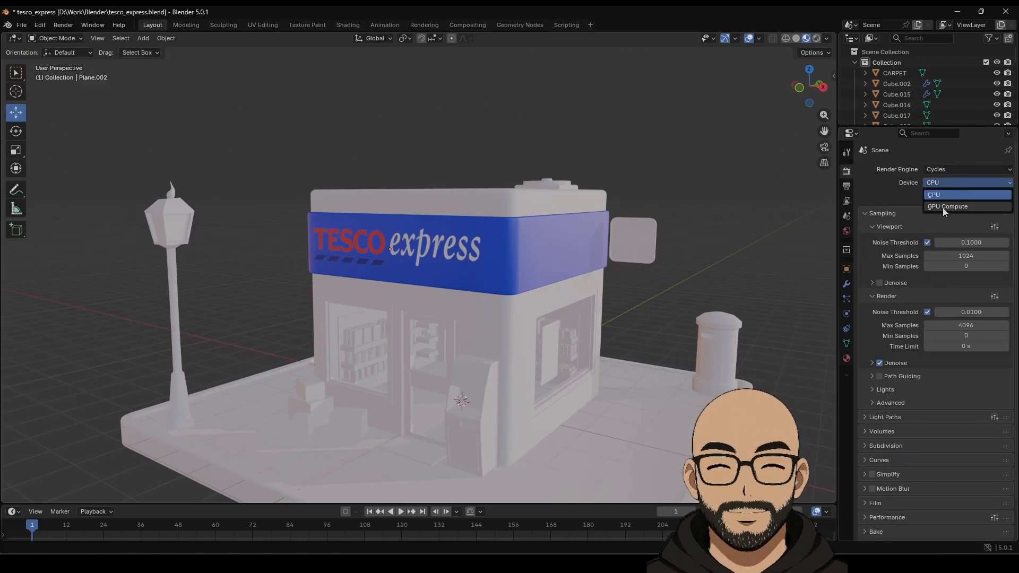
{"action": "left_click", "coordinate": [942, 208]}
{"action": "left_click", "coordinate": [817, 38]}
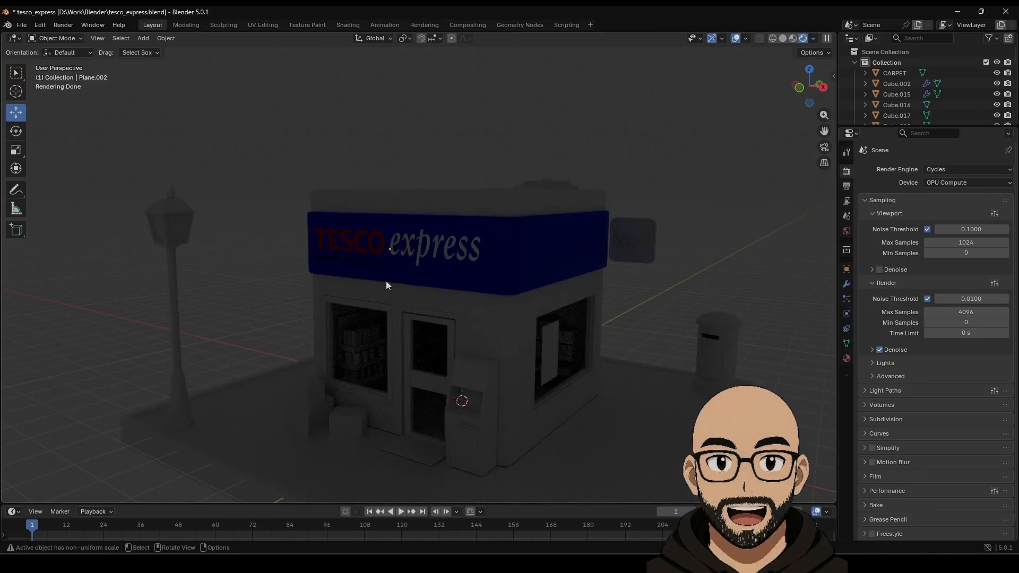
{"action": "middle_click_drag", "start_coordinate": [477, 297], "coordinate": [472, 274], "text": "shift"}
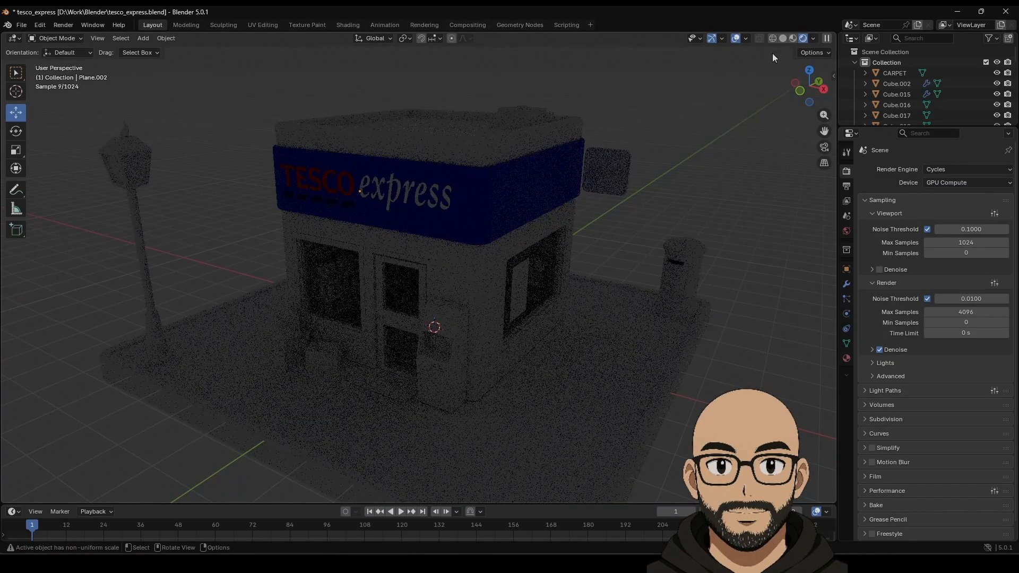
Step: Turn off Scene World for the rendered viewport and try the bright city environment before returning to the warm interior one
{"action": "left_click", "coordinate": [813, 39]}
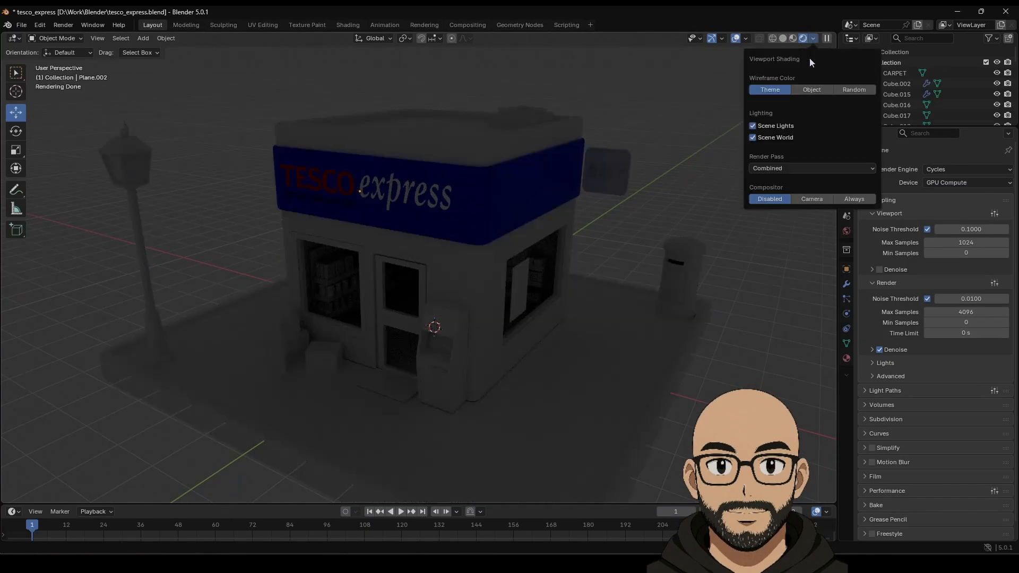
{"action": "left_click", "coordinate": [769, 139]}
{"action": "left_click", "coordinate": [803, 162]}
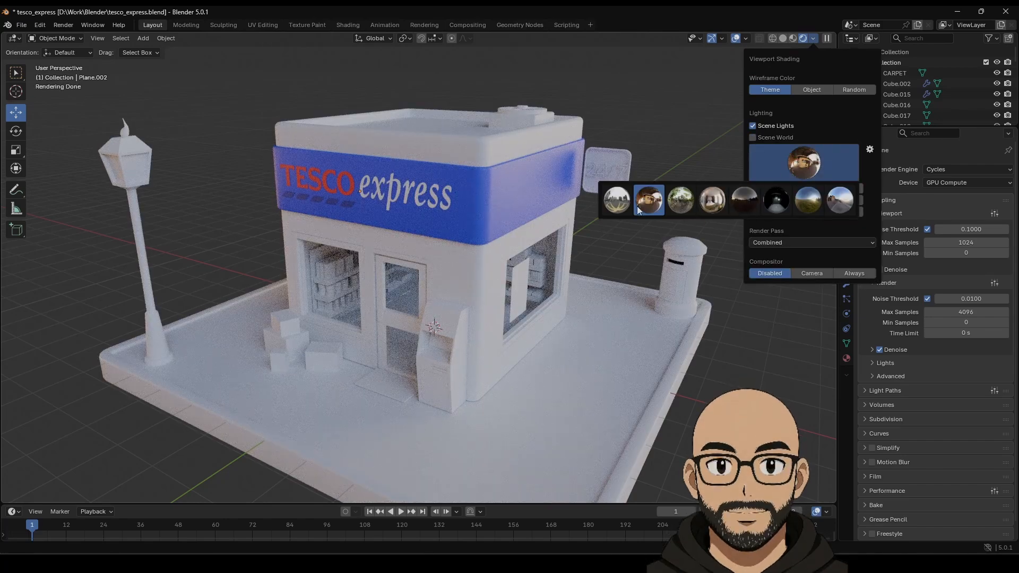
{"action": "left_click", "coordinate": [624, 200]}
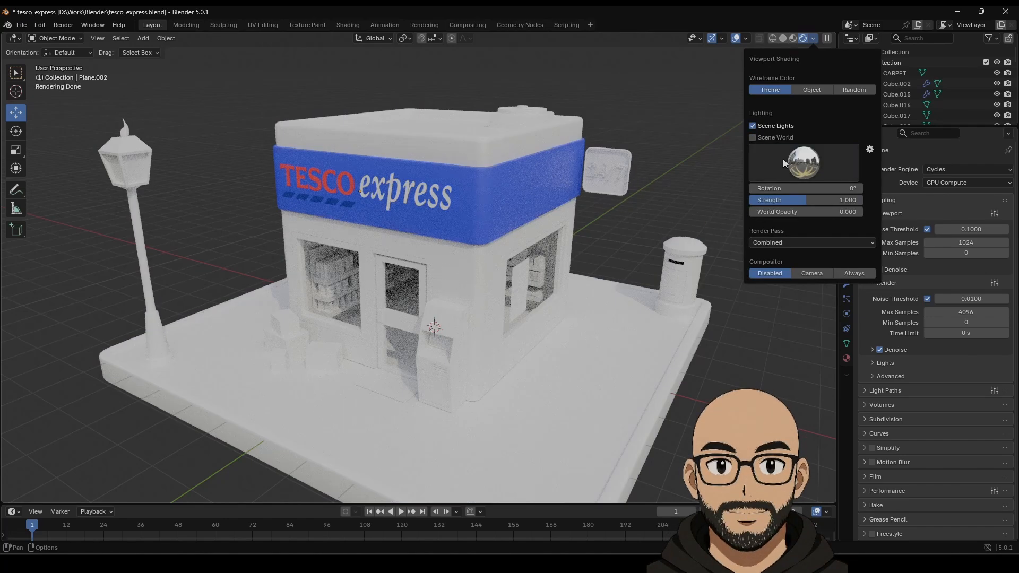
{"action": "left_click", "coordinate": [783, 161]}
{"action": "left_click", "coordinate": [657, 203]}
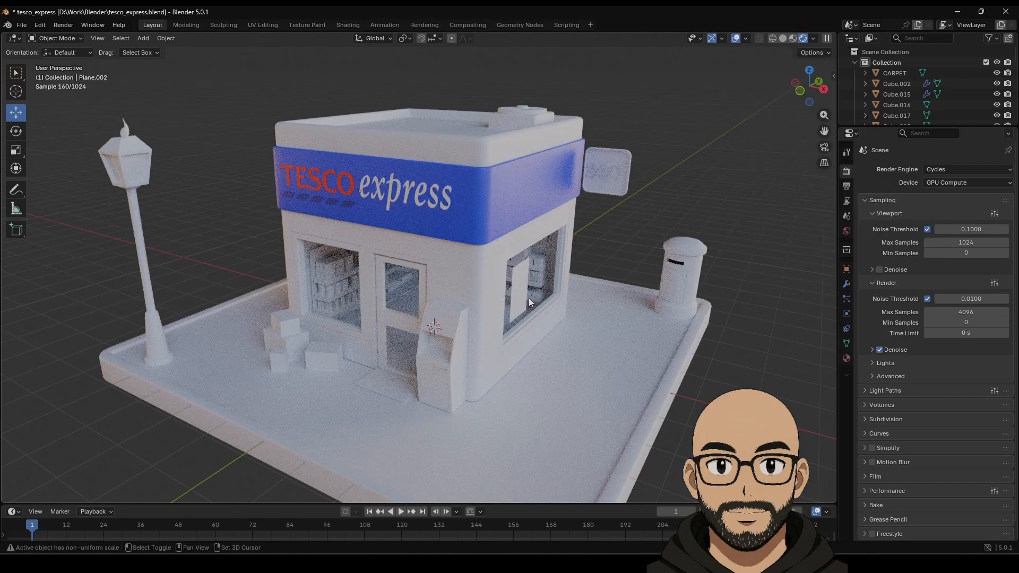
{"action": "mouse_move", "coordinate": [549, 298]}
{"action": "middle_mouse_down", "text": "shift"}
{"action": "mouse_move", "coordinate": [537, 274]}
{"action": "mouse_move", "coordinate": [537, 287]}
{"action": "middle_mouse_up", "text": "shift"}
{"action": "scroll", "coordinate": [598, 250], "scroll_direction": "down", "scroll_amount": 1}
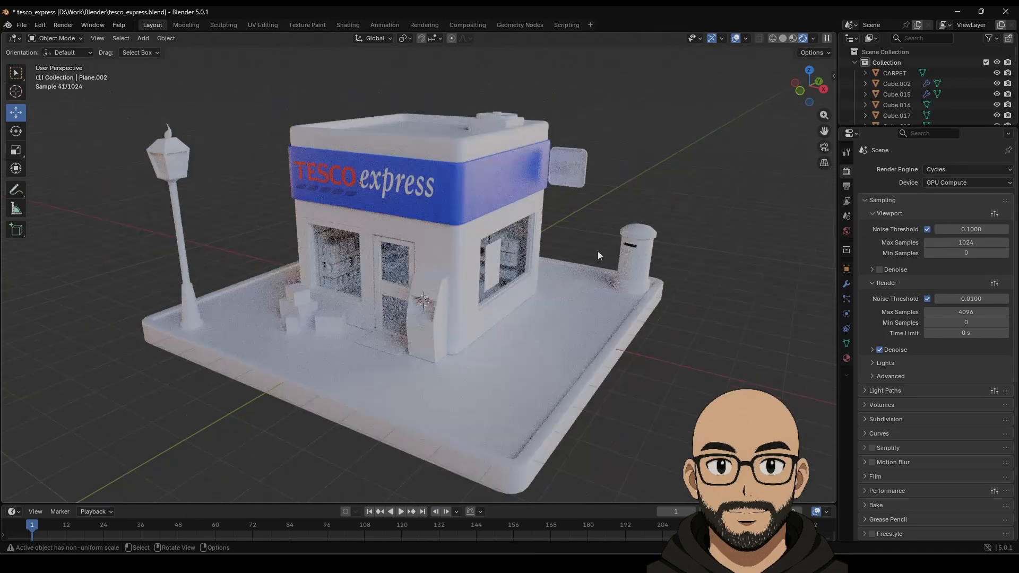
Step: Change the rendered viewport's lighting environment to the dark, night-like HDRI
{"action": "left_click", "coordinate": [813, 38]}
{"action": "left_click", "coordinate": [804, 161]}
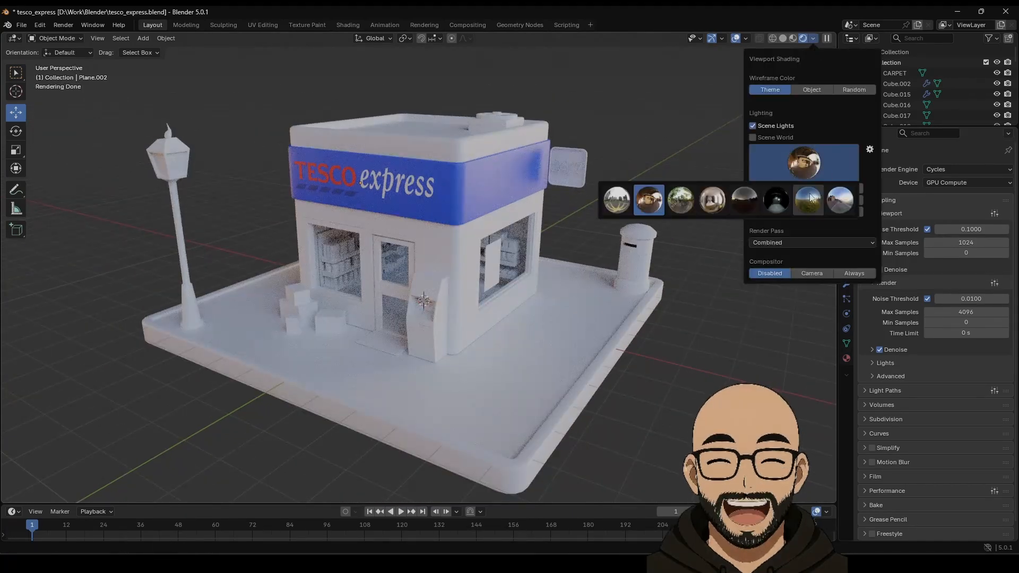
{"action": "left_click", "coordinate": [786, 201]}
{"action": "left_click", "coordinate": [804, 162]}
{"action": "left_click", "coordinate": [746, 199]}
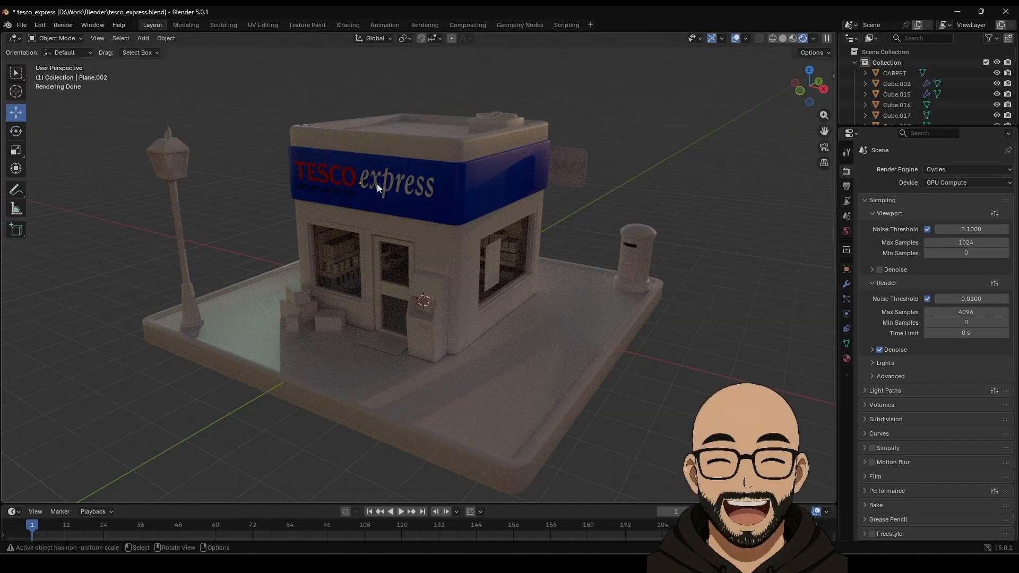
Step: Move the front logo plane about 0.14 m along X and set the viewport Compositor option to Always
{"action": "left_click", "coordinate": [391, 193]}
{"action": "left_click_drag", "start_coordinate": [403, 187], "coordinate": [407, 187]}
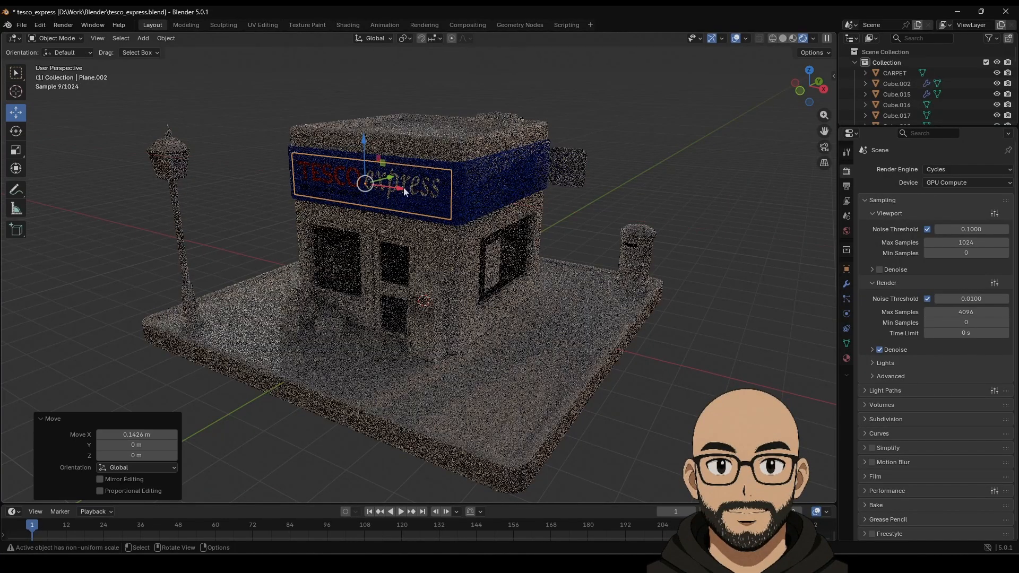
{"action": "left_click", "coordinate": [814, 39]}
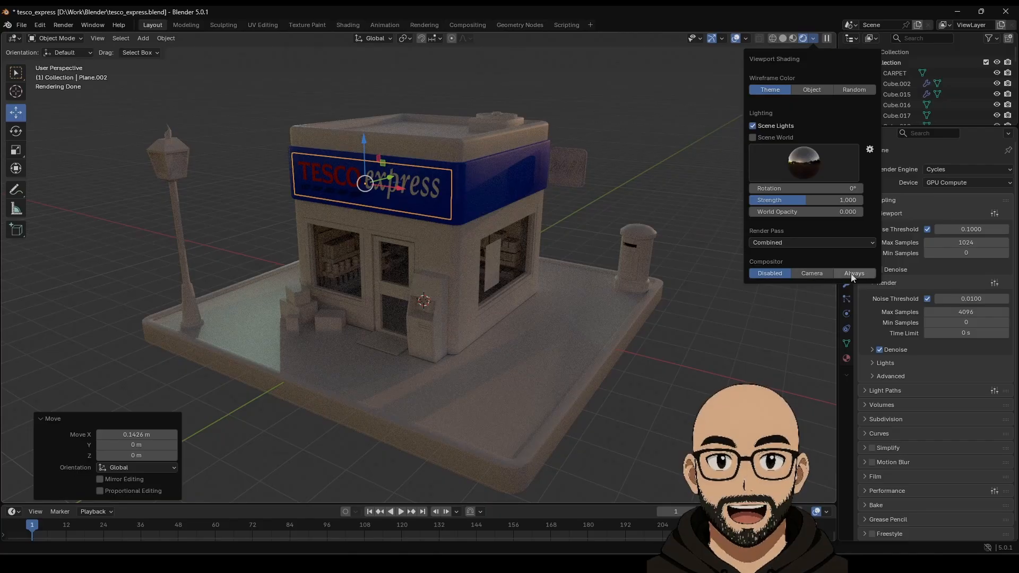
Step: In the Compositing workspace, create a new compositor node tree and move the Render Layers node away from the outputs
{"action": "left_click", "coordinate": [457, 26]}
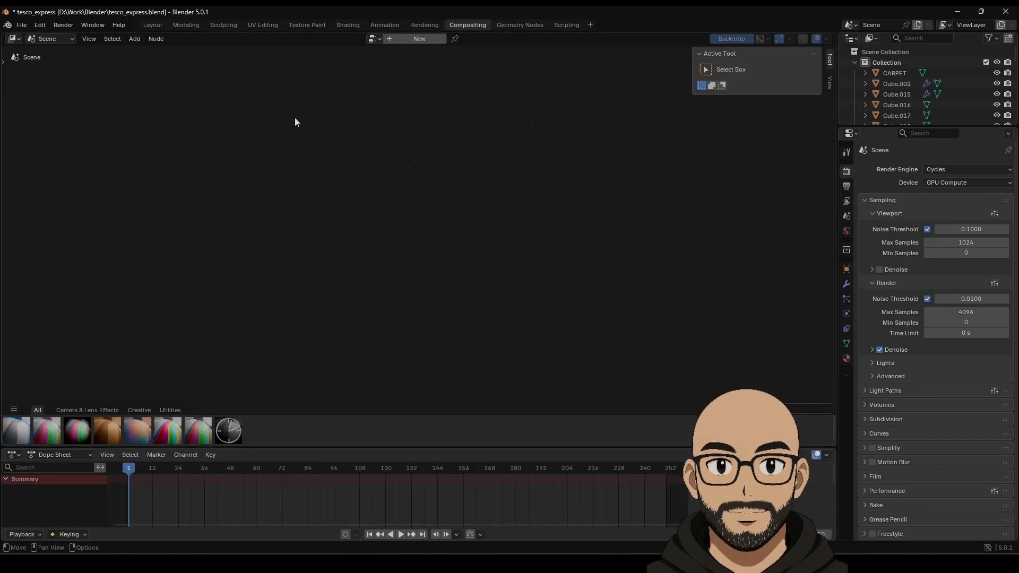
{"action": "left_click", "coordinate": [402, 39]}
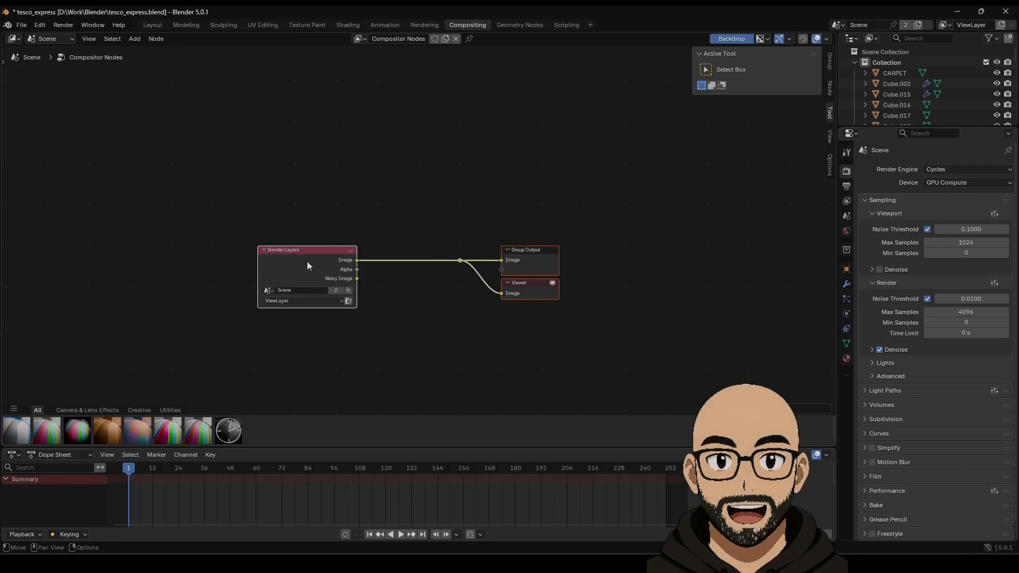
{"action": "left_click_drag", "start_coordinate": [307, 261], "coordinate": [211, 238]}
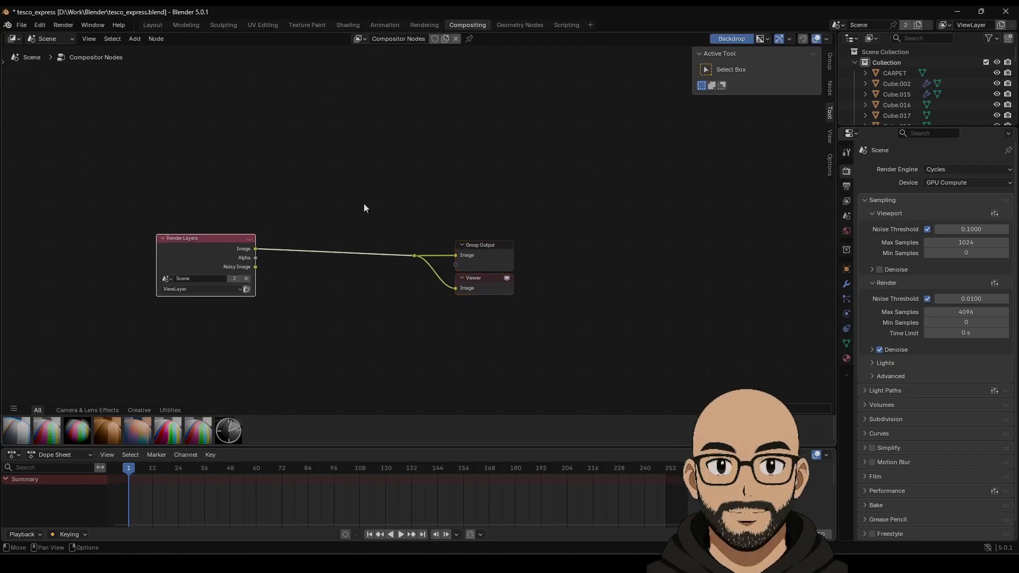
Step: Insert a Glare node between the Render Layers and output nodes and set its type to Fog Glow
{"action": "left_click", "coordinate": [134, 38]}
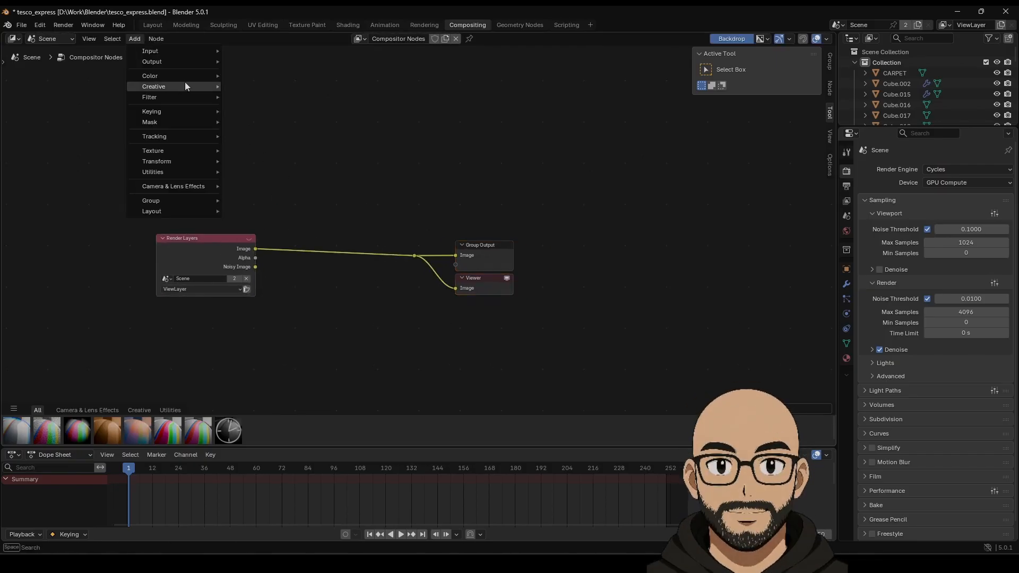
{"action": "mouse_move", "coordinate": [184, 99]}
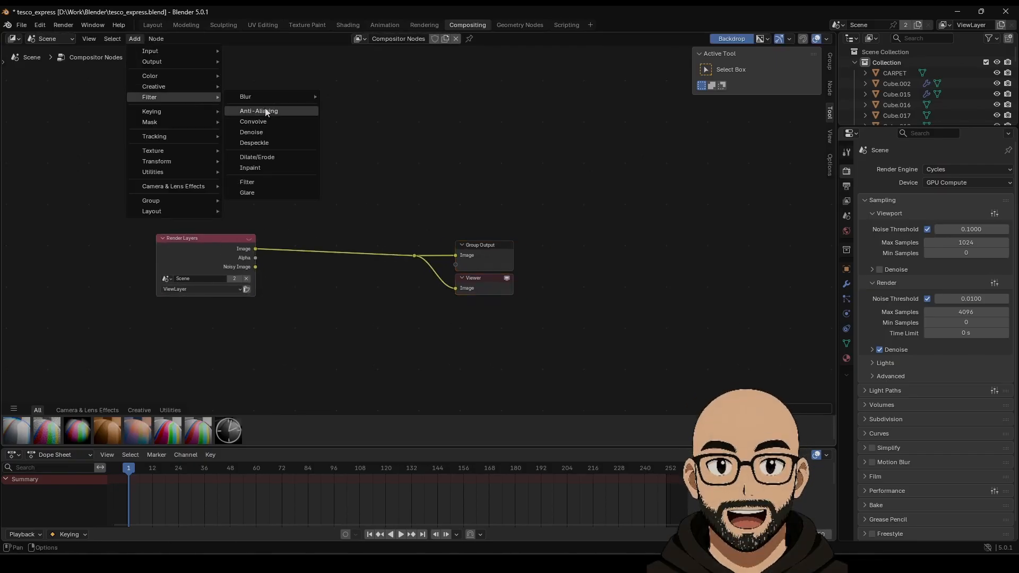
{"action": "left_click", "coordinate": [268, 193]}
{"action": "left_click", "coordinate": [393, 287]}
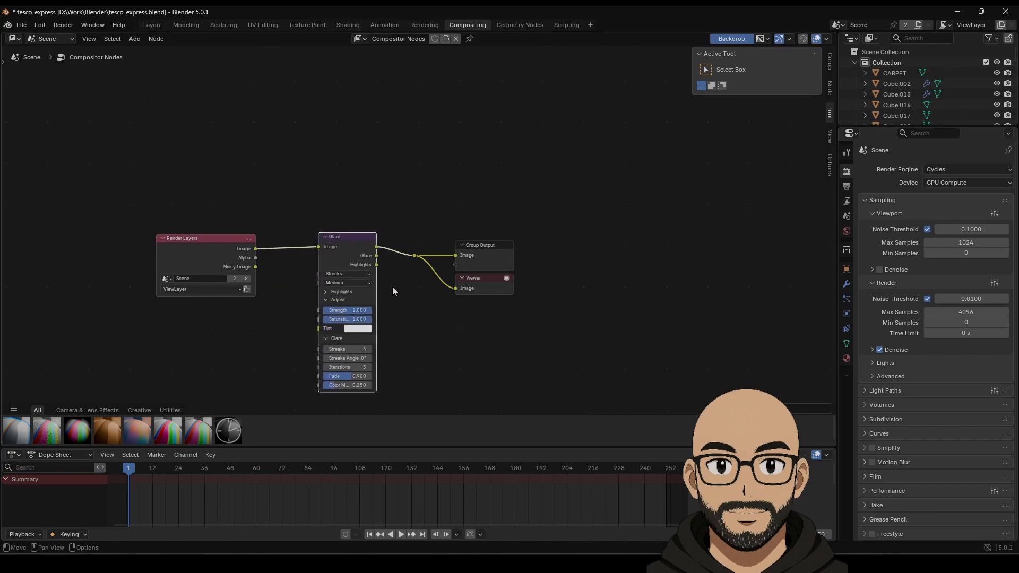
{"action": "left_click", "coordinate": [356, 273]}
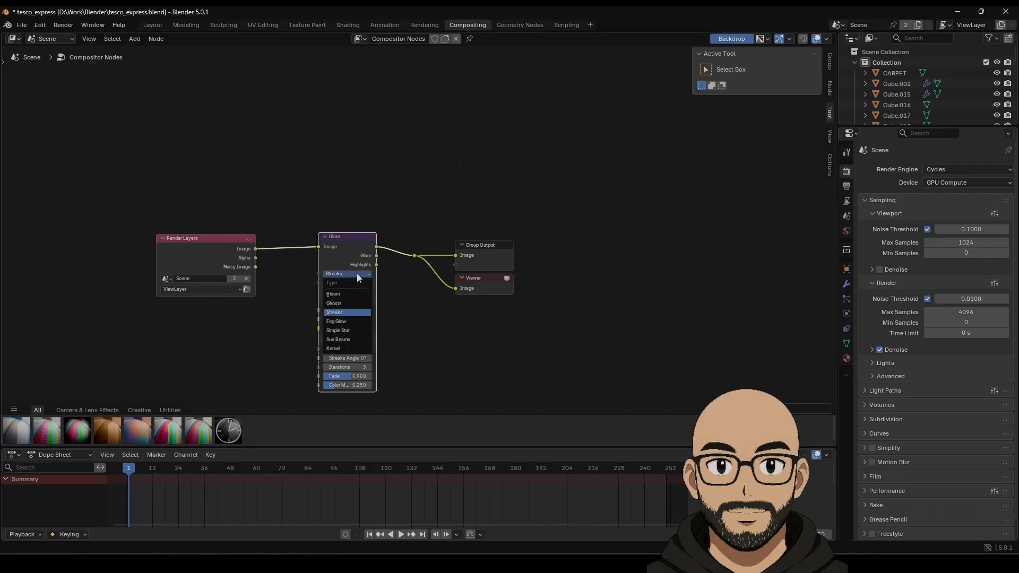
{"action": "left_click", "coordinate": [349, 322]}
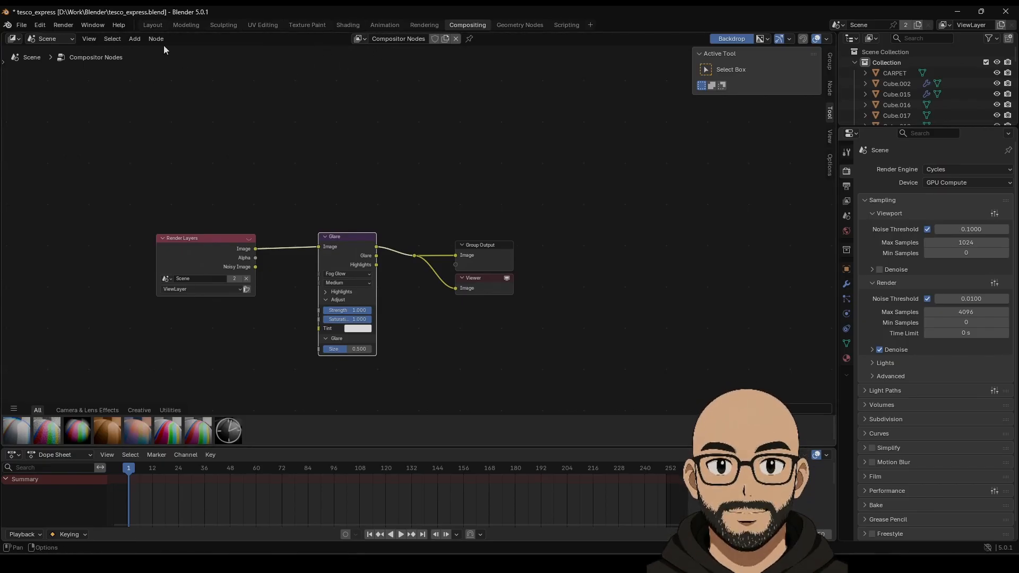
Step: Back in the Layout workspace, set the logo material's Emission Strength to 2.9
{"action": "left_click", "coordinate": [153, 25]}
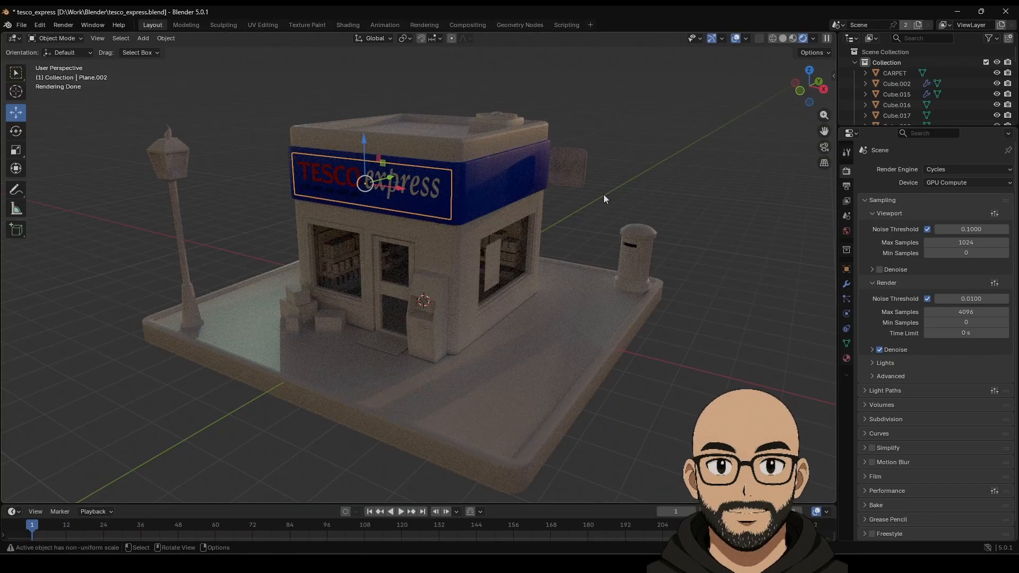
{"action": "left_click", "coordinate": [846, 359]}
{"action": "scroll", "coordinate": [912, 452], "scroll_direction": "down", "scroll_amount": 6}
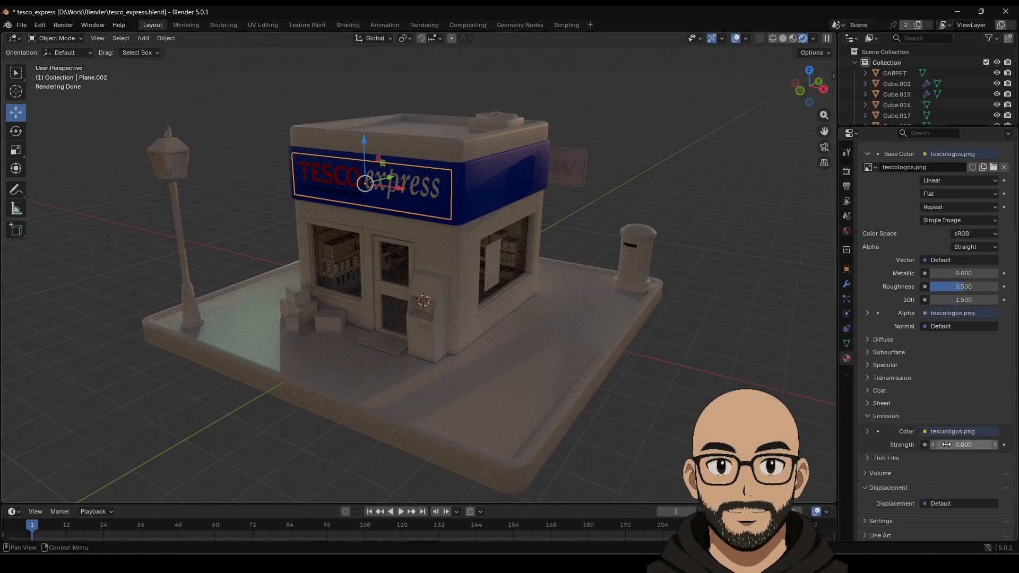
{"action": "left_click_drag", "start_coordinate": [964, 445], "coordinate": [910, 445]}
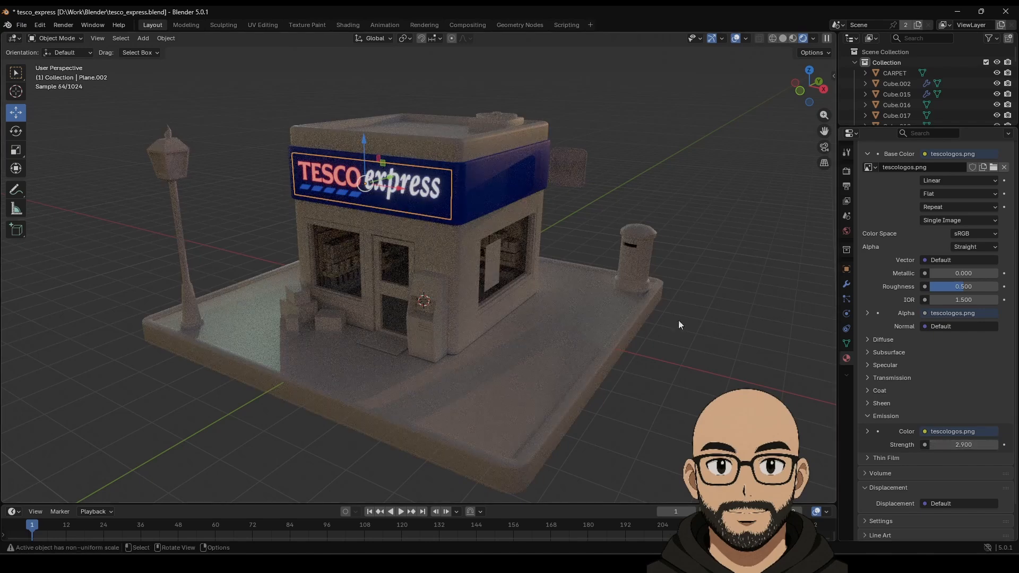
Step: Duplicate the front logo plane and move the copy along X toward the shop's windowed side wall
{"action": "middle_click_drag", "start_coordinate": [507, 292], "coordinate": [369, 193]}
{"action": "left_click", "coordinate": [369, 194]}
{"action": "key", "text": "shift+d"}
{"action": "key", "text": "Escape"}
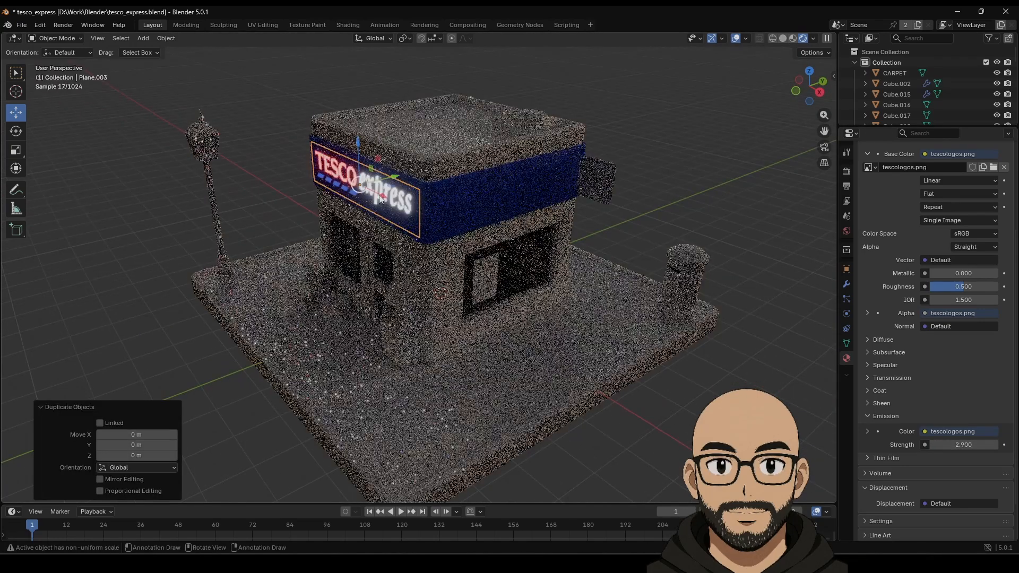
{"action": "left_click_drag", "start_coordinate": [382, 197], "coordinate": [591, 216]}
Step: Rotate the duplicated logo parallel to the side fascia and move it about -0.92 m along X
{"action": "left_click", "coordinate": [16, 130]}
{"action": "middle_click_drag", "start_coordinate": [590, 216], "coordinate": [495, 333]}
{"action": "mouse_move", "coordinate": [494, 333]}
{"action": "left_mouse_down"}
{"action": "mouse_move", "coordinate": [541, 300]}
{"action": "mouse_move", "coordinate": [549, 270]}
{"action": "left_mouse_up"}
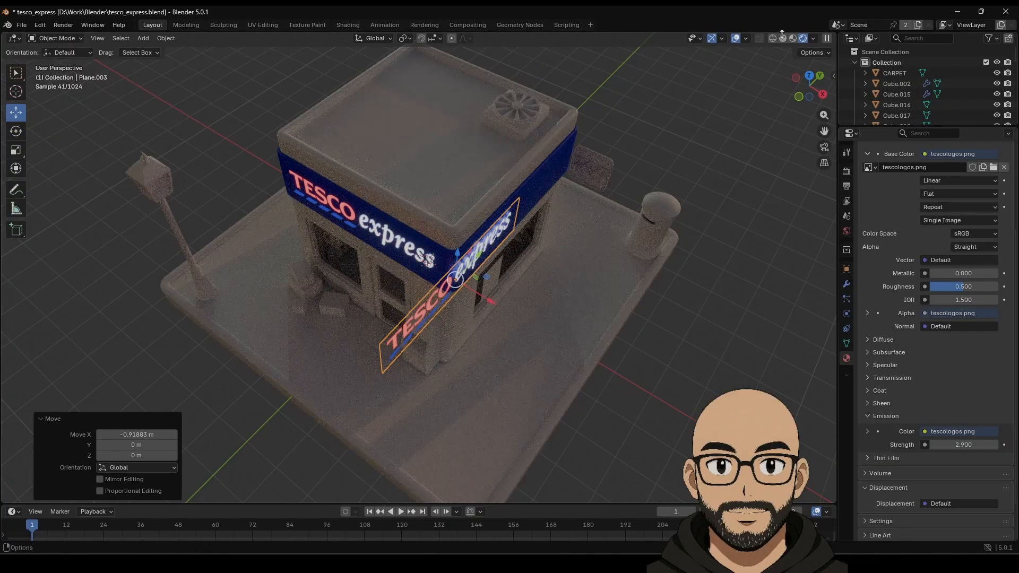
Step: In Solid shading, move the duplicated logo about 2.2 m and then 0.25 m along Y to line it up with the side fascia
{"action": "key", "text": "z"}
{"action": "left_click", "coordinate": [654, 273]}
{"action": "middle_click_drag", "start_coordinate": [654, 269], "coordinate": [465, 304]}
{"action": "left_click_drag", "start_coordinate": [379, 197], "coordinate": [467, 206]}
{"action": "middle_click_drag", "start_coordinate": [467, 206], "coordinate": [486, 264]}
{"action": "scroll", "coordinate": [604, 245], "scroll_direction": "up", "scroll_amount": 2}
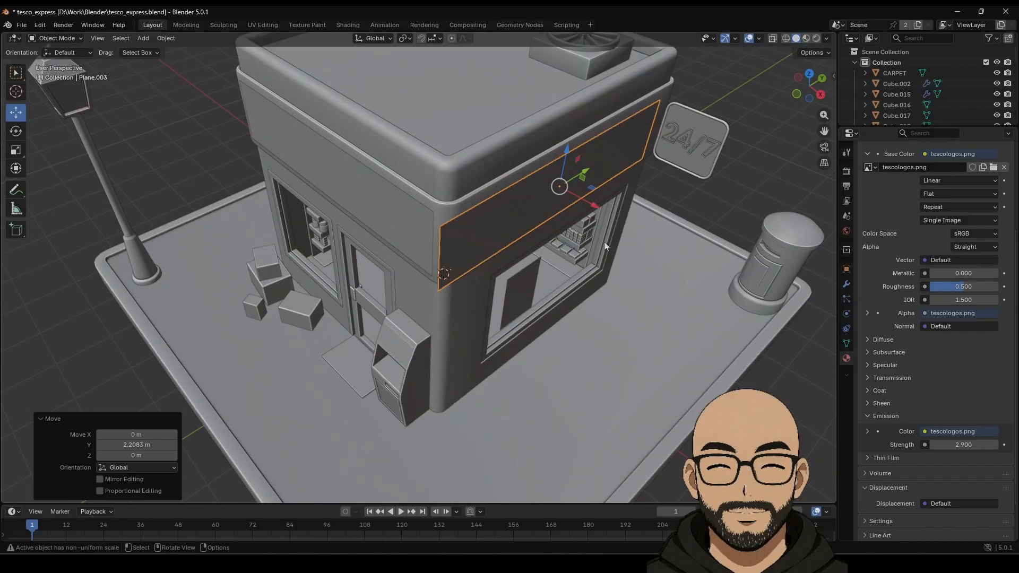
{"action": "middle_click_drag", "start_coordinate": [623, 225], "coordinate": [532, 313], "text": "shift"}
{"action": "left_click_drag", "start_coordinate": [500, 256], "coordinate": [514, 250]}
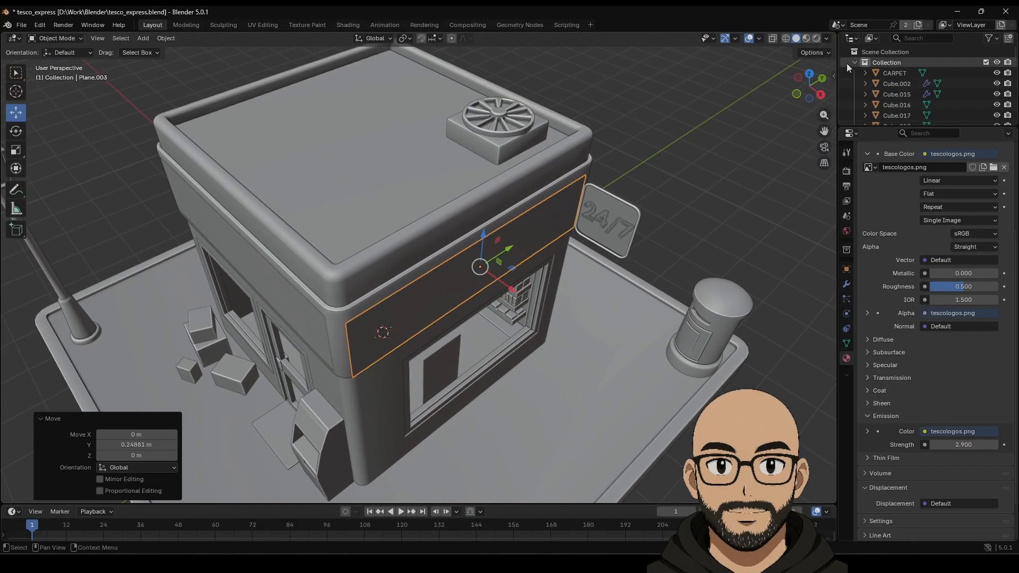
Step: In Material Preview shading, move the side logo about -0.04 m along X so it sits closer to the fascia
{"action": "left_click", "coordinate": [805, 39]}
{"action": "mouse_move", "coordinate": [502, 367]}
{"action": "middle_mouse_down"}
{"action": "mouse_move", "coordinate": [482, 337]}
{"action": "mouse_move", "coordinate": [507, 232]}
{"action": "middle_mouse_up"}
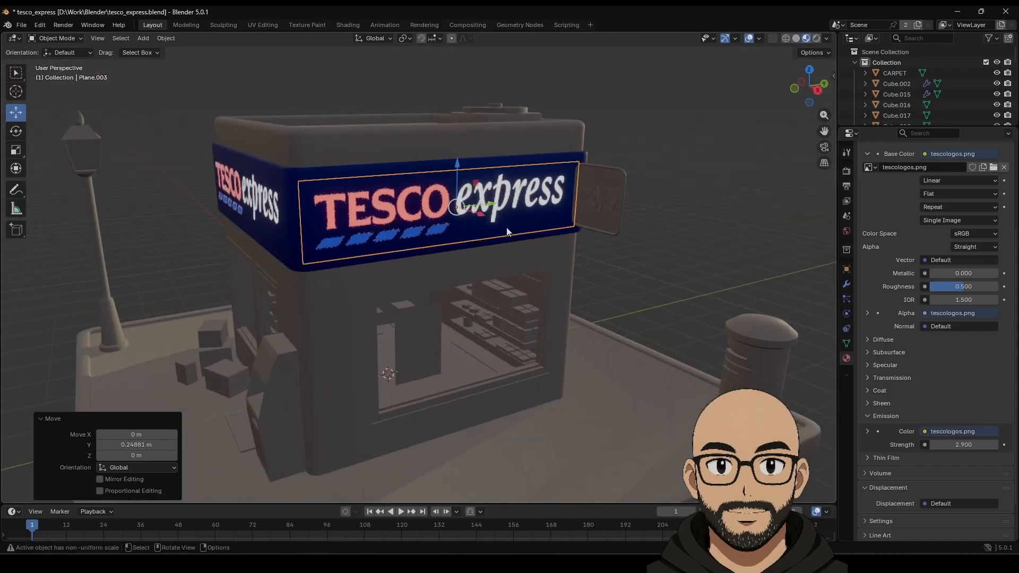
{"action": "mouse_move", "coordinate": [480, 217]}
{"action": "left_mouse_down"}
{"action": "mouse_move", "coordinate": [468, 207]}
{"action": "mouse_move", "coordinate": [477, 206]}
{"action": "left_mouse_up"}
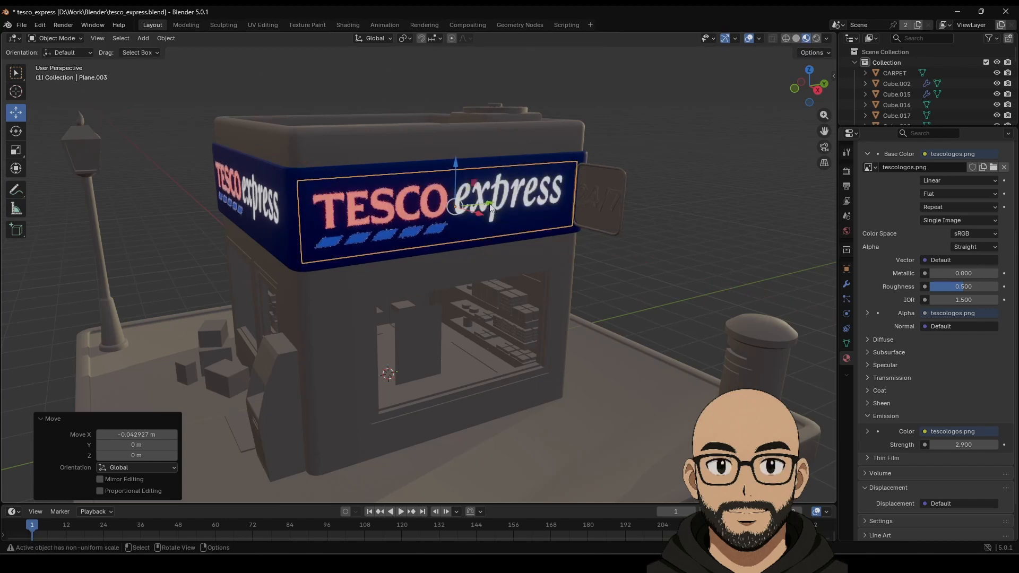
{"action": "middle_click_drag", "start_coordinate": [508, 239], "coordinate": [426, 230]}
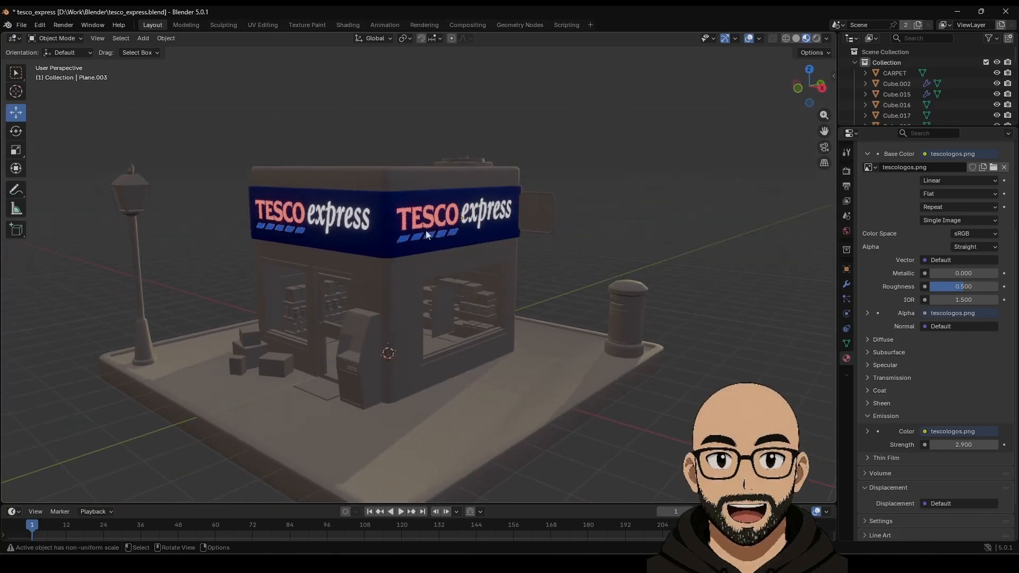
Step: Return the viewport to Rendered shading and enable Denoise for Cycles viewport sampling
{"action": "left_click", "coordinate": [817, 39]}
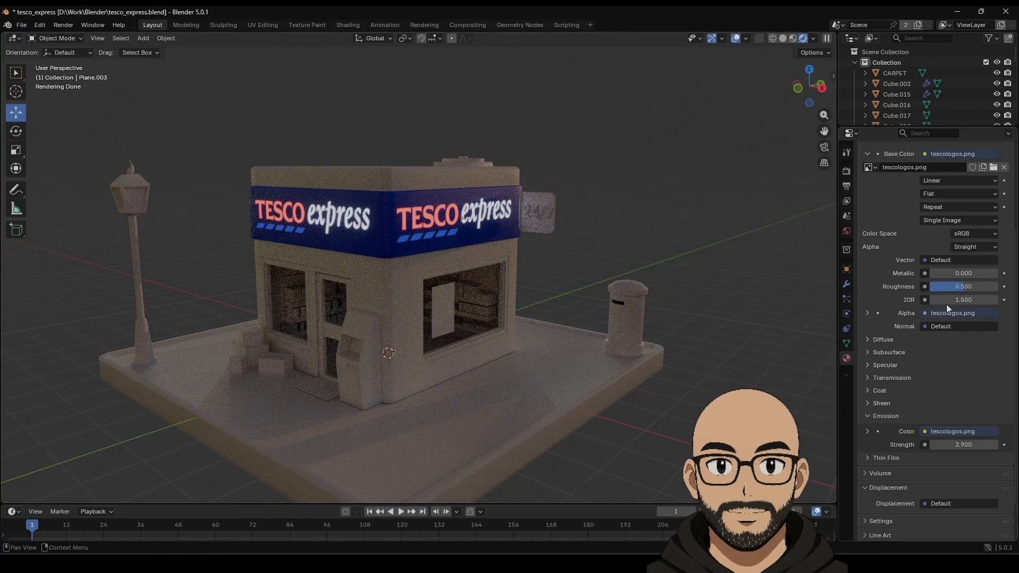
{"action": "left_click", "coordinate": [846, 171]}
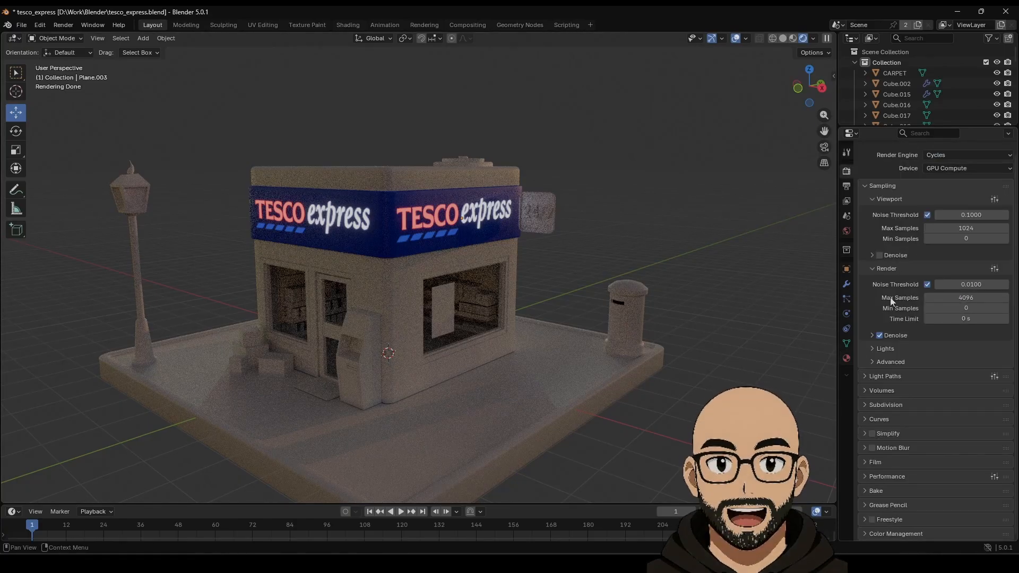
{"action": "left_click", "coordinate": [880, 255]}
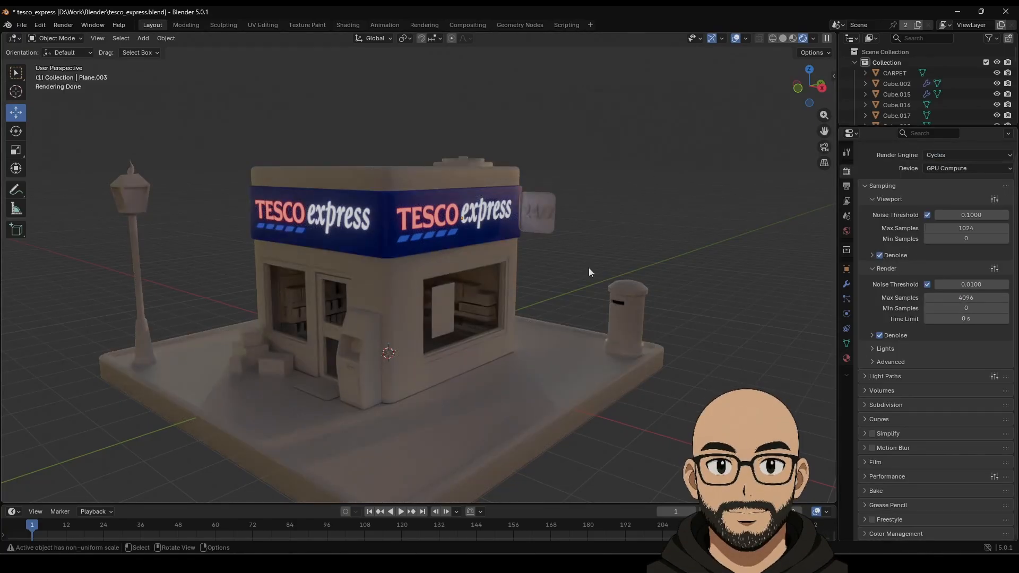
{"action": "mouse_move", "coordinate": [399, 301]}
{"action": "middle_mouse_down"}
{"action": "mouse_move", "coordinate": [398, 327]}
{"action": "mouse_move", "coordinate": [406, 293]}
{"action": "middle_mouse_up"}
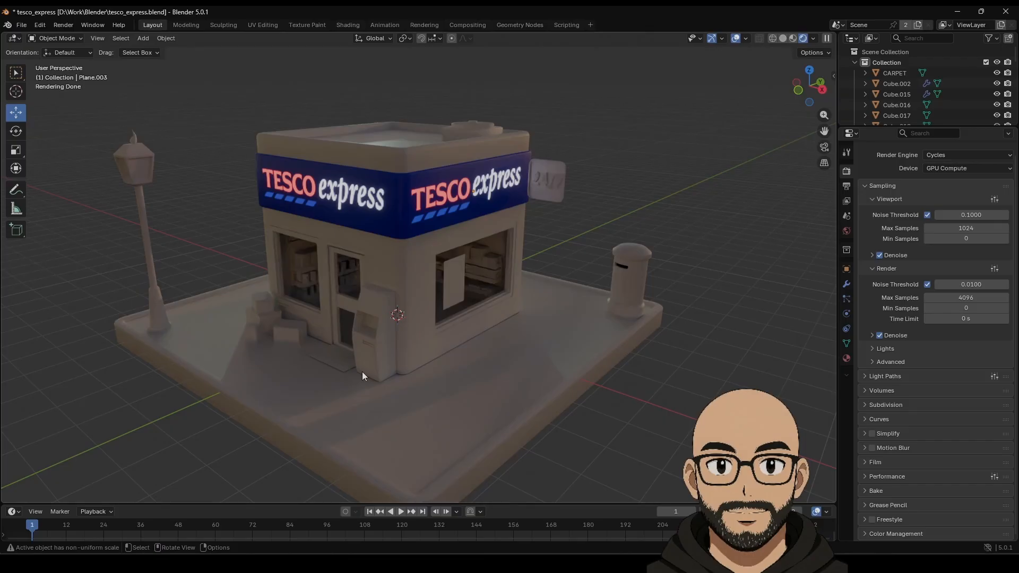
Step: Tint the shop building material's base color from neutral grey to a soft, low-saturation warm pinkish beige
{"action": "left_click", "coordinate": [416, 321]}
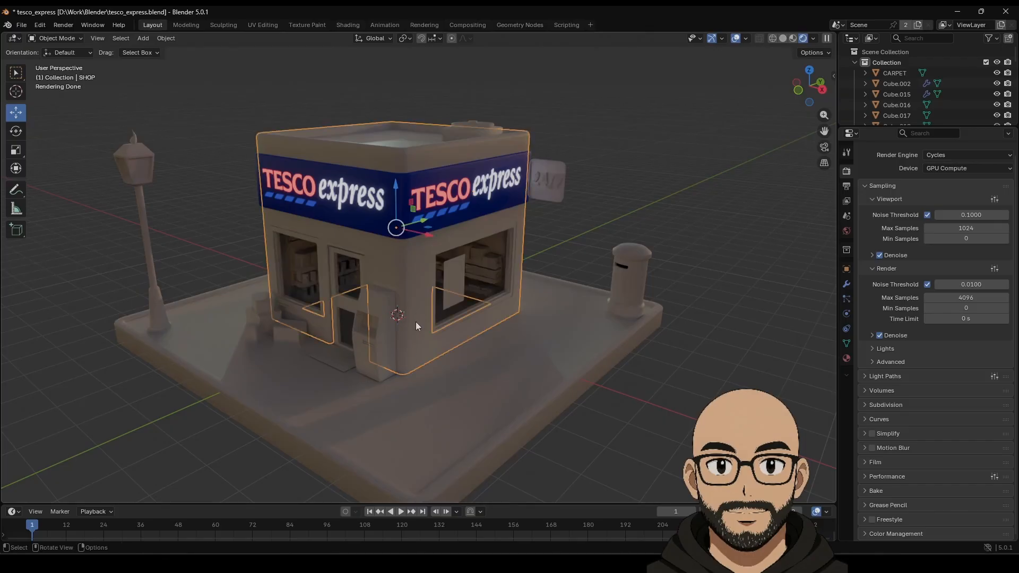
{"action": "left_click", "coordinate": [845, 359]}
{"action": "left_click", "coordinate": [951, 268]}
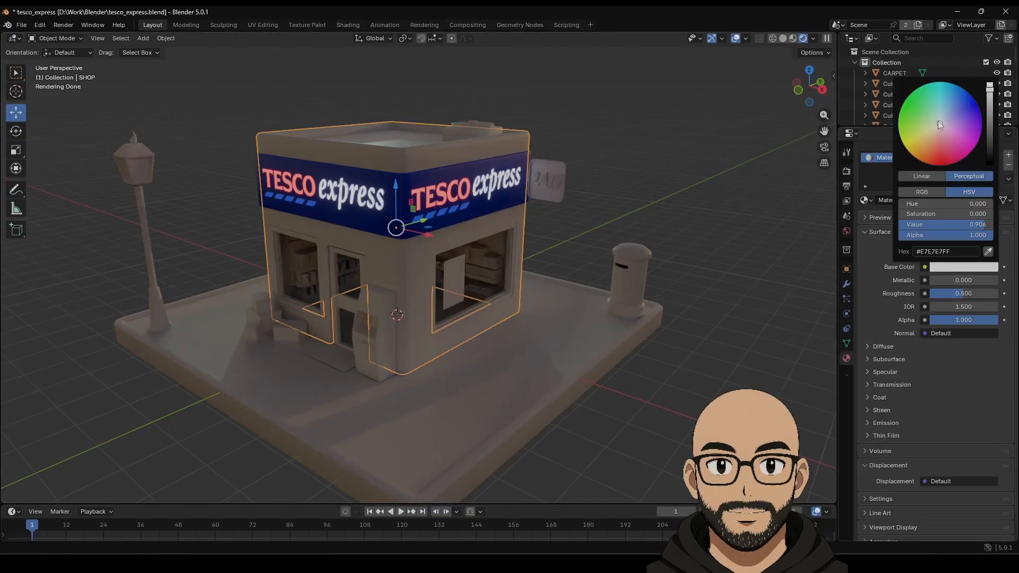
{"action": "left_click_drag", "start_coordinate": [937, 121], "coordinate": [938, 130]}
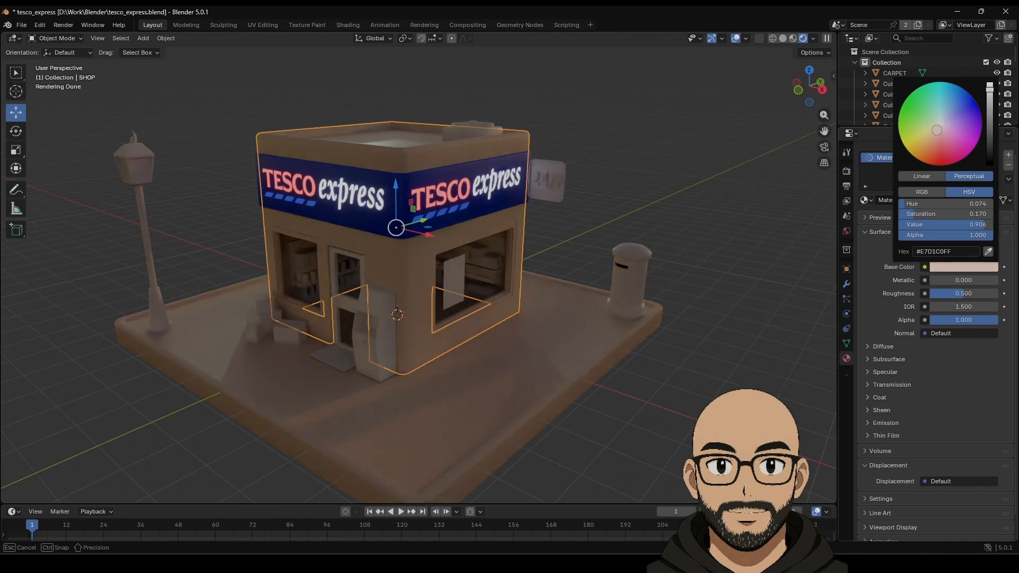
{"action": "left_click_drag", "start_coordinate": [937, 130], "coordinate": [937, 132]}
{"action": "left_click_drag", "start_coordinate": [932, 215], "coordinate": [924, 214]}
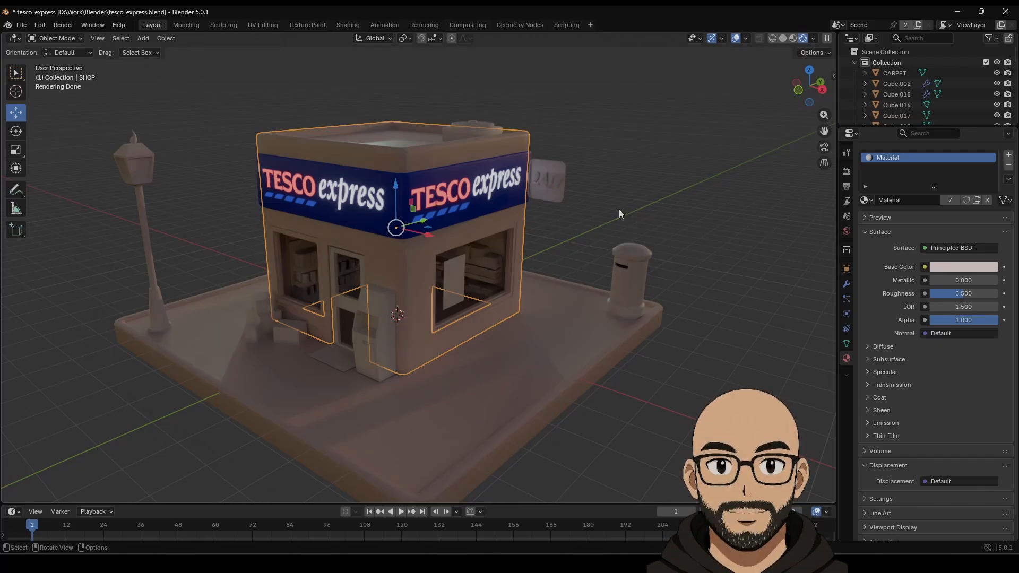
Step: Replace the ground slab's shared material with a new one and darken its base color to dark grey
{"action": "left_click", "coordinate": [501, 367]}
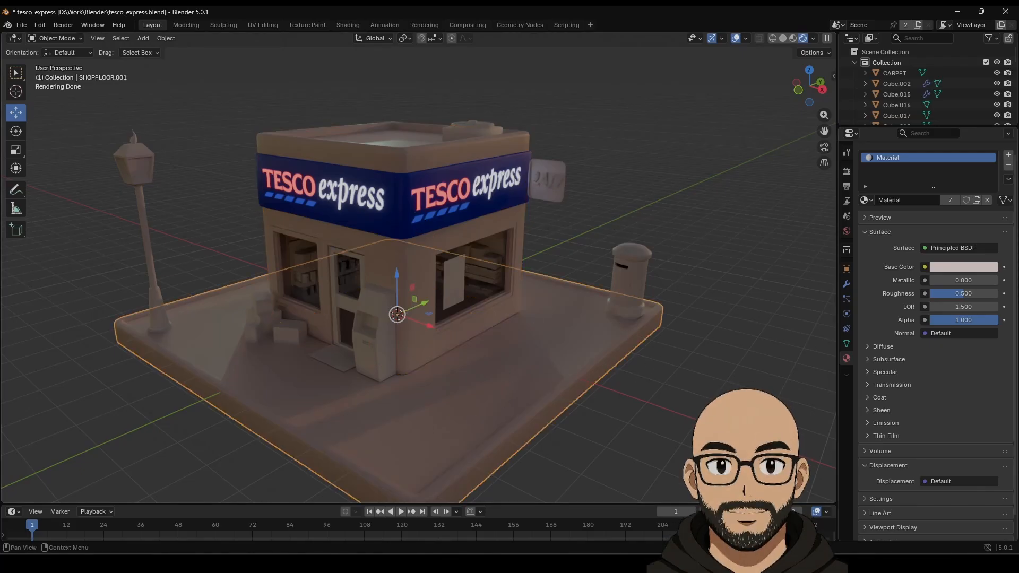
{"action": "left_click", "coordinate": [1008, 165]}
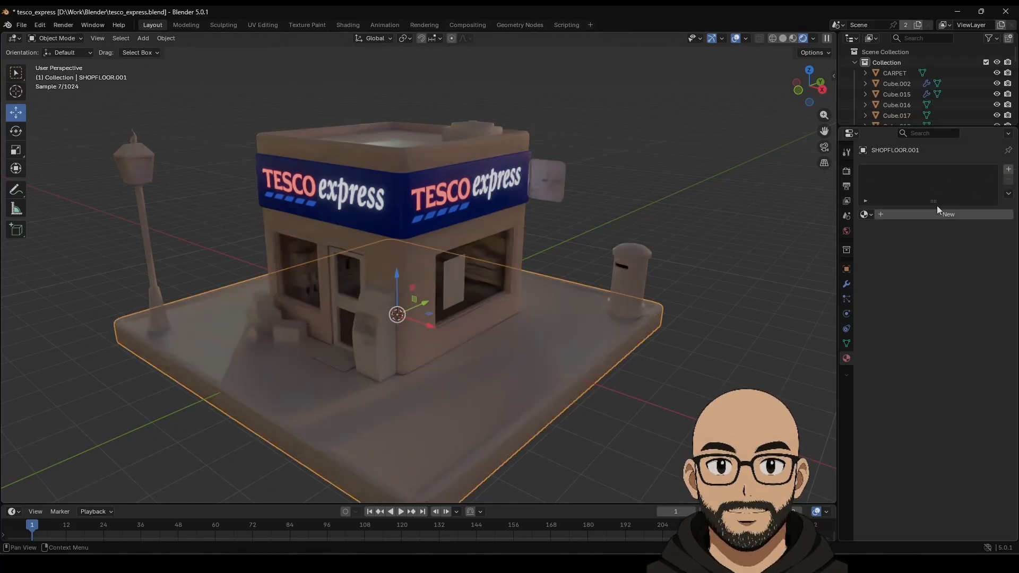
{"action": "left_click", "coordinate": [937, 214]}
{"action": "left_click", "coordinate": [944, 282]}
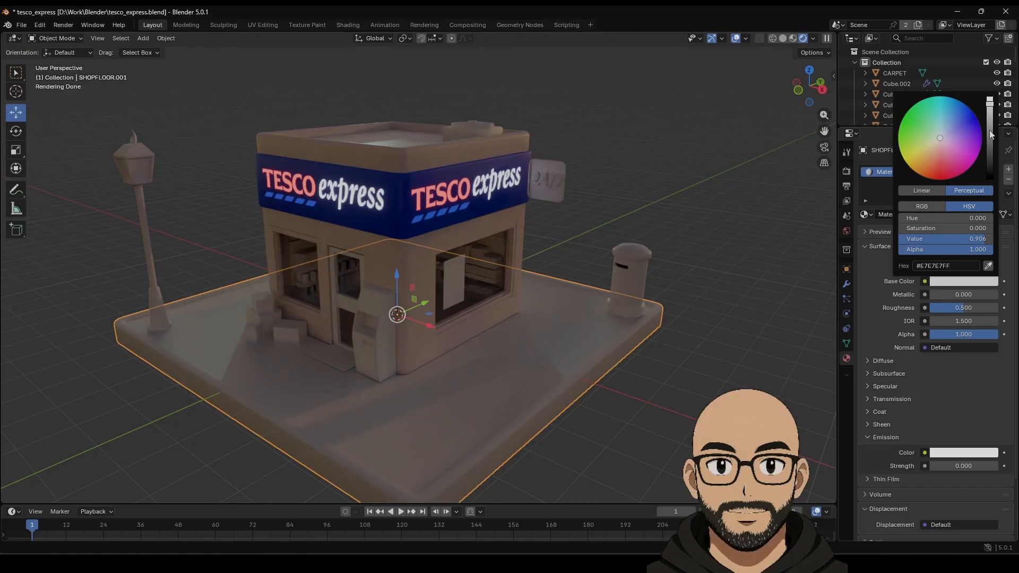
{"action": "left_click_drag", "start_coordinate": [991, 134], "coordinate": [990, 148]}
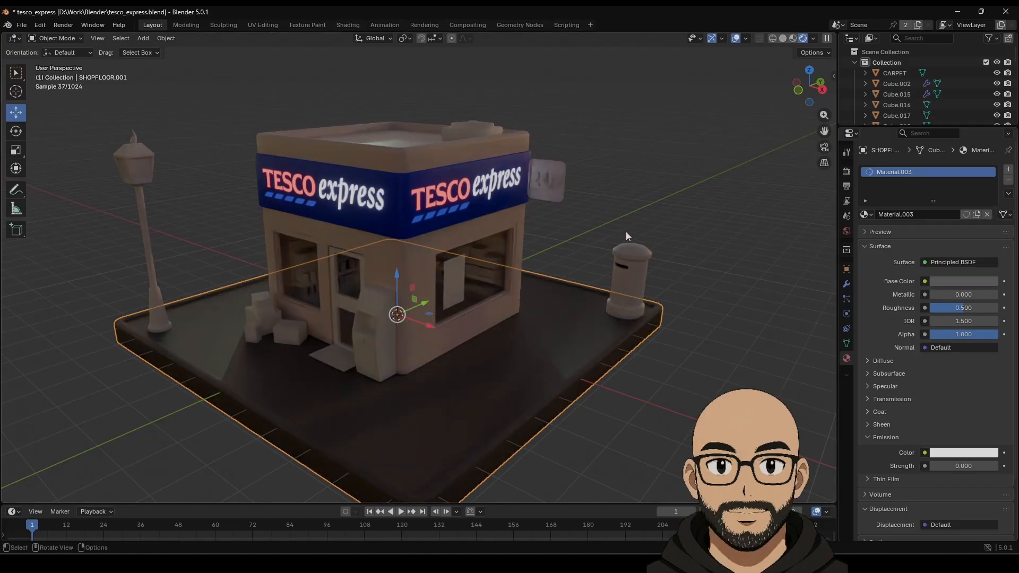
Step: Give the post box its own new material with a saturated red base color
{"action": "left_click", "coordinate": [634, 294]}
{"action": "left_click", "coordinate": [934, 218]}
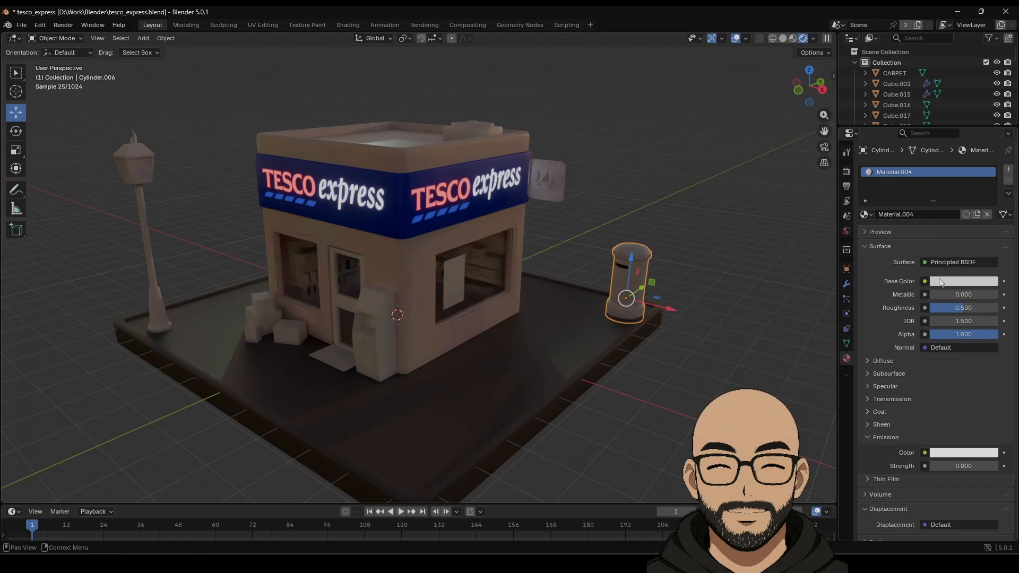
{"action": "left_click", "coordinate": [960, 282]}
{"action": "left_click_drag", "start_coordinate": [935, 173], "coordinate": [937, 177]}
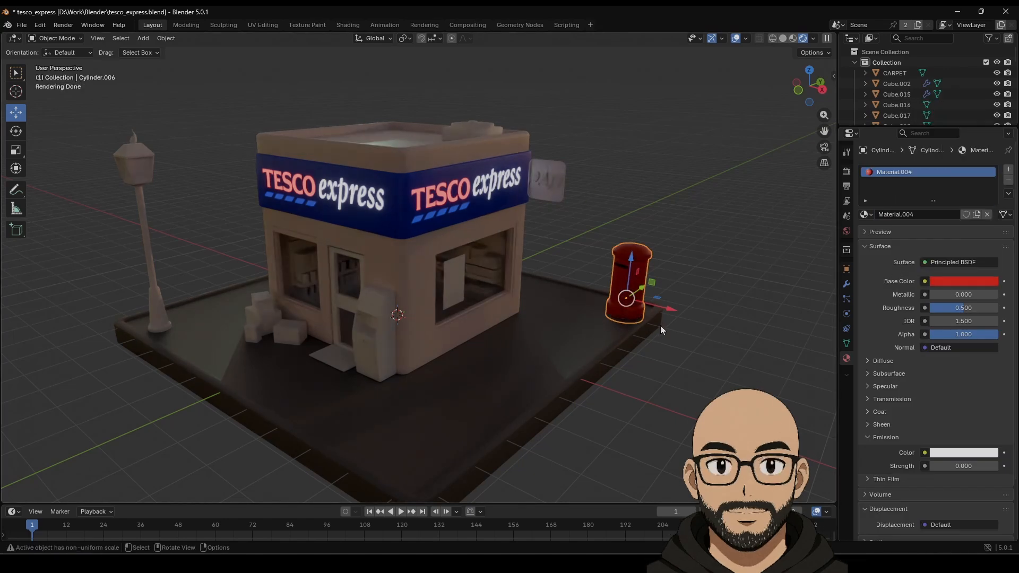
Step: In Edit Mode, select the post box's lower base ring faces and assign them a new near-black material with base color #222222
{"action": "middle_click_drag", "start_coordinate": [660, 326], "coordinate": [584, 299], "text": "shift"}
{"action": "scroll", "coordinate": [588, 309], "scroll_direction": "up", "scroll_amount": 3}
{"action": "scroll", "coordinate": [711, 303], "scroll_direction": "up", "scroll_amount": 3}
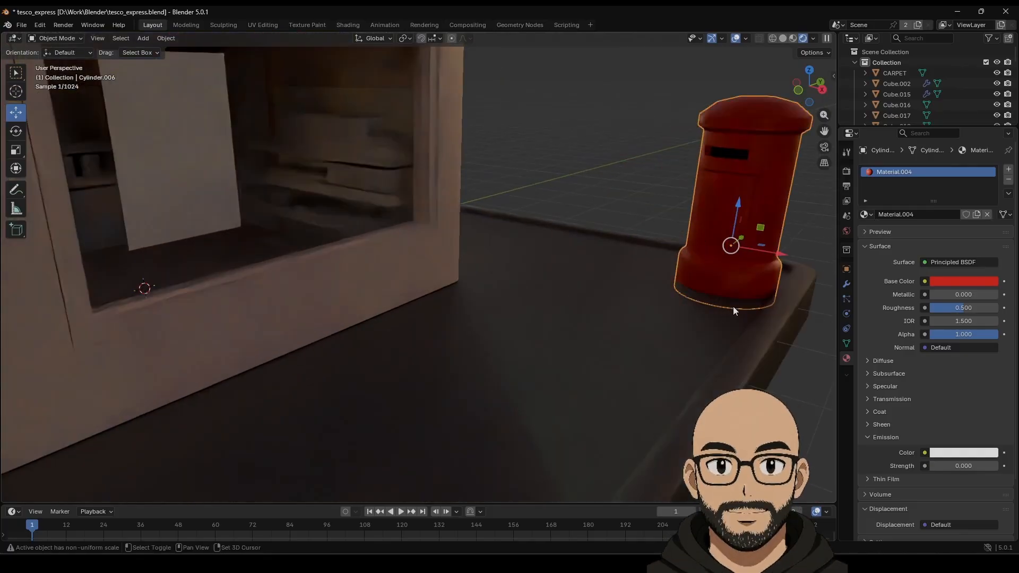
{"action": "middle_click_drag", "start_coordinate": [734, 310], "coordinate": [668, 299]}
{"action": "key", "text": "Tab"}
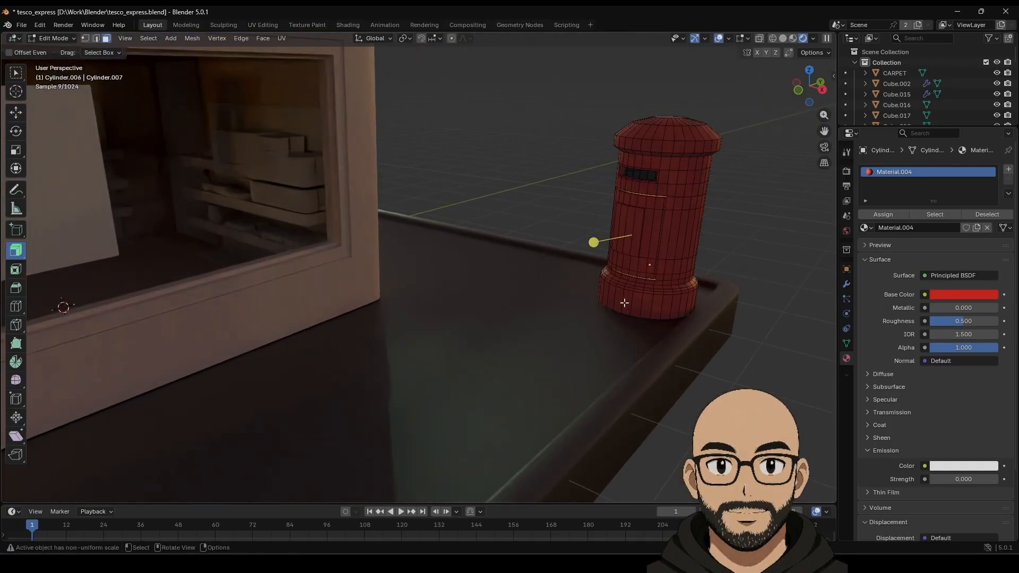
{"action": "left_click", "coordinate": [639, 304]}
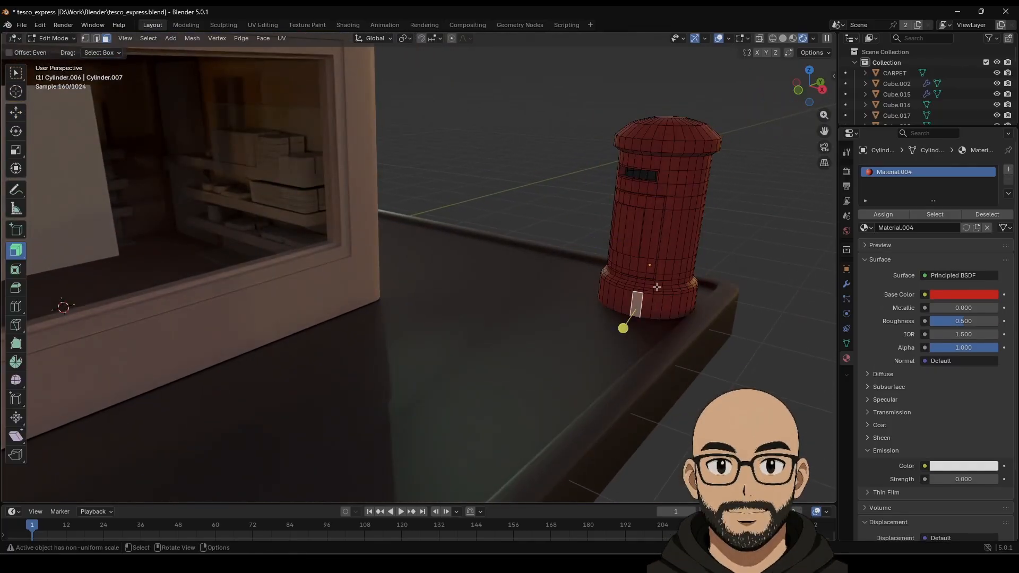
{"action": "left_click", "coordinate": [655, 287], "text": "alt"}
{"action": "key", "text": "ctrl+KP_Add"}
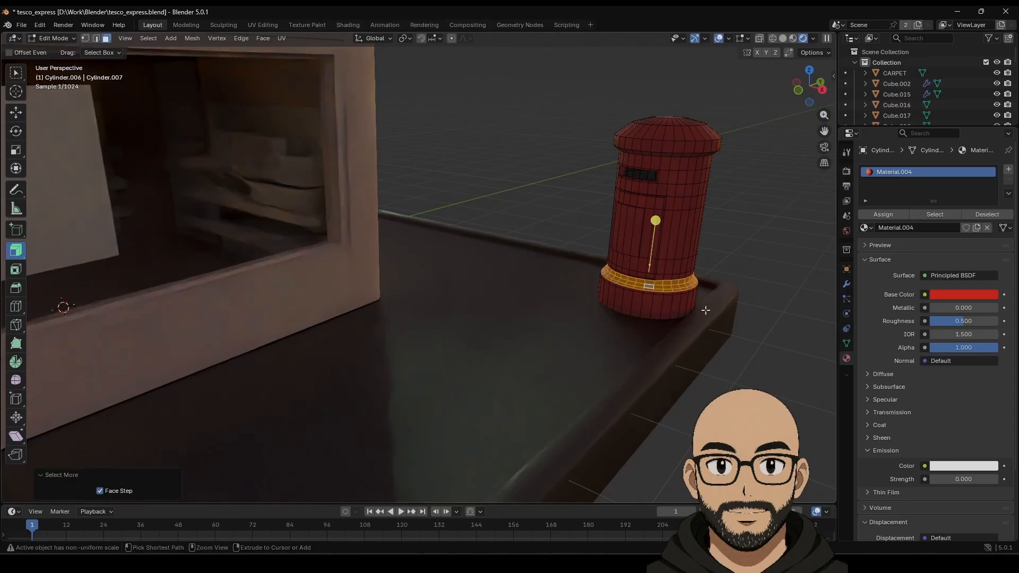
{"action": "left_click", "coordinate": [644, 323]}
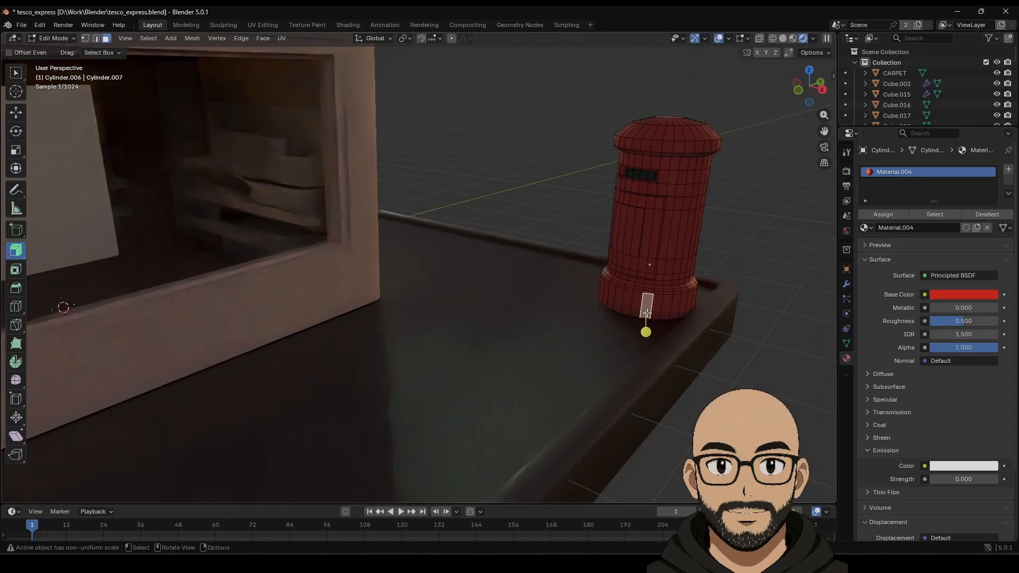
{"action": "left_click", "coordinate": [633, 315], "text": "alt"}
{"action": "key", "text": "ctrl+KP_Add"}
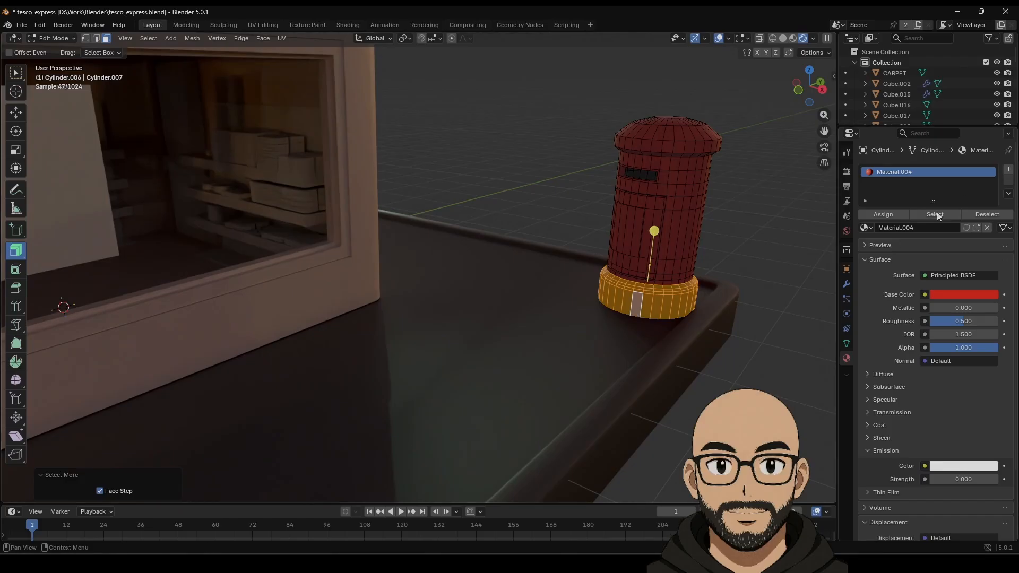
{"action": "left_click", "coordinate": [1009, 170]}
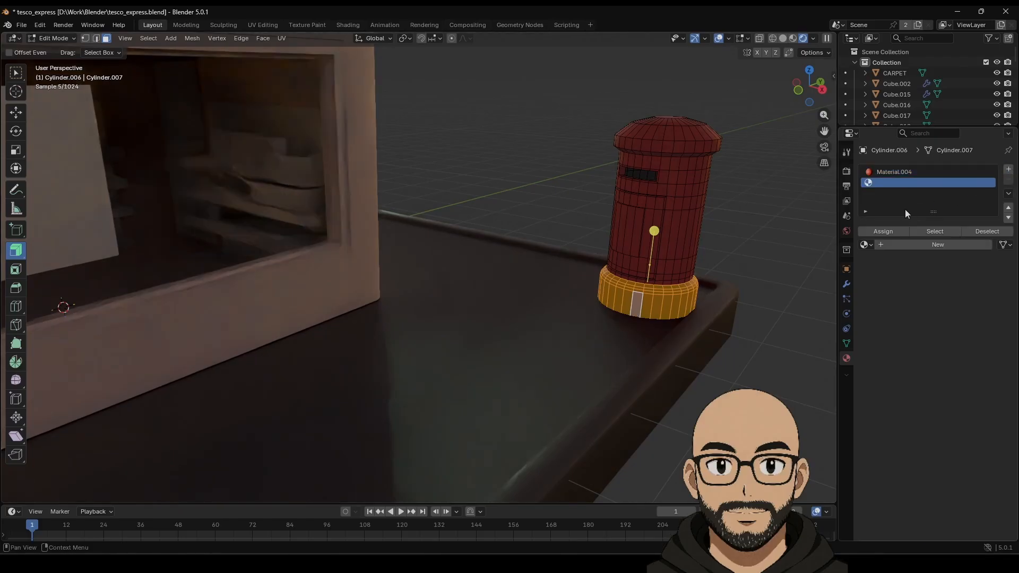
{"action": "left_click", "coordinate": [902, 245]}
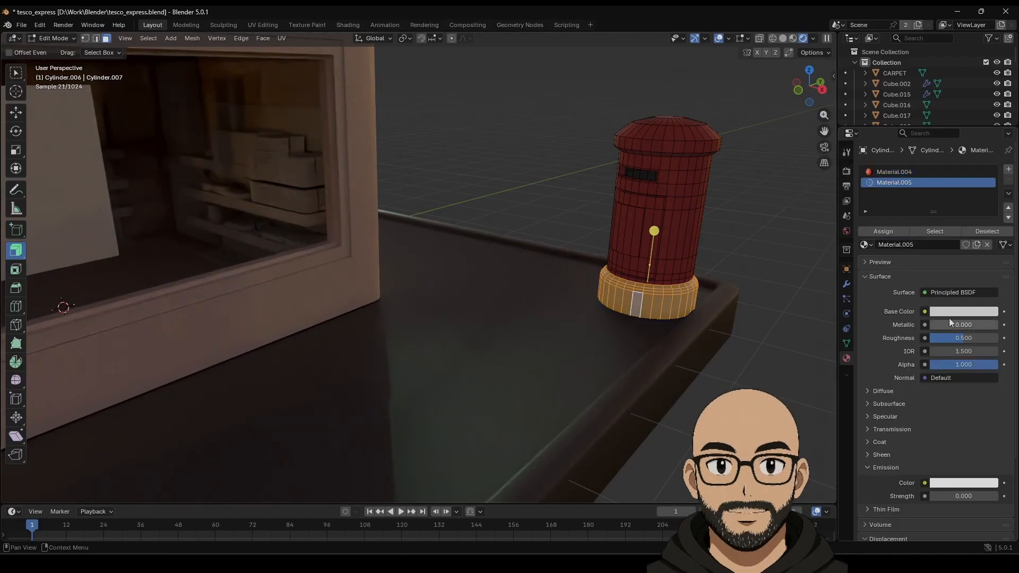
{"action": "left_click", "coordinate": [947, 313]}
{"action": "left_click_drag", "start_coordinate": [990, 182], "coordinate": [989, 199]}
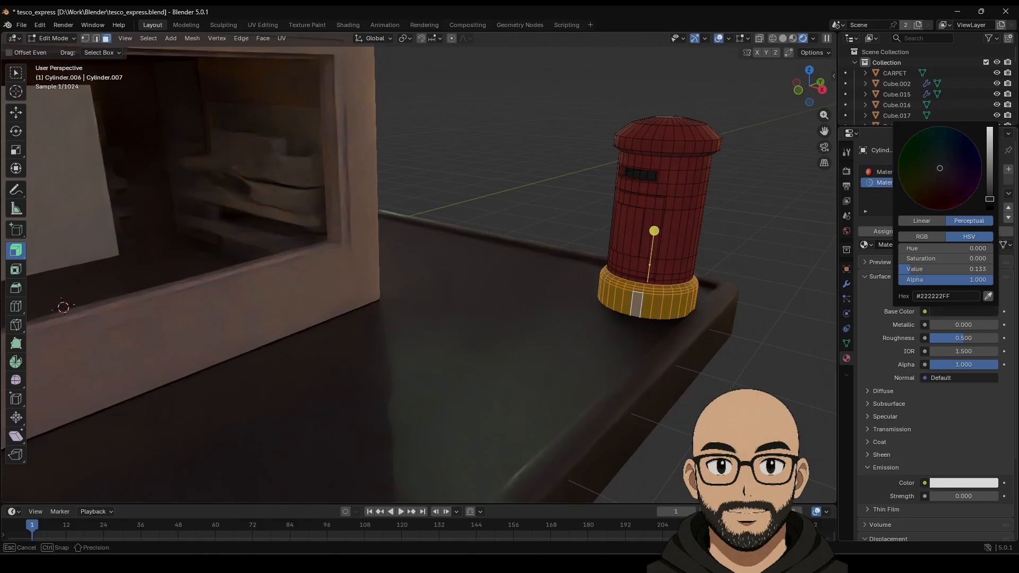
{"action": "key", "text": "Tab"}
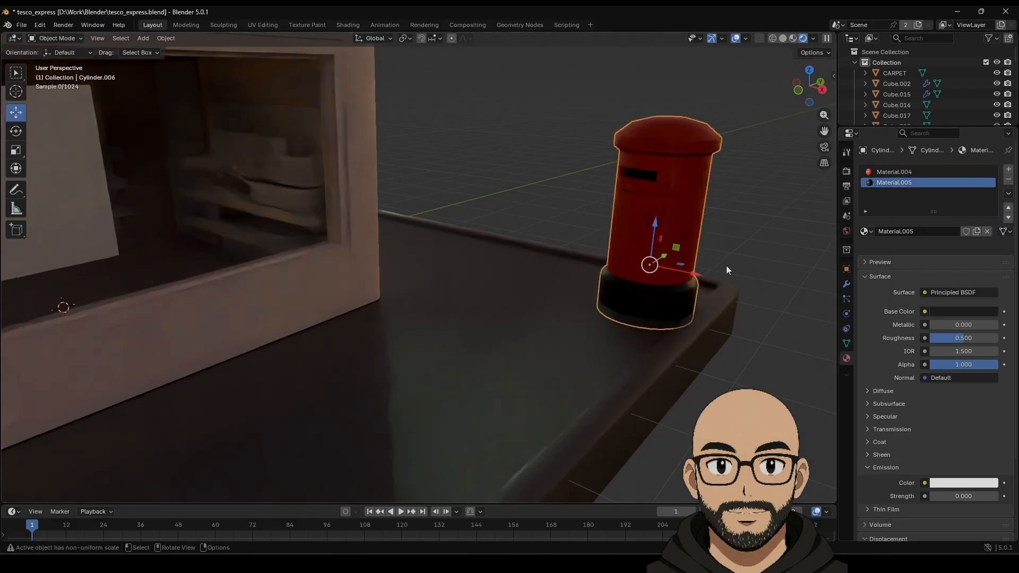
Step: Select the four adjacent label panel faces on the post box's front and add a new material in a third slot
{"action": "scroll", "coordinate": [669, 276], "scroll_direction": "down", "scroll_amount": 3}
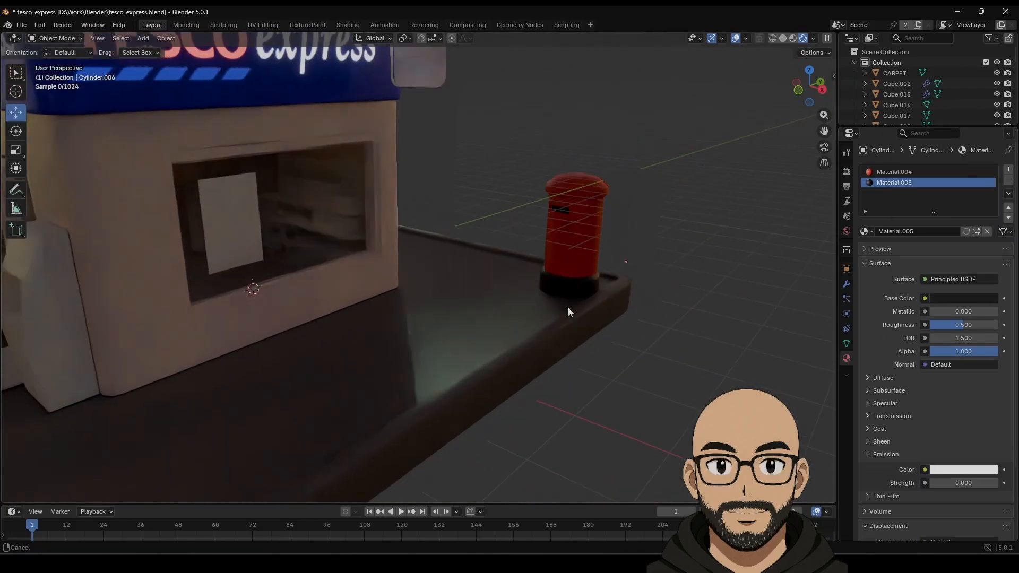
{"action": "middle_click_drag", "start_coordinate": [568, 307], "coordinate": [631, 309], "text": "shift"}
{"action": "left_click", "coordinate": [625, 249]}
{"action": "scroll", "coordinate": [663, 270], "scroll_direction": "up", "scroll_amount": 3}
{"action": "key", "text": "Tab"}
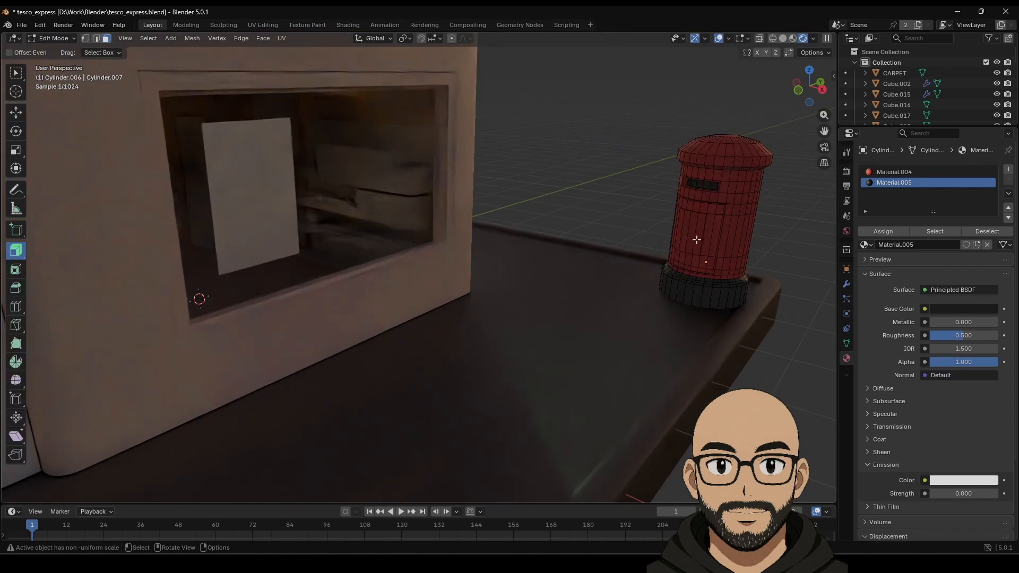
{"action": "left_click", "coordinate": [691, 240]}
{"action": "key", "text": "KP_Decimal"}
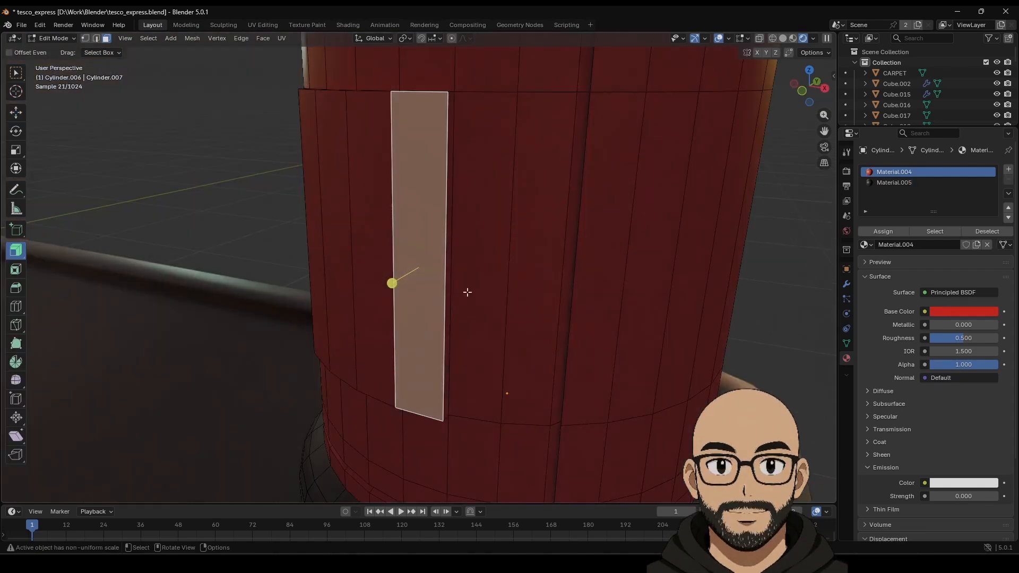
{"action": "middle_click_drag", "start_coordinate": [467, 291], "coordinate": [284, 278]}
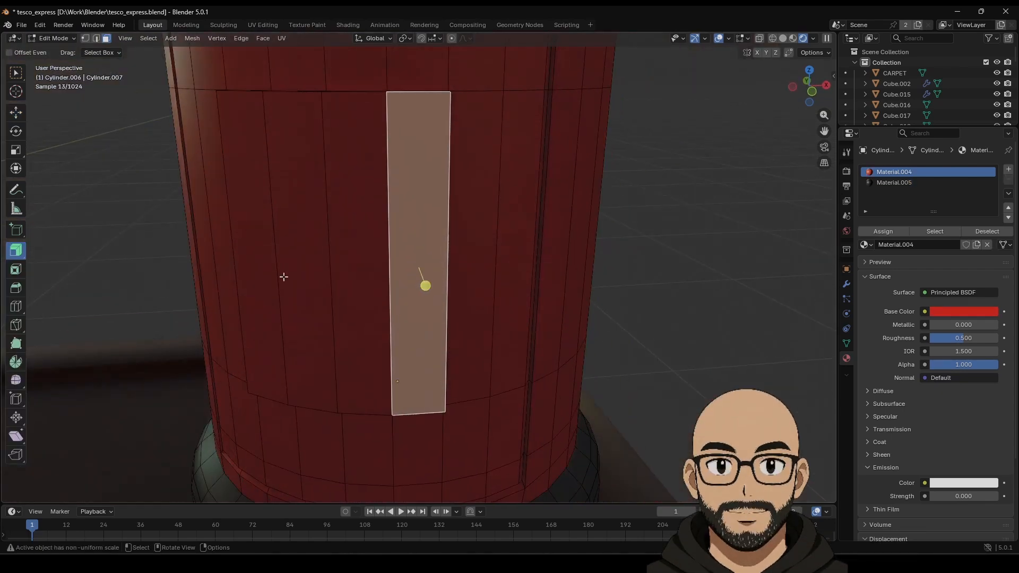
{"action": "left_click", "coordinate": [271, 278], "text": "shift"}
{"action": "left_click", "coordinate": [311, 305], "text": "shift"}
{"action": "left_click", "coordinate": [346, 329], "text": "shift"}
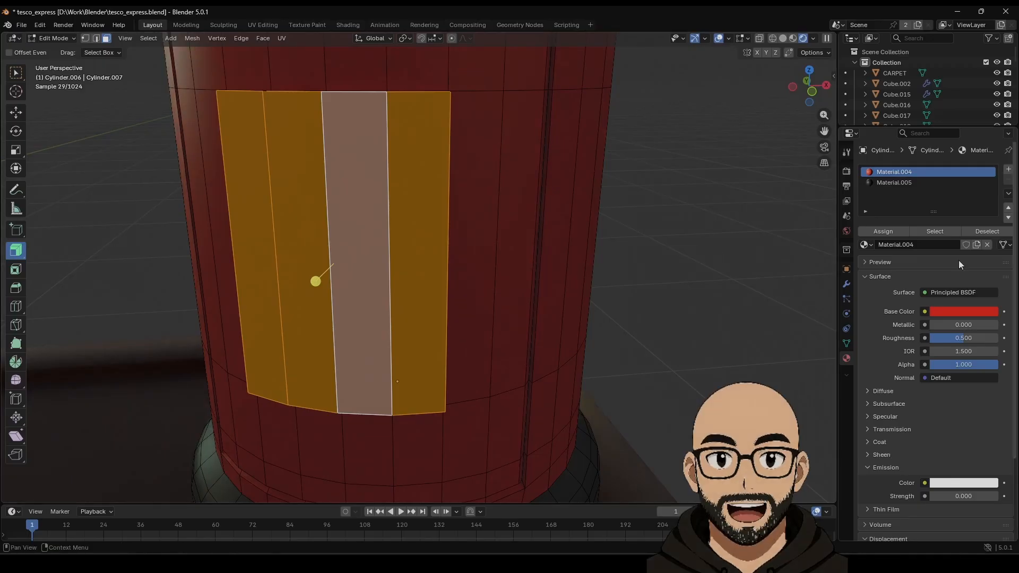
{"action": "left_click", "coordinate": [1008, 169]}
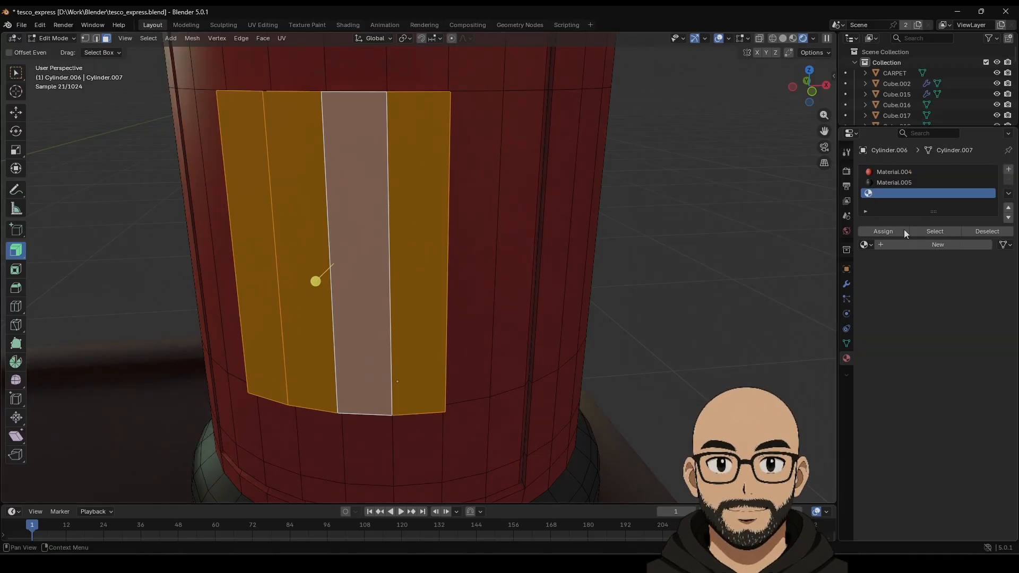
{"action": "left_click", "coordinate": [897, 245]}
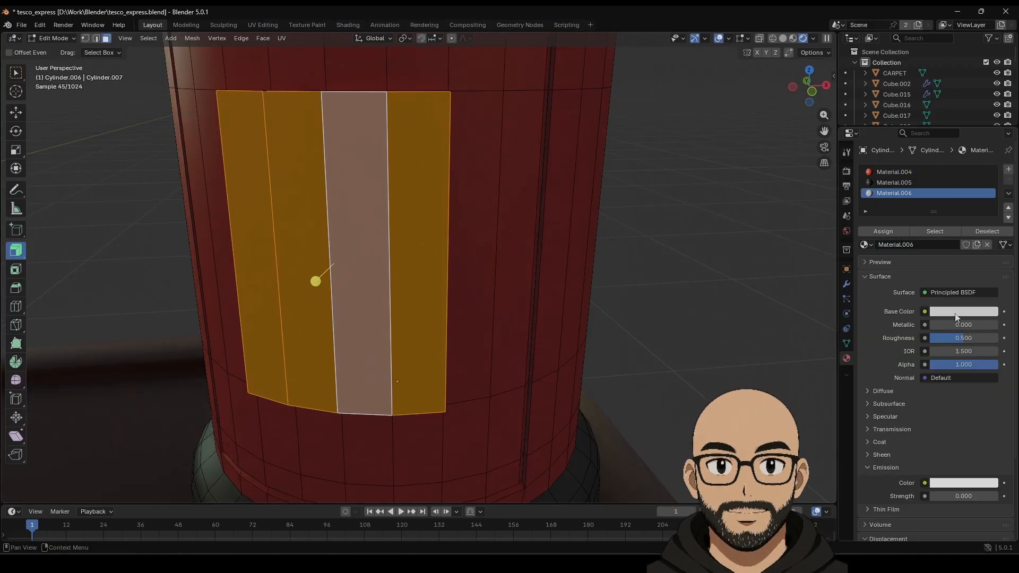
{"action": "left_click_drag", "start_coordinate": [950, 344], "coordinate": [948, 344]}
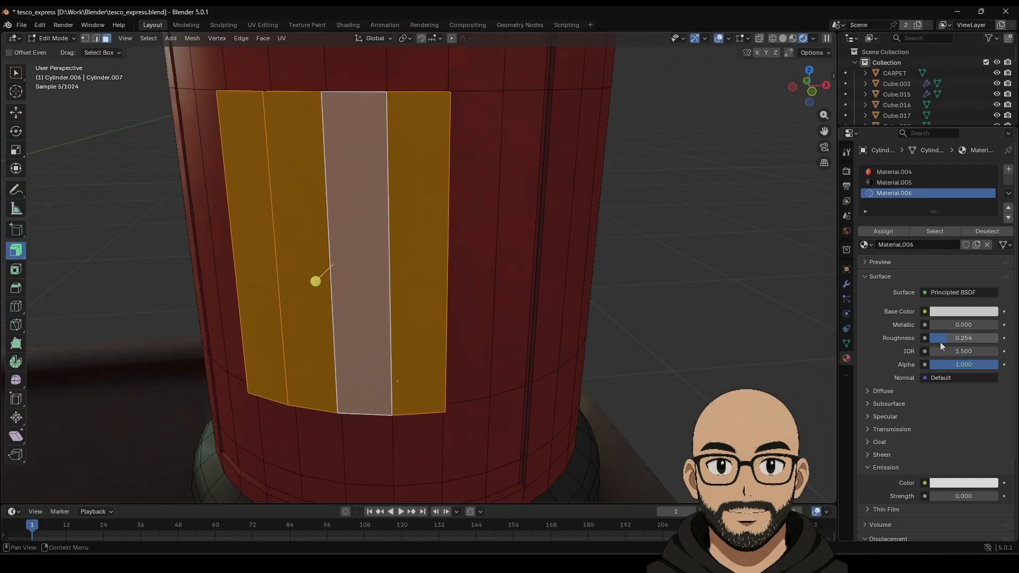
{"action": "left_click", "coordinate": [637, 332]}
{"action": "key", "text": "Tab"}
{"action": "key", "text": "ctrl+z"}
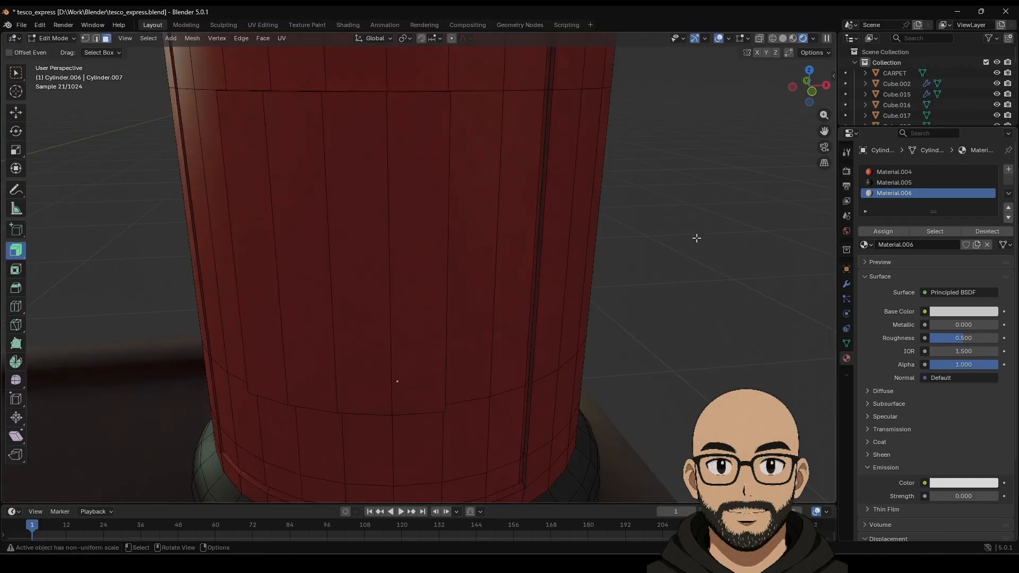
{"action": "key", "text": "ctrl+z"}
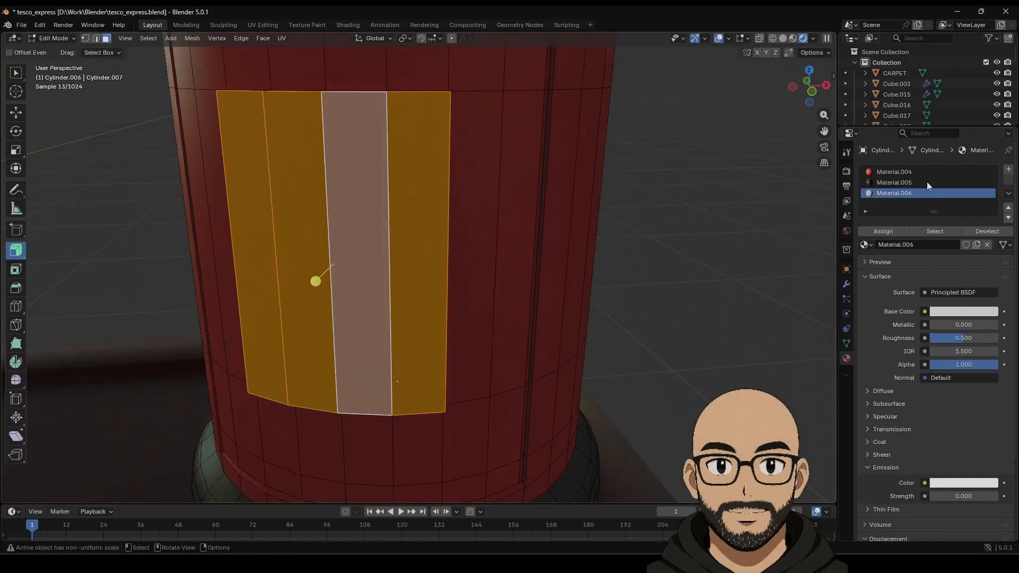
Step: Assign the new default light grey material to the post box's selected label faces and return to Object Mode
{"action": "left_click", "coordinate": [883, 231]}
{"action": "key", "text": "Tab"}
{"action": "scroll", "coordinate": [594, 346], "scroll_direction": "down", "scroll_amount": 3}
{"action": "scroll", "coordinate": [555, 353], "scroll_direction": "down", "scroll_amount": 6}
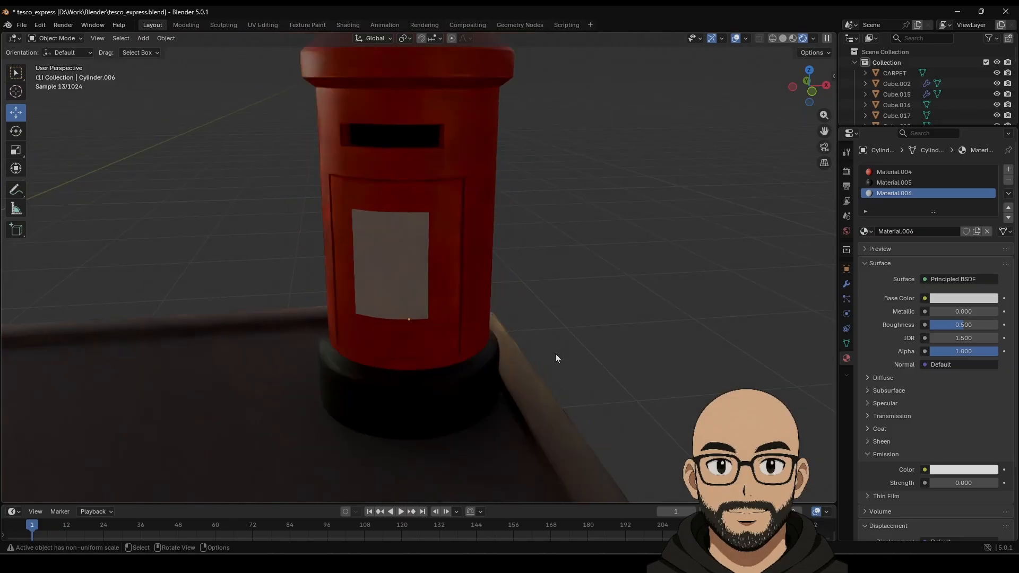
Step: Give the 24/7 sign's outline text a new material with a saturated red base color, #E7002F
{"action": "middle_click_drag", "start_coordinate": [555, 357], "coordinate": [471, 353]}
{"action": "scroll", "coordinate": [579, 334], "scroll_direction": "down", "scroll_amount": 2}
{"action": "scroll", "coordinate": [461, 354], "scroll_direction": "up", "scroll_amount": 2}
{"action": "scroll", "coordinate": [461, 351], "scroll_direction": "up", "scroll_amount": 2}
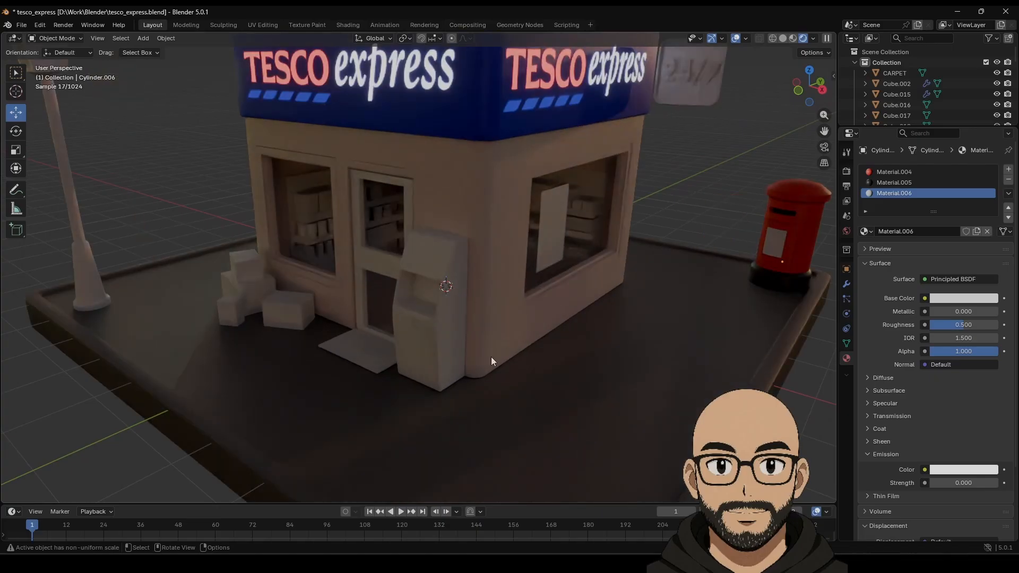
{"action": "scroll", "coordinate": [504, 292], "scroll_direction": "down", "scroll_amount": 2}
{"action": "scroll", "coordinate": [507, 295], "scroll_direction": "down", "scroll_amount": 2}
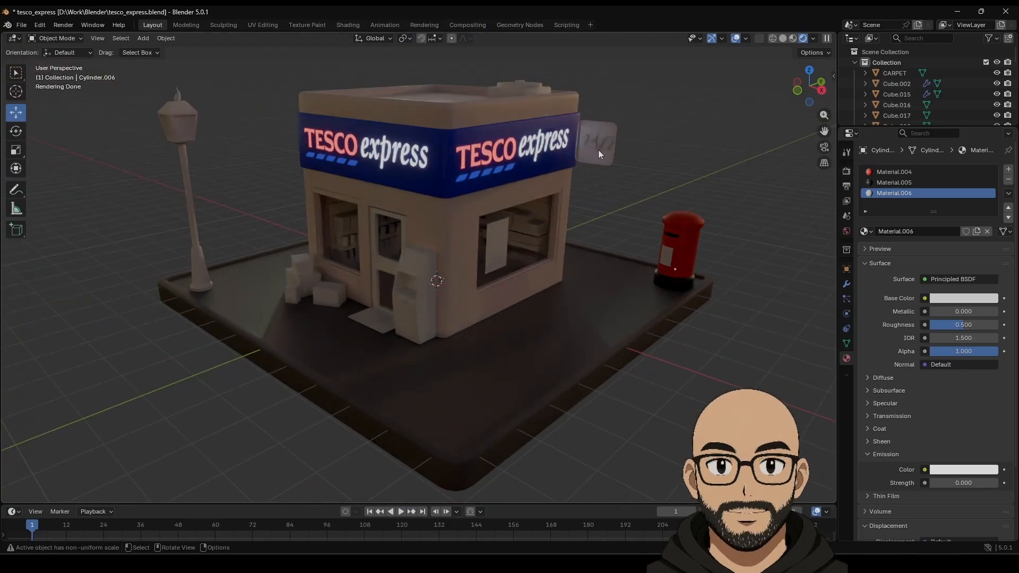
{"action": "scroll", "coordinate": [598, 149], "scroll_direction": "up", "scroll_amount": 3}
{"action": "middle_click_drag", "start_coordinate": [643, 148], "coordinate": [500, 267], "text": "shift"}
{"action": "scroll", "coordinate": [500, 266], "scroll_direction": "up", "scroll_amount": 2}
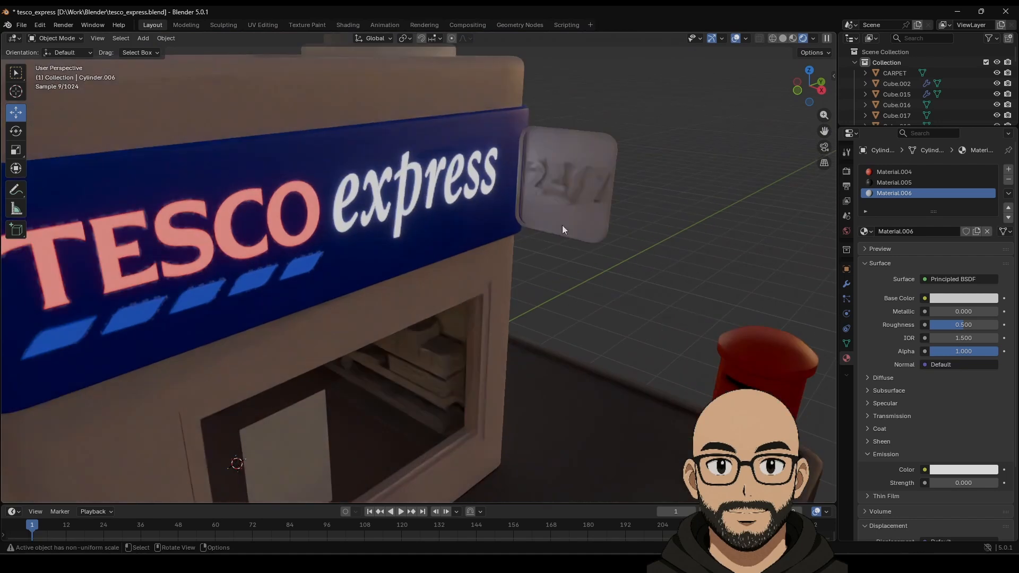
{"action": "left_click", "coordinate": [554, 194]}
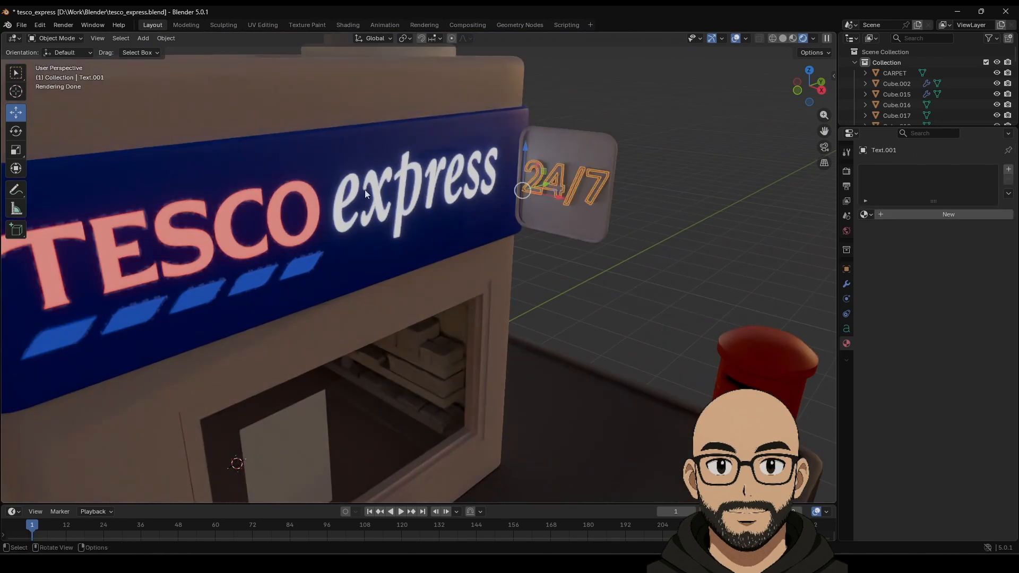
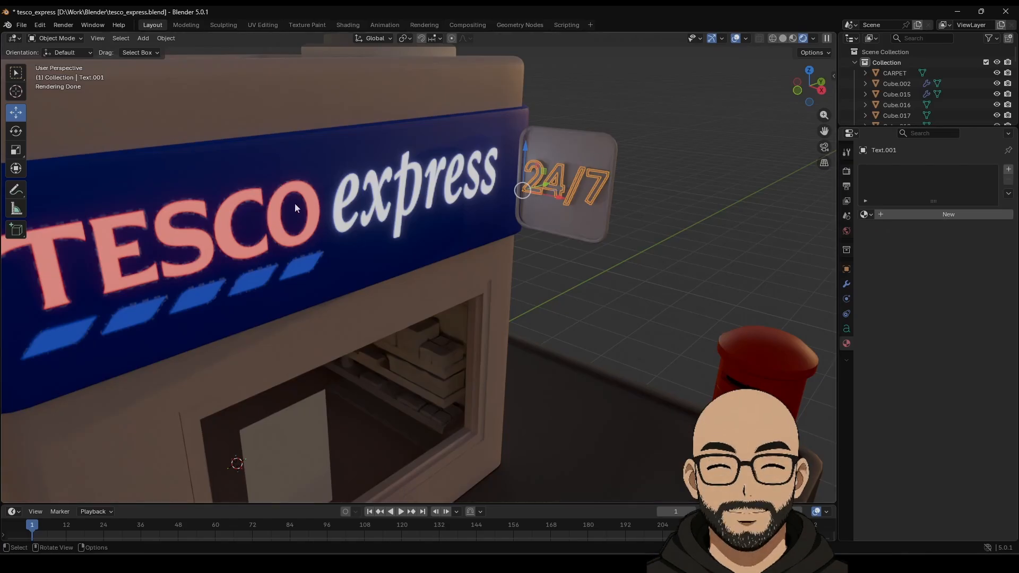
{"action": "left_click", "coordinate": [949, 214]}
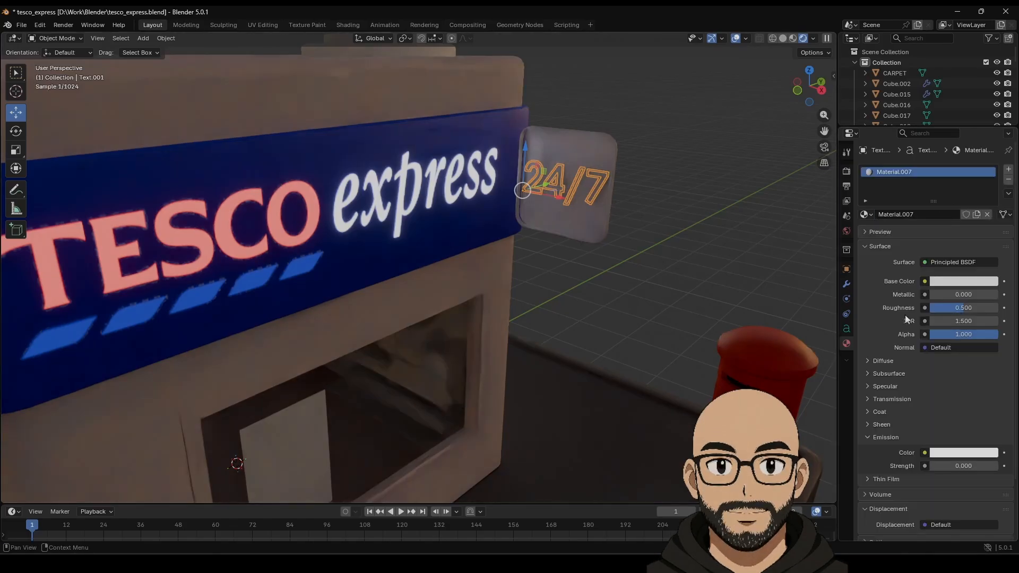
{"action": "left_click", "coordinate": [951, 275]}
{"action": "left_click", "coordinate": [963, 282]}
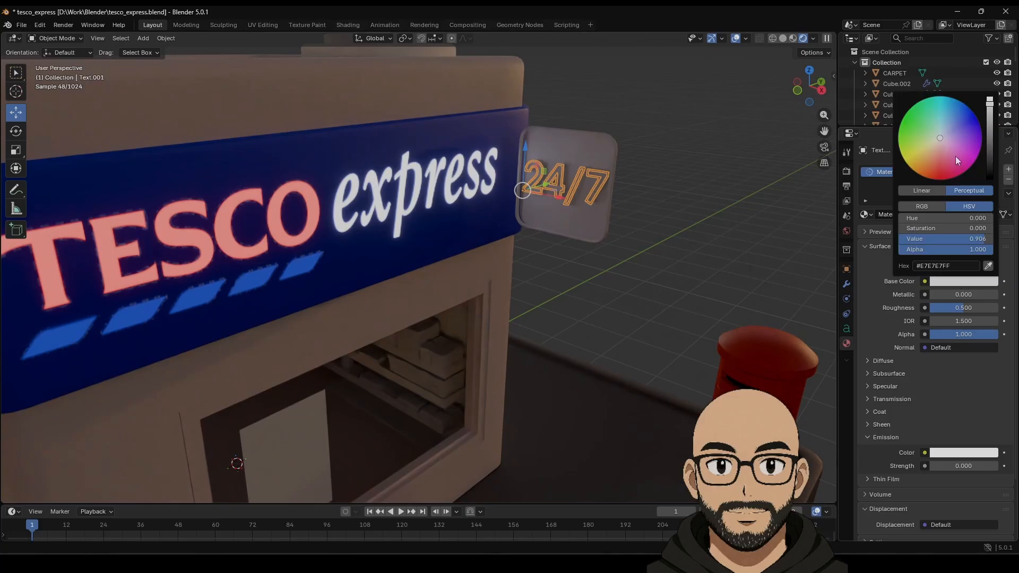
{"action": "left_click_drag", "start_coordinate": [956, 156], "coordinate": [943, 172]}
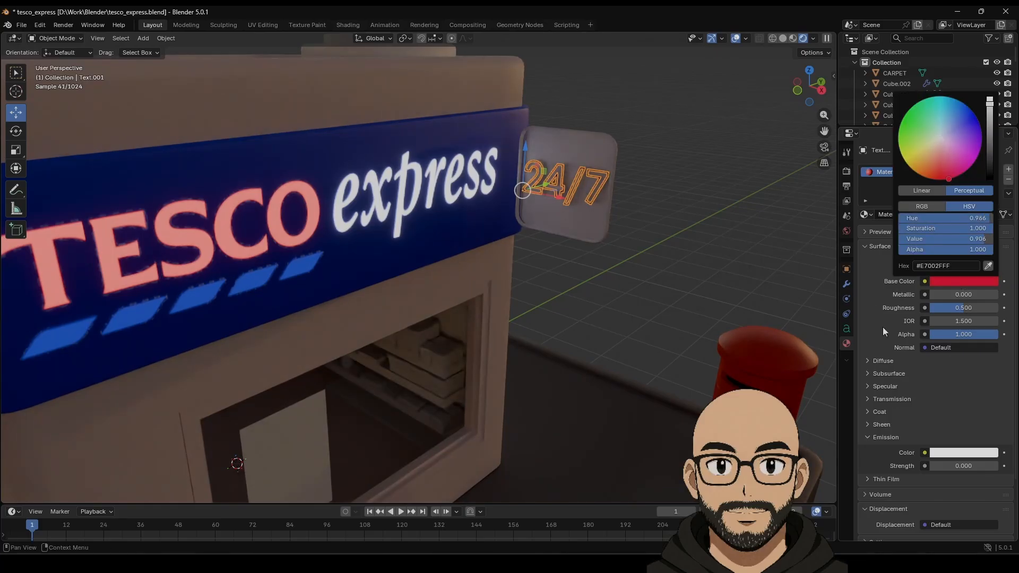
Step: Sample the outline text's red emission color from the storefront's Tesco sign and set the emission strength to 2.2
{"action": "scroll", "coordinate": [909, 371], "scroll_direction": "down", "scroll_amount": 3}
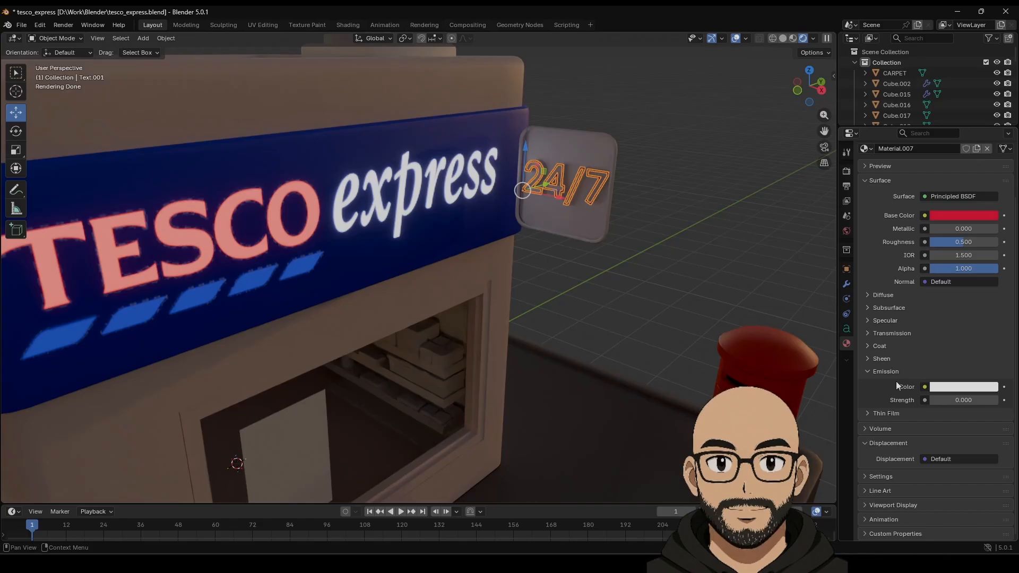
{"action": "left_click", "coordinate": [964, 386]}
{"action": "left_click_drag", "start_coordinate": [963, 269], "coordinate": [945, 261]}
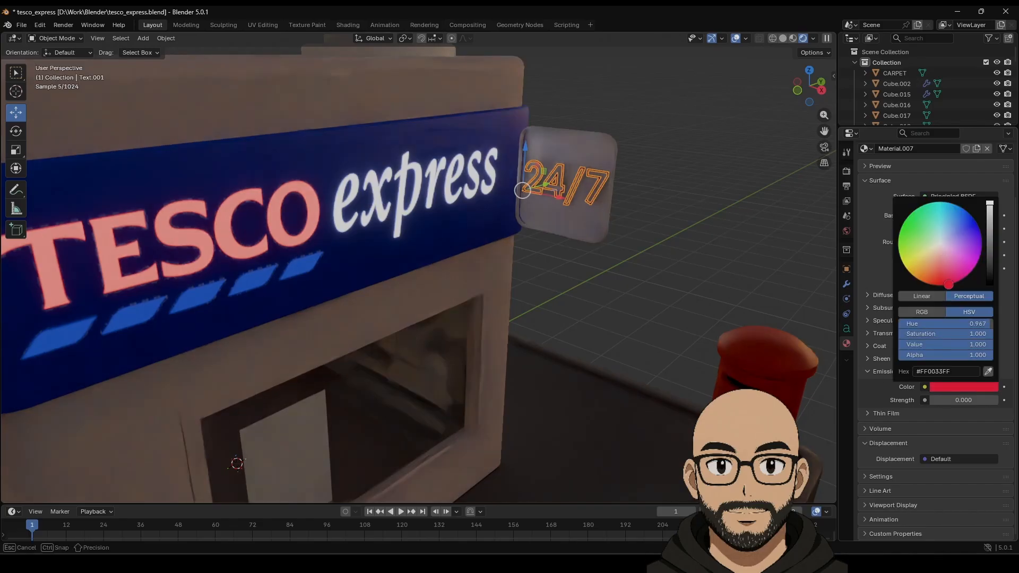
{"action": "left_click", "coordinate": [988, 371]}
{"action": "left_click", "coordinate": [244, 248]}
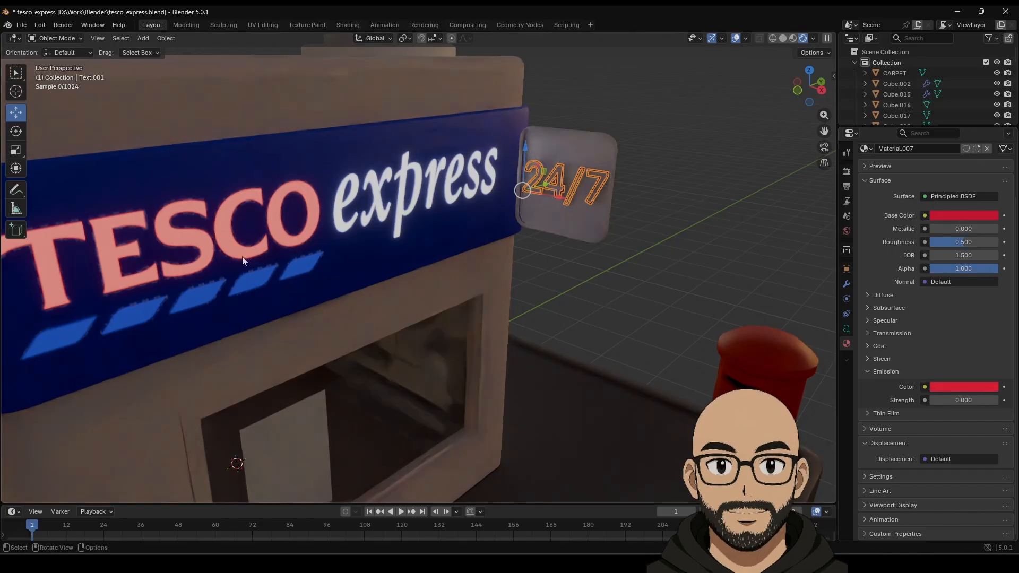
{"action": "left_click_drag", "start_coordinate": [959, 400], "coordinate": [990, 400]}
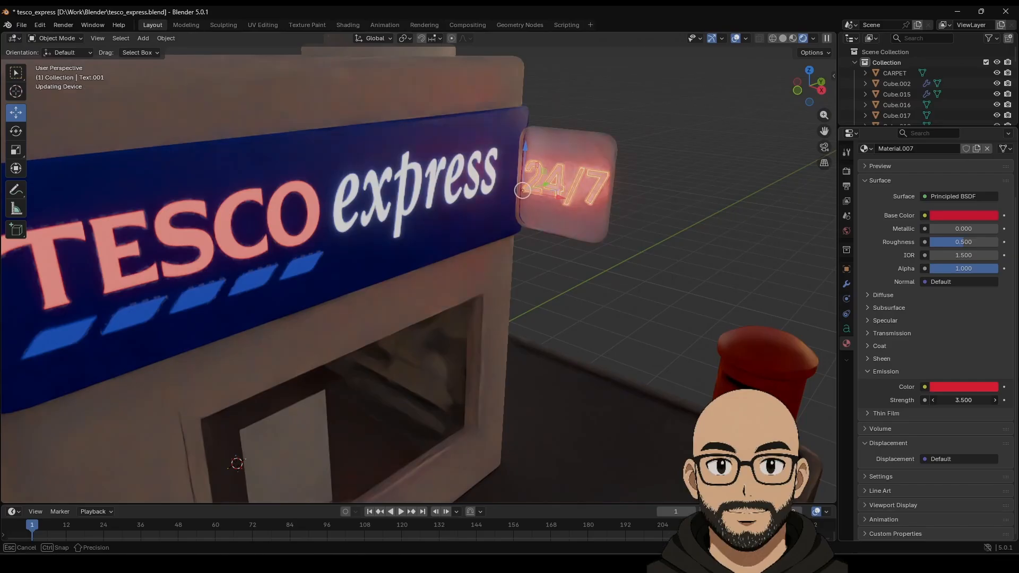
{"action": "left_click", "coordinate": [623, 300]}
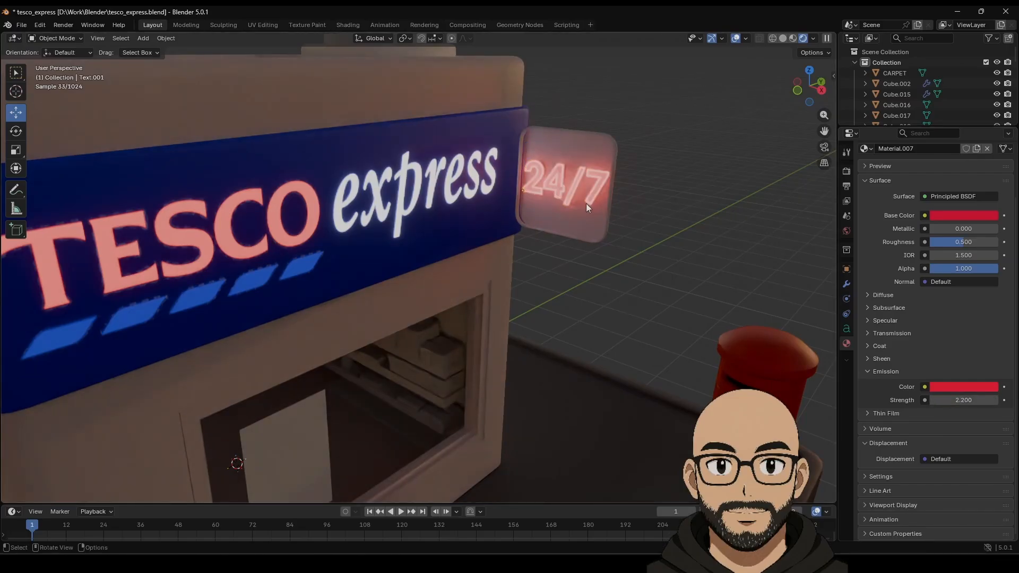
Step: Move the glowing 24/7 outline text about -0.32 m along Y, away from the sign panel
{"action": "scroll", "coordinate": [587, 206], "scroll_direction": "up", "scroll_amount": 3}
{"action": "middle_click_drag", "start_coordinate": [672, 189], "coordinate": [543, 267], "text": "shift"}
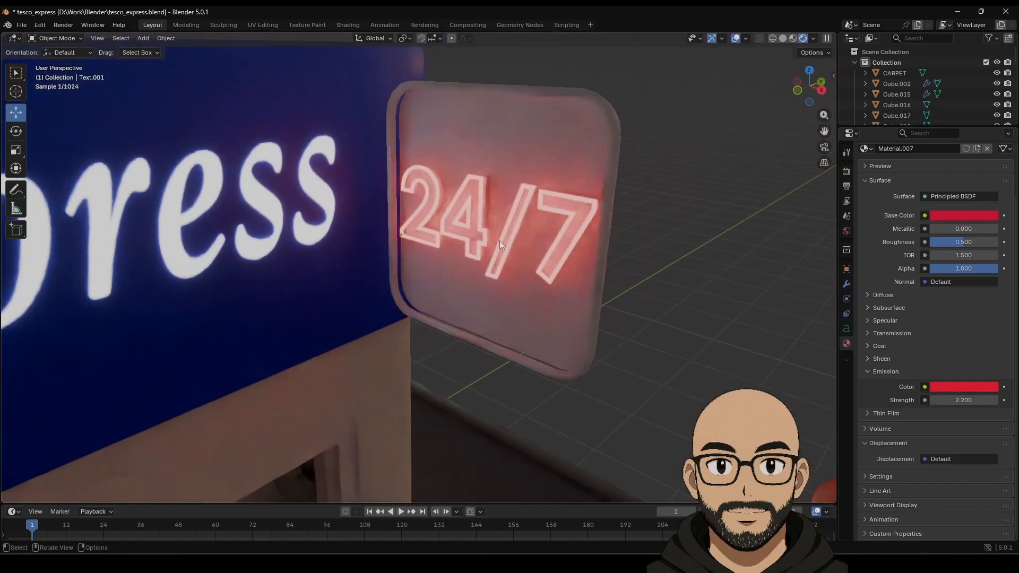
{"action": "left_click", "coordinate": [473, 238]}
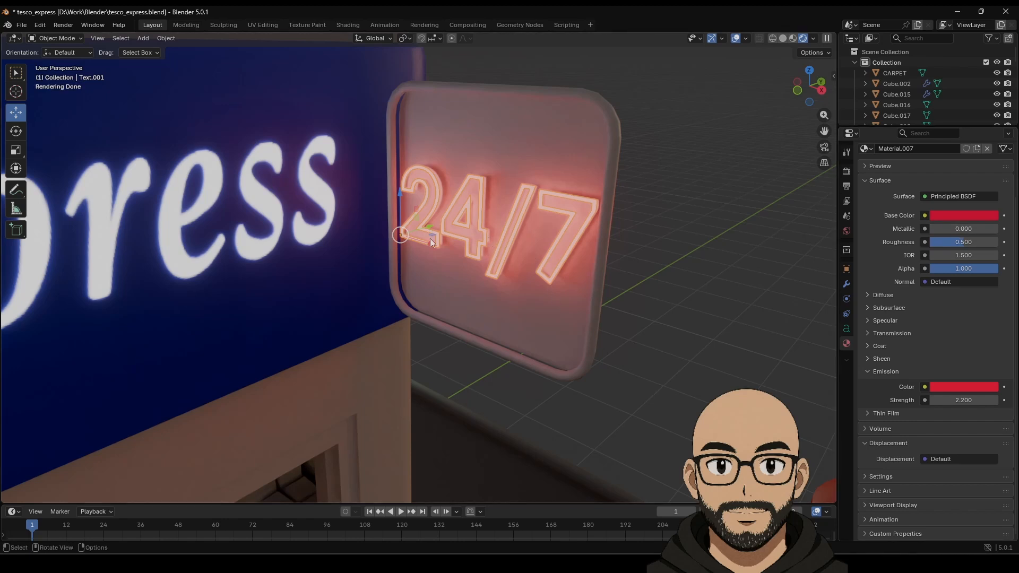
{"action": "left_click_drag", "start_coordinate": [428, 227], "coordinate": [373, 243]}
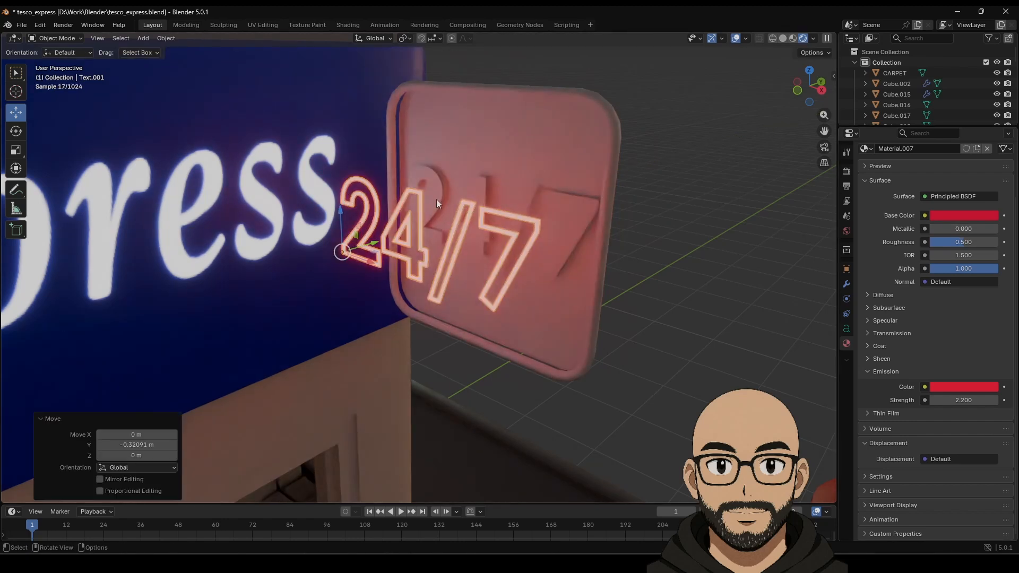
Step: Give the filled 24/7 text on the sign panel a new material with a red base color
{"action": "left_click", "coordinate": [445, 206]}
{"action": "left_click", "coordinate": [925, 215]}
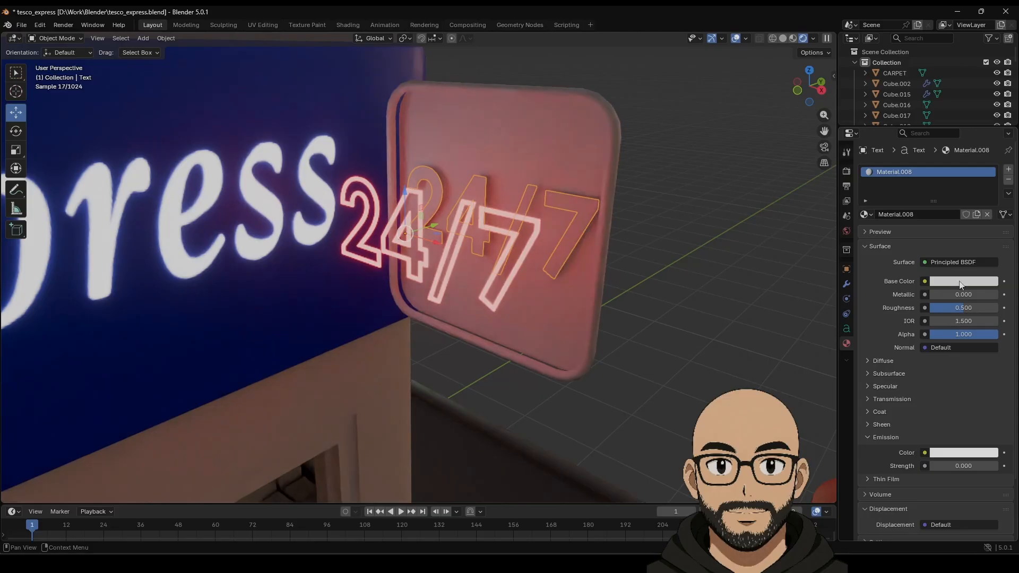
{"action": "left_click", "coordinate": [936, 281]}
{"action": "left_click_drag", "start_coordinate": [940, 138], "coordinate": [948, 179]}
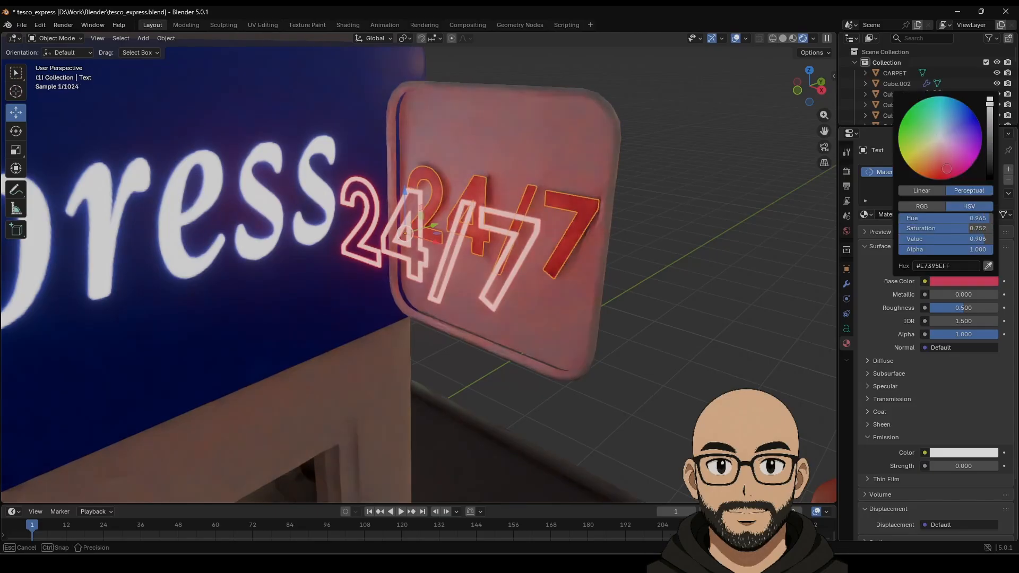
Step: Move the glowing outline text about 0.32 m along Y, back onto the filled 24/7 text
{"action": "left_click", "coordinate": [419, 248]}
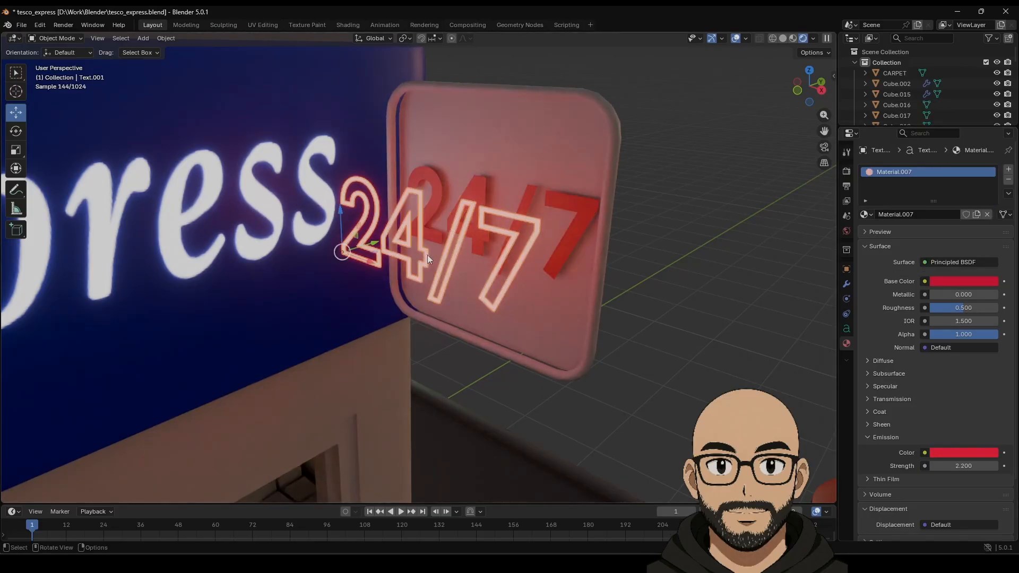
{"action": "left_click_drag", "start_coordinate": [371, 249], "coordinate": [390, 239]}
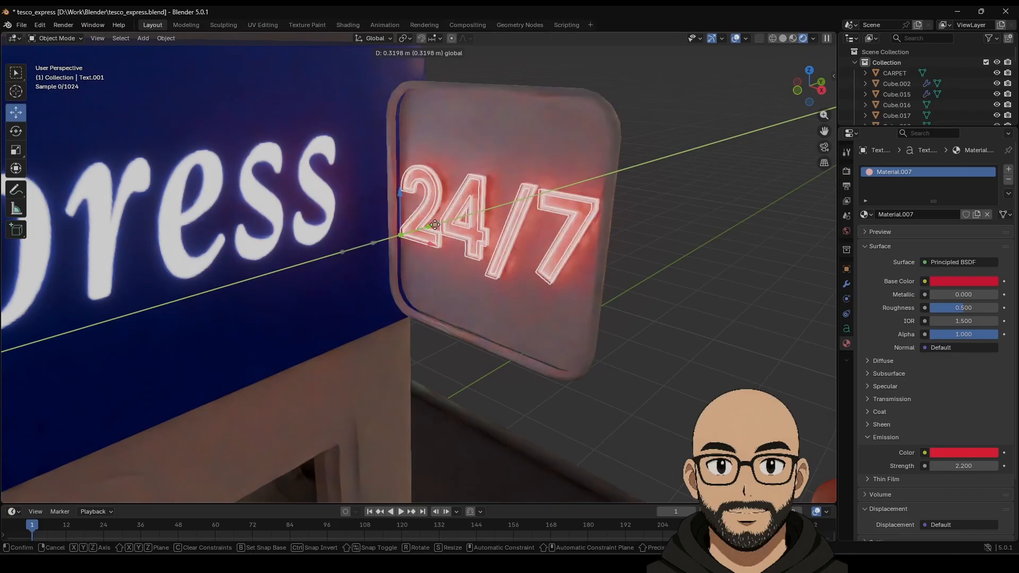
{"action": "left_click", "coordinate": [435, 224]}
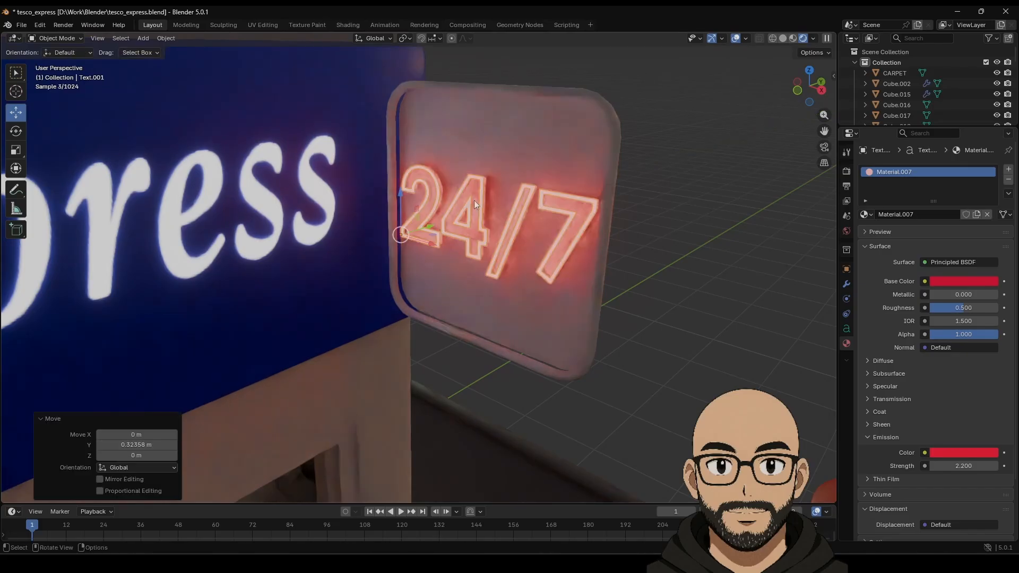
Step: Assign the existing blue Material.001 to the flat backing panel of the 24/7 sign
{"action": "left_click", "coordinate": [515, 145]}
{"action": "left_click", "coordinate": [918, 214]}
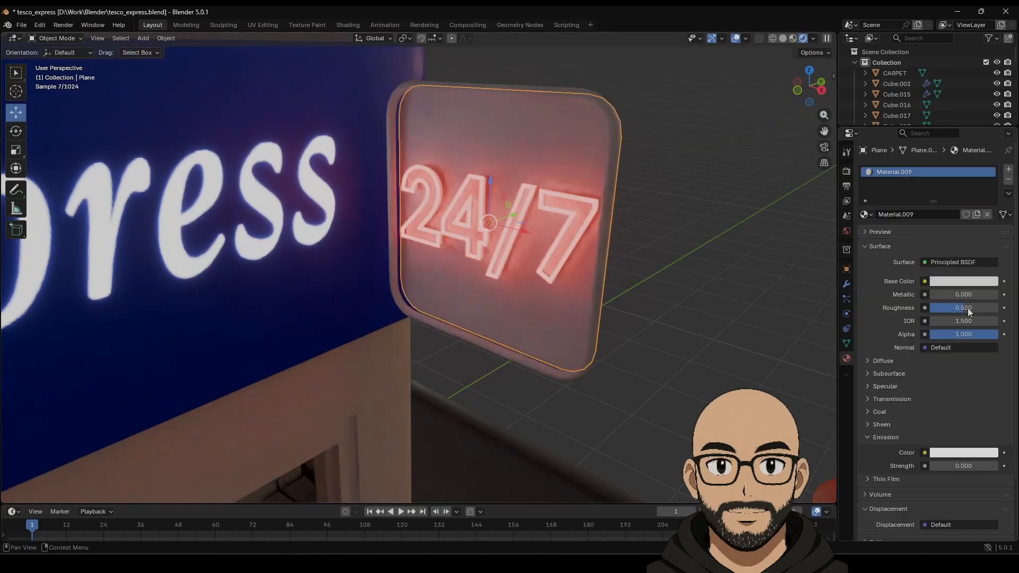
{"action": "left_click", "coordinate": [868, 215]}
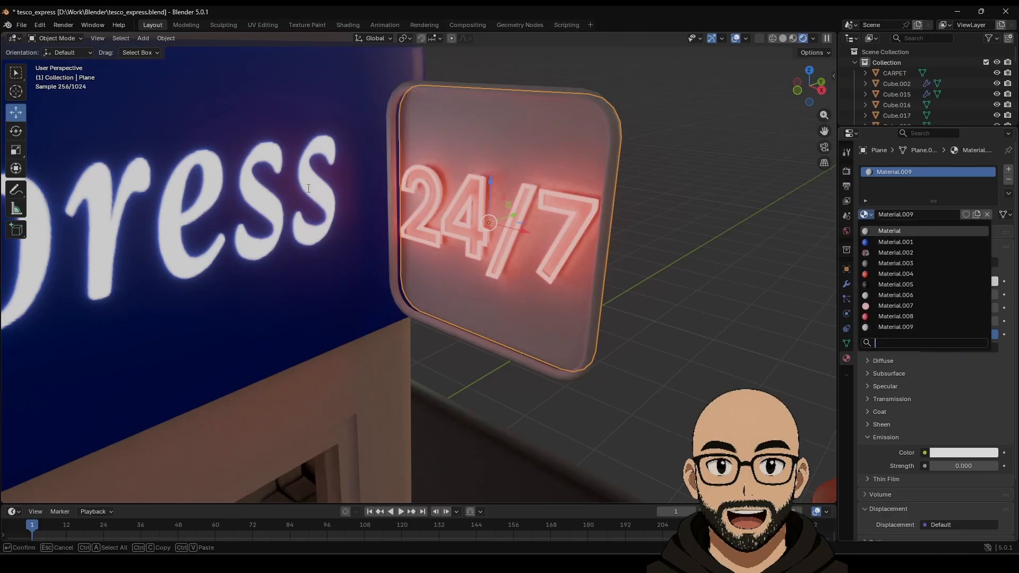
{"action": "left_click", "coordinate": [895, 242]}
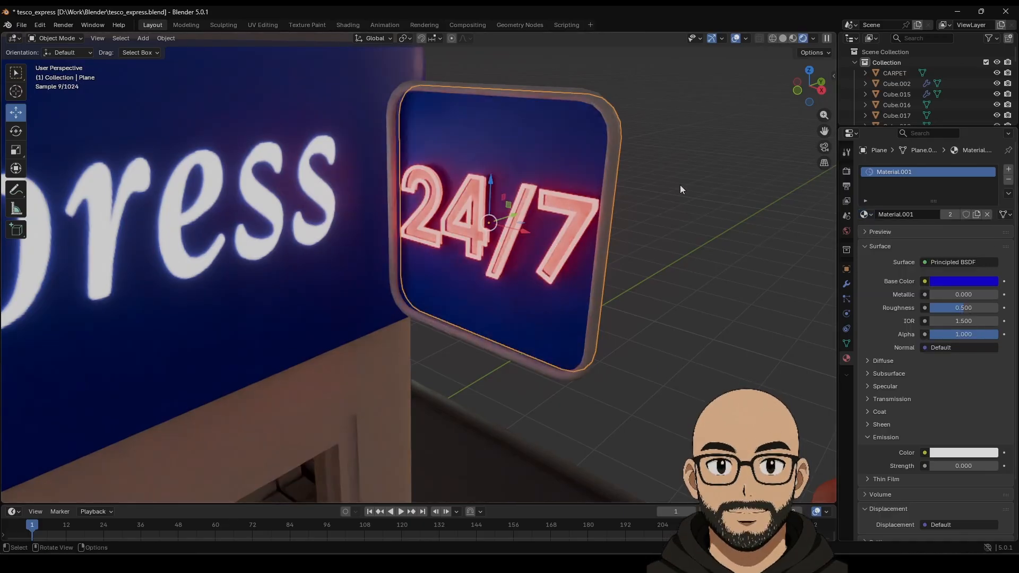
Step: Give the 24/7 sign's rounded frame a new material with a saturated blue base color
{"action": "left_click", "coordinate": [612, 210]}
{"action": "left_click", "coordinate": [912, 213]}
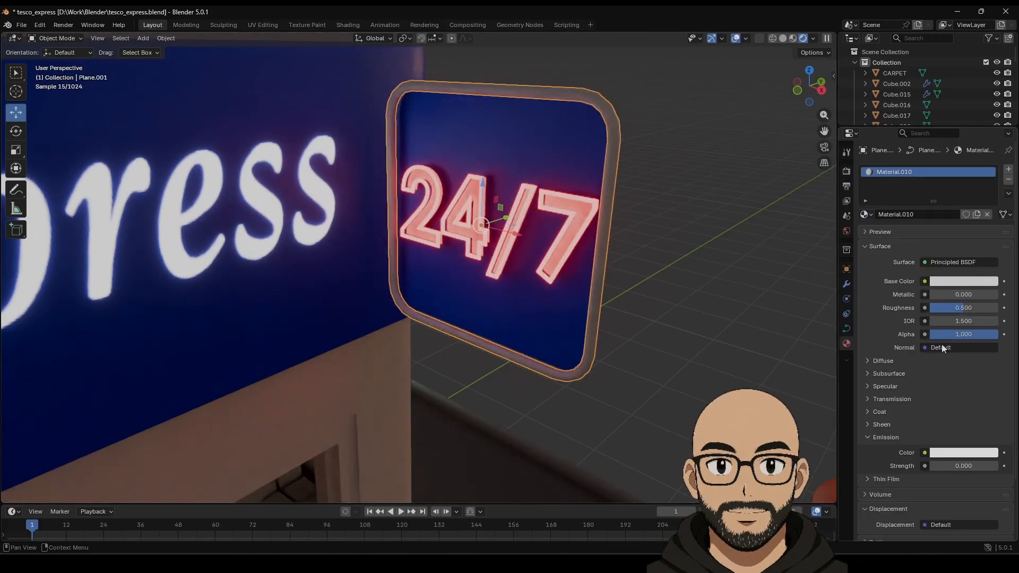
{"action": "left_click", "coordinate": [965, 281]}
{"action": "left_click", "coordinate": [978, 121]}
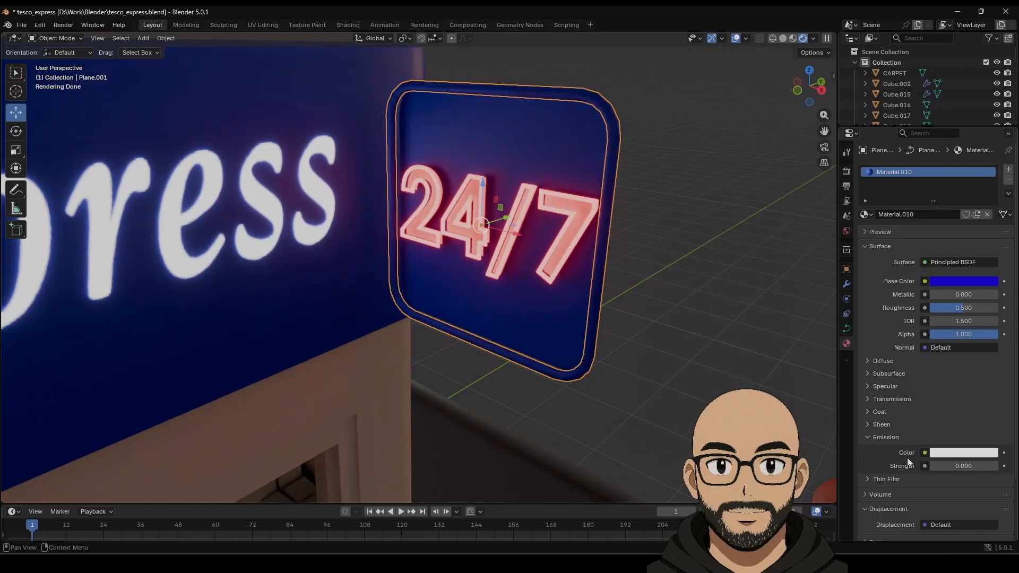
Step: Make the sign frame glow with a blue emission color, #0047FF, at a strength of 4.8
{"action": "left_click", "coordinate": [950, 453]}
{"action": "left_click_drag", "start_coordinate": [964, 306], "coordinate": [961, 278]}
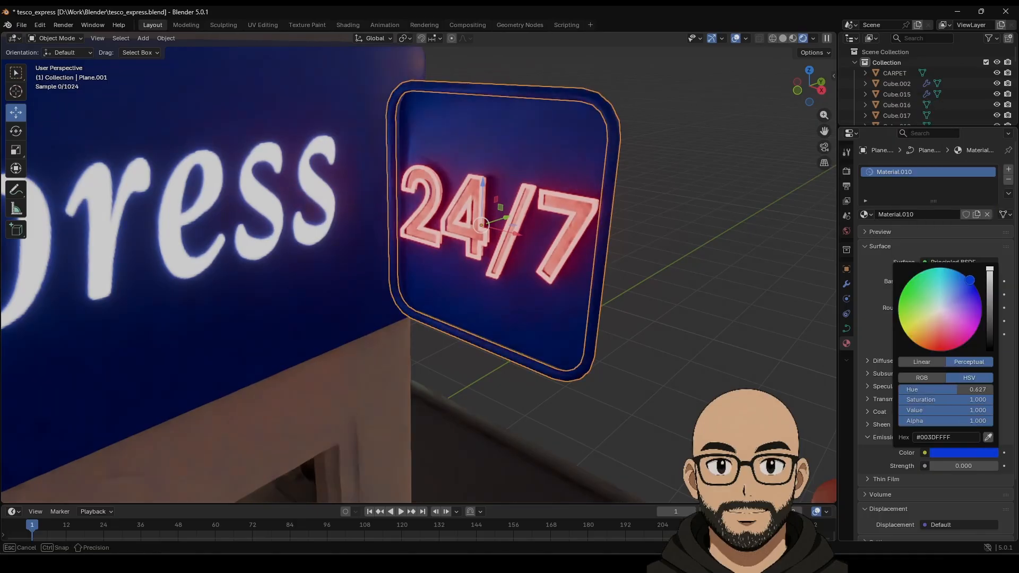
{"action": "left_click_drag", "start_coordinate": [963, 466], "coordinate": [989, 466]}
{"action": "left_click", "coordinate": [963, 457]}
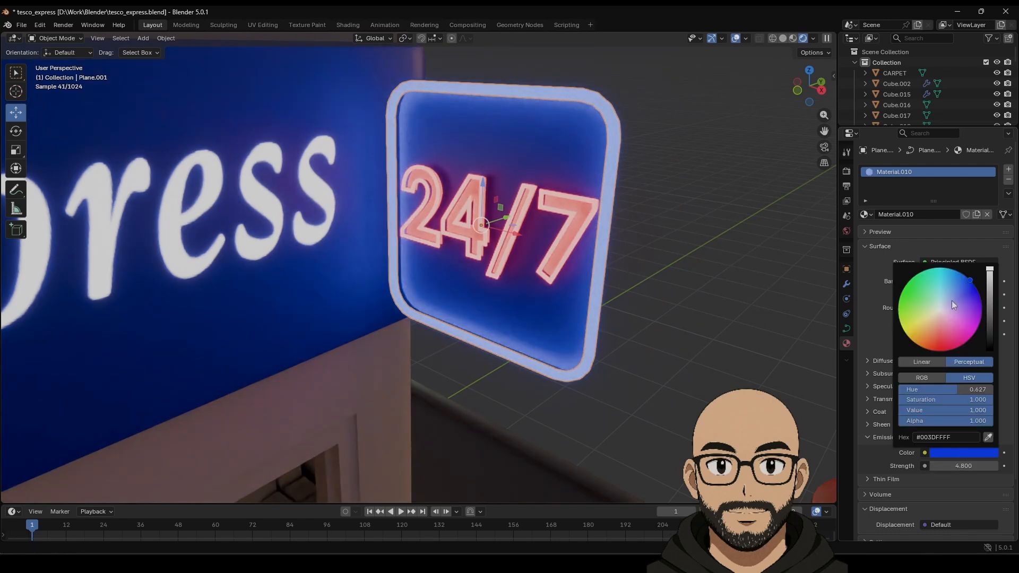
{"action": "mouse_move", "coordinate": [951, 300]}
{"action": "left_mouse_down"}
{"action": "mouse_move", "coordinate": [941, 287]}
{"action": "mouse_move", "coordinate": [980, 296]}
{"action": "left_mouse_up"}
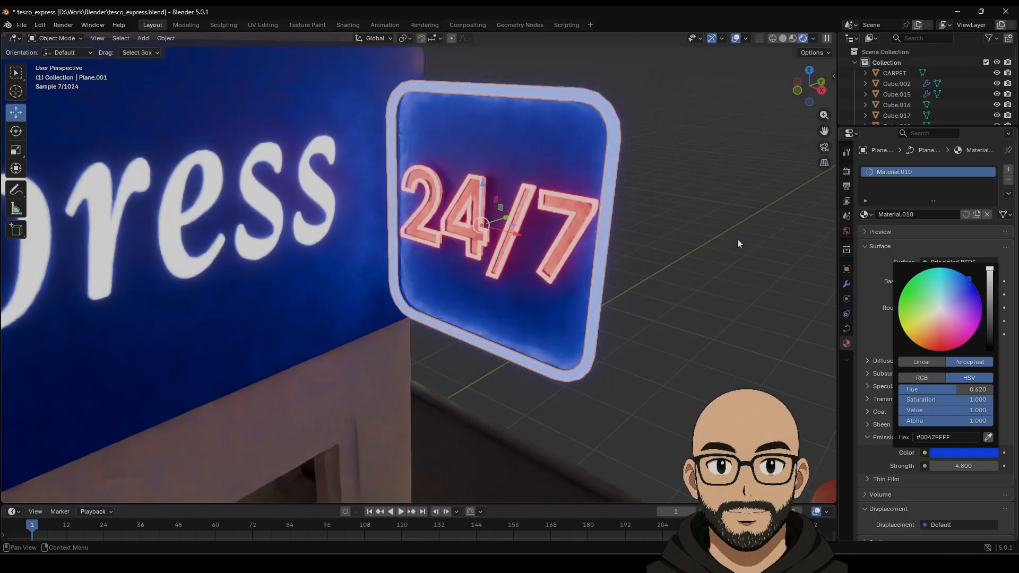
Step: Select the filled and outline 24/7 texts together, duplicate them and move the copies about 0.17 m along Y to the sign's back
{"action": "scroll", "coordinate": [635, 383], "scroll_direction": "down", "scroll_amount": 5}
{"action": "left_click", "coordinate": [480, 374]}
{"action": "middle_click_drag", "start_coordinate": [479, 374], "coordinate": [603, 279], "text": "shift"}
{"action": "scroll", "coordinate": [600, 270], "scroll_direction": "up", "scroll_amount": 4}
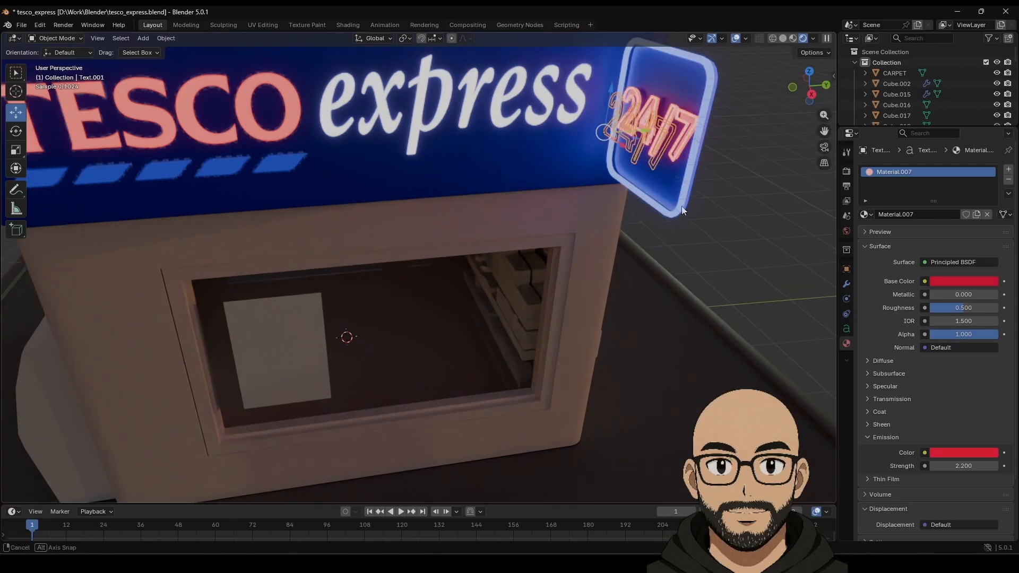
{"action": "middle_click_drag", "start_coordinate": [682, 206], "coordinate": [588, 255]}
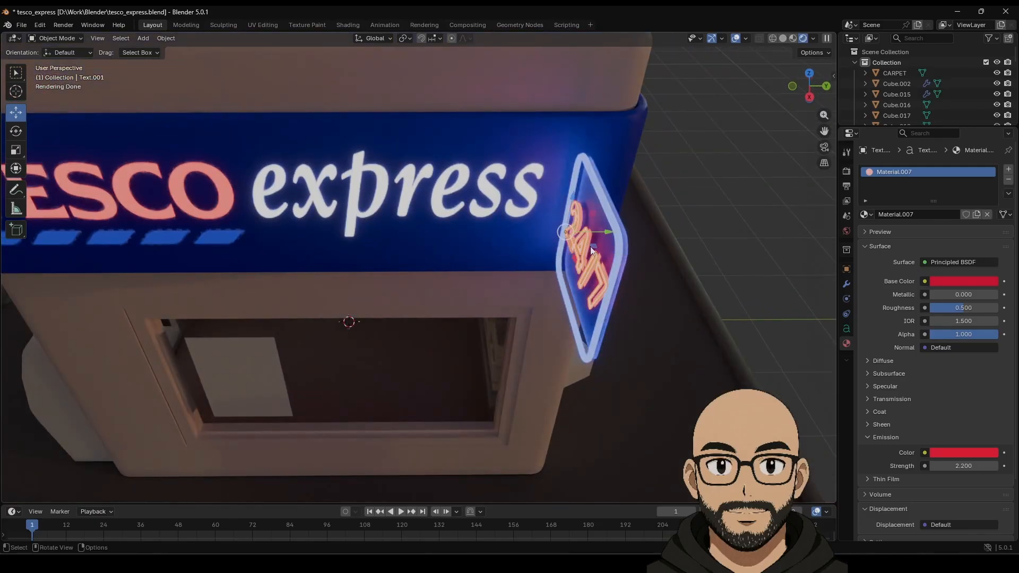
{"action": "left_click", "coordinate": [587, 257]}
{"action": "left_click", "coordinate": [597, 255]}
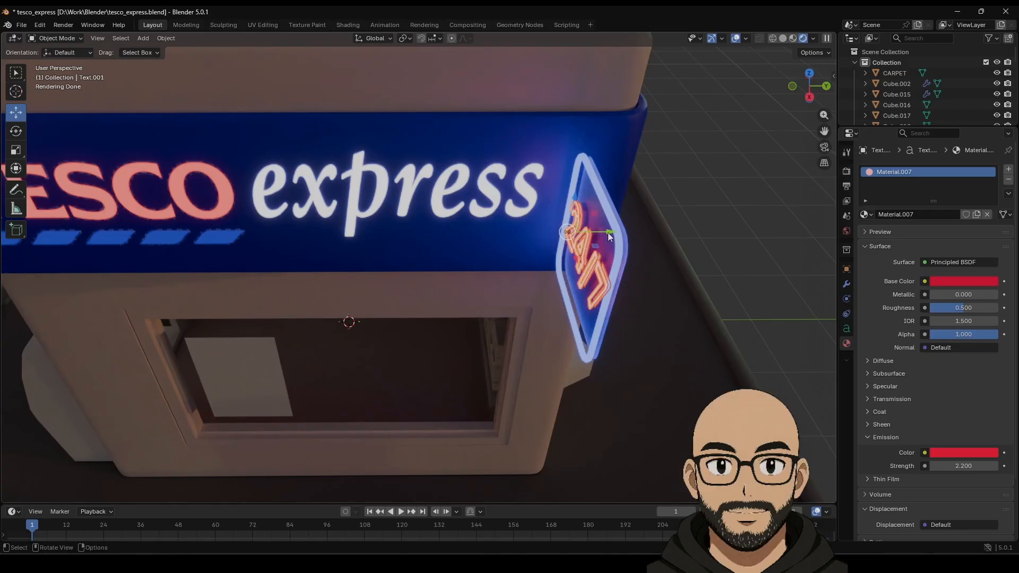
{"action": "key", "text": "shift+d"}
{"action": "right_click", "coordinate": [608, 234]}
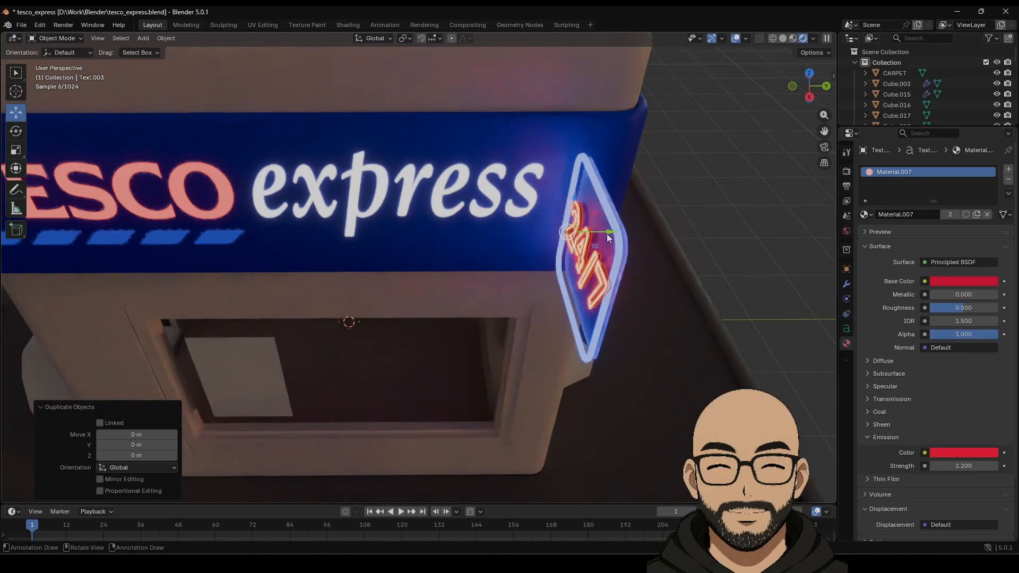
{"action": "left_click_drag", "start_coordinate": [608, 234], "coordinate": [634, 234]}
Step: Rotate the copied 24/7 texts about -170° around the Z axis to make them readable from the sign's back
{"action": "middle_click_drag", "start_coordinate": [708, 265], "coordinate": [661, 259]}
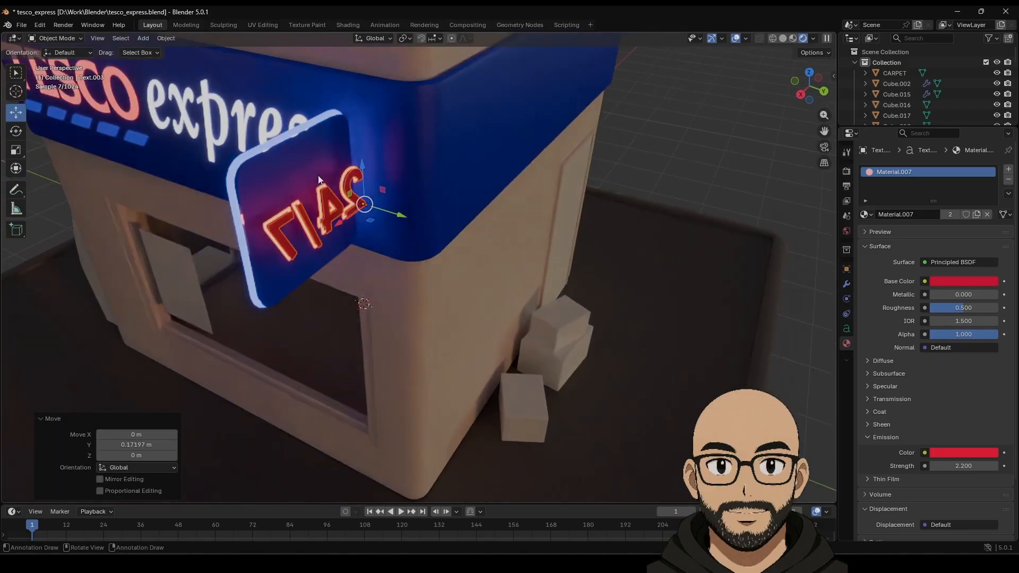
{"action": "left_click", "coordinate": [17, 131]}
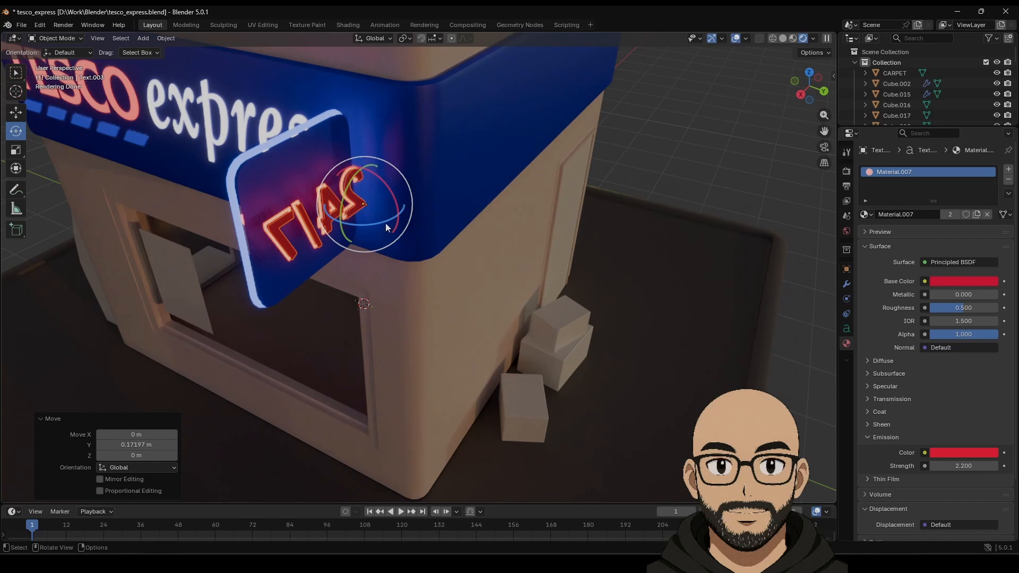
{"action": "left_click_drag", "start_coordinate": [385, 223], "coordinate": [222, 201]}
{"action": "left_click_drag", "start_coordinate": [78, 229], "coordinate": [236, 100], "text": "ctrl"}
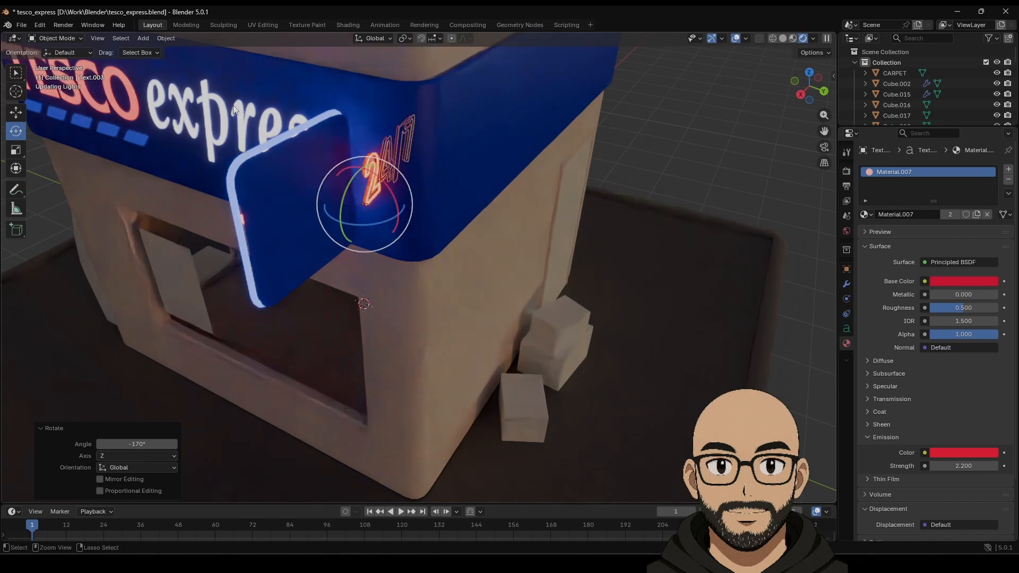
Step: Center the rotated 24/7 texts on the back panel, moving them about 0.91 m along X and 0.065 m up
{"action": "left_click", "coordinate": [16, 112]}
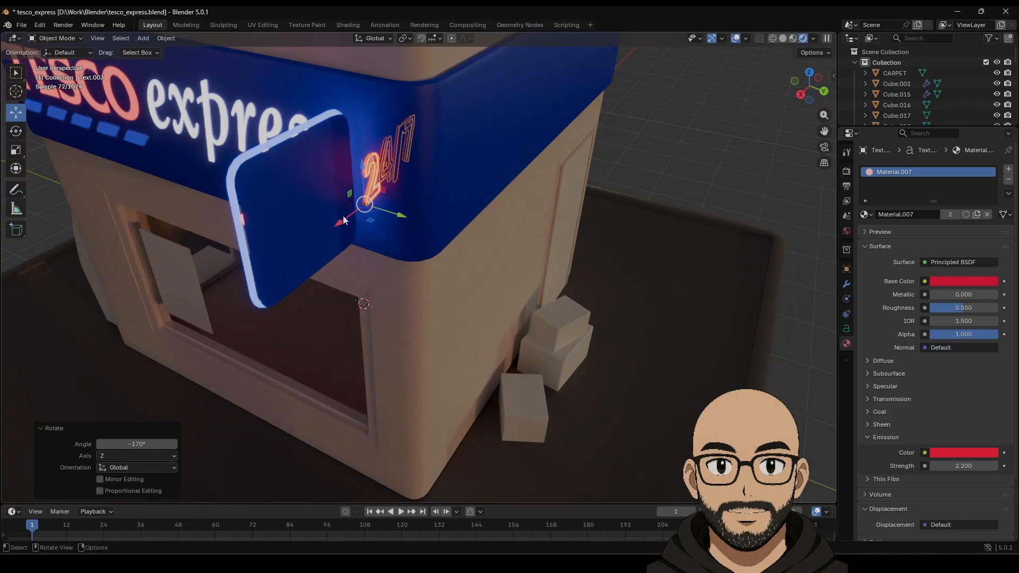
{"action": "left_click_drag", "start_coordinate": [342, 219], "coordinate": [241, 279]}
{"action": "middle_click_drag", "start_coordinate": [336, 286], "coordinate": [216, 198]}
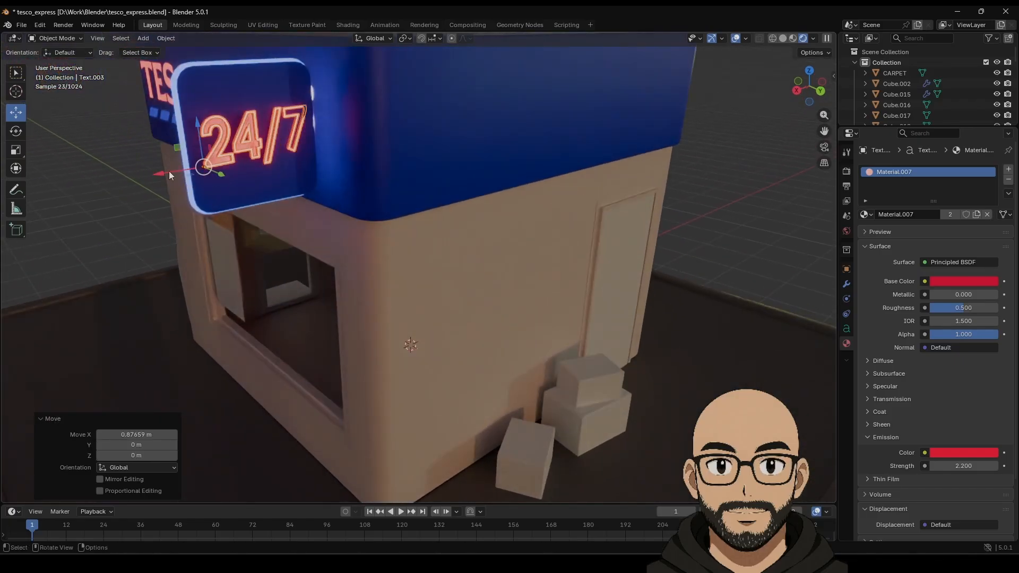
{"action": "left_click_drag", "start_coordinate": [169, 171], "coordinate": [164, 172]}
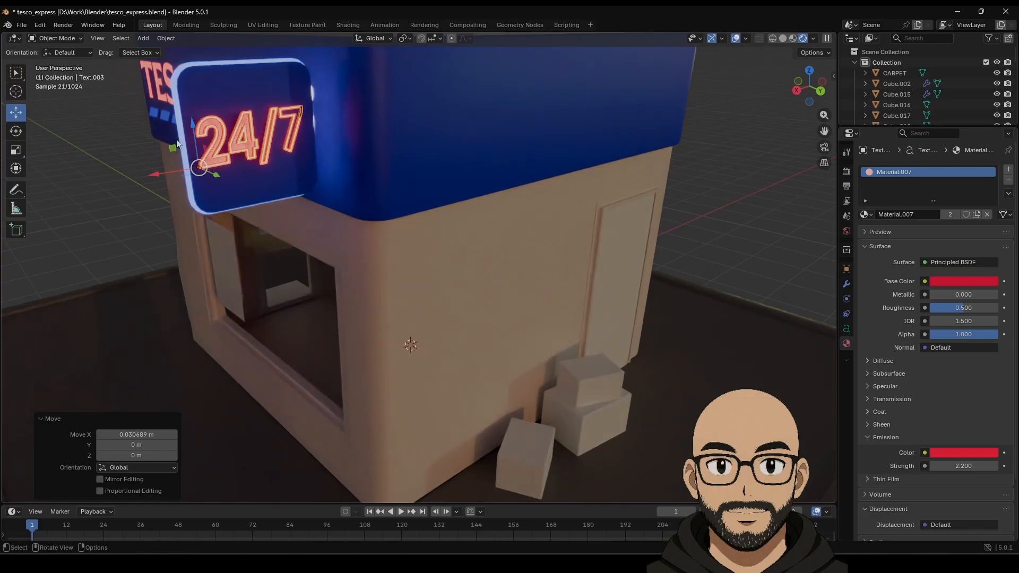
{"action": "left_click_drag", "start_coordinate": [195, 129], "coordinate": [194, 120]}
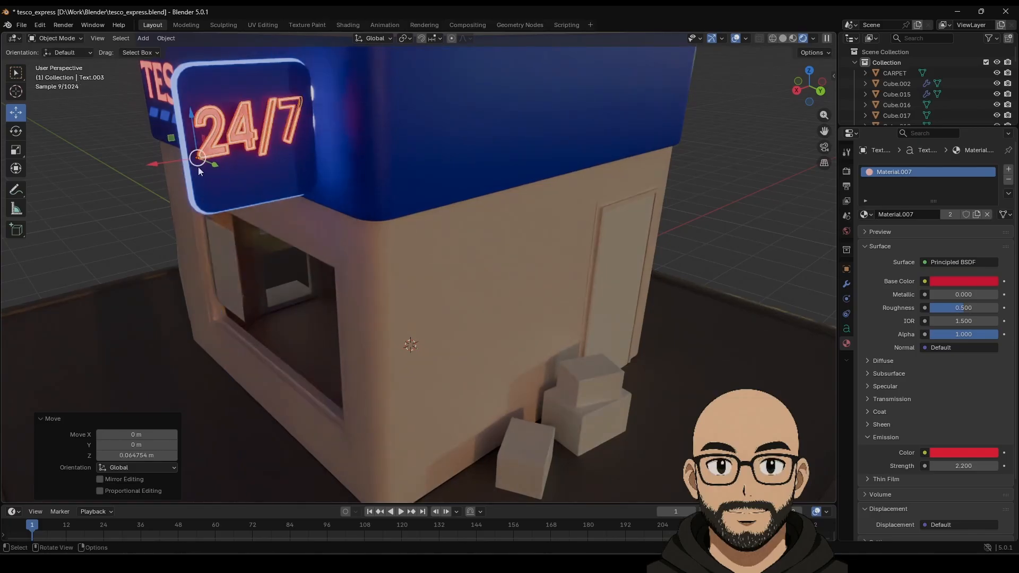
Step: Duplicate the glowing blue sign frame and offset the copy along Y to the back of the 24/7 sign
{"action": "middle_click_drag", "start_coordinate": [199, 166], "coordinate": [380, 222]}
{"action": "left_click", "coordinate": [391, 204]}
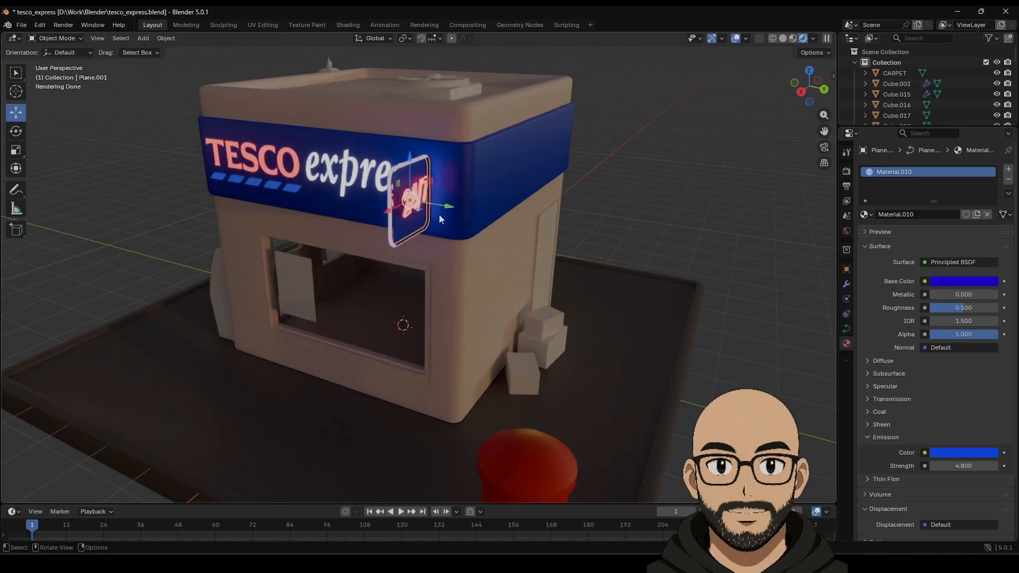
{"action": "key", "text": "shift+d"}
{"action": "key", "text": "y"}
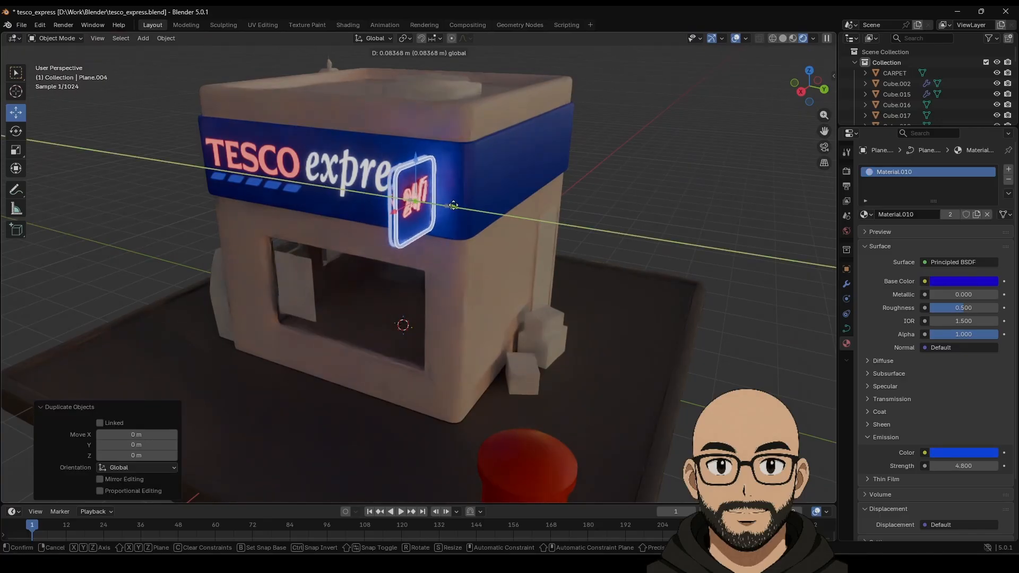
{"action": "left_click", "coordinate": [453, 205]}
{"action": "mouse_move", "coordinate": [586, 247]}
{"action": "middle_mouse_down"}
{"action": "mouse_move", "coordinate": [556, 247]}
{"action": "mouse_move", "coordinate": [575, 253]}
{"action": "middle_mouse_up"}
{"action": "scroll", "coordinate": [297, 250], "scroll_direction": "up", "scroll_amount": 3}
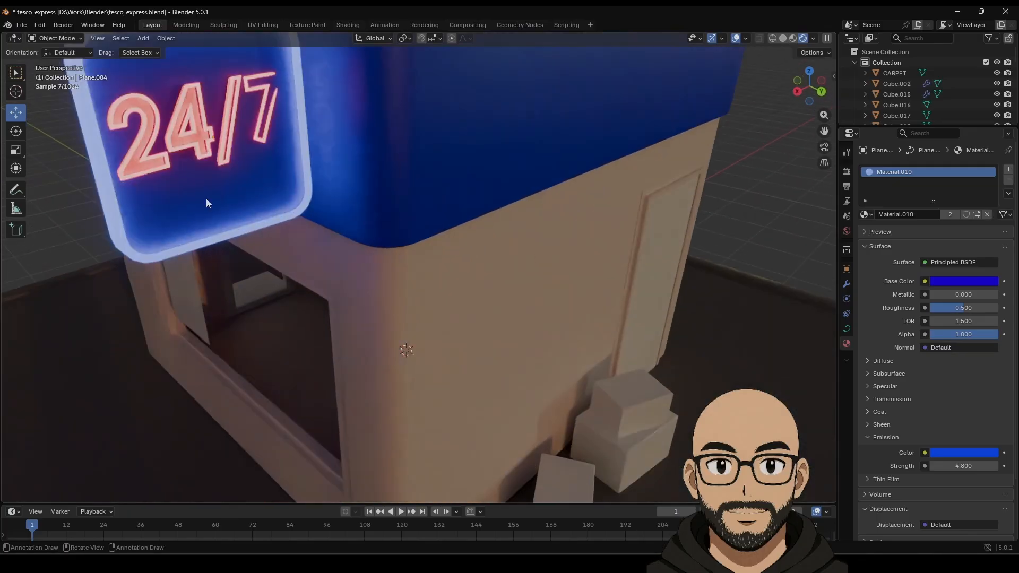
Step: Select the filled and outline 24/7 texts on the sign's back and correct their rotation around Z to align with the panel
{"action": "left_click", "coordinate": [210, 152]}
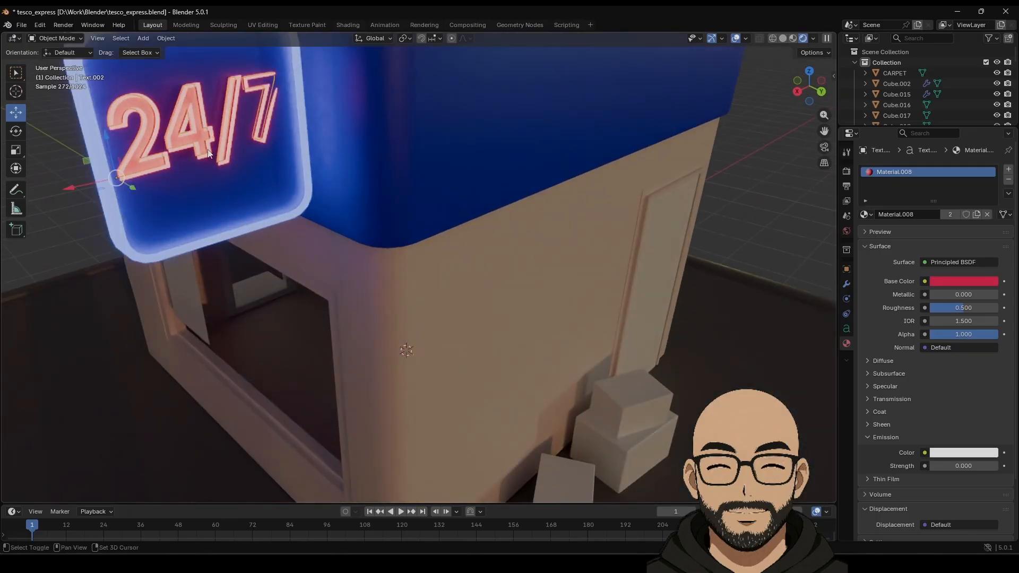
{"action": "middle_click_drag", "start_coordinate": [227, 212], "coordinate": [501, 215]}
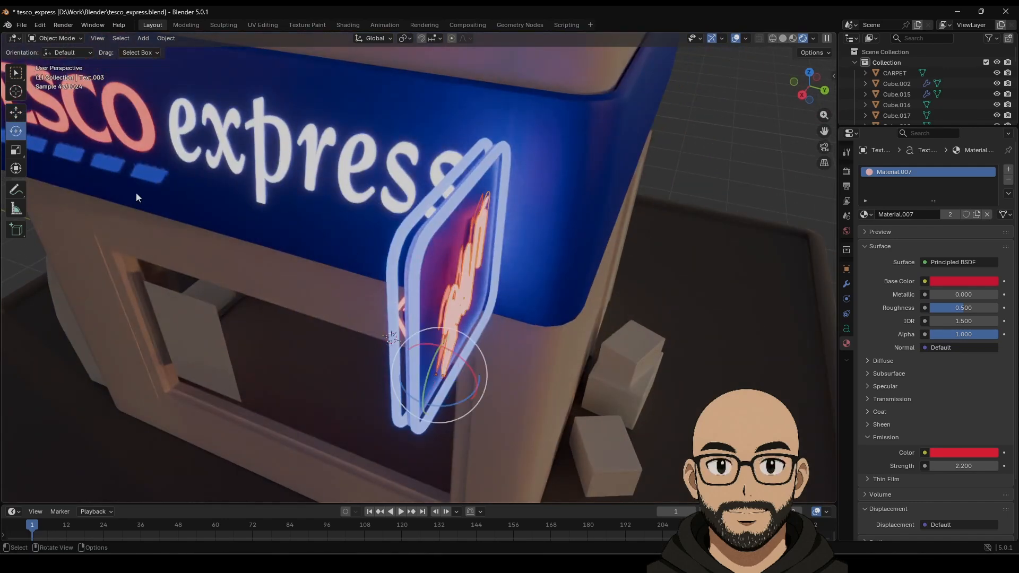
{"action": "left_click_drag", "start_coordinate": [461, 401], "coordinate": [461, 367]}
{"action": "left_click", "coordinate": [16, 114]}
{"action": "left_click", "coordinate": [664, 263]}
Step: Duplicate the Tesco Express logo plane above the shop door and move the copy about 4.95 m along Y to the opposite wall
{"action": "middle_click_drag", "start_coordinate": [664, 262], "coordinate": [340, 236]}
{"action": "scroll", "coordinate": [349, 256], "scroll_direction": "down", "scroll_amount": 6}
{"action": "left_click", "coordinate": [338, 232]}
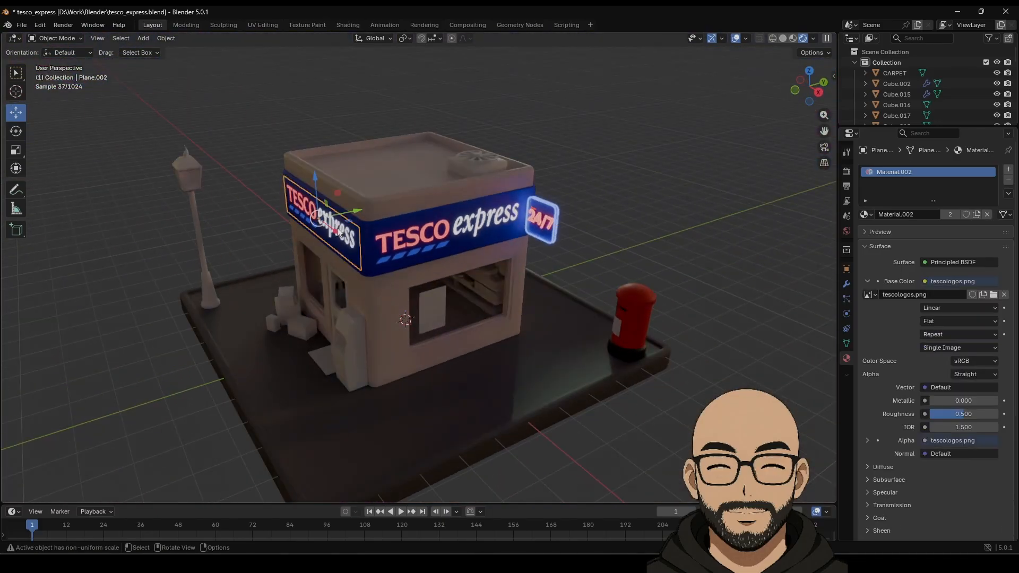
{"action": "key", "text": "shift+d"}
{"action": "key", "text": "y"}
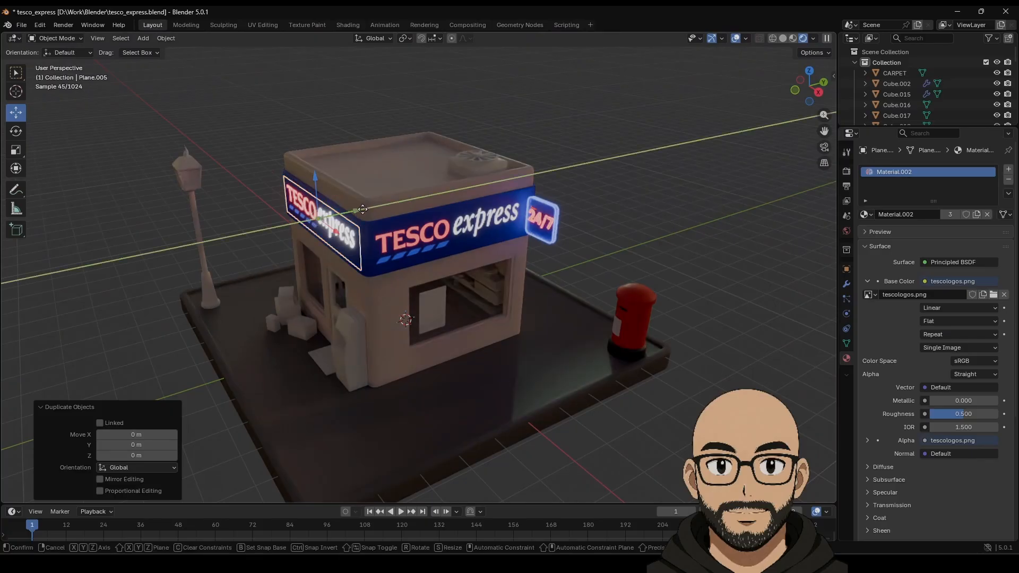
{"action": "left_click", "coordinate": [504, 186]}
{"action": "middle_click_drag", "start_coordinate": [501, 188], "coordinate": [543, 235]}
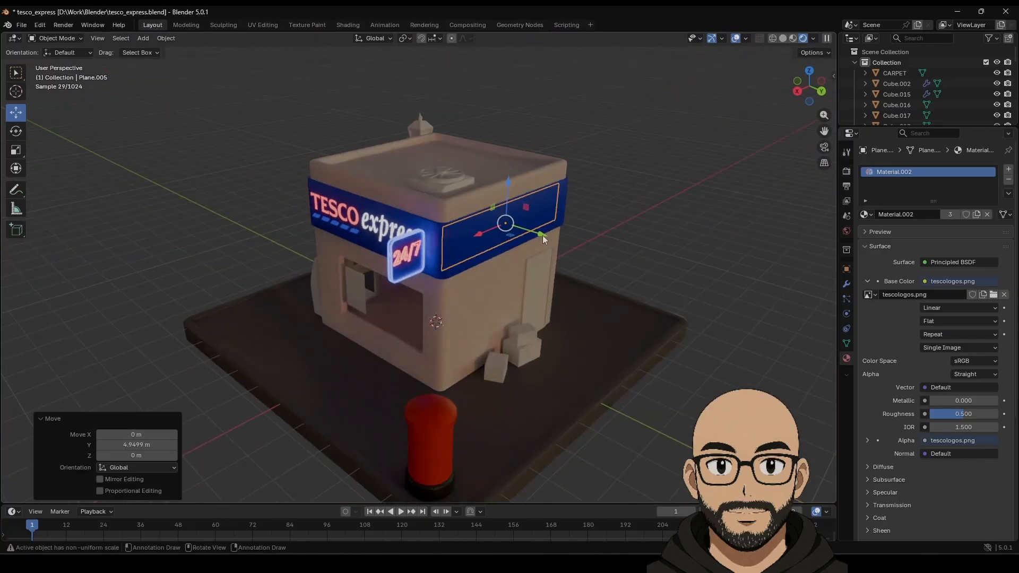
{"action": "key", "text": "g"}
{"action": "key", "text": "y"}
Step: Turn the copied logo plane to face outward, setting its Z rotation to -180°
{"action": "left_click_drag", "start_coordinate": [556, 237], "coordinate": [432, 263]}
{"action": "left_click", "coordinate": [16, 130]}
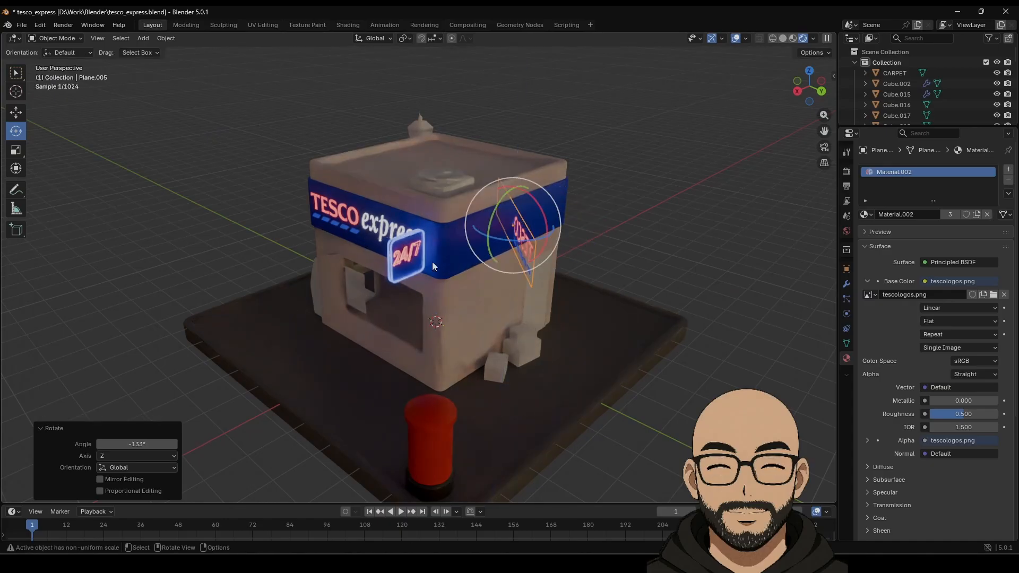
{"action": "left_click_drag", "start_coordinate": [523, 244], "coordinate": [513, 245]}
{"action": "key", "text": "n"}
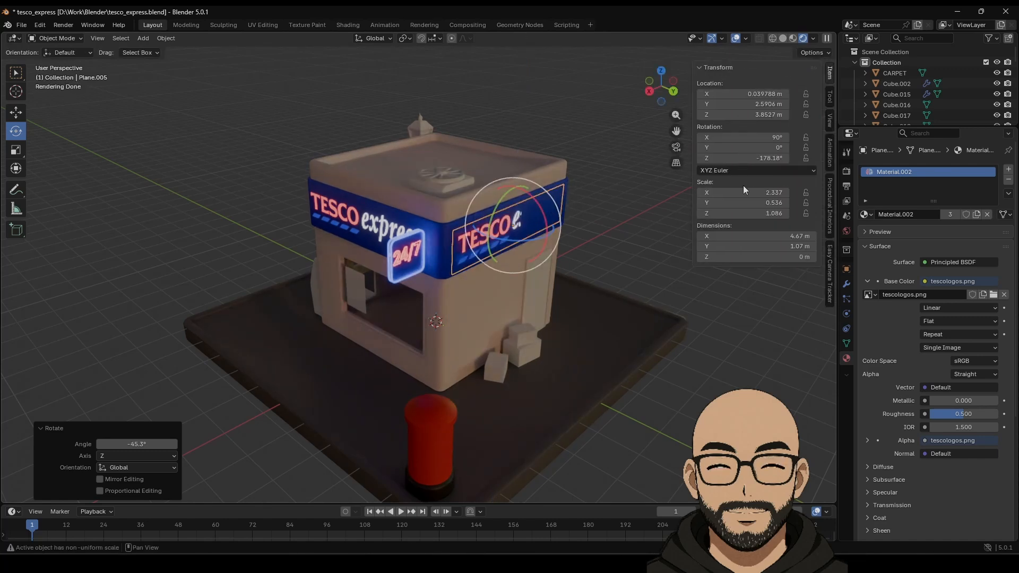
{"action": "type", "text": "180"}
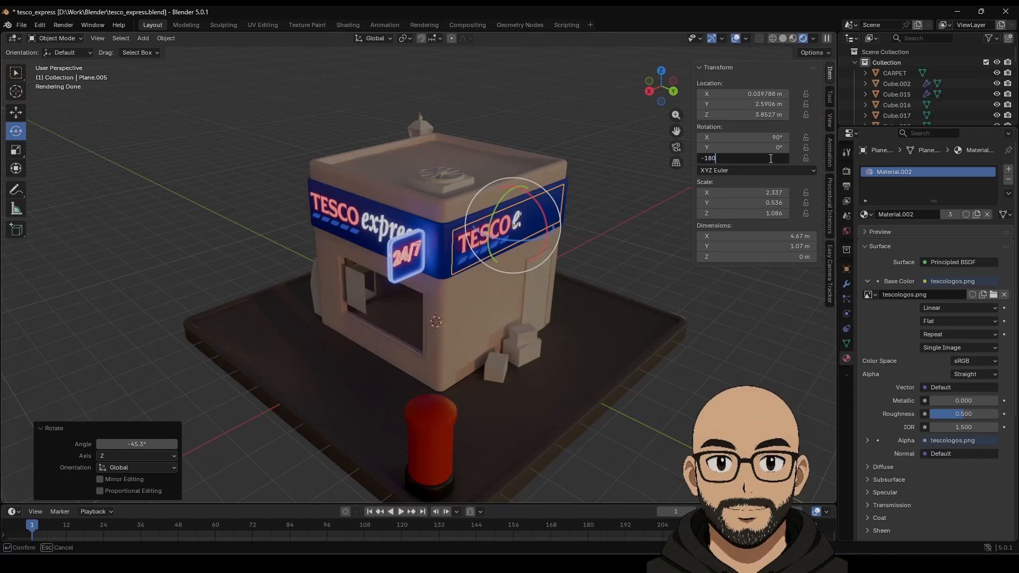
{"action": "key", "text": "Return"}
Step: Add an area light and move it to about X -2.09 m, Y 3.13 m, Z 2.0 m
{"action": "middle_click_drag", "start_coordinate": [312, 277], "coordinate": [445, 269]}
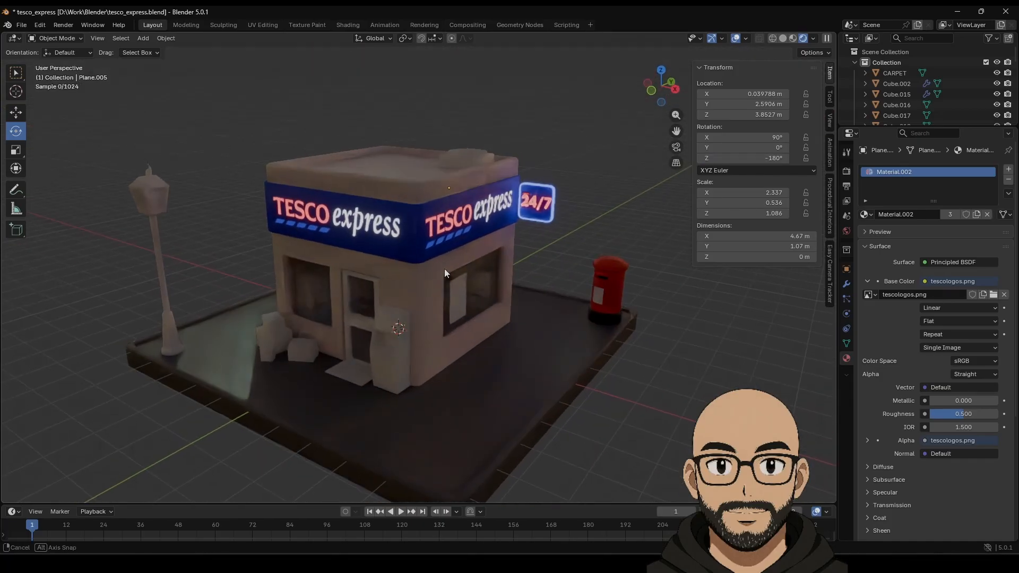
{"action": "middle_click_drag", "start_coordinate": [402, 332], "coordinate": [393, 291], "text": "shift"}
{"action": "scroll", "coordinate": [391, 328], "scroll_direction": "up", "scroll_amount": 1}
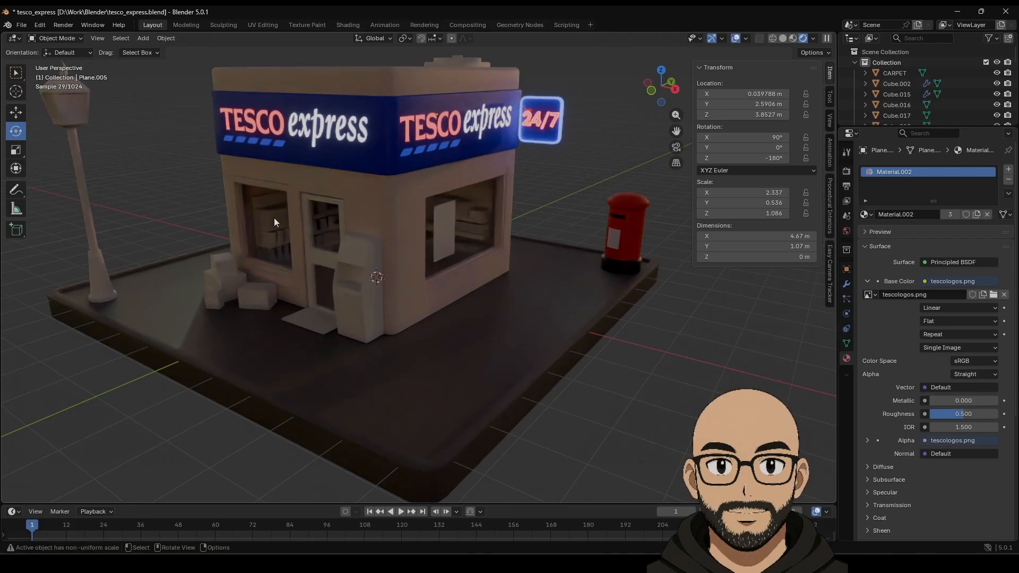
{"action": "left_click", "coordinate": [142, 38]}
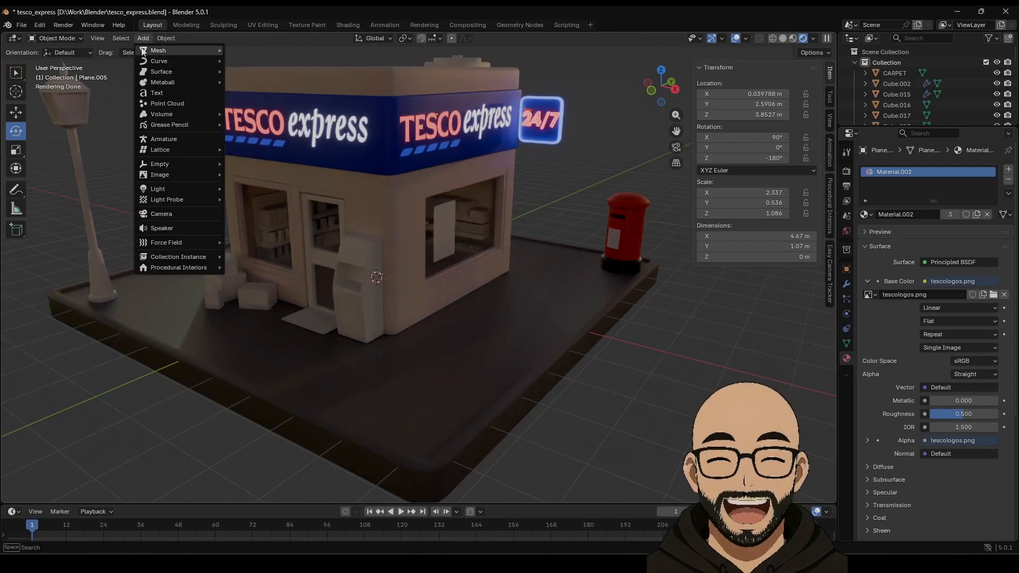
{"action": "mouse_move", "coordinate": [201, 192]}
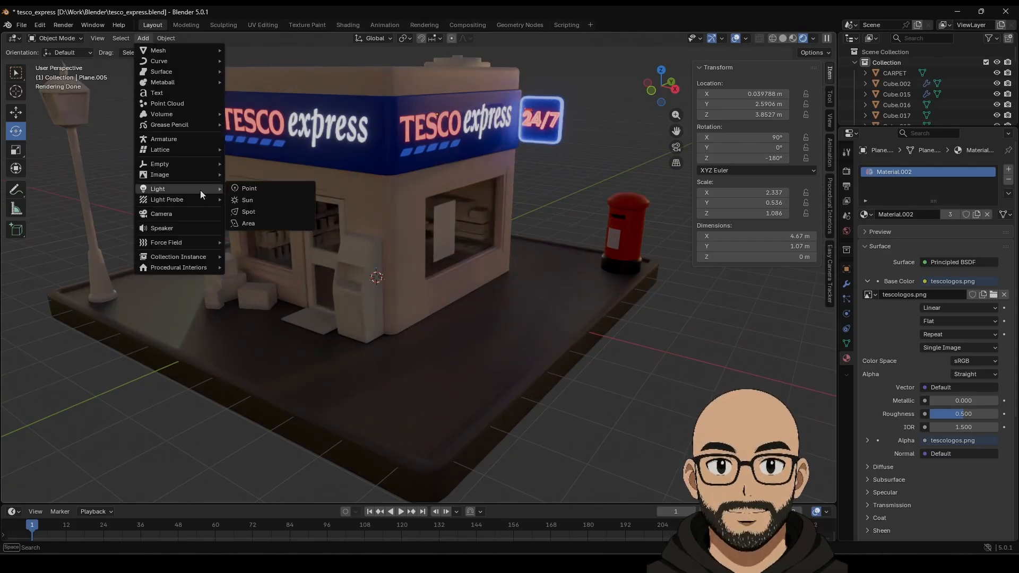
{"action": "left_click", "coordinate": [251, 224]}
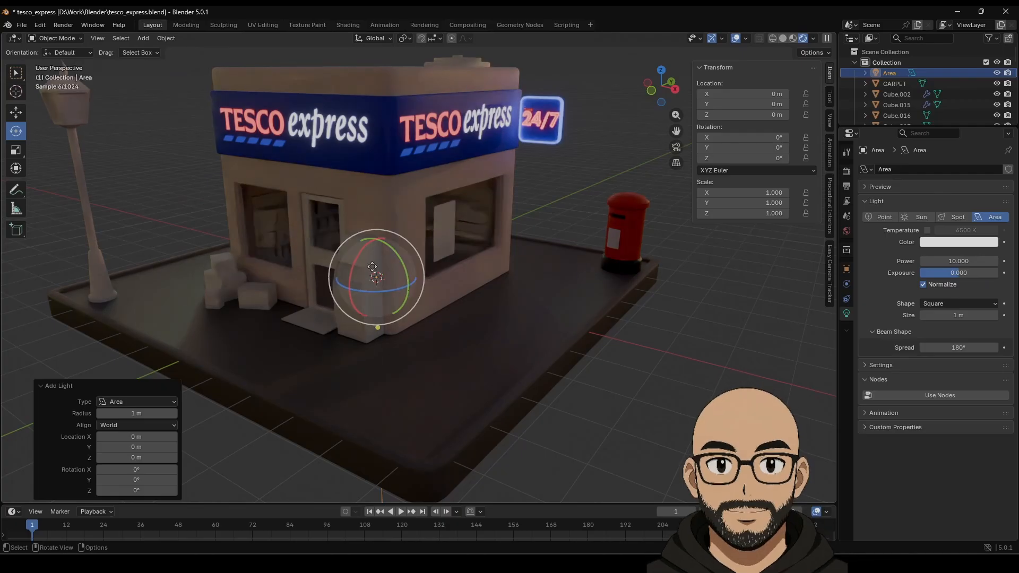
{"action": "left_click", "coordinate": [16, 112]}
{"action": "left_click_drag", "start_coordinate": [407, 287], "coordinate": [421, 229]}
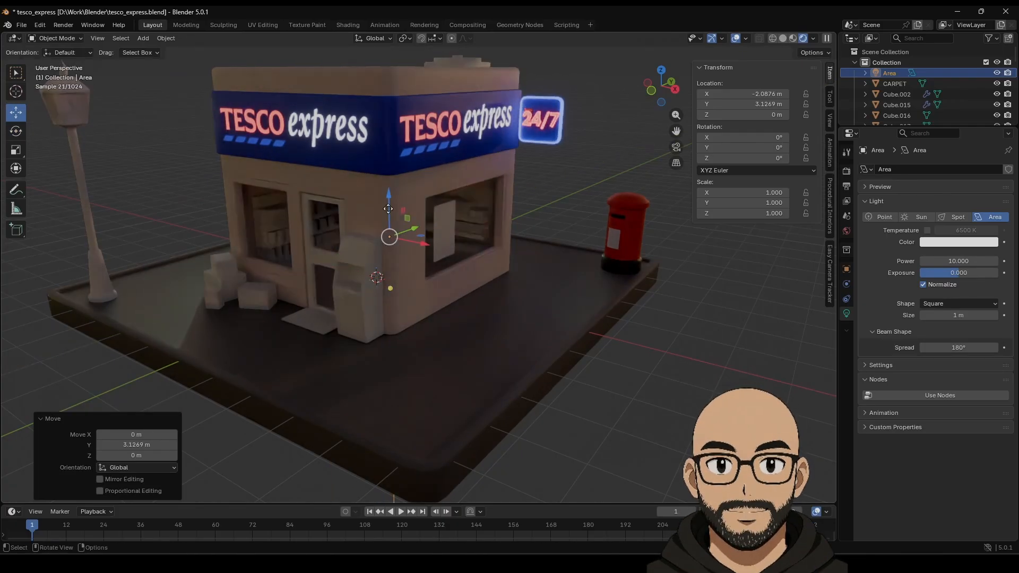
{"action": "left_click_drag", "start_coordinate": [389, 197], "coordinate": [387, 143]}
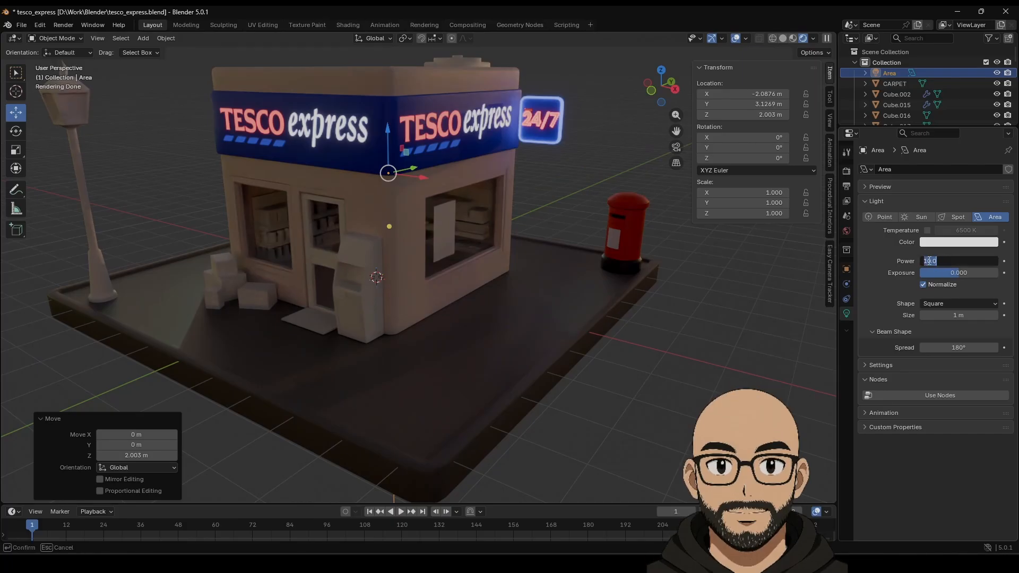
Step: Set the area light's power to 1000 and reposition it inside the shop at about X -0.67 m, Y 0.65 m, Z 4.29 m
{"action": "type", "text": "00"}
{"action": "key", "text": "Return"}
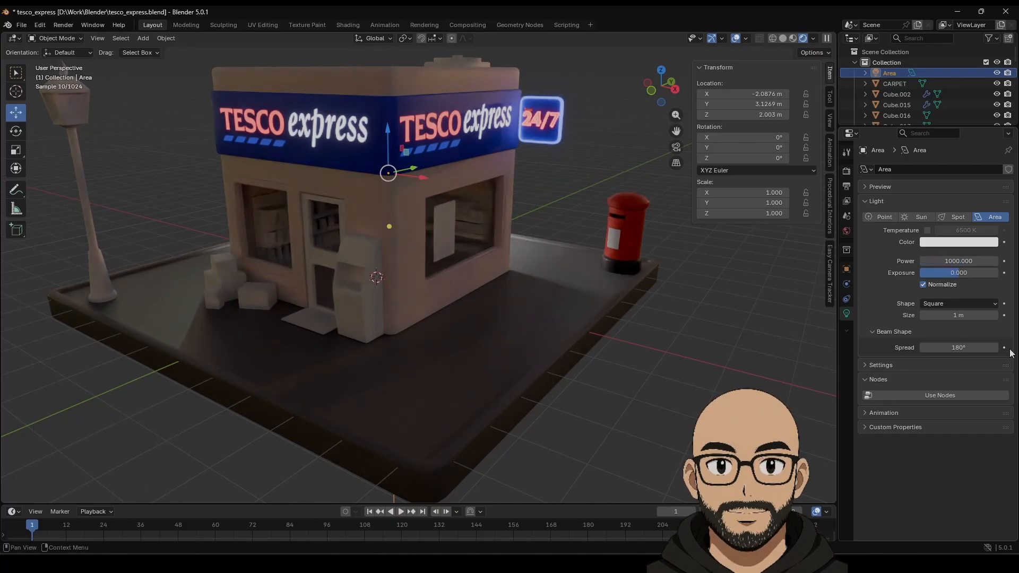
{"action": "middle_click_drag", "start_coordinate": [526, 283], "coordinate": [484, 270]}
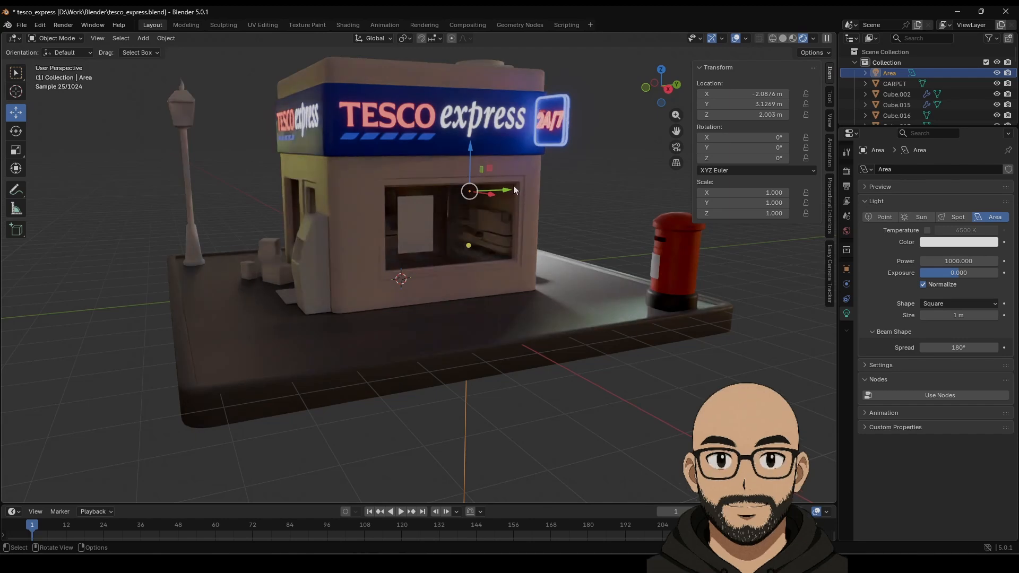
{"action": "left_click_drag", "start_coordinate": [501, 193], "coordinate": [428, 201]}
{"action": "middle_click_drag", "start_coordinate": [427, 221], "coordinate": [394, 210]}
{"action": "left_click_drag", "start_coordinate": [350, 209], "coordinate": [389, 94]}
{"action": "middle_click_drag", "start_coordinate": [507, 259], "coordinate": [489, 275]}
Step: Change the area light's color to a warm yellow, about #FFD06F
{"action": "left_click", "coordinate": [962, 243]}
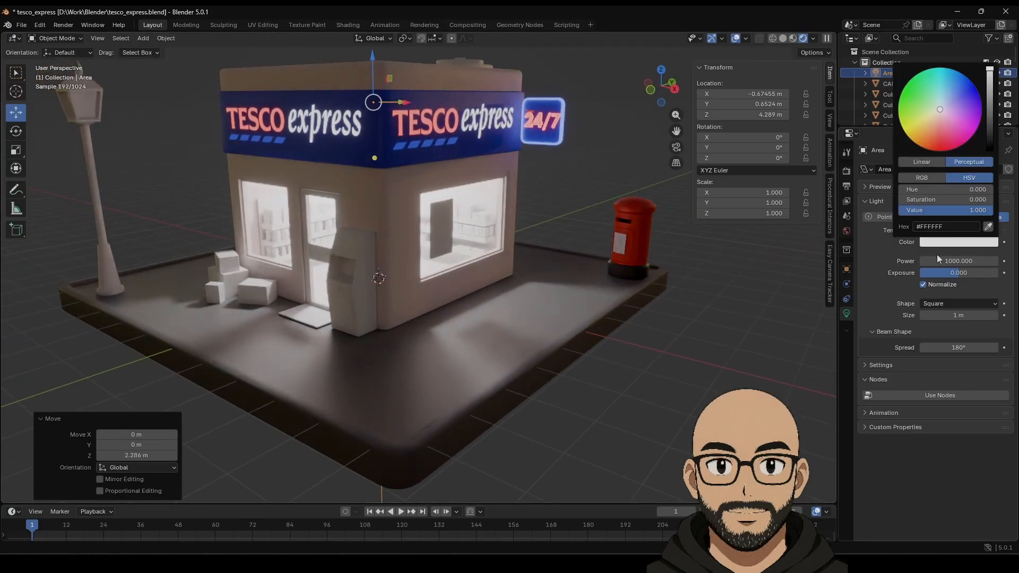
{"action": "left_click_drag", "start_coordinate": [931, 110], "coordinate": [935, 112]}
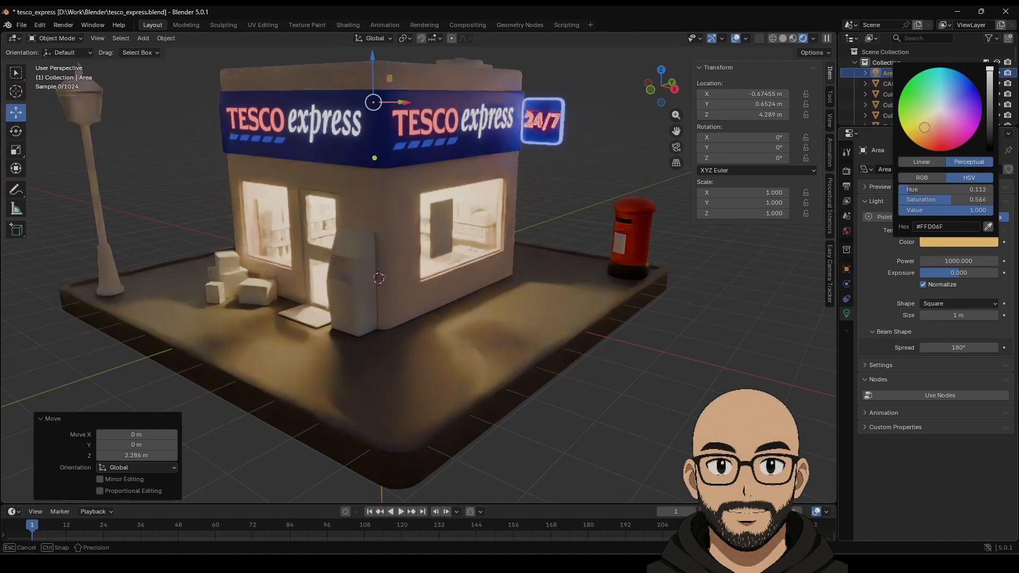
{"action": "left_click_drag", "start_coordinate": [925, 127], "coordinate": [923, 130]}
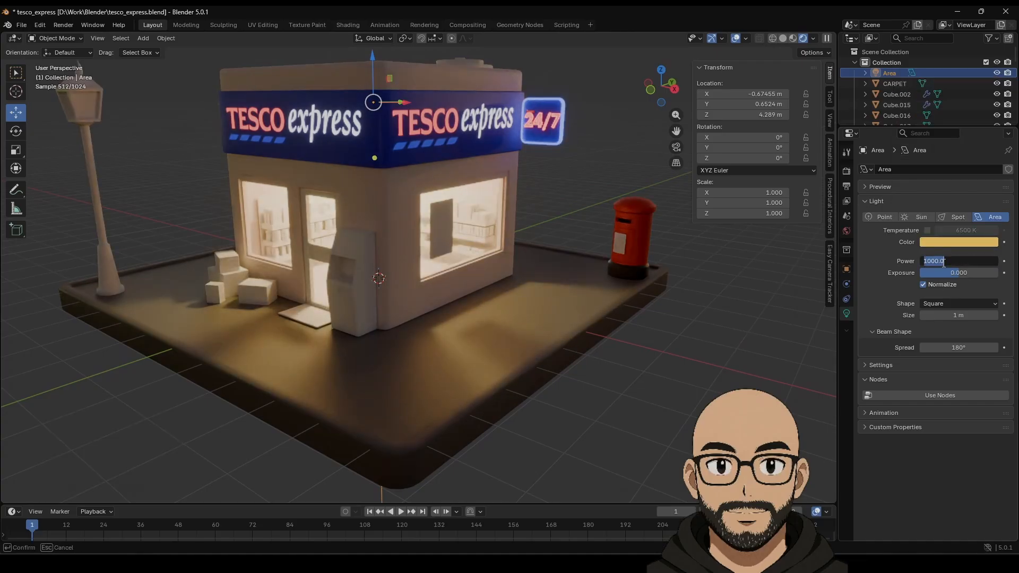
Step: Lower the area light's power to 140.2 and raise its exposure to 1.467
{"action": "key", "text": "Return"}
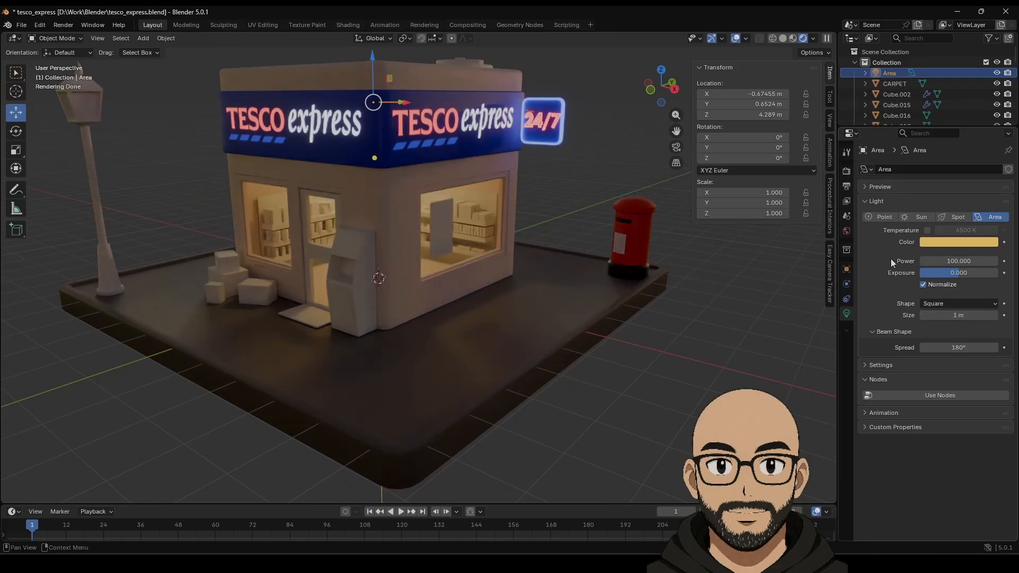
{"action": "left_click_drag", "start_coordinate": [953, 261], "coordinate": [1003, 262]}
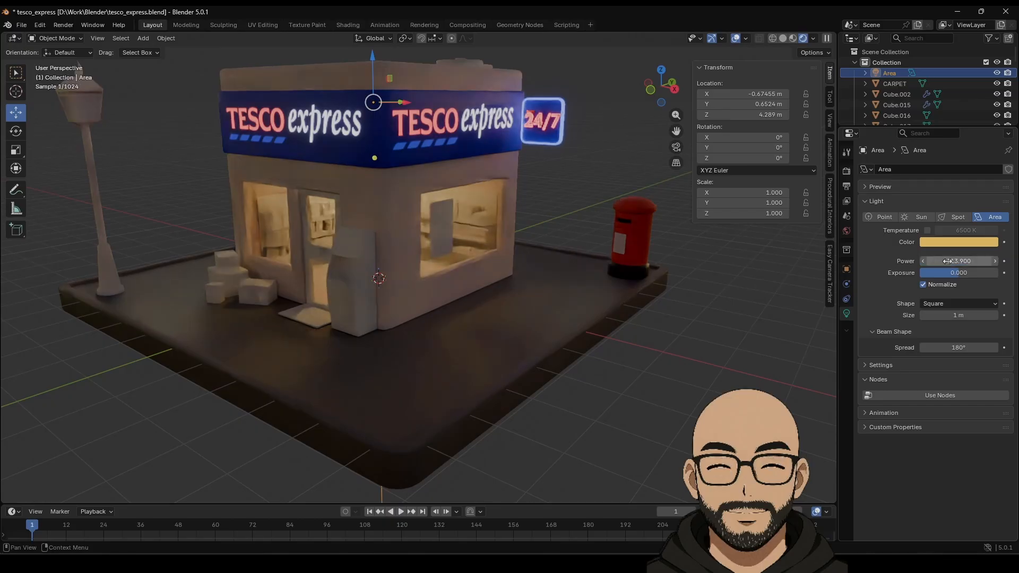
{"action": "left_click_drag", "start_coordinate": [934, 261], "coordinate": [963, 272]}
{"action": "scroll", "coordinate": [400, 284], "scroll_direction": "down", "scroll_amount": 4}
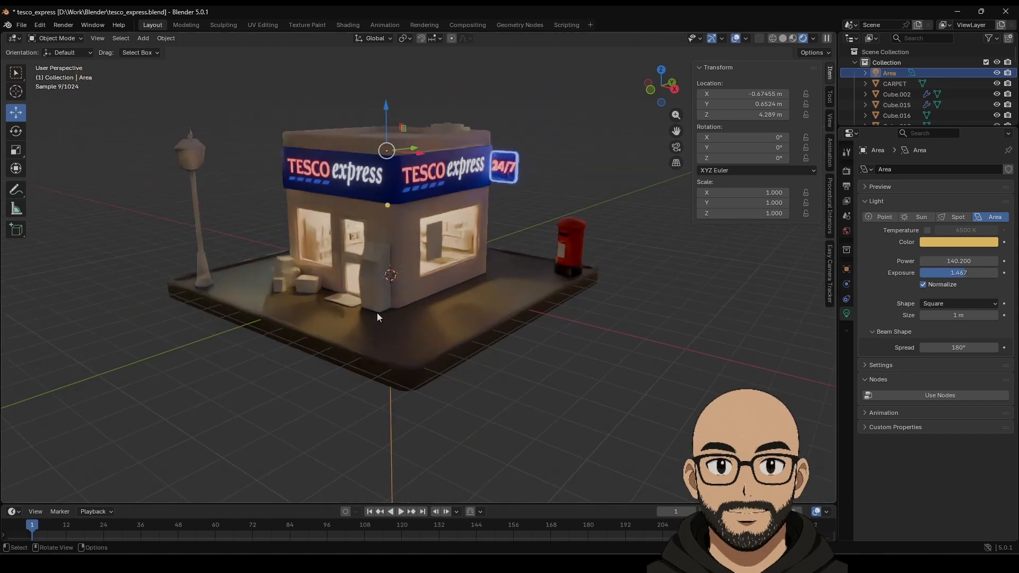
{"action": "scroll", "coordinate": [458, 336], "scroll_direction": "up", "scroll_amount": 2}
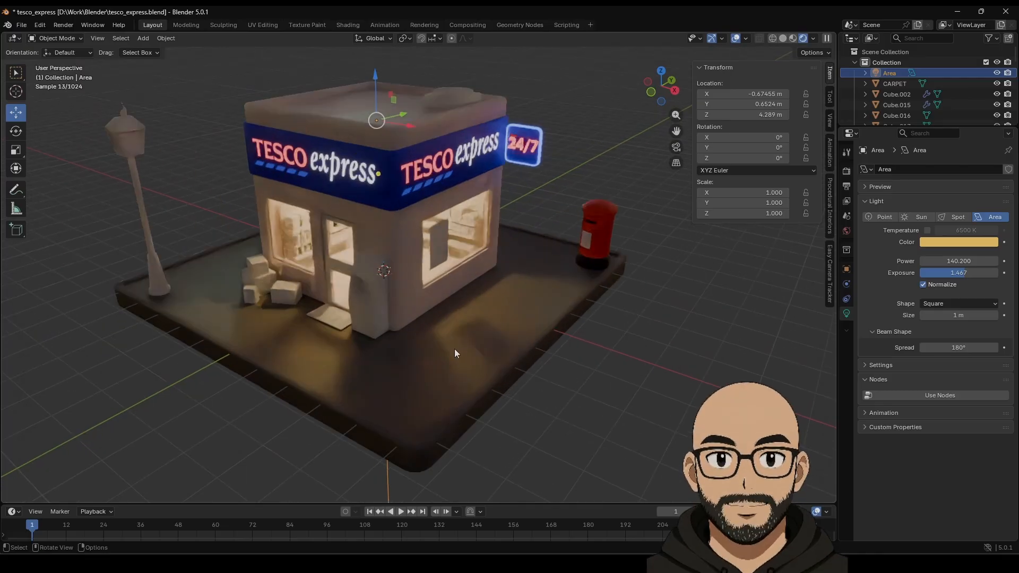
{"action": "scroll", "coordinate": [427, 341], "scroll_direction": "down", "scroll_amount": 1}
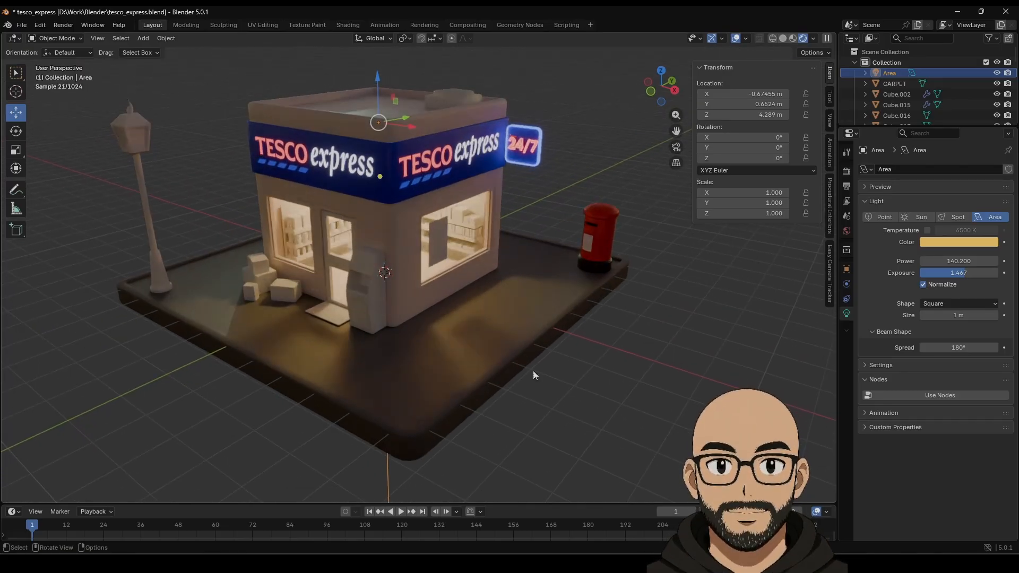
Step: Give the machine beside the shop door a new material with a deep blue base color
{"action": "scroll", "coordinate": [428, 336], "scroll_direction": "down", "scroll_amount": 1}
{"action": "scroll", "coordinate": [425, 341], "scroll_direction": "up", "scroll_amount": 1}
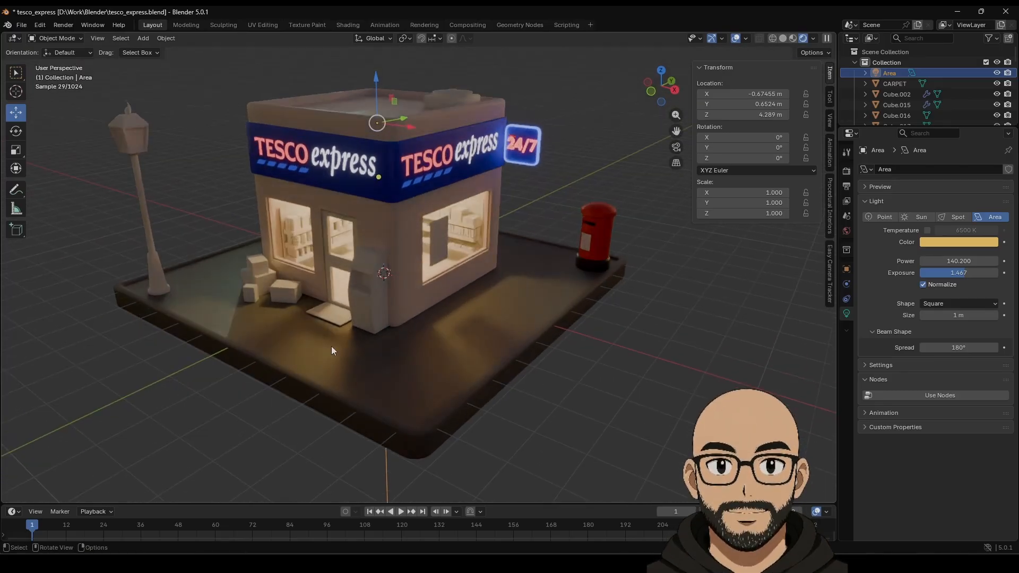
{"action": "left_click", "coordinate": [378, 320]}
{"action": "left_click", "coordinate": [926, 213]}
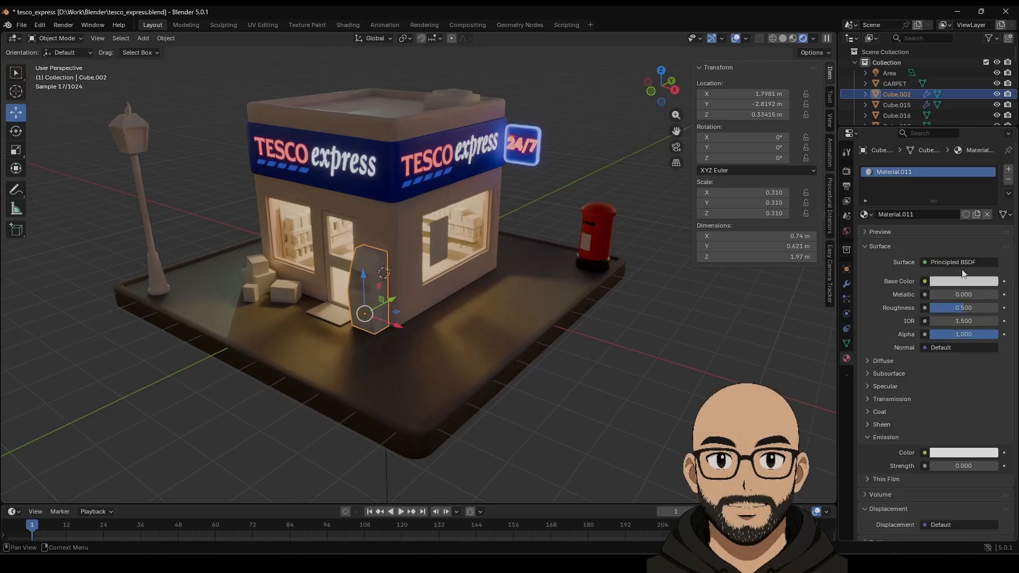
{"action": "left_click", "coordinate": [961, 282]}
{"action": "left_click_drag", "start_coordinate": [957, 168], "coordinate": [977, 120]}
{"action": "left_click", "coordinate": [563, 404]}
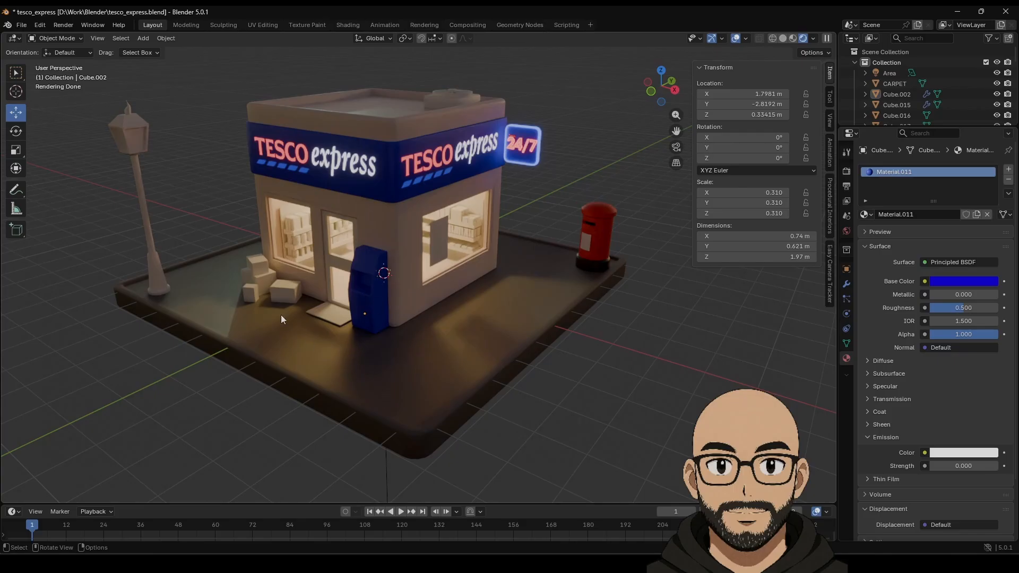
Step: Give the street lamp's post and frame a new near-black material with metallic 1.000 and roughness 0.277
{"action": "left_click", "coordinate": [149, 272]}
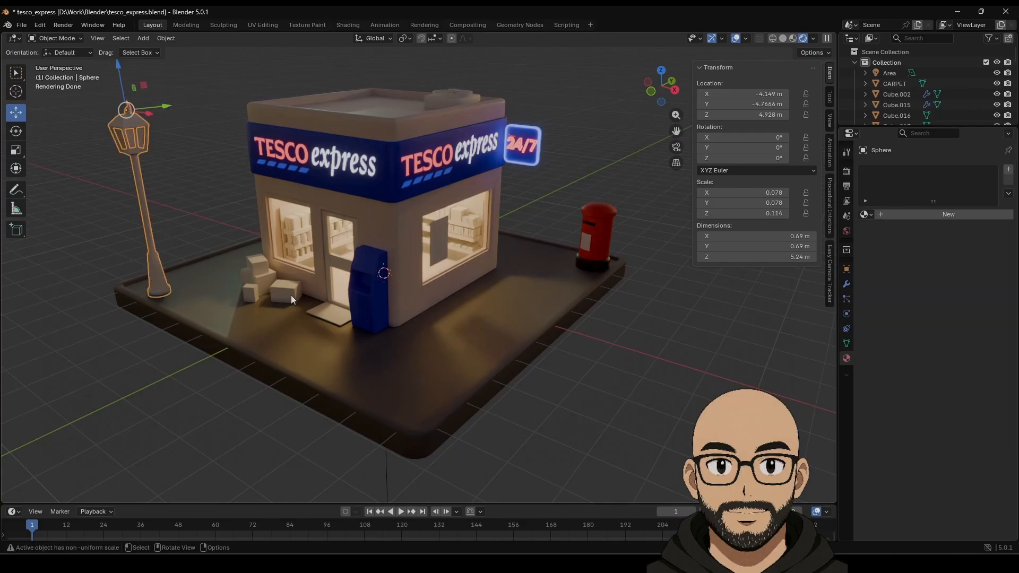
{"action": "left_click", "coordinate": [937, 214]}
{"action": "left_click", "coordinate": [962, 284]}
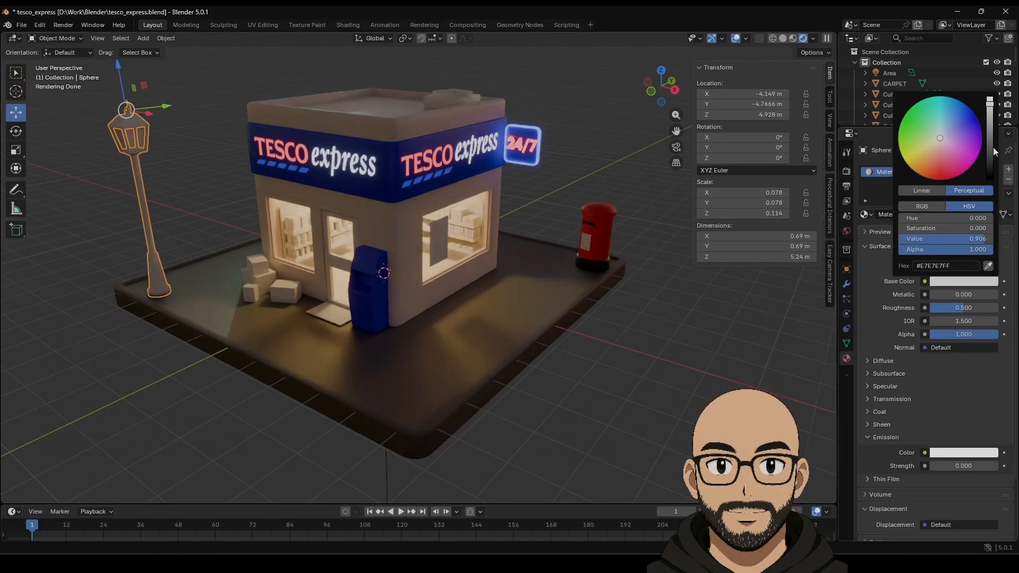
{"action": "left_click_drag", "start_coordinate": [990, 147], "coordinate": [990, 163]}
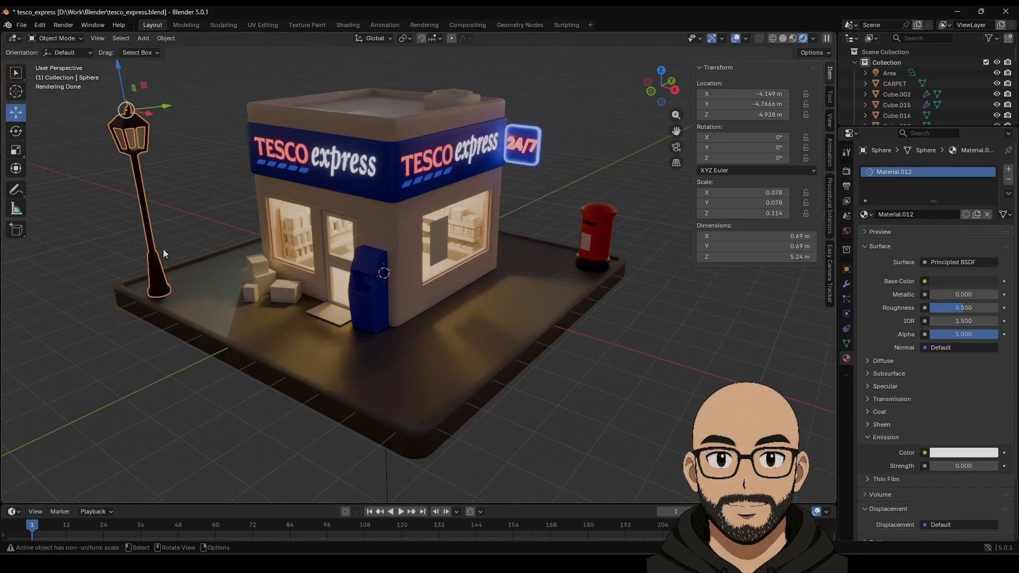
{"action": "left_click", "coordinate": [194, 228]}
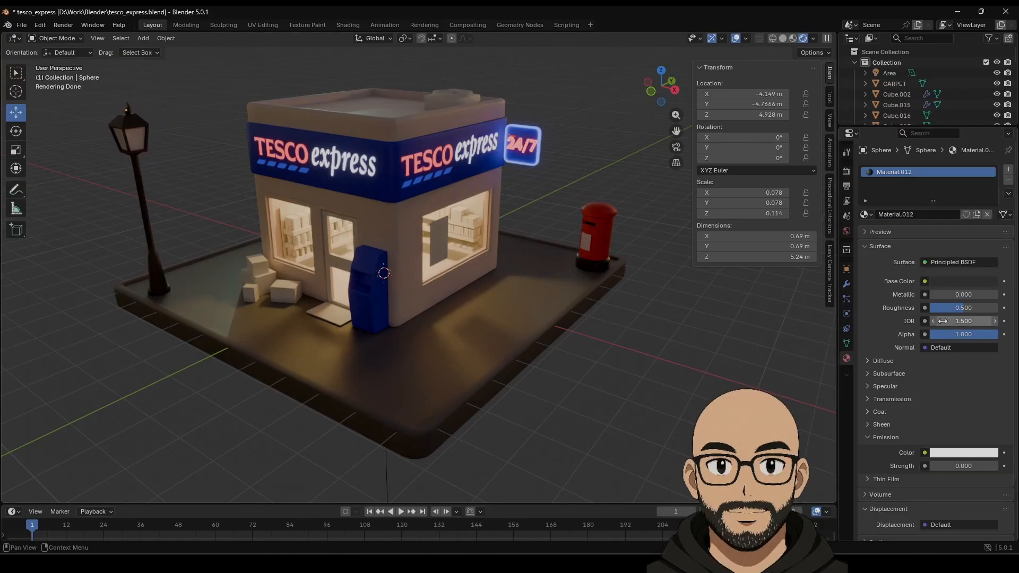
{"action": "left_click_drag", "start_coordinate": [958, 297], "coordinate": [998, 296]}
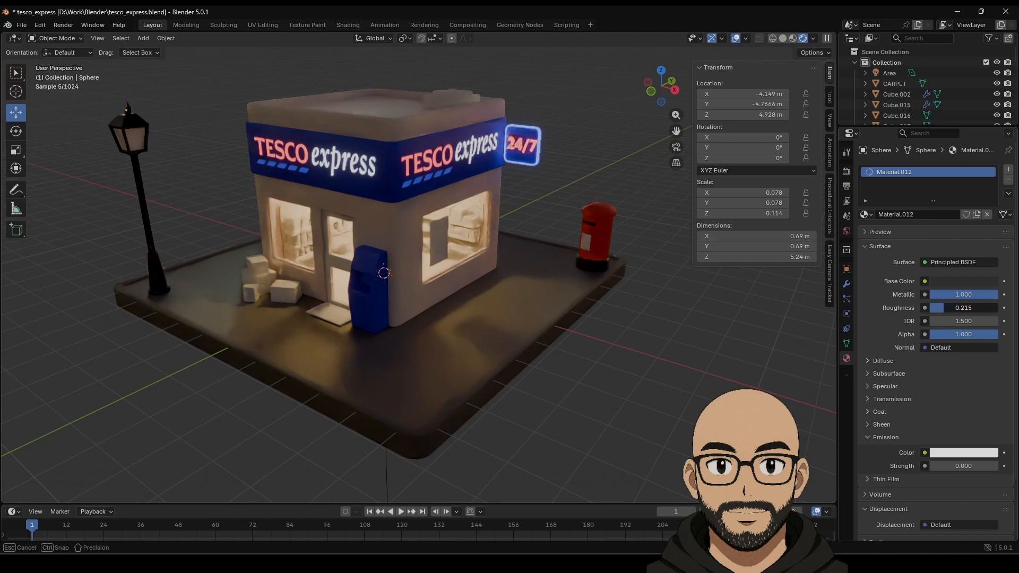
{"action": "left_click_drag", "start_coordinate": [964, 308], "coordinate": [970, 308]}
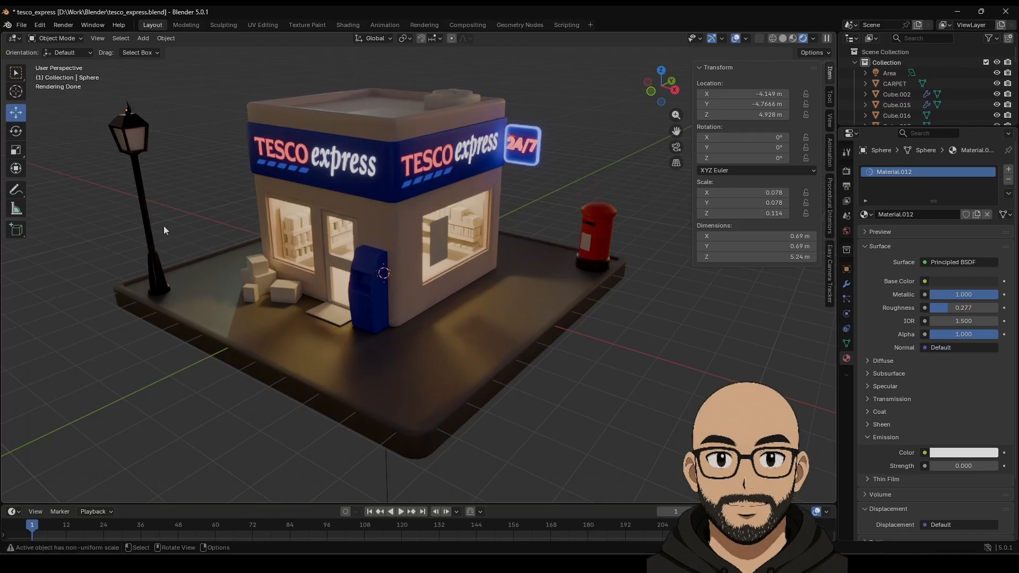
Step: Give the street lamp's glass a new material with a pale yellow base color, about #E7D492
{"action": "left_click", "coordinate": [141, 141]}
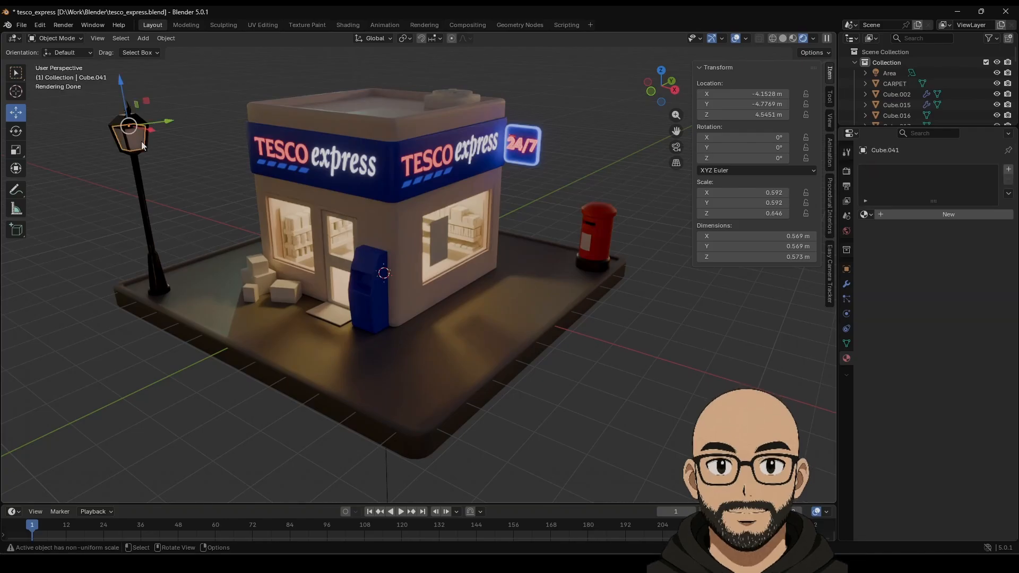
{"action": "left_click", "coordinate": [918, 214]}
{"action": "left_click", "coordinate": [957, 283]}
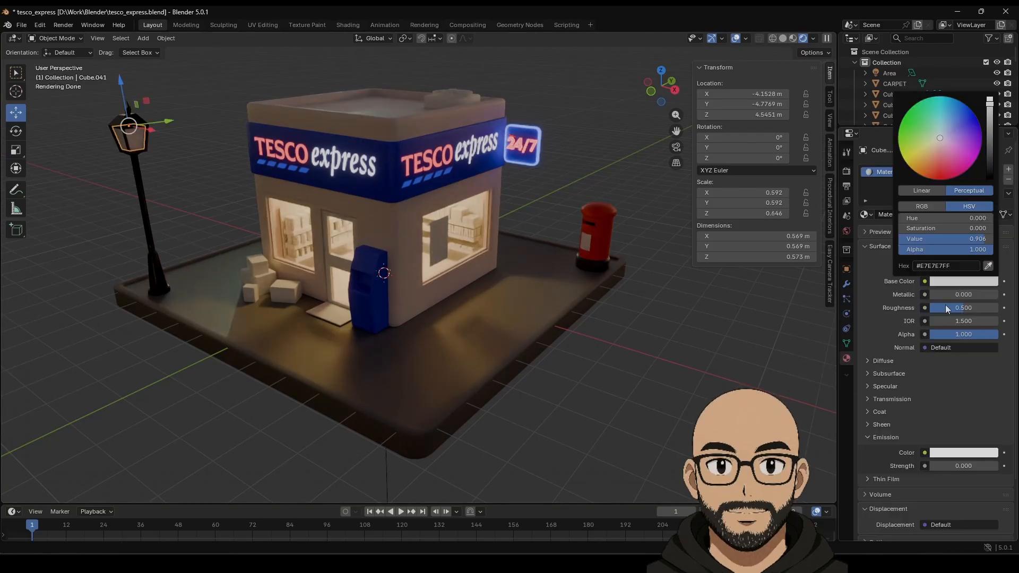
{"action": "left_click", "coordinate": [952, 283]}
{"action": "left_click_drag", "start_coordinate": [939, 138], "coordinate": [931, 146]}
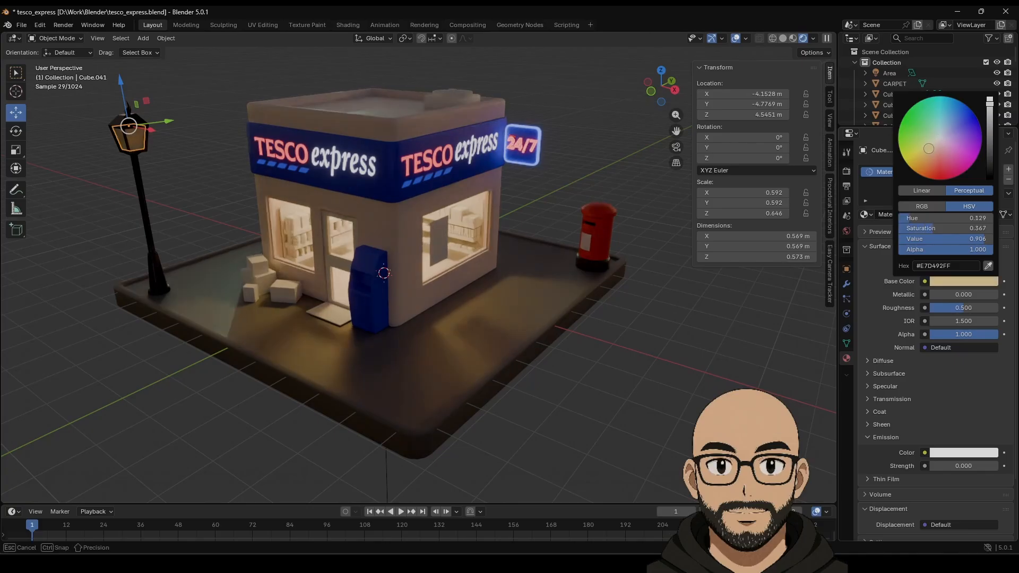
Step: Make the lamp glass glow with emission color about #FFE058 and emission strength 7.200
{"action": "mouse_move", "coordinate": [962, 467]}
{"action": "left_mouse_down"}
{"action": "mouse_move", "coordinate": [987, 467]}
{"action": "mouse_move", "coordinate": [962, 466]}
{"action": "left_mouse_up"}
{"action": "left_click", "coordinate": [963, 452]}
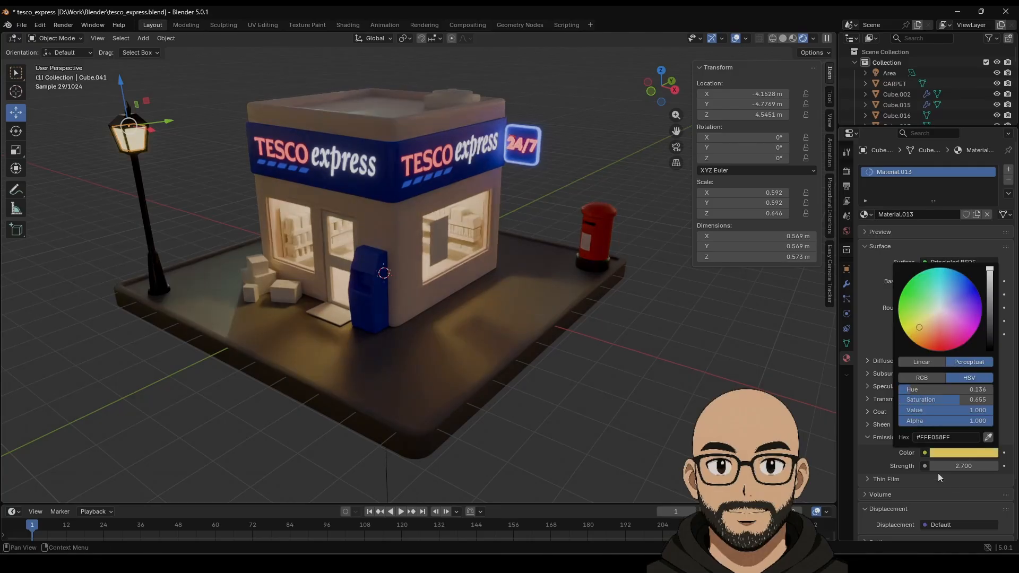
{"action": "mouse_move", "coordinate": [981, 466]}
{"action": "left_mouse_down"}
{"action": "mouse_move", "coordinate": [1008, 465]}
{"action": "mouse_move", "coordinate": [971, 466]}
{"action": "left_mouse_up"}
{"action": "scroll", "coordinate": [584, 441], "scroll_direction": "down", "scroll_amount": 2}
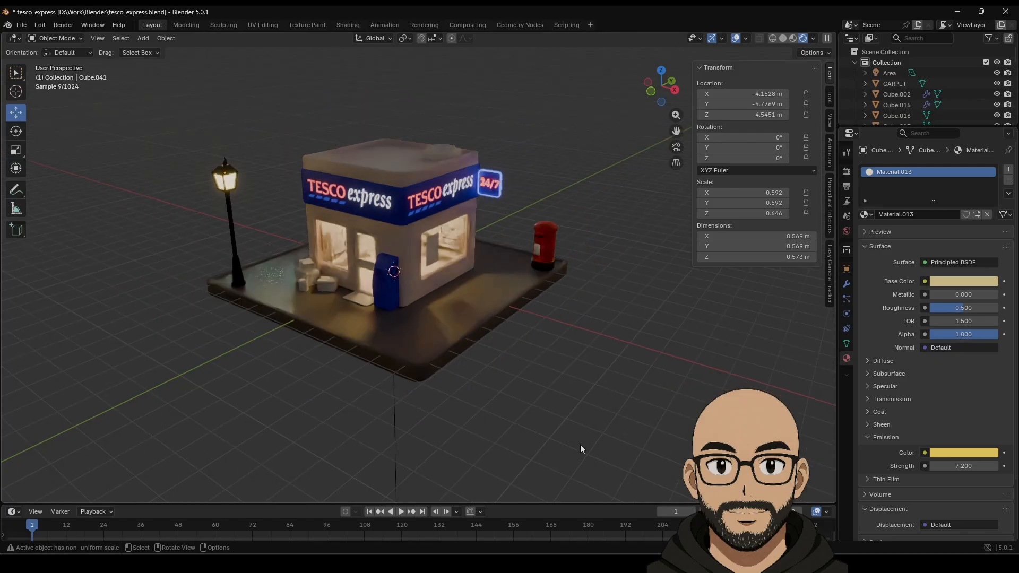
Step: Add a point light and move it near the street lamp's head, at about X -5.53 m, Y -3.41 m, Z 4.77 m
{"action": "left_click", "coordinate": [143, 38]}
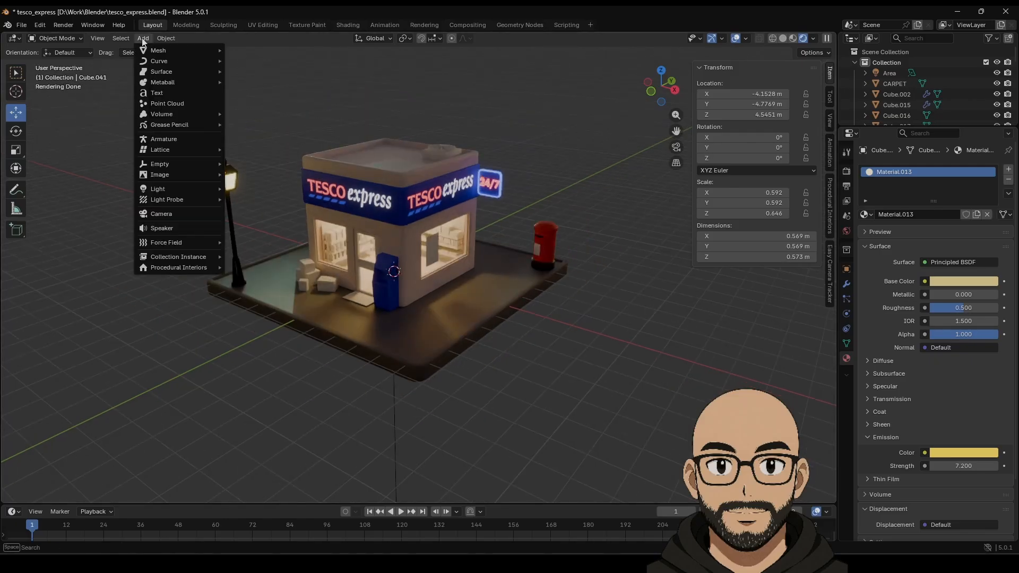
{"action": "mouse_move", "coordinate": [173, 190]}
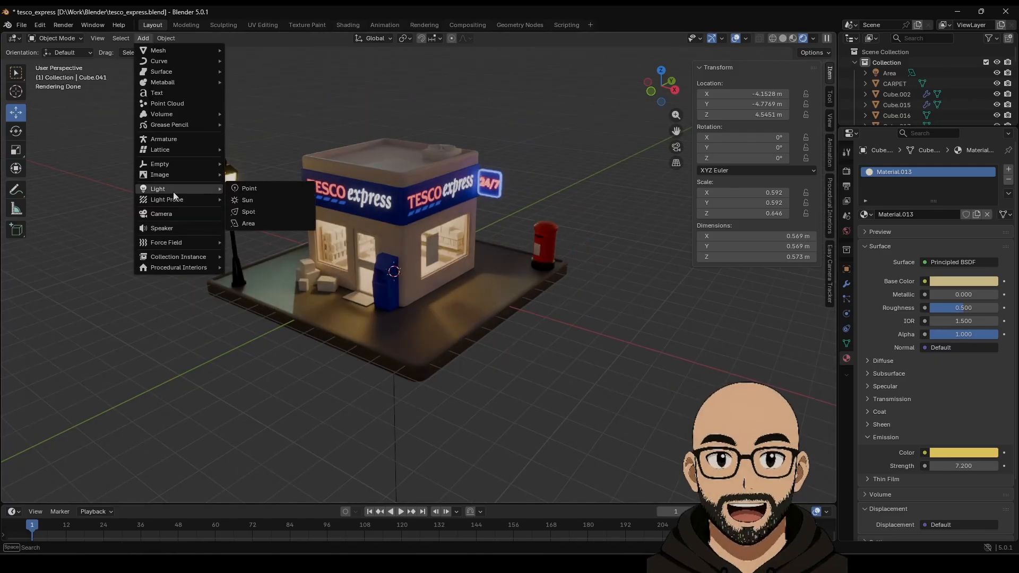
{"action": "left_click", "coordinate": [258, 192]}
{"action": "left_click_drag", "start_coordinate": [407, 275], "coordinate": [212, 121]}
{"action": "left_click_drag", "start_coordinate": [240, 157], "coordinate": [257, 161]}
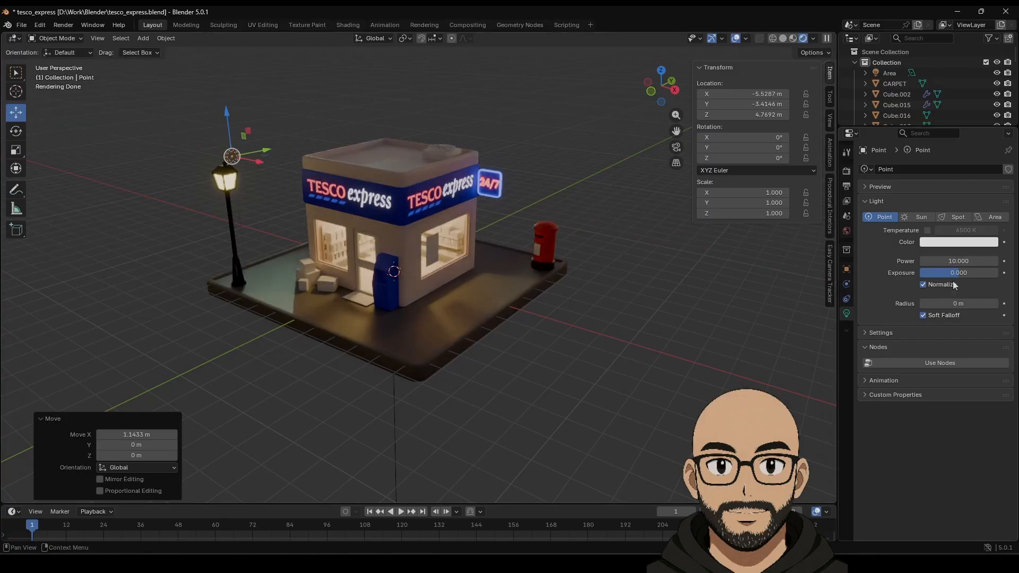
Step: Set the point light's power to 500
{"action": "mouse_move", "coordinate": [959, 260]}
{"action": "left_mouse_down"}
{"action": "mouse_move", "coordinate": [977, 261]}
{"action": "mouse_move", "coordinate": [954, 261]}
{"action": "left_mouse_up"}
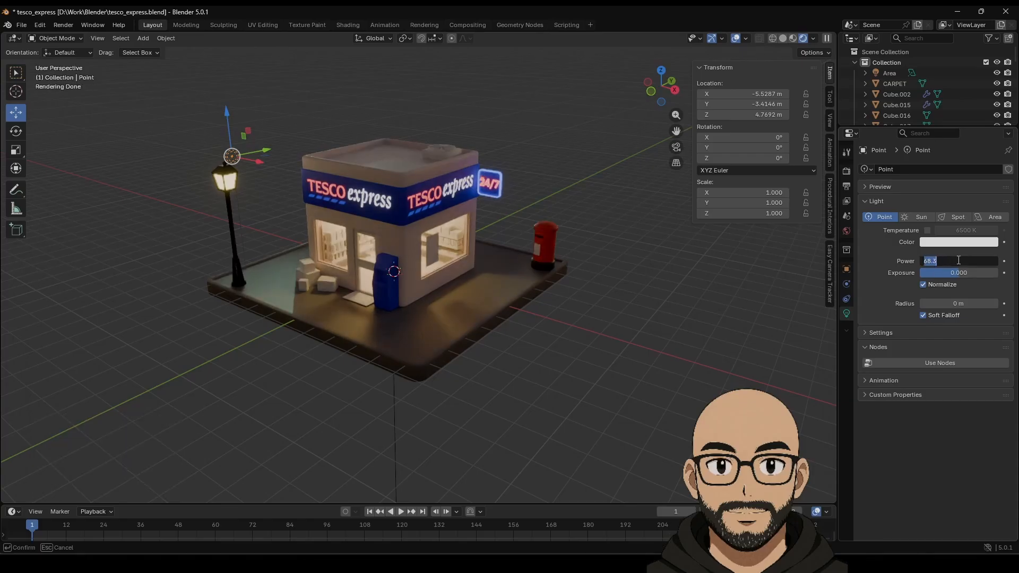
{"action": "type", "text": "500"}
{"action": "key", "text": "Return"}
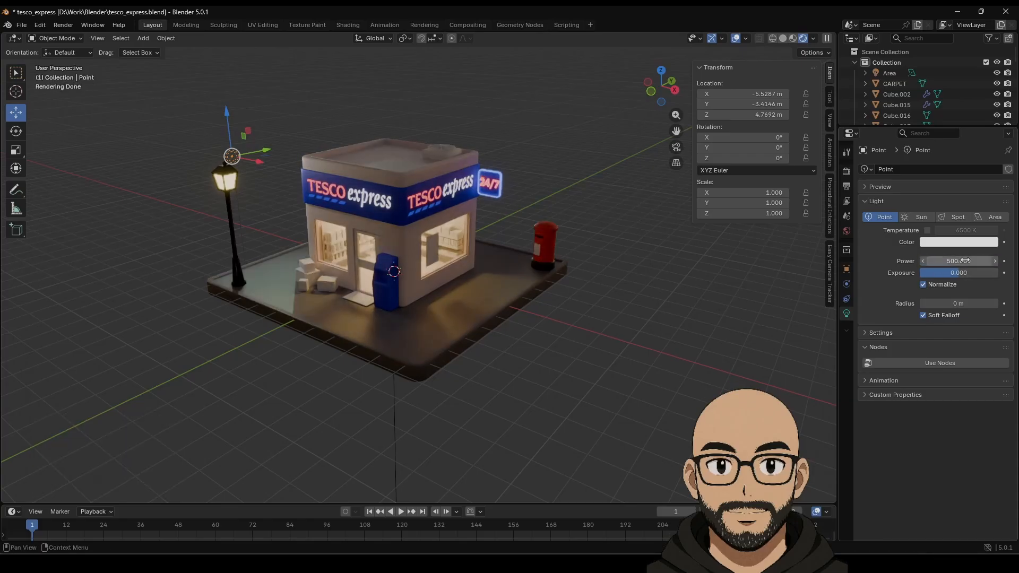
Step: Move the point light along each axis to just above the street lamp, at about X -4.09 m, Y -5.17 m, Z 5.43 m
{"action": "middle_click_drag", "start_coordinate": [485, 205], "coordinate": [272, 257]}
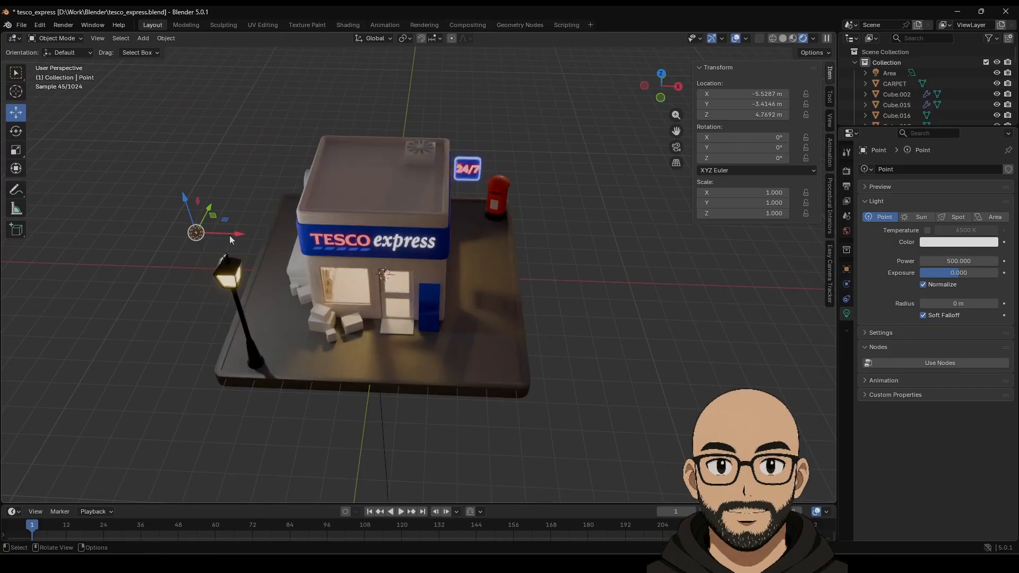
{"action": "key", "text": "g"}
{"action": "key", "text": "x"}
{"action": "left_click", "coordinate": [277, 248]}
{"action": "key", "text": "g"}
{"action": "key", "text": "y"}
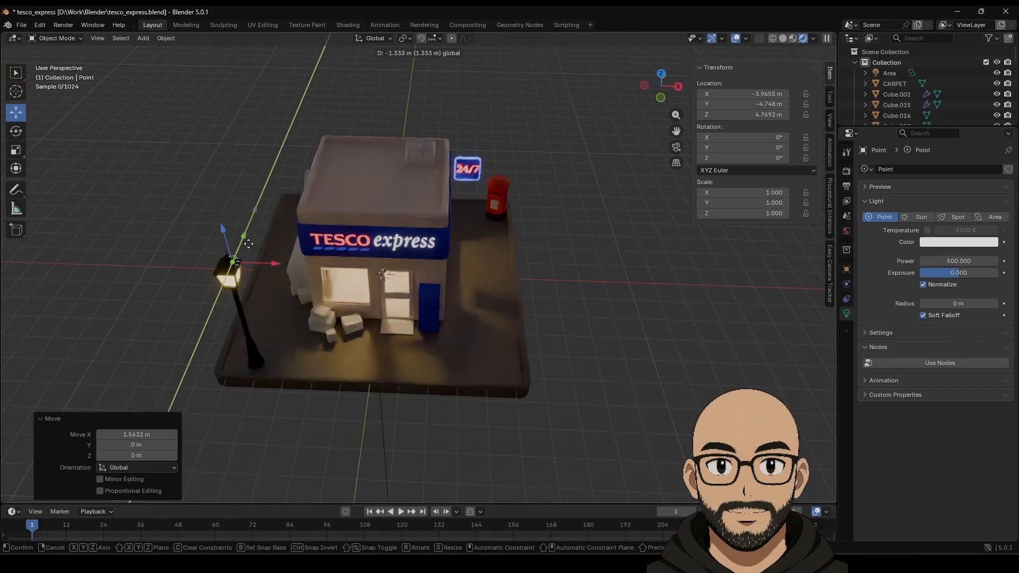
{"action": "left_click", "coordinate": [220, 236]}
{"action": "key", "text": "g"}
{"action": "key", "text": "z"}
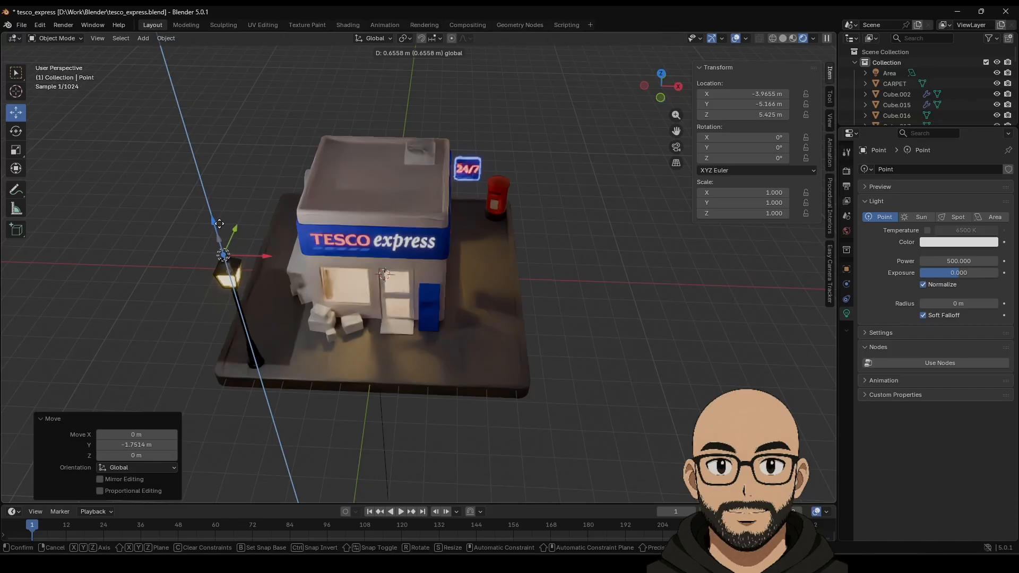
{"action": "left_click", "coordinate": [219, 224]}
{"action": "key", "text": "g"}
{"action": "key", "text": "x"}
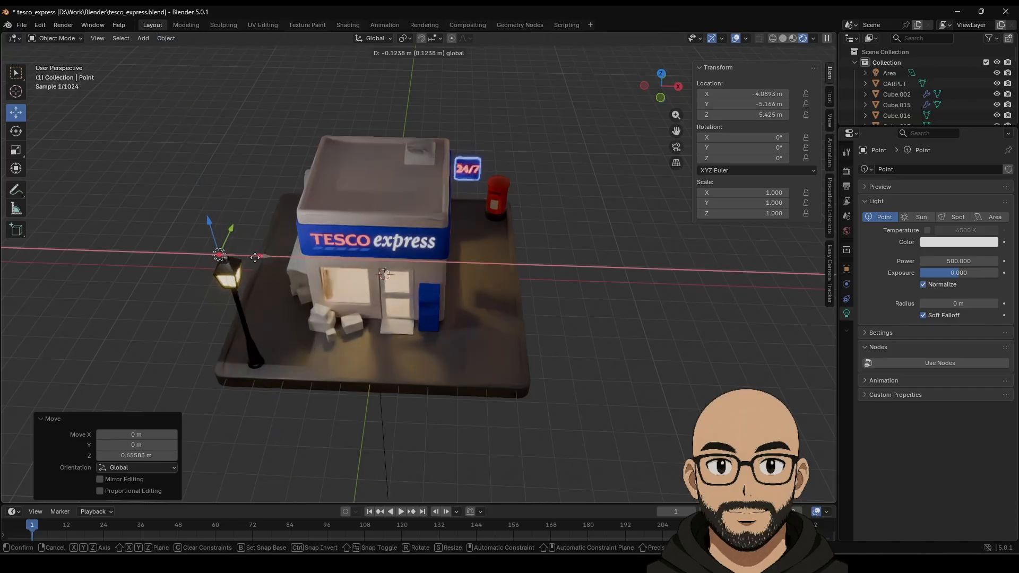
{"action": "left_click", "coordinate": [327, 335]}
Step: Lower the point light beside the lamp head on the shop side, to about Y -3.94 m, Z 4.30 m
{"action": "middle_click_drag", "start_coordinate": [327, 335], "coordinate": [149, 324]}
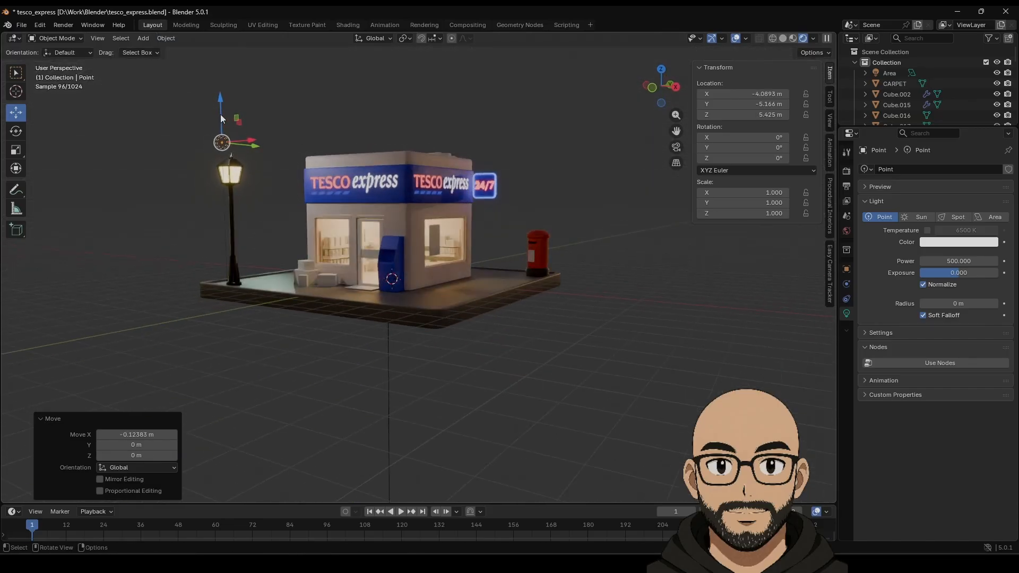
{"action": "key", "text": "g"}
{"action": "key", "text": "z"}
{"action": "left_click", "coordinate": [220, 139]}
{"action": "key", "text": "g"}
{"action": "key", "text": "y"}
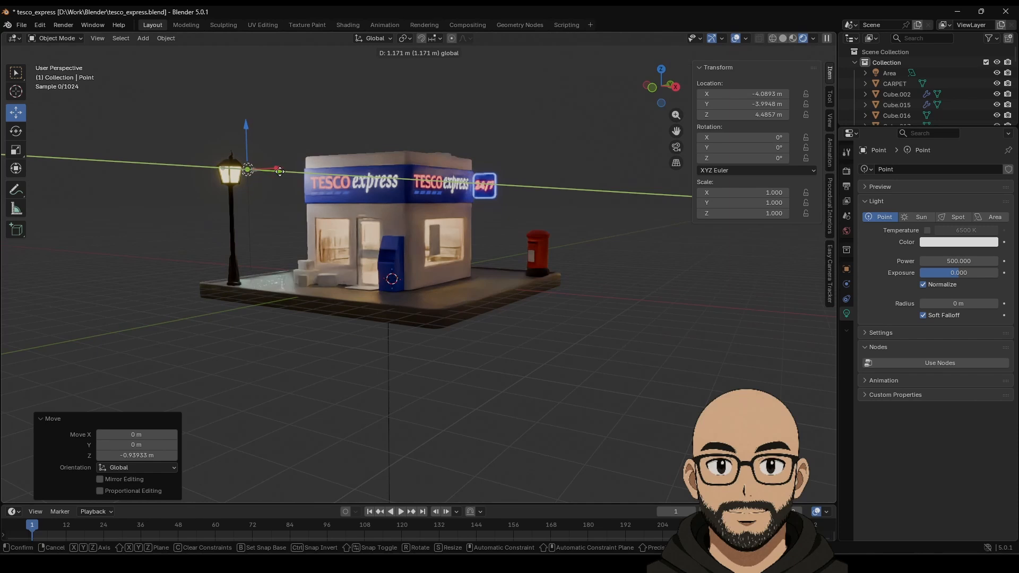
{"action": "left_click_drag", "start_coordinate": [281, 171], "coordinate": [280, 171]}
{"action": "left_click_drag", "start_coordinate": [246, 129], "coordinate": [246, 134]}
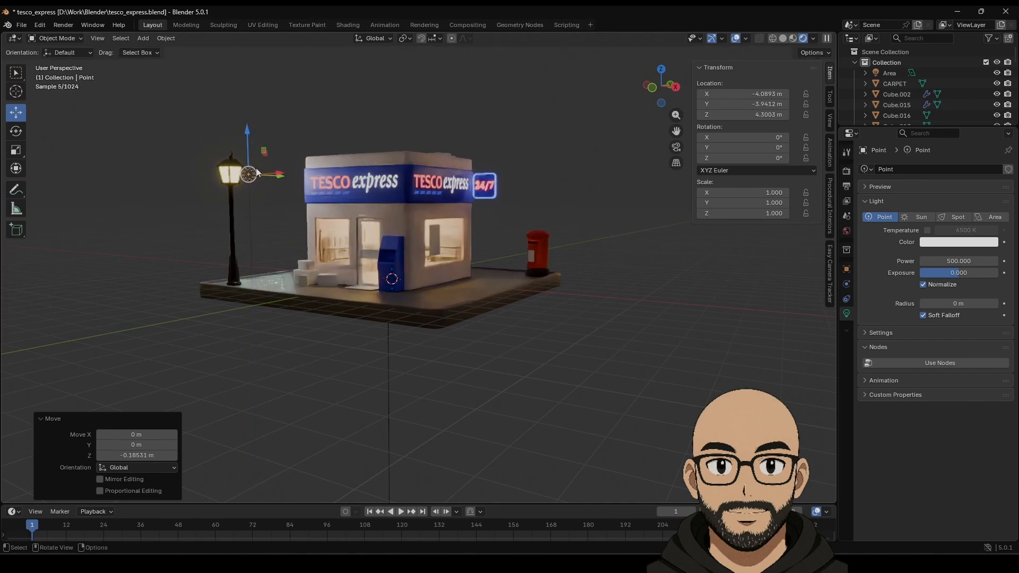
Step: Set the point light's exposure to about -1.333 and its color to a warm yellow, about #FFCC6E
{"action": "middle_click_drag", "start_coordinate": [267, 192], "coordinate": [267, 212]}
{"action": "left_click_drag", "start_coordinate": [965, 272], "coordinate": [954, 272]}
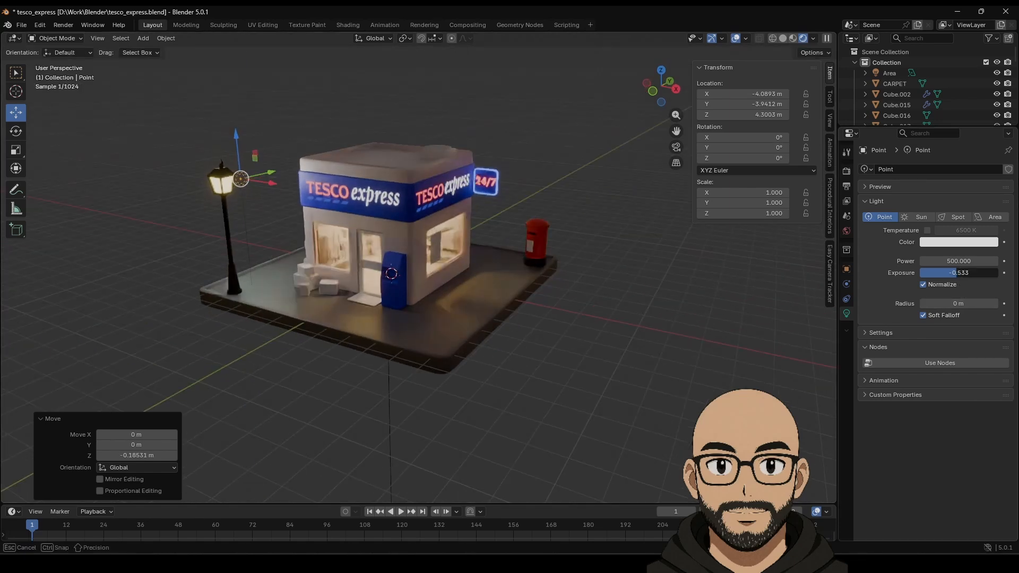
{"action": "left_click", "coordinate": [969, 244]}
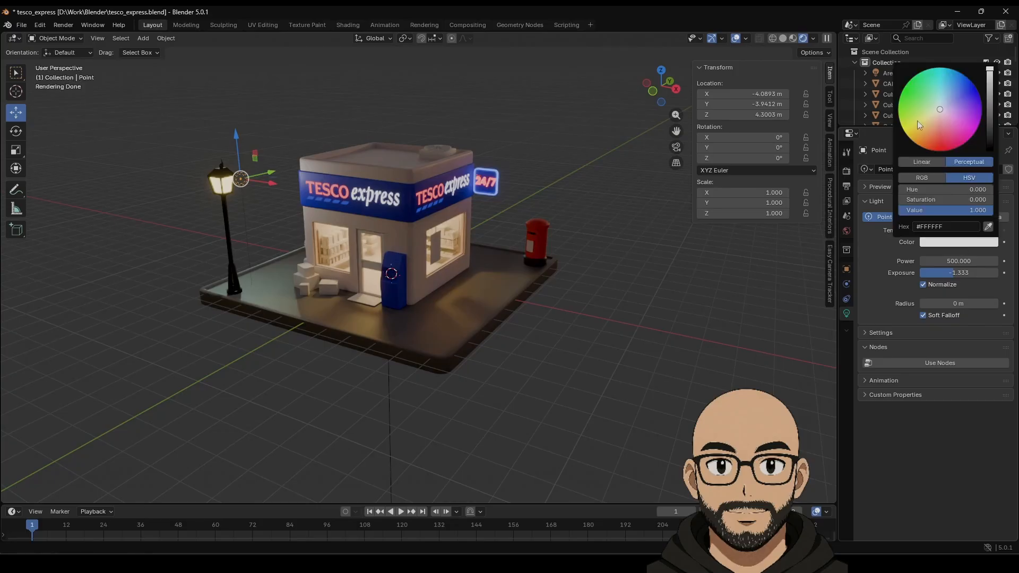
{"action": "left_click_drag", "start_coordinate": [939, 110], "coordinate": [926, 124]}
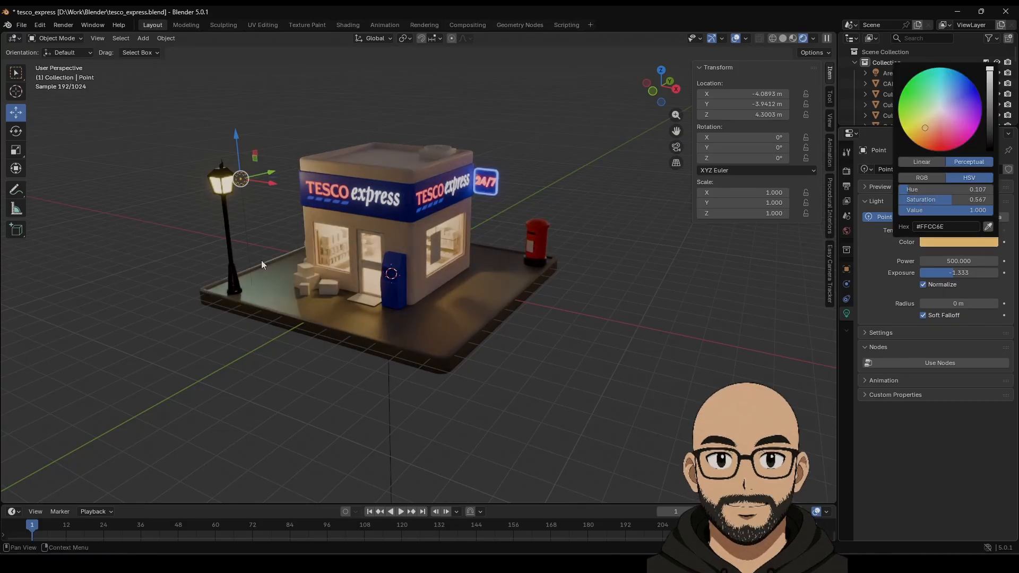
{"action": "left_click", "coordinate": [135, 138]}
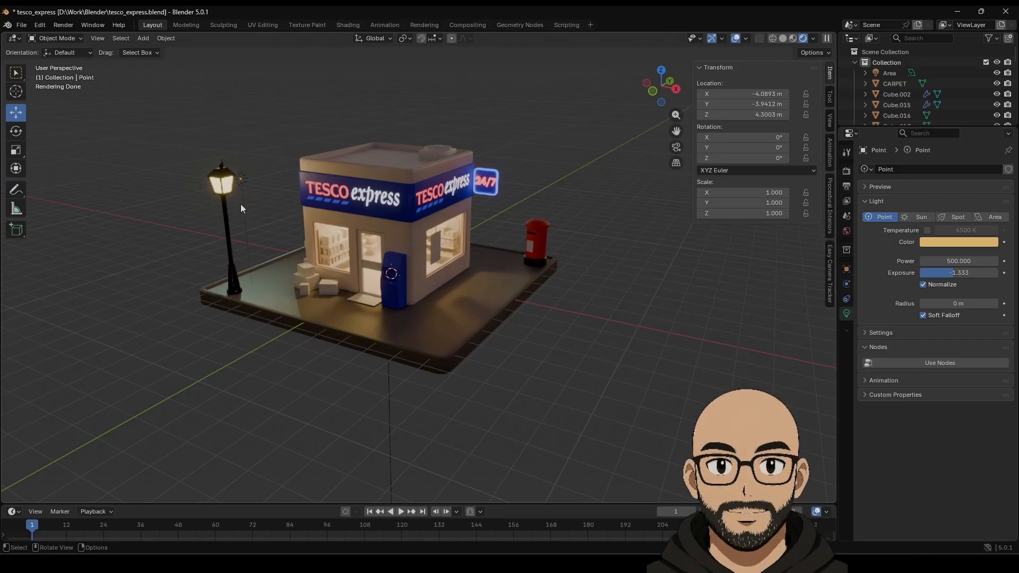
Step: Split the 3D viewport vertically into two side-by-side views
{"action": "middle_click_drag", "start_coordinate": [278, 290], "coordinate": [294, 313]}
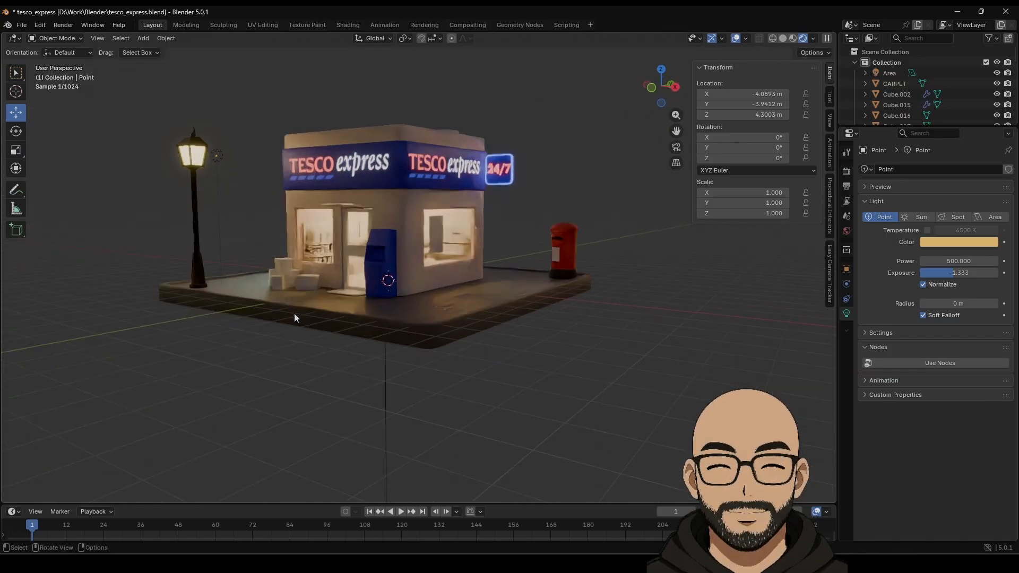
{"action": "scroll", "coordinate": [355, 281], "scroll_direction": "up", "scroll_amount": 3}
{"action": "middle_click_drag", "start_coordinate": [389, 273], "coordinate": [422, 301]}
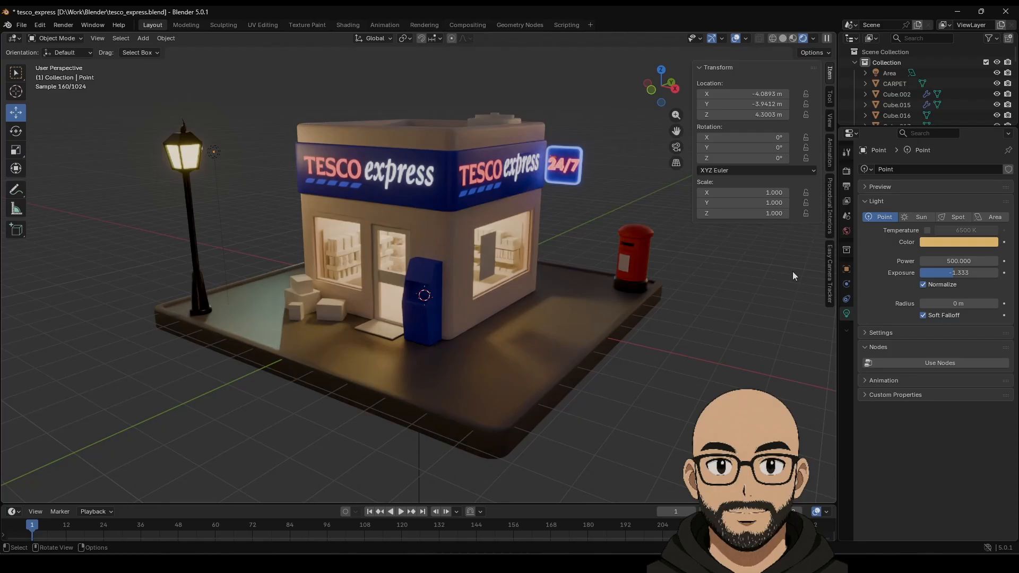
{"action": "right_click", "coordinate": [837, 247]}
{"action": "left_click", "coordinate": [784, 245]}
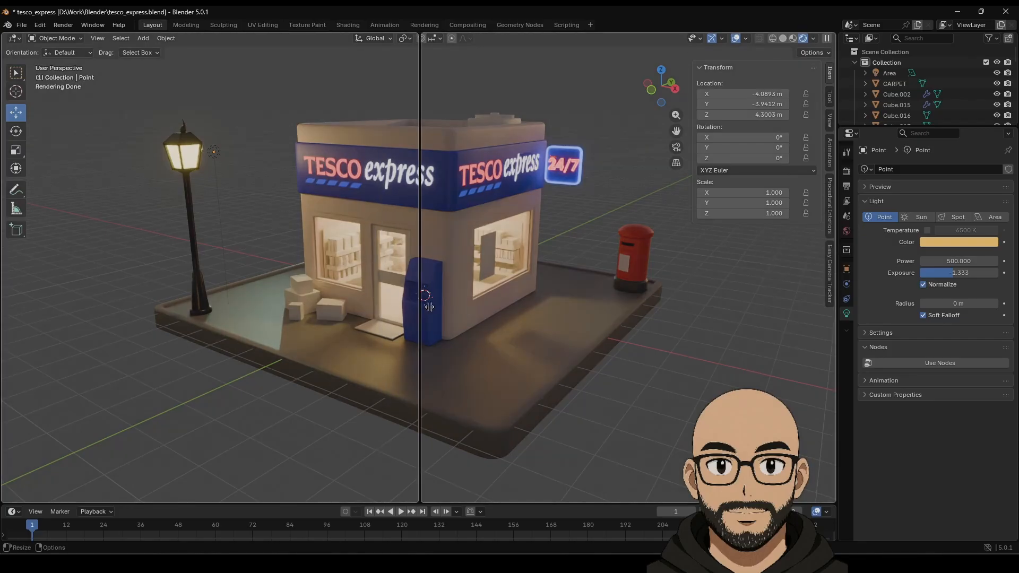
{"action": "left_click", "coordinate": [439, 159]}
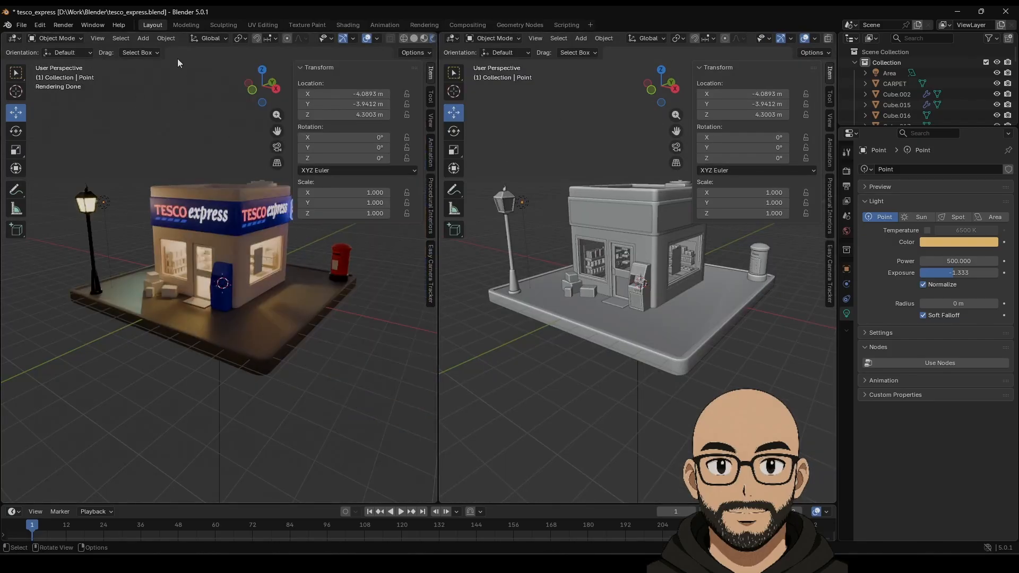
Step: Add a camera to the scene at the world origin
{"action": "left_click", "coordinate": [143, 38]}
{"action": "mouse_move", "coordinate": [169, 202]}
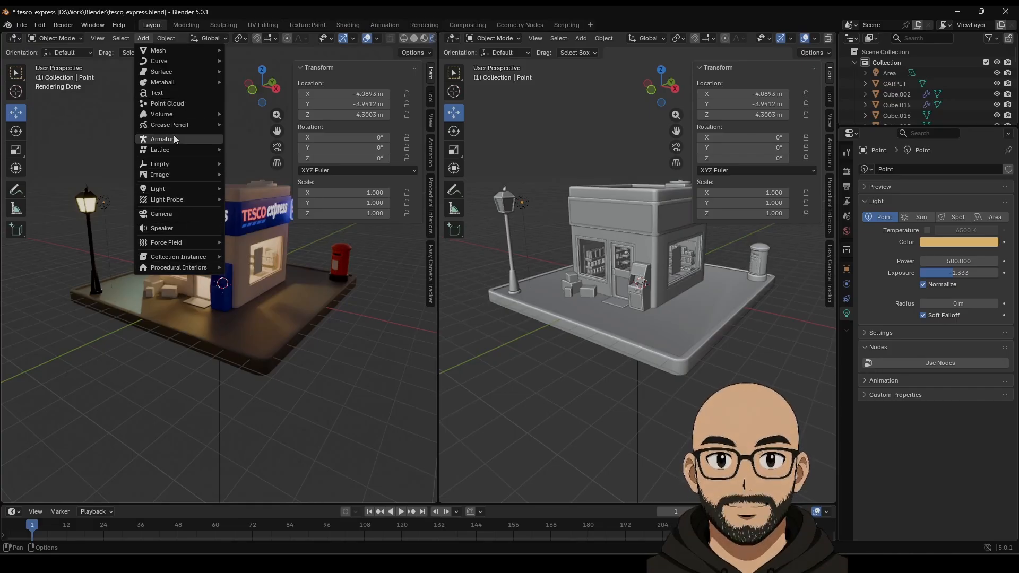
{"action": "left_click", "coordinate": [174, 216]}
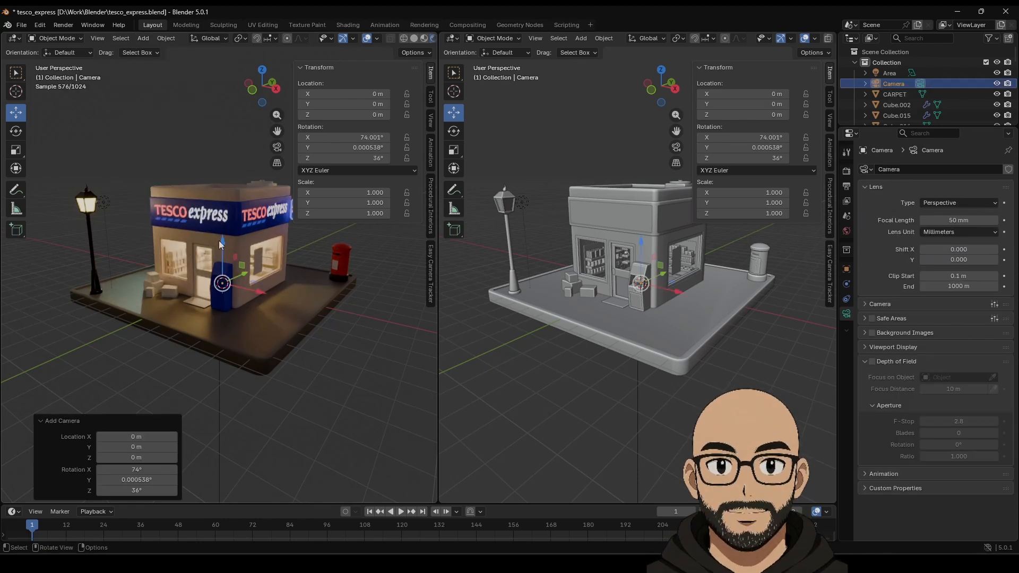
Step: Look through the camera in the rendered viewport, lock the camera to that view and hide its sidebar
{"action": "key", "text": "KP_0"}
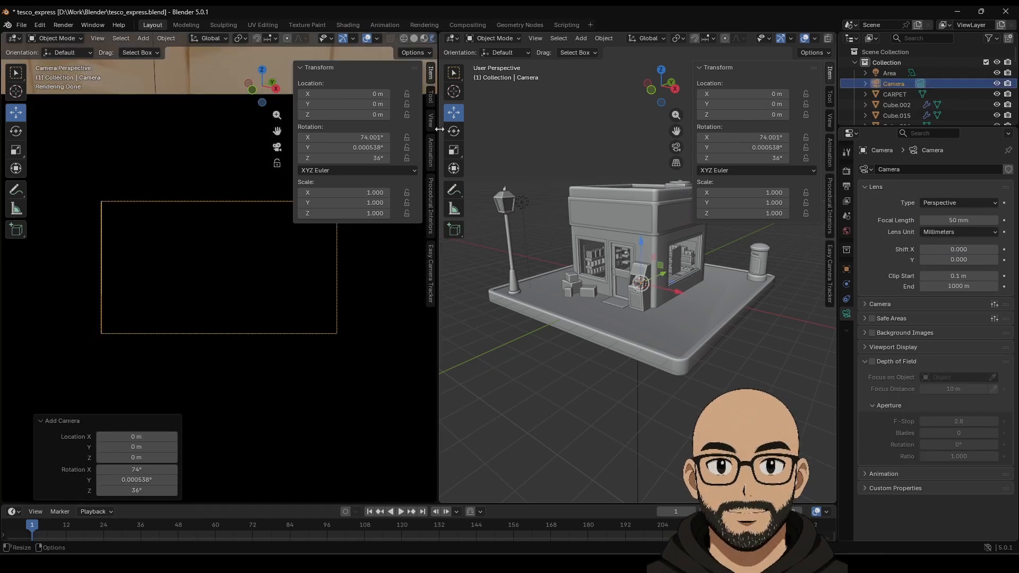
{"action": "left_click", "coordinate": [431, 127]}
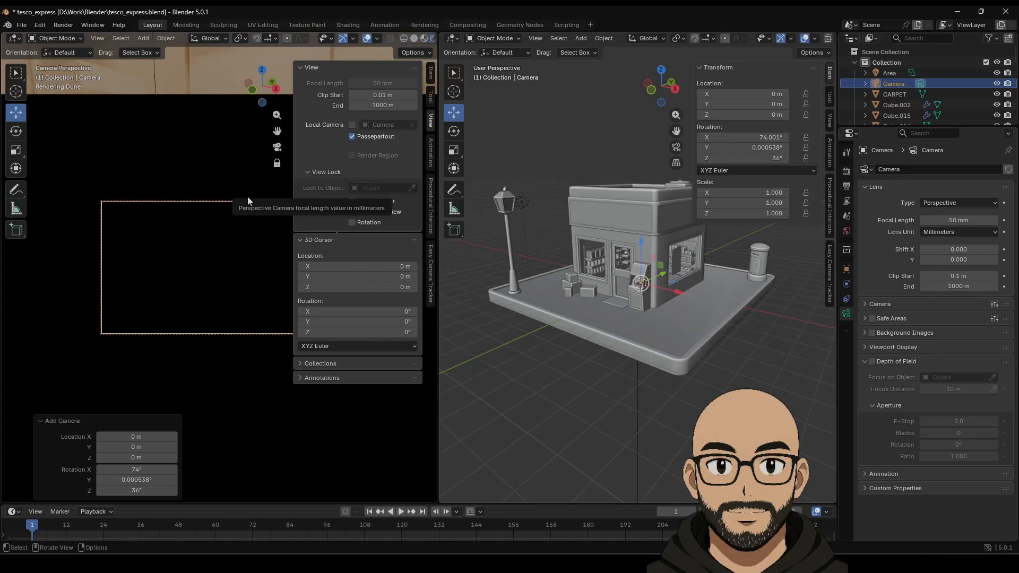
{"action": "key", "text": "n"}
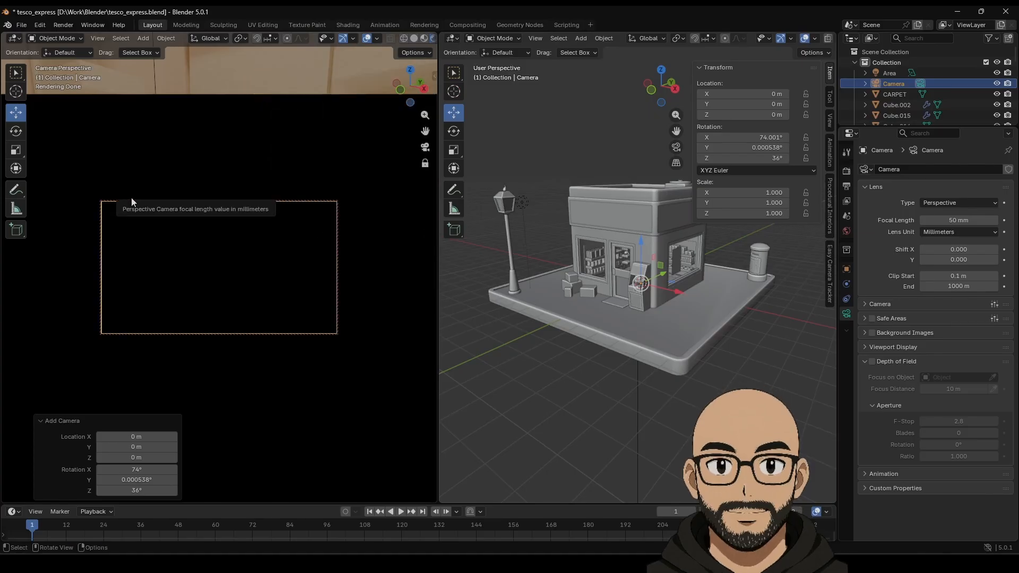
Step: Fit the camera frame to the rendered viewport without toolbar, gizmos or overlays, and set the camera's passepartout to 1.000
{"action": "key", "text": "Home"}
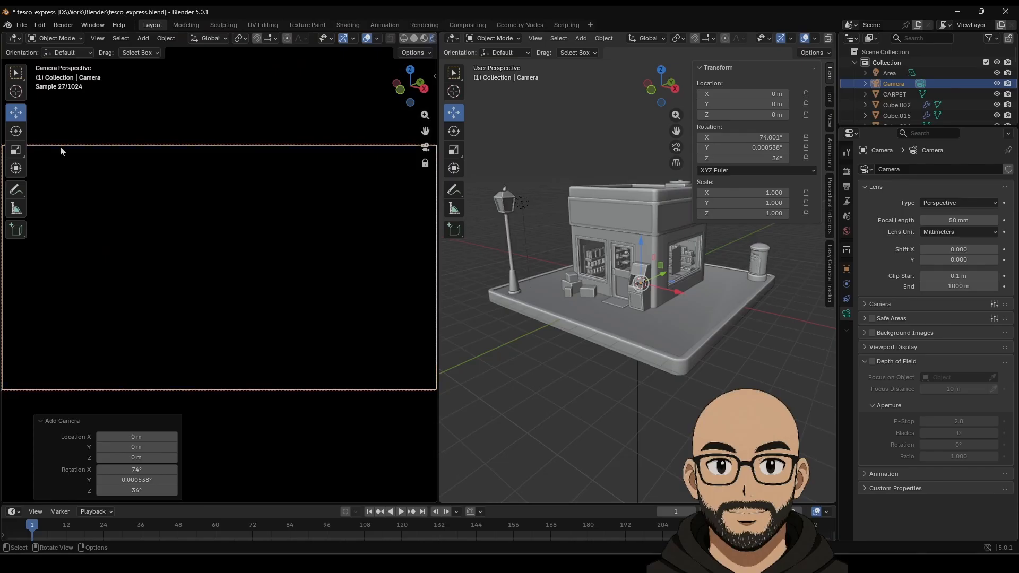
{"action": "key", "text": "t"}
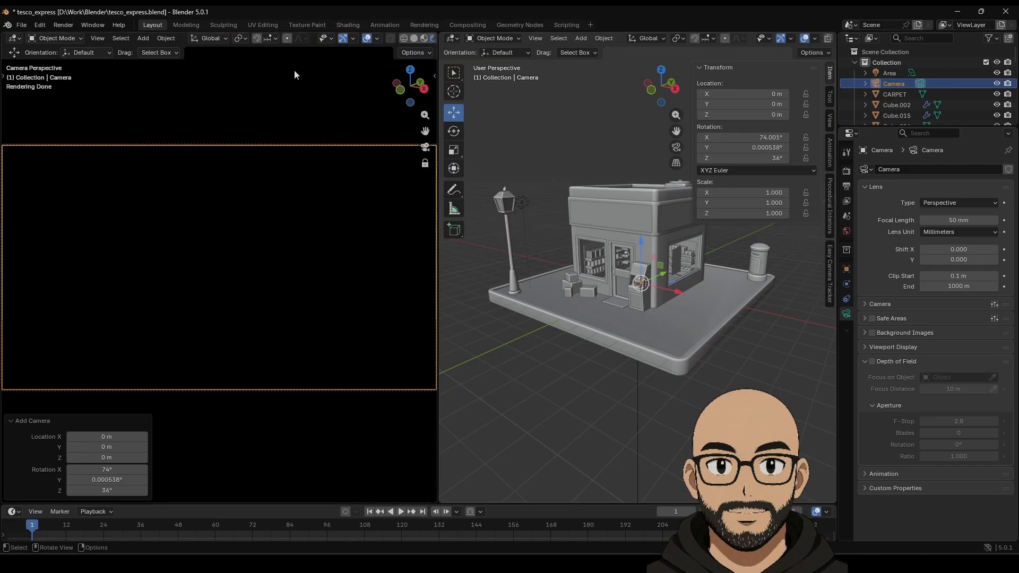
{"action": "left_click", "coordinate": [342, 38]}
{"action": "left_click", "coordinate": [366, 38]}
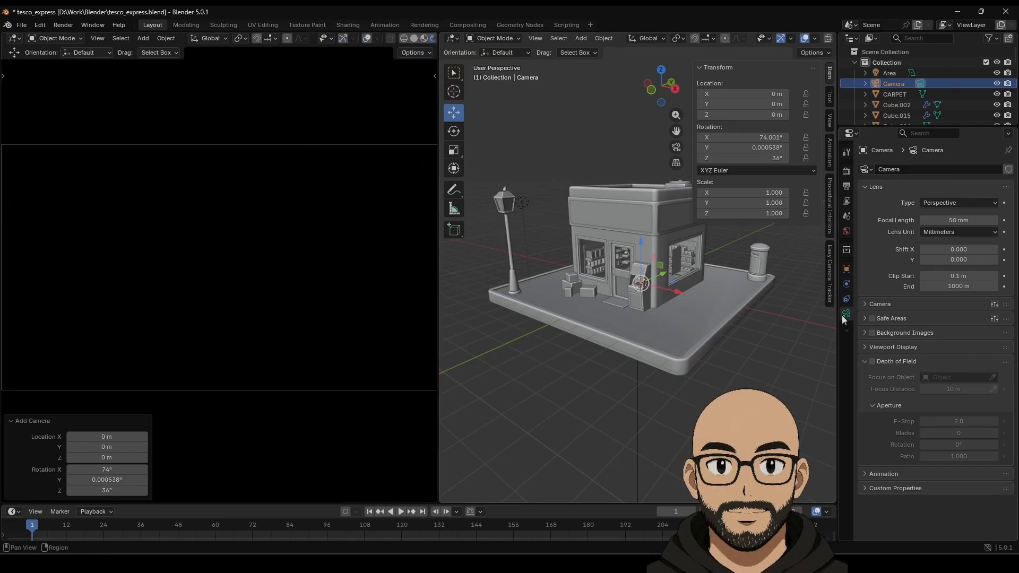
{"action": "left_click", "coordinate": [874, 347]}
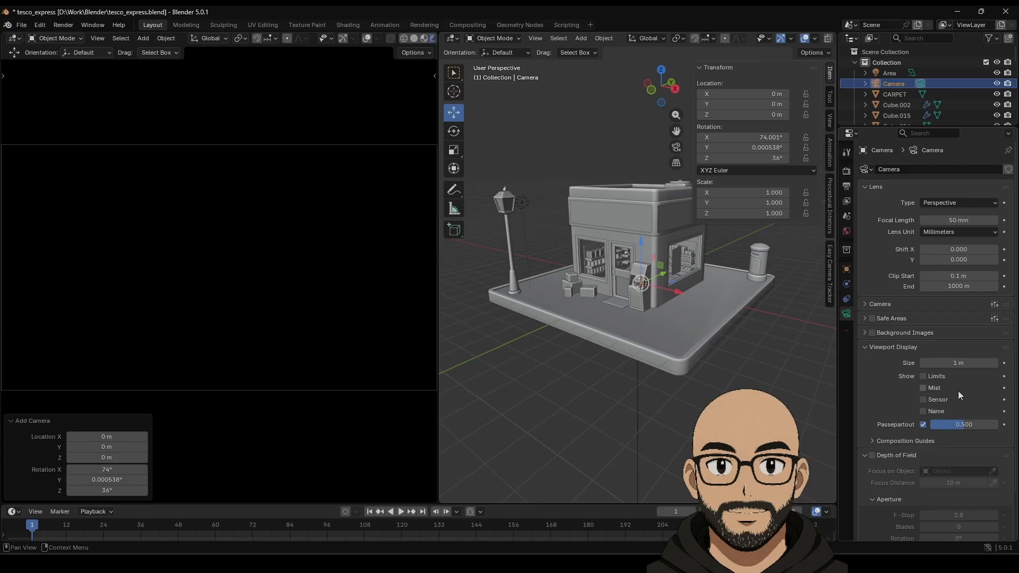
{"action": "left_click_drag", "start_coordinate": [962, 426], "coordinate": [1003, 426]}
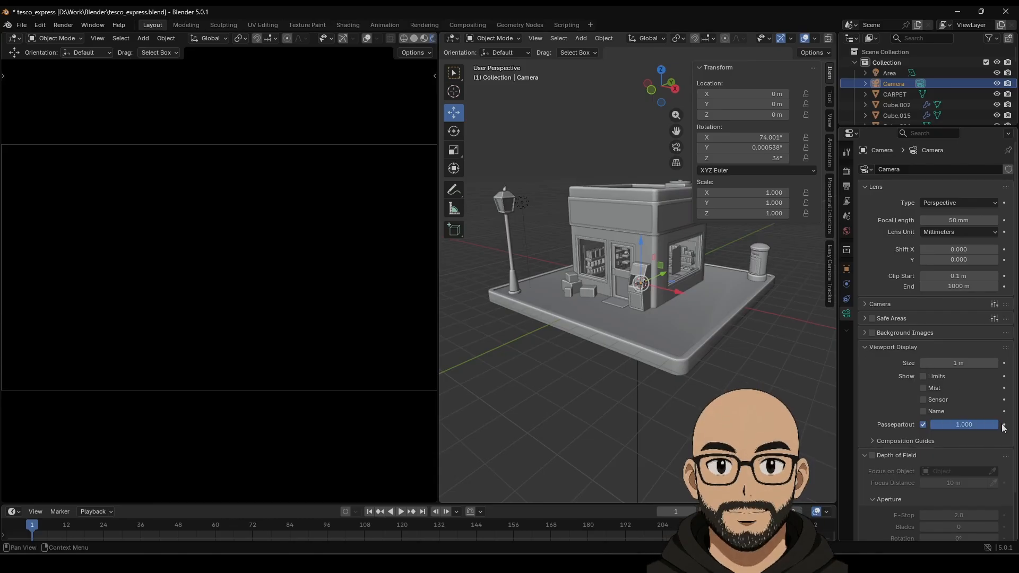
Step: Pull the camera back to about X 14.5, Y -20.1, Z 6.4 m with a 78° X rotation, framing the whole shop diorama
{"action": "scroll", "coordinate": [286, 333], "scroll_direction": "down", "scroll_amount": 15}
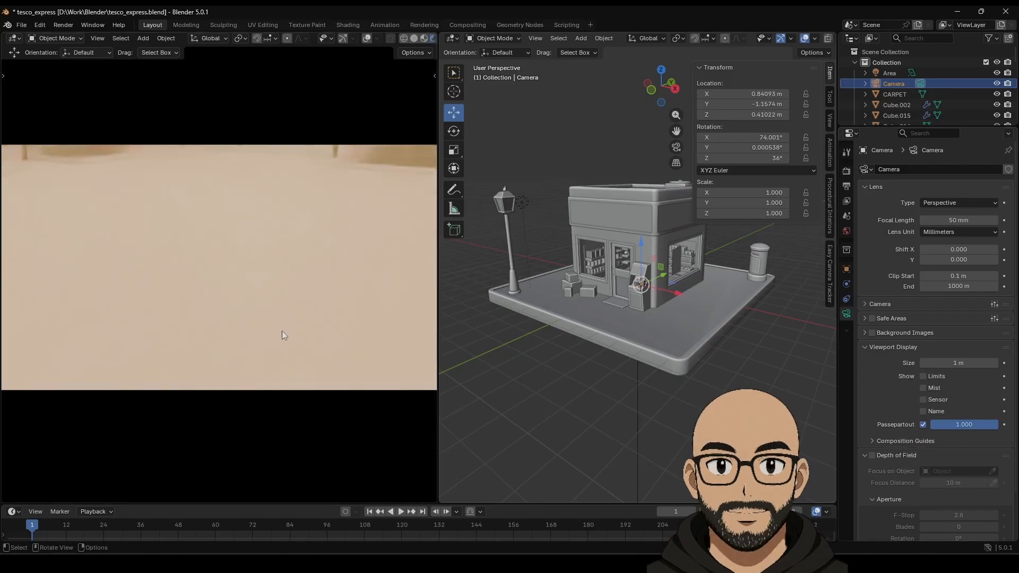
{"action": "scroll", "coordinate": [252, 338], "scroll_direction": "down", "scroll_amount": 3}
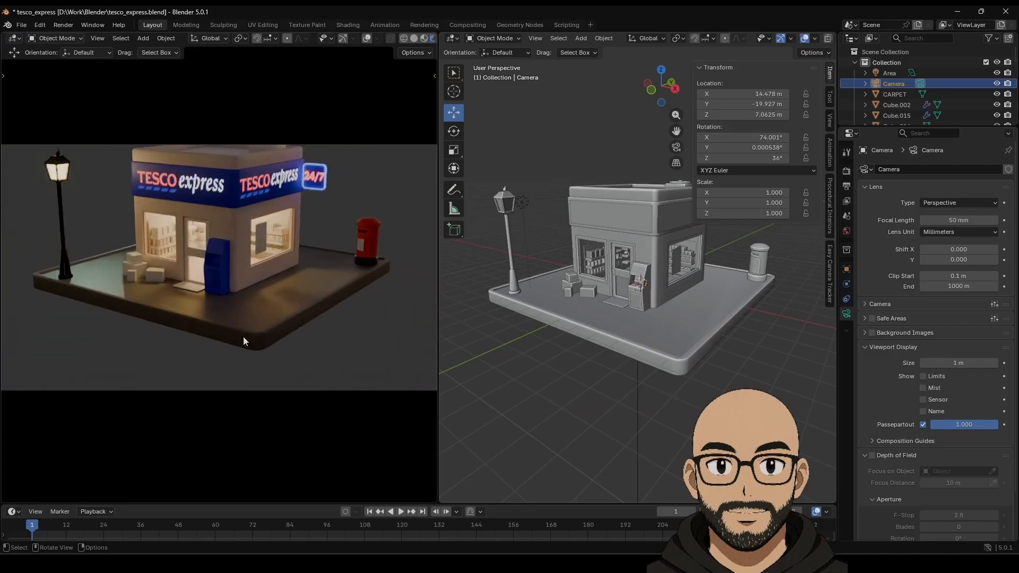
{"action": "middle_click_drag", "start_coordinate": [234, 278], "coordinate": [224, 309], "text": "shift"}
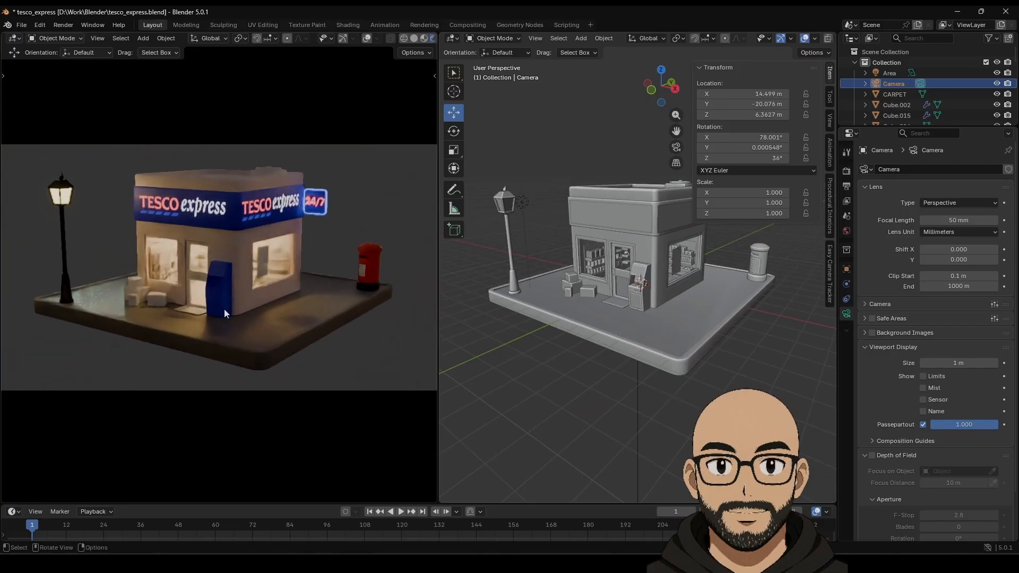
{"action": "scroll", "coordinate": [224, 308], "scroll_direction": "up", "scroll_amount": 1}
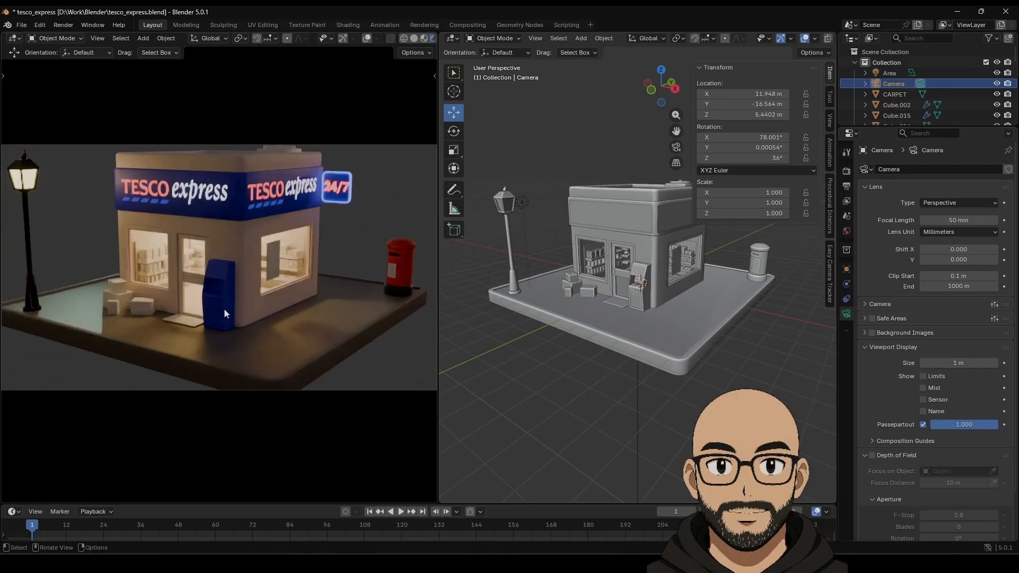
{"action": "scroll", "coordinate": [224, 309], "scroll_direction": "down", "scroll_amount": 1}
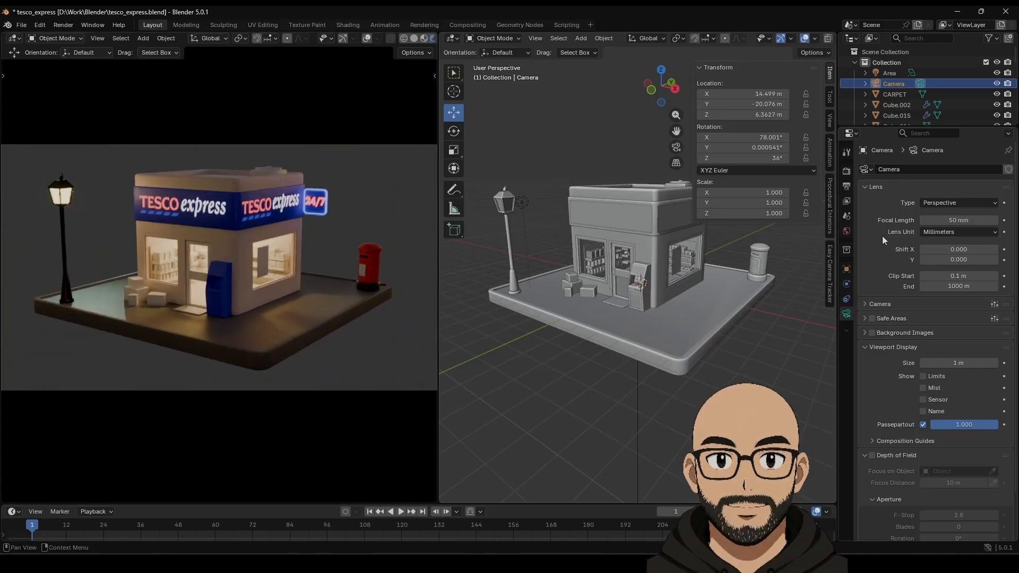
Step: Darken the world's background surface color to black
{"action": "left_click", "coordinate": [847, 186]}
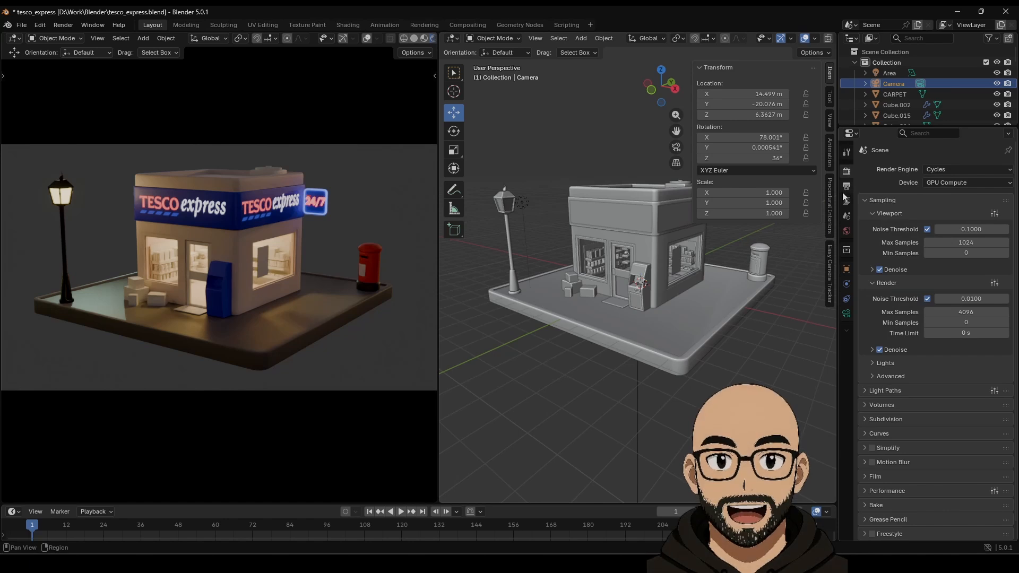
{"action": "left_click", "coordinate": [846, 201]}
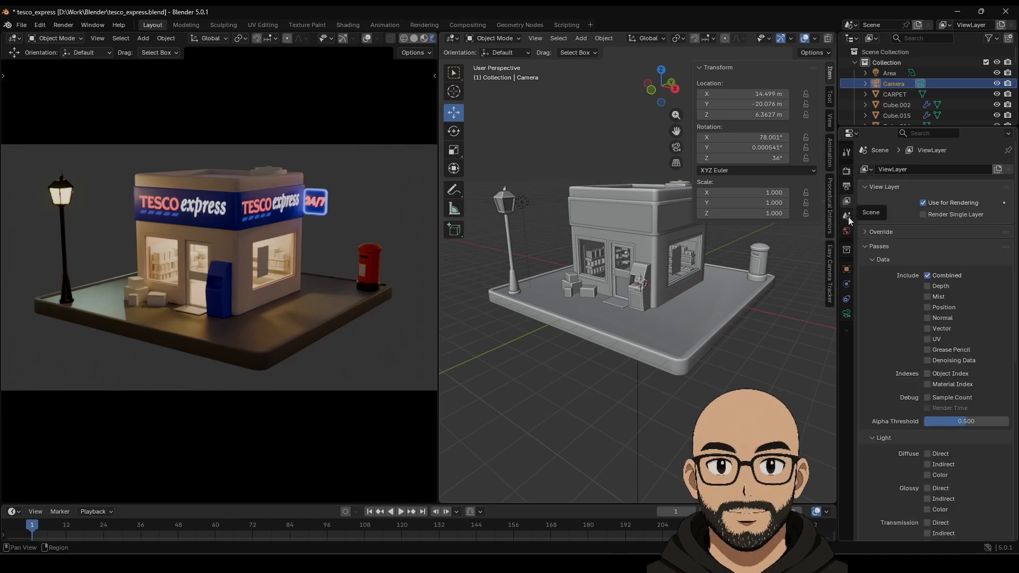
{"action": "left_click", "coordinate": [847, 230]}
{"action": "left_click", "coordinate": [955, 237]}
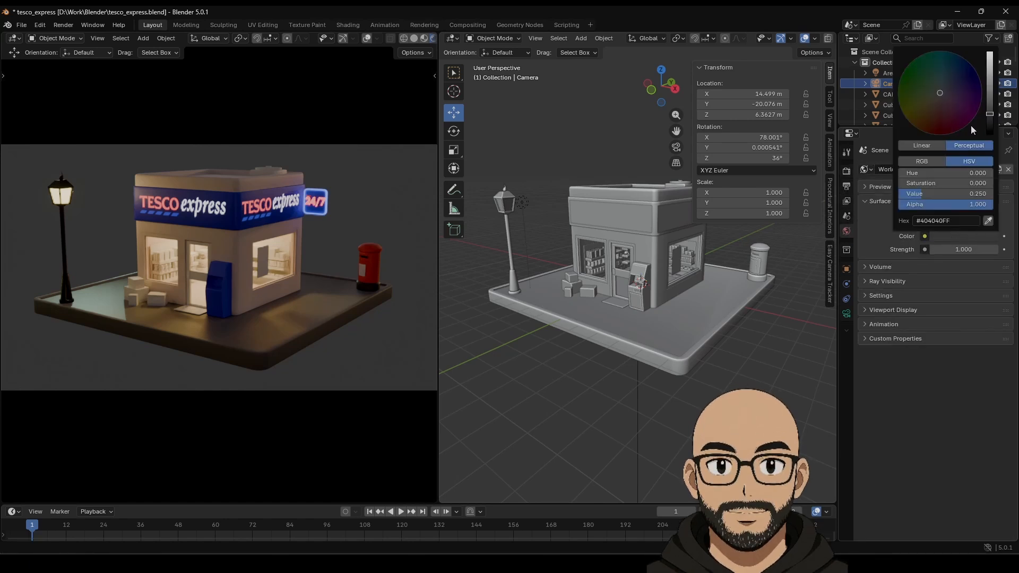
{"action": "left_click_drag", "start_coordinate": [990, 114], "coordinate": [990, 136]}
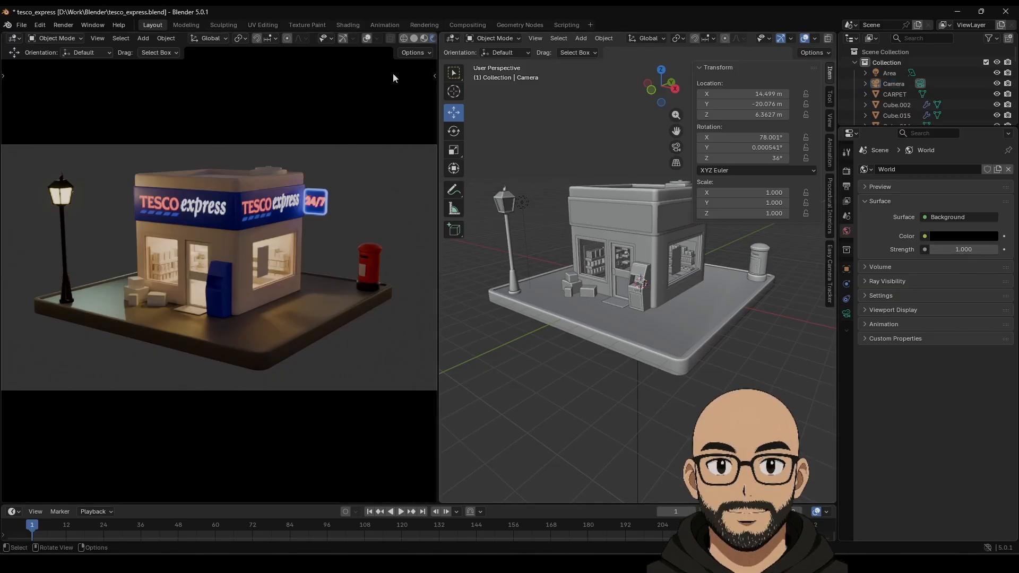
Step: Widen the rendered viewport slightly and compare its lighting with Scene World on and off, leaving it off
{"action": "left_click_drag", "start_coordinate": [438, 41], "coordinate": [461, 58]}
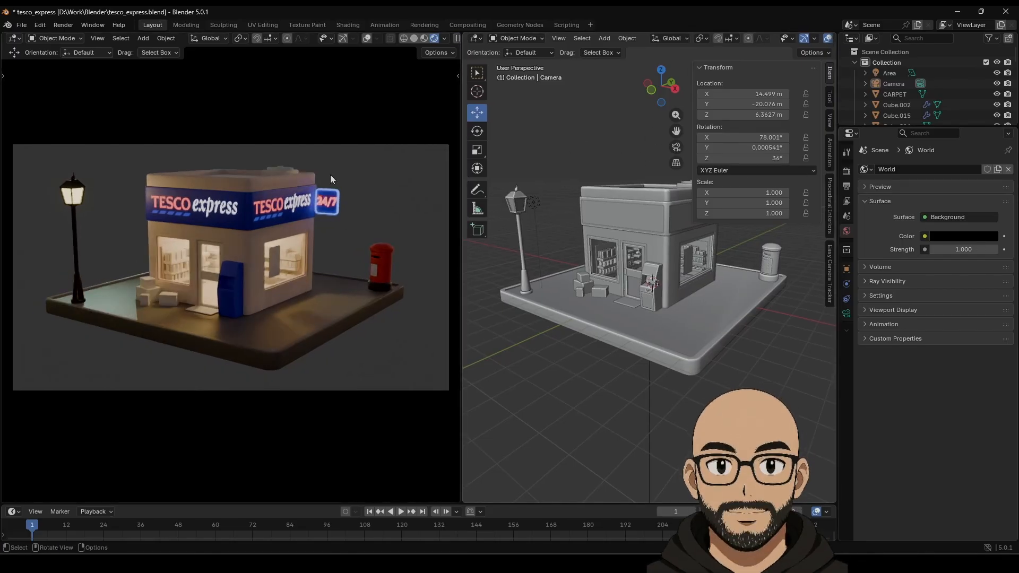
{"action": "left_click", "coordinate": [443, 38]}
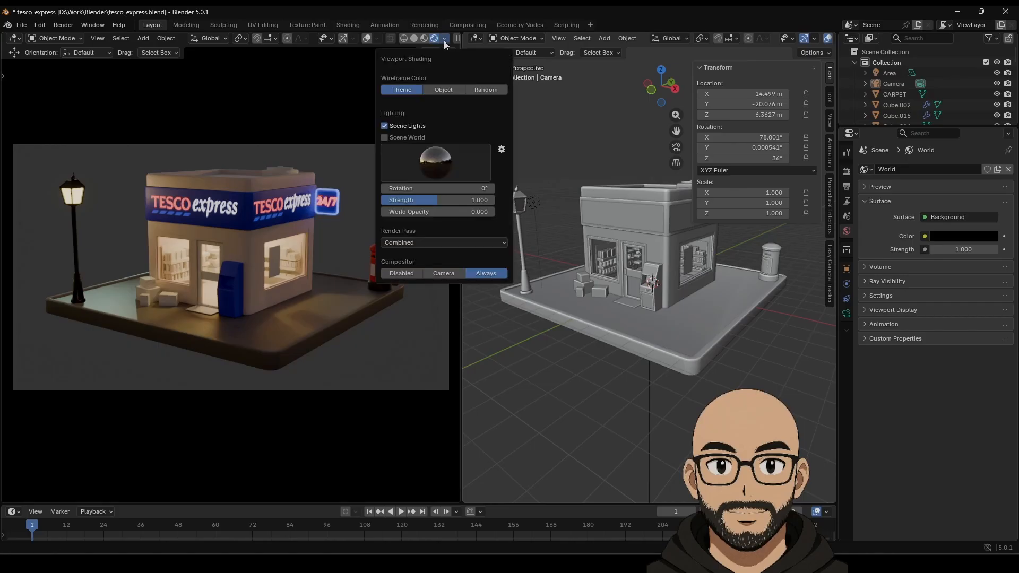
{"action": "left_click", "coordinate": [407, 138]}
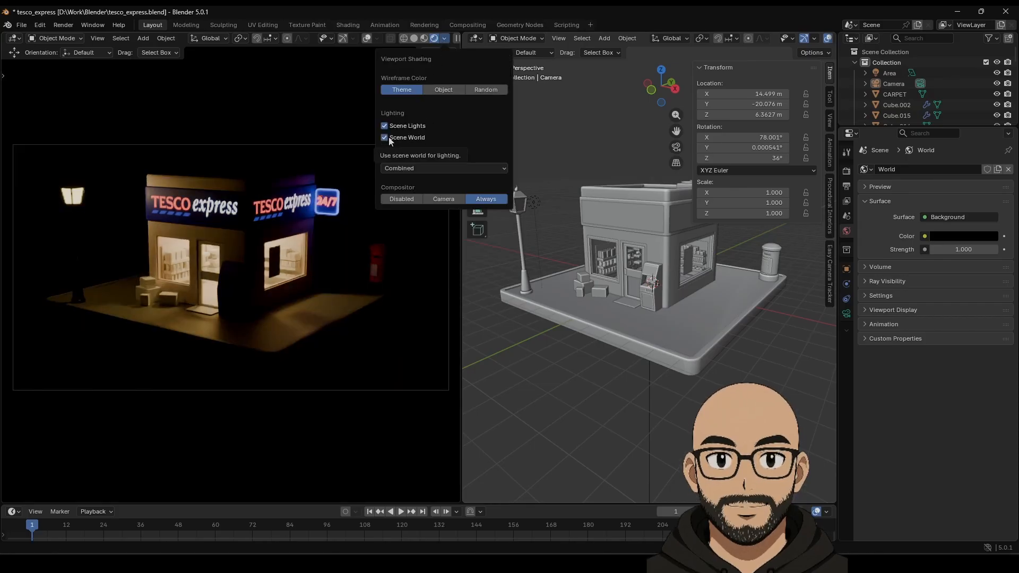
{"action": "left_click", "coordinate": [388, 137]}
{"action": "left_click", "coordinate": [388, 137]}
{"action": "left_click", "coordinate": [389, 137]}
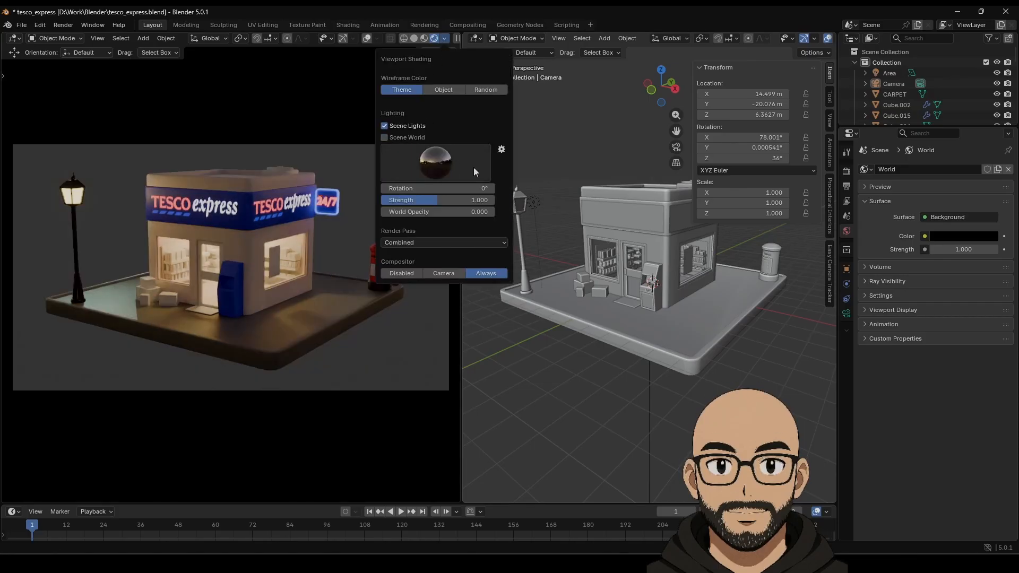
Step: Set the viewport's HDRI lighting to 0.750 strength and 71.5° rotation, previewing the backdrop before returning World Opacity to 0
{"action": "left_click", "coordinate": [441, 161]}
{"action": "left_click_drag", "start_coordinate": [421, 200], "coordinate": [373, 189]}
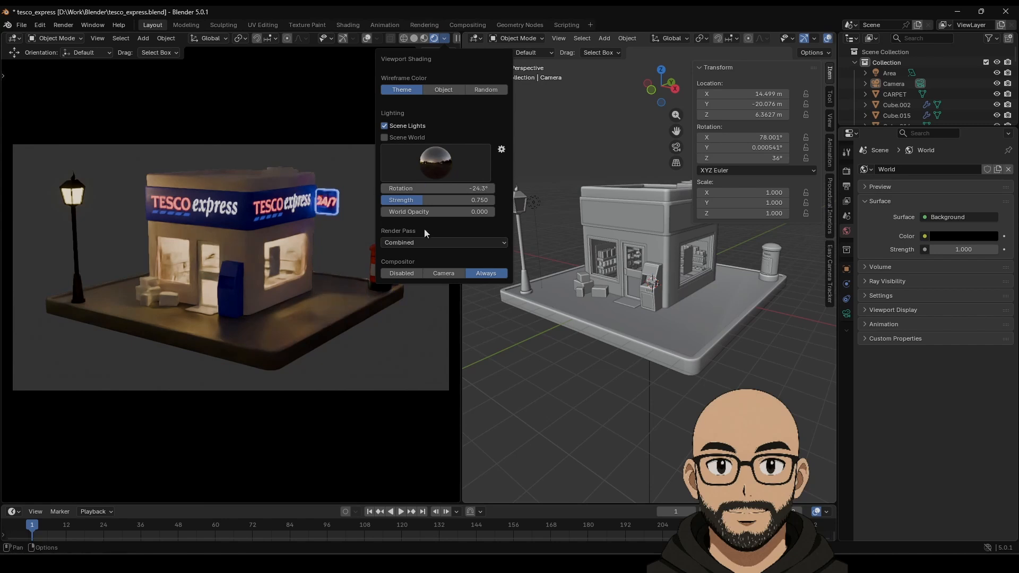
{"action": "left_click_drag", "start_coordinate": [431, 212], "coordinate": [537, 213]}
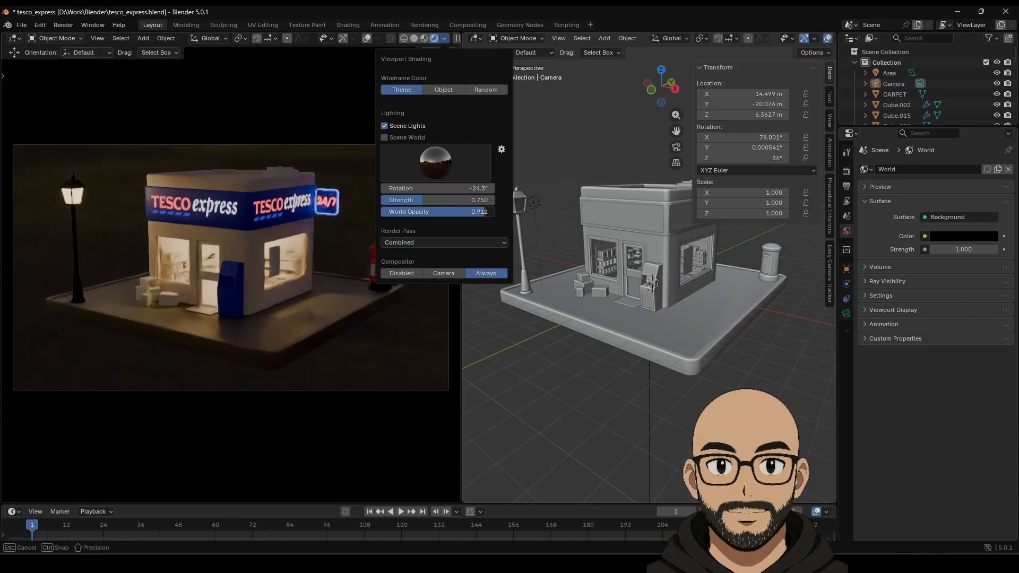
{"action": "left_click_drag", "start_coordinate": [467, 189], "coordinate": [537, 189]}
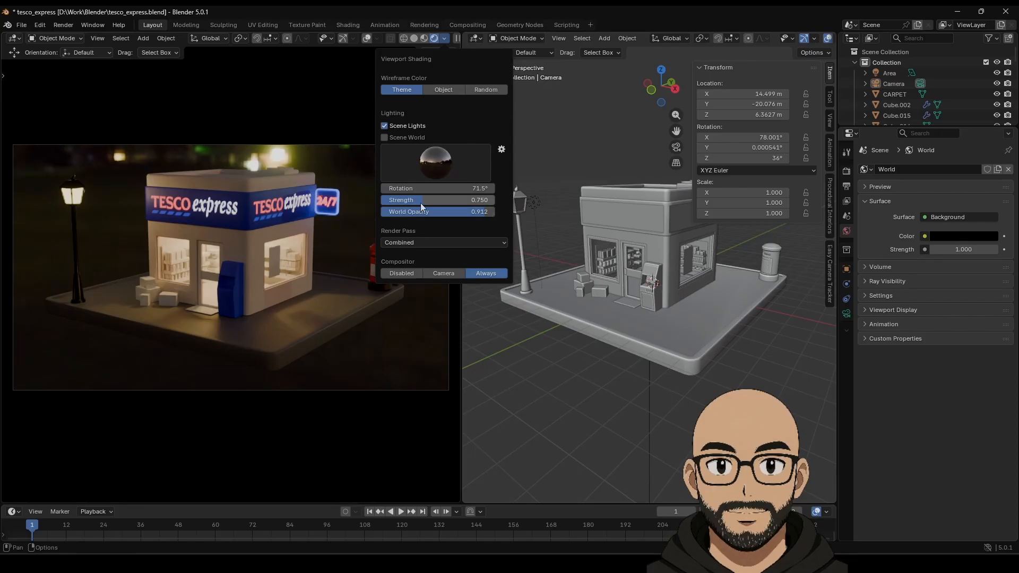
{"action": "left_click_drag", "start_coordinate": [448, 211], "coordinate": [339, 211]}
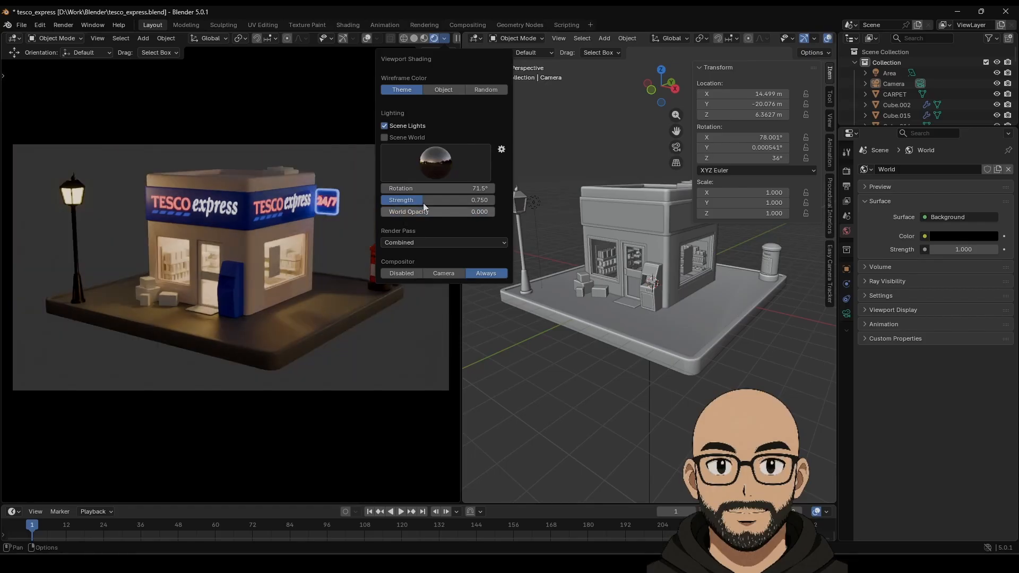
Step: Reframe the whole diorama from a slightly lower angle, with the camera rotated about 81° on X and 35° on Z
{"action": "scroll", "coordinate": [281, 309], "scroll_direction": "up", "scroll_amount": 2}
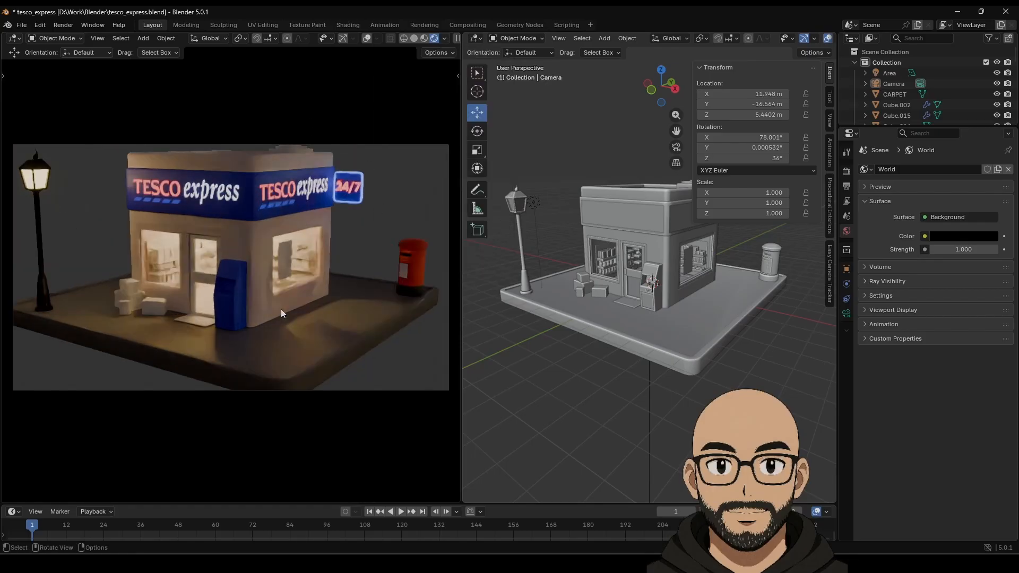
{"action": "scroll", "coordinate": [273, 313], "scroll_direction": "up", "scroll_amount": 3}
{"action": "scroll", "coordinate": [274, 315], "scroll_direction": "down", "scroll_amount": 3}
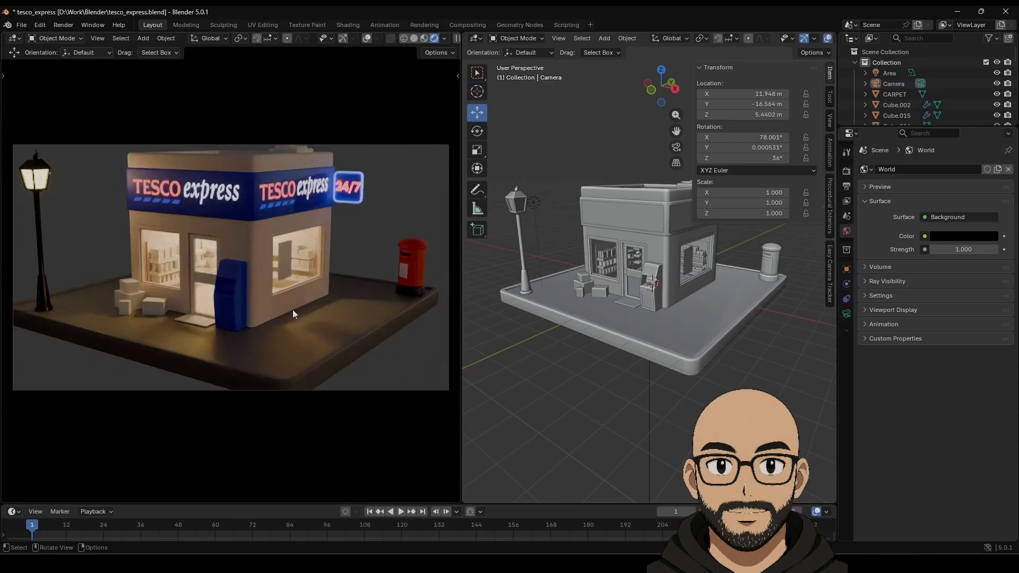
{"action": "scroll", "coordinate": [292, 310], "scroll_direction": "down", "scroll_amount": 3}
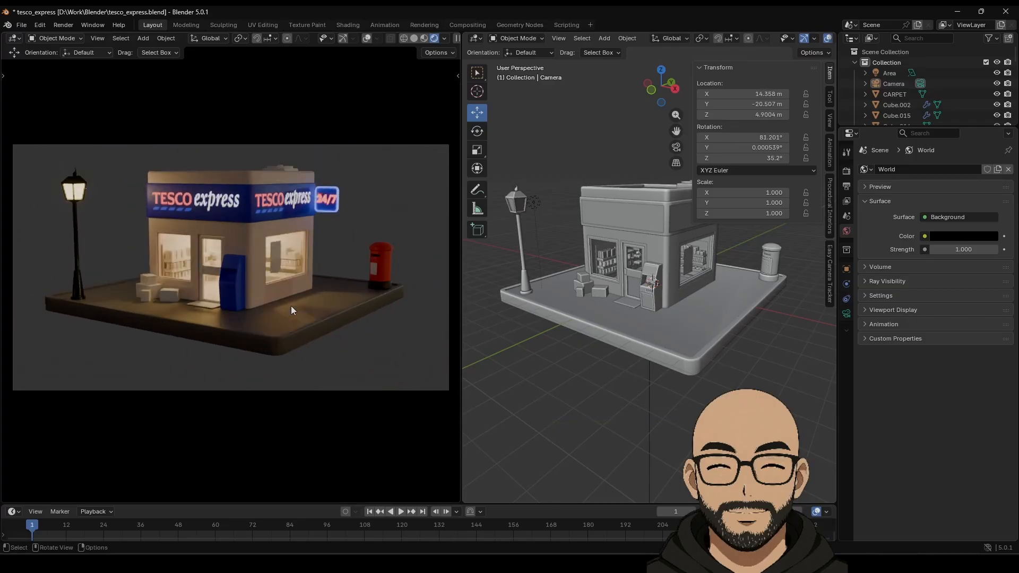
Step: Set the viewport Max Samples to 2048 and enlarge the rendered viewport to inspect the shop front up close
{"action": "left_click", "coordinate": [846, 171]}
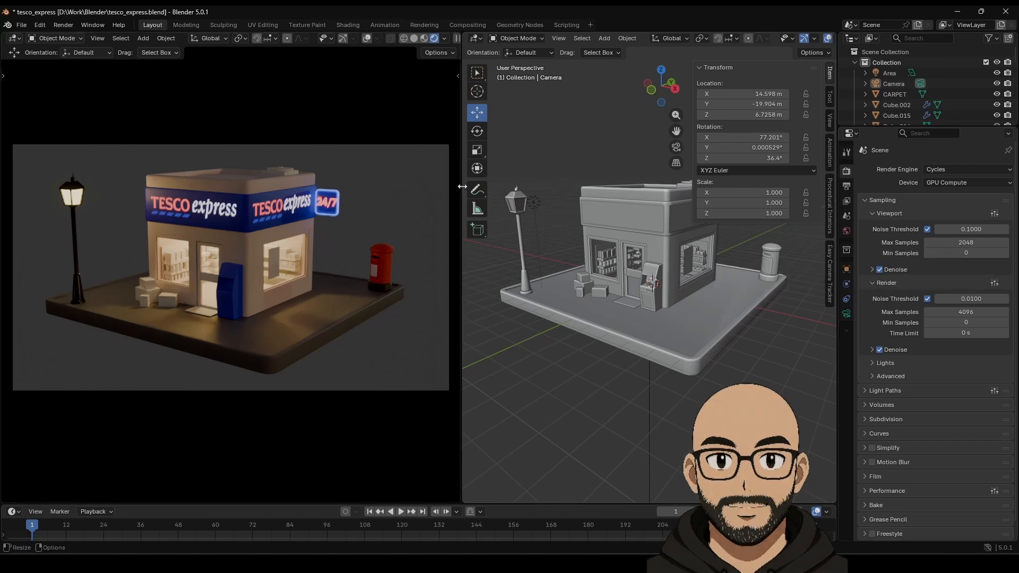
{"action": "left_click_drag", "start_coordinate": [461, 193], "coordinate": [554, 223]}
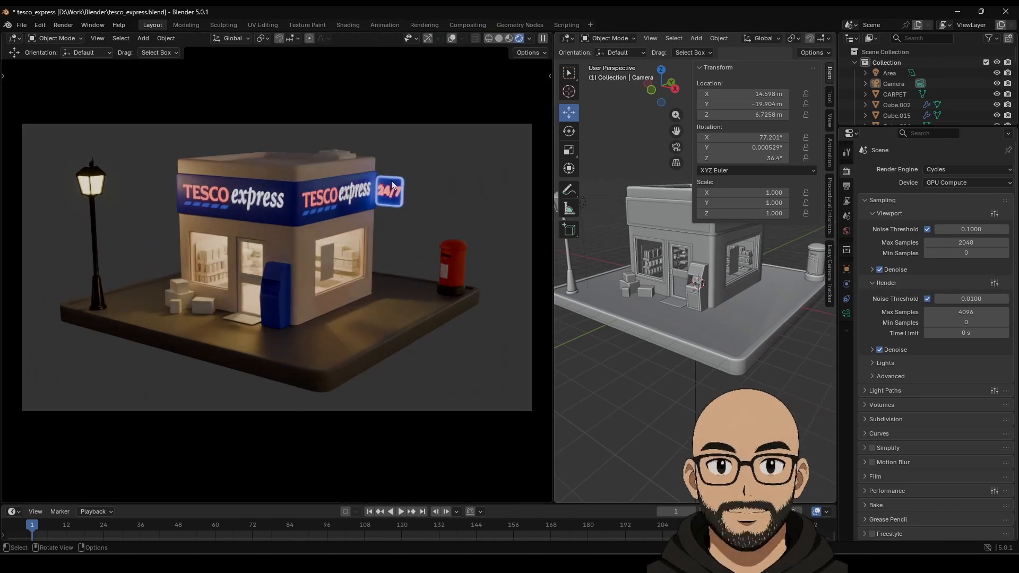
{"action": "scroll", "coordinate": [286, 235], "scroll_direction": "up", "scroll_amount": 6}
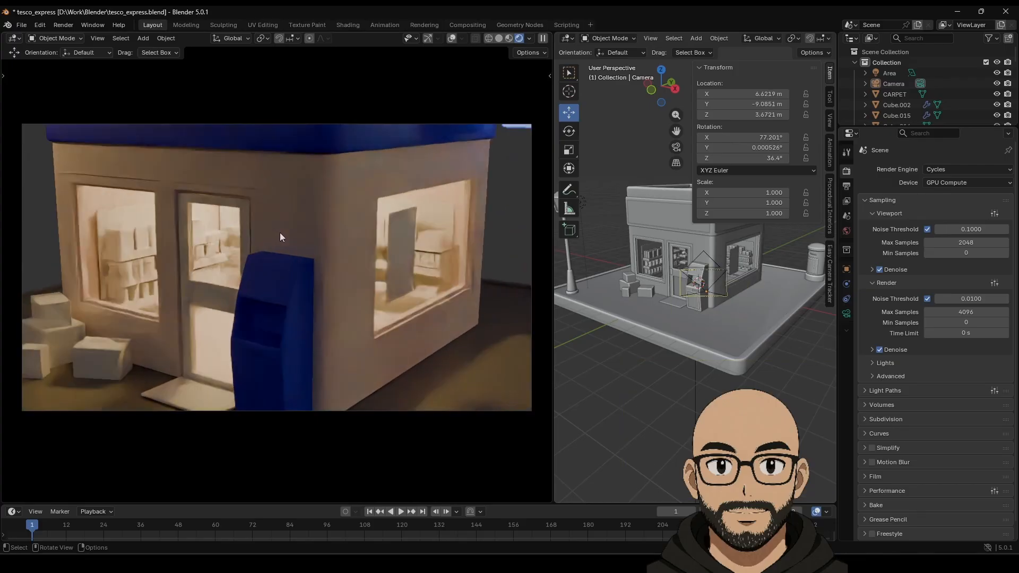
{"action": "scroll", "coordinate": [283, 235], "scroll_direction": "down", "scroll_amount": 5}
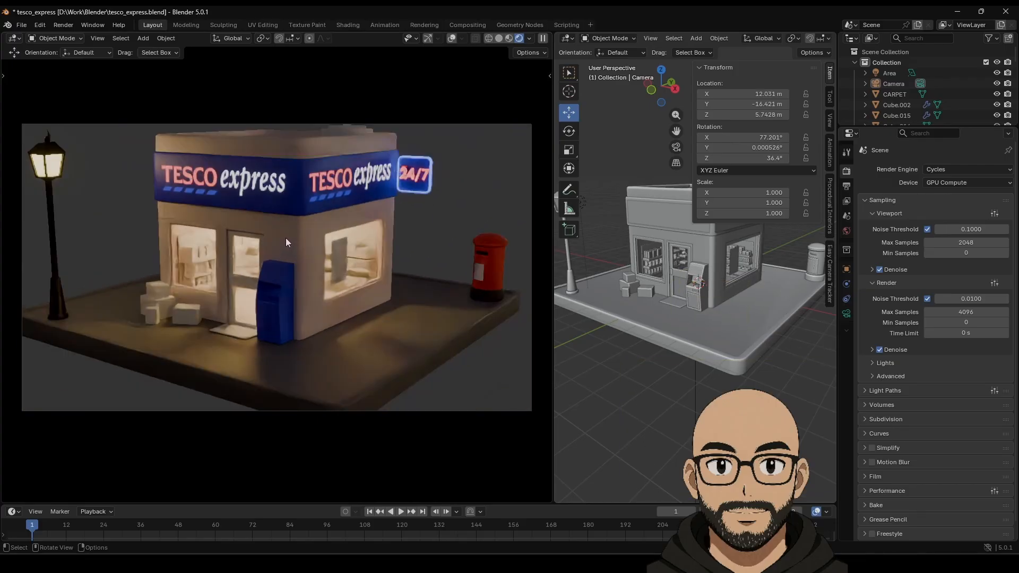
{"action": "scroll", "coordinate": [287, 239], "scroll_direction": "down", "scroll_amount": 1}
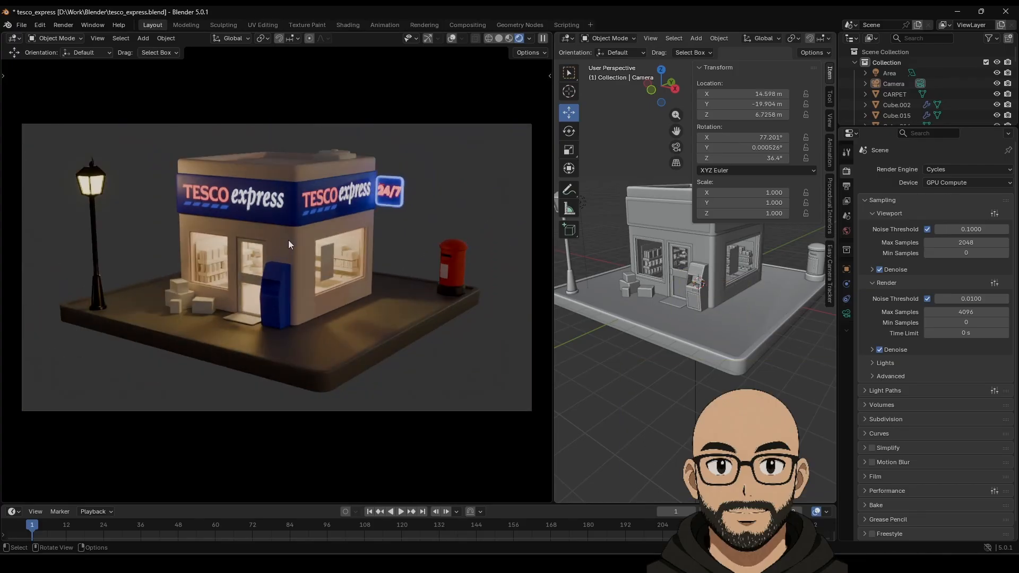
{"action": "scroll", "coordinate": [289, 240], "scroll_direction": "up", "scroll_amount": 2}
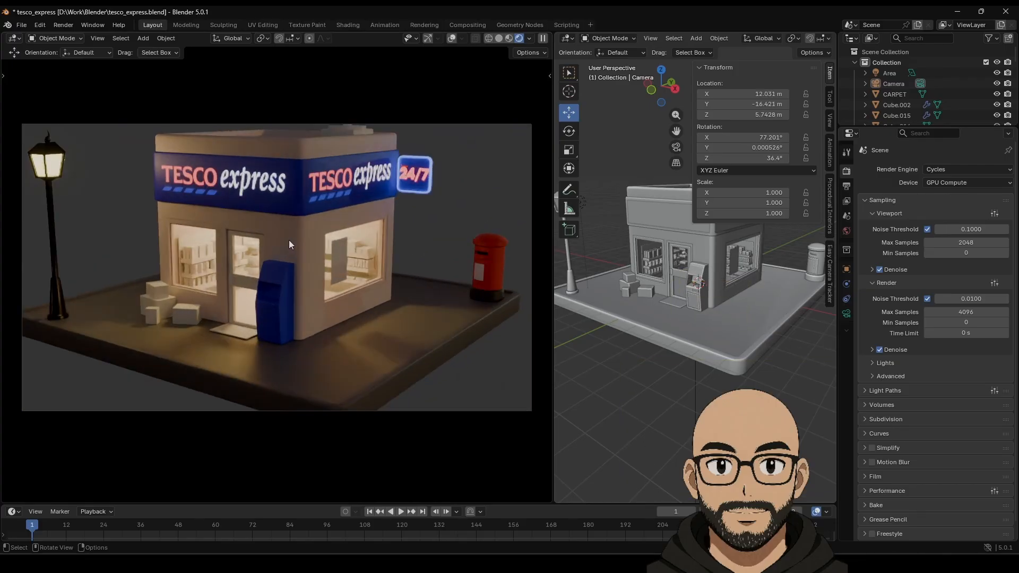
{"action": "scroll", "coordinate": [289, 240], "scroll_direction": "down", "scroll_amount": 2}
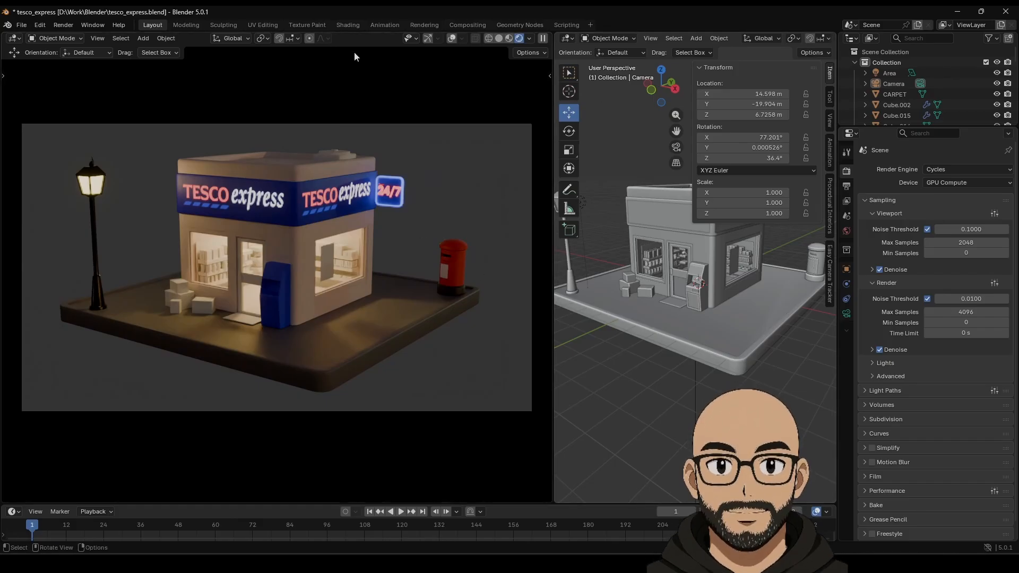
Step: Change the solid-shaded viewport into a Compositor editor and bring the Glare node into view
{"action": "left_click", "coordinate": [567, 38]}
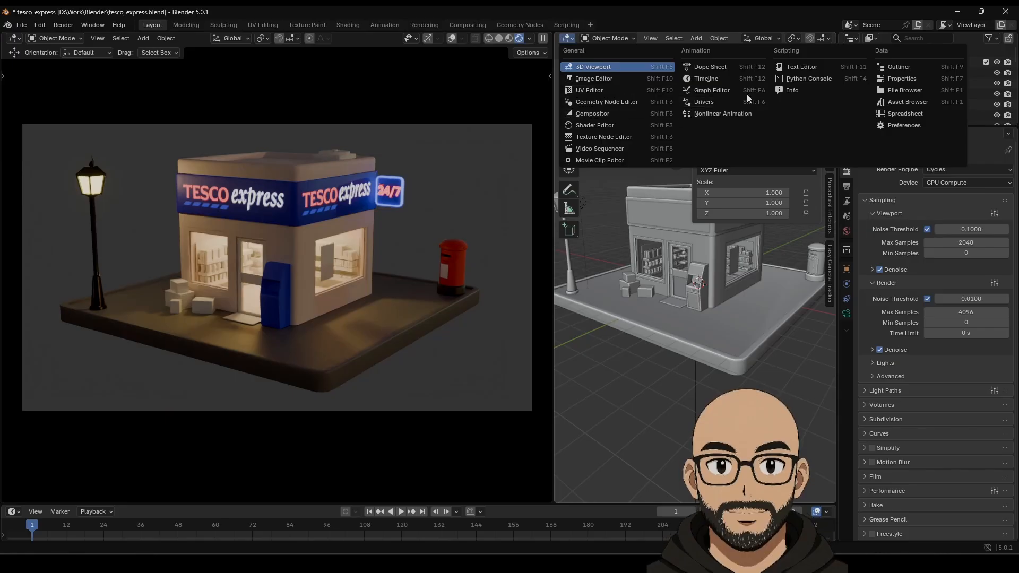
{"action": "left_click", "coordinate": [599, 113]}
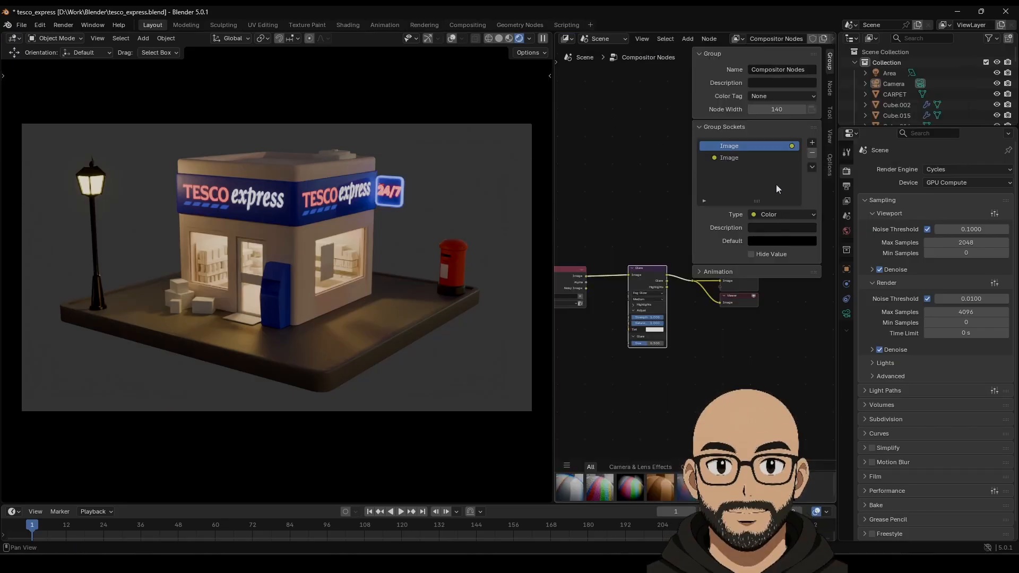
{"action": "scroll", "coordinate": [656, 349], "scroll_direction": "up", "scroll_amount": 1}
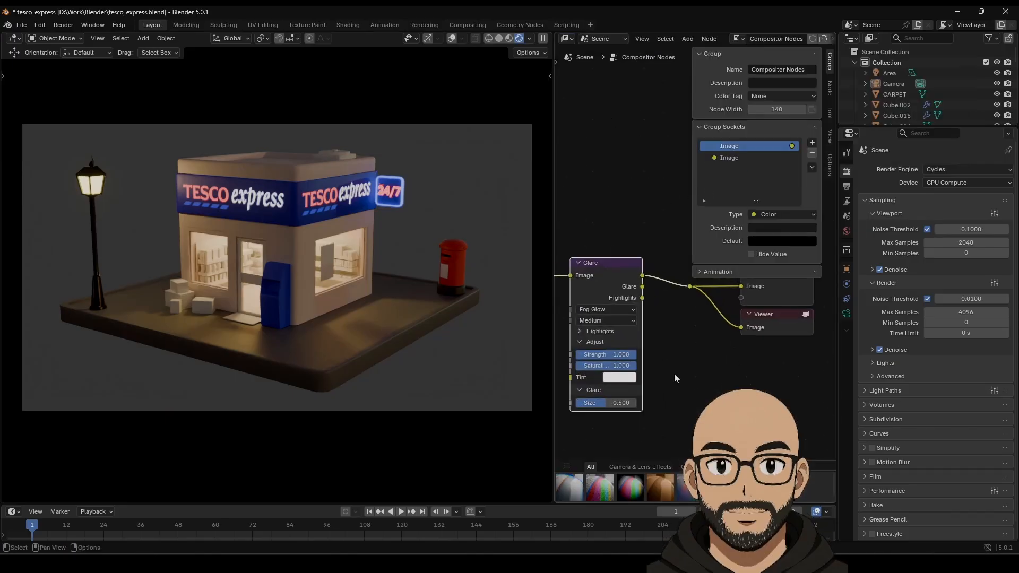
Step: Compare the Bloom and Fog Glow types on the Glare node against the rendered diorama
{"action": "middle_click_drag", "start_coordinate": [674, 374], "coordinate": [716, 362]}
{"action": "left_click", "coordinate": [663, 297]}
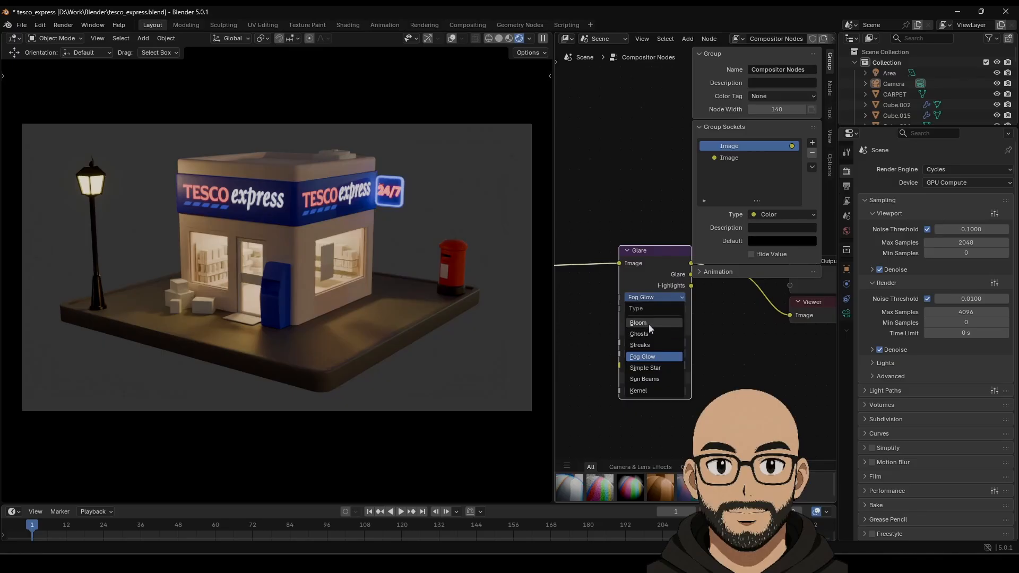
{"action": "left_click", "coordinate": [649, 323]}
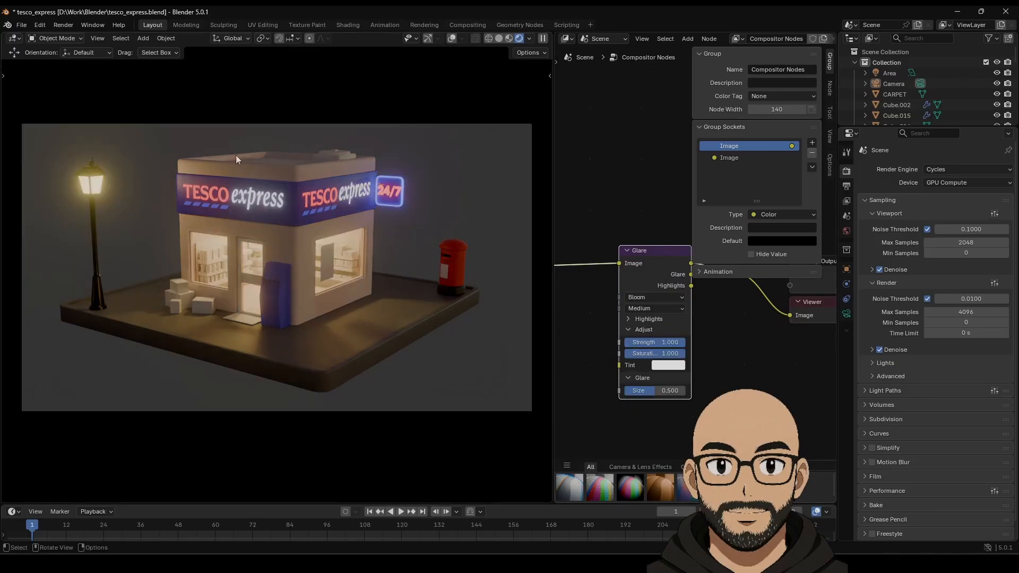
{"action": "left_click", "coordinate": [657, 299]}
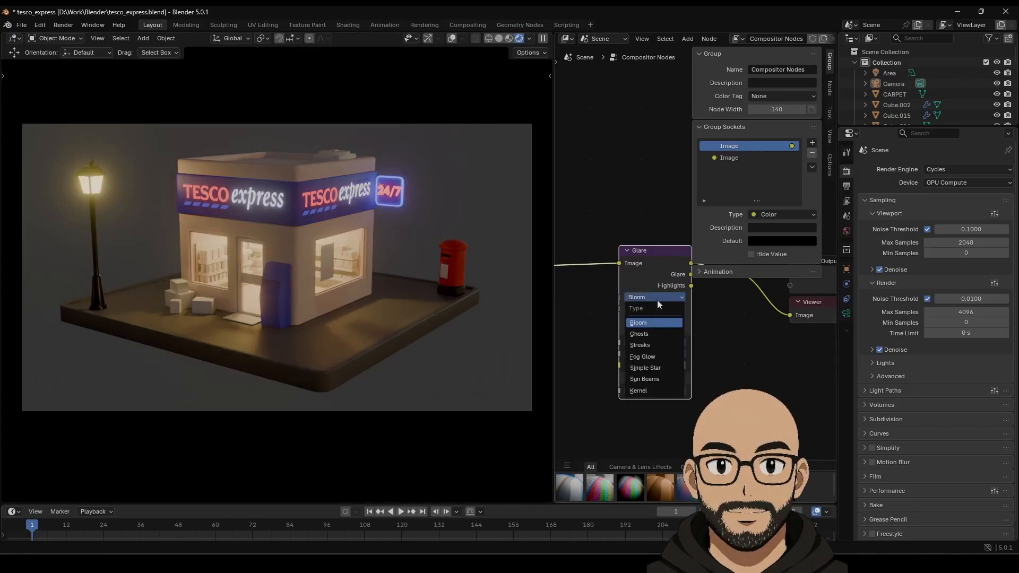
{"action": "left_click", "coordinate": [645, 357]}
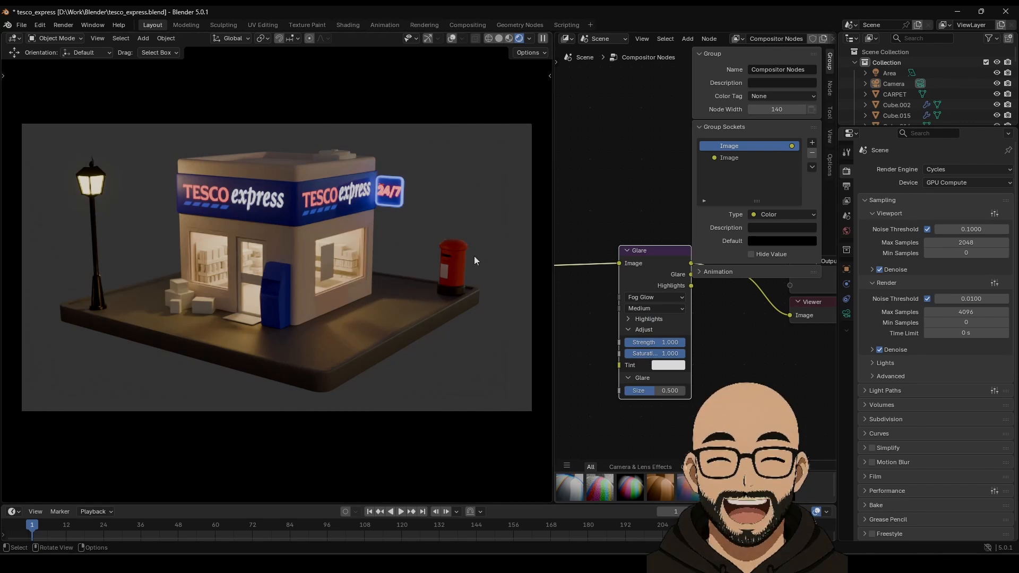
{"action": "left_click", "coordinate": [660, 299]}
{"action": "left_click", "coordinate": [648, 323]}
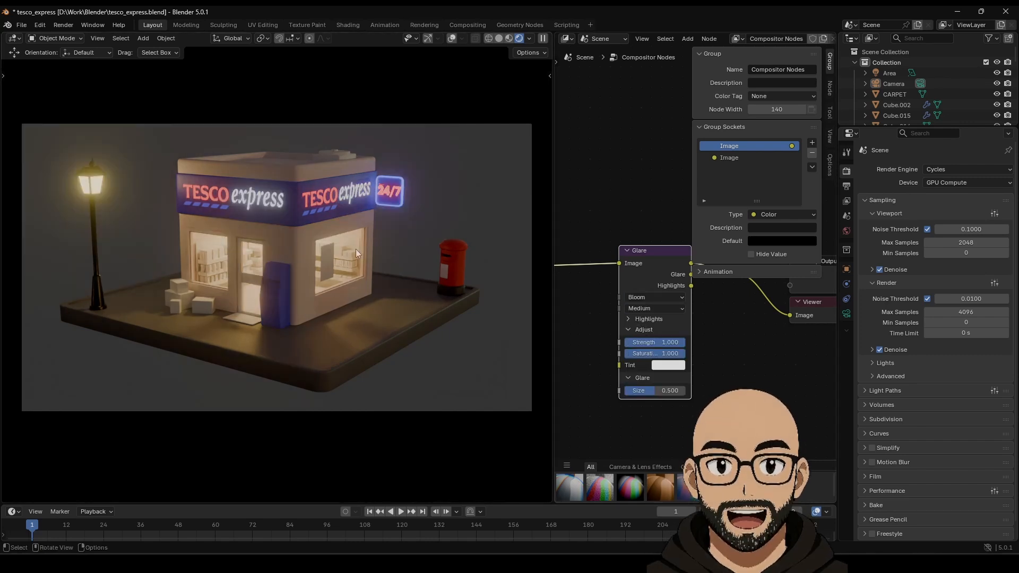
Step: Set the Glare node's type to Fog Glow and its quality to High
{"action": "left_click", "coordinate": [645, 296]}
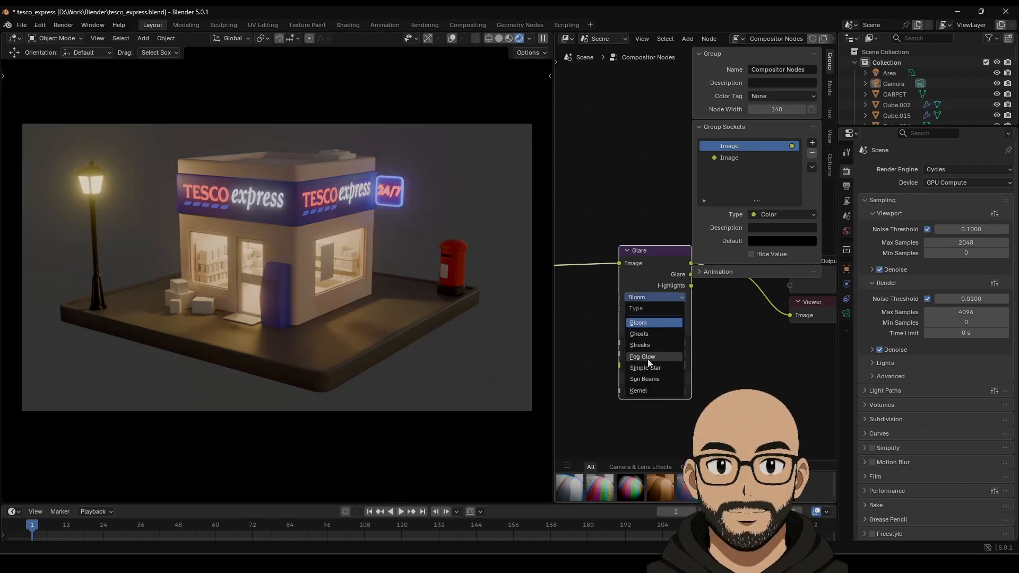
{"action": "left_click", "coordinate": [646, 356]}
{"action": "left_click", "coordinate": [652, 335]}
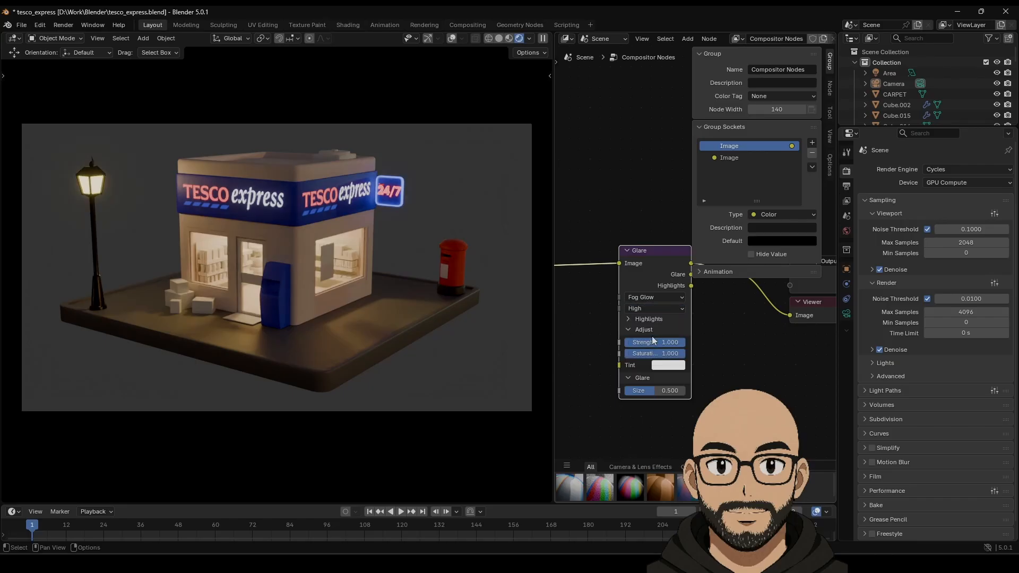
Step: Try the Simple Star glare type with Fade raised to 0.948
{"action": "left_click", "coordinate": [668, 300]}
{"action": "left_click", "coordinate": [656, 372]}
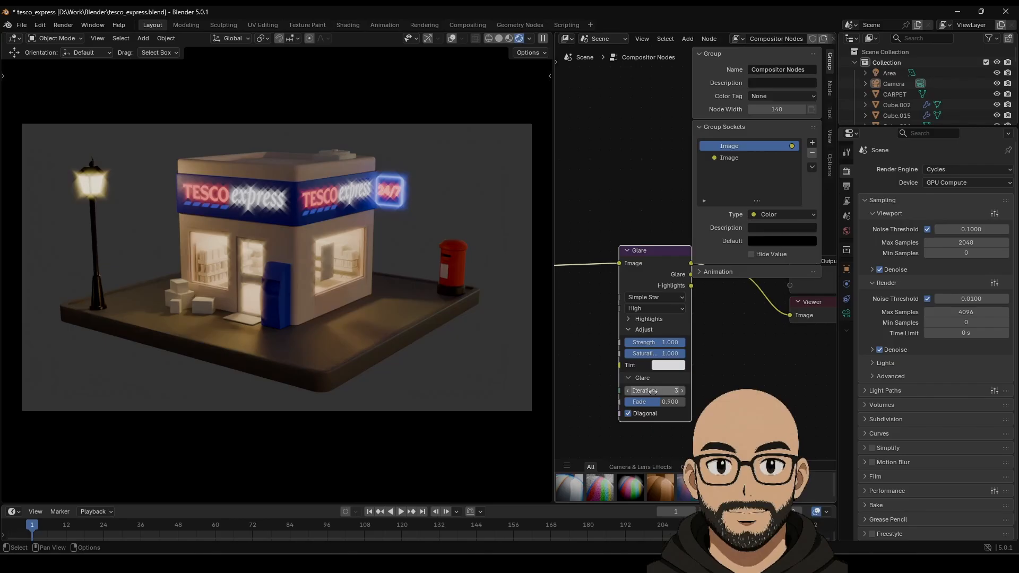
{"action": "left_click_drag", "start_coordinate": [661, 401], "coordinate": [684, 401]}
Step: Try the Sun Beams glare type with Sun Position 0.475 and 0.642, followed by the Kernel type
{"action": "left_click", "coordinate": [669, 297]}
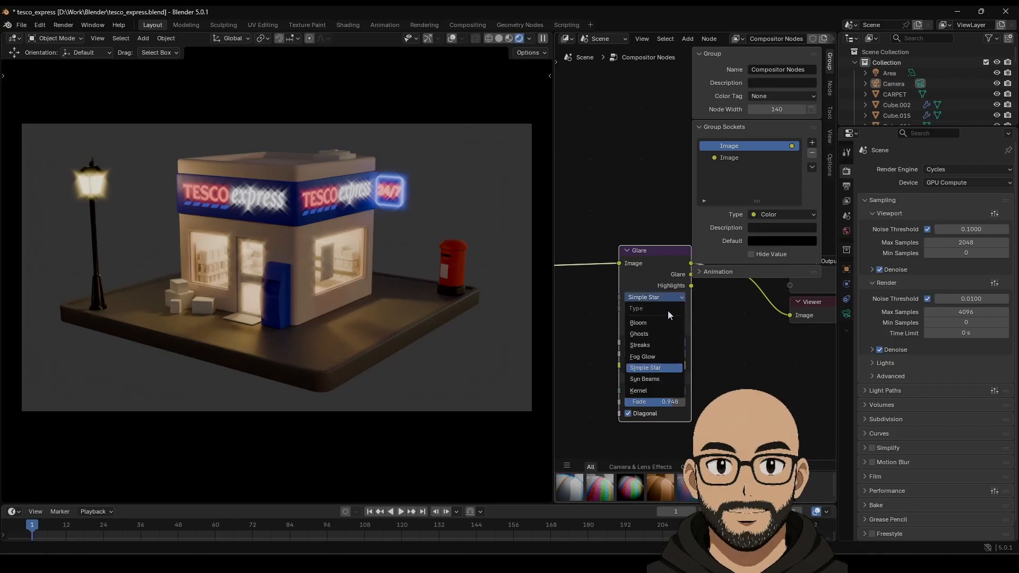
{"action": "left_click", "coordinate": [655, 378]}
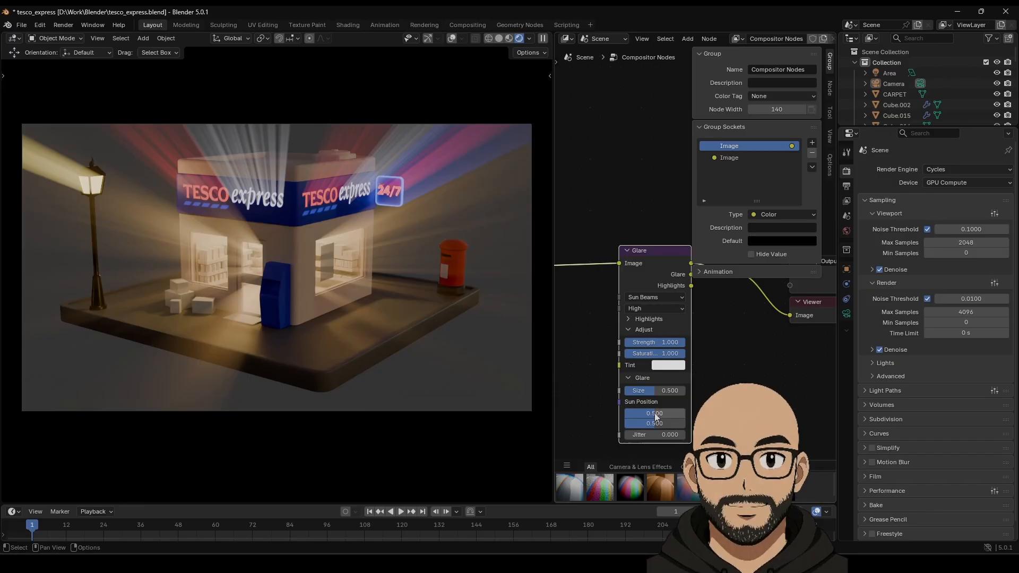
{"action": "mouse_move", "coordinate": [652, 413]}
{"action": "left_mouse_down"}
{"action": "mouse_move", "coordinate": [636, 412]}
{"action": "mouse_move", "coordinate": [667, 423]}
{"action": "left_mouse_up"}
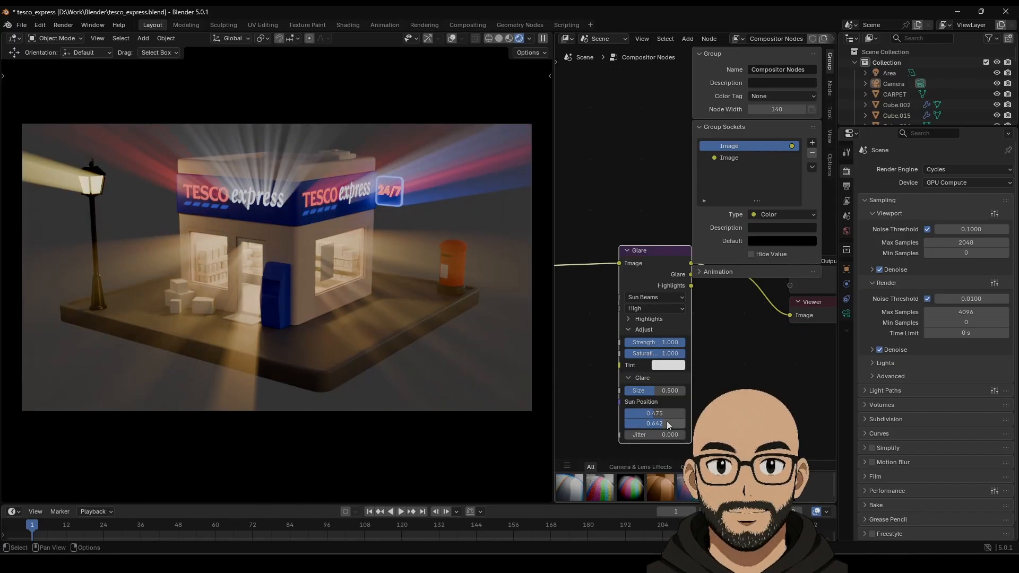
{"action": "left_click", "coordinate": [662, 297]}
{"action": "left_click", "coordinate": [650, 384]}
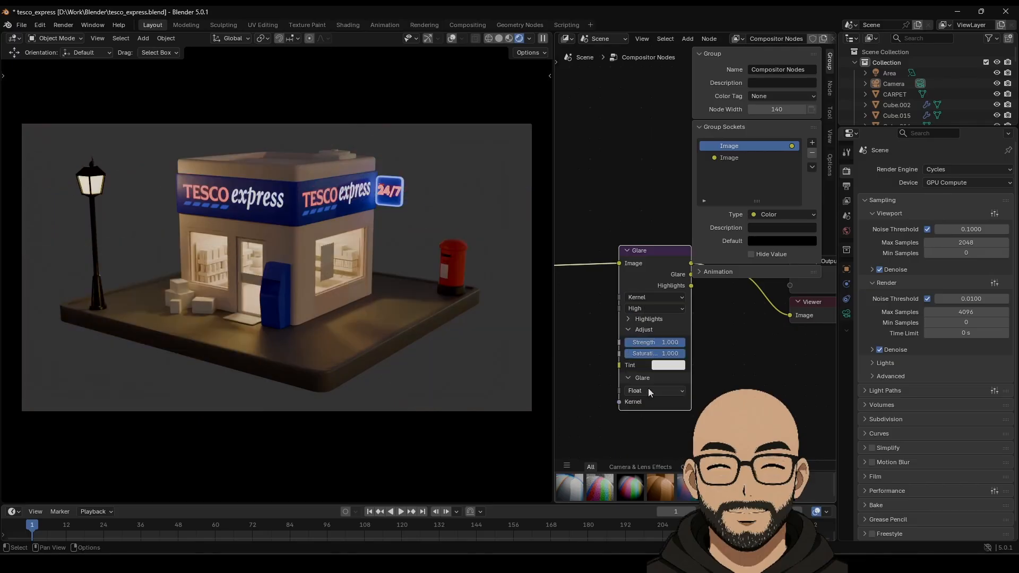
Step: Try the Ghosts and Streaks glare types on the rendered shop
{"action": "left_click", "coordinate": [667, 297]}
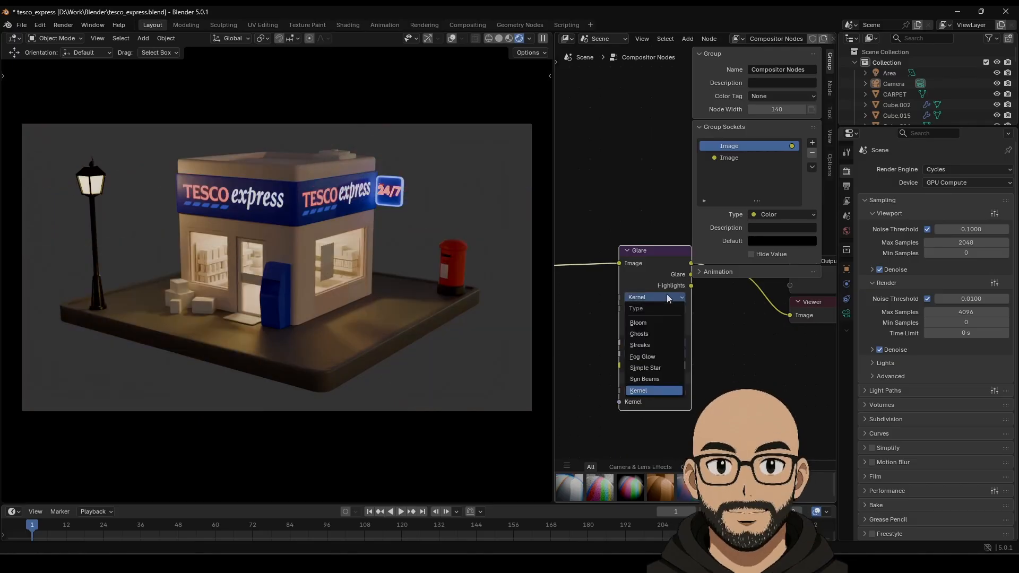
{"action": "left_click", "coordinate": [649, 333]}
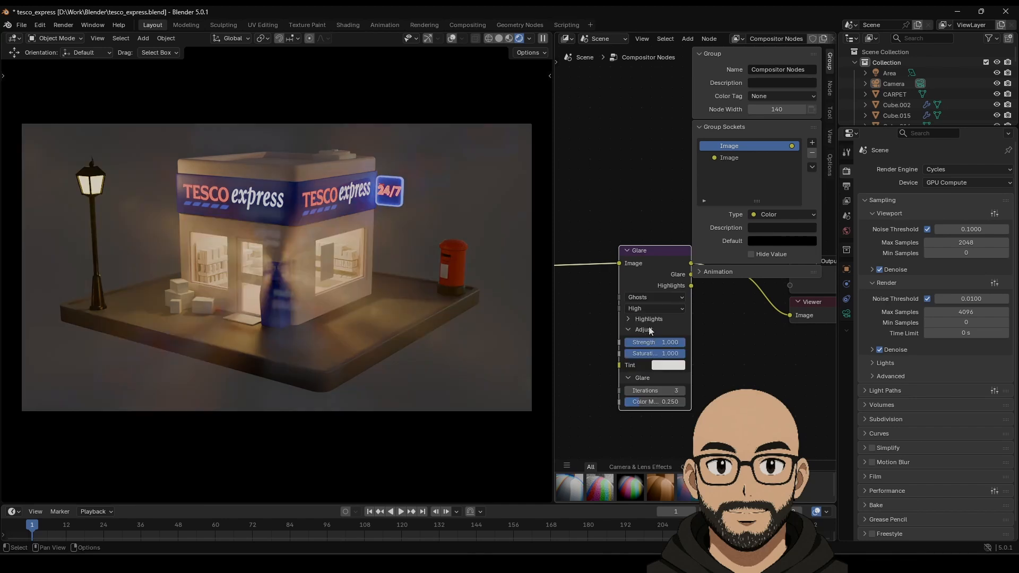
{"action": "left_click_drag", "start_coordinate": [658, 344], "coordinate": [663, 343]}
{"action": "left_click", "coordinate": [670, 296]}
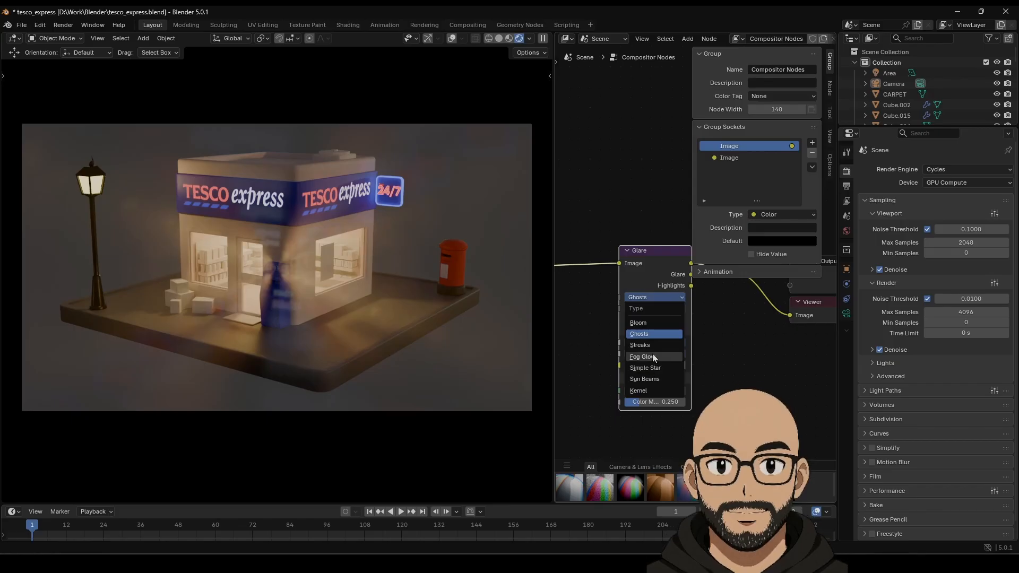
{"action": "left_click", "coordinate": [652, 345]}
{"action": "left_click", "coordinate": [664, 298]}
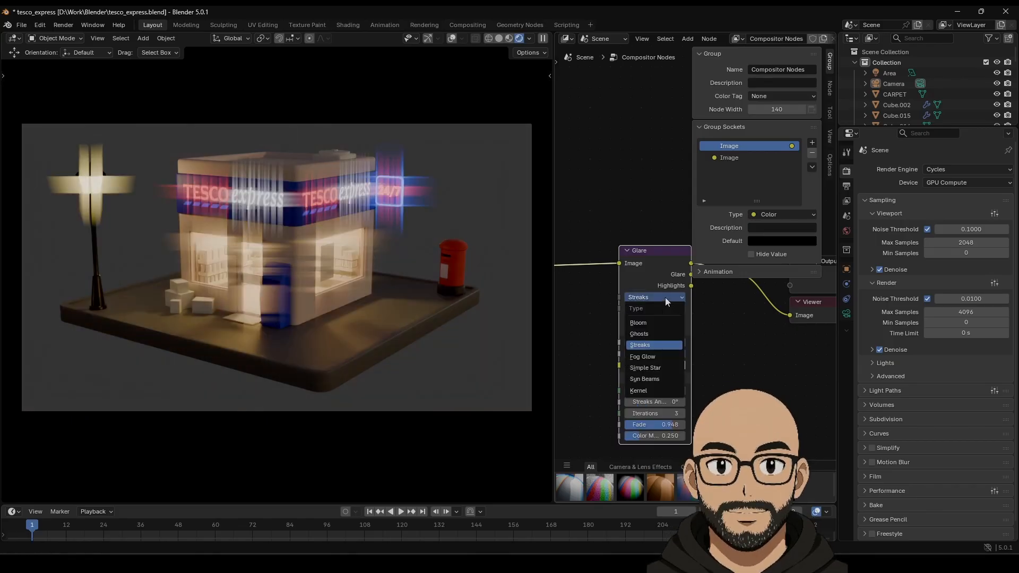
{"action": "left_click", "coordinate": [677, 299]}
Step: Try Simple Star glare again with its Fade raised to 1.000
{"action": "left_click", "coordinate": [664, 300]}
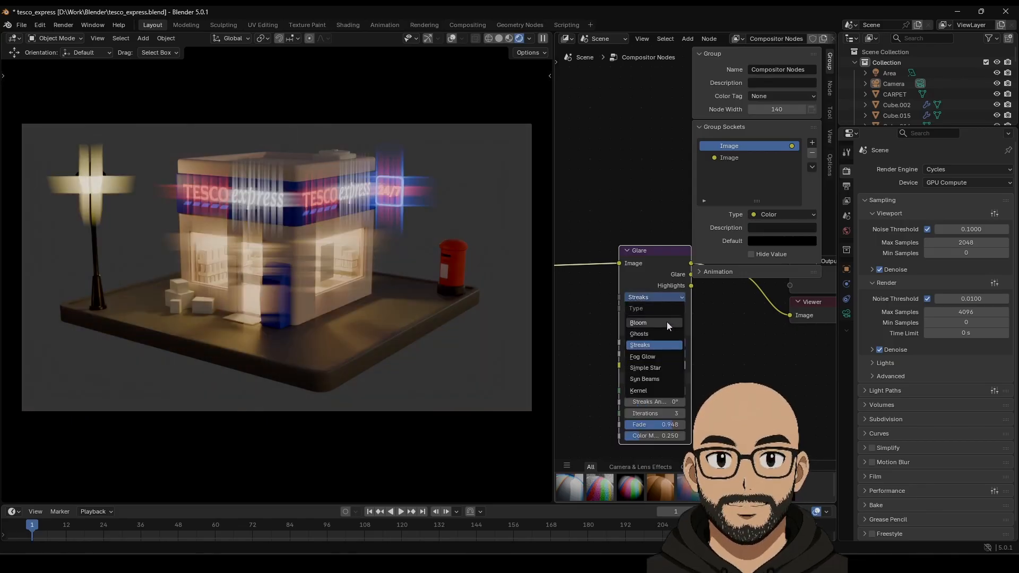
{"action": "left_click", "coordinate": [657, 367]}
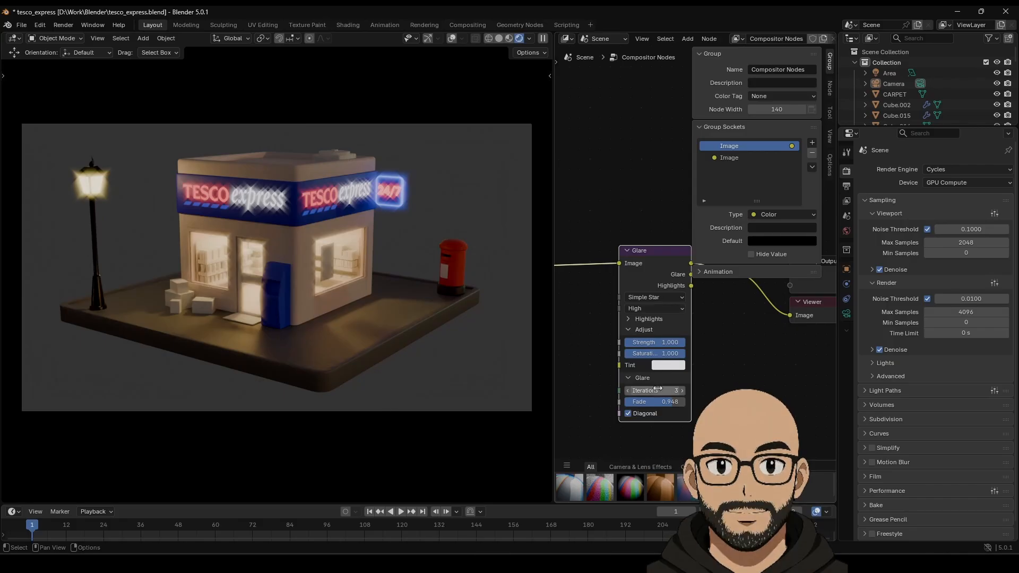
{"action": "left_click_drag", "start_coordinate": [657, 390], "coordinate": [664, 342]}
Step: Set the Glare node's type to Bloom and reduce its Strength to 0.517
{"action": "left_click", "coordinate": [658, 298]}
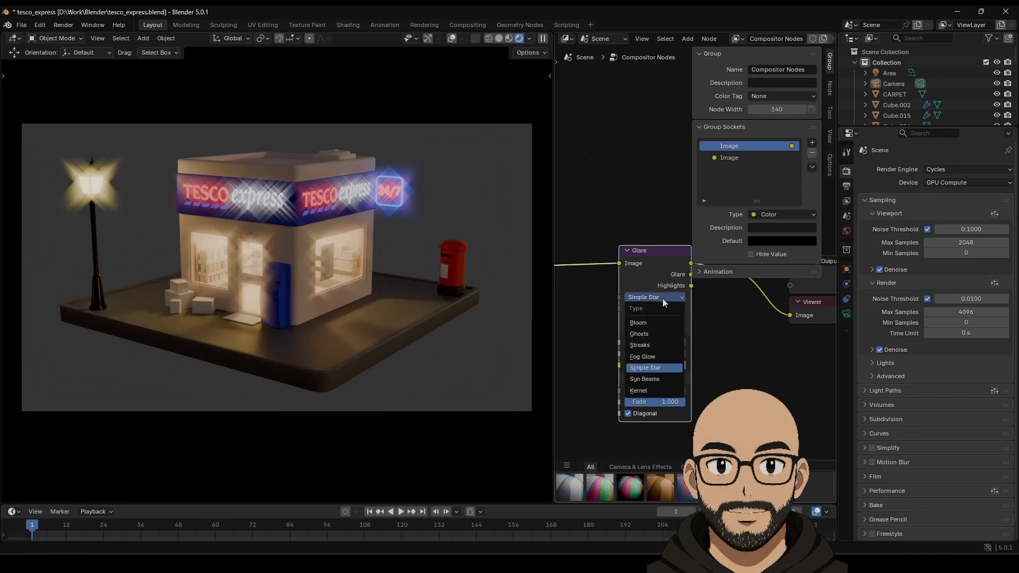
{"action": "left_click", "coordinate": [647, 323]}
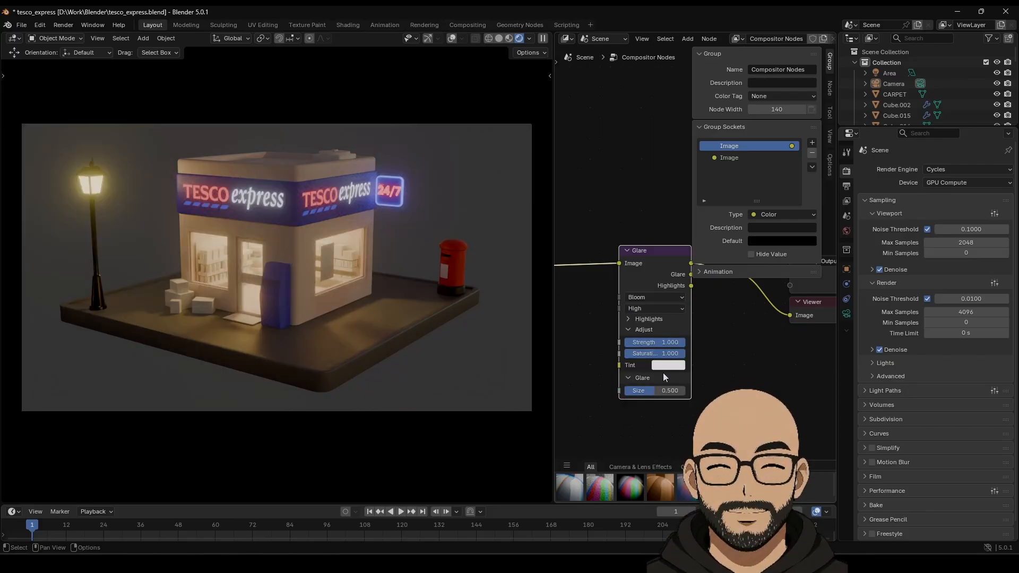
{"action": "mouse_move", "coordinate": [653, 391]}
{"action": "left_mouse_down"}
{"action": "mouse_move", "coordinate": [676, 391]}
{"action": "mouse_move", "coordinate": [663, 390]}
{"action": "left_mouse_up"}
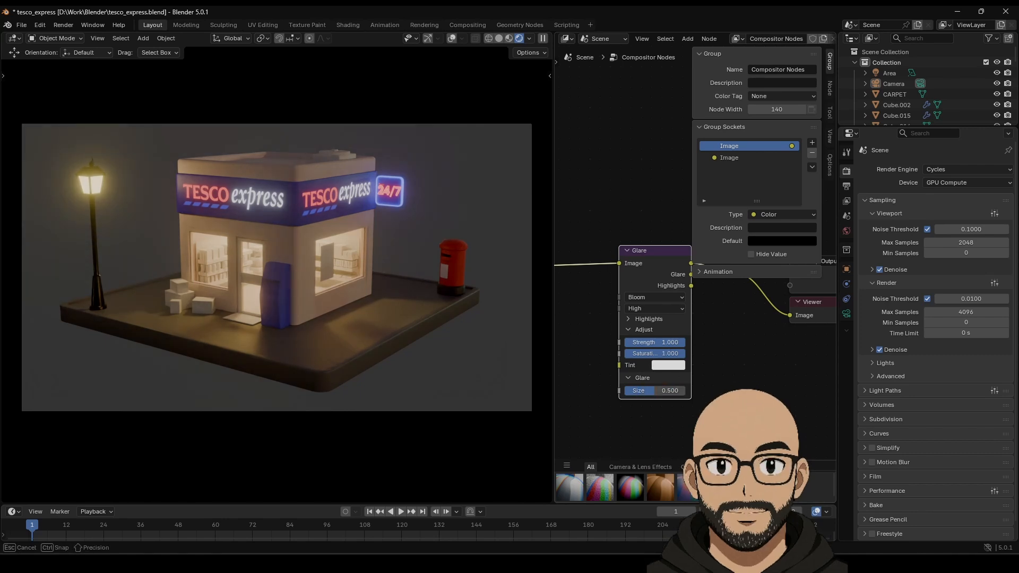
{"action": "left_click_drag", "start_coordinate": [684, 342], "coordinate": [661, 342]}
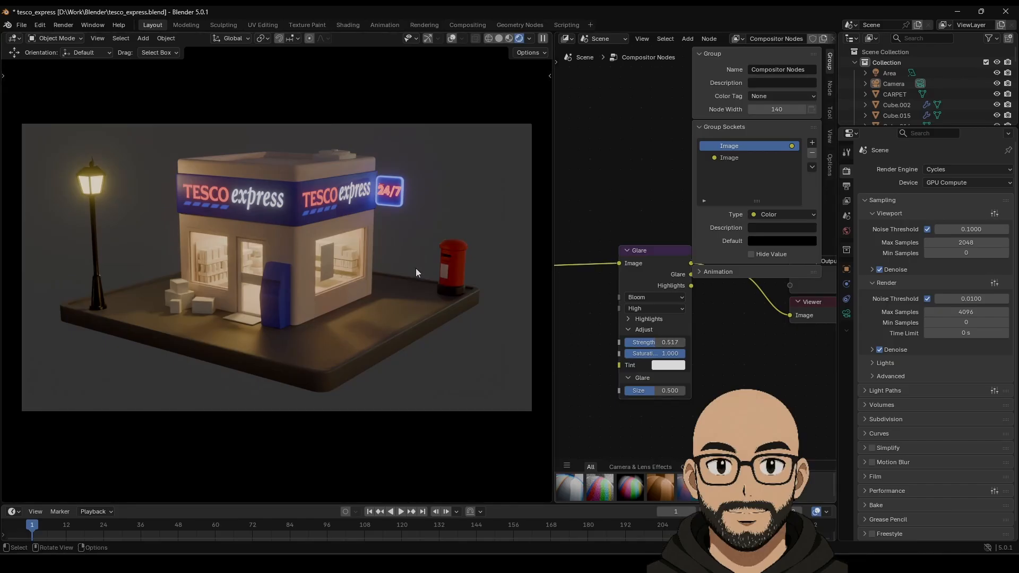
Step: Widen the Compositor area and change it back into a 3D Viewport showing the solid-shaded shop
{"action": "left_click_drag", "start_coordinate": [555, 141], "coordinate": [450, 122]}
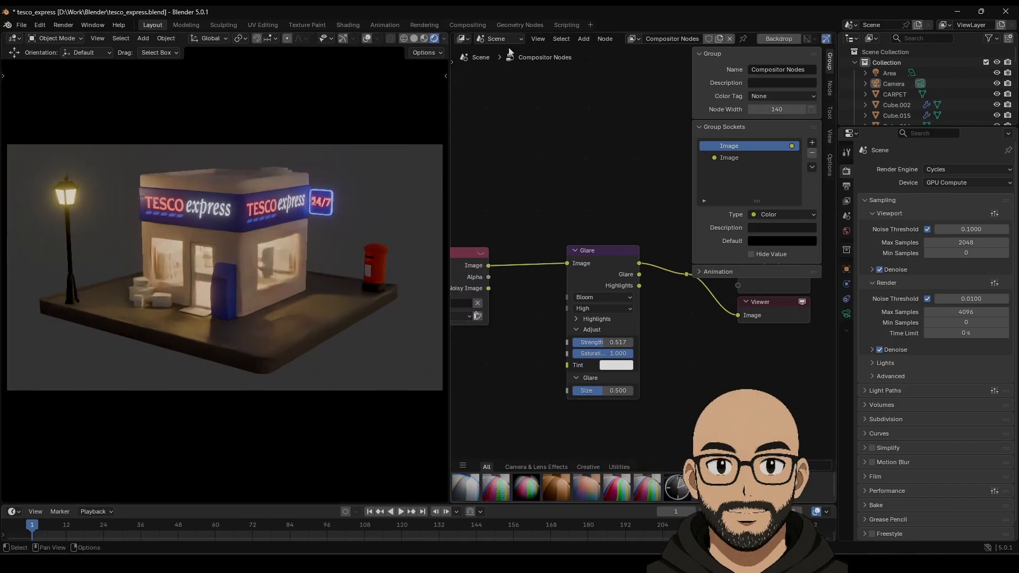
{"action": "left_click", "coordinate": [464, 38]}
{"action": "left_click", "coordinate": [496, 70]}
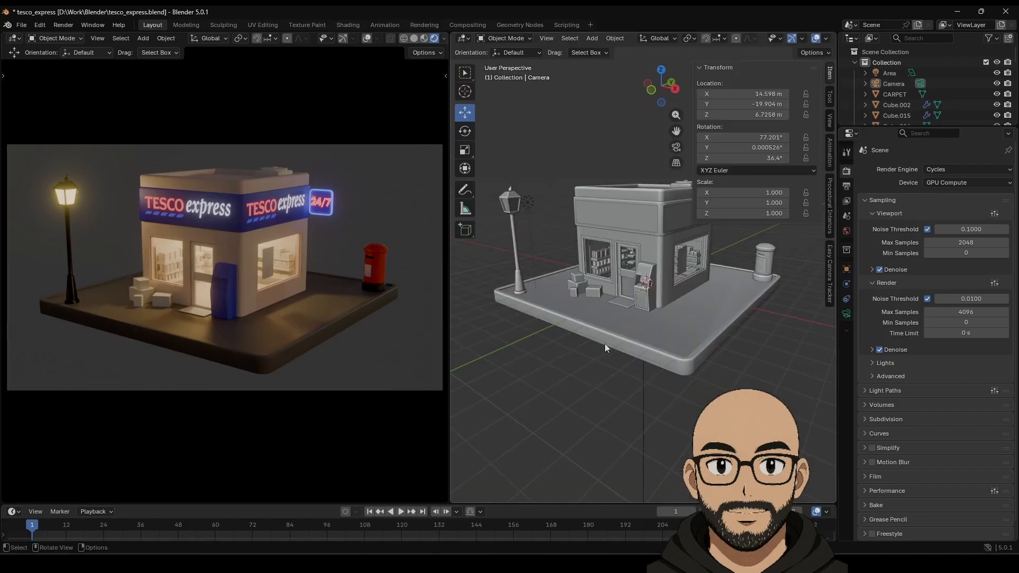
{"action": "scroll", "coordinate": [603, 352], "scroll_direction": "up", "scroll_amount": 6}
{"action": "middle_click_drag", "start_coordinate": [600, 323], "coordinate": [603, 317], "text": "shift"}
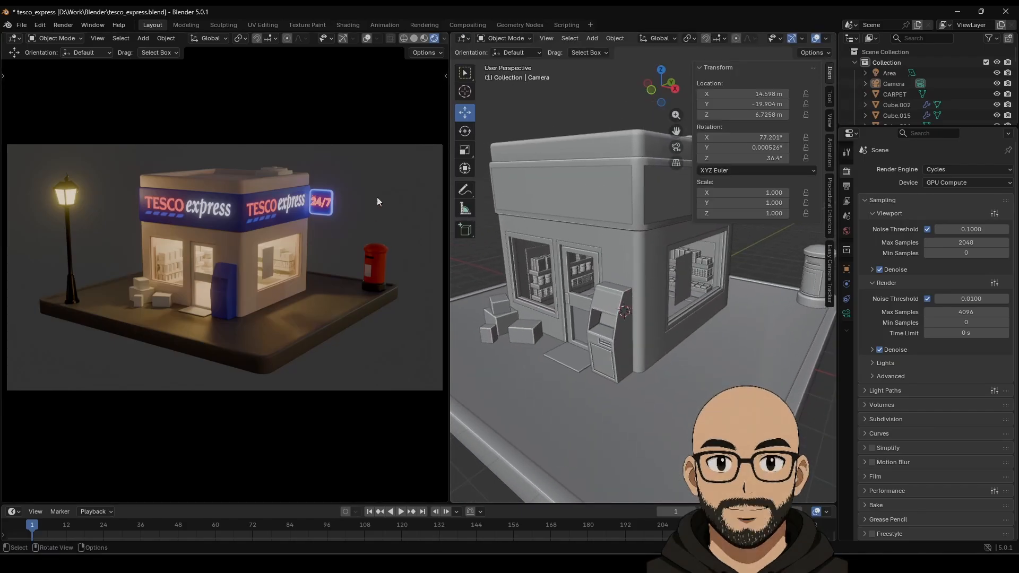
Step: Light the rendered viewport with the nearly black studio HDRI, previewing the city, courtyard and forest environments before choosing it
{"action": "left_click", "coordinate": [424, 39]}
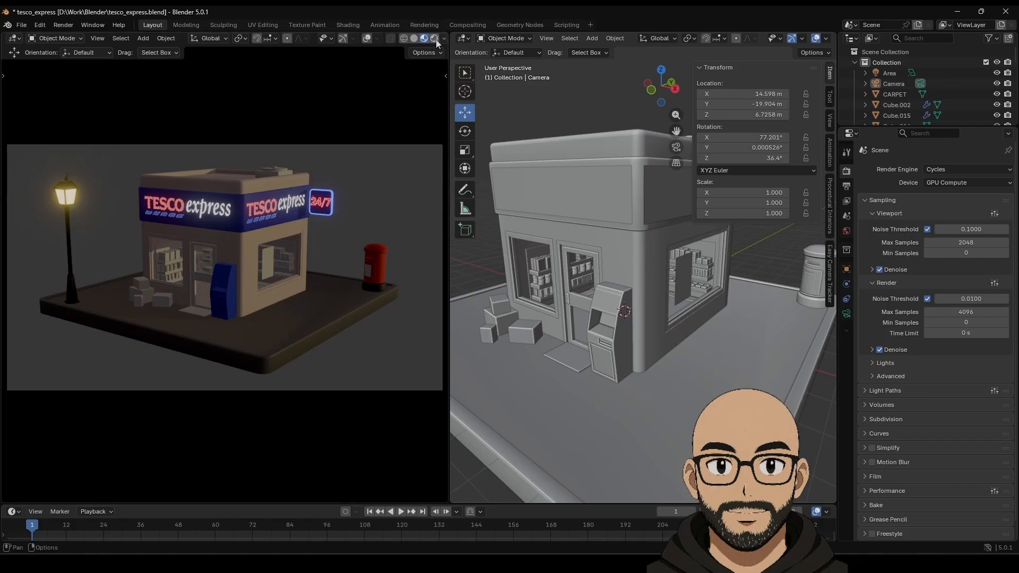
{"action": "left_click", "coordinate": [434, 38]}
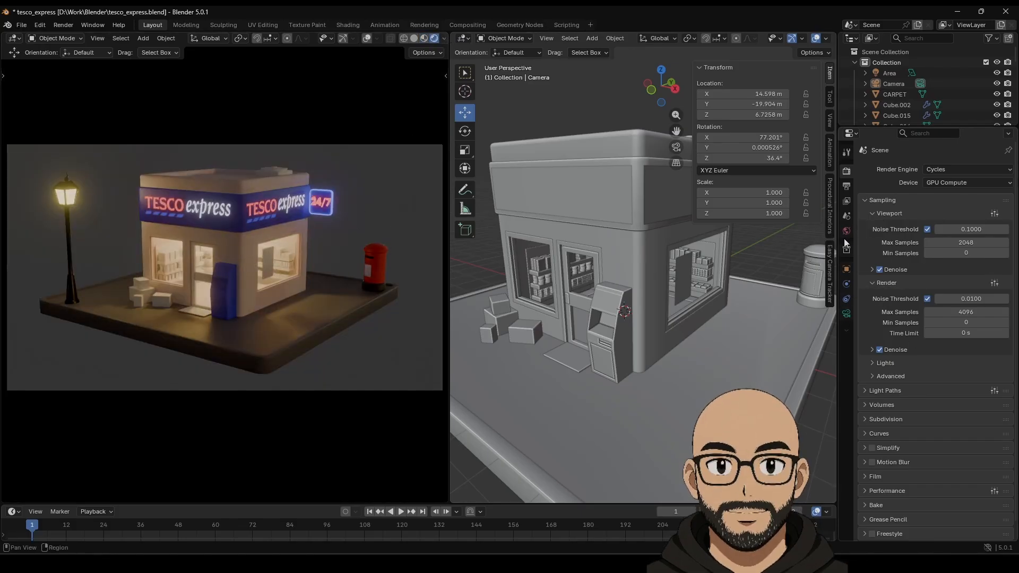
{"action": "left_click", "coordinate": [444, 40]}
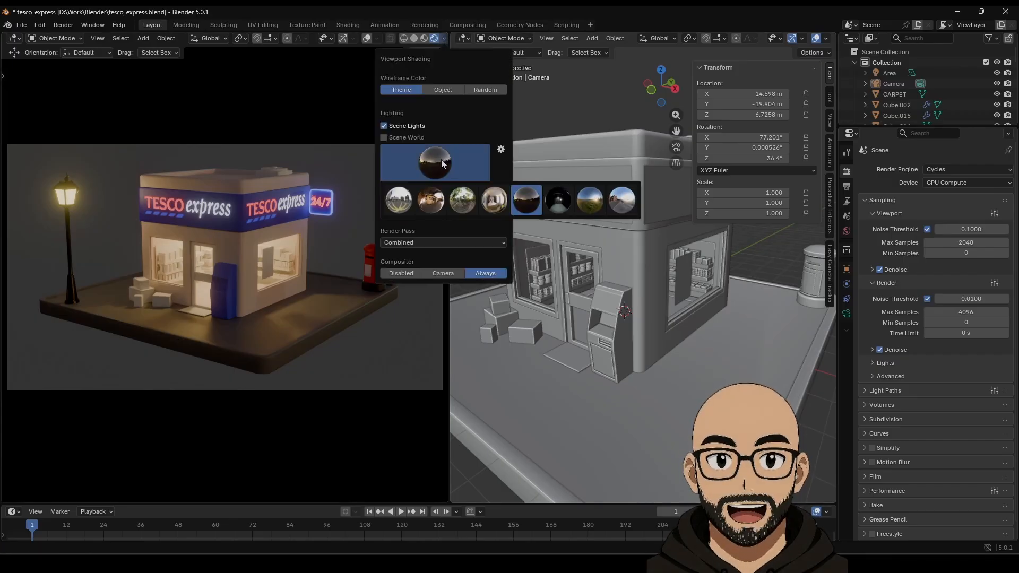
{"action": "left_click", "coordinate": [402, 198]}
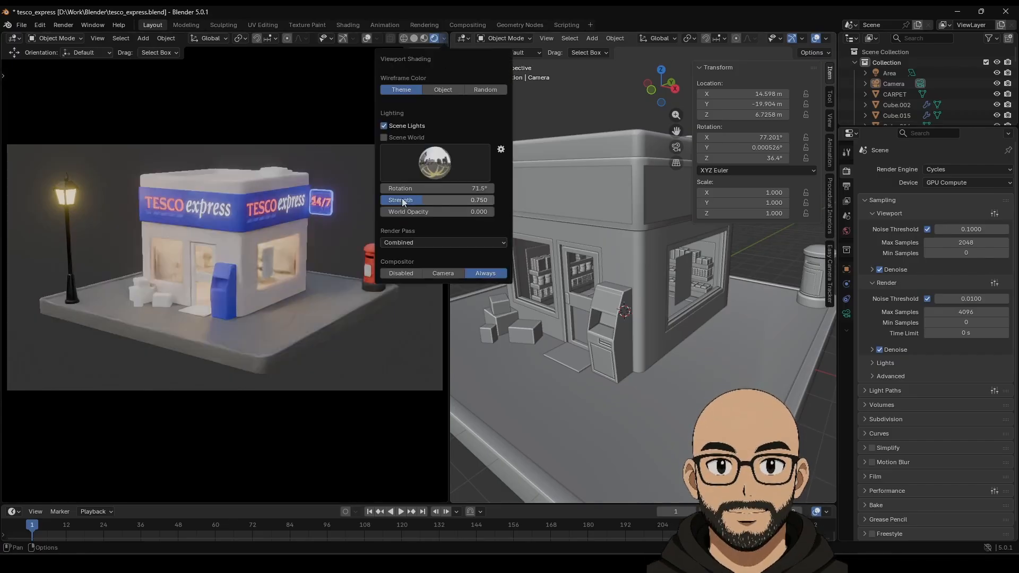
{"action": "left_click", "coordinate": [446, 169]}
{"action": "left_click", "coordinate": [431, 205]}
{"action": "left_click", "coordinate": [446, 169]}
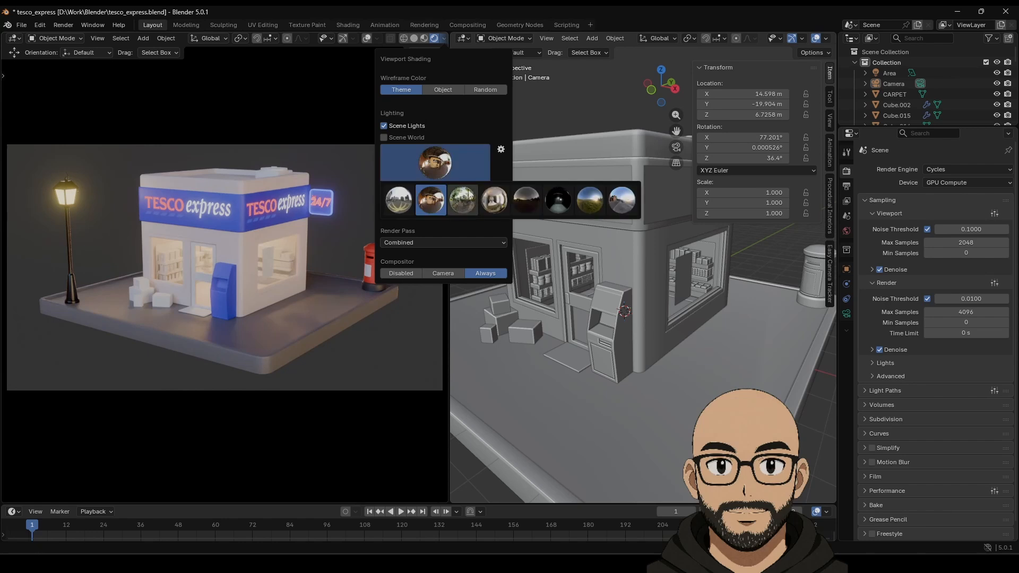
{"action": "left_click", "coordinate": [462, 200]}
{"action": "left_click", "coordinate": [447, 168]}
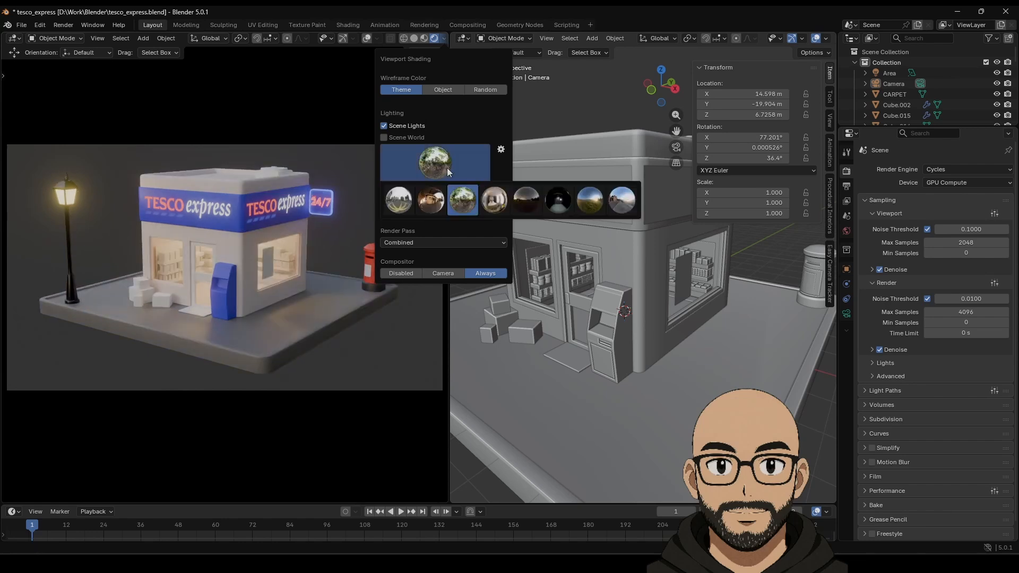
{"action": "left_click", "coordinate": [561, 201]}
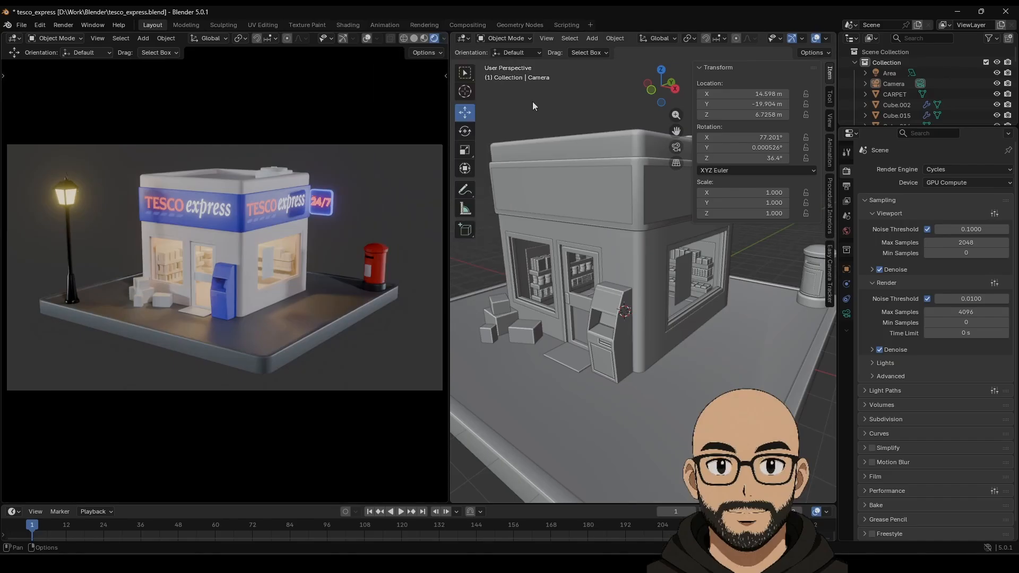
Step: Add a plane at the scene origin and scale it up until it extends well beyond the shop's base
{"action": "scroll", "coordinate": [559, 339], "scroll_direction": "down", "scroll_amount": 6}
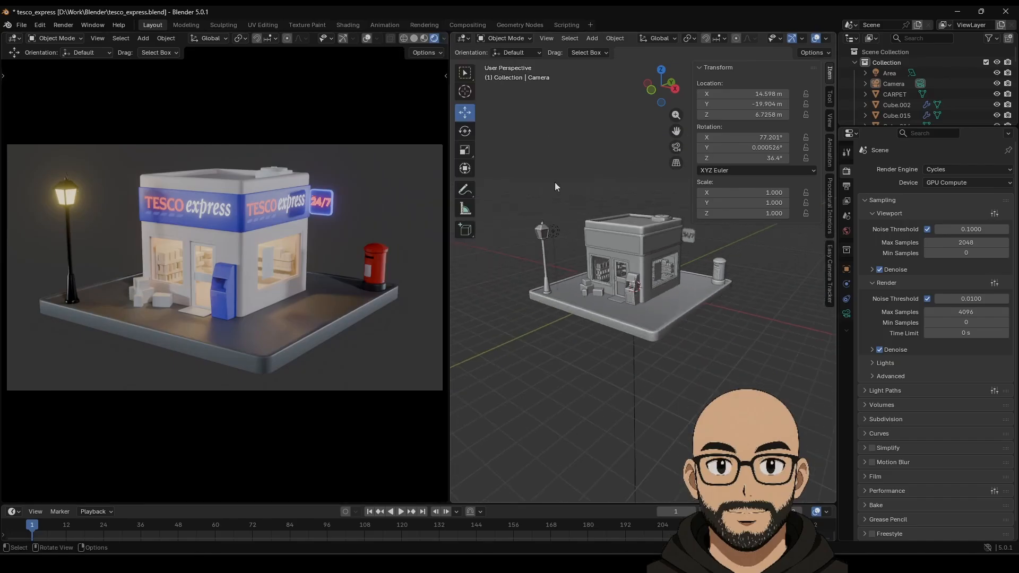
{"action": "left_click", "coordinate": [592, 39]}
{"action": "mouse_move", "coordinate": [612, 52]}
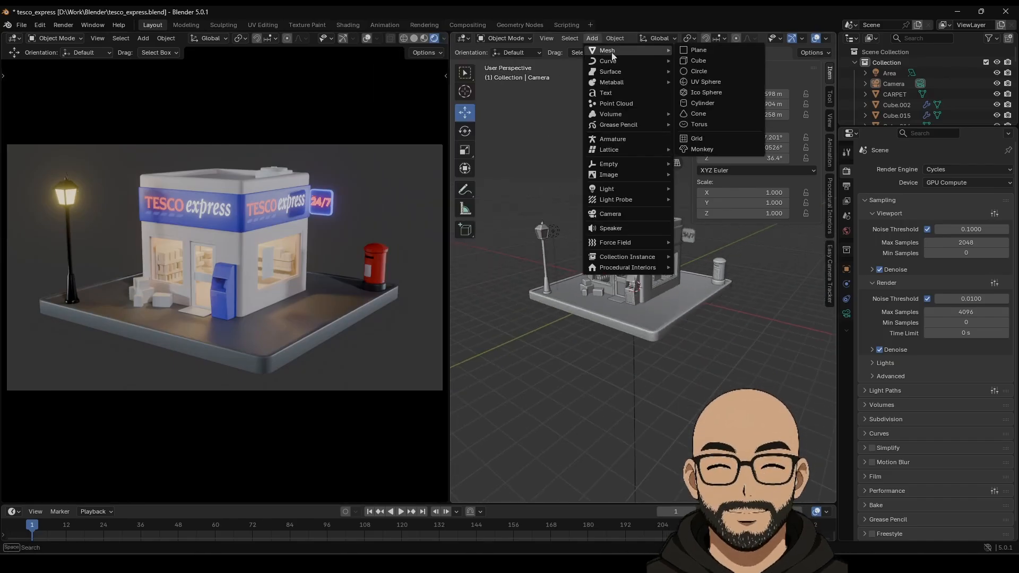
{"action": "left_click", "coordinate": [717, 53]}
{"action": "key", "text": "s"}
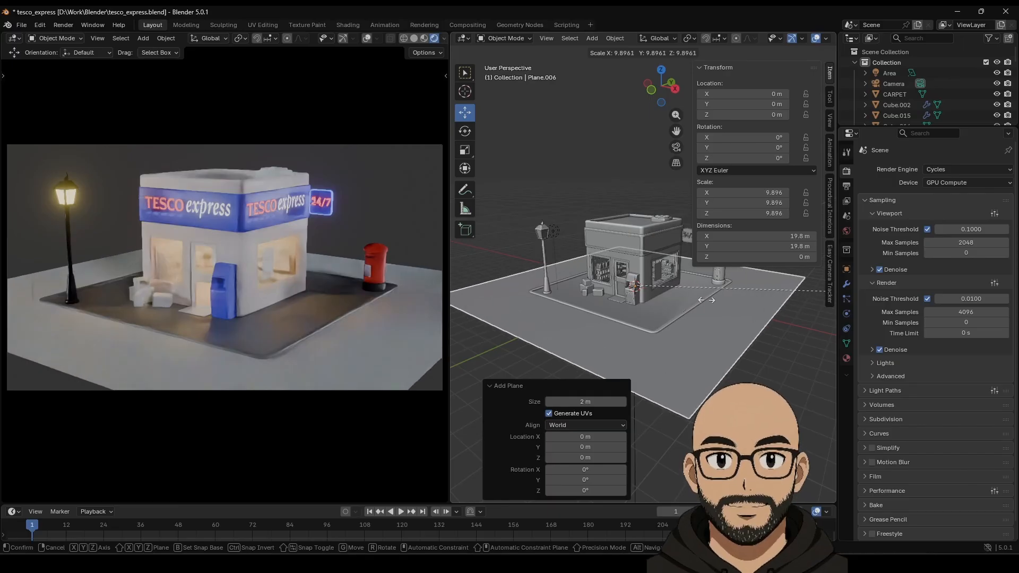
{"action": "left_click", "coordinate": [718, 305]}
Step: Lower the plane about 0.69 m to sit beneath the shop's base and enlarge it to about 45.8 m square
{"action": "left_click_drag", "start_coordinate": [636, 247], "coordinate": [648, 258]}
{"action": "key", "text": "s"}
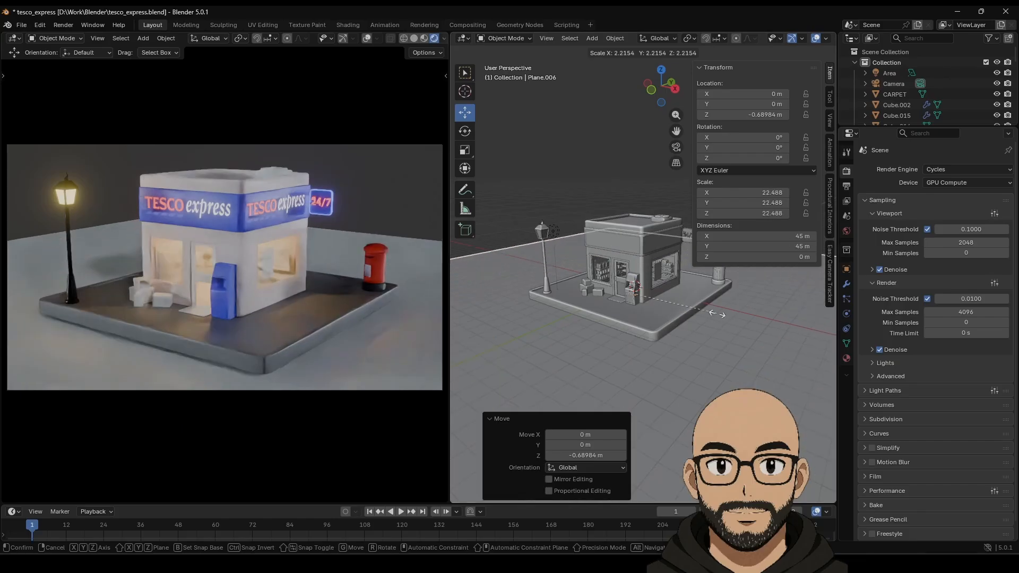
{"action": "left_click", "coordinate": [712, 315]}
Step: Extrude the plane's two rear edges upward into backdrop walls about 38.7 m high
{"action": "scroll", "coordinate": [682, 340], "scroll_direction": "down", "scroll_amount": 4}
{"action": "scroll", "coordinate": [664, 348], "scroll_direction": "down", "scroll_amount": 3}
{"action": "key", "text": "Tab"}
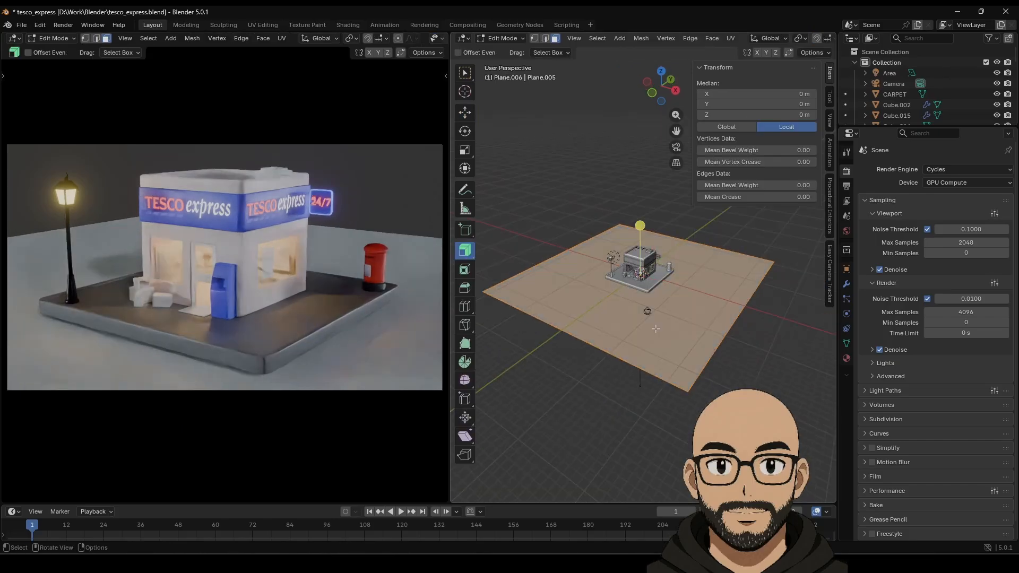
{"action": "key", "text": "alt+a"}
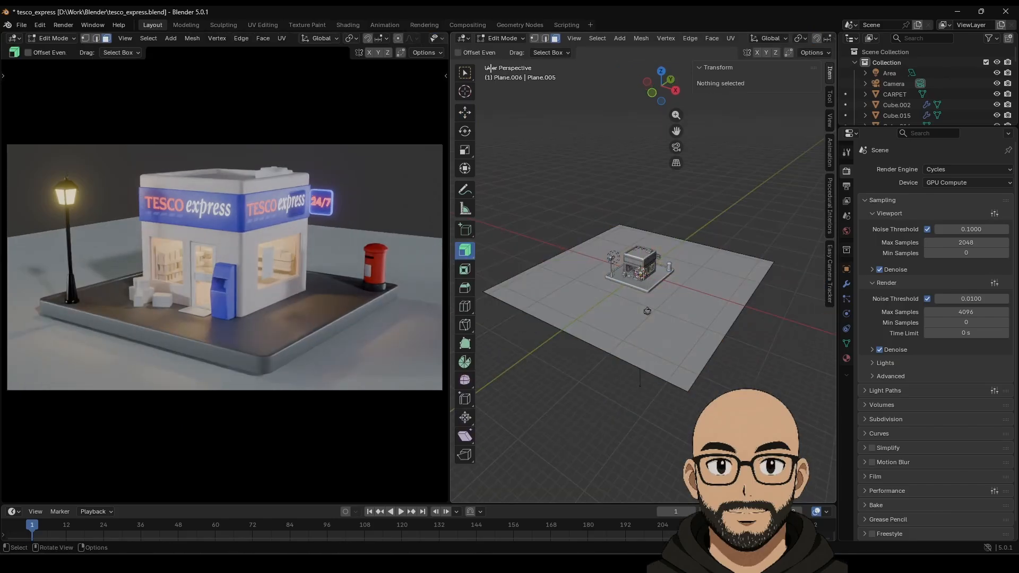
{"action": "key", "text": "2"}
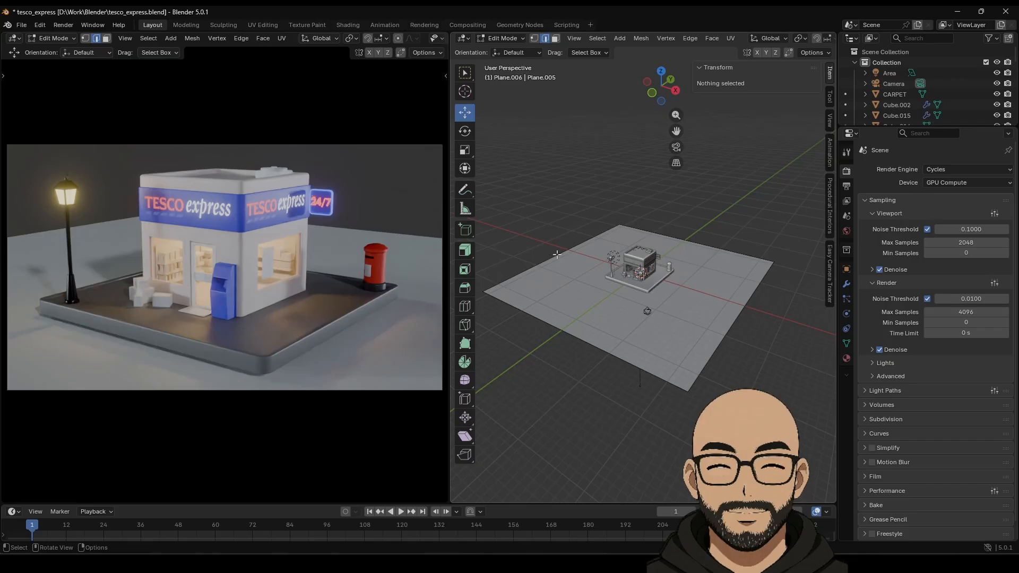
{"action": "left_click", "coordinate": [676, 240]}
{"action": "key", "text": "g"}
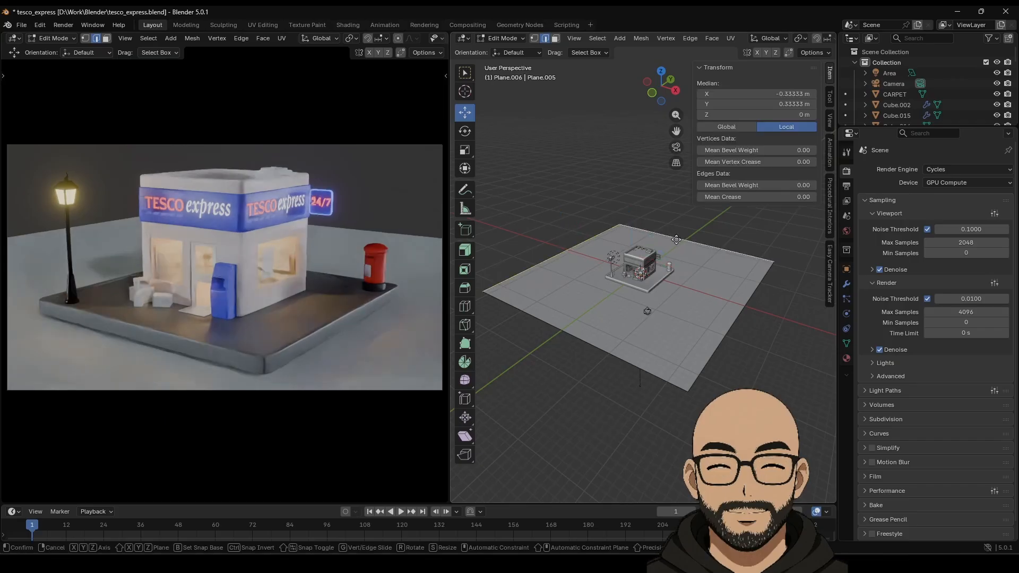
{"action": "right_click", "coordinate": [677, 239]}
{"action": "left_click_drag", "start_coordinate": [631, 220], "coordinate": [638, 41]}
Step: Bevel the wall-to-floor edges and the vertical corner edge about 0.437 m wide with multiple segments
{"action": "left_click", "coordinate": [552, 260]}
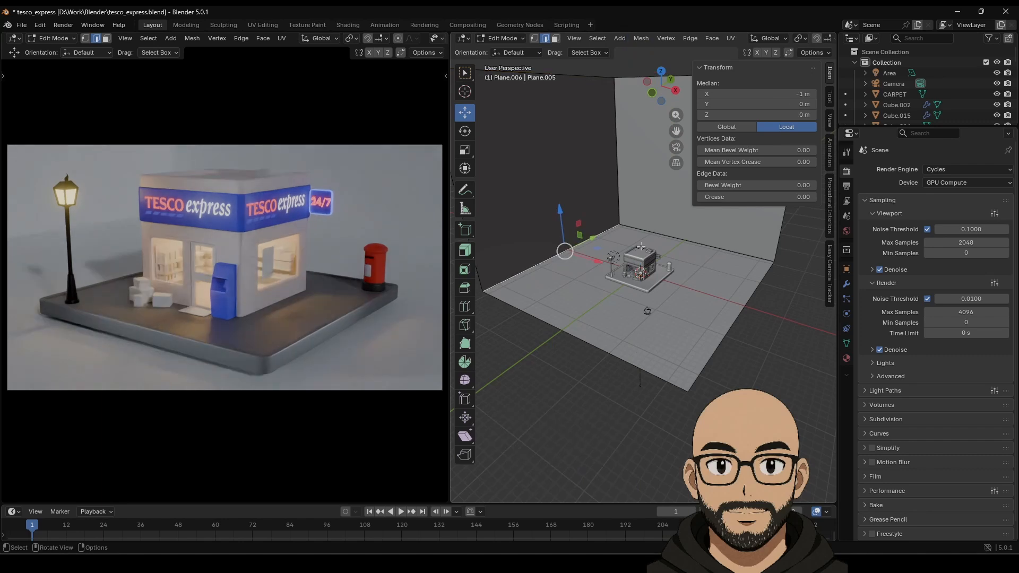
{"action": "left_click", "coordinate": [630, 226], "text": "shift"}
{"action": "key", "text": "ctrl+e"}
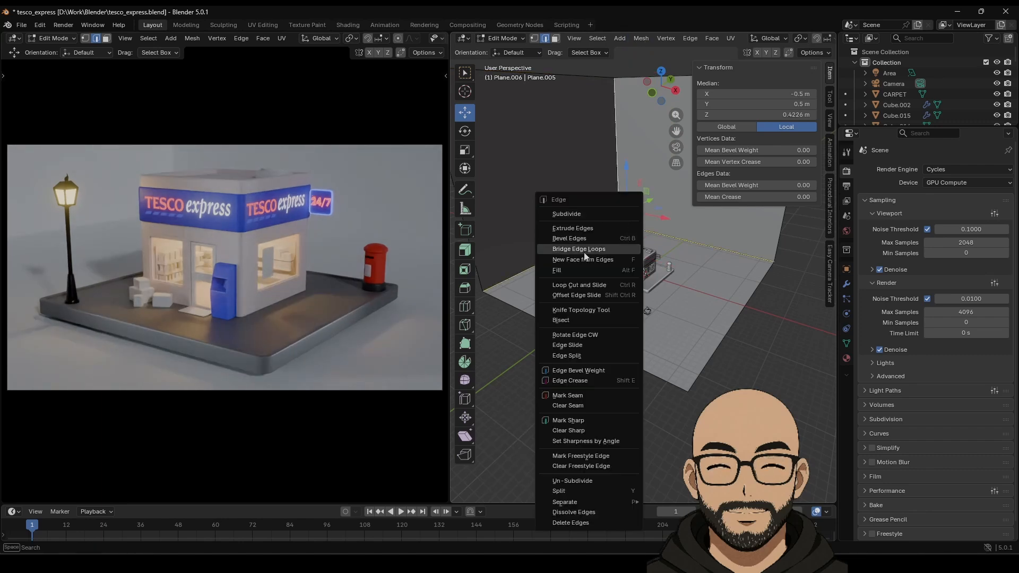
{"action": "left_click", "coordinate": [569, 238]}
{"action": "left_click", "coordinate": [713, 242]}
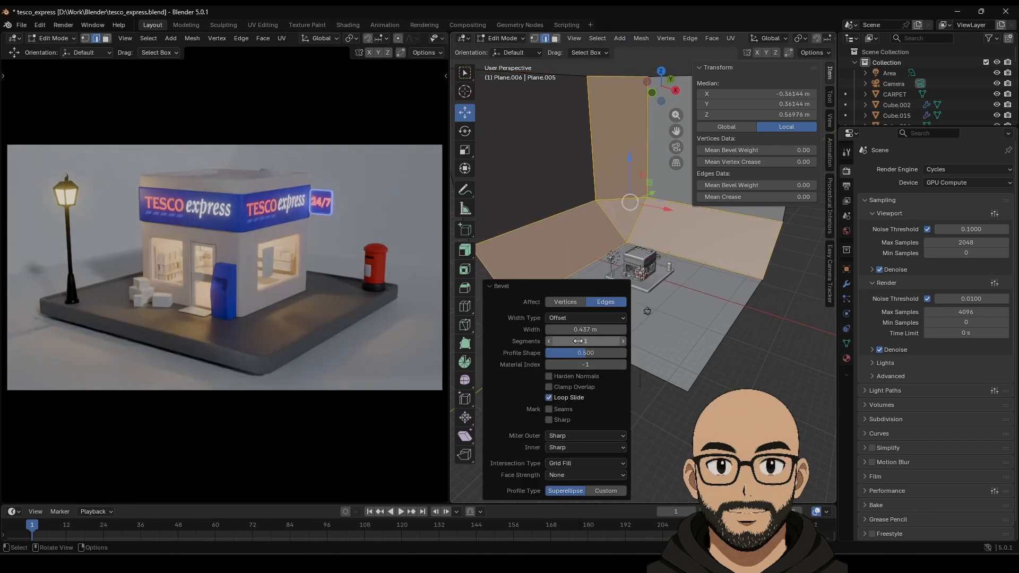
{"action": "mouse_move", "coordinate": [578, 341]}
{"action": "left_mouse_down"}
{"action": "mouse_move", "coordinate": [607, 341]}
{"action": "mouse_move", "coordinate": [581, 341]}
{"action": "left_mouse_up"}
Step: Return to Object Mode and apply smooth shading to the curved backdrop
{"action": "key", "text": "Tab"}
{"action": "right_click", "coordinate": [628, 206]}
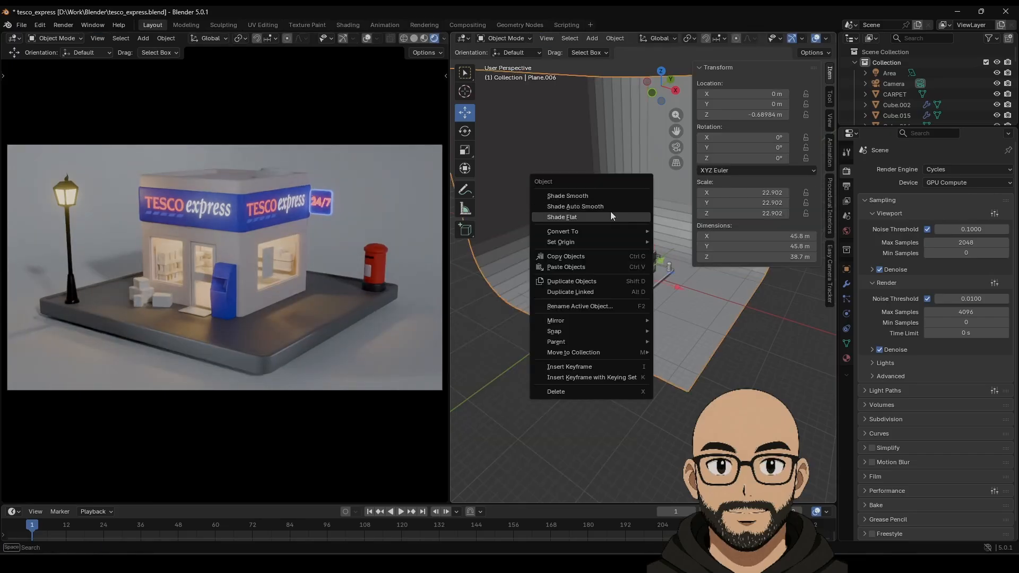
{"action": "left_click", "coordinate": [611, 211]}
{"action": "left_click", "coordinate": [661, 326]}
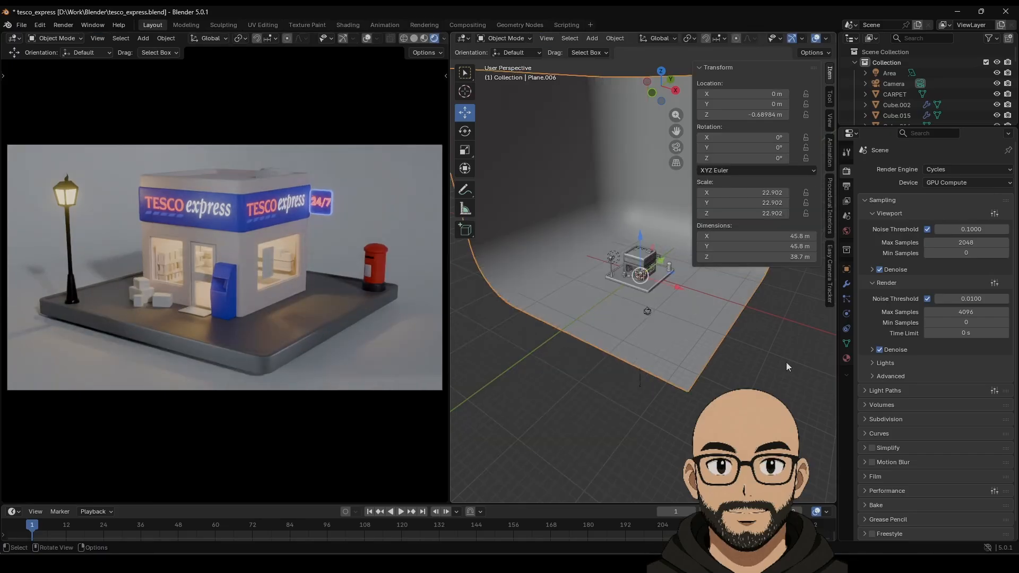
Step: Give the backdrop a new material with a black base colour
{"action": "left_click", "coordinate": [847, 358]}
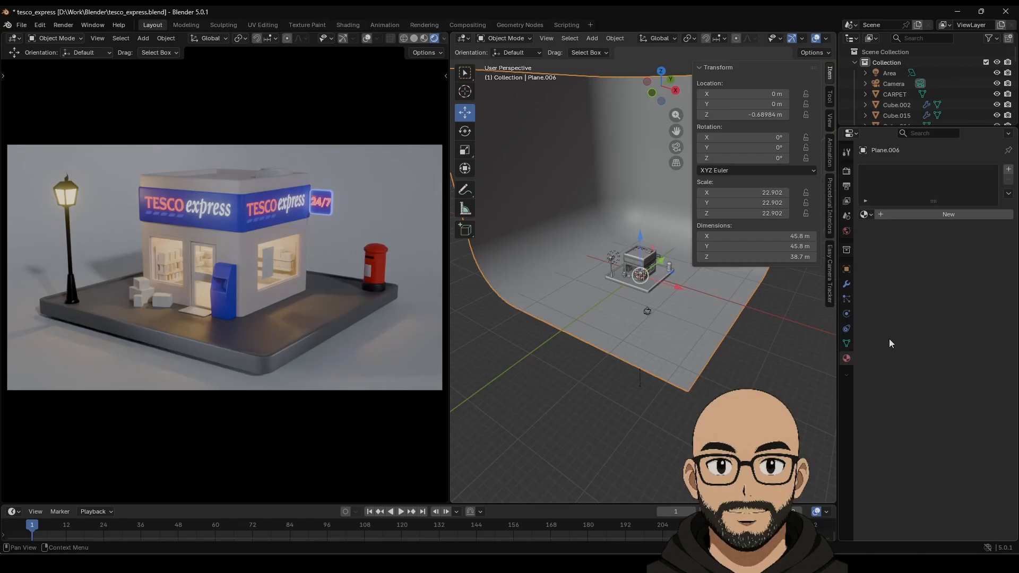
{"action": "left_click", "coordinate": [920, 214]}
{"action": "left_click", "coordinate": [976, 282]}
{"action": "left_click_drag", "start_coordinate": [989, 133], "coordinate": [989, 183]}
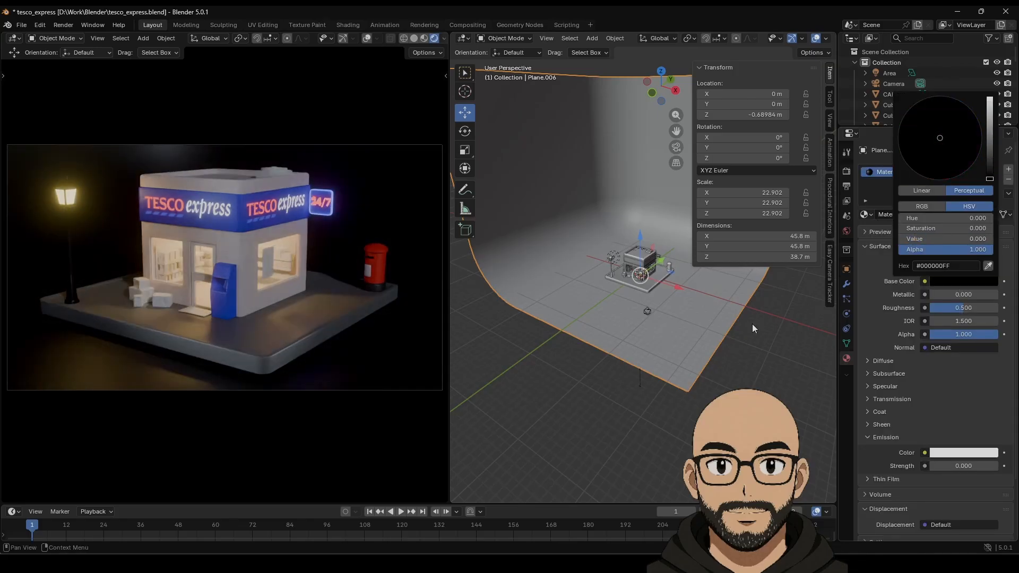
Step: Raise the backdrop material's Roughness to 0.738
{"action": "scroll", "coordinate": [661, 354], "scroll_direction": "up", "scroll_amount": 7}
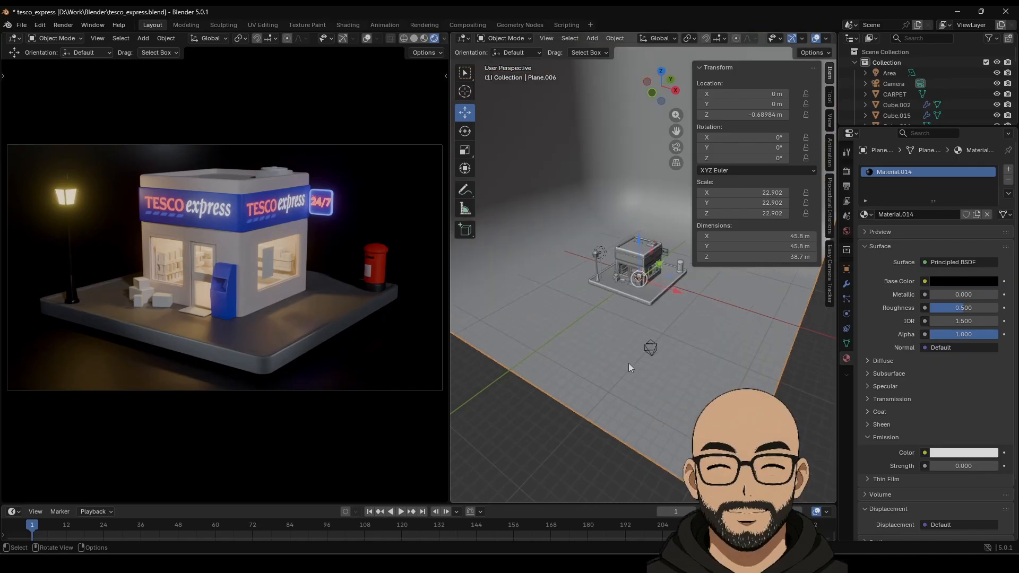
{"action": "middle_click_drag", "start_coordinate": [627, 380], "coordinate": [646, 353]}
{"action": "scroll", "coordinate": [646, 353], "scroll_direction": "up", "scroll_amount": 2}
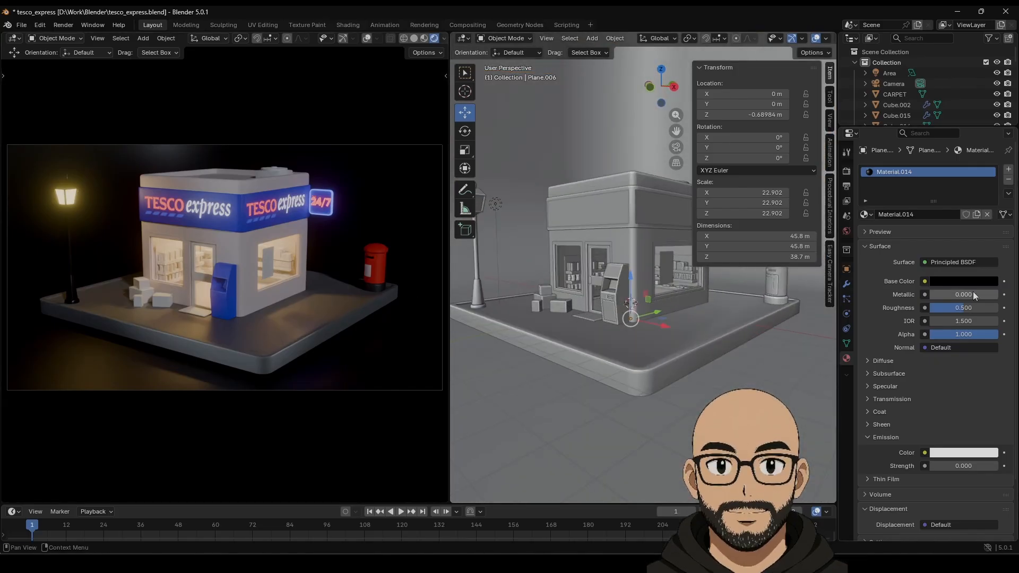
{"action": "mouse_move", "coordinate": [962, 308]}
{"action": "left_mouse_down"}
{"action": "mouse_move", "coordinate": [996, 308]}
{"action": "mouse_move", "coordinate": [980, 308]}
{"action": "left_mouse_up"}
Step: Change the backdrop material's base colour to dark navy blue, hex #000230
{"action": "scroll", "coordinate": [600, 430], "scroll_direction": "down", "scroll_amount": 3}
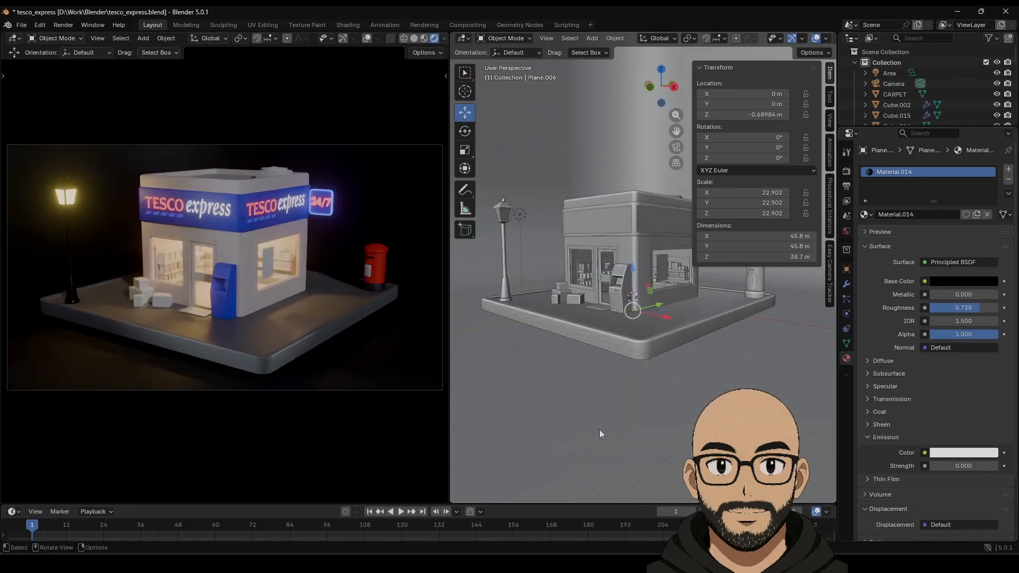
{"action": "left_click", "coordinate": [963, 284]}
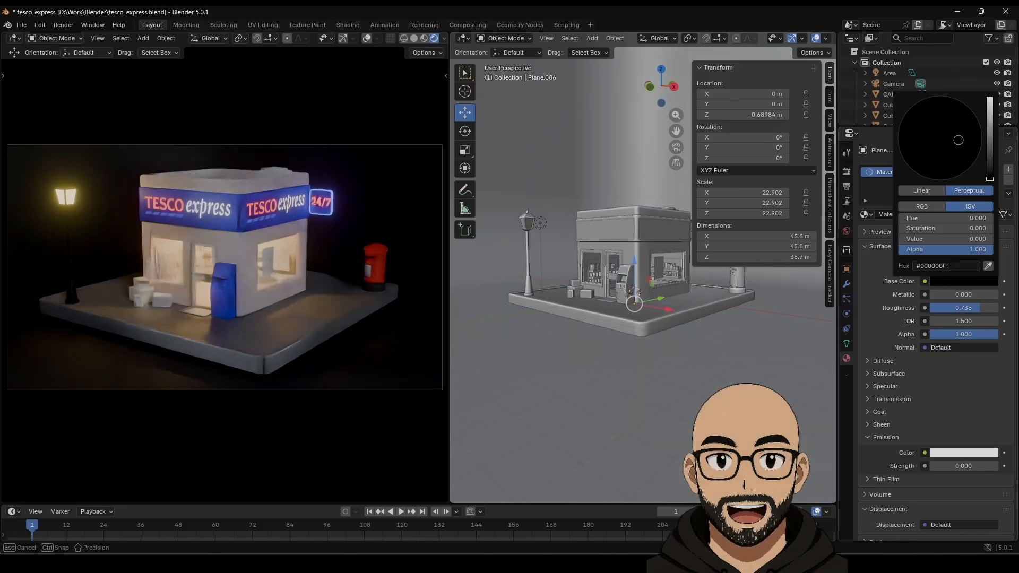
{"action": "left_click", "coordinate": [965, 124]}
{"action": "mouse_move", "coordinate": [953, 139]}
{"action": "left_mouse_down"}
{"action": "mouse_move", "coordinate": [917, 159]}
{"action": "mouse_move", "coordinate": [976, 116]}
{"action": "mouse_move", "coordinate": [990, 166]}
{"action": "left_mouse_up"}
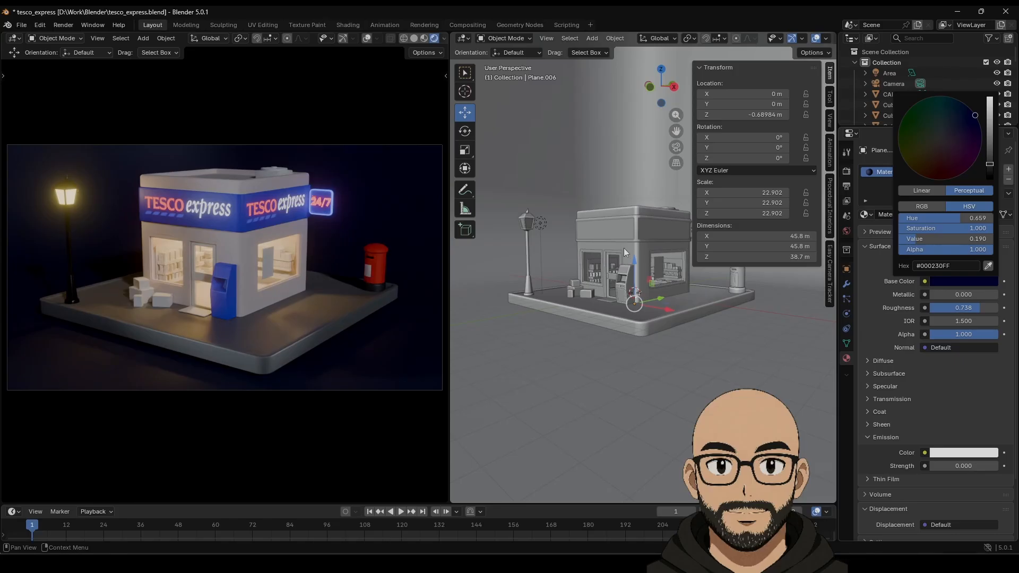
Step: Switch the scene camera to Orthographic and set its orthographic scale to 16.400 so the diorama fits
{"action": "scroll", "coordinate": [649, 351], "scroll_direction": "down", "scroll_amount": 4}
{"action": "middle_click_drag", "start_coordinate": [647, 352], "coordinate": [648, 374]}
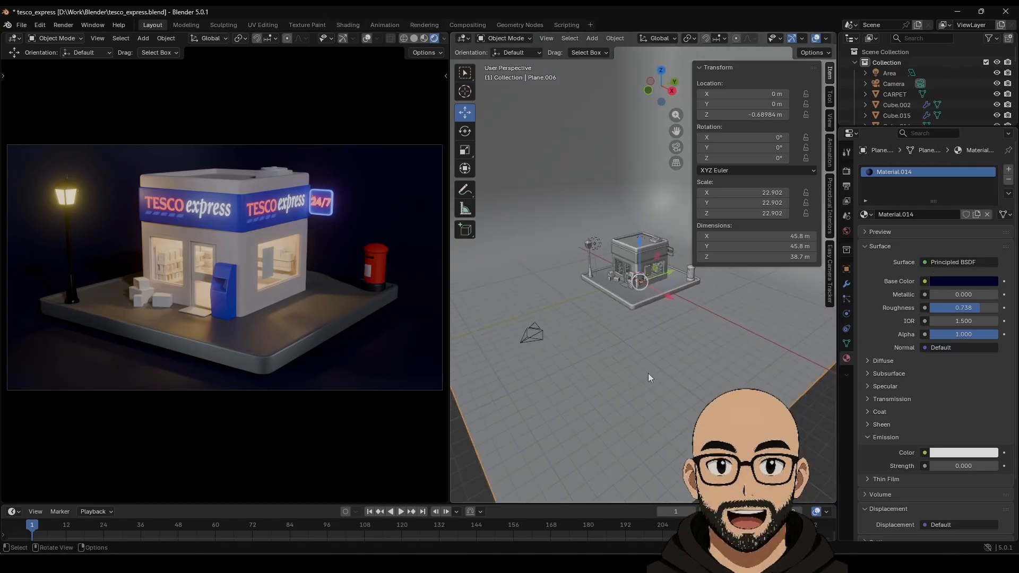
{"action": "left_click", "coordinate": [592, 301]}
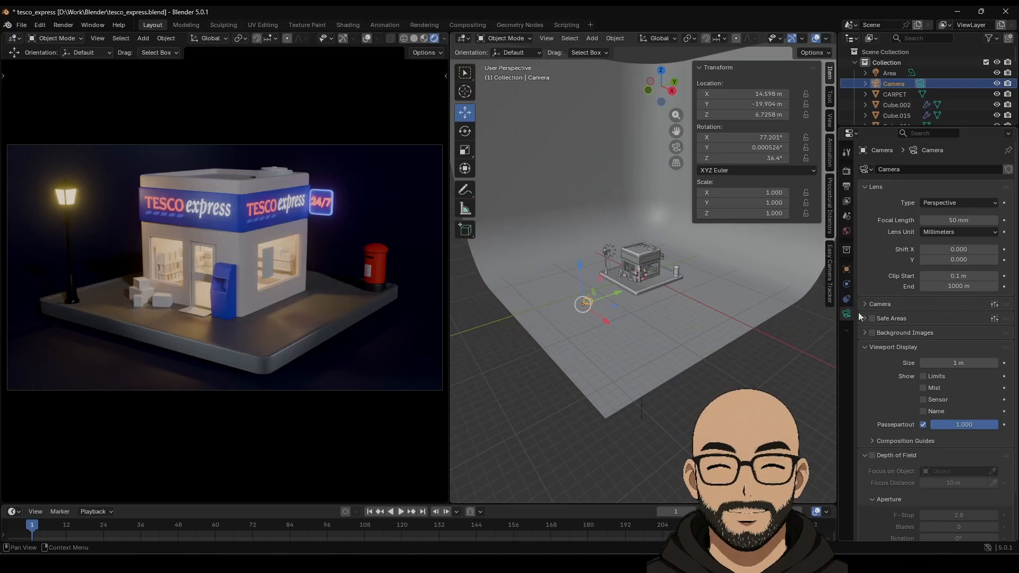
{"action": "left_click", "coordinate": [959, 210]}
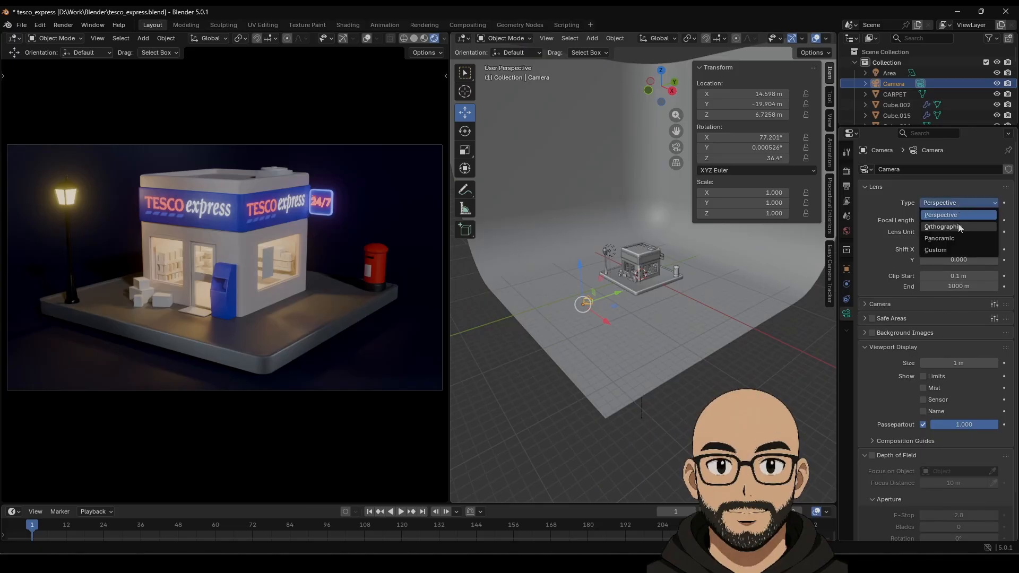
{"action": "left_click", "coordinate": [959, 227]}
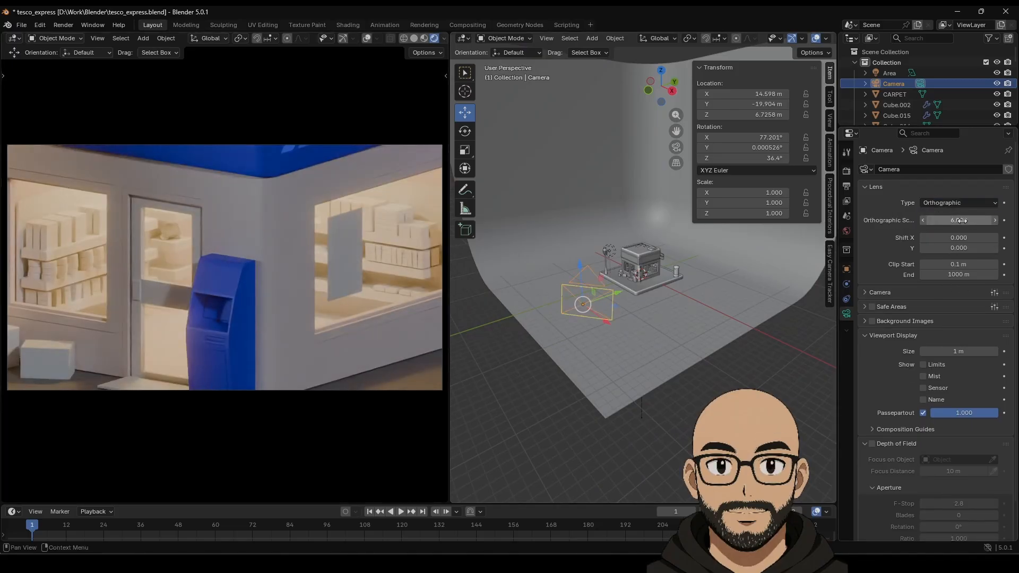
{"action": "left_click_drag", "start_coordinate": [963, 221], "coordinate": [1017, 220]}
Step: Reframe the camera on the shop from a higher three-quarter angle, with Shift Y 0.030 and orthographic scale 18.300
{"action": "middle_click_drag", "start_coordinate": [318, 256], "coordinate": [285, 269]}
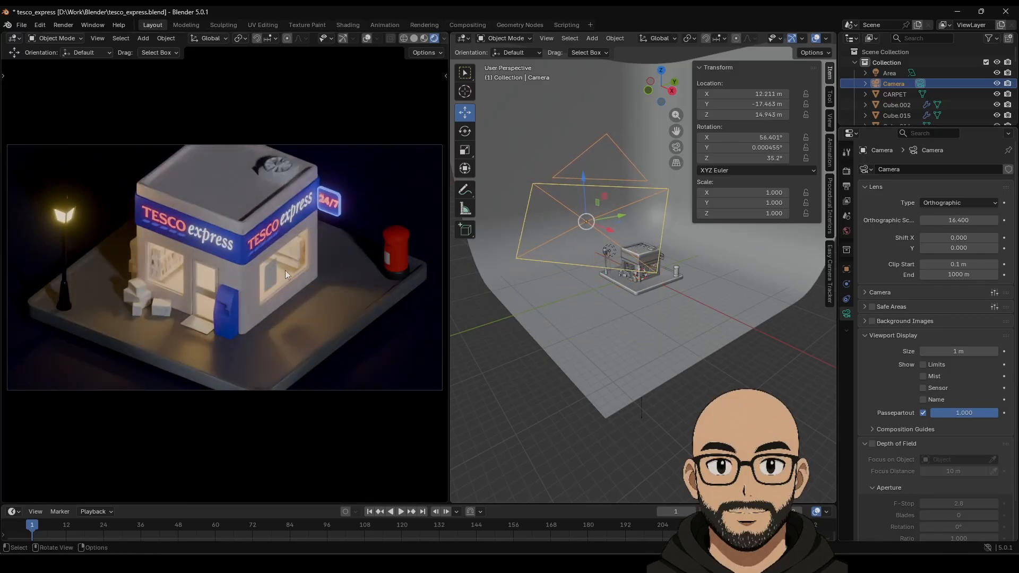
{"action": "scroll", "coordinate": [285, 270], "scroll_direction": "down", "scroll_amount": 1}
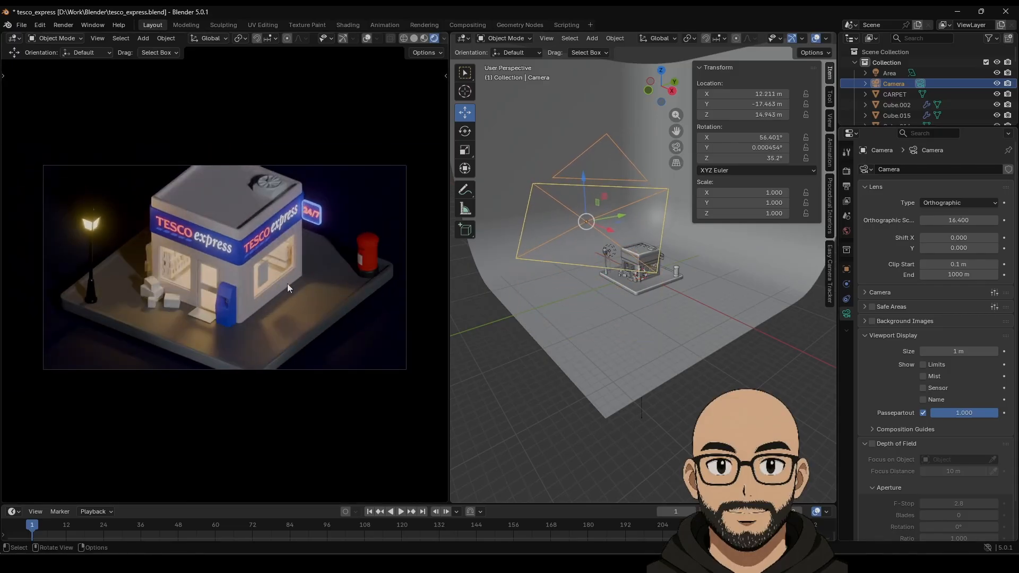
{"action": "key", "text": "Home"}
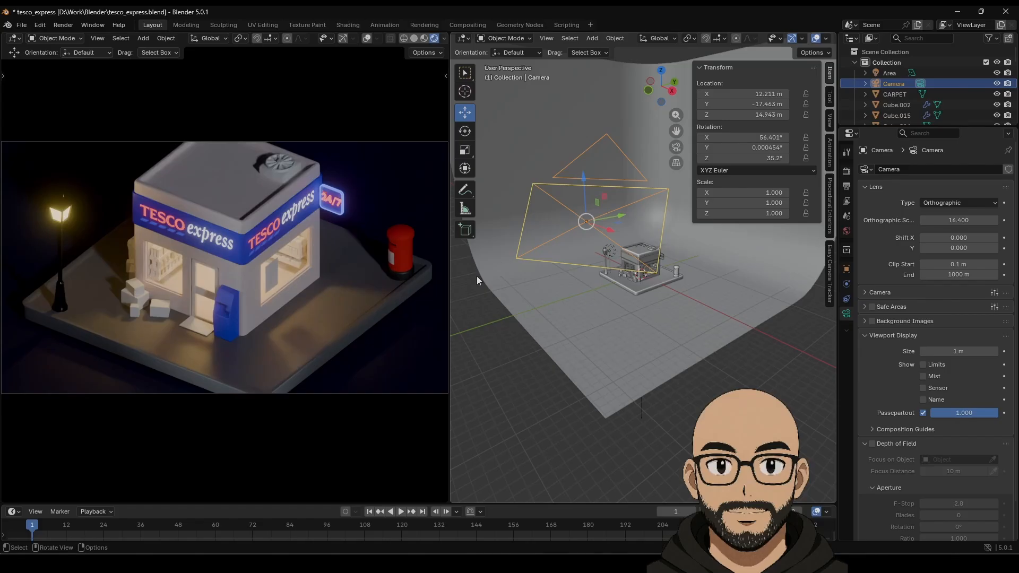
{"action": "mouse_move", "coordinate": [298, 302]}
{"action": "middle_mouse_down"}
{"action": "mouse_move", "coordinate": [141, 296]}
{"action": "mouse_move", "coordinate": [326, 306]}
{"action": "mouse_move", "coordinate": [377, 298]}
{"action": "mouse_move", "coordinate": [296, 283]}
{"action": "mouse_move", "coordinate": [297, 301]}
{"action": "mouse_move", "coordinate": [297, 292]}
{"action": "middle_mouse_up"}
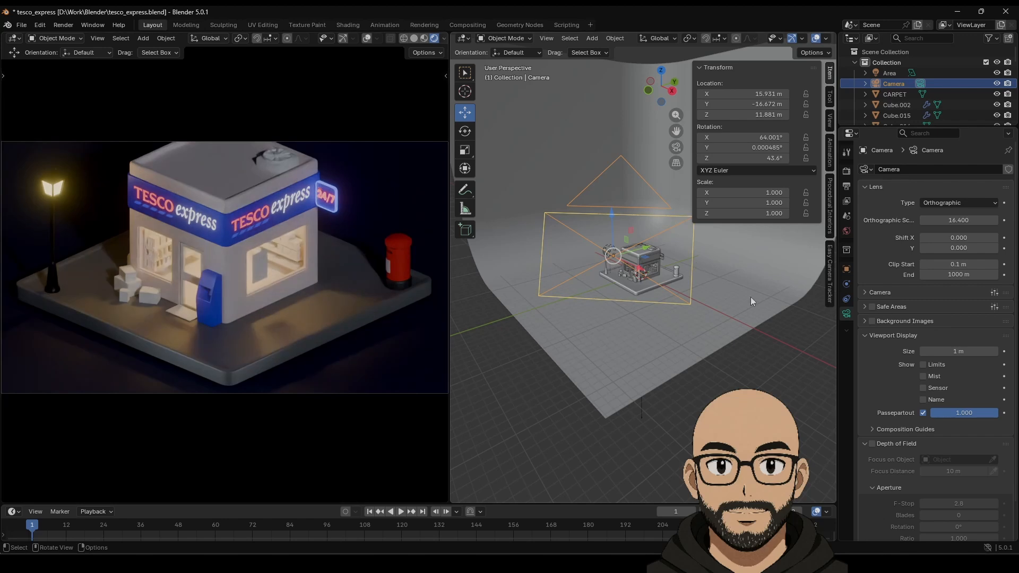
{"action": "mouse_move", "coordinate": [959, 248]}
{"action": "left_mouse_down"}
{"action": "mouse_move", "coordinate": [987, 247]}
{"action": "mouse_move", "coordinate": [967, 248]}
{"action": "mouse_move", "coordinate": [966, 220]}
{"action": "mouse_move", "coordinate": [979, 220]}
{"action": "mouse_move", "coordinate": [963, 220]}
{"action": "mouse_move", "coordinate": [975, 220]}
{"action": "mouse_move", "coordinate": [969, 247]}
{"action": "mouse_move", "coordinate": [956, 248]}
{"action": "left_mouse_up"}
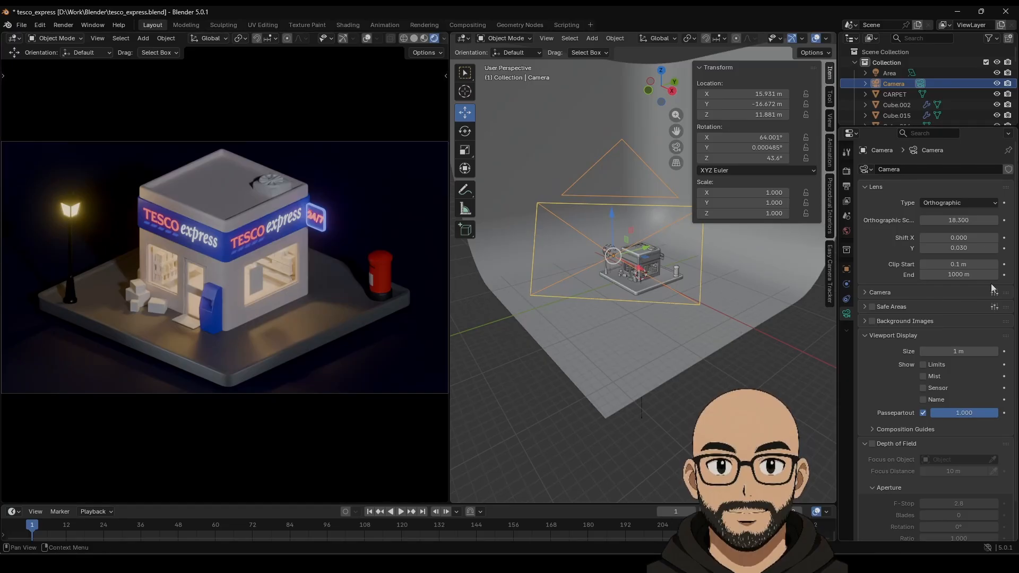
Step: Try camera clip End distances of 200 m and 100 m, and return the value to 1000 m
{"action": "mouse_move", "coordinate": [966, 276]}
{"action": "left_mouse_down"}
{"action": "mouse_move", "coordinate": [951, 276]}
{"action": "mouse_move", "coordinate": [968, 278]}
{"action": "left_mouse_up"}
{"action": "left_click", "coordinate": [968, 278]}
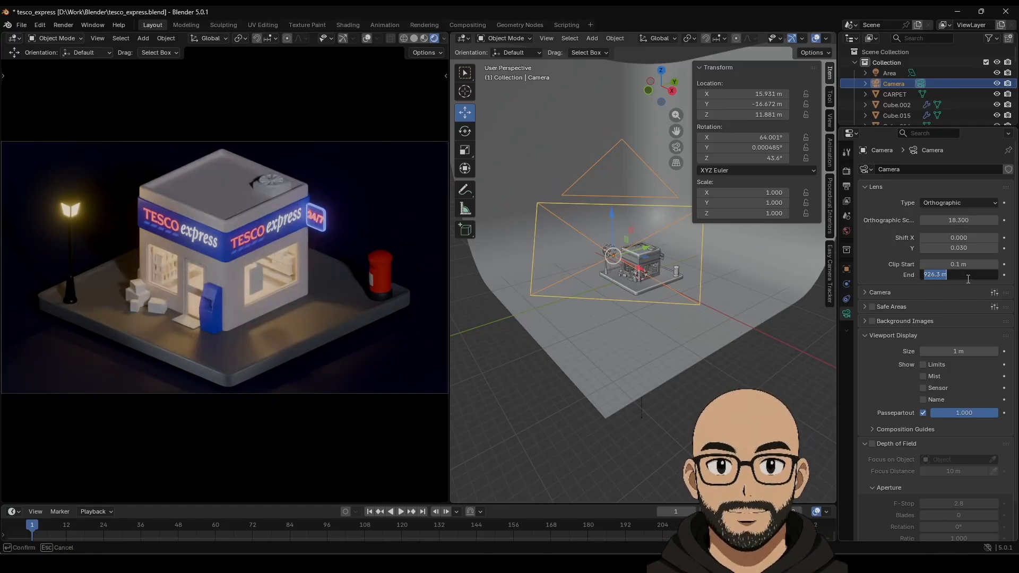
{"action": "type", "text": "200"}
{"action": "key", "text": "Return"}
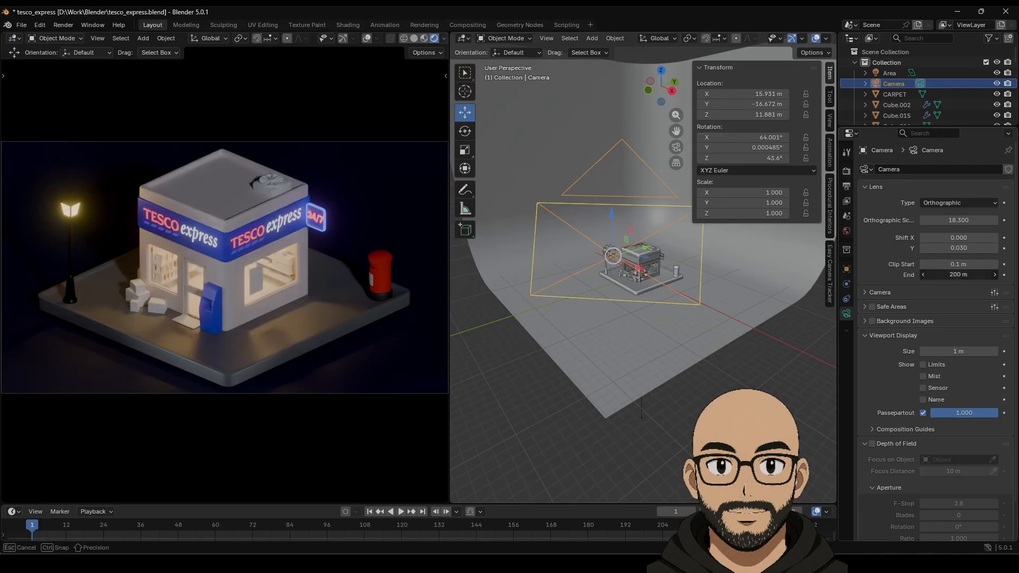
{"action": "type", "text": "100"}
{"action": "key", "text": "Return"}
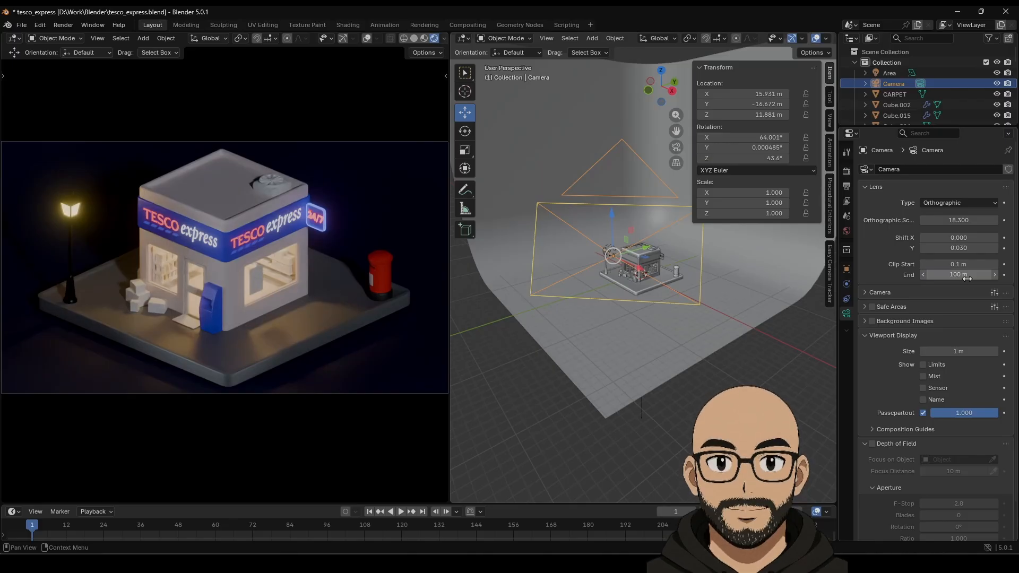
{"action": "left_click", "coordinate": [968, 280]}
{"action": "type", "text": "1000"}
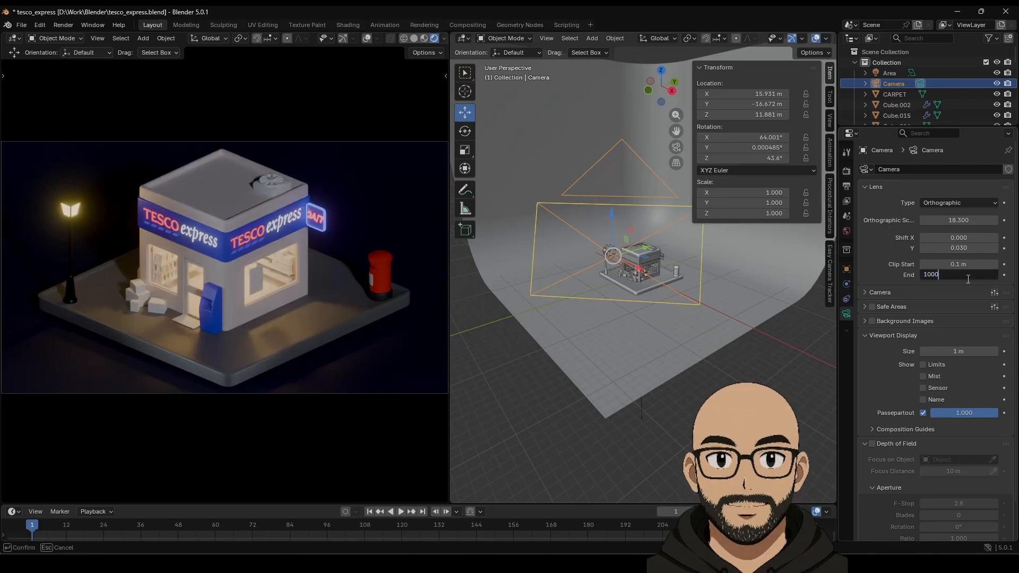
{"action": "key", "text": "Return"}
Step: Try different camera sensor sizes and the Horizontal and Vertical sensor fits, and return Sensor Fit to Auto
{"action": "left_click", "coordinate": [865, 293]}
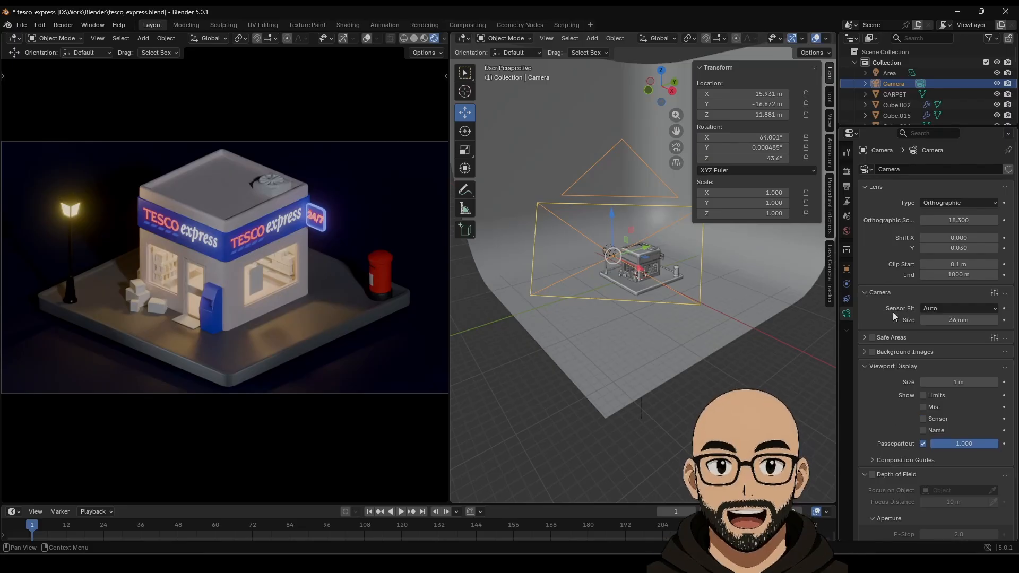
{"action": "left_click_drag", "start_coordinate": [958, 320], "coordinate": [942, 320]}
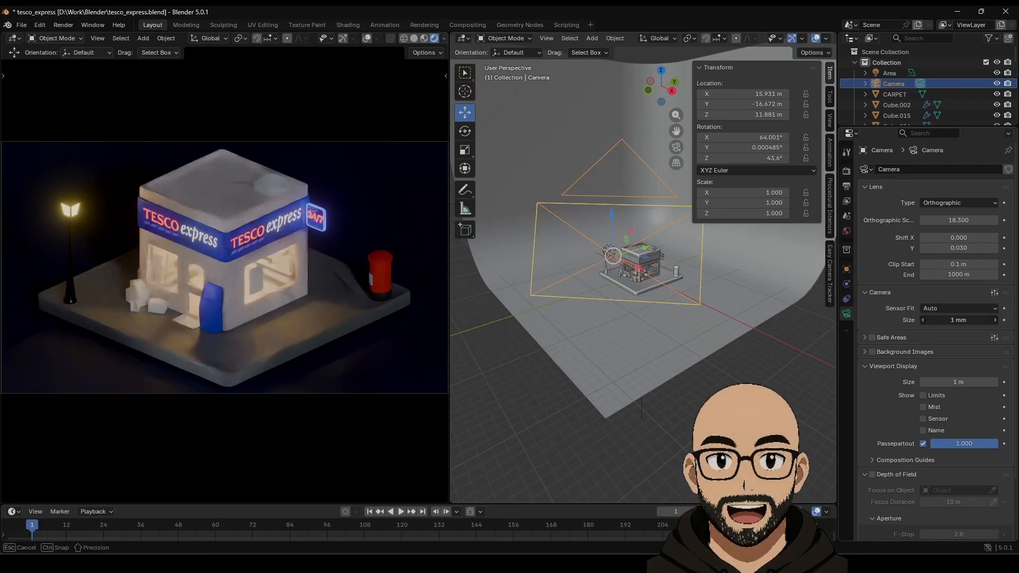
{"action": "left_click", "coordinate": [969, 308]}
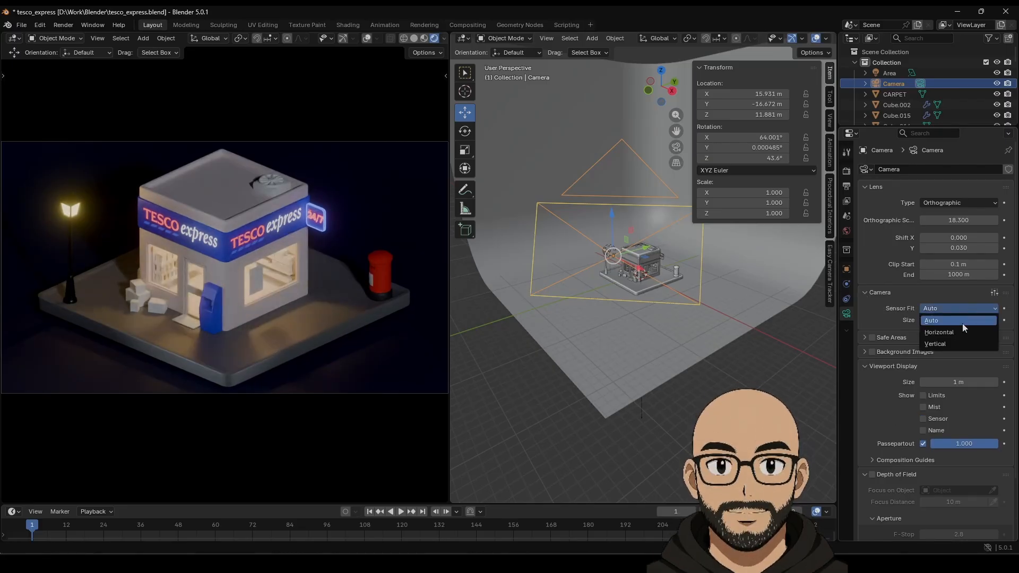
{"action": "left_click", "coordinate": [951, 332]}
{"action": "left_click", "coordinate": [961, 310]}
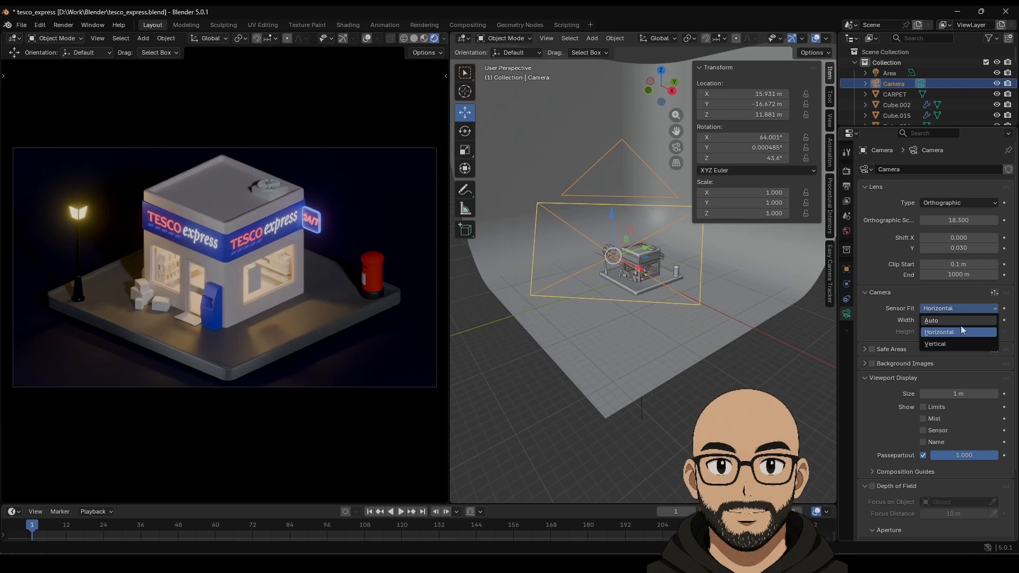
{"action": "left_click", "coordinate": [953, 342]}
{"action": "left_click", "coordinate": [960, 312]}
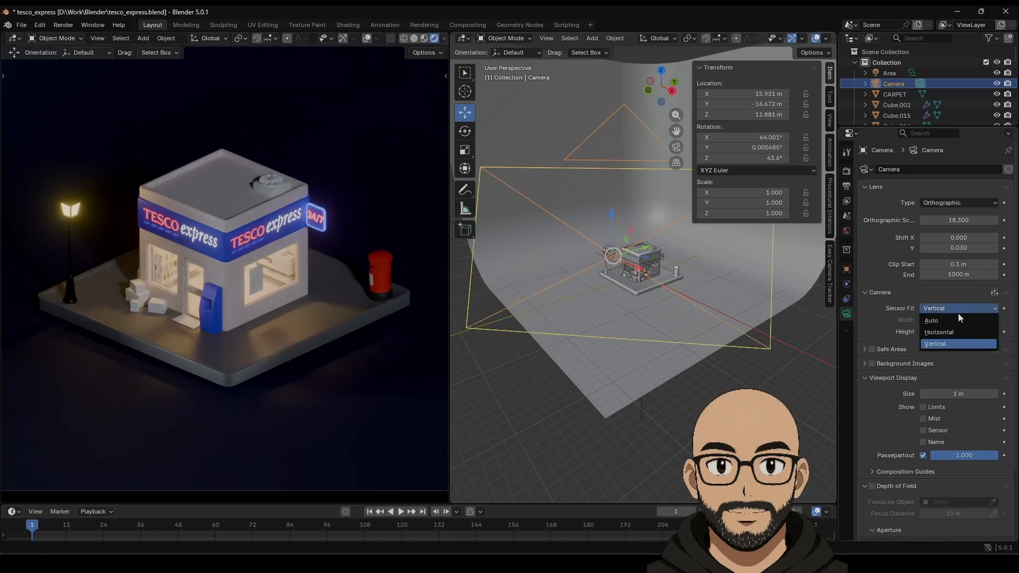
{"action": "left_click", "coordinate": [956, 320]}
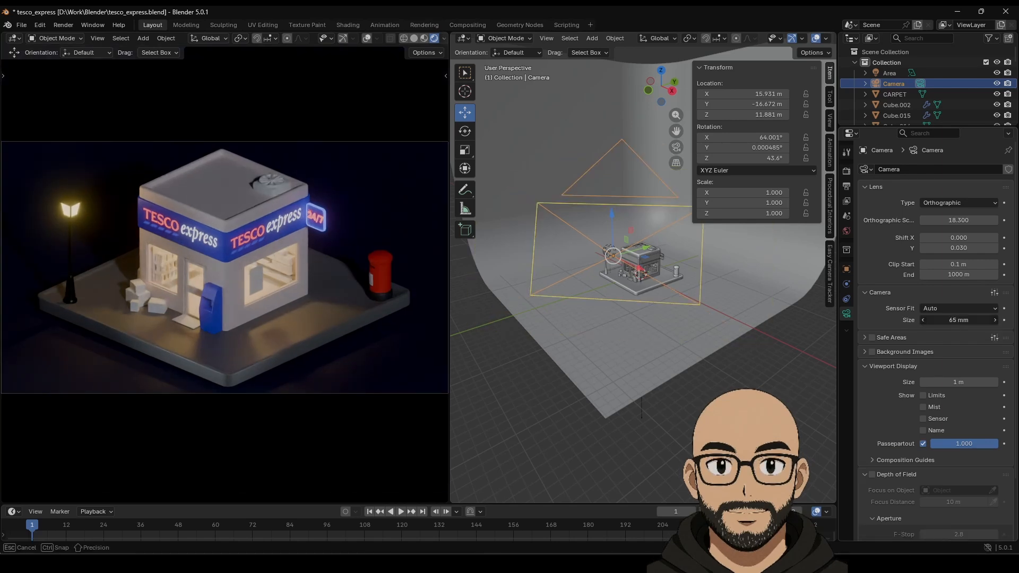
Step: Set the camera's sensor size to 35 mm and collapse the sensor settings
{"action": "type", "text": "35"}
{"action": "key", "text": "Return"}
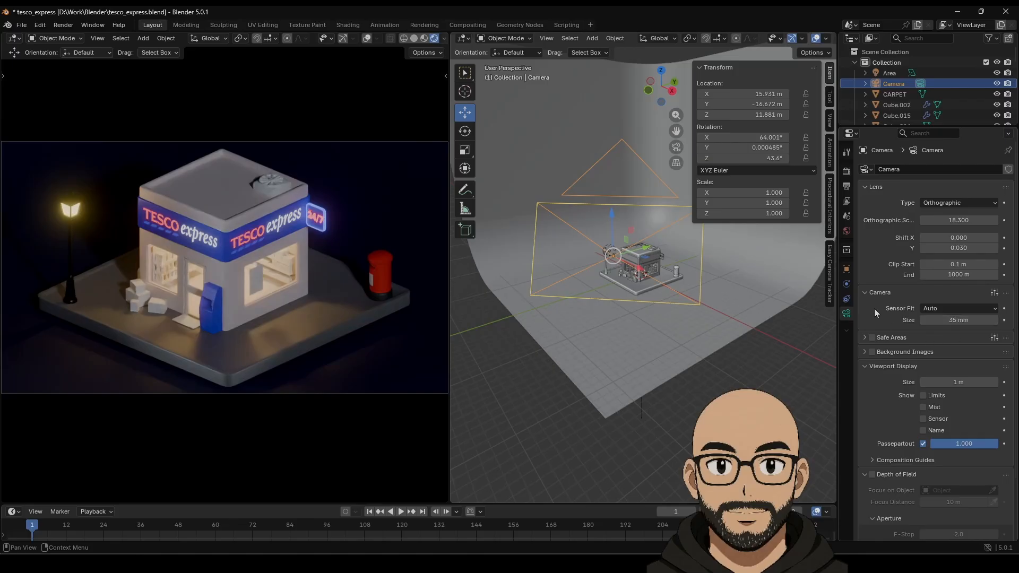
{"action": "left_click", "coordinate": [865, 292]}
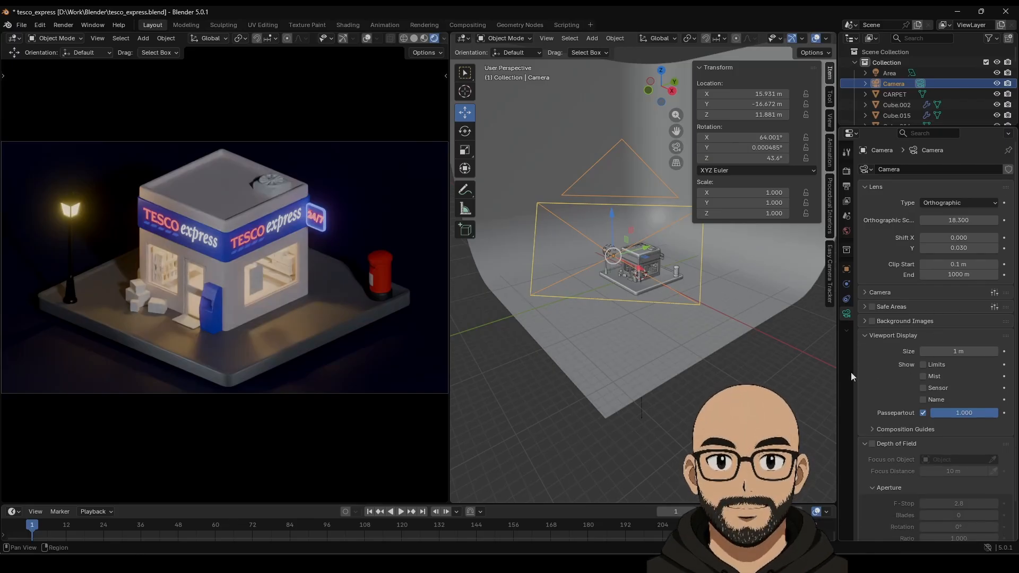
Step: Collapse the camera's viewport display settings and set its orthographic scale to 18.200
{"action": "scroll", "coordinate": [908, 338], "scroll_direction": "down", "scroll_amount": 3}
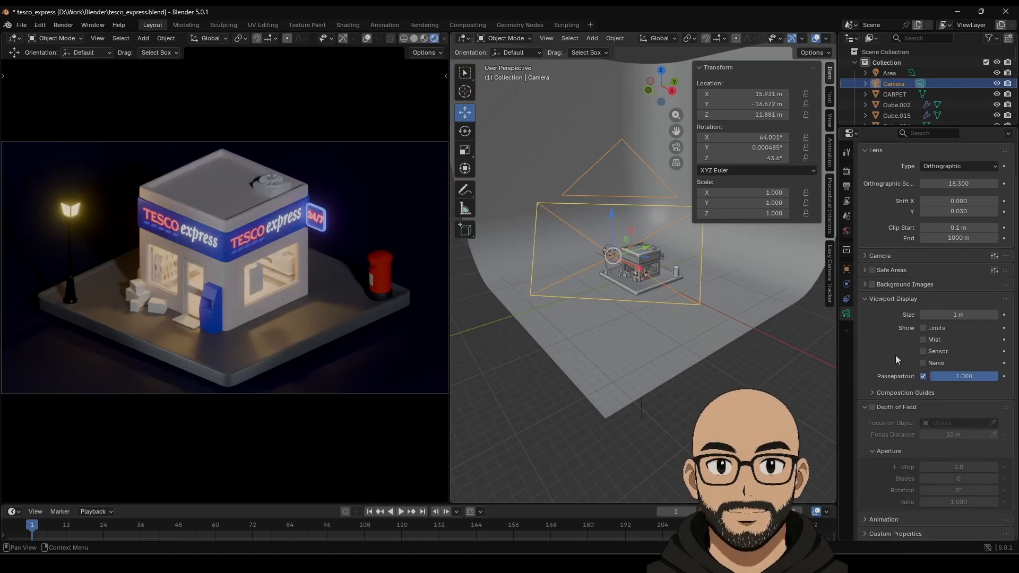
{"action": "scroll", "coordinate": [896, 355], "scroll_direction": "up", "scroll_amount": 3}
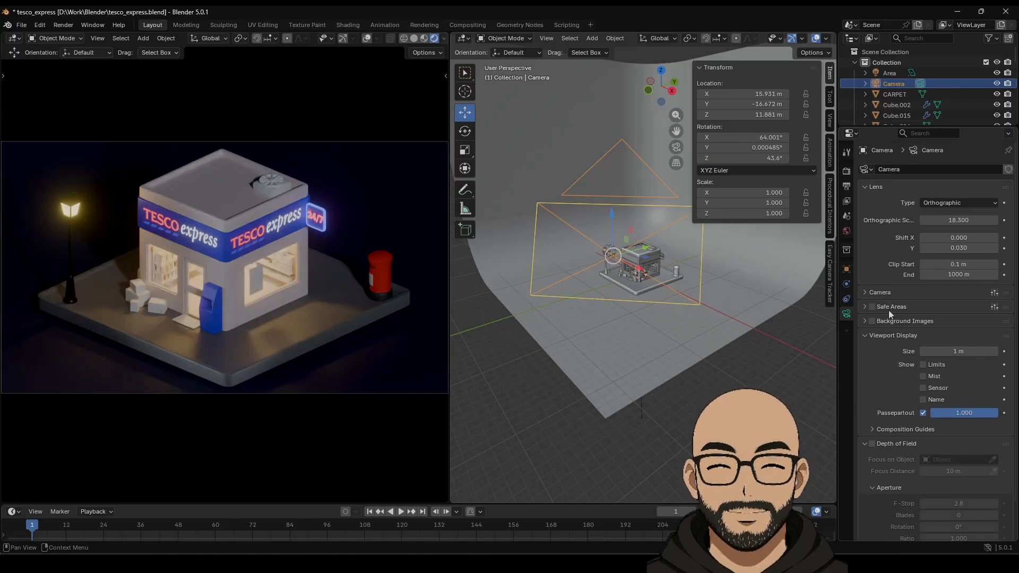
{"action": "left_click", "coordinate": [865, 336]}
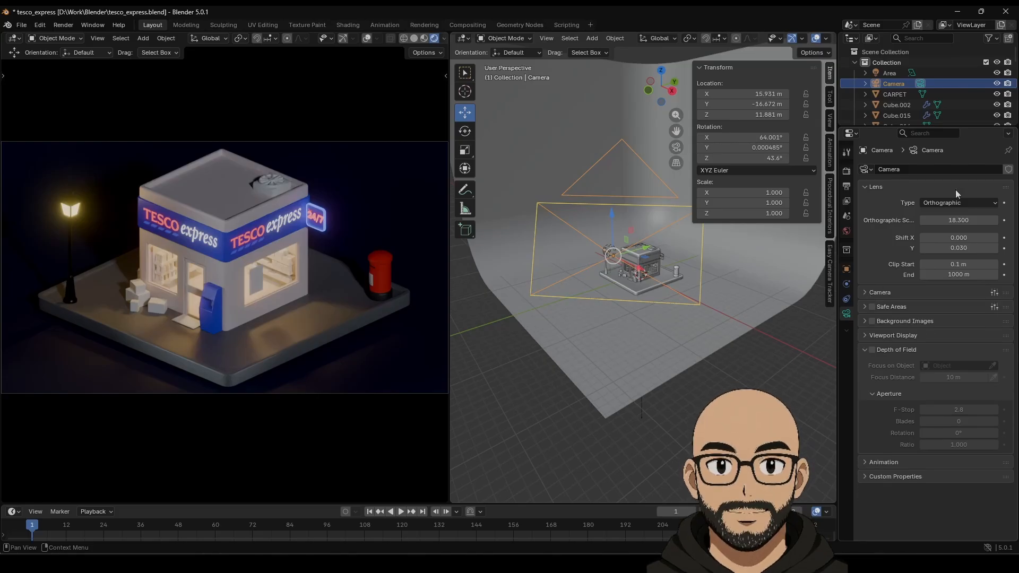
{"action": "left_click_drag", "start_coordinate": [959, 223], "coordinate": [958, 220]}
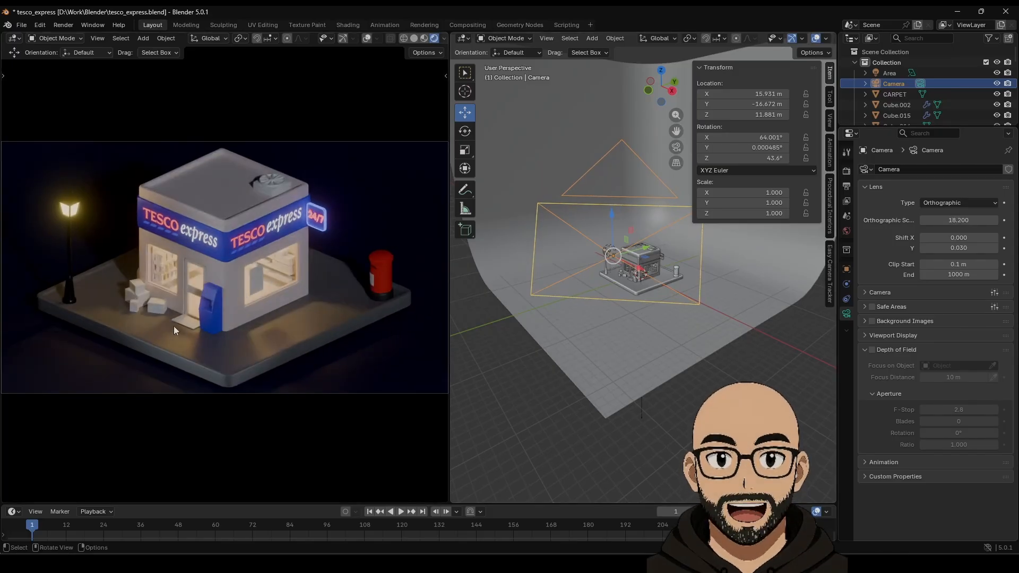
Step: Select the poster plane inside the shop's side window
{"action": "scroll", "coordinate": [625, 304], "scroll_direction": "up", "scroll_amount": 10}
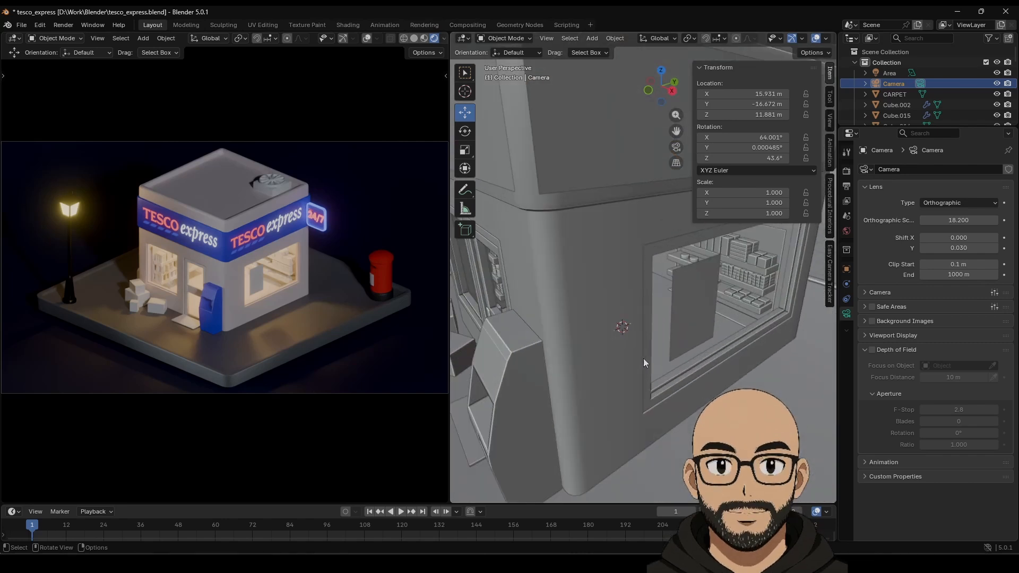
{"action": "scroll", "coordinate": [643, 358], "scroll_direction": "down", "scroll_amount": 2}
{"action": "left_click", "coordinate": [680, 307]}
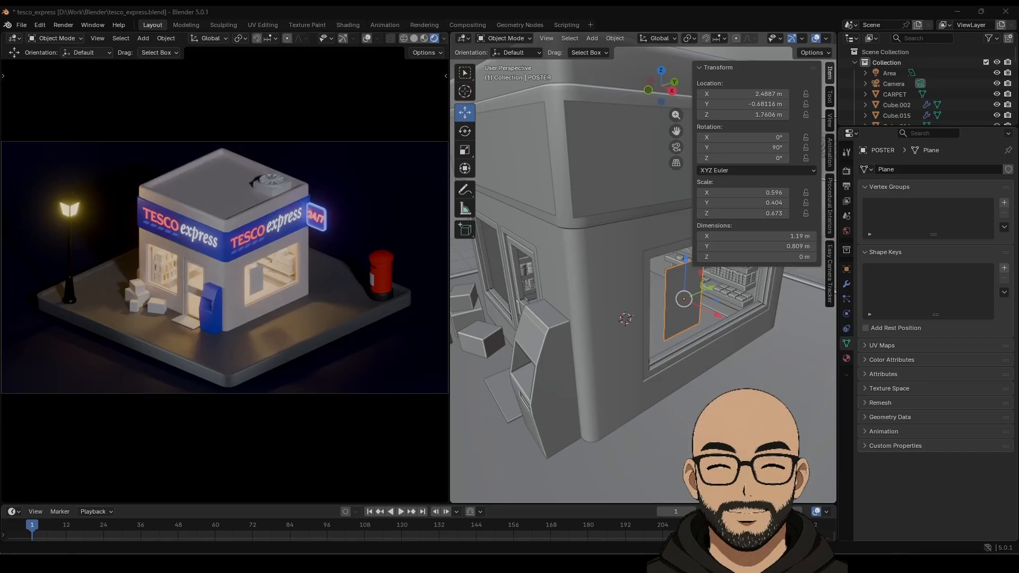
Step: Switch to the web browser and look through Google image results for "tesco meal deal advert" for a suitable poster picture
{"action": "left_click_drag", "start_coordinate": [442, 127], "coordinate": [267, 66]}
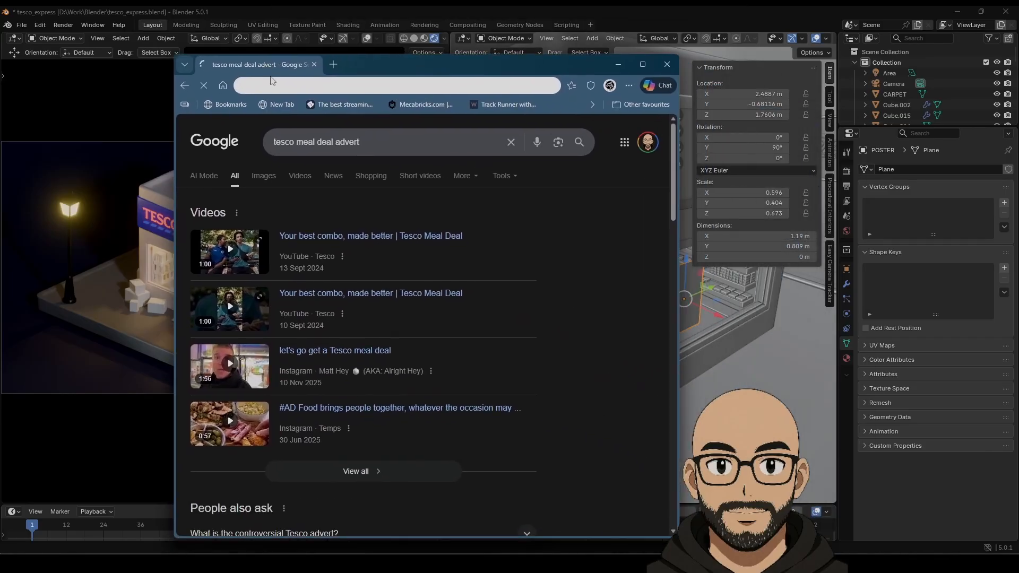
{"action": "left_click", "coordinate": [260, 176]}
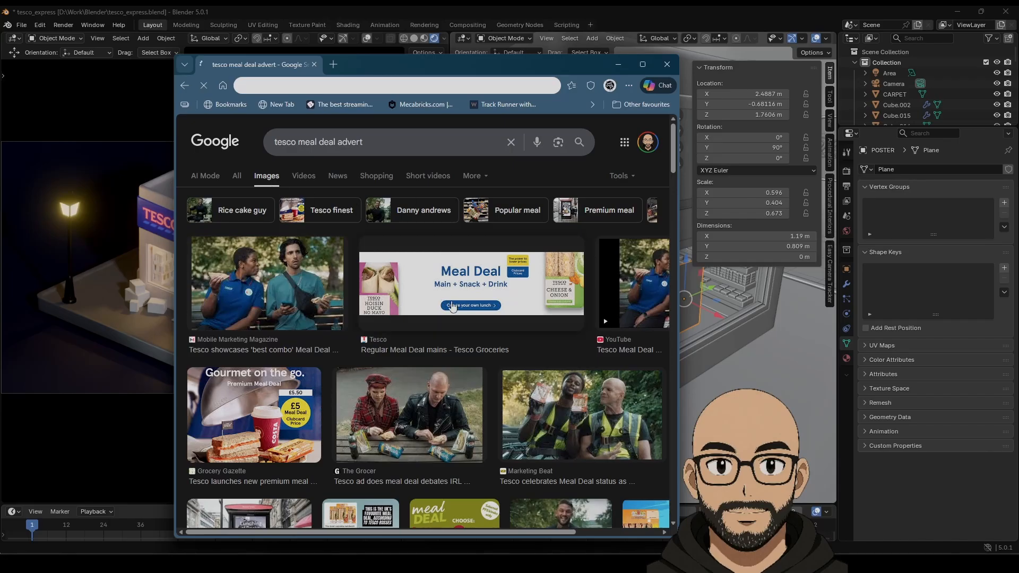
{"action": "scroll", "coordinate": [455, 316], "scroll_direction": "down", "scroll_amount": 3}
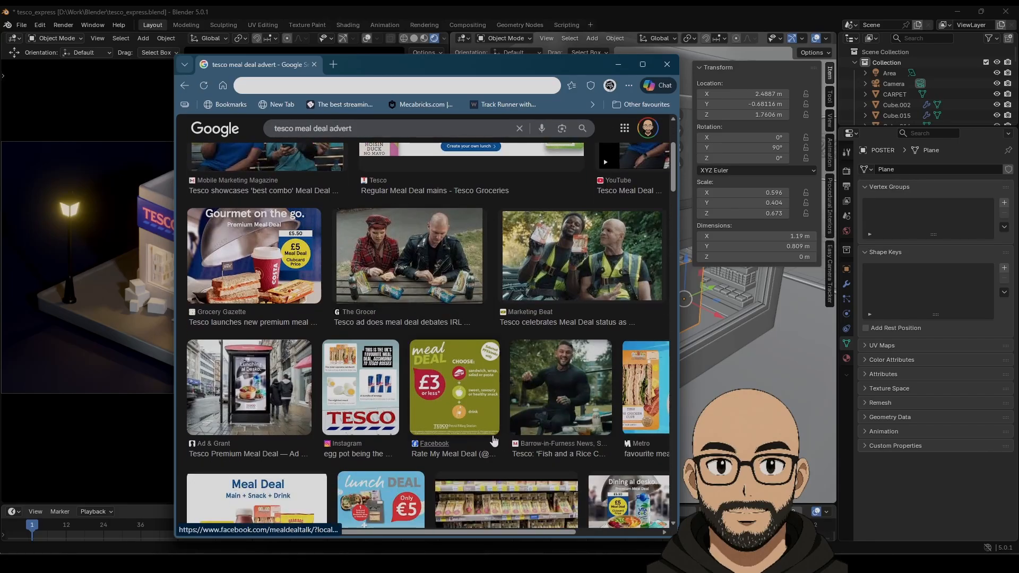
{"action": "scroll", "coordinate": [373, 265], "scroll_direction": "down", "scroll_amount": 2}
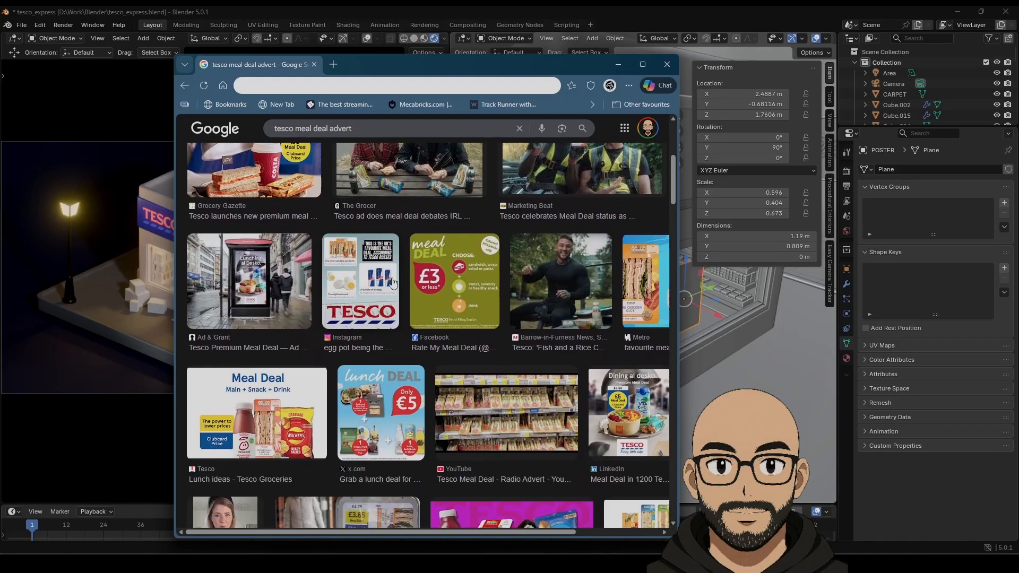
{"action": "scroll", "coordinate": [471, 358], "scroll_direction": "down", "scroll_amount": 1}
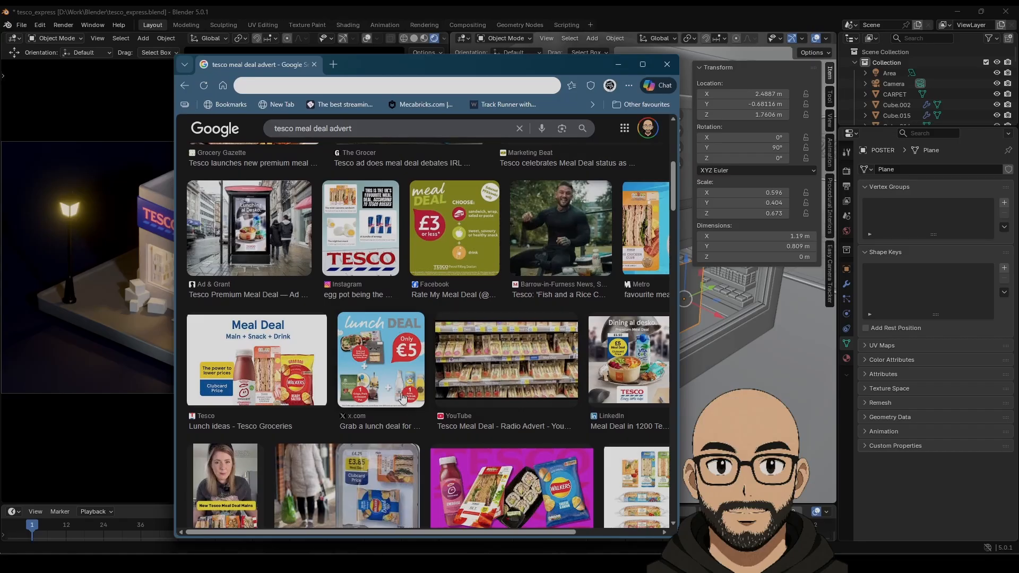
{"action": "scroll", "coordinate": [402, 399], "scroll_direction": "down", "scroll_amount": 1}
{"action": "scroll", "coordinate": [375, 284], "scroll_direction": "down", "scroll_amount": 1}
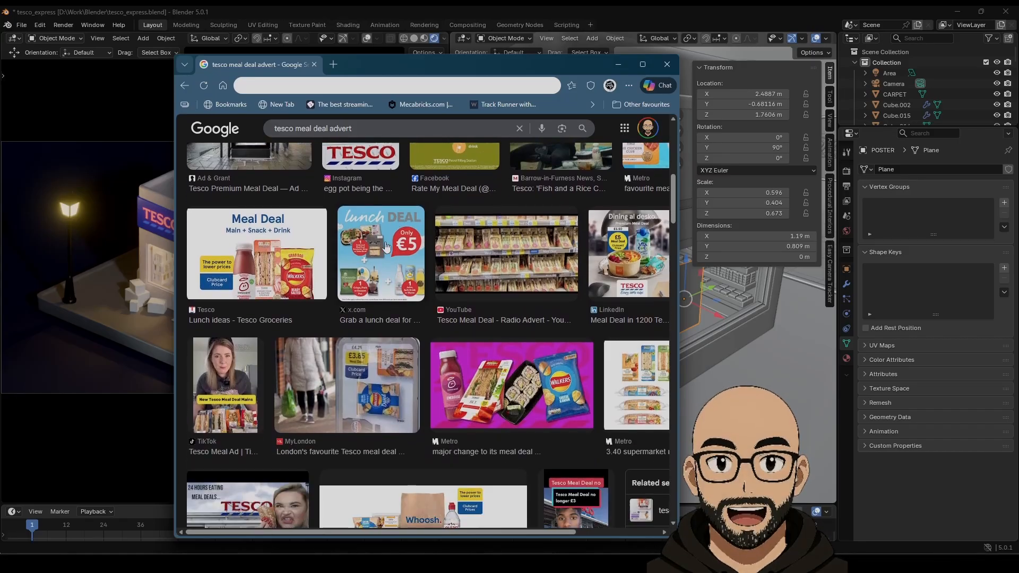
{"action": "scroll", "coordinate": [390, 274], "scroll_direction": "up", "scroll_amount": 2}
{"action": "scroll", "coordinate": [395, 290], "scroll_direction": "down", "scroll_amount": 6}
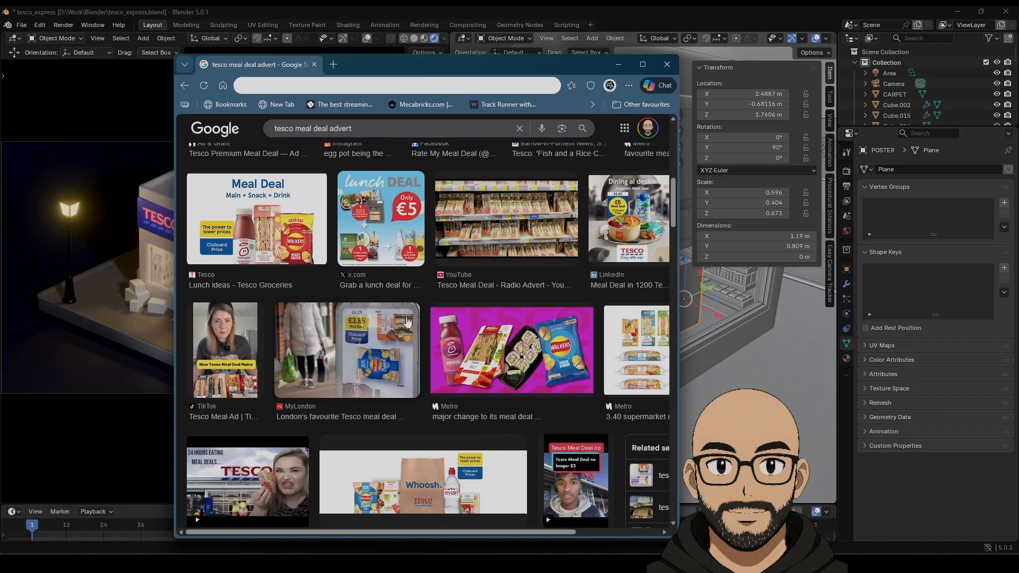
{"action": "scroll", "coordinate": [398, 303], "scroll_direction": "down", "scroll_amount": 8}
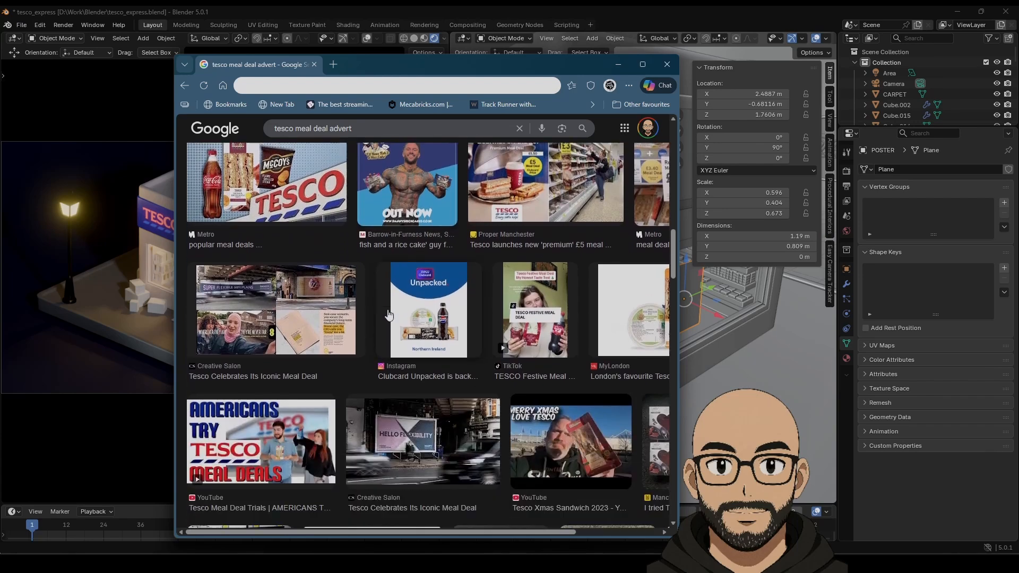
{"action": "scroll", "coordinate": [384, 332], "scroll_direction": "down", "scroll_amount": 4}
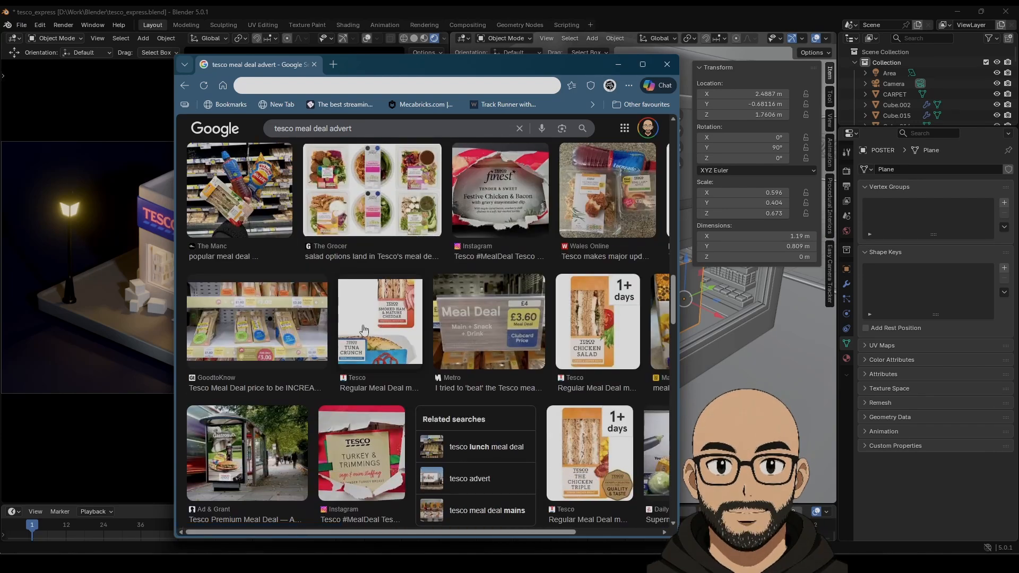
{"action": "scroll", "coordinate": [377, 329], "scroll_direction": "down", "scroll_amount": 4}
{"action": "scroll", "coordinate": [374, 329], "scroll_direction": "up", "scroll_amount": 1}
{"action": "scroll", "coordinate": [374, 328], "scroll_direction": "up", "scroll_amount": 12}
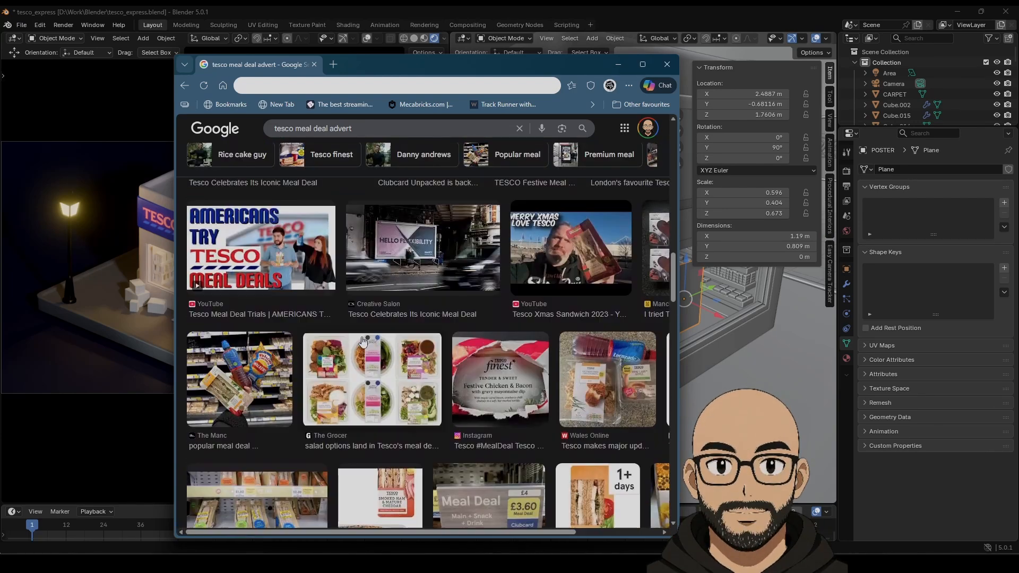
{"action": "scroll", "coordinate": [324, 277], "scroll_direction": "down", "scroll_amount": 5}
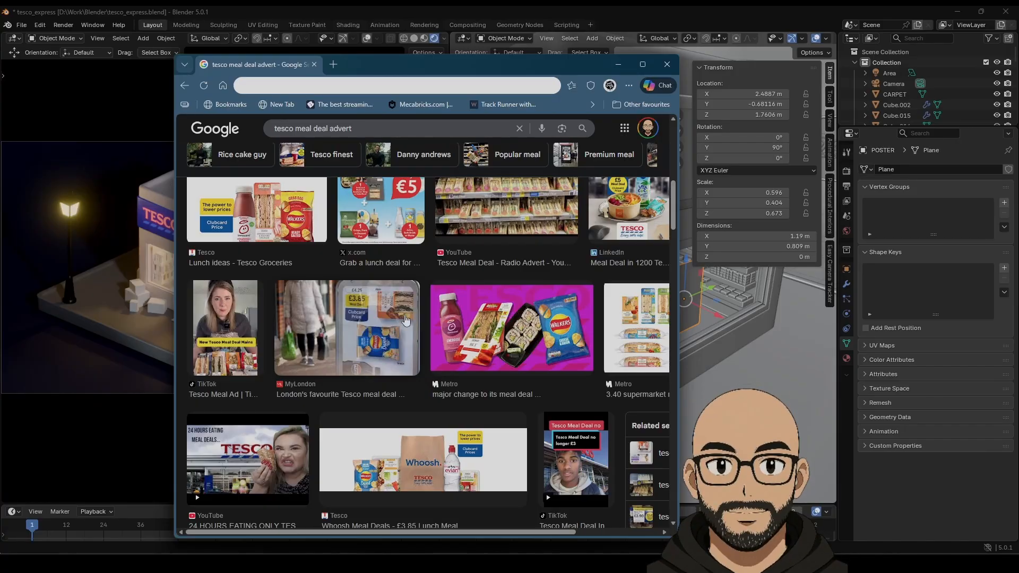
{"action": "scroll", "coordinate": [394, 348], "scroll_direction": "up", "scroll_amount": 3}
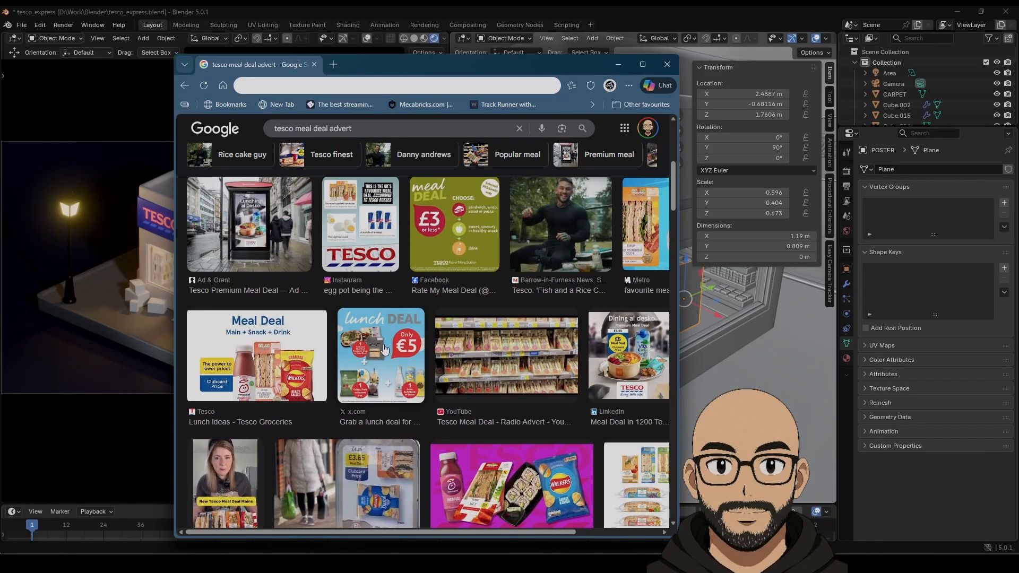
{"action": "scroll", "coordinate": [387, 351], "scroll_direction": "up", "scroll_amount": 1}
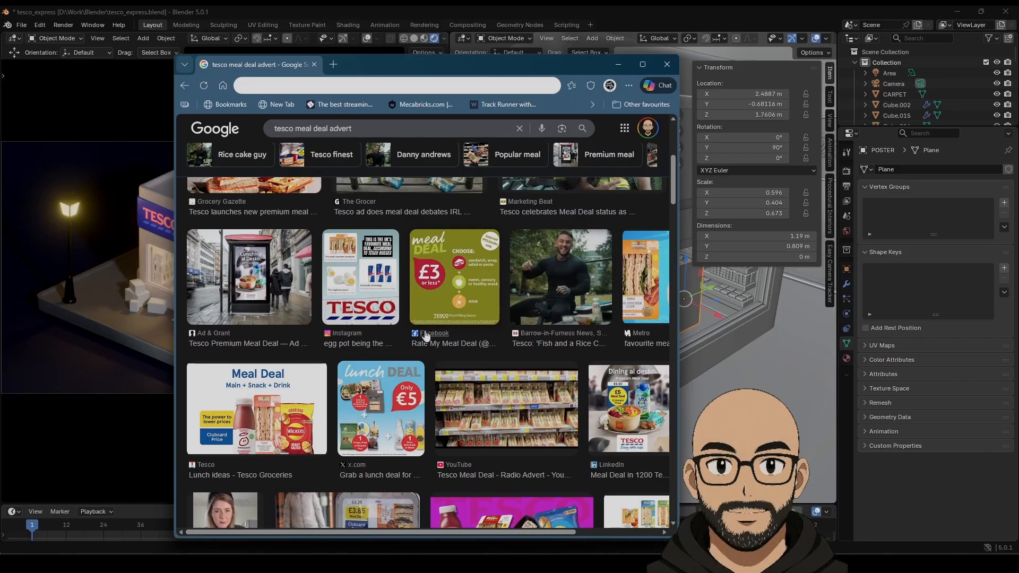
Step: Save the "lunch DEAL Only €5" advert as a JPEG image and return to Blender
{"action": "left_click", "coordinate": [394, 409]}
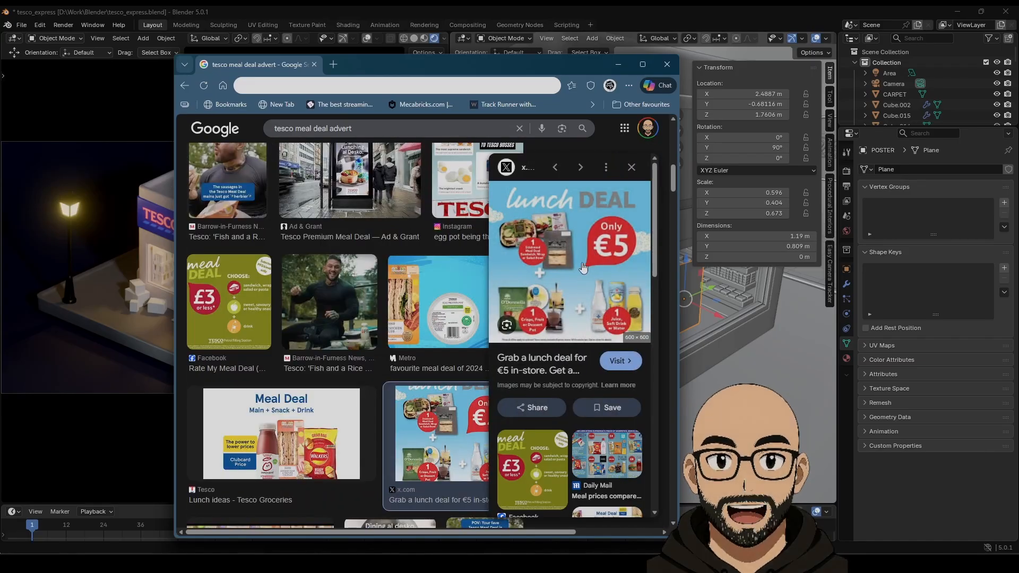
{"action": "right_click", "coordinate": [580, 254]}
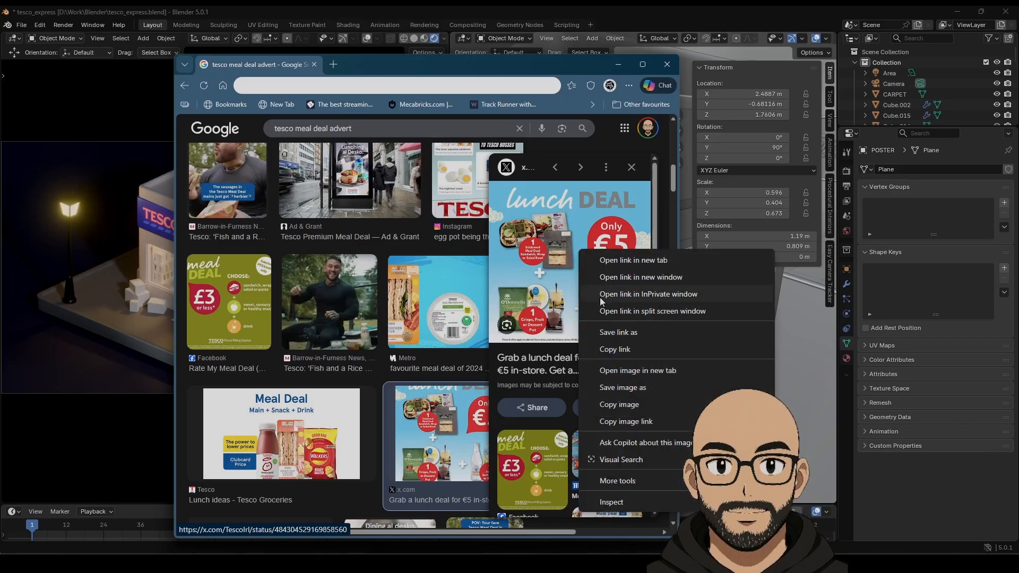
{"action": "left_click", "coordinate": [636, 386]}
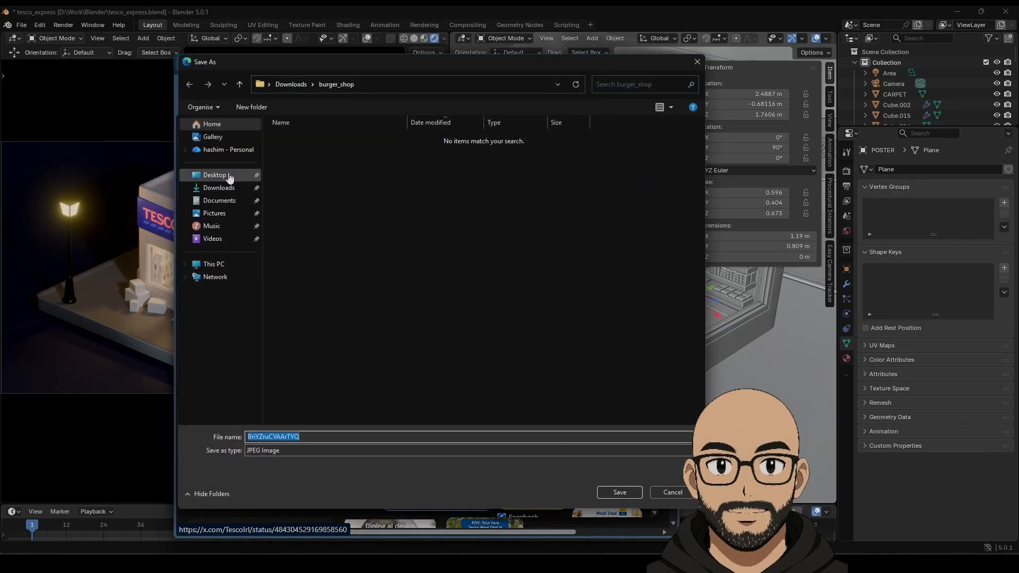
{"action": "left_click", "coordinate": [622, 492]}
{"action": "left_click", "coordinate": [670, 57]}
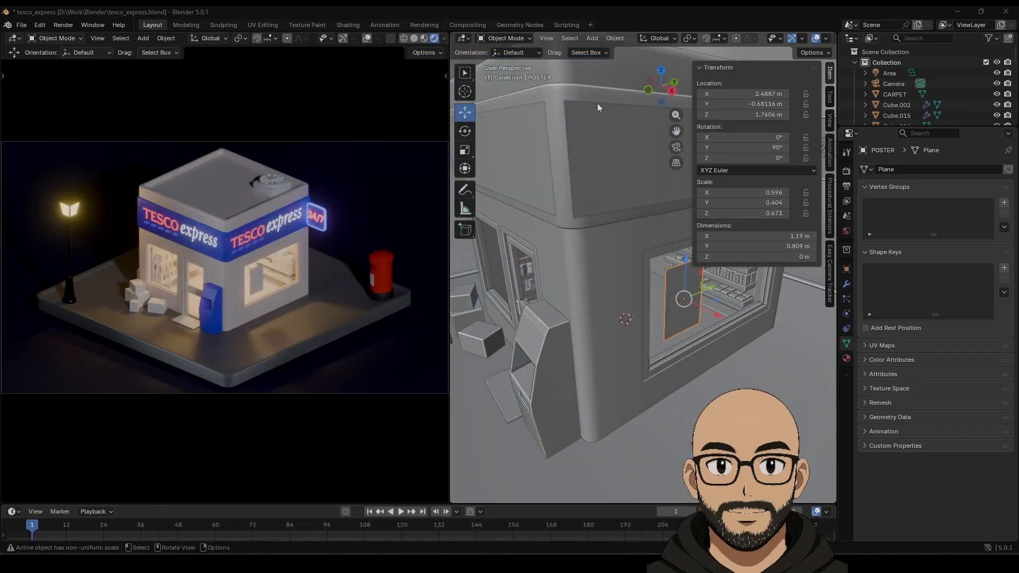
Step: Create a new material for the selected poster plane and use an Image Texture as its base color
{"action": "left_click", "coordinate": [847, 359]}
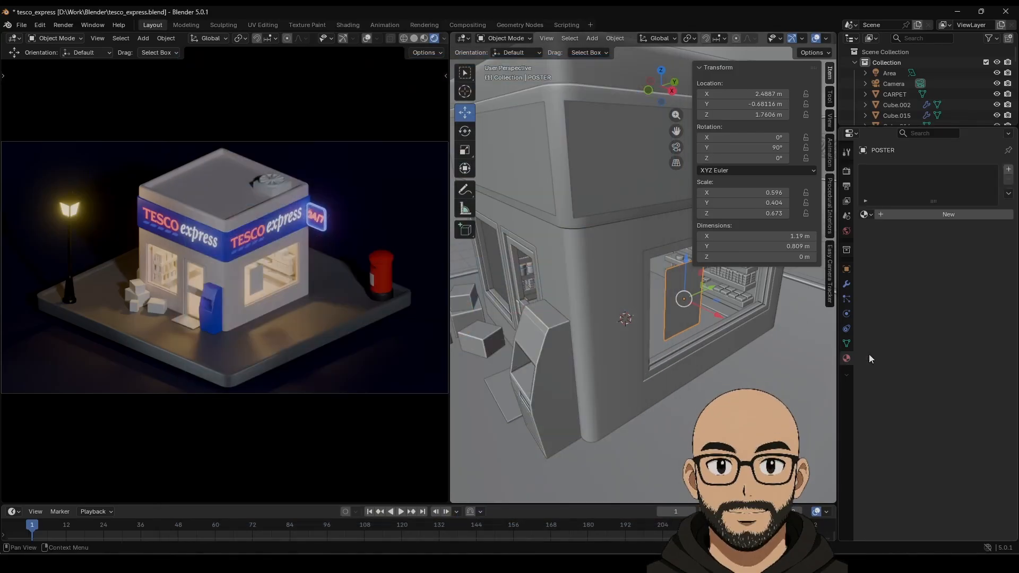
{"action": "left_click", "coordinate": [925, 216]}
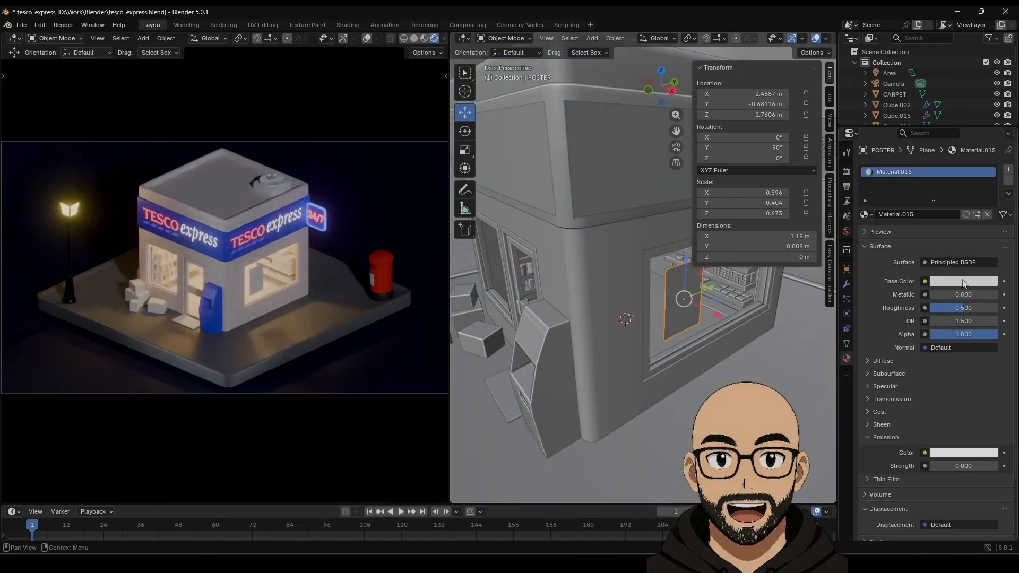
{"action": "left_click", "coordinate": [925, 282]}
{"action": "left_click", "coordinate": [696, 350]}
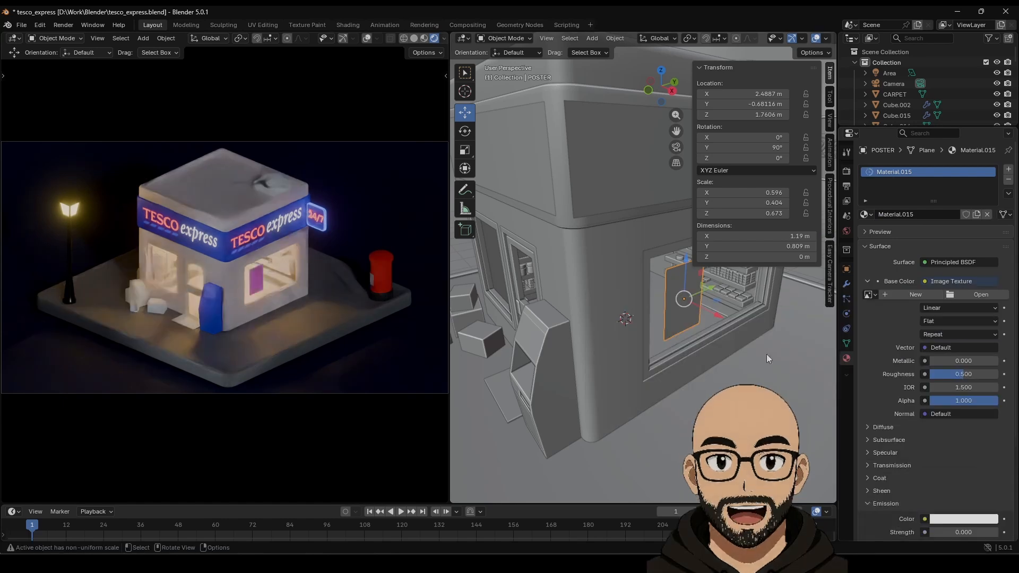
Step: Load BriYZruCYAArTYQ.jpg from the Downloads burger_shop folder as the poster's image texture
{"action": "left_click", "coordinate": [974, 295]}
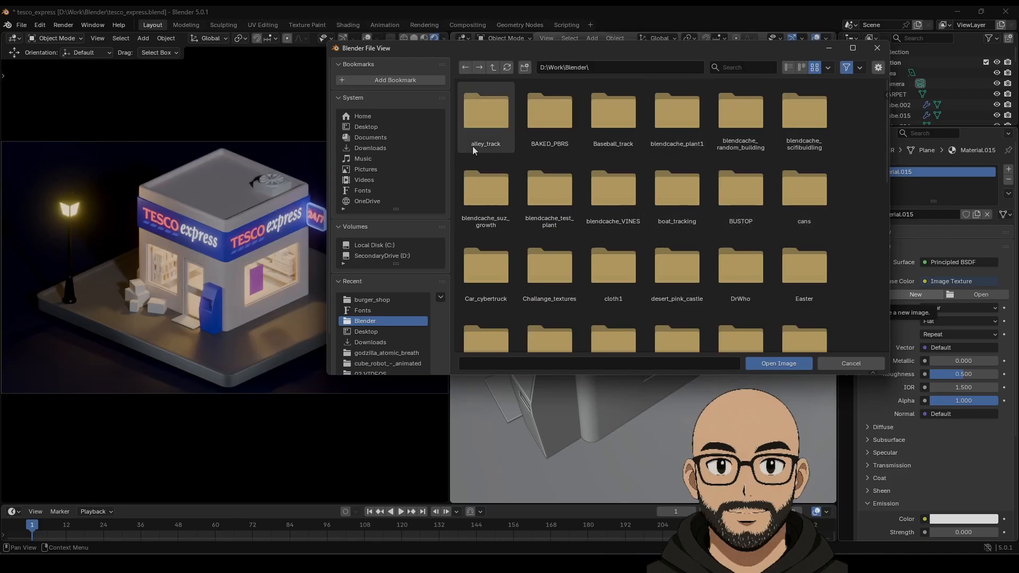
{"action": "left_click", "coordinate": [377, 148]}
{"action": "double_click", "coordinate": [616, 127]}
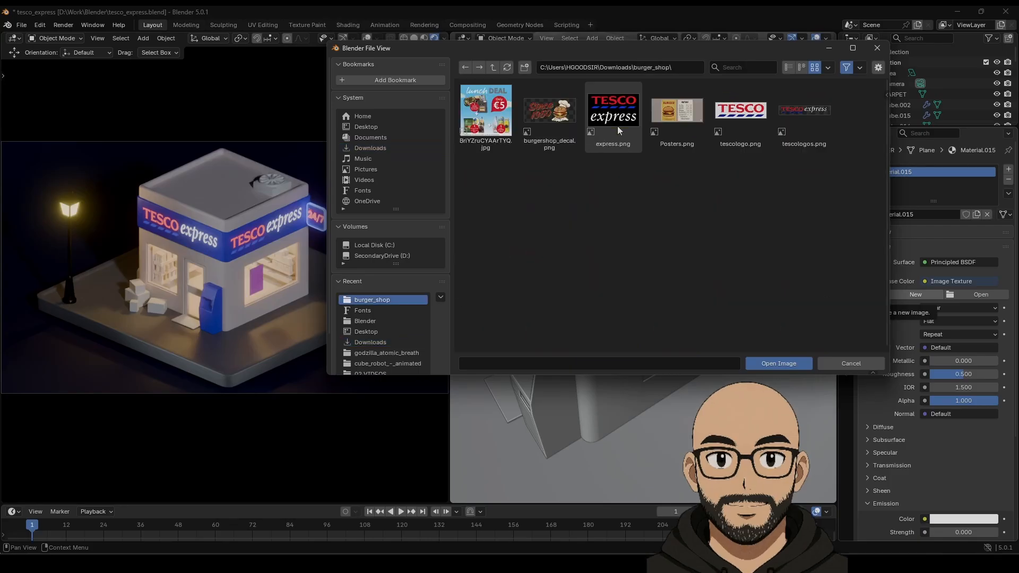
{"action": "left_click", "coordinate": [486, 113]}
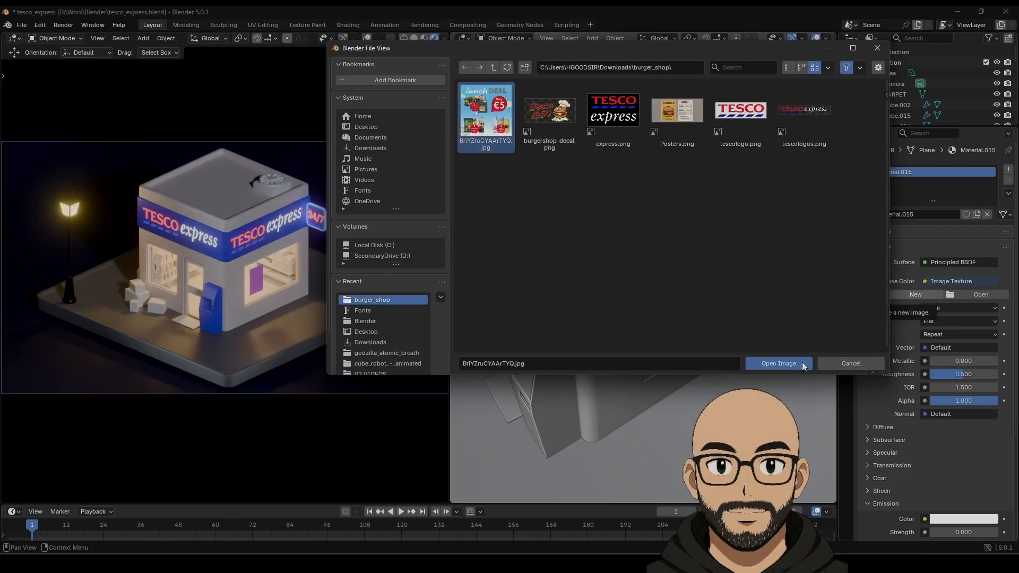
{"action": "left_click", "coordinate": [778, 364]}
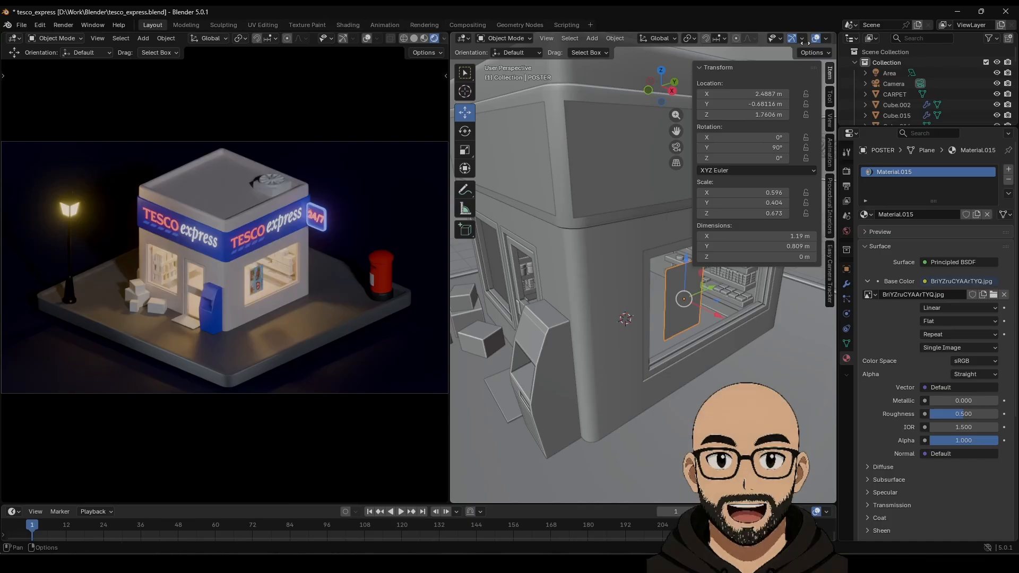
Step: Switch the modelling viewport's shading to display materials and view the poster from the front
{"action": "scroll", "coordinate": [794, 39], "scroll_direction": "down", "scroll_amount": 3}
{"action": "left_click", "coordinate": [807, 38]}
{"action": "scroll", "coordinate": [676, 355], "scroll_direction": "up", "scroll_amount": 1}
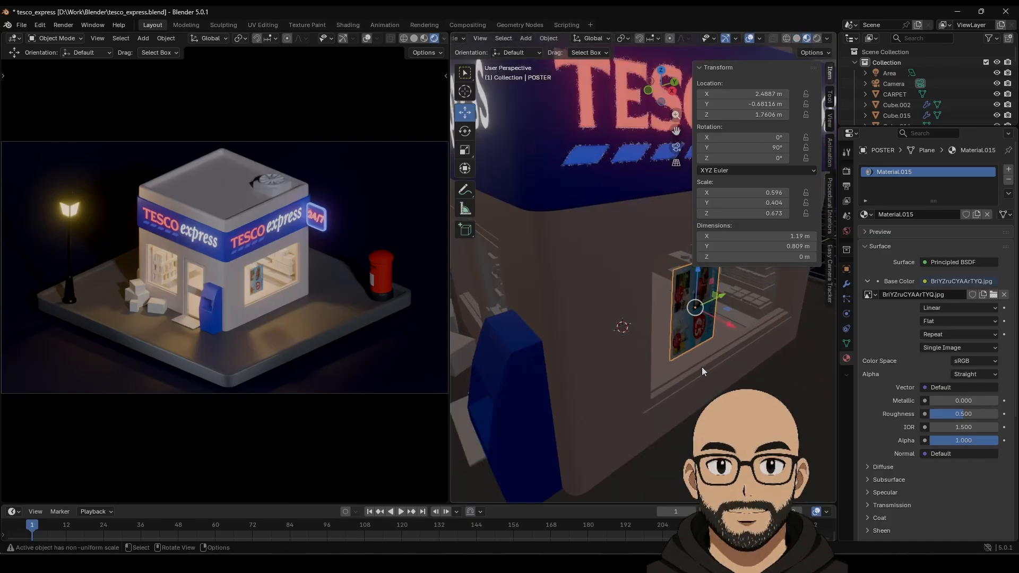
{"action": "middle_click_drag", "start_coordinate": [702, 367], "coordinate": [660, 343]}
{"action": "scroll", "coordinate": [669, 364], "scroll_direction": "up", "scroll_amount": 3}
{"action": "scroll", "coordinate": [651, 310], "scroll_direction": "down", "scroll_amount": 1}
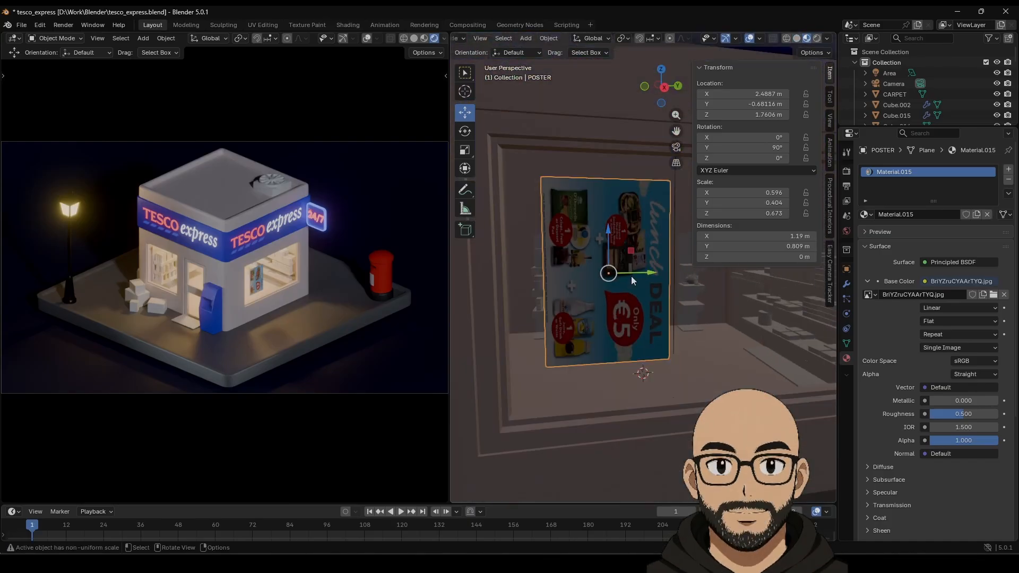
{"action": "scroll", "coordinate": [621, 297], "scroll_direction": "up", "scroll_amount": 2}
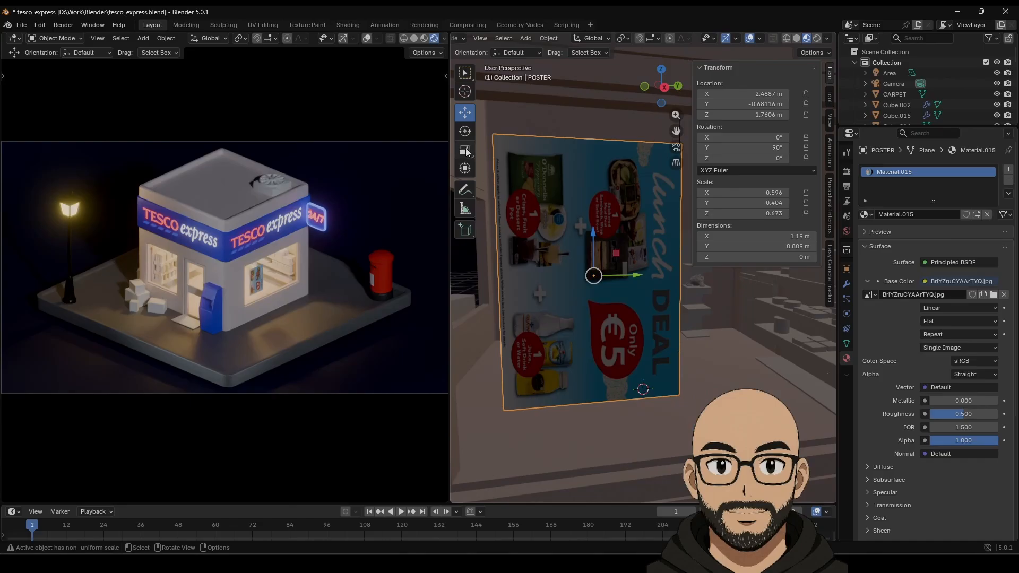
Step: Turn the poster upright with rotation X 90°, Y 0°, Z 90° and resize it to about 0.562 by 0.898 m
{"action": "left_click", "coordinate": [466, 152]}
{"action": "left_click_drag", "start_coordinate": [593, 234], "coordinate": [550, 312]}
{"action": "left_click", "coordinate": [465, 130]}
{"action": "left_click", "coordinate": [764, 147]}
{"action": "type", "text": "0"}
{"action": "key", "text": "Return"}
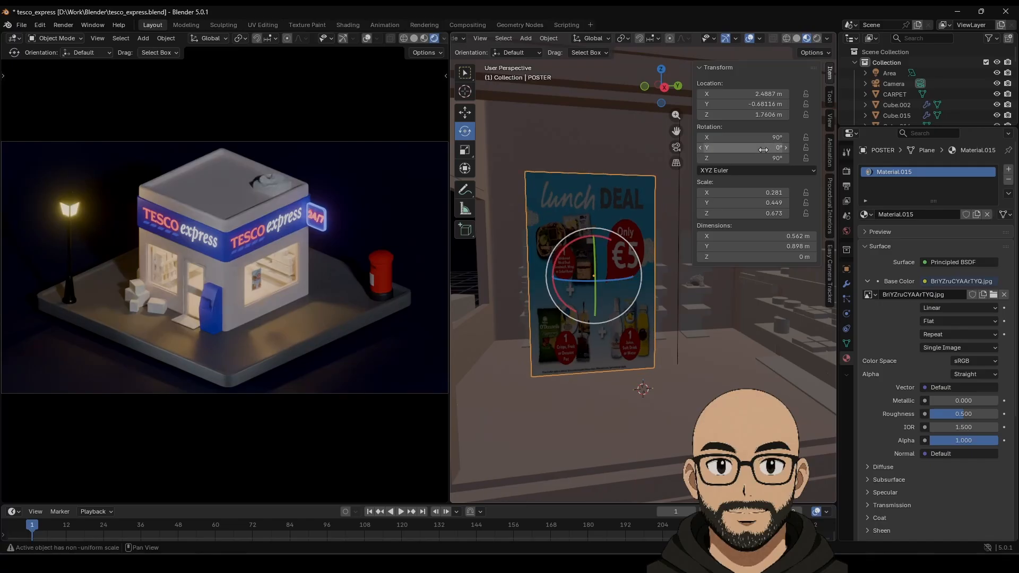
Step: Enlarge the poster uniformly by about 1.417, and widen it along the global Y axis by about 1.164
{"action": "left_click", "coordinate": [465, 112]}
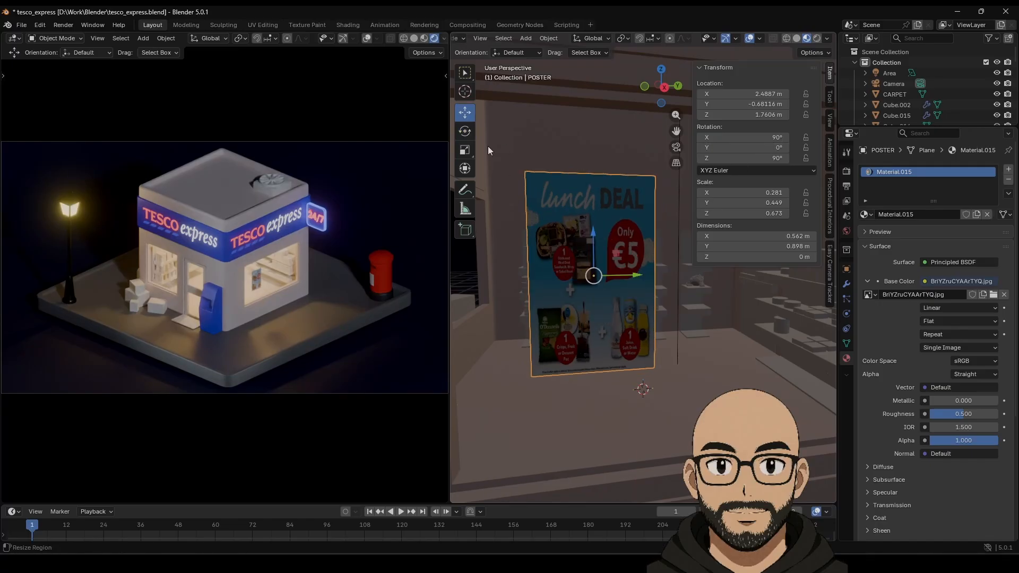
{"action": "key", "text": "s"}
{"action": "left_click", "coordinate": [612, 292]}
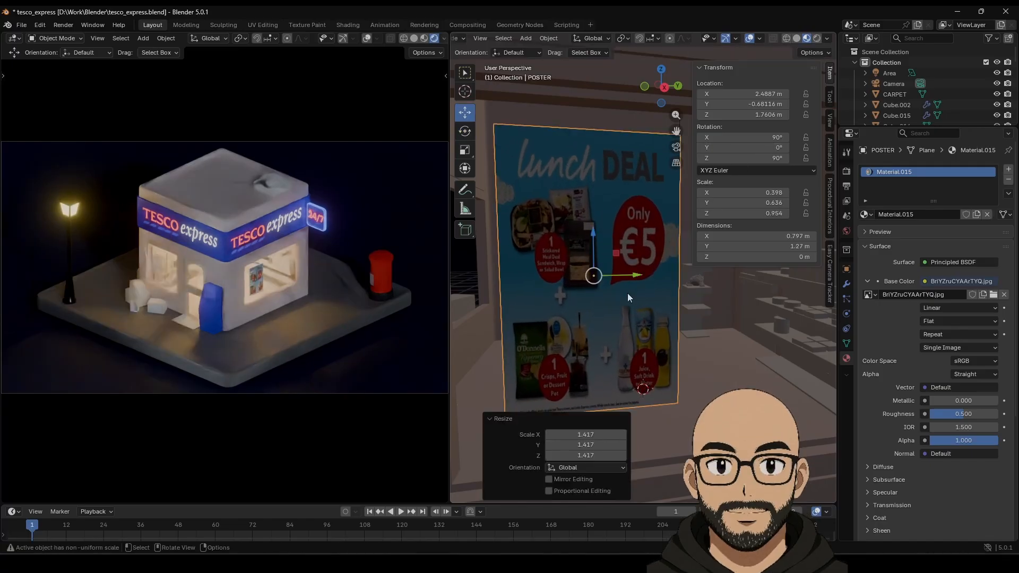
{"action": "left_click", "coordinate": [465, 149]}
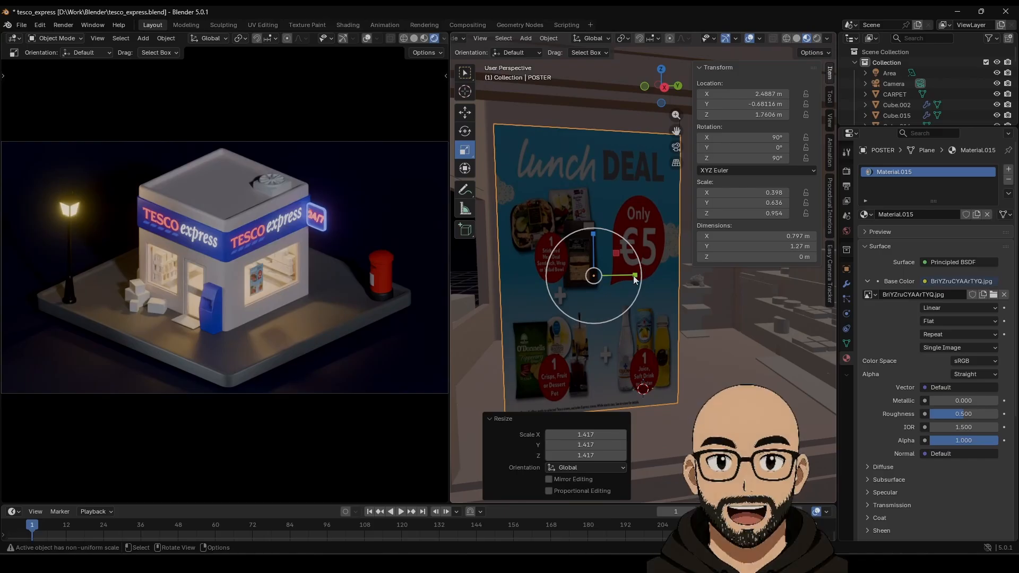
{"action": "left_click_drag", "start_coordinate": [635, 275], "coordinate": [643, 278]}
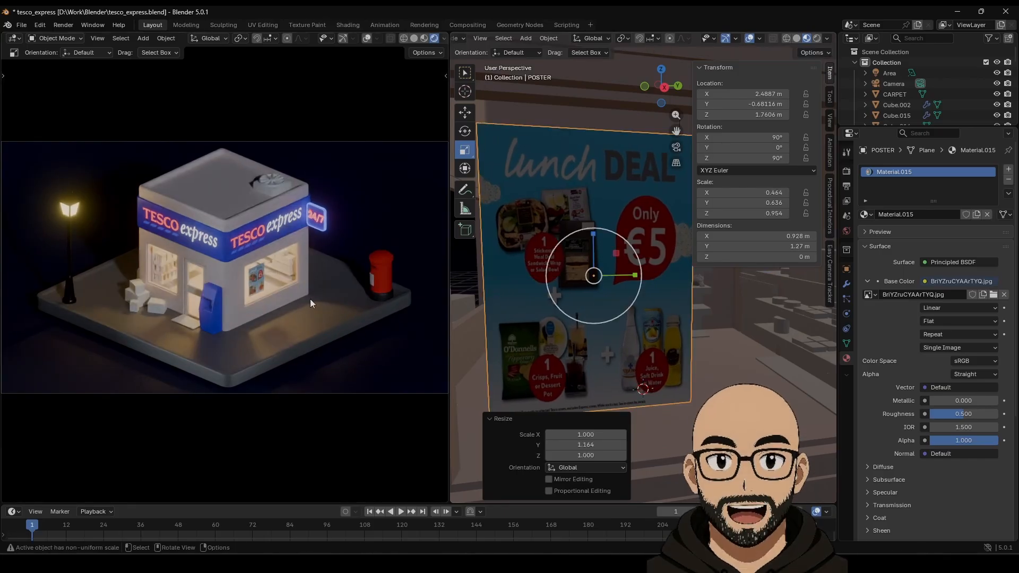
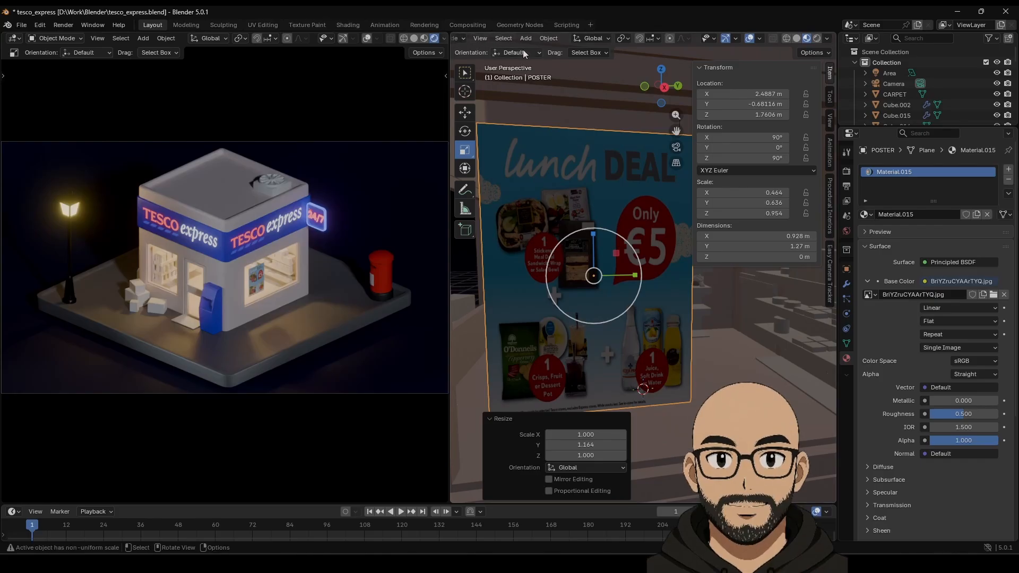
Step: Change the modelling viewport to the Shader Editor and move the poster's image texture node away from the Principled BSDF
{"action": "scroll", "coordinate": [555, 34], "scroll_direction": "up", "scroll_amount": 3}
{"action": "left_click", "coordinate": [465, 38]}
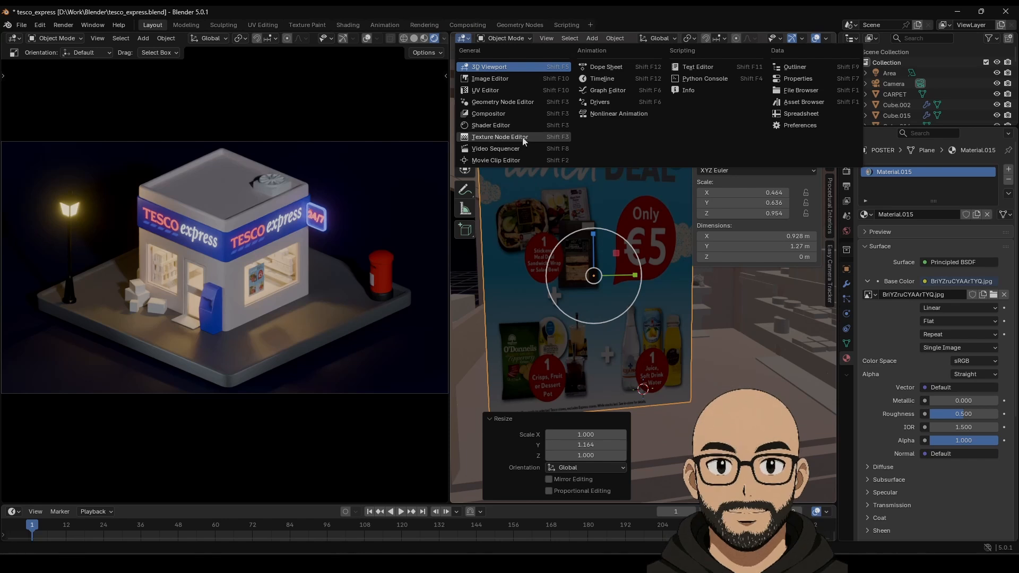
{"action": "left_click", "coordinate": [498, 124]}
{"action": "middle_click_drag", "start_coordinate": [567, 199], "coordinate": [680, 196]}
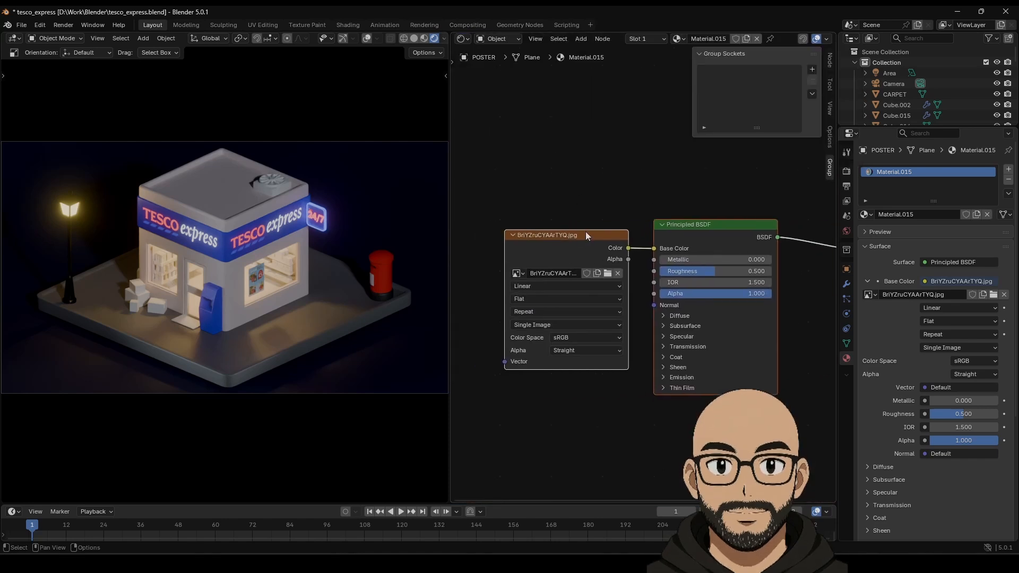
{"action": "left_click_drag", "start_coordinate": [569, 235], "coordinate": [497, 230]}
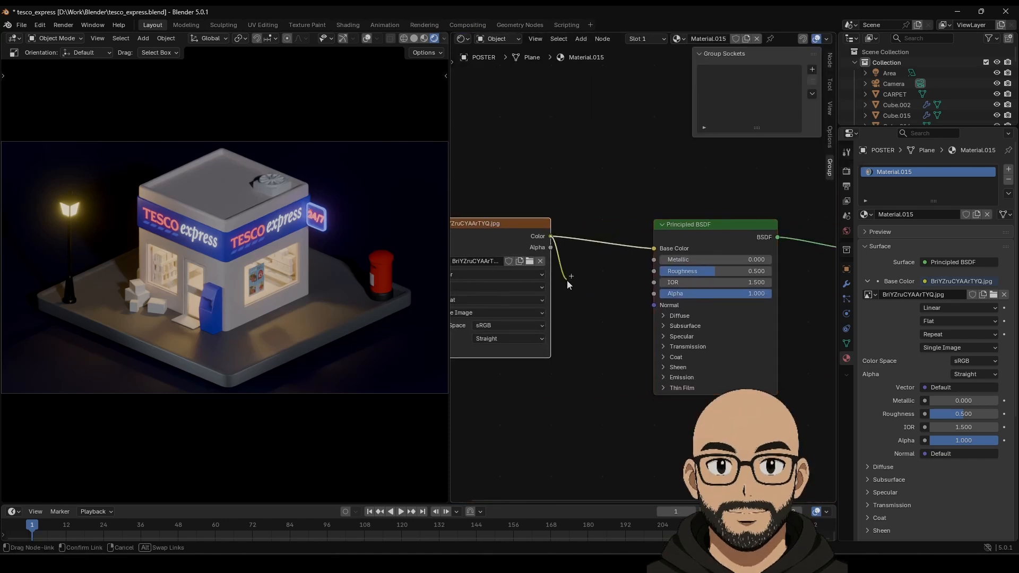
Step: Link the image texture's color to the Principled BSDF's emission color and set the emission strength to 0.1
{"action": "left_click_drag", "start_coordinate": [619, 350], "coordinate": [620, 350]}
{"action": "left_click", "coordinate": [662, 377]}
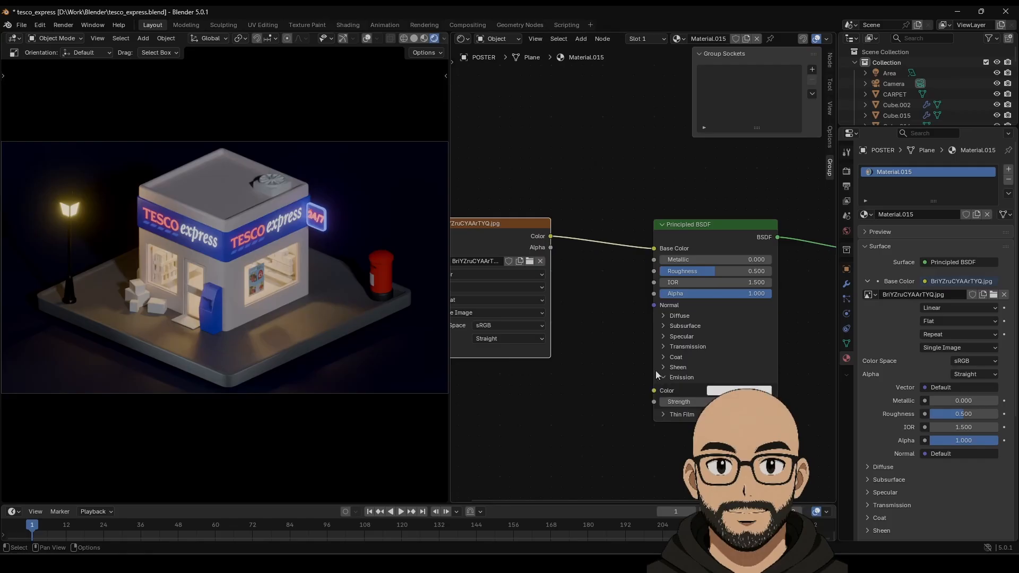
{"action": "left_click_drag", "start_coordinate": [654, 394], "coordinate": [679, 402]}
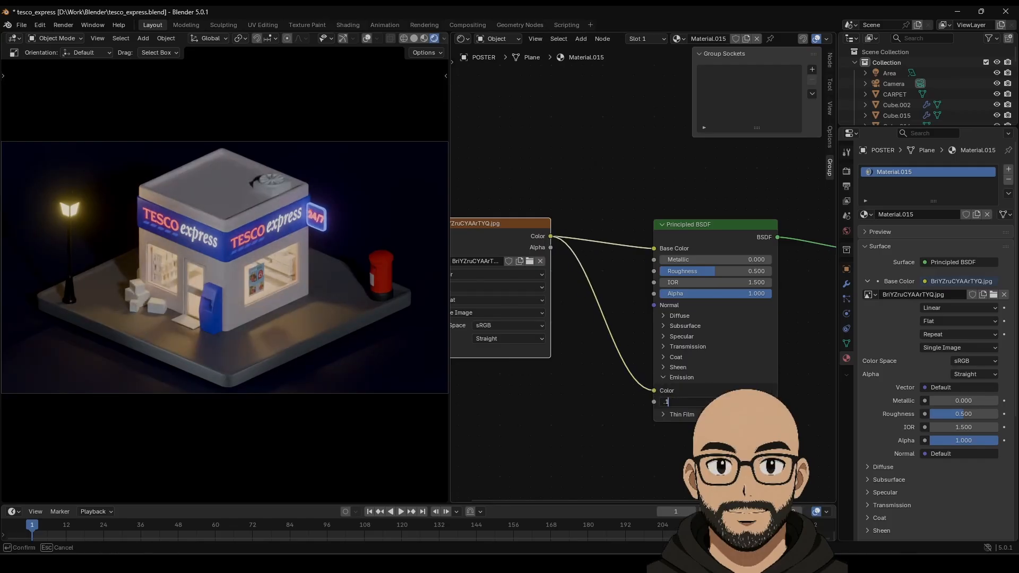
{"action": "key", "text": "Return"}
{"action": "left_click", "coordinate": [582, 458]}
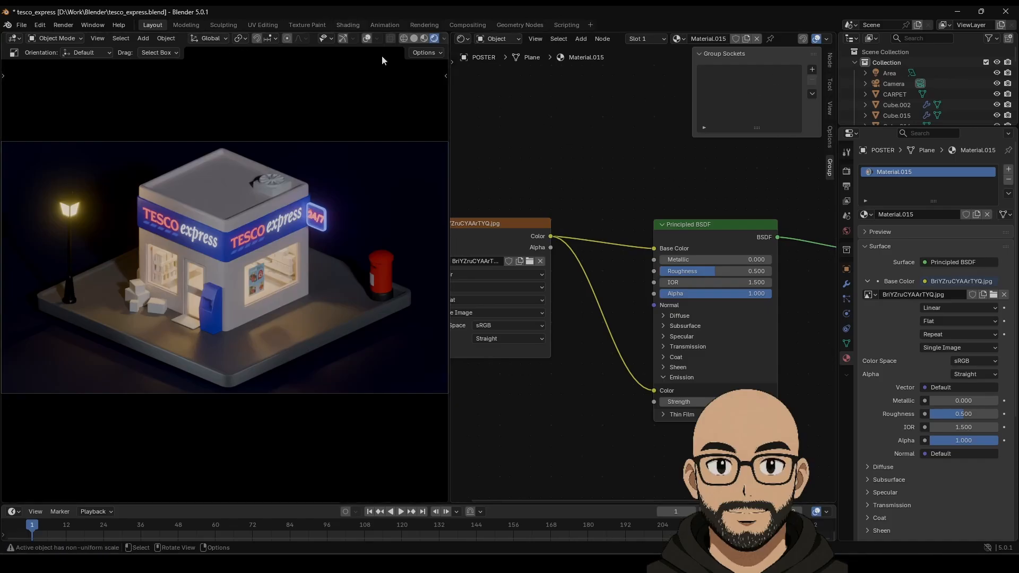
Step: Return the Shader Editor area to the 3D Viewport and give the shop's front door a new material
{"action": "left_click", "coordinate": [461, 38]}
{"action": "left_click", "coordinate": [536, 68]}
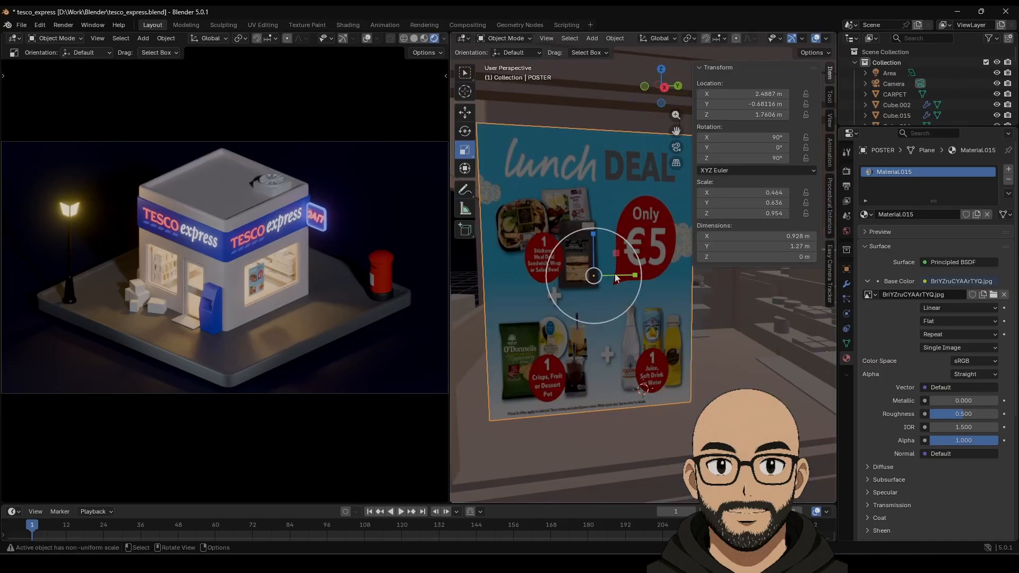
{"action": "middle_click_drag", "start_coordinate": [595, 349], "coordinate": [629, 358]}
{"action": "left_click", "coordinate": [639, 333]}
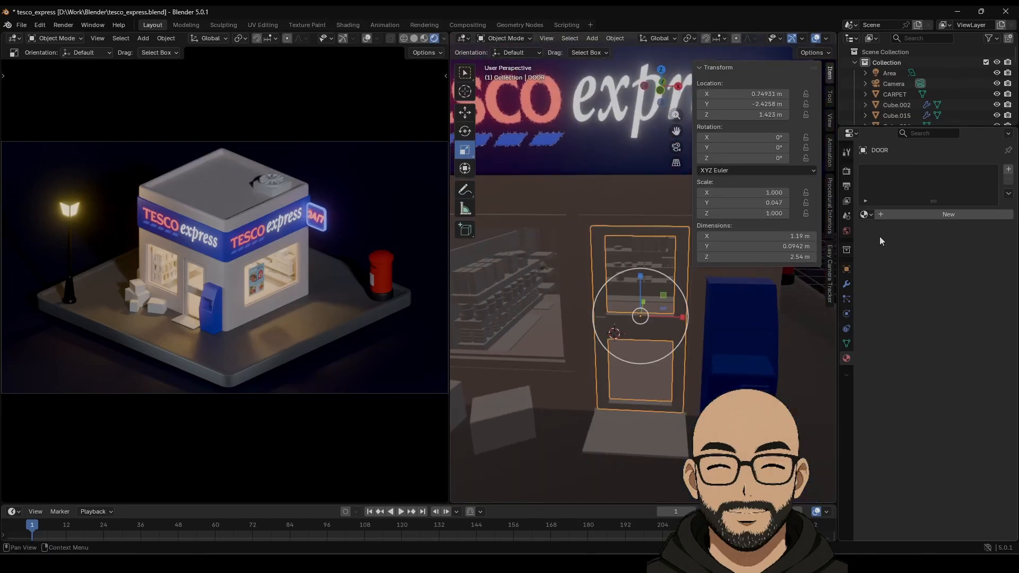
{"action": "left_click", "coordinate": [902, 215]}
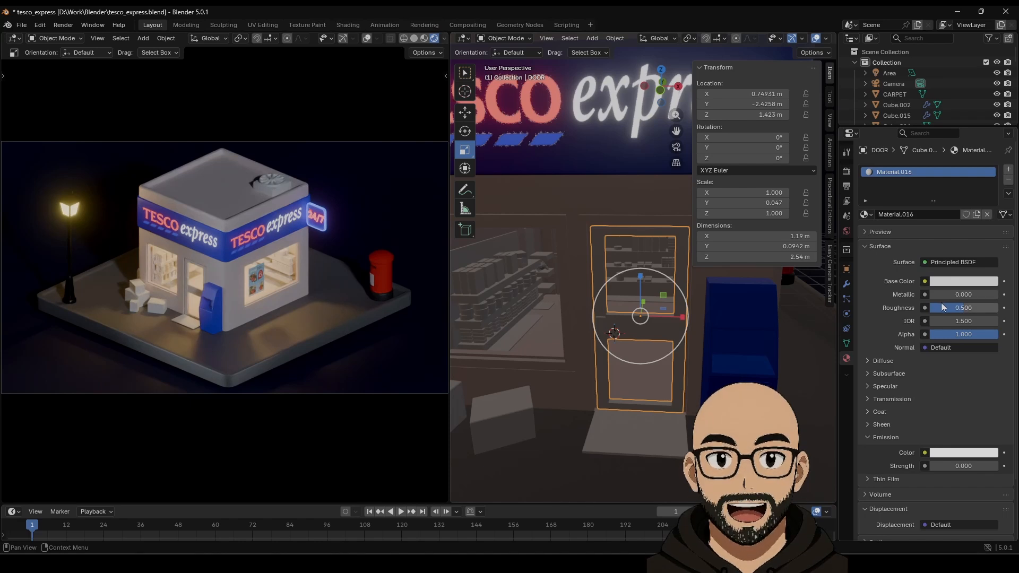
Step: Set the door material's base color to brown #8C3E1A, metallic to 0.631 and roughness to 0.115
{"action": "left_click", "coordinate": [961, 282]}
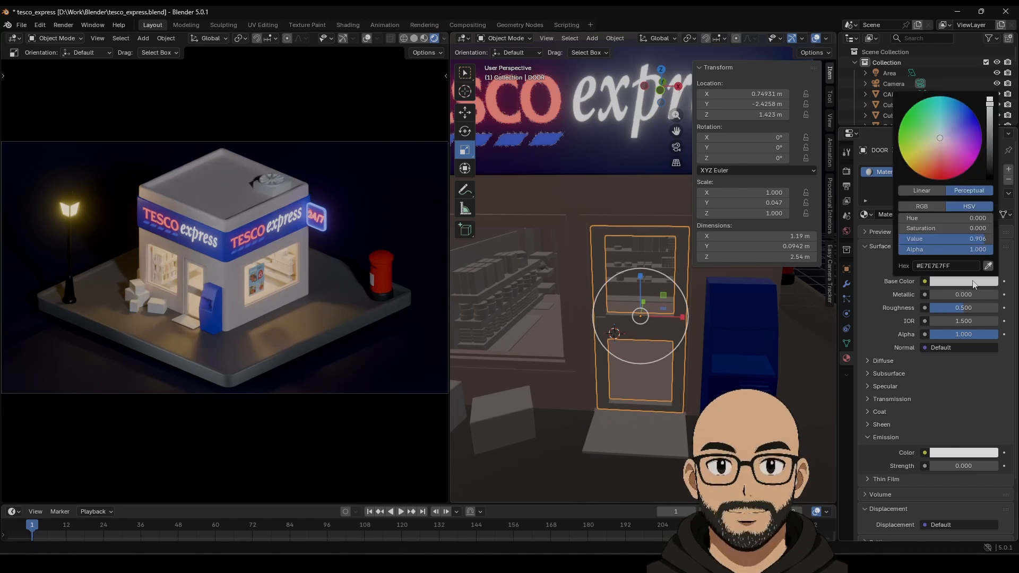
{"action": "left_click_drag", "start_coordinate": [941, 154], "coordinate": [917, 159]}
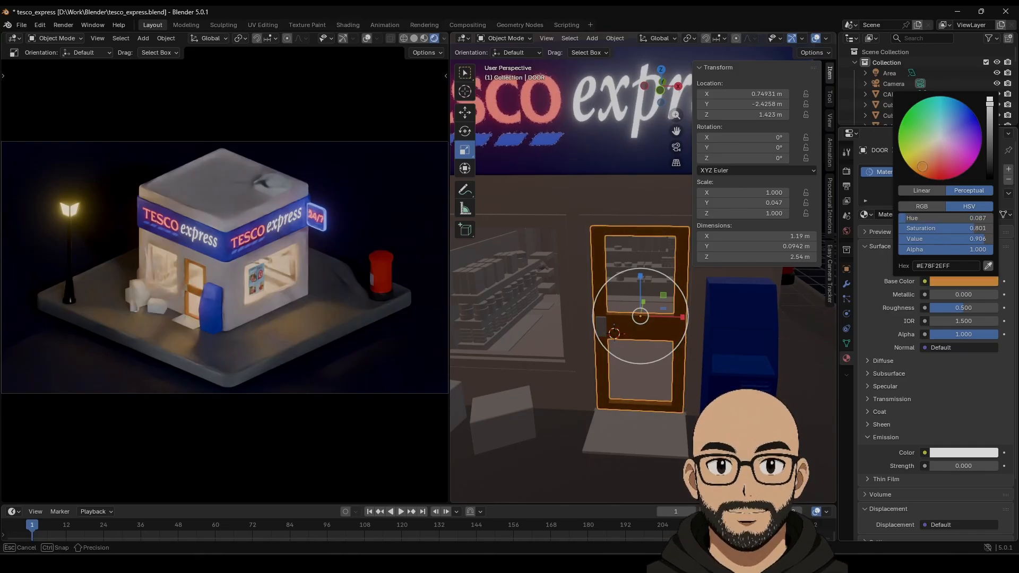
{"action": "left_click_drag", "start_coordinate": [925, 175], "coordinate": [928, 170]}
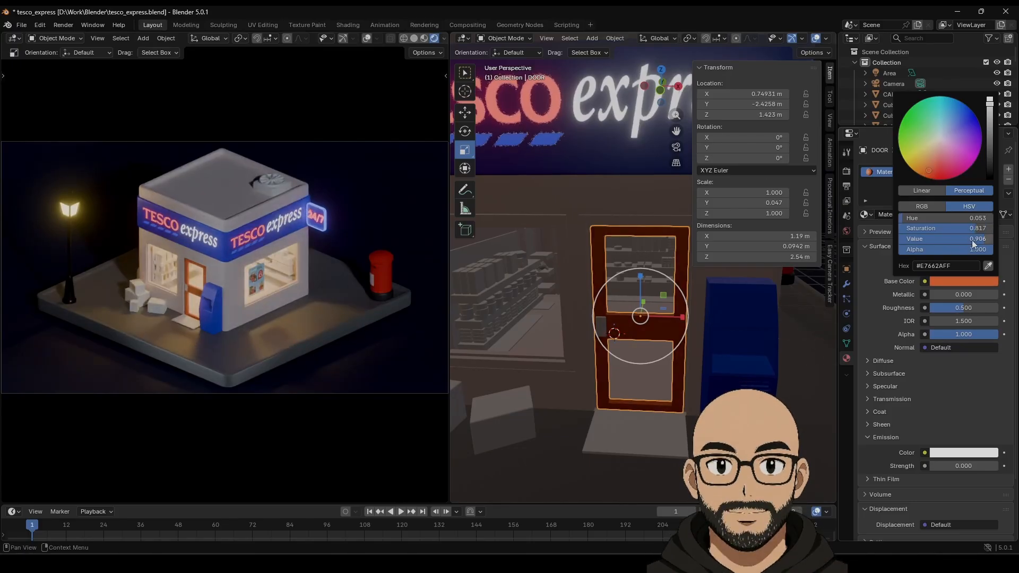
{"action": "left_click_drag", "start_coordinate": [974, 243], "coordinate": [951, 242]}
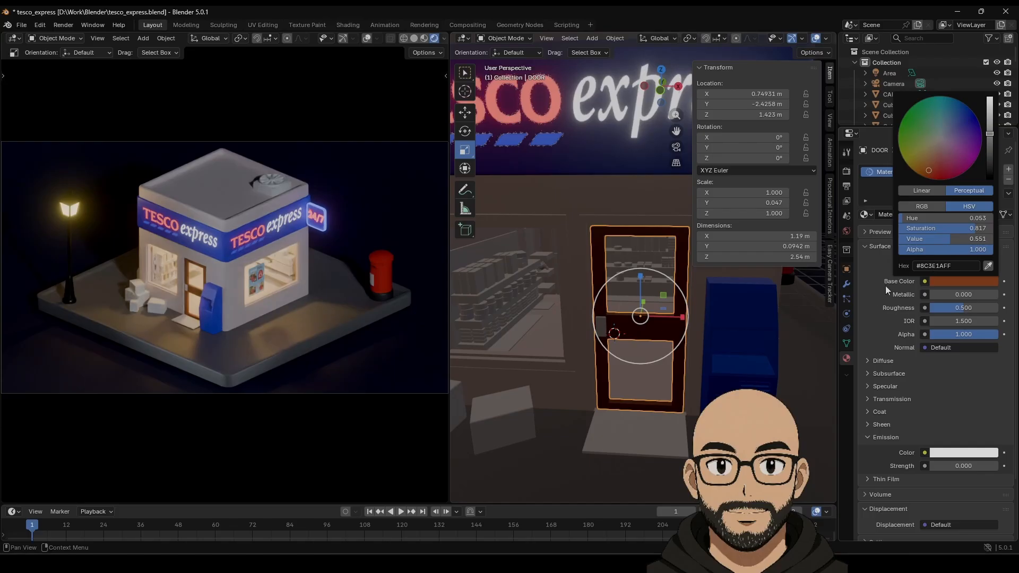
{"action": "mouse_move", "coordinate": [942, 294]}
{"action": "left_mouse_down"}
{"action": "mouse_move", "coordinate": [990, 294]}
{"action": "mouse_move", "coordinate": [971, 313]}
{"action": "mouse_move", "coordinate": [936, 313]}
{"action": "left_mouse_up"}
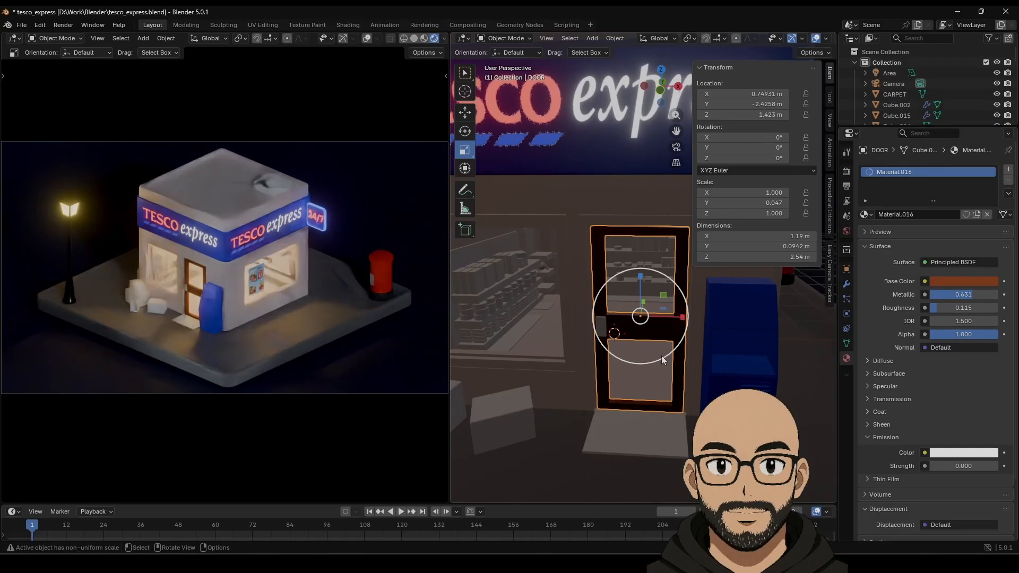
Step: Give the door handle a new material with roughness 0.185
{"action": "left_click", "coordinate": [604, 333]}
{"action": "left_click", "coordinate": [939, 213]}
{"action": "left_click", "coordinate": [971, 281]}
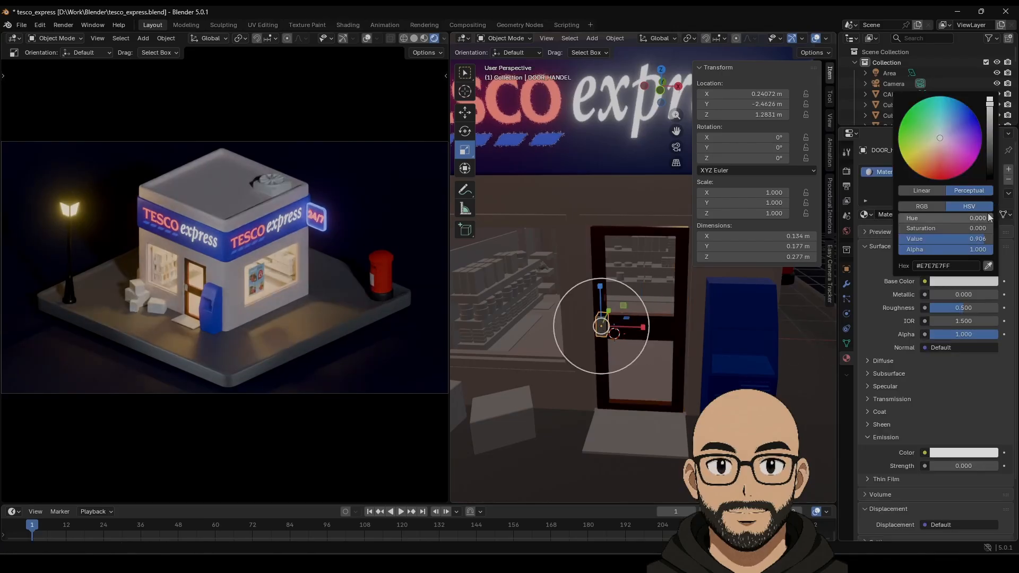
{"action": "left_click_drag", "start_coordinate": [955, 308], "coordinate": [940, 308]}
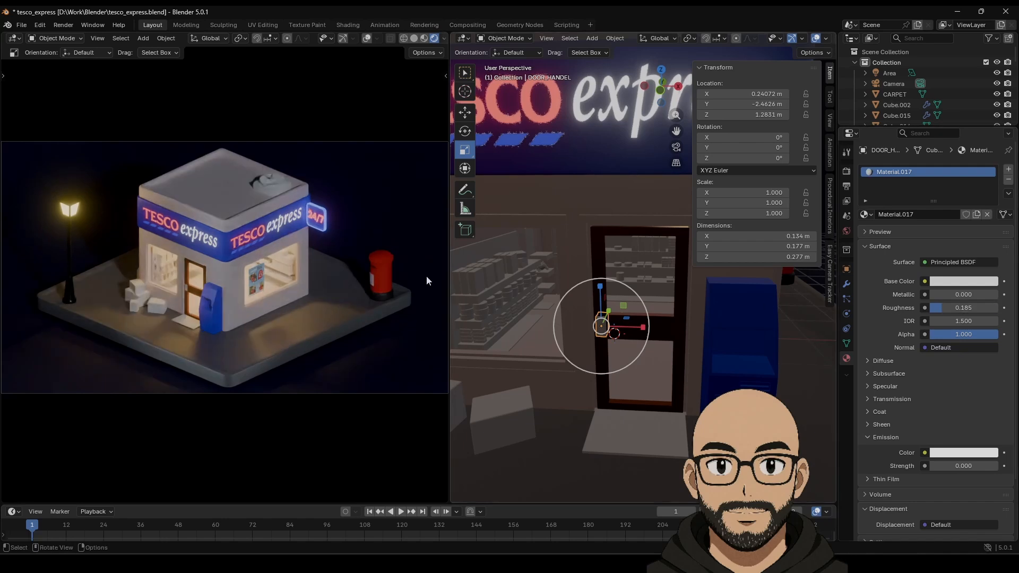
Step: Change the scene camera's lens type to Perspective
{"action": "scroll", "coordinate": [206, 327], "scroll_direction": "up", "scroll_amount": 8}
{"action": "scroll", "coordinate": [206, 329], "scroll_direction": "down", "scroll_amount": 9}
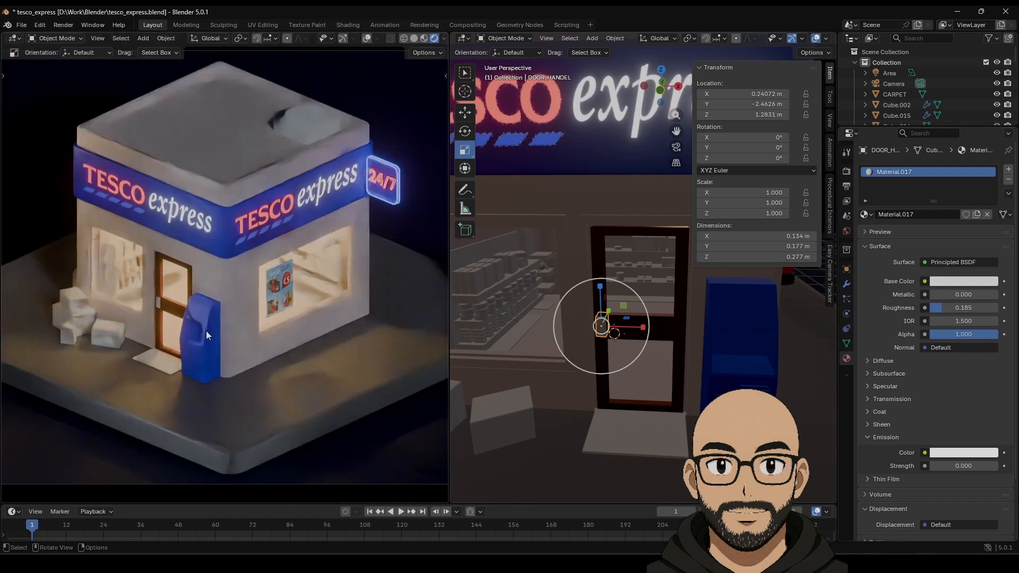
{"action": "middle_click_drag", "start_coordinate": [202, 317], "coordinate": [220, 303]}
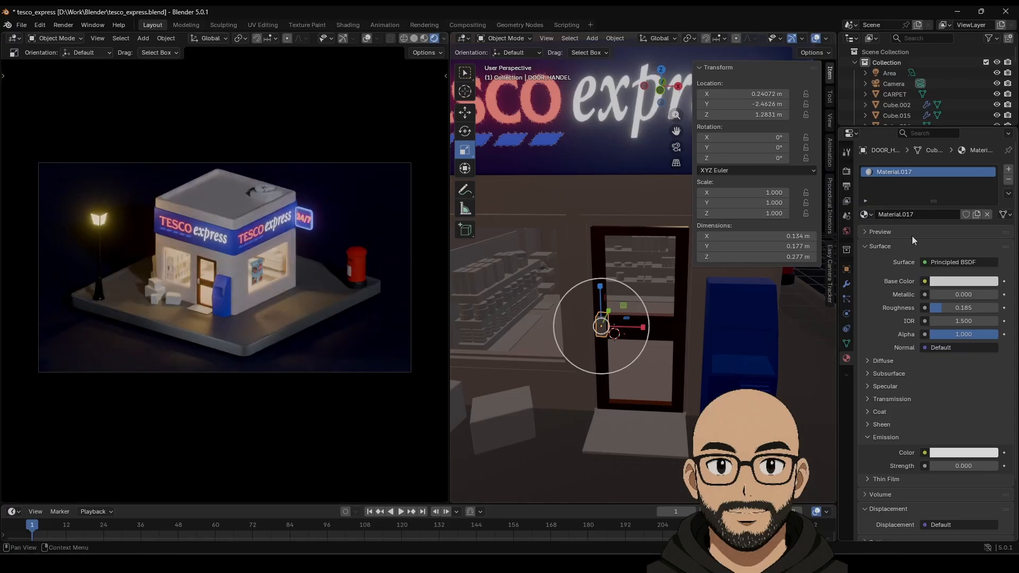
{"action": "left_click", "coordinate": [893, 83]}
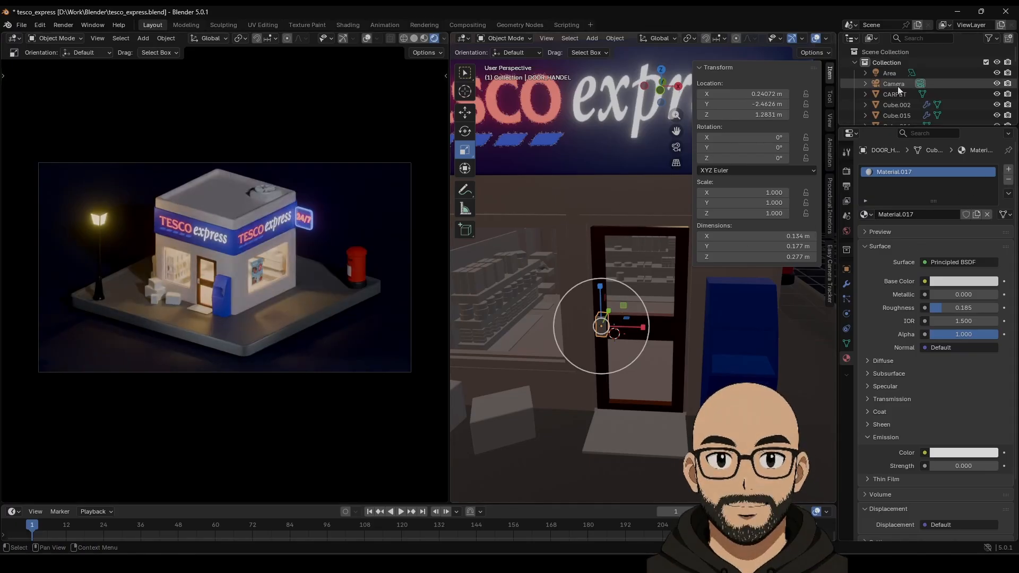
{"action": "left_click", "coordinate": [970, 204]}
{"action": "left_click", "coordinate": [954, 218]}
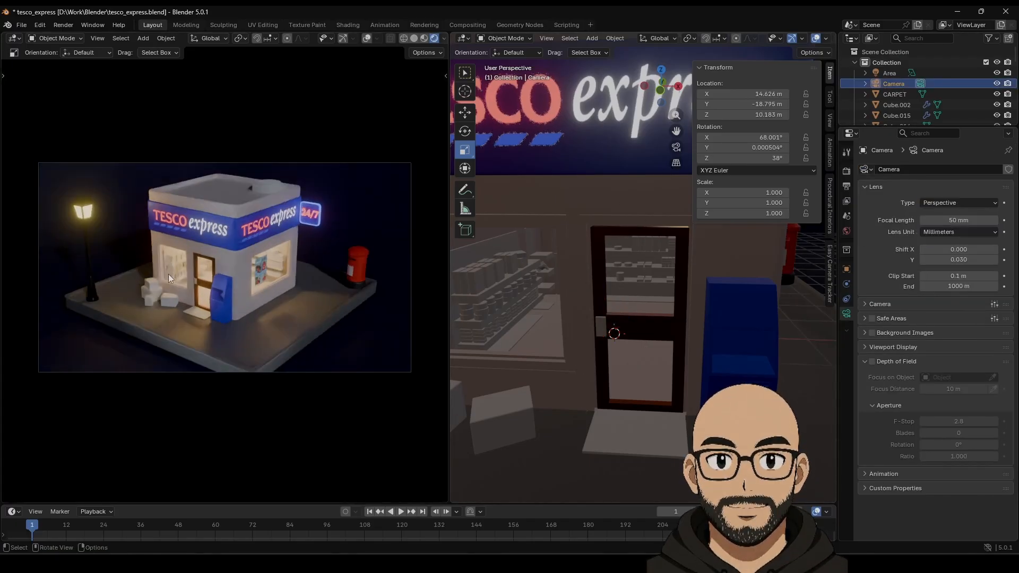
Step: Set the metallic value of the front door handle's material to 0.954
{"action": "scroll", "coordinate": [188, 308], "scroll_direction": "up", "scroll_amount": 2}
{"action": "middle_click_drag", "start_coordinate": [176, 308], "coordinate": [205, 301]}
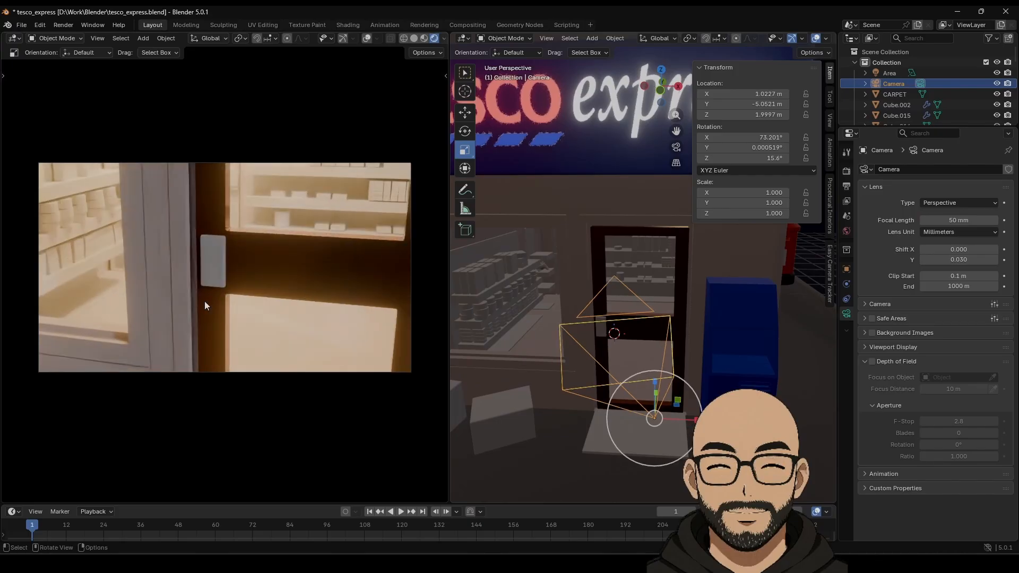
{"action": "scroll", "coordinate": [253, 291], "scroll_direction": "up", "scroll_amount": 1}
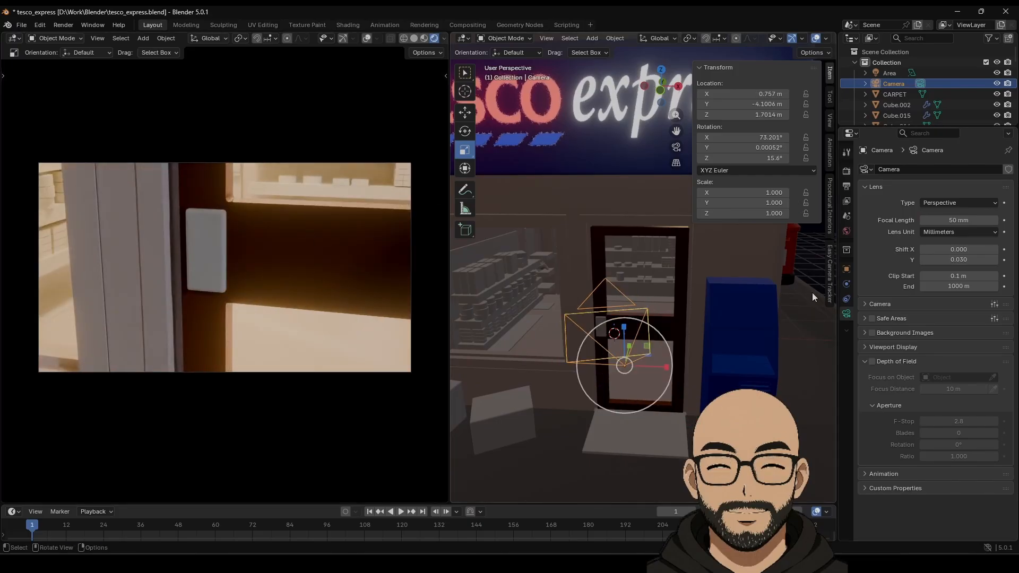
{"action": "left_click", "coordinate": [603, 330]}
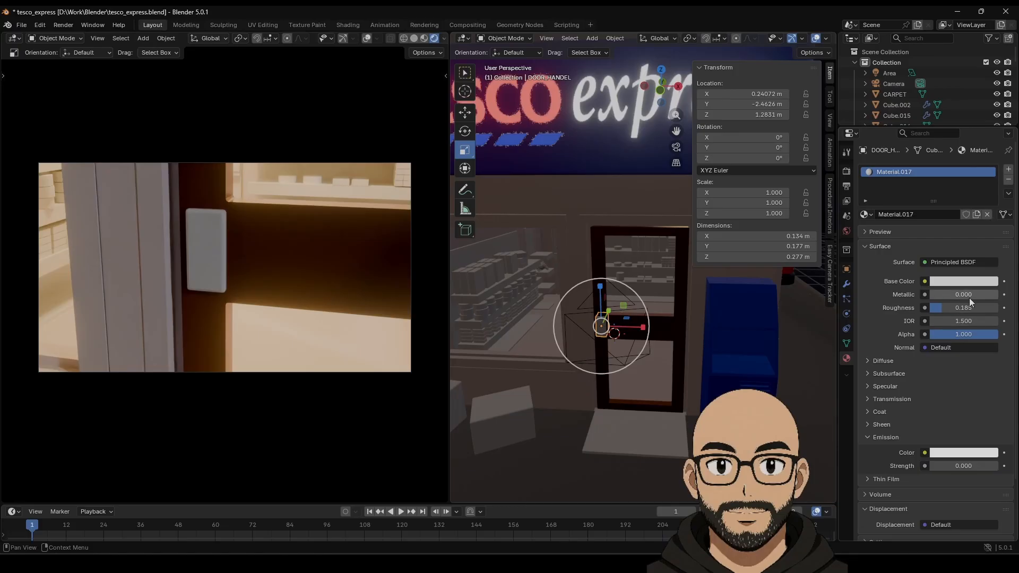
{"action": "left_click_drag", "start_coordinate": [969, 297], "coordinate": [995, 294]}
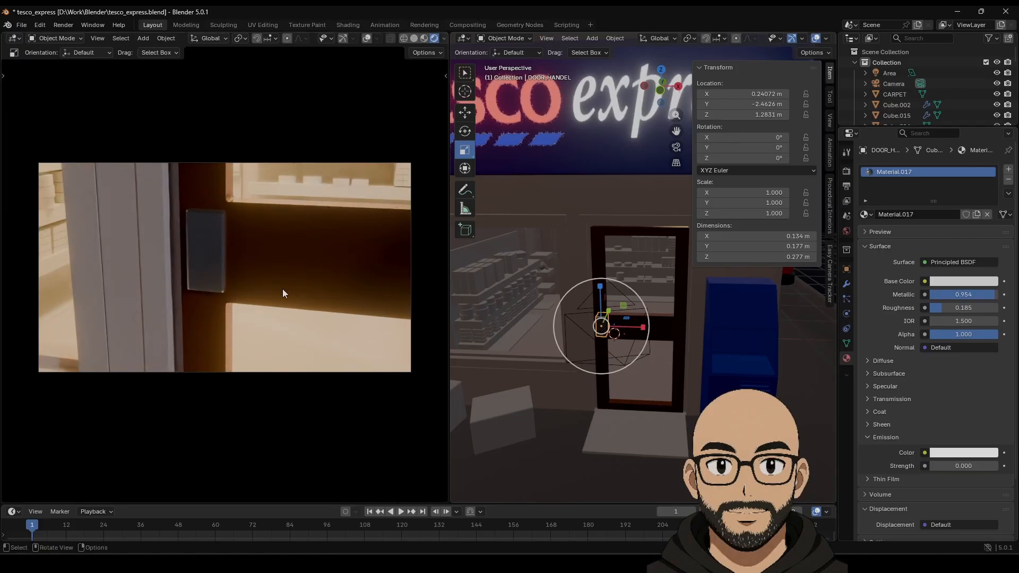
Step: Assign the existing Material.017 to the horizontal bar across the interior back door
{"action": "middle_click_drag", "start_coordinate": [284, 293], "coordinate": [233, 293]}
{"action": "scroll", "coordinate": [234, 293], "scroll_direction": "up", "scroll_amount": 6}
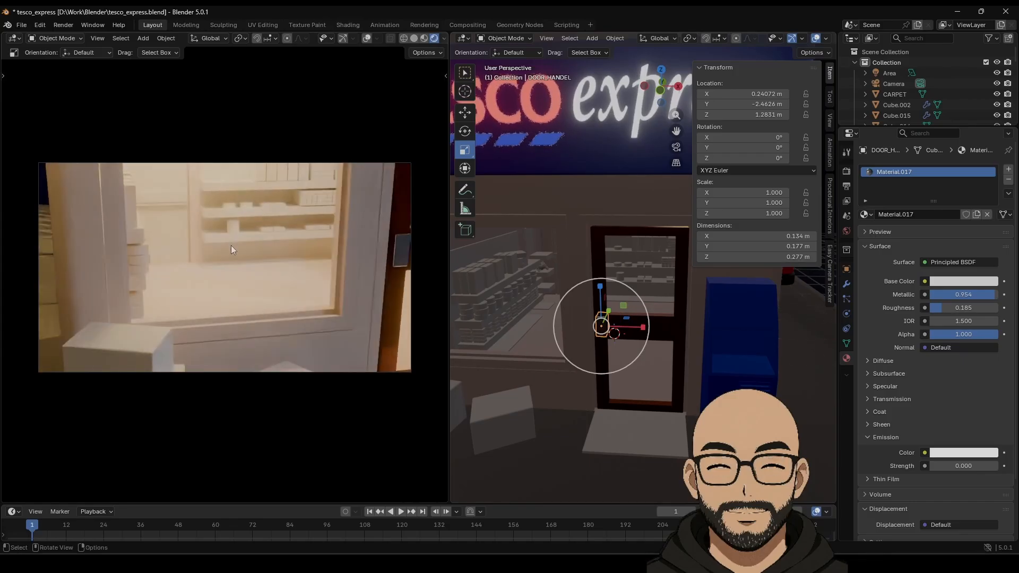
{"action": "middle_click_drag", "start_coordinate": [231, 246], "coordinate": [199, 257]}
{"action": "scroll", "coordinate": [209, 253], "scroll_direction": "up", "scroll_amount": 5}
{"action": "middle_click_drag", "start_coordinate": [248, 226], "coordinate": [274, 350], "text": "shift"}
{"action": "middle_click_drag", "start_coordinate": [247, 207], "coordinate": [260, 256], "text": "shift"}
{"action": "left_click", "coordinate": [273, 225]}
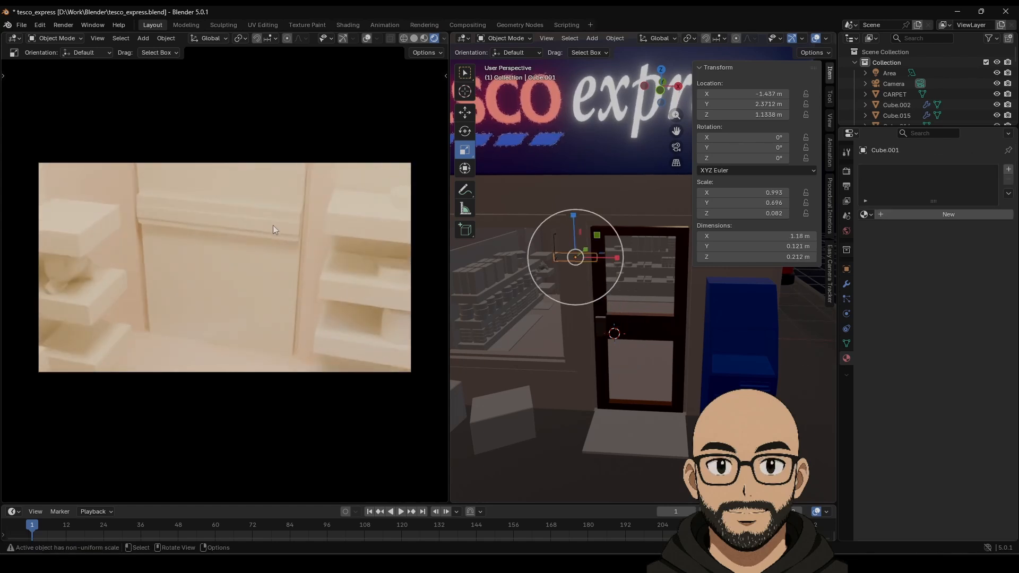
{"action": "left_click", "coordinate": [866, 214]}
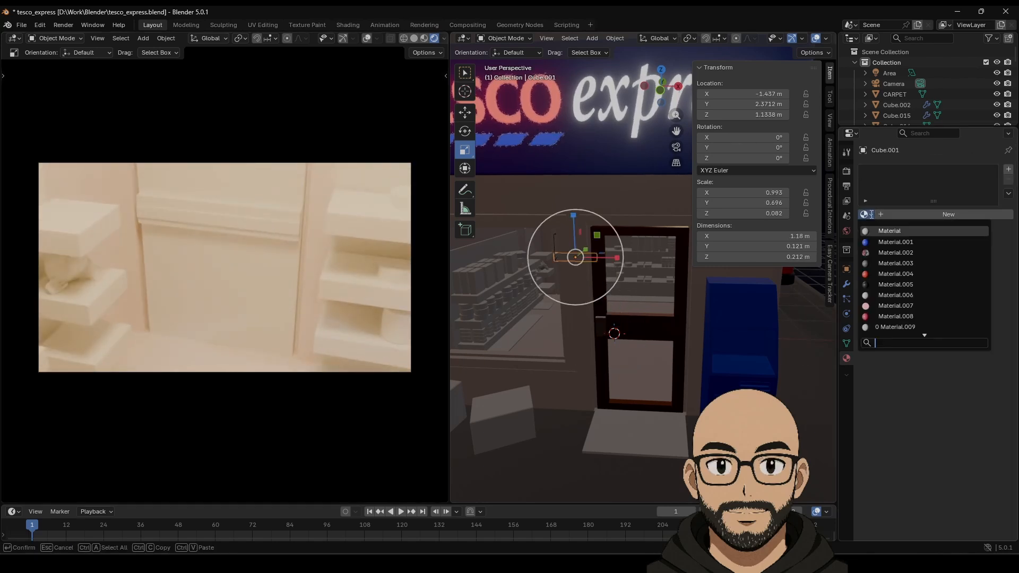
{"action": "scroll", "coordinate": [906, 318], "scroll_direction": "down", "scroll_amount": 3}
{"action": "scroll", "coordinate": [906, 319], "scroll_direction": "down", "scroll_amount": 2}
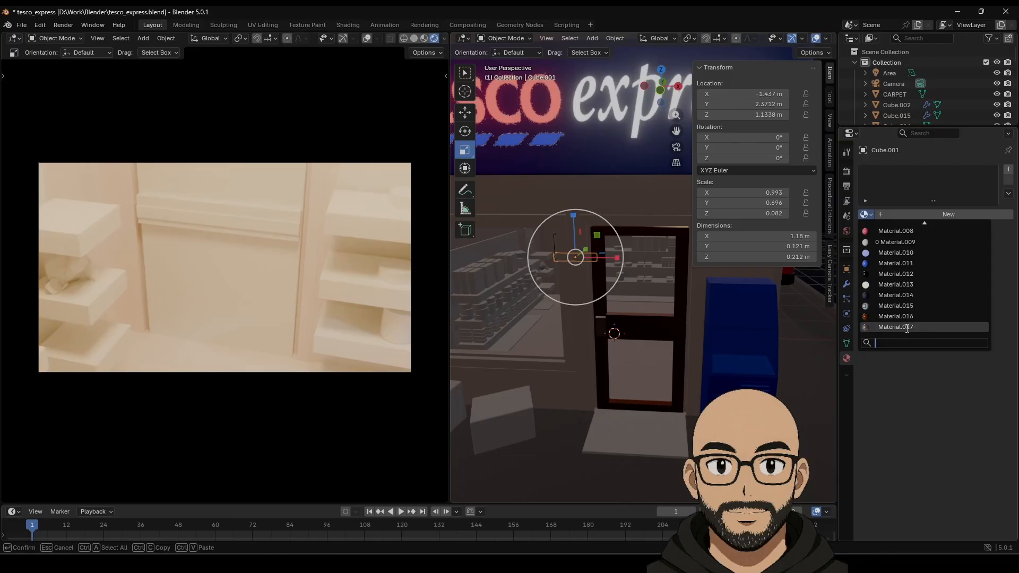
{"action": "left_click", "coordinate": [907, 328]}
Step: Give the interior back door panel the existing blue Material.001
{"action": "left_click", "coordinate": [614, 270]}
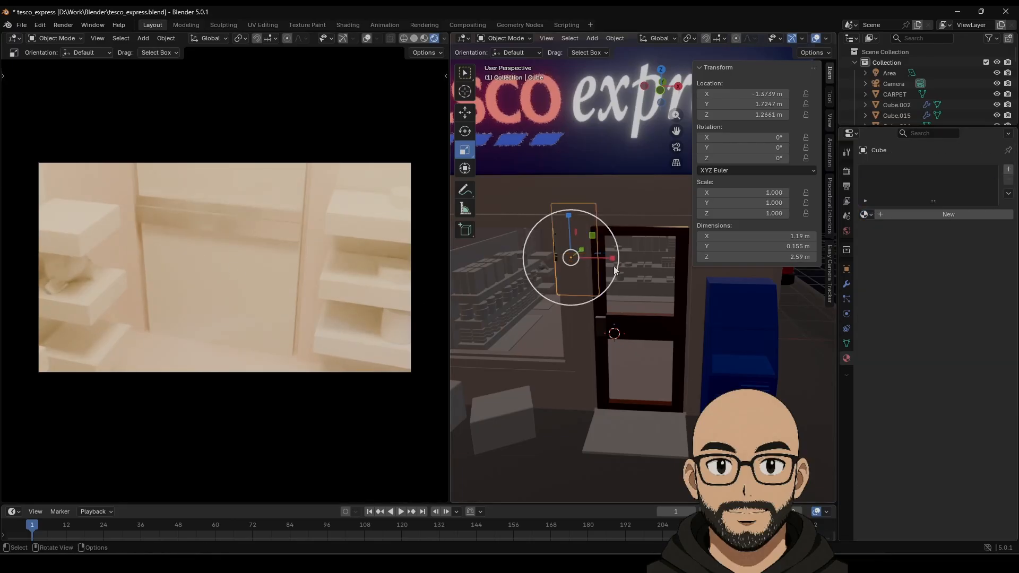
{"action": "left_click", "coordinate": [870, 215]}
{"action": "left_click", "coordinate": [902, 241]}
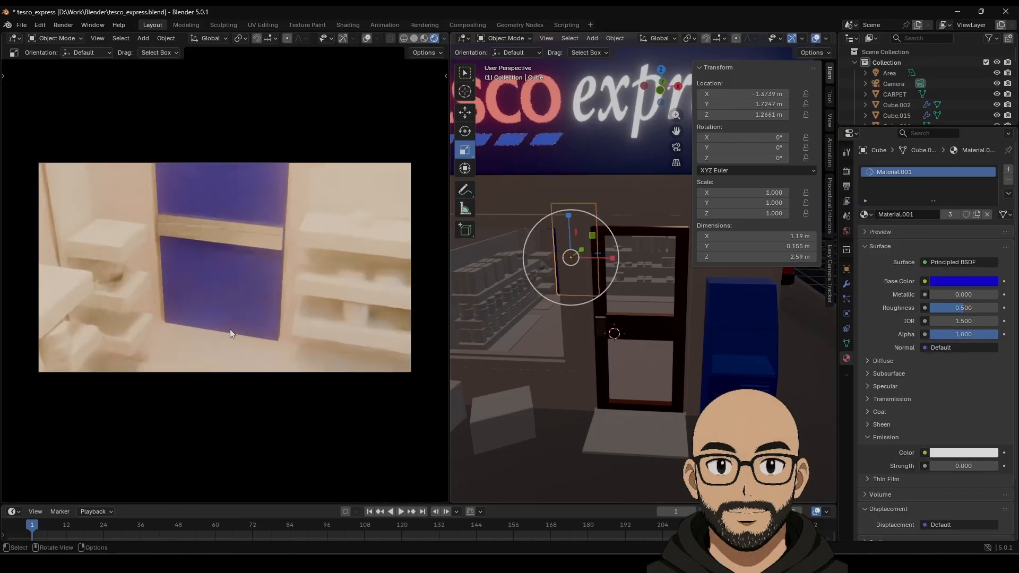
Step: Apply the existing blue Material.001 to the dumpster beside the shop's outer wall
{"action": "scroll", "coordinate": [234, 332], "scroll_direction": "down", "scroll_amount": 8}
{"action": "middle_click_drag", "start_coordinate": [320, 324], "coordinate": [250, 298]}
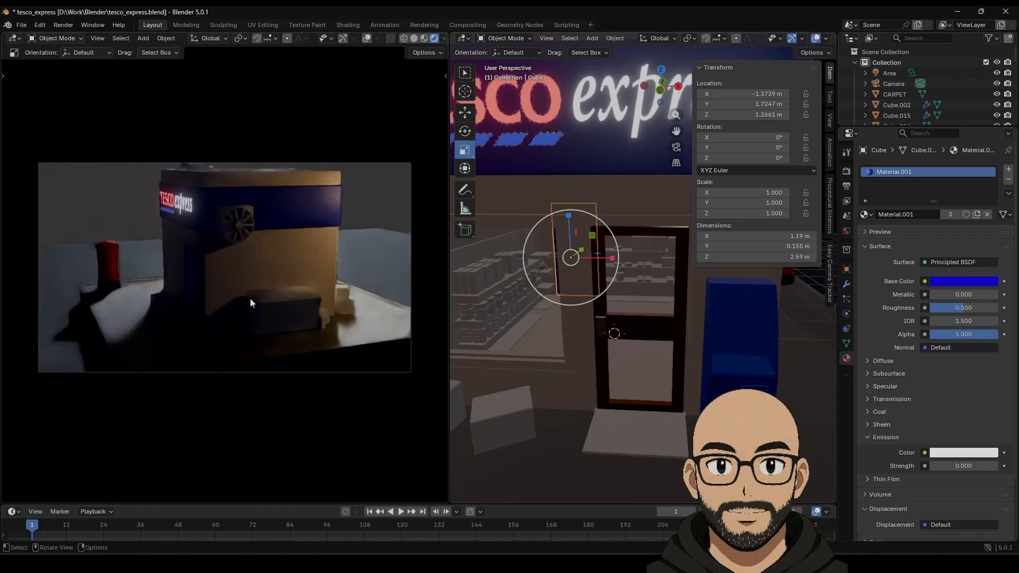
{"action": "left_click", "coordinate": [287, 320]}
{"action": "left_click", "coordinate": [872, 215]}
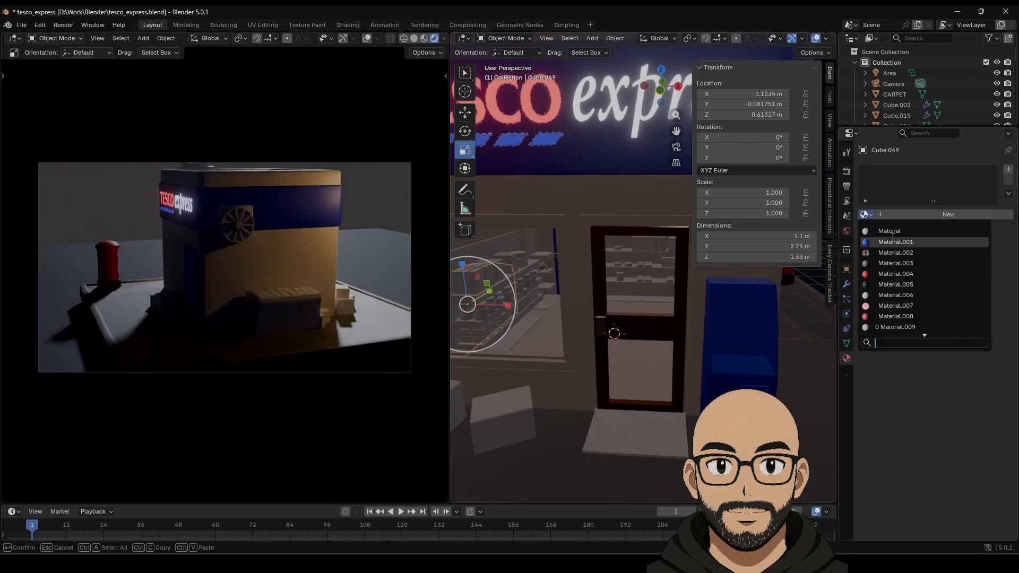
{"action": "left_click", "coordinate": [892, 241]}
Step: Add a second material slot with a new material to the dumpster
{"action": "middle_click_drag", "start_coordinate": [238, 315], "coordinate": [283, 254]}
{"action": "scroll", "coordinate": [308, 321], "scroll_direction": "up", "scroll_amount": 4}
{"action": "scroll", "coordinate": [311, 295], "scroll_direction": "up", "scroll_amount": 1}
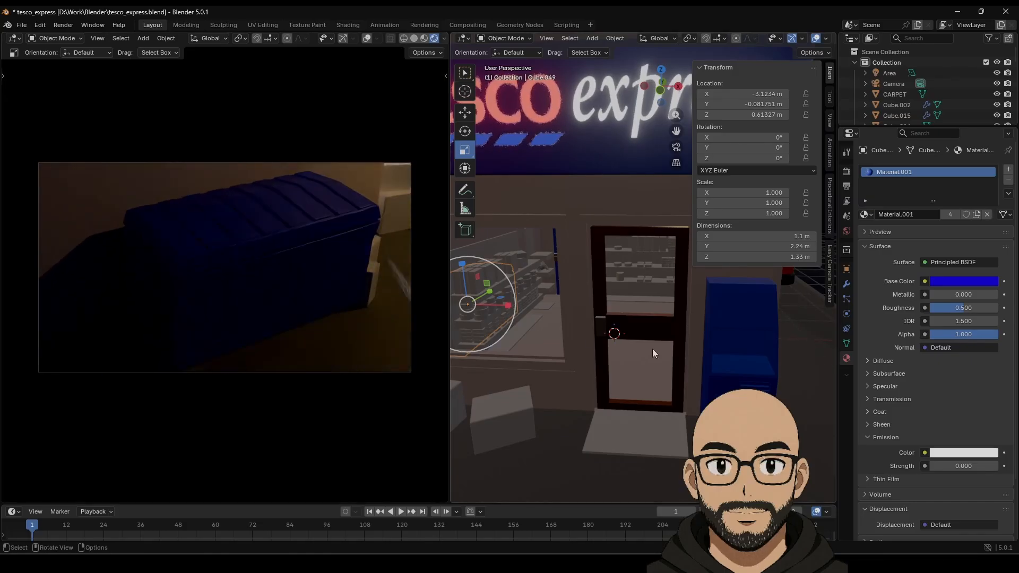
{"action": "middle_click_drag", "start_coordinate": [653, 352], "coordinate": [640, 376]}
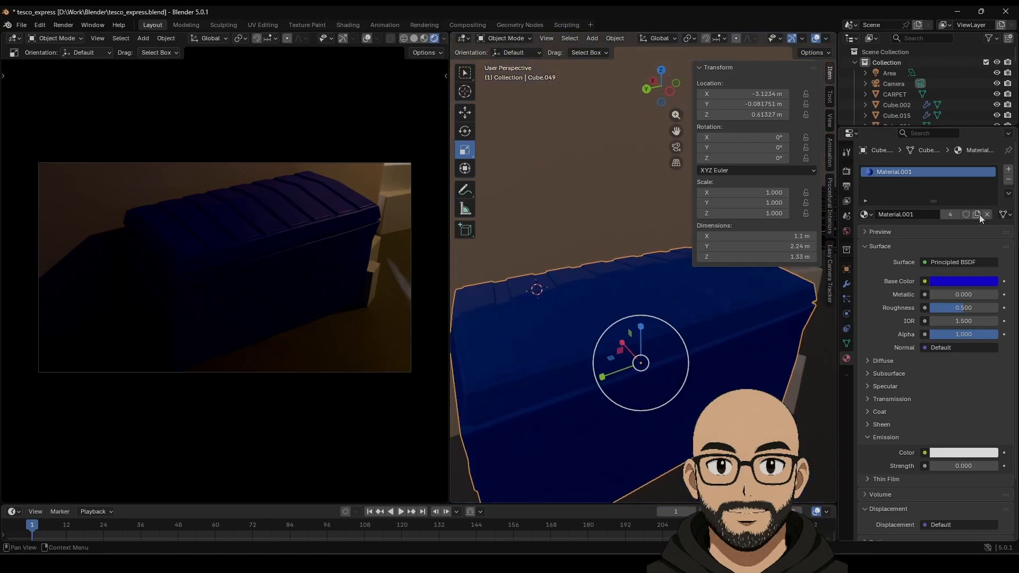
{"action": "left_click", "coordinate": [1009, 169]}
{"action": "left_click", "coordinate": [921, 235]}
{"action": "scroll", "coordinate": [552, 333], "scroll_direction": "down", "scroll_amount": 2}
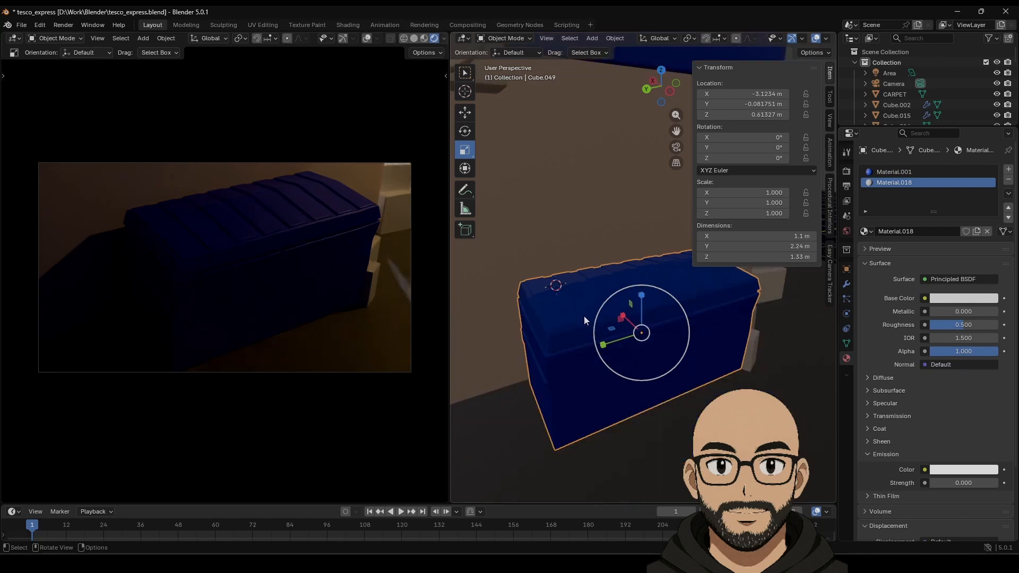
Step: Select all the faces of the dumpster's lid in Edit Mode and assign Material.018 to them
{"action": "key", "text": "Tab"}
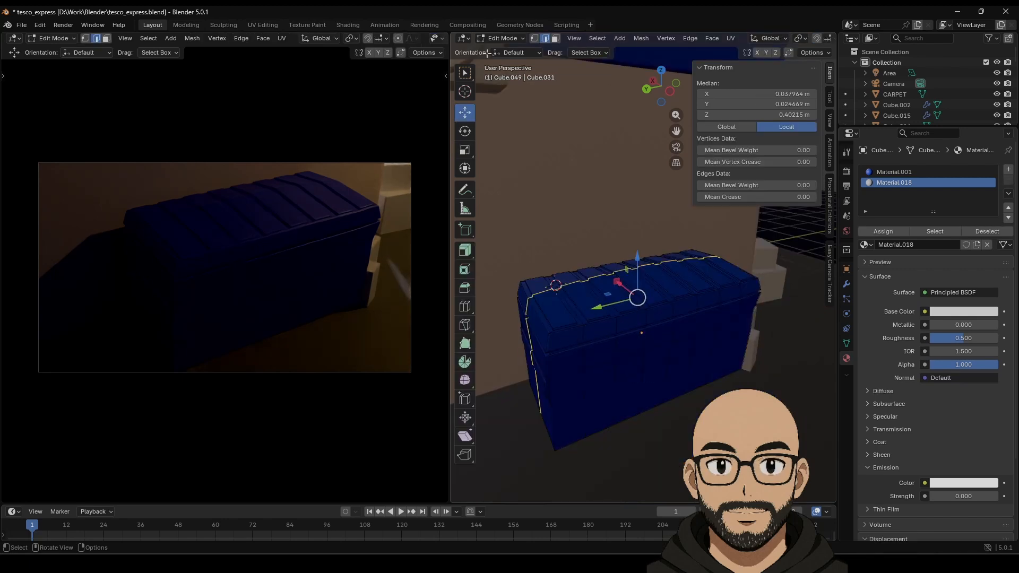
{"action": "left_click", "coordinate": [555, 38]}
{"action": "left_click", "coordinate": [570, 340]}
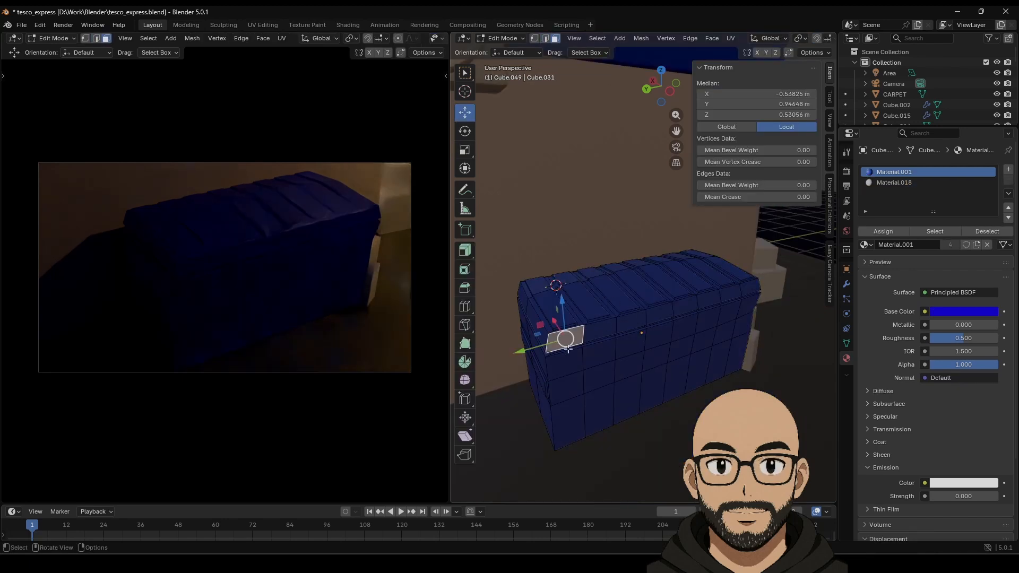
{"action": "left_click", "coordinate": [589, 336], "text": "alt"}
{"action": "left_click", "coordinate": [555, 344]}
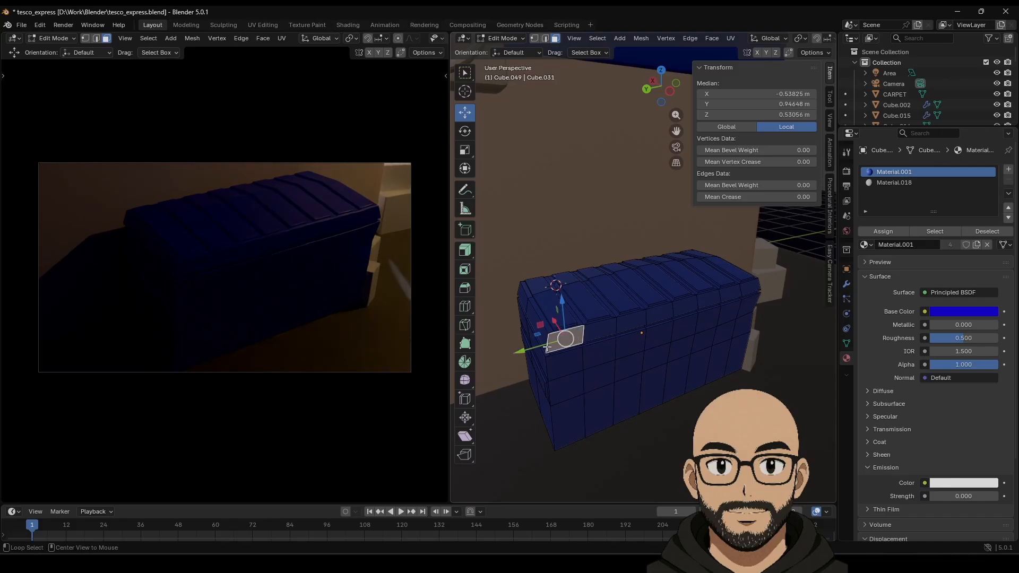
{"action": "left_click", "coordinate": [554, 351], "text": "alt"}
{"action": "key", "text": "ctrl+KP_Add"}
{"action": "key", "text": "ctrl+KP_Add"}
{"action": "key", "text": "ctrl+KP_Add"}
{"action": "key", "text": "ctrl+KP_Add"}
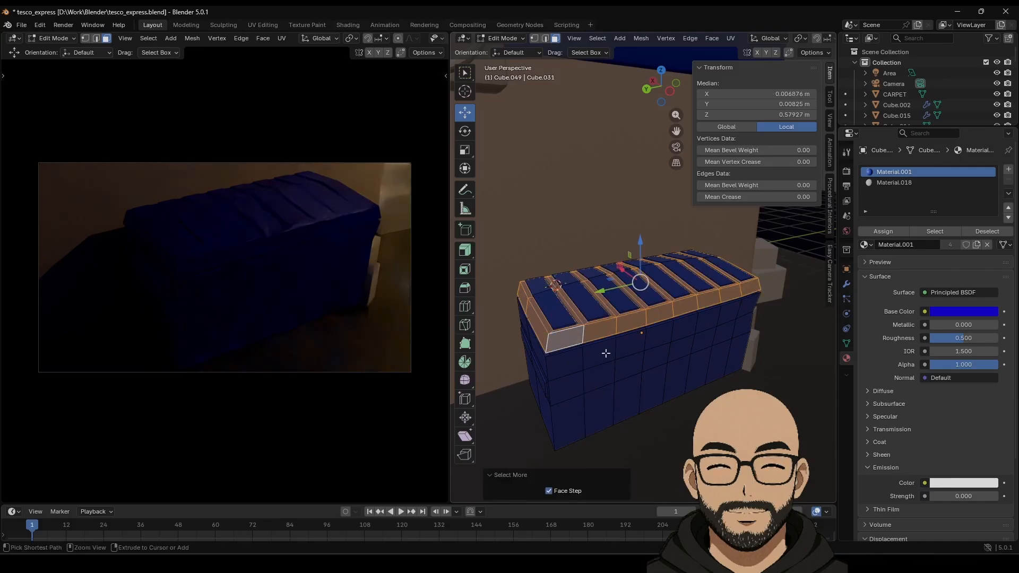
{"action": "key", "text": "ctrl+KP_Subtract"}
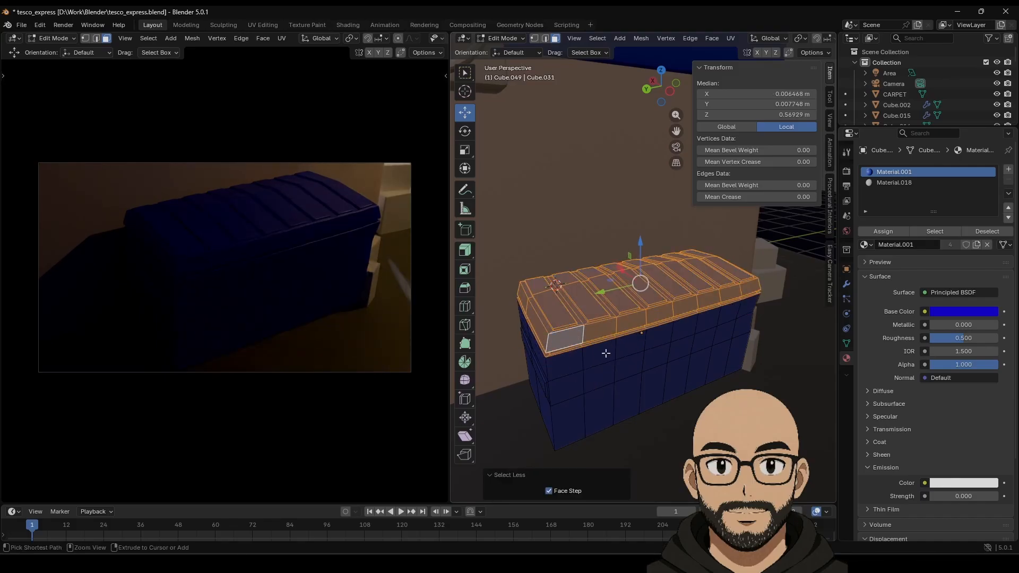
{"action": "key", "text": "ctrl+KP_Subtract"}
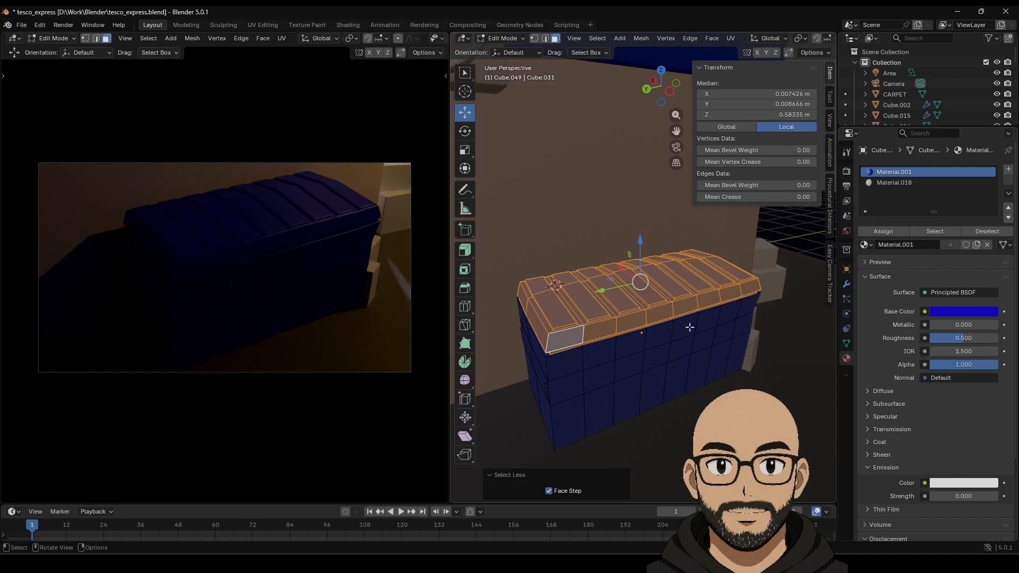
{"action": "left_click", "coordinate": [909, 183]}
{"action": "left_click", "coordinate": [883, 231]}
Step: Darken the lid material's base color to near black, set its roughness to 0.331, and return to Object Mode
{"action": "left_click", "coordinate": [964, 313]}
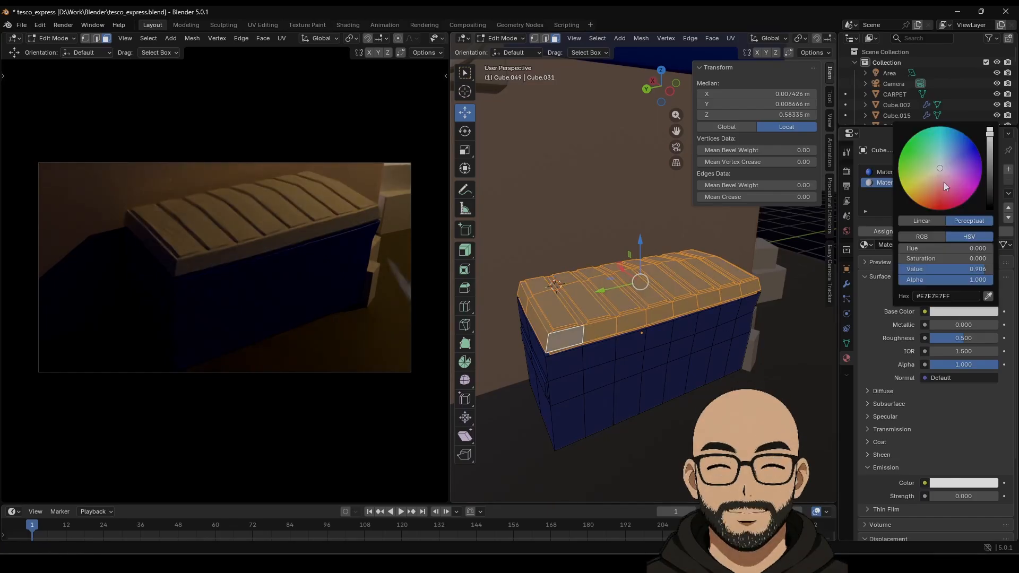
{"action": "left_click_drag", "start_coordinate": [996, 178], "coordinate": [989, 196]}
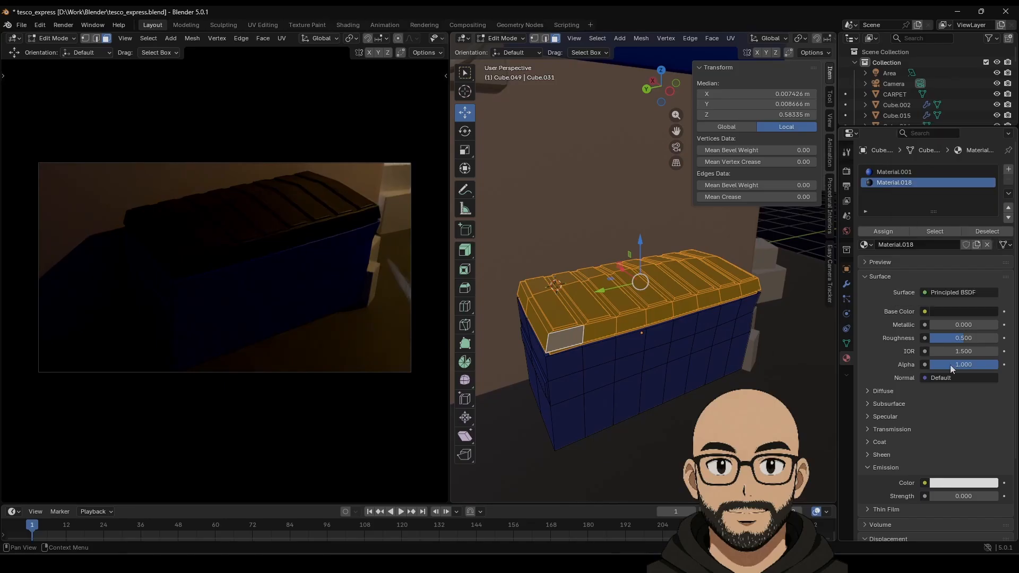
{"action": "left_click_drag", "start_coordinate": [935, 339], "coordinate": [952, 338]}
{"action": "scroll", "coordinate": [587, 327], "scroll_direction": "down", "scroll_amount": 5}
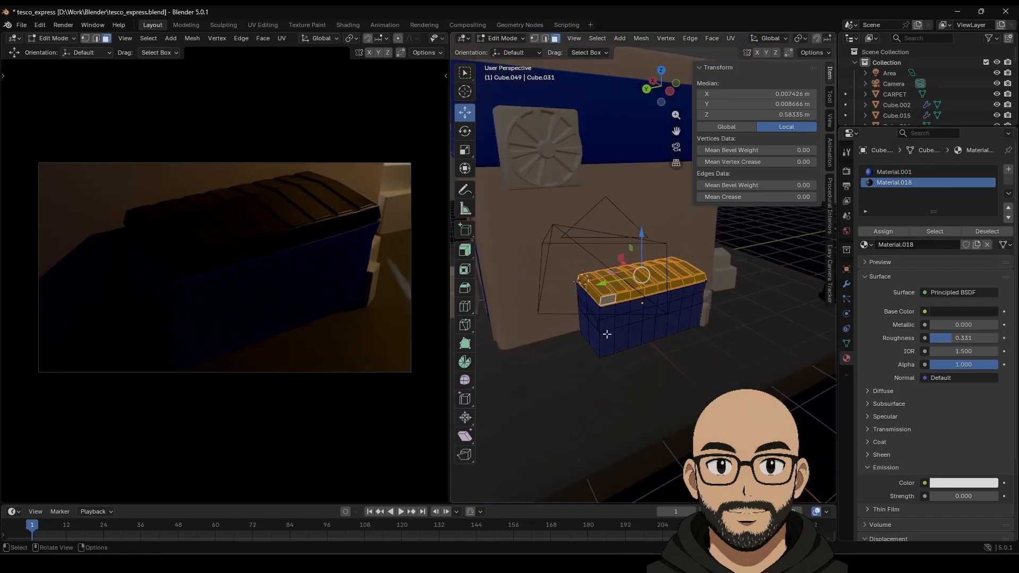
{"action": "key", "text": "Tab"}
Step: Reframe the camera so the whole shop diorama is seen from its front corner, with the street lamp and post box in frame
{"action": "left_click", "coordinate": [721, 334]}
{"action": "middle_click_drag", "start_coordinate": [721, 335], "coordinate": [584, 321]}
{"action": "scroll", "coordinate": [619, 318], "scroll_direction": "up", "scroll_amount": 4}
{"action": "scroll", "coordinate": [255, 284], "scroll_direction": "down", "scroll_amount": 8}
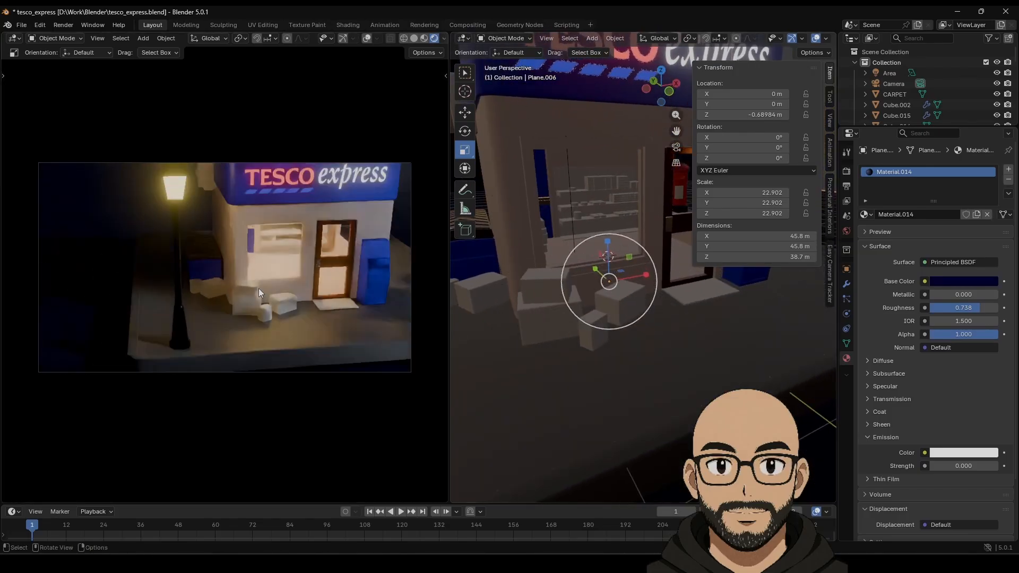
{"action": "scroll", "coordinate": [336, 290], "scroll_direction": "down", "scroll_amount": 1}
{"action": "middle_click_drag", "start_coordinate": [336, 291], "coordinate": [286, 284]}
{"action": "scroll", "coordinate": [656, 176], "scroll_direction": "down", "scroll_amount": 8}
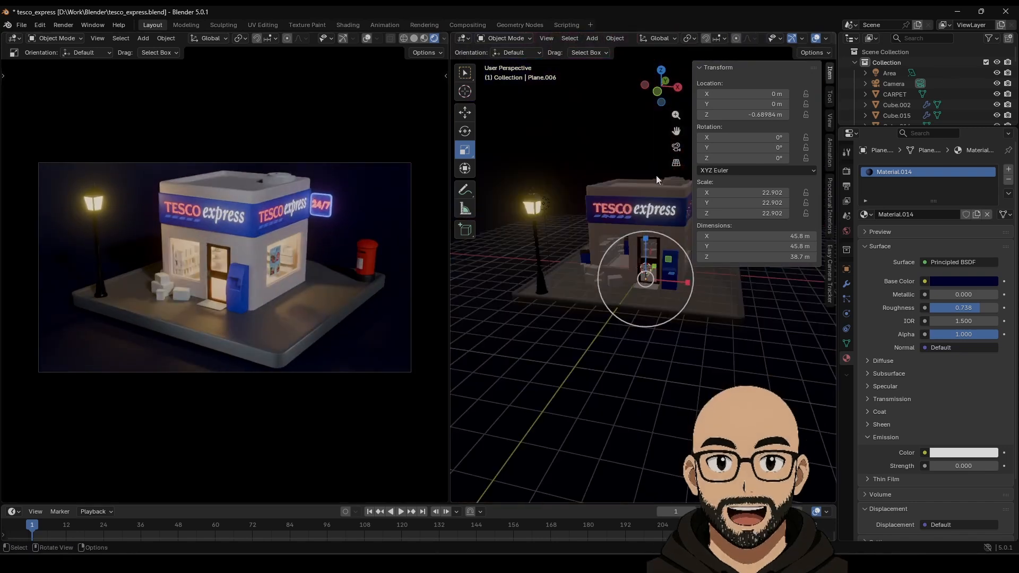
Step: Switch the solid working viewport beside the rendered preview to the camera view
{"action": "key", "text": "KP_0"}
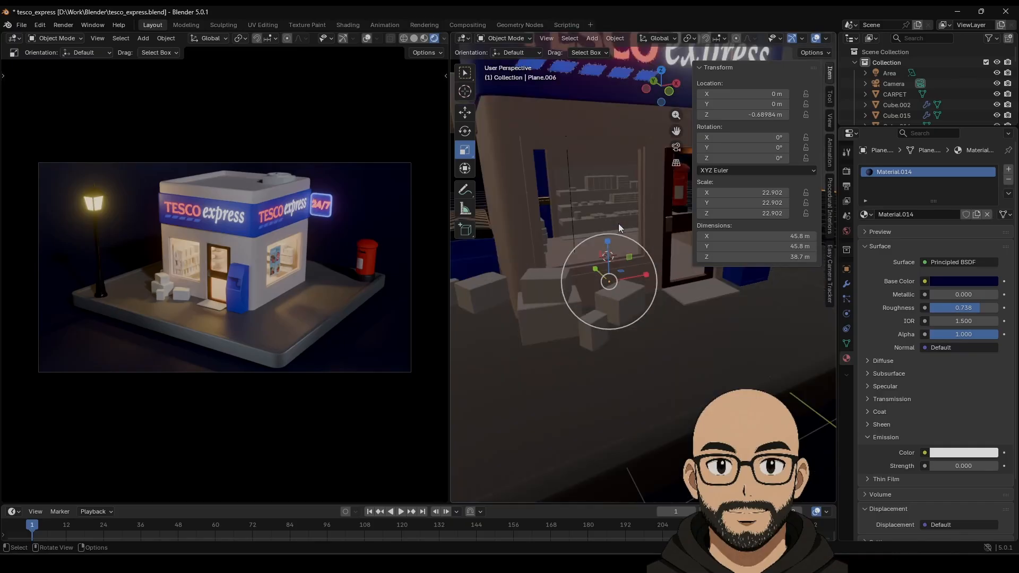
{"action": "key", "text": "KP_0"}
{"action": "scroll", "coordinate": [618, 229], "scroll_direction": "down", "scroll_amount": 10}
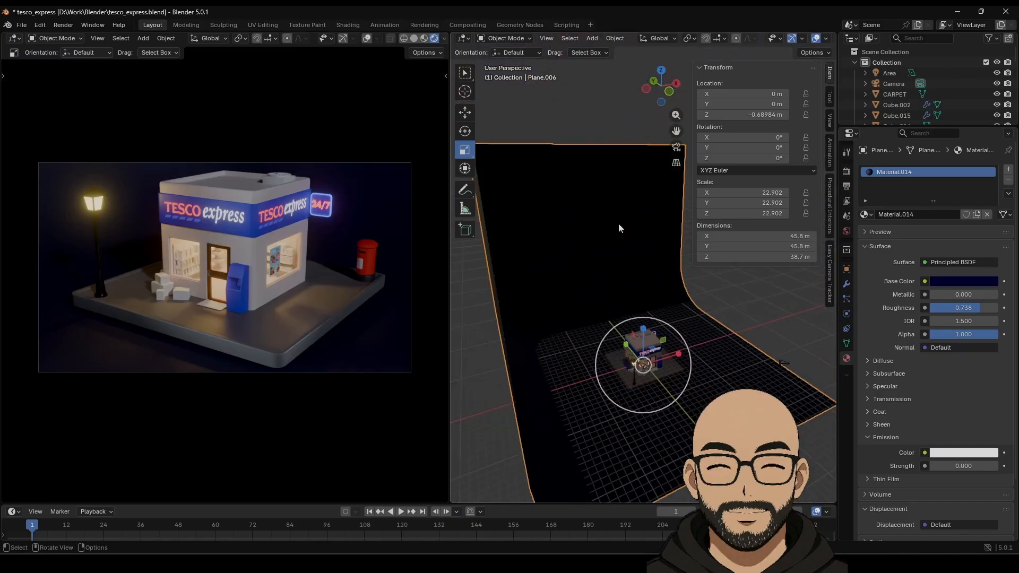
{"action": "key", "text": "KP_0"}
{"action": "key", "text": "KP_0"}
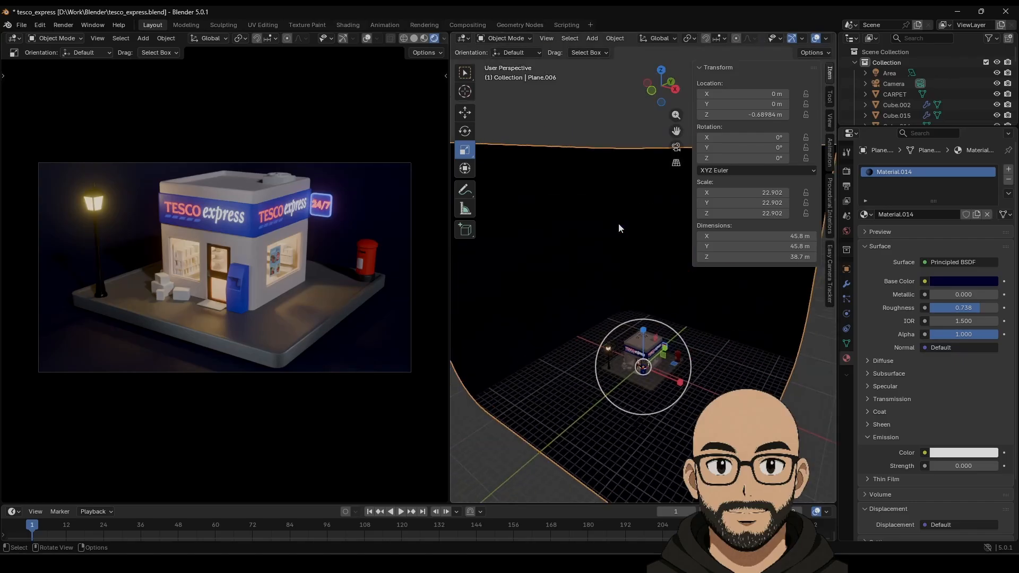
{"action": "key", "text": "KP_0"}
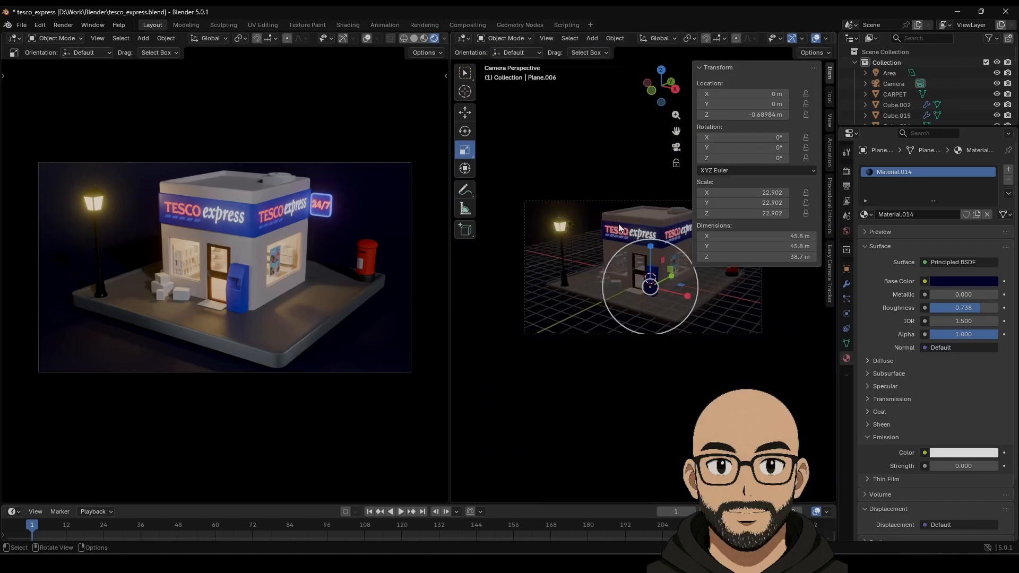
{"action": "scroll", "coordinate": [619, 224], "scroll_direction": "up", "scroll_amount": 3}
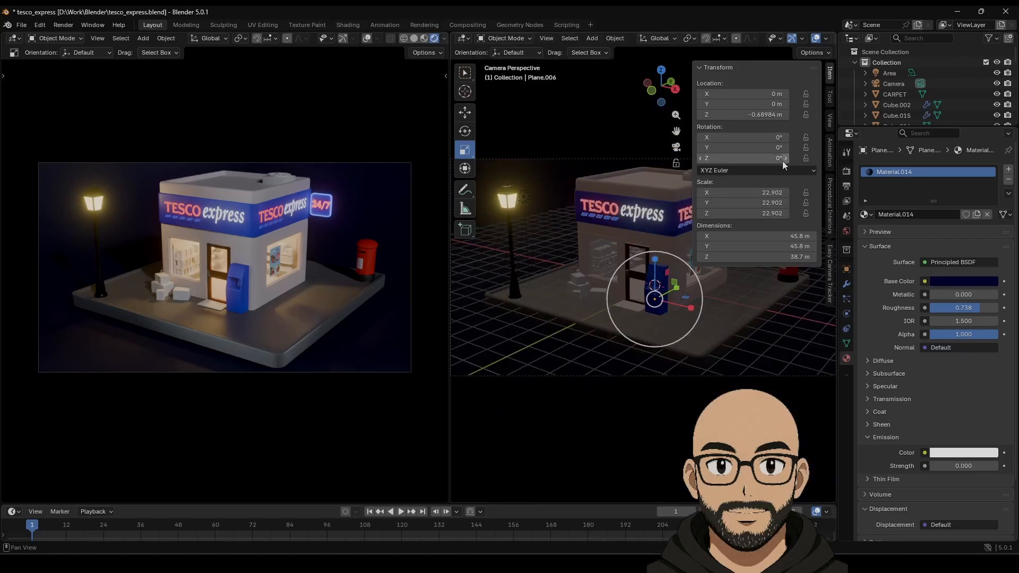
Step: Hide the viewport sidebar and bring the camera in close to the shop entrance, facing the doormat and cash machine
{"action": "left_click", "coordinate": [830, 123]}
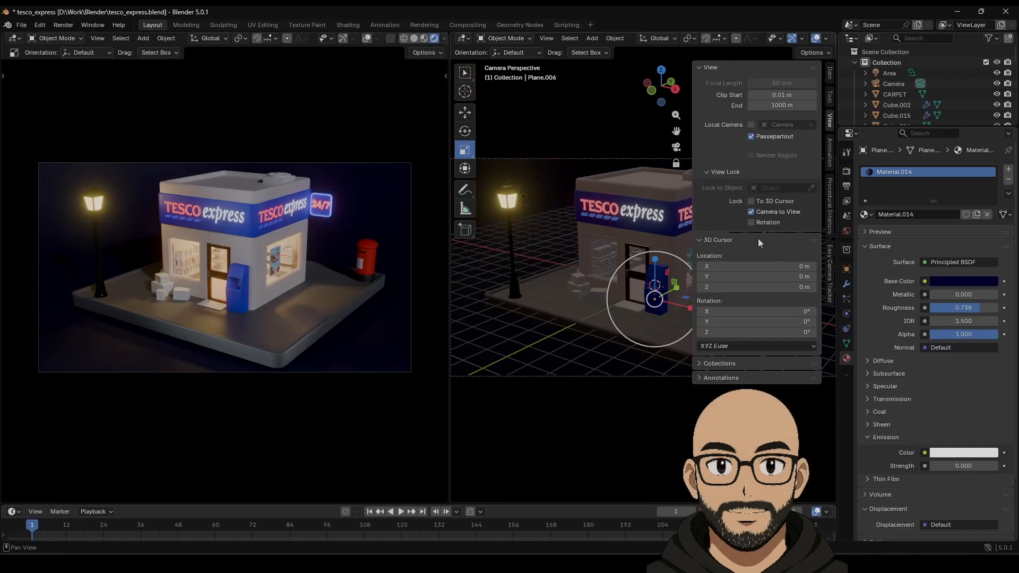
{"action": "key", "text": "n"}
{"action": "middle_click_drag", "start_coordinate": [757, 232], "coordinate": [534, 244]}
{"action": "scroll", "coordinate": [725, 289], "scroll_direction": "up", "scroll_amount": 5}
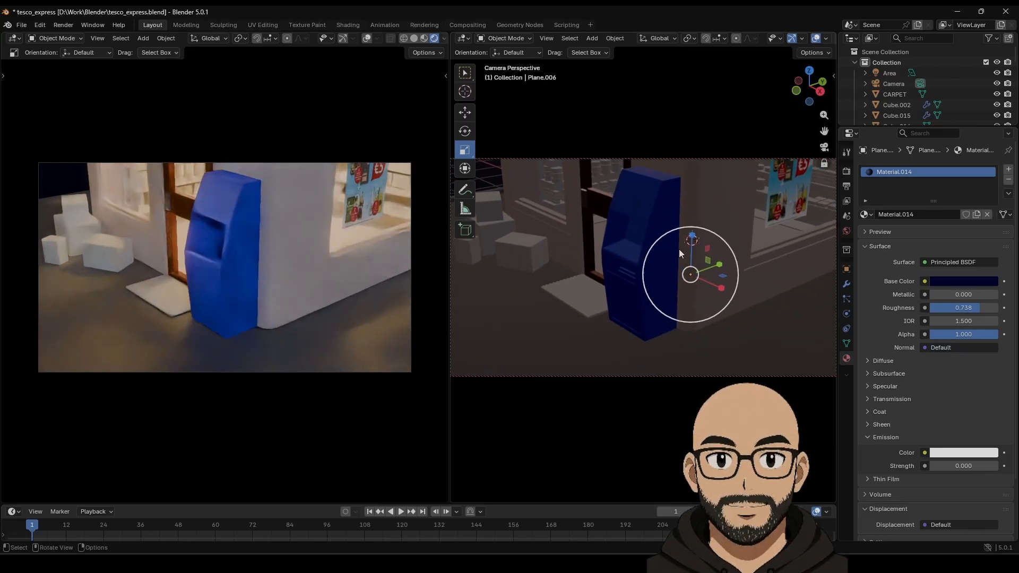
{"action": "scroll", "coordinate": [679, 249], "scroll_direction": "down", "scroll_amount": 1}
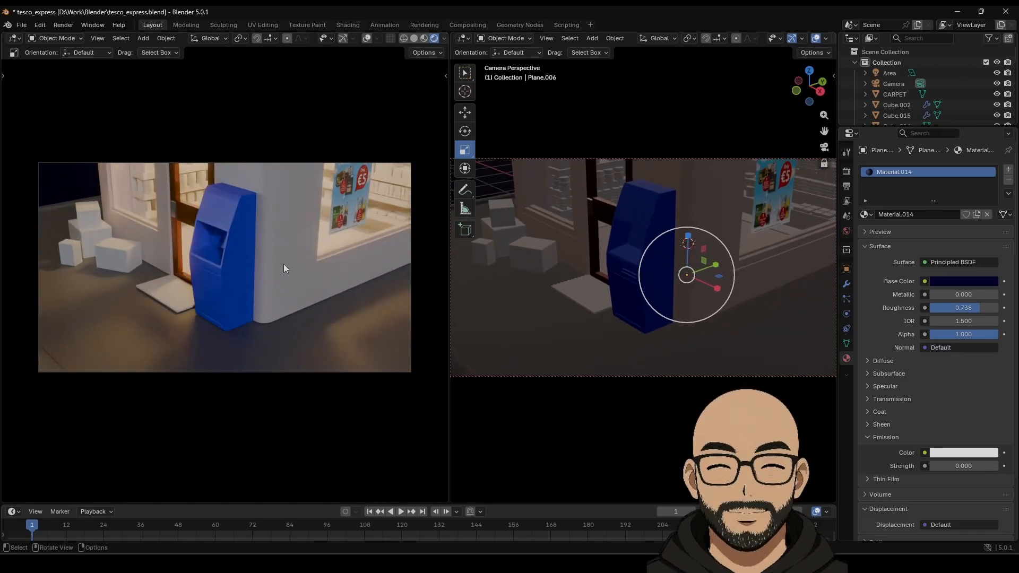
{"action": "key", "text": "Home"}
{"action": "middle_click_drag", "start_coordinate": [753, 303], "coordinate": [612, 321]}
Step: Give the doormat a new material with a darkened orange-brown base color, hue 0.050 and saturation 0.652, and lower it about 0.038 m
{"action": "left_click", "coordinate": [623, 328]}
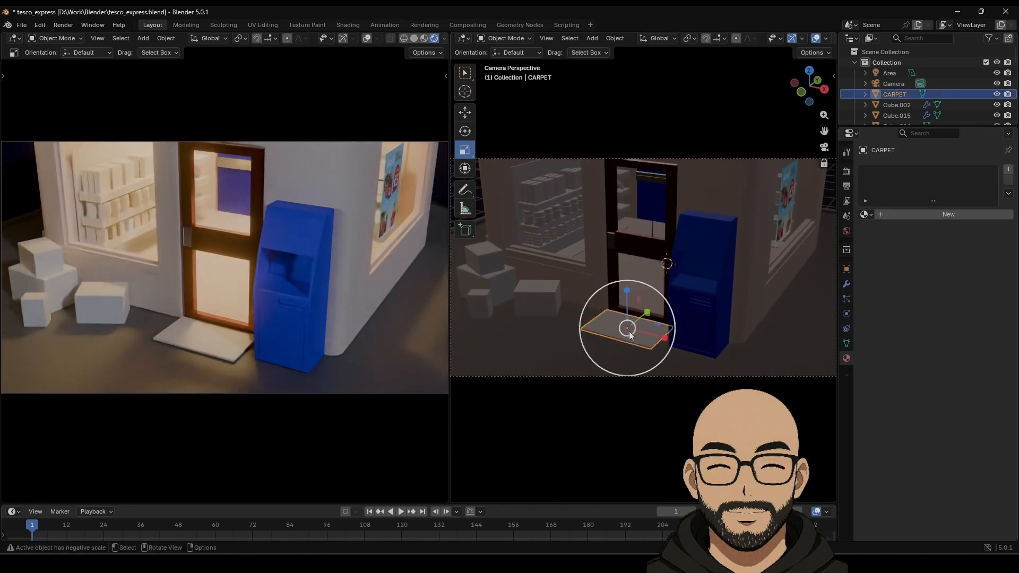
{"action": "left_click", "coordinate": [934, 213]}
{"action": "left_click", "coordinate": [958, 283]}
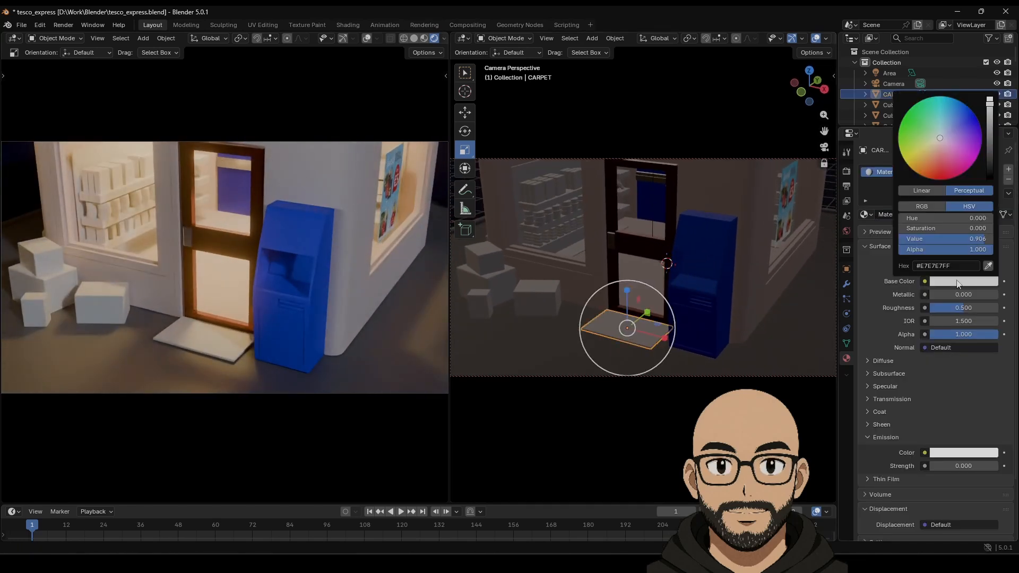
{"action": "left_click_drag", "start_coordinate": [935, 139], "coordinate": [930, 165]}
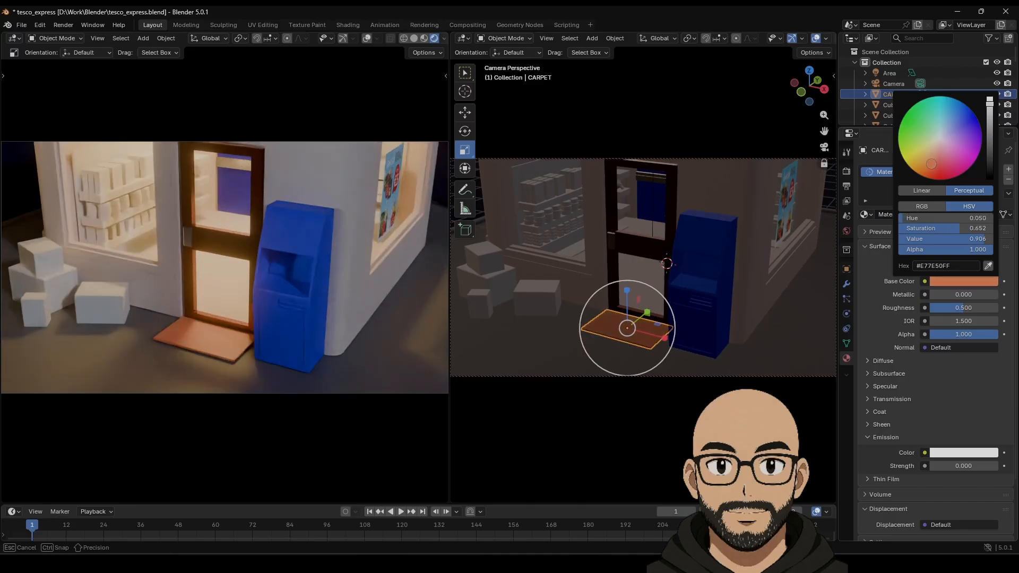
{"action": "left_click_drag", "start_coordinate": [957, 237], "coordinate": [934, 238]}
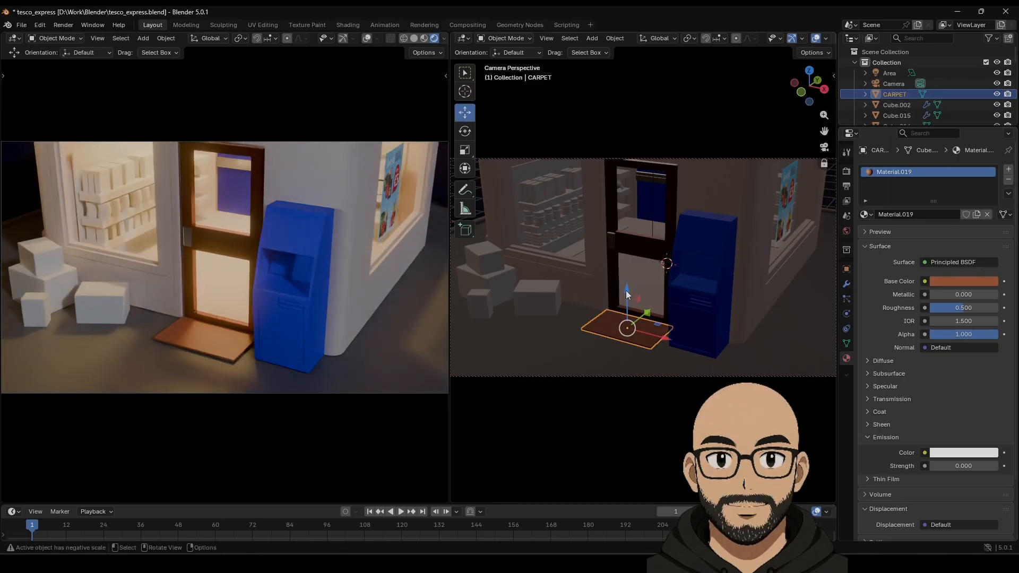
{"action": "left_click_drag", "start_coordinate": [625, 291], "coordinate": [627, 293]}
Step: Create a new material with a cardboard-like light orange base color on the single box beside the shop door
{"action": "middle_click_drag", "start_coordinate": [600, 289], "coordinate": [615, 302]}
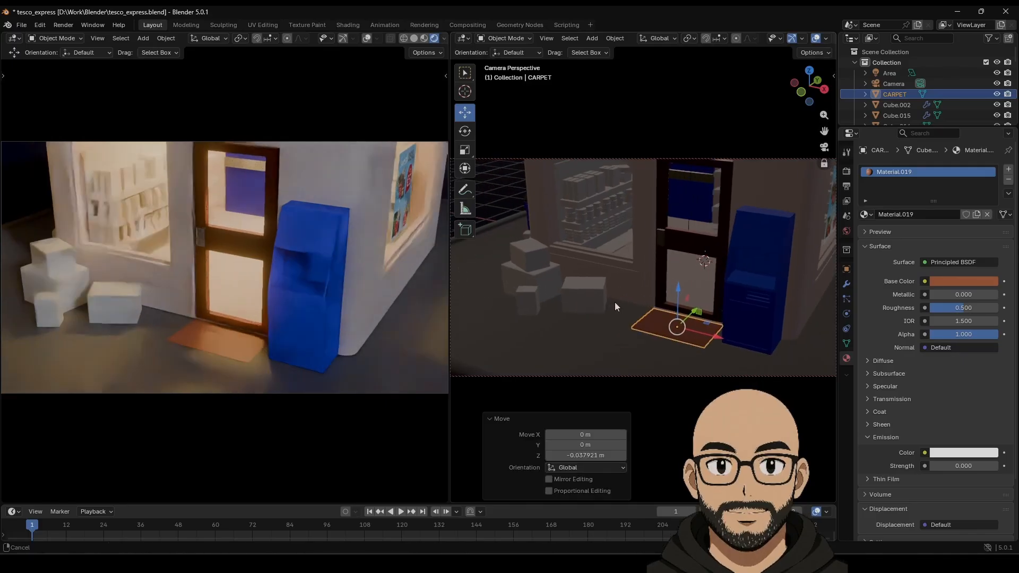
{"action": "left_click", "coordinate": [603, 305]}
{"action": "left_click", "coordinate": [928, 215]}
{"action": "left_click", "coordinate": [961, 281]}
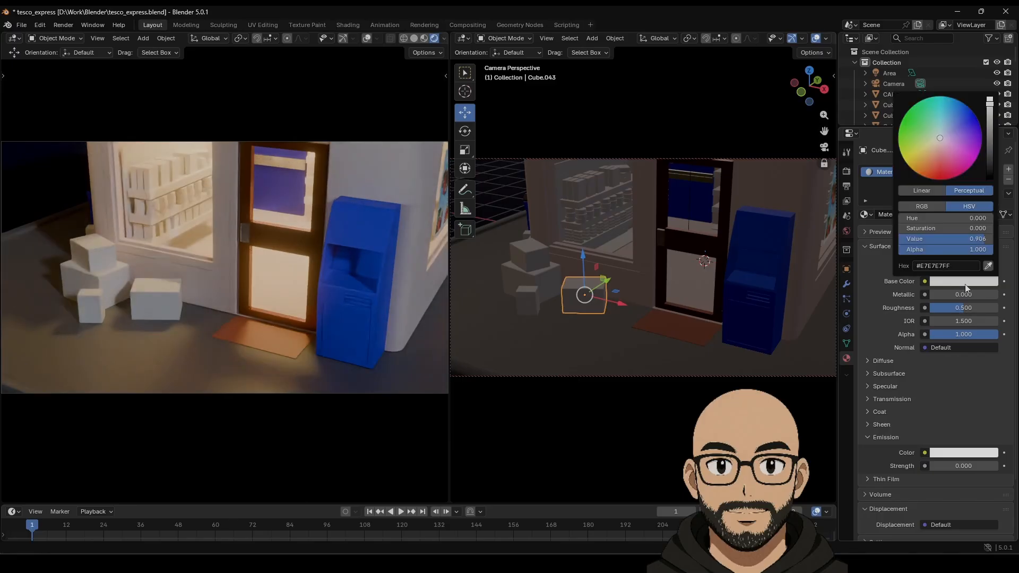
{"action": "left_click", "coordinate": [956, 282]}
{"action": "left_click_drag", "start_coordinate": [931, 158], "coordinate": [926, 159]}
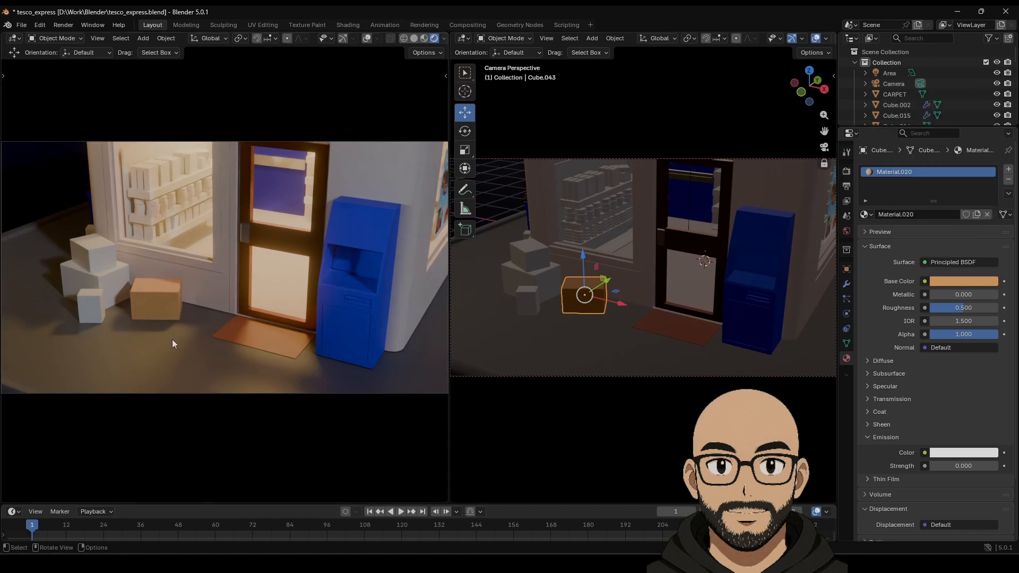
Step: Assign Material.020 to the three other boxes piled under the front shop window
{"action": "left_click", "coordinate": [123, 276]}
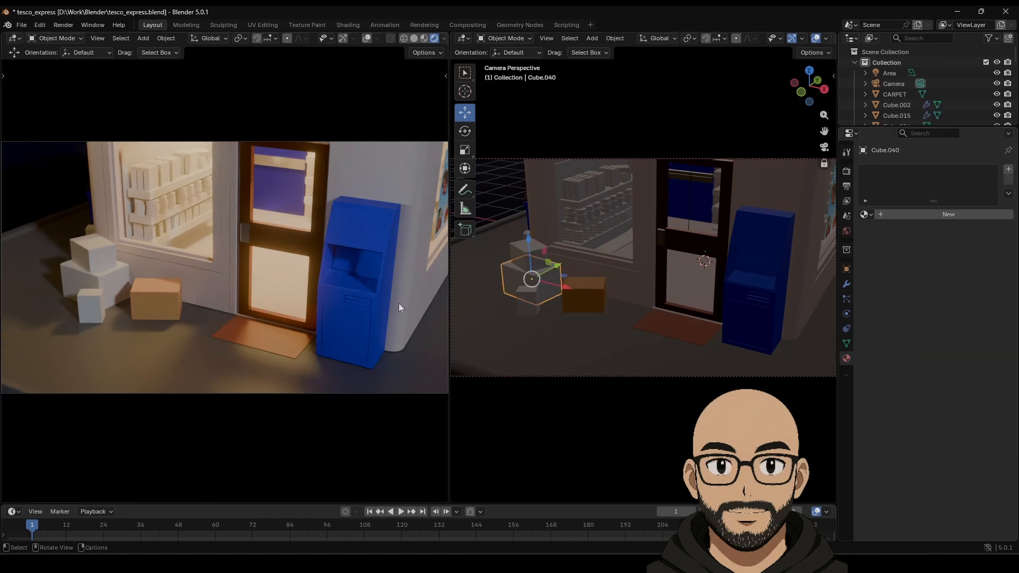
{"action": "left_click", "coordinate": [869, 214]}
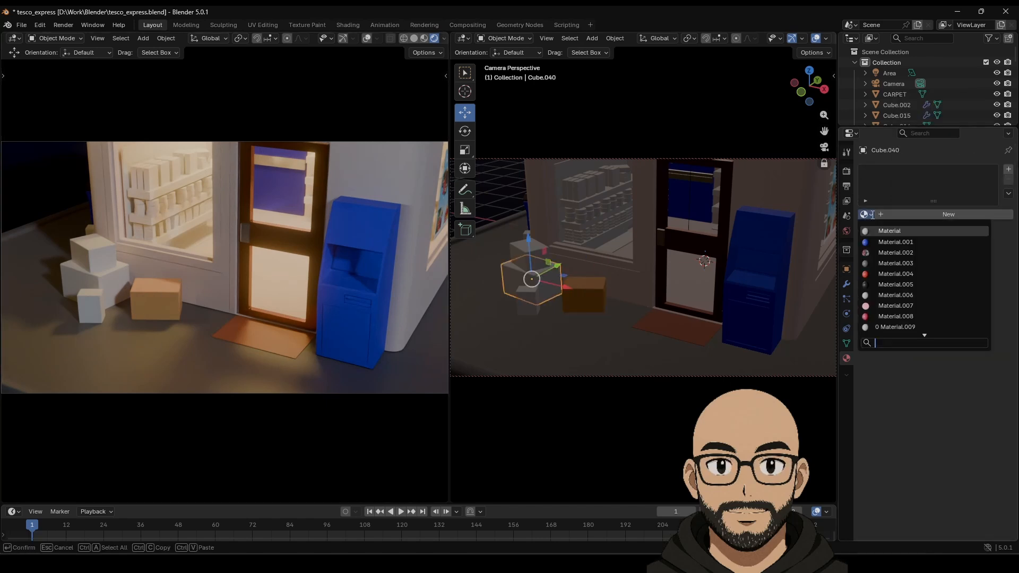
{"action": "left_click", "coordinate": [890, 265]}
{"action": "left_click", "coordinate": [100, 304]}
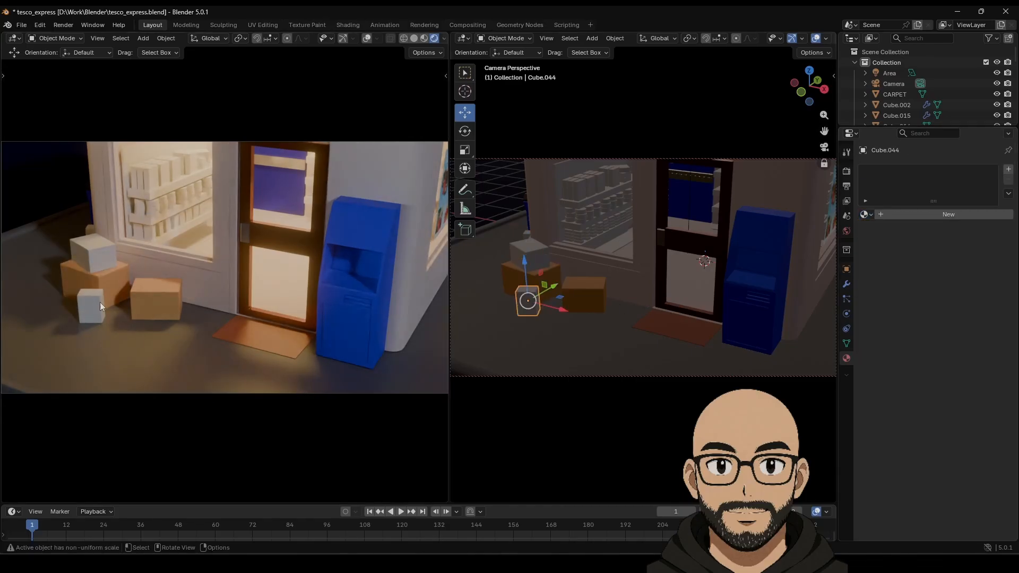
{"action": "left_click", "coordinate": [867, 214]}
{"action": "left_click", "coordinate": [912, 247]}
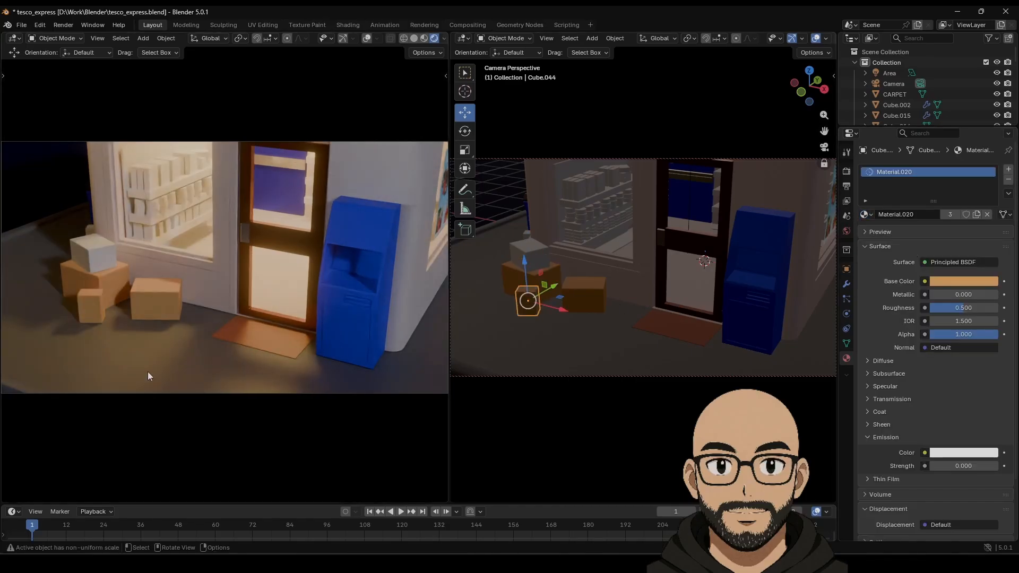
{"action": "left_click", "coordinate": [98, 255]}
{"action": "left_click", "coordinate": [871, 218]}
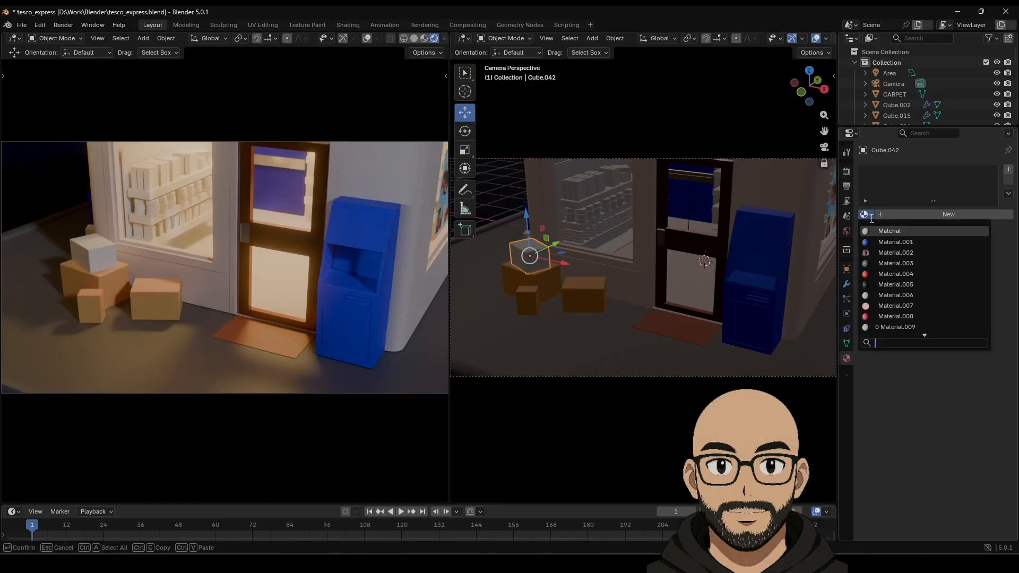
{"action": "type", "text": "20"}
{"action": "key", "text": "Return"}
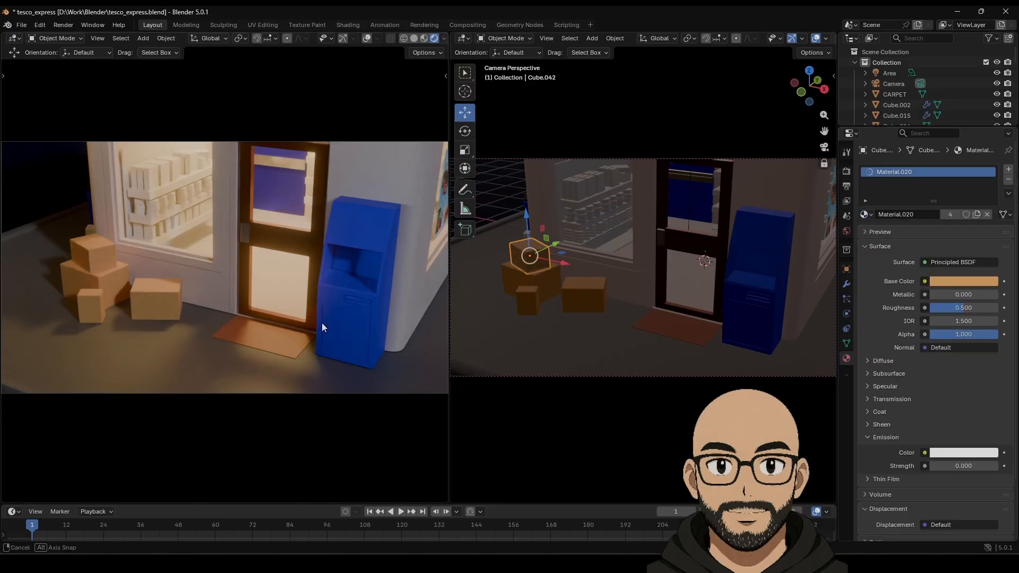
Step: Assign Material.020 to the three boxes standing against the dark wall around the corner from the post box
{"action": "middle_click_drag", "start_coordinate": [321, 323], "coordinate": [250, 329]}
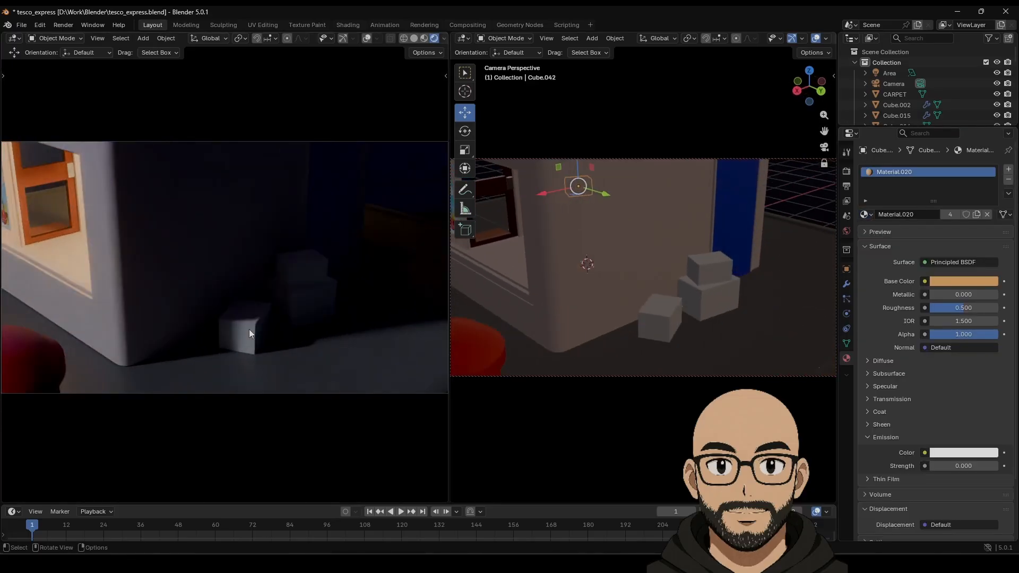
{"action": "left_click", "coordinate": [250, 330]}
{"action": "left_click", "coordinate": [866, 214]}
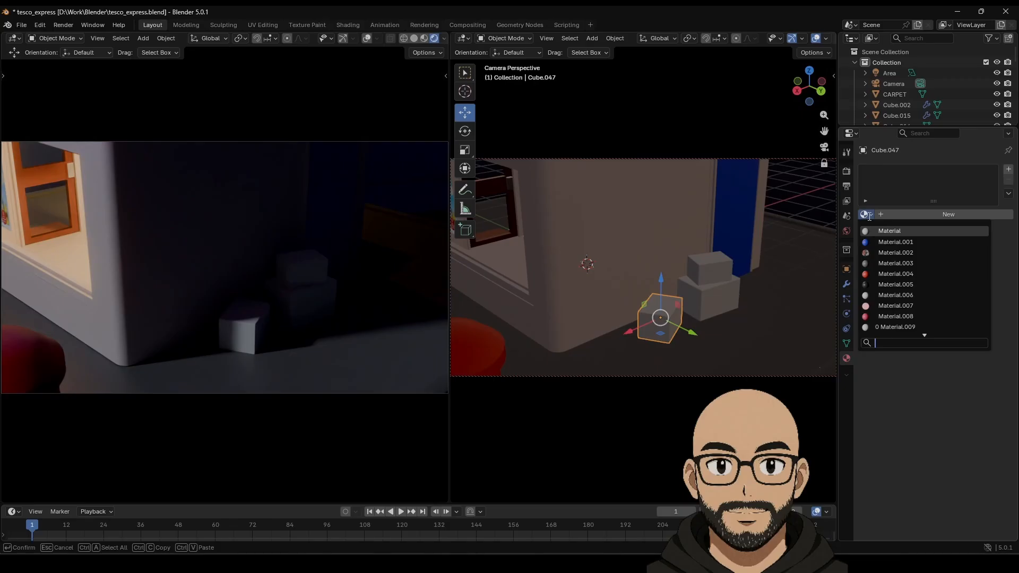
{"action": "key", "text": "Return"}
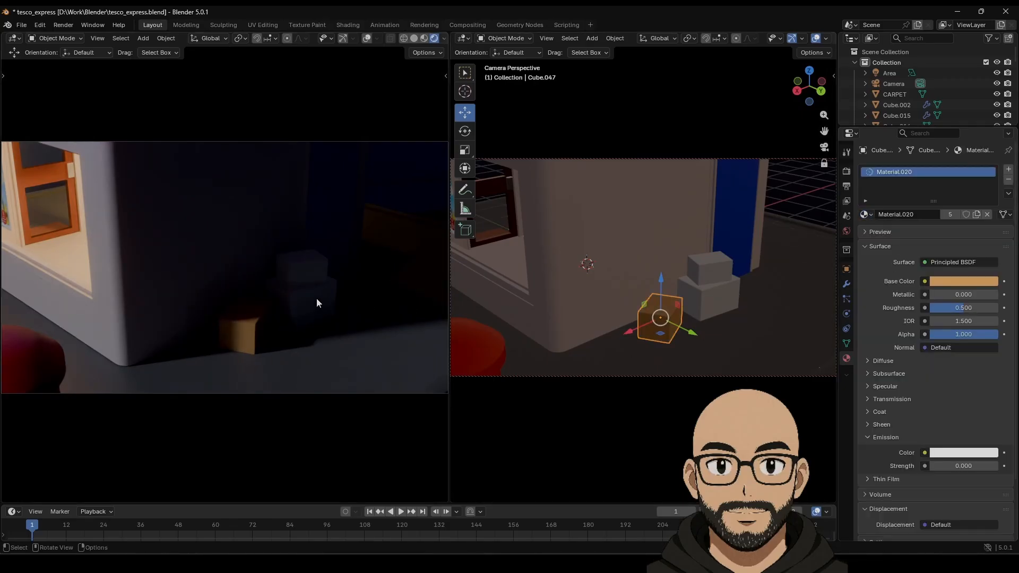
{"action": "left_click", "coordinate": [316, 303]}
{"action": "left_click", "coordinate": [866, 215]}
{"action": "type", "text": "20"}
{"action": "key", "text": "Return"}
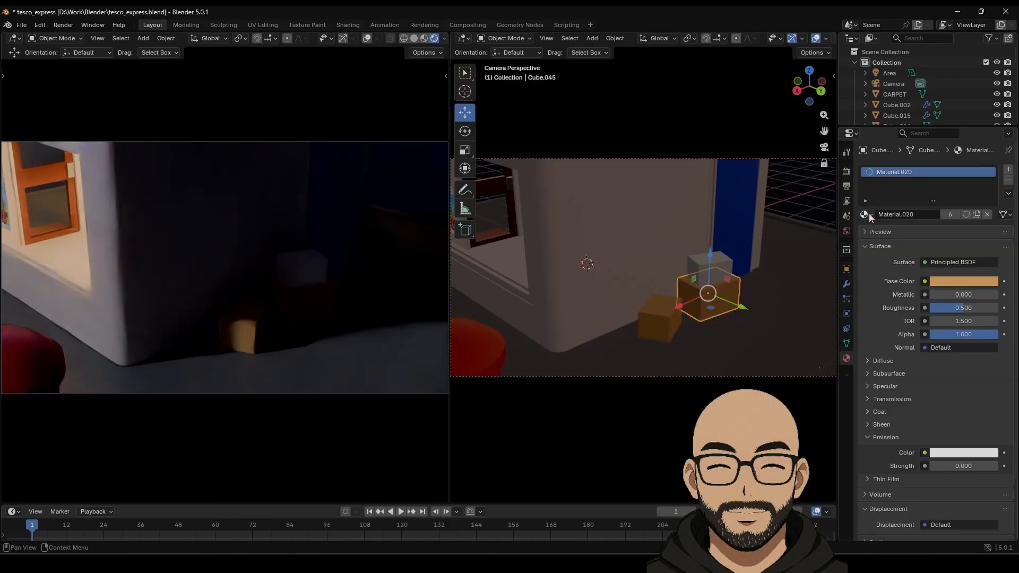
{"action": "left_click", "coordinate": [312, 272]}
{"action": "left_click", "coordinate": [866, 215]}
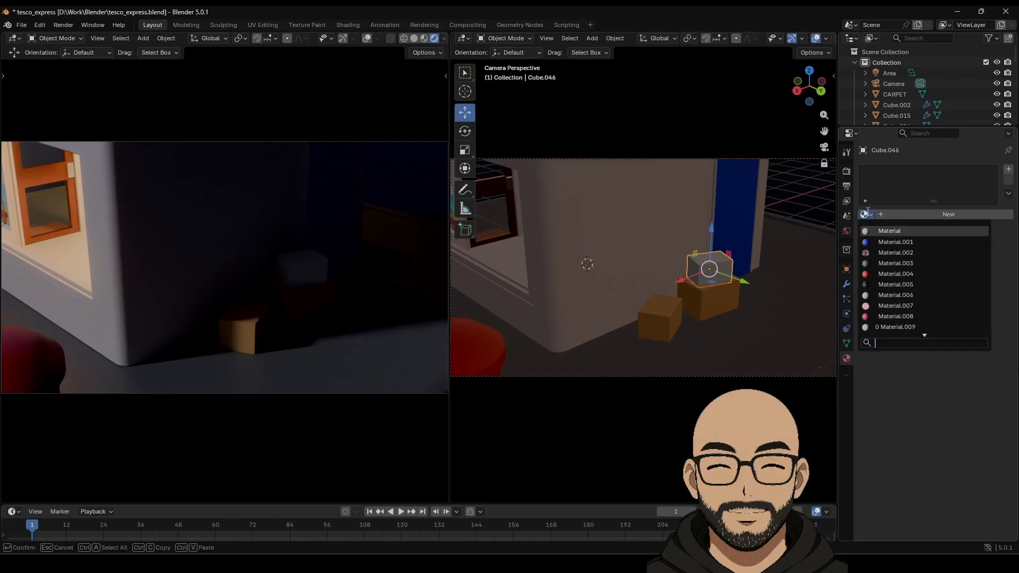
{"action": "type", "text": "20"}
{"action": "key", "text": "Return"}
Step: Assign Material.020 to the two boxes beside the dumpster, shifting the smaller one about -0.105 m along Y
{"action": "middle_click_drag", "start_coordinate": [222, 301], "coordinate": [262, 305]}
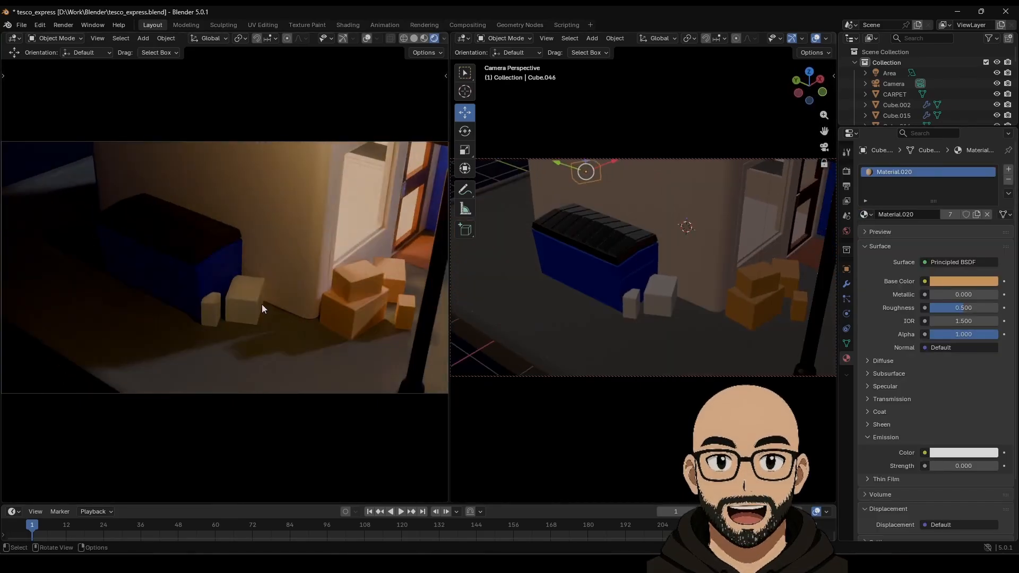
{"action": "left_click", "coordinate": [262, 309]}
{"action": "left_click", "coordinate": [867, 214]}
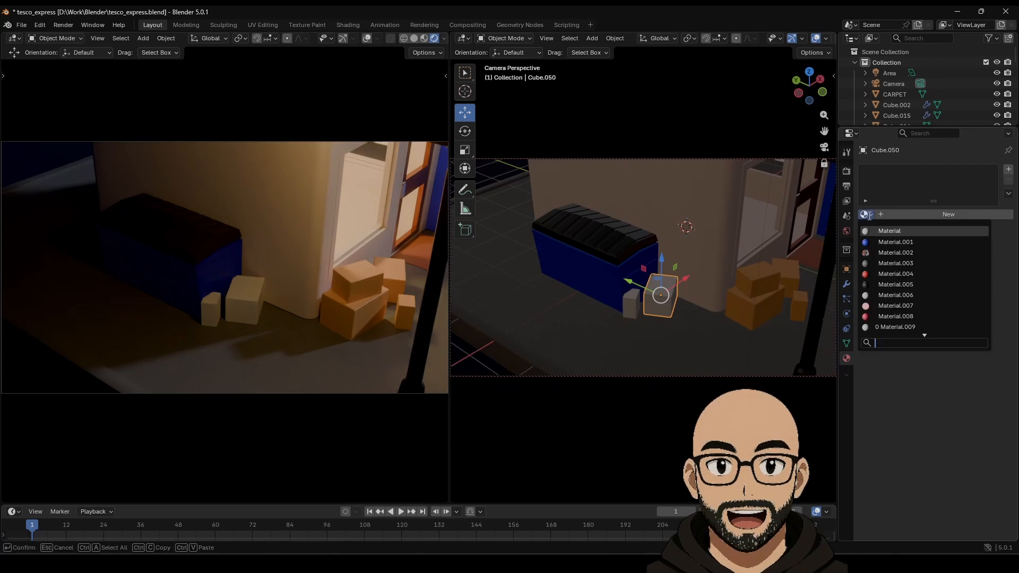
{"action": "scroll", "coordinate": [923, 330], "scroll_direction": "down", "scroll_amount": 11}
{"action": "left_click", "coordinate": [922, 328]}
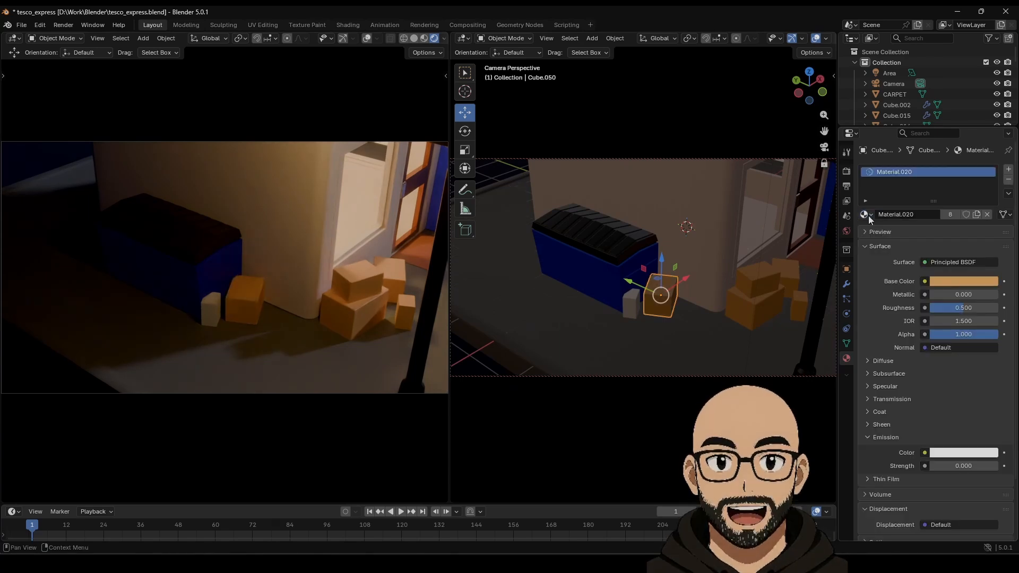
{"action": "left_click", "coordinate": [226, 305]}
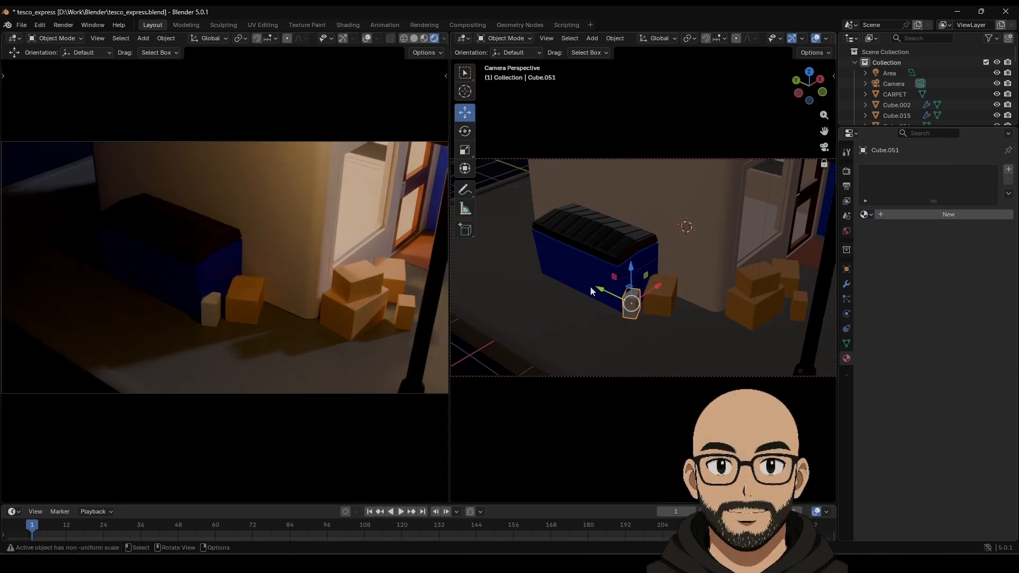
{"action": "left_click_drag", "start_coordinate": [592, 291], "coordinate": [598, 294]}
{"action": "left_click", "coordinate": [871, 214]}
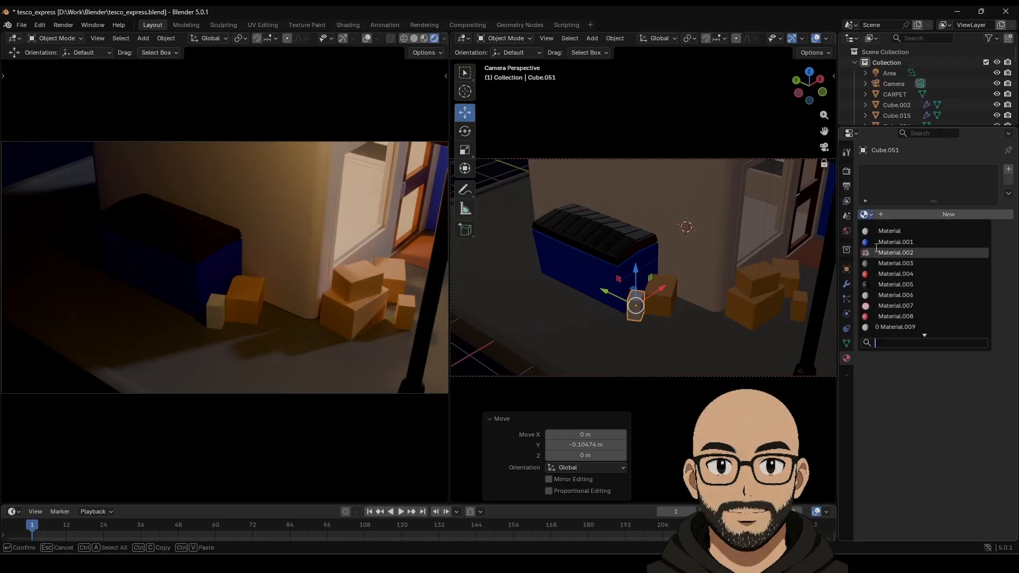
{"action": "scroll", "coordinate": [893, 320], "scroll_direction": "down", "scroll_amount": 4}
{"action": "left_click", "coordinate": [893, 320]}
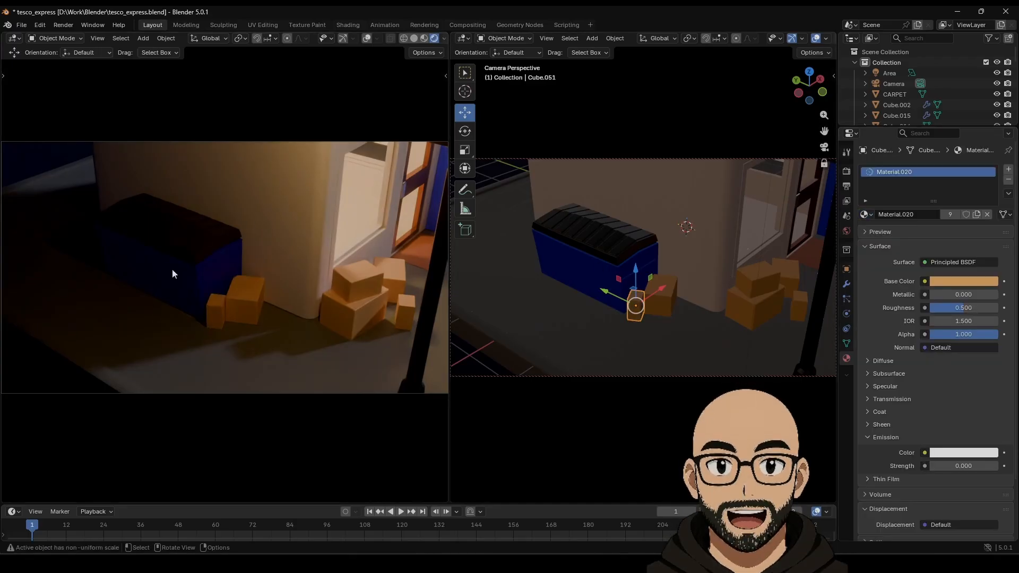
Step: Select the cash machine's screen face in Edit Mode and assign a new material in a second slot to it
{"action": "mouse_move", "coordinate": [270, 288]}
{"action": "middle_mouse_down"}
{"action": "mouse_move", "coordinate": [225, 276]}
{"action": "mouse_move", "coordinate": [314, 273]}
{"action": "mouse_move", "coordinate": [273, 294]}
{"action": "middle_mouse_up"}
{"action": "scroll", "coordinate": [273, 294], "scroll_direction": "up", "scroll_amount": 6}
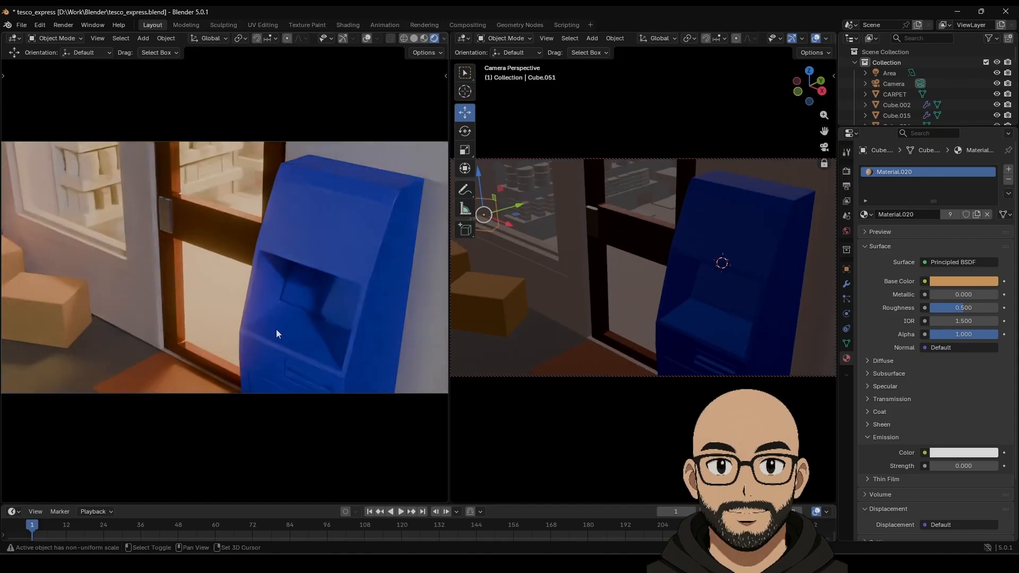
{"action": "middle_click_drag", "start_coordinate": [278, 331], "coordinate": [296, 307], "text": "shift"}
{"action": "middle_click_drag", "start_coordinate": [377, 291], "coordinate": [322, 286], "text": "shift"}
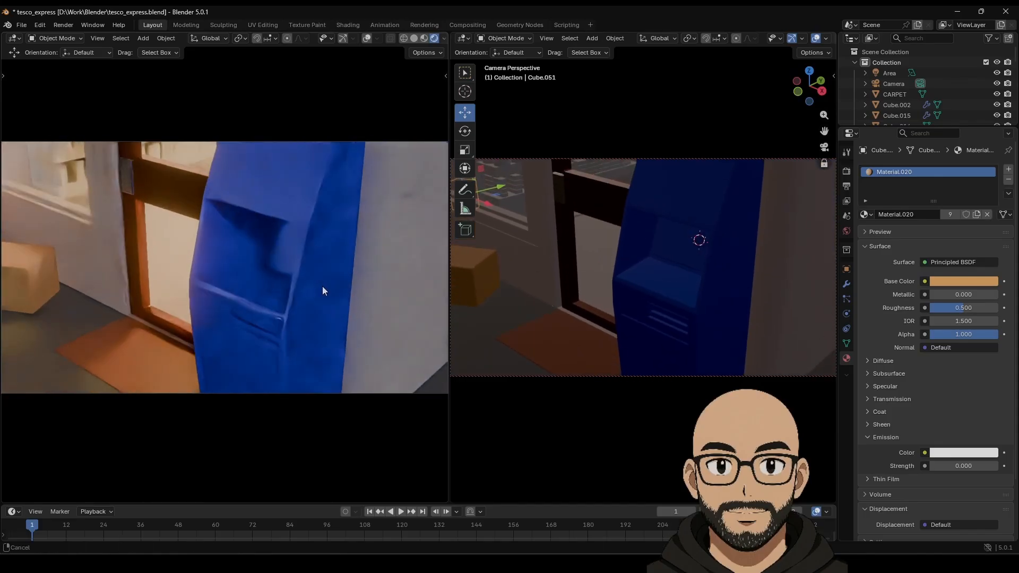
{"action": "left_click", "coordinate": [323, 286]}
{"action": "key", "text": "Tab"}
{"action": "left_click", "coordinate": [279, 247]}
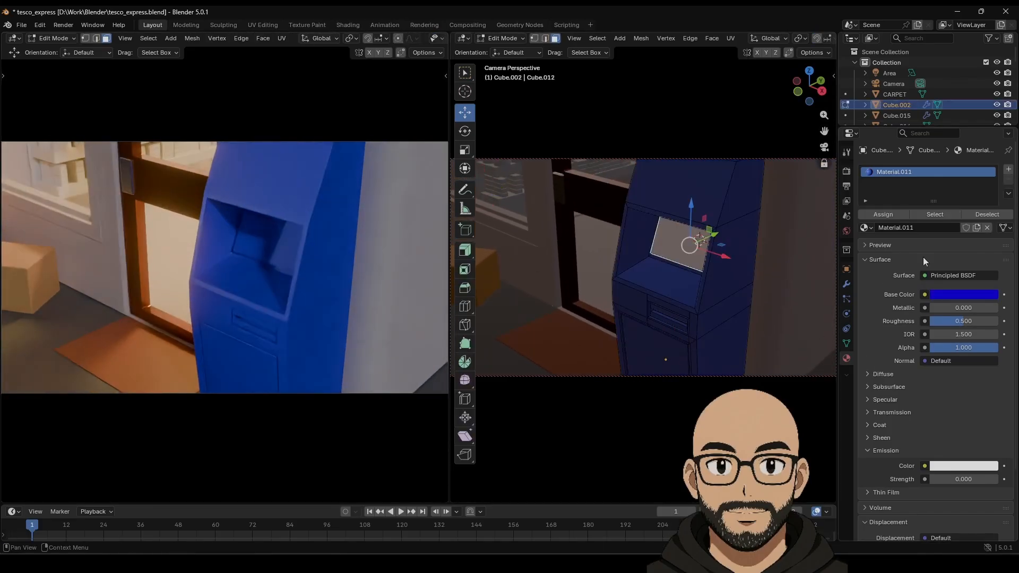
{"action": "left_click", "coordinate": [1009, 169]}
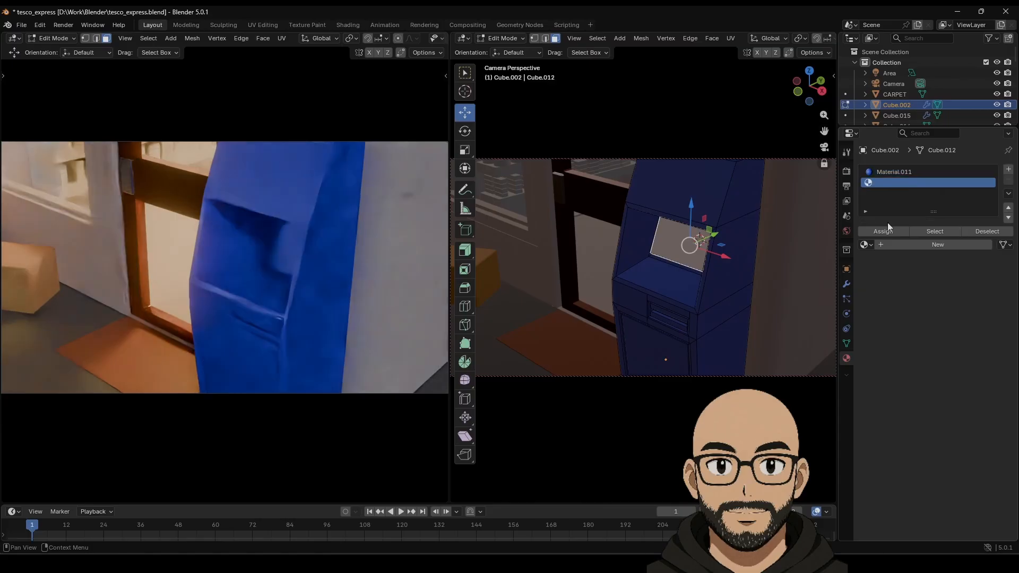
{"action": "left_click", "coordinate": [896, 231]}
{"action": "left_click", "coordinate": [908, 244]}
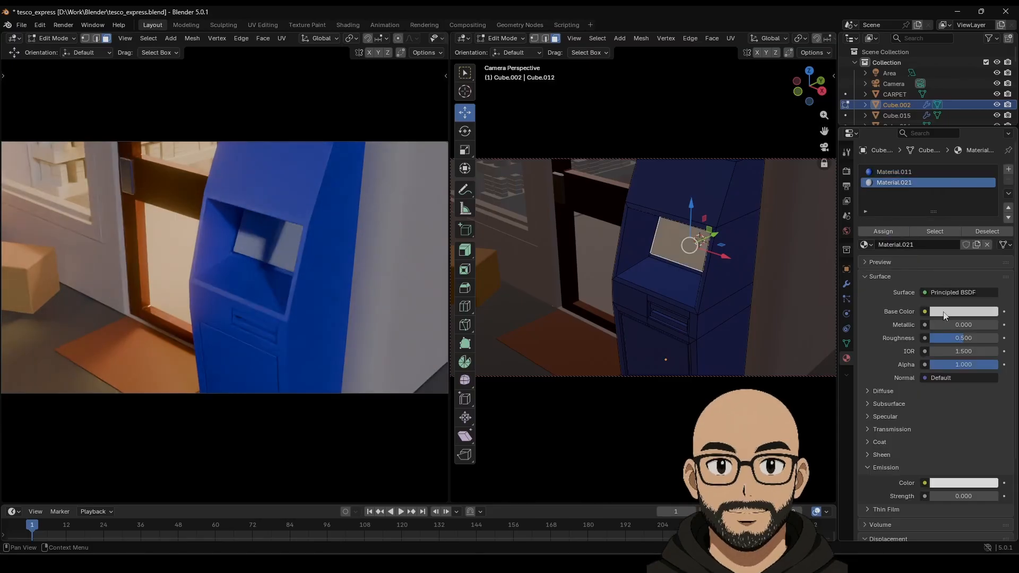
Step: Make the cash machine's screen glow with a green base colour, emission colour #00FFA6 and emission strength 3.800
{"action": "scroll", "coordinate": [897, 366], "scroll_direction": "down", "scroll_amount": 1}
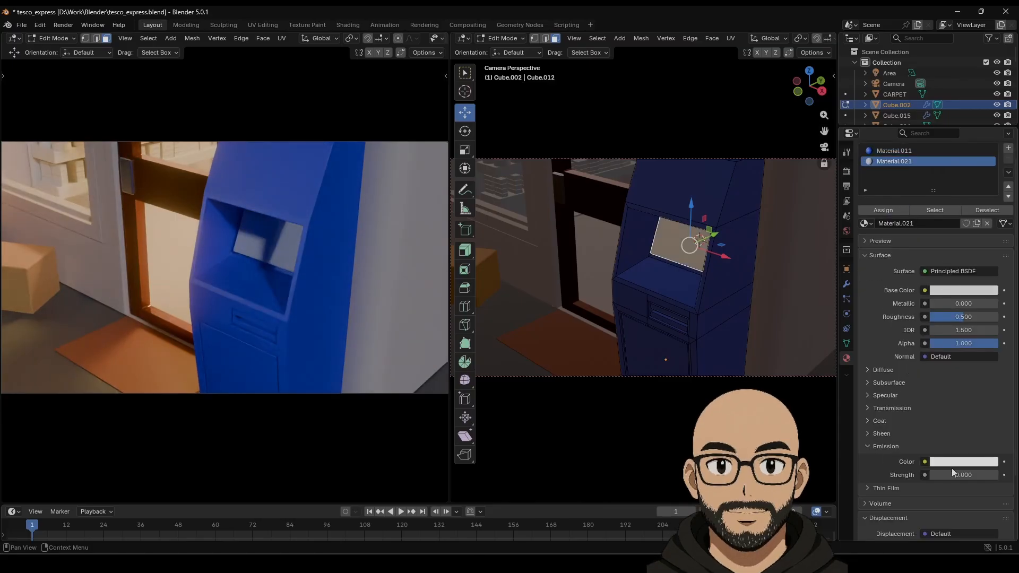
{"action": "left_click_drag", "start_coordinate": [954, 474], "coordinate": [988, 474]}
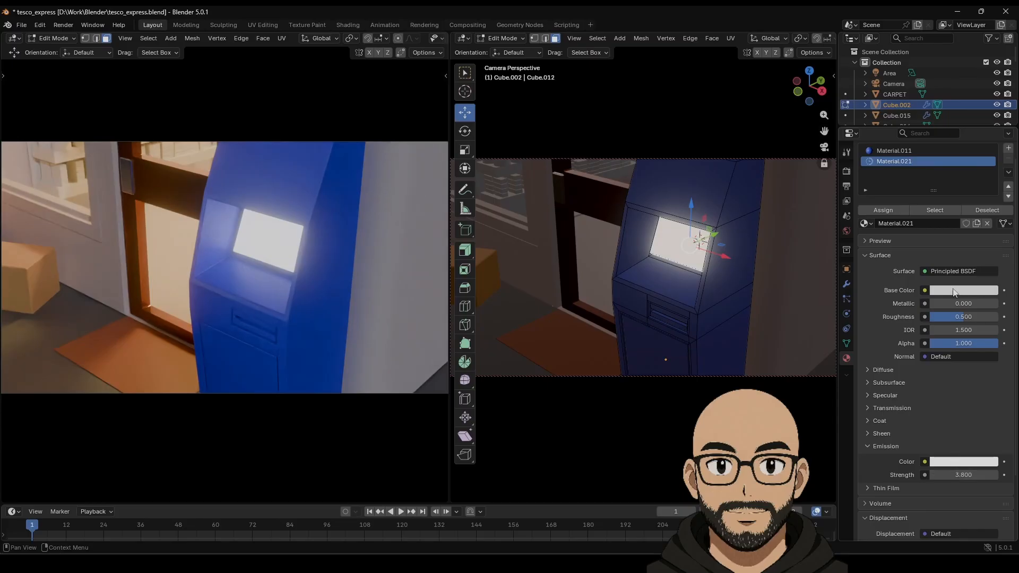
{"action": "left_click", "coordinate": [954, 291]}
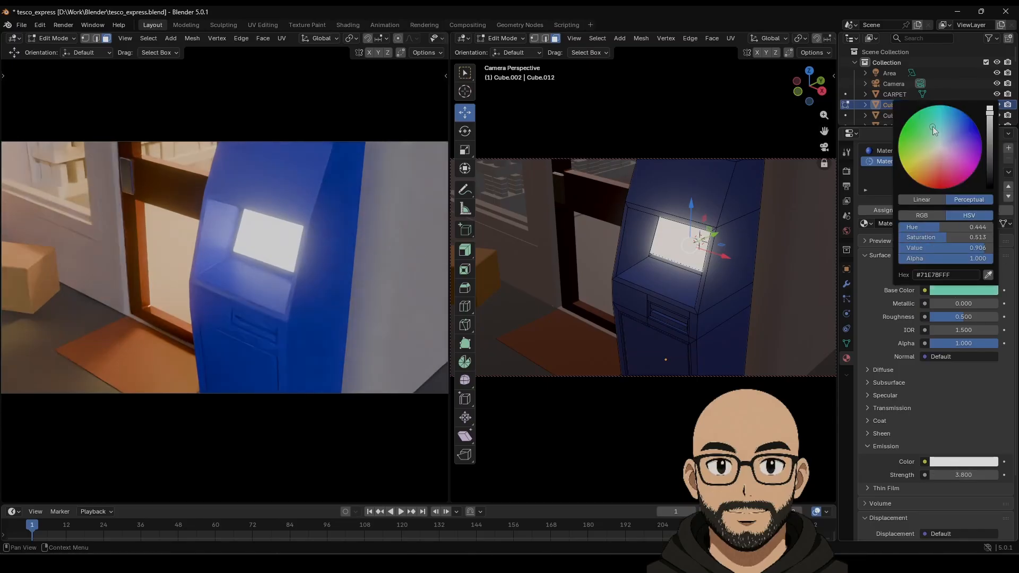
{"action": "left_click_drag", "start_coordinate": [933, 128], "coordinate": [925, 124]}
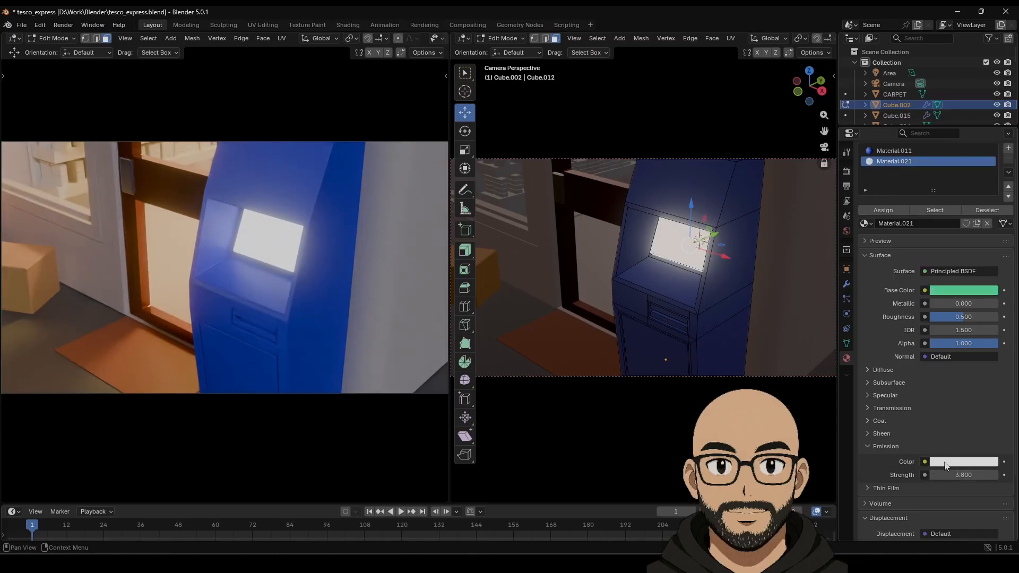
{"action": "left_click", "coordinate": [945, 466]}
{"action": "left_click_drag", "start_coordinate": [931, 329], "coordinate": [926, 283]}
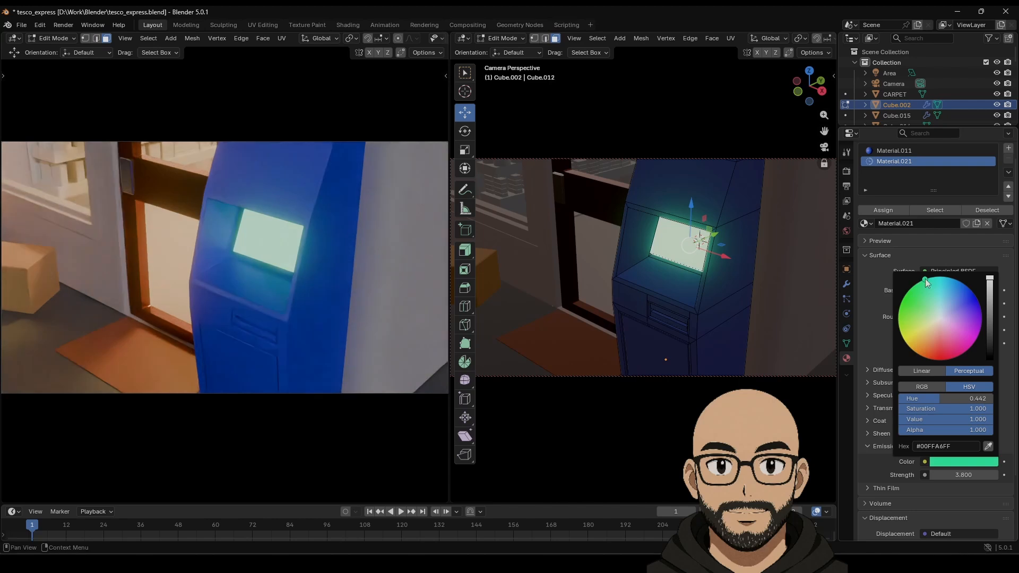
{"action": "key", "text": "Tab"}
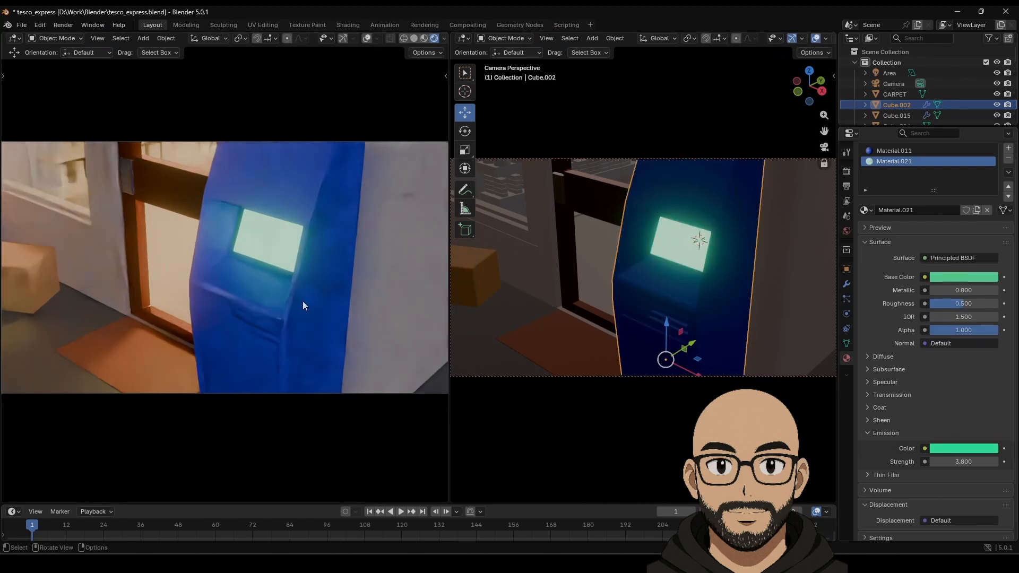
{"action": "scroll", "coordinate": [635, 304], "scroll_direction": "down", "scroll_amount": 6}
{"action": "scroll", "coordinate": [629, 302], "scroll_direction": "down", "scroll_amount": 8}
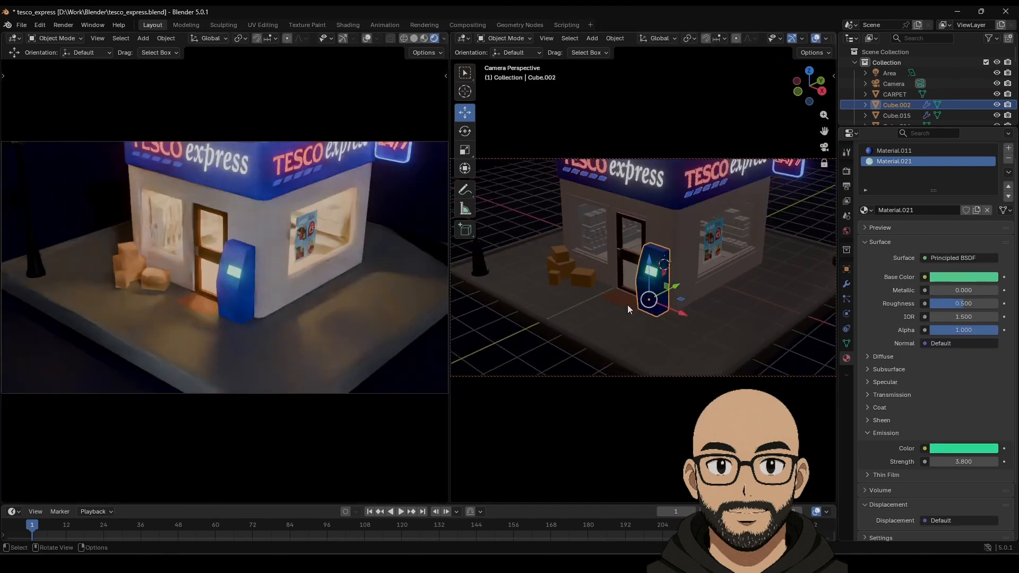
{"action": "scroll", "coordinate": [689, 323], "scroll_direction": "up", "scroll_amount": 5}
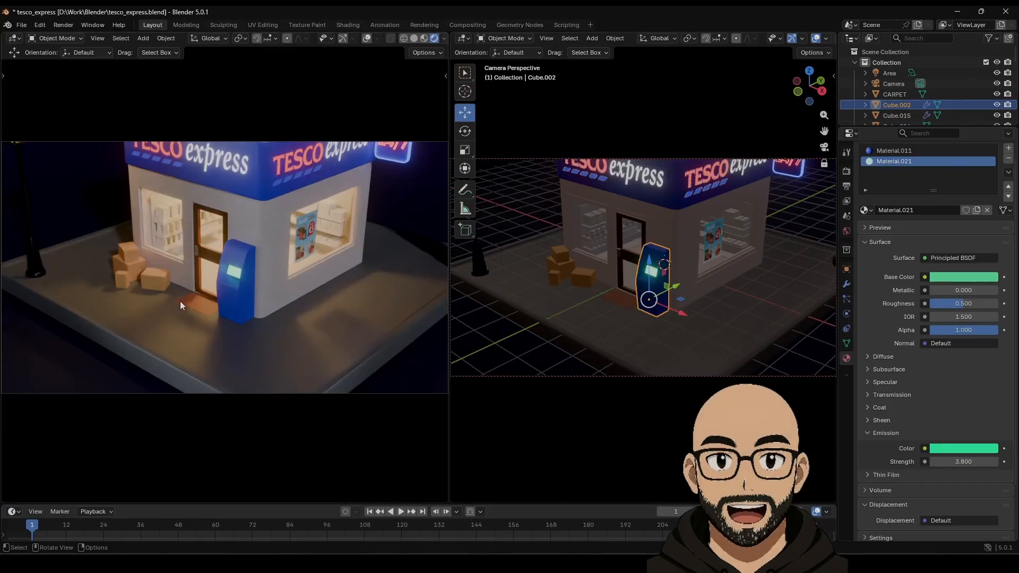
Step: Darken the blue base colour of Material.011 on the cash machine's body
{"action": "left_click", "coordinate": [902, 151]}
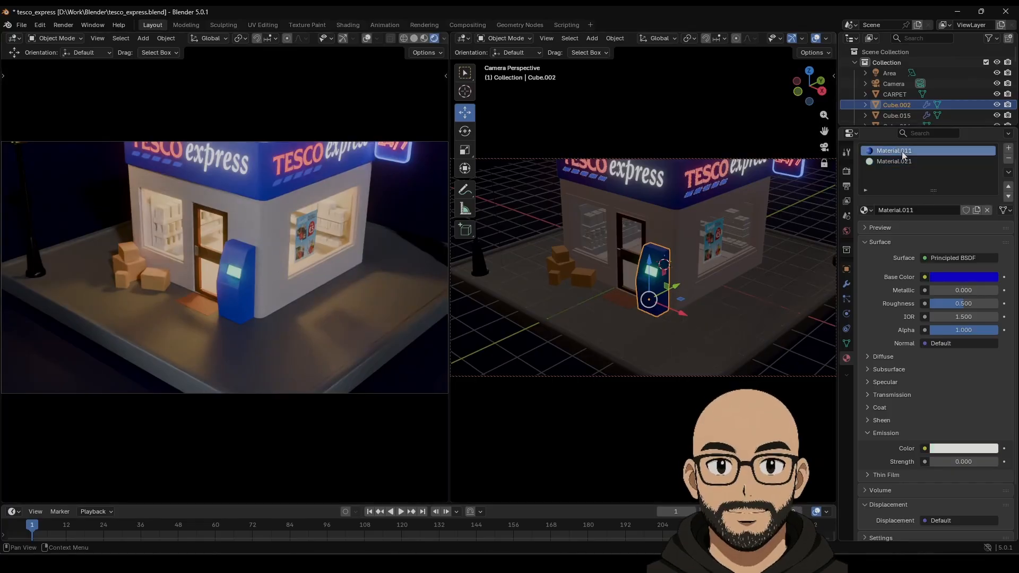
{"action": "left_click", "coordinate": [973, 277]}
{"action": "mouse_move", "coordinate": [990, 121]}
{"action": "left_mouse_down"}
{"action": "mouse_move", "coordinate": [990, 143]}
{"action": "mouse_move", "coordinate": [990, 97]}
{"action": "mouse_move", "coordinate": [991, 130]}
{"action": "mouse_move", "coordinate": [990, 113]}
{"action": "left_mouse_up"}
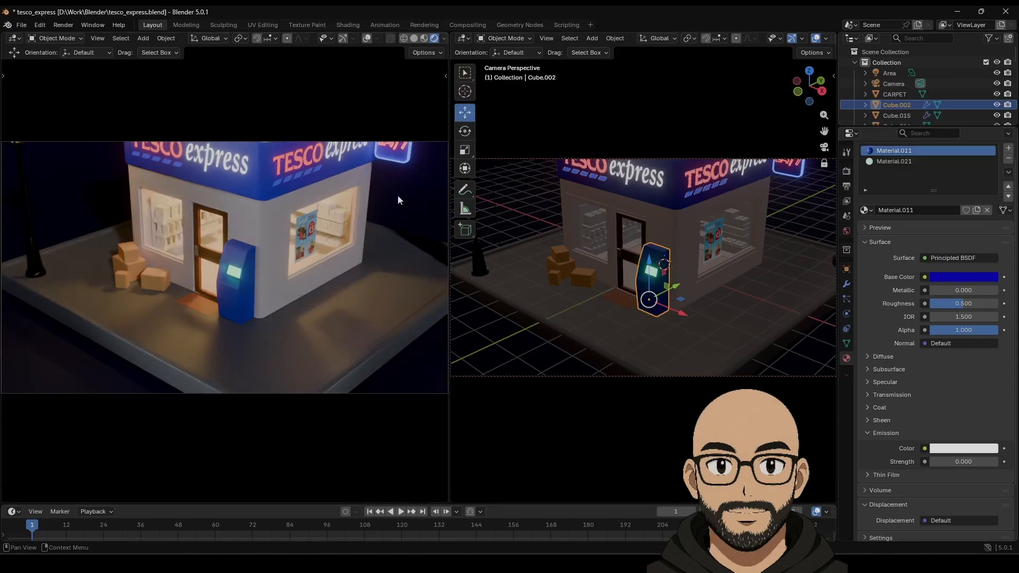
{"action": "scroll", "coordinate": [318, 284], "scroll_direction": "down", "scroll_amount": 4}
{"action": "scroll", "coordinate": [278, 302], "scroll_direction": "up", "scroll_amount": 3}
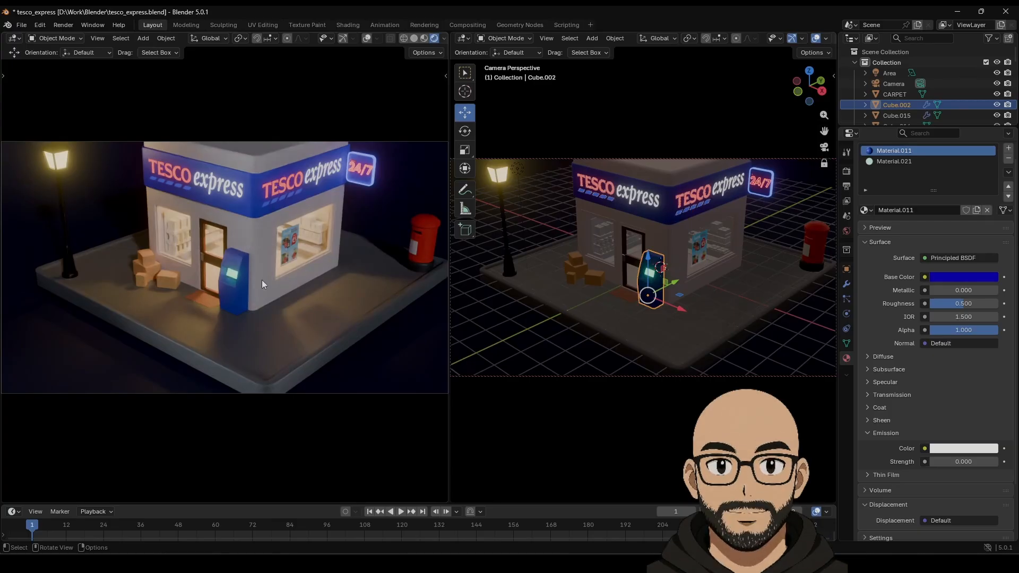
{"action": "middle_click_drag", "start_coordinate": [216, 266], "coordinate": [190, 277], "text": "shift"}
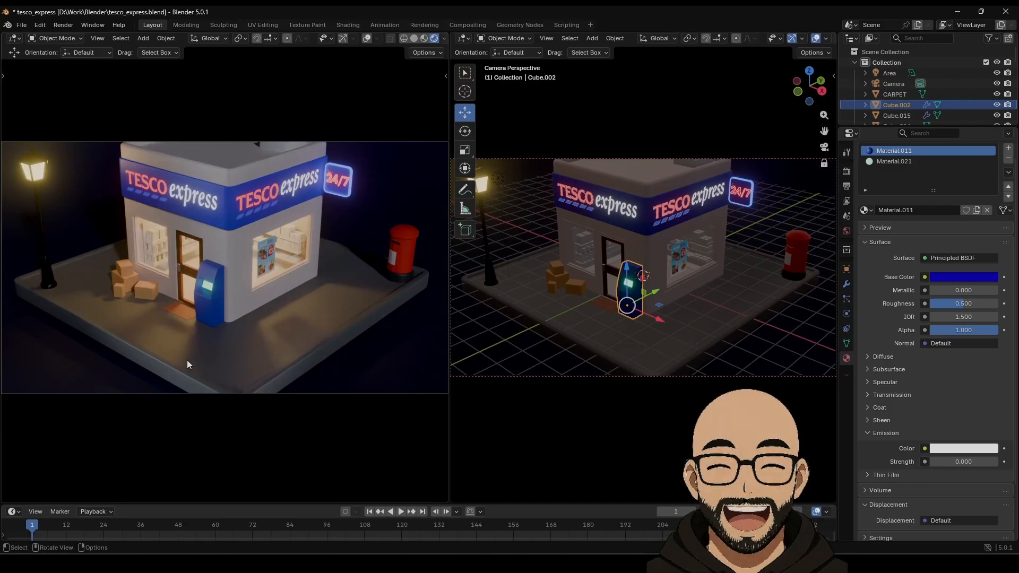
Step: Add a cube, flatten it along Z into a thin slab and move it about -4.46 m along Y onto the pavement
{"action": "left_click", "coordinate": [603, 267]}
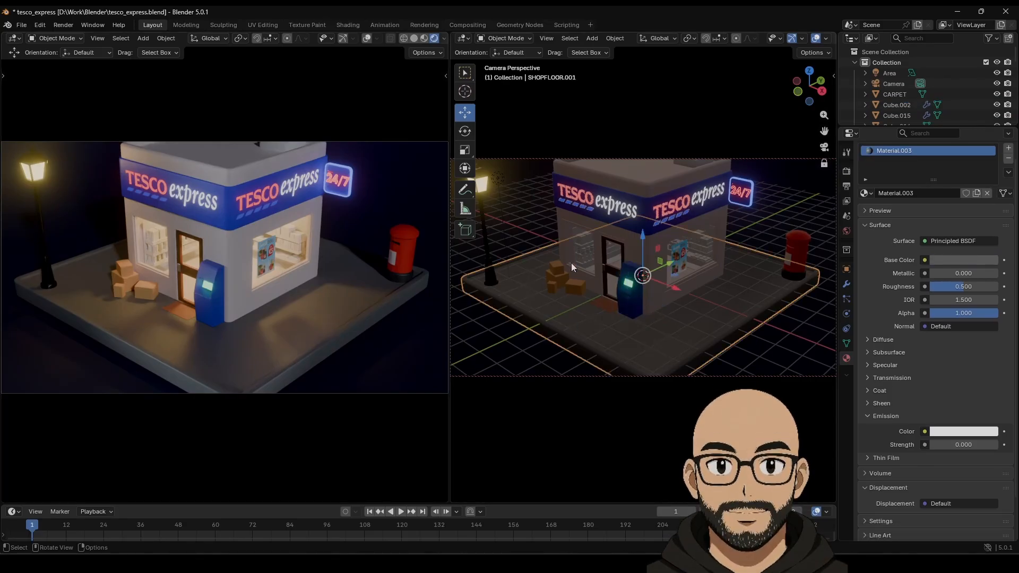
{"action": "middle_click_drag", "start_coordinate": [557, 316], "coordinate": [549, 325]}
{"action": "left_click", "coordinate": [594, 37]}
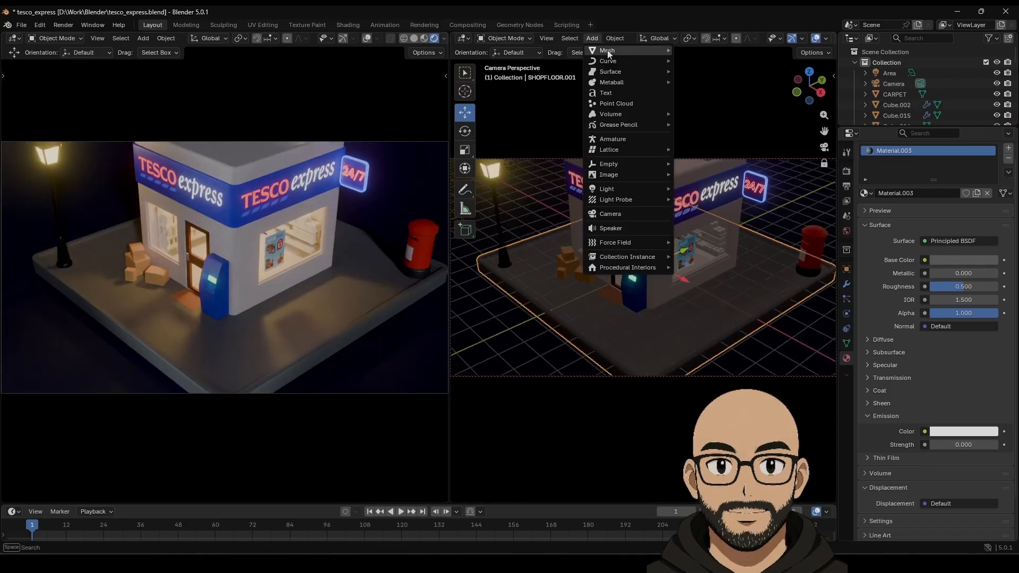
{"action": "mouse_move", "coordinate": [609, 53]}
{"action": "left_click", "coordinate": [711, 61]}
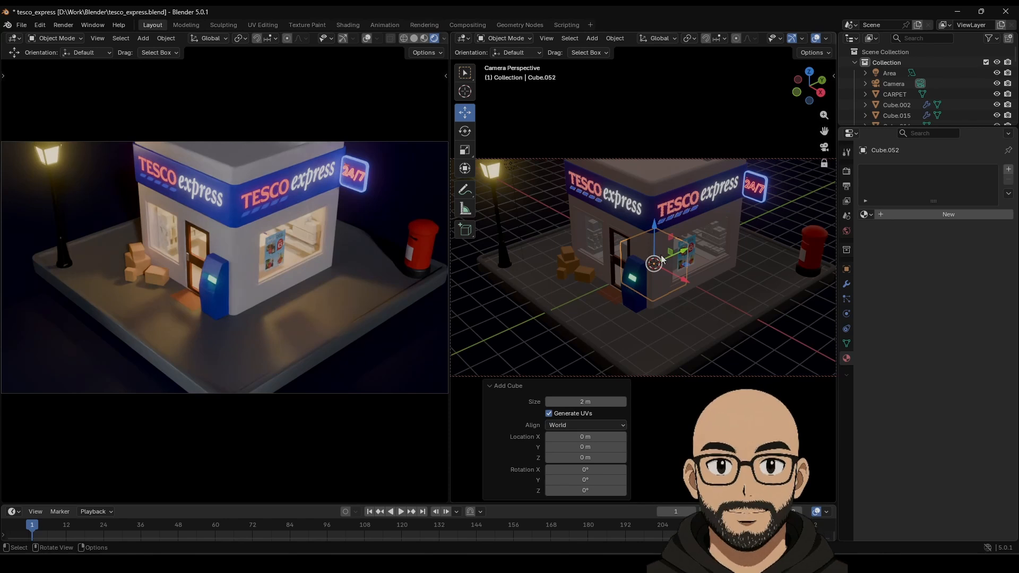
{"action": "left_click", "coordinate": [467, 150]}
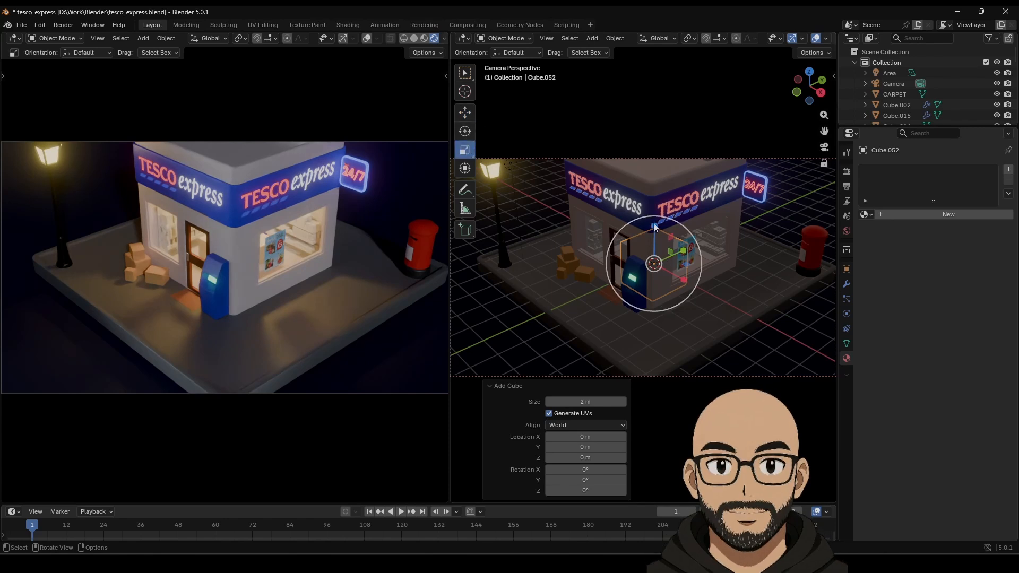
{"action": "left_click_drag", "start_coordinate": [655, 227], "coordinate": [657, 247]}
{"action": "left_click_drag", "start_coordinate": [689, 294], "coordinate": [597, 298]}
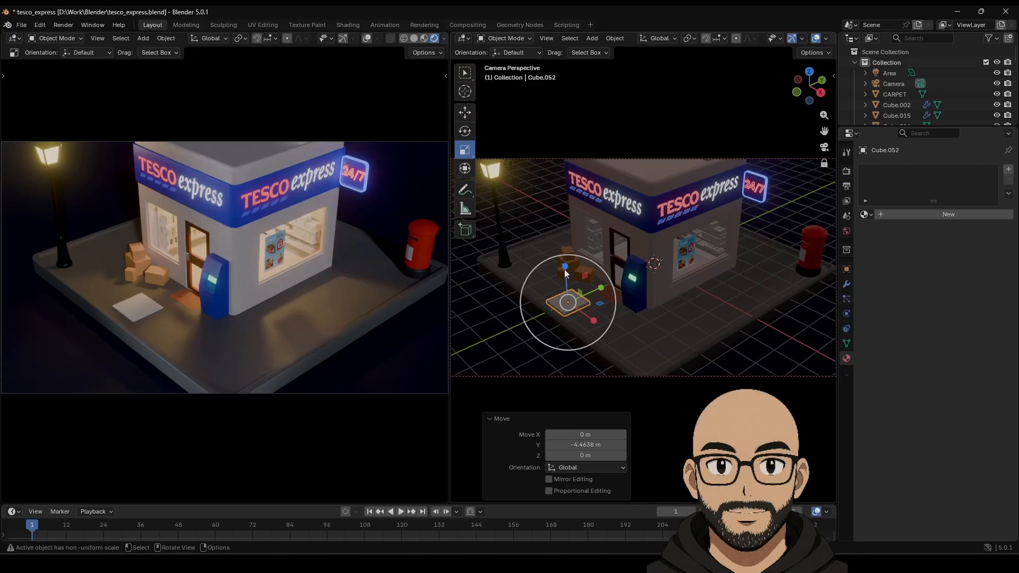
{"action": "left_click_drag", "start_coordinate": [565, 269], "coordinate": [568, 284]}
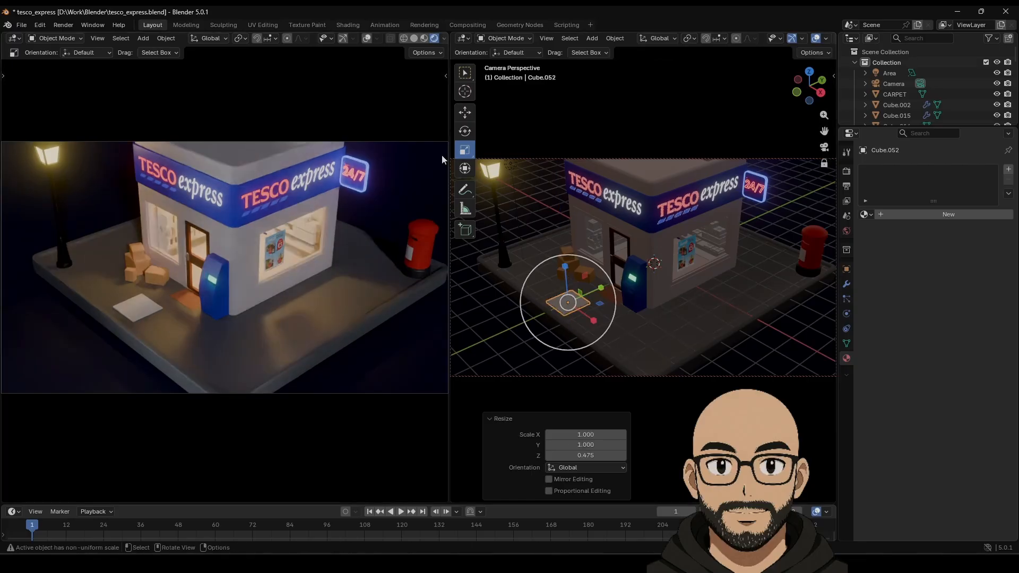
Step: Move the slab about -4.55 m along X to the foot of the lamp post and raise it about 0.007 m
{"action": "left_click", "coordinate": [465, 113]}
{"action": "left_click_drag", "start_coordinate": [597, 319], "coordinate": [525, 281]}
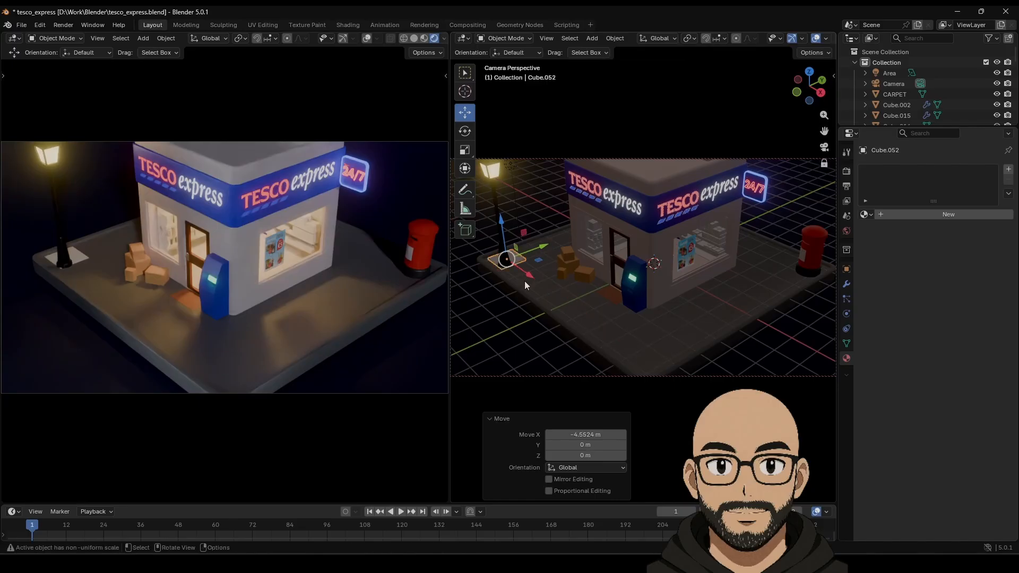
{"action": "left_click_drag", "start_coordinate": [500, 220], "coordinate": [500, 221]}
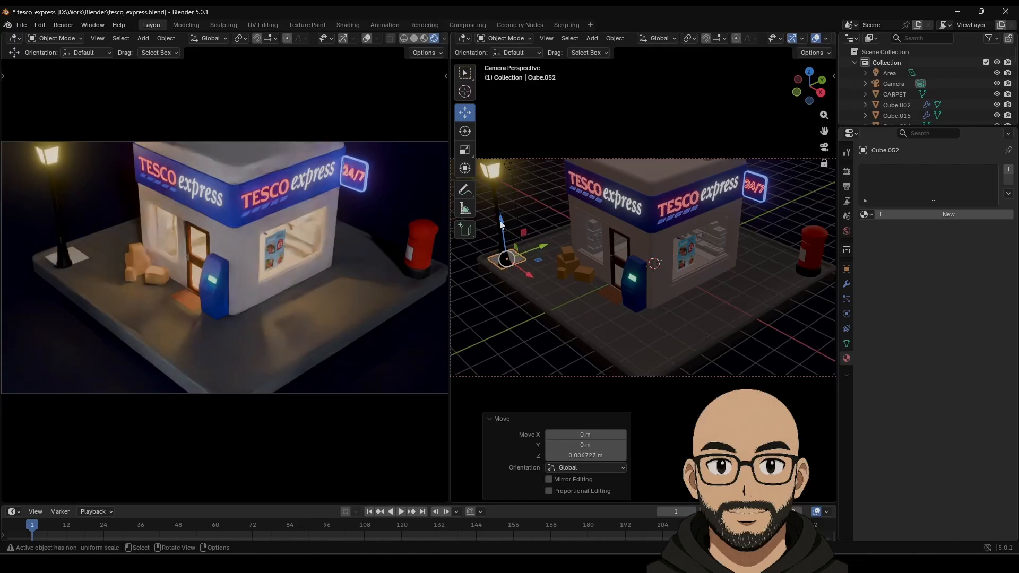
Step: Assign Material.003 to the slab and shift it about -0.118 m along Y towards the pavement edge
{"action": "left_click", "coordinate": [865, 214]}
{"action": "left_click", "coordinate": [903, 264]}
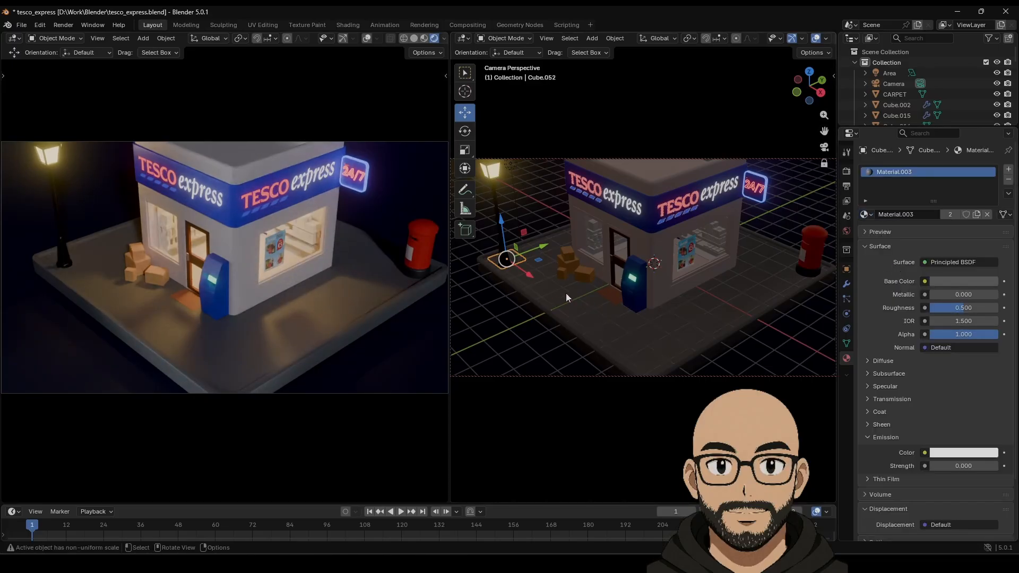
{"action": "key", "text": "KP_Decimal"}
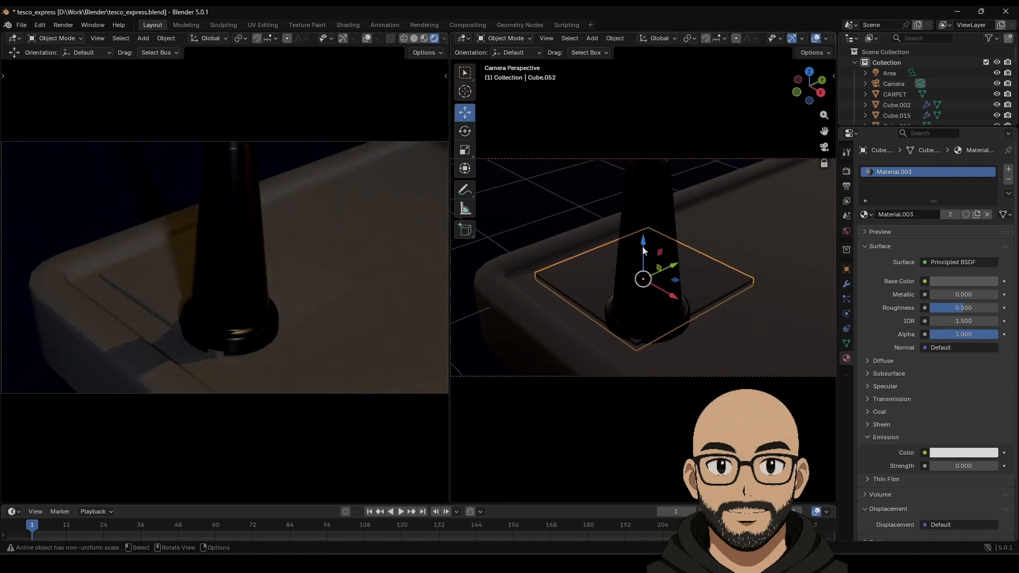
{"action": "left_click_drag", "start_coordinate": [643, 250], "coordinate": [660, 273]}
{"action": "scroll", "coordinate": [636, 307], "scroll_direction": "down", "scroll_amount": 4}
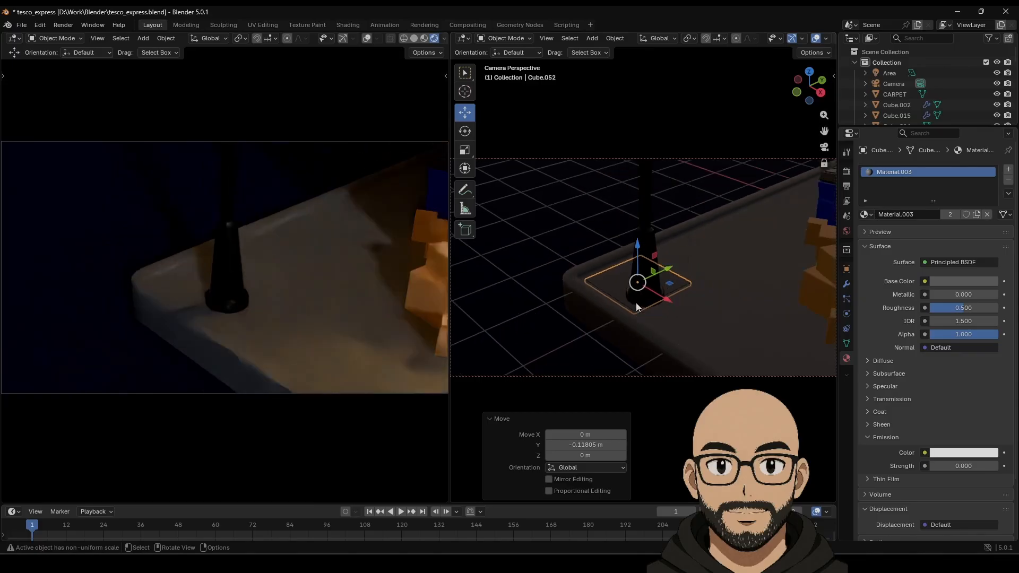
{"action": "scroll", "coordinate": [603, 296], "scroll_direction": "down", "scroll_amount": 8}
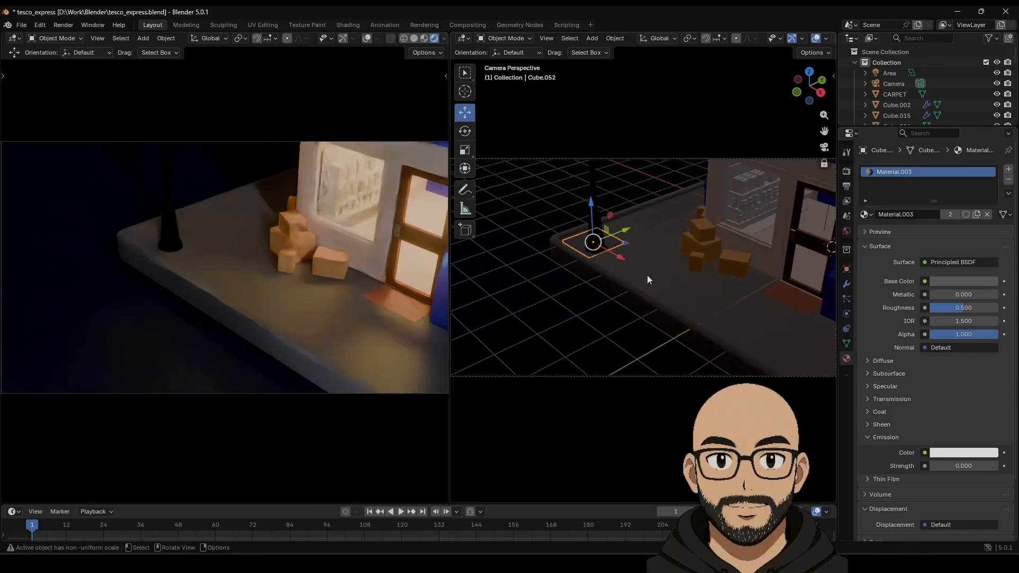
Step: Add a Bevel modifier and an Array modifier to the paving slab
{"action": "middle_click_drag", "start_coordinate": [653, 286], "coordinate": [662, 293]}
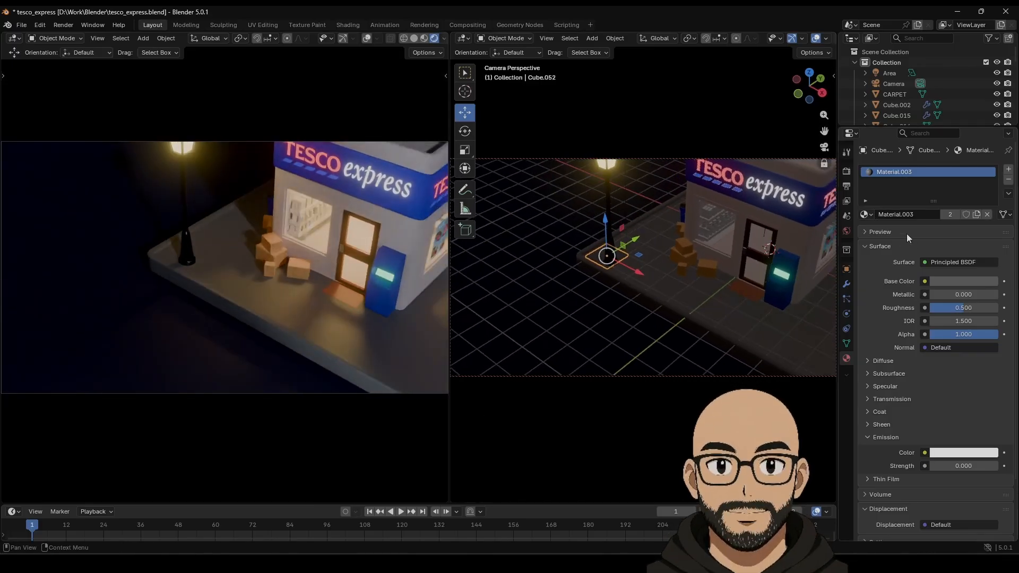
{"action": "left_click", "coordinate": [846, 283]}
{"action": "left_click", "coordinate": [947, 171]}
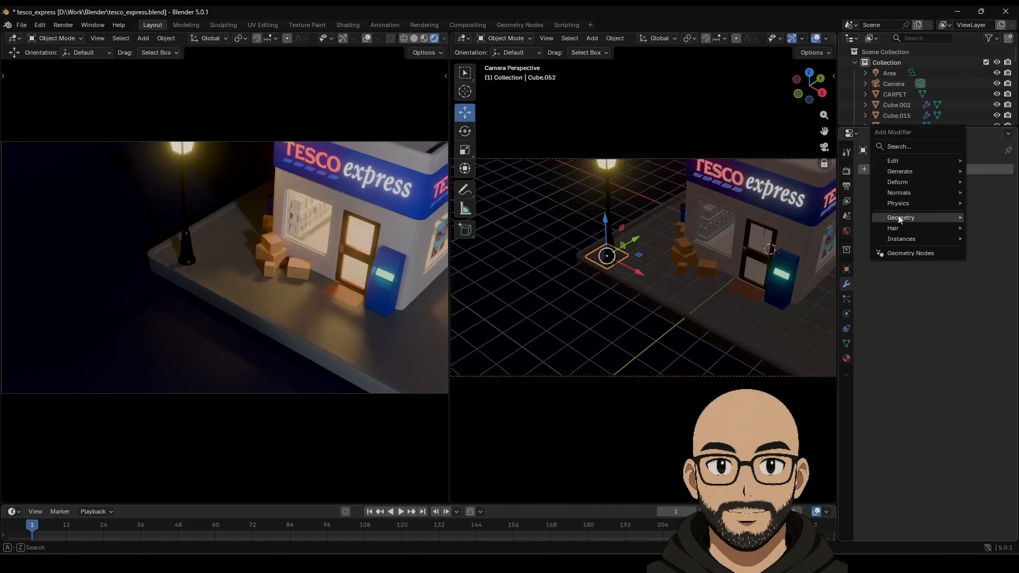
{"action": "mouse_move", "coordinate": [901, 173]}
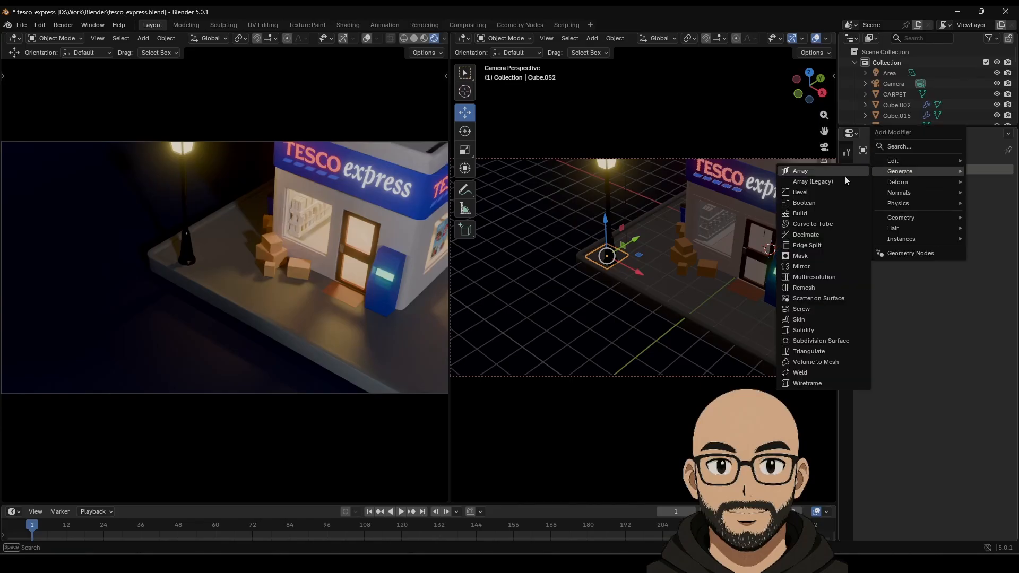
{"action": "left_click", "coordinate": [822, 192]}
{"action": "left_click", "coordinate": [919, 170]}
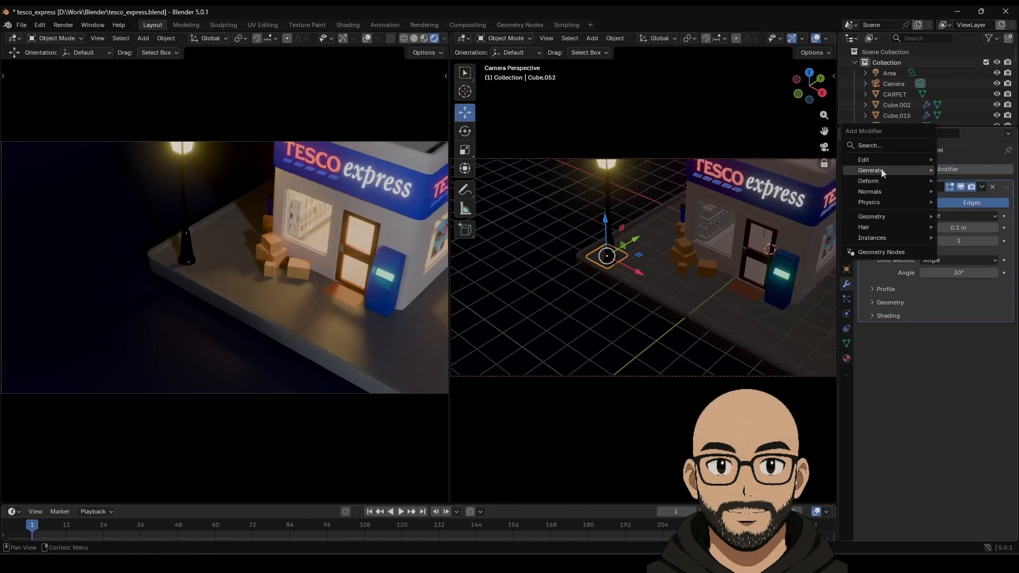
{"action": "mouse_move", "coordinate": [882, 173]}
{"action": "left_click", "coordinate": [812, 170]}
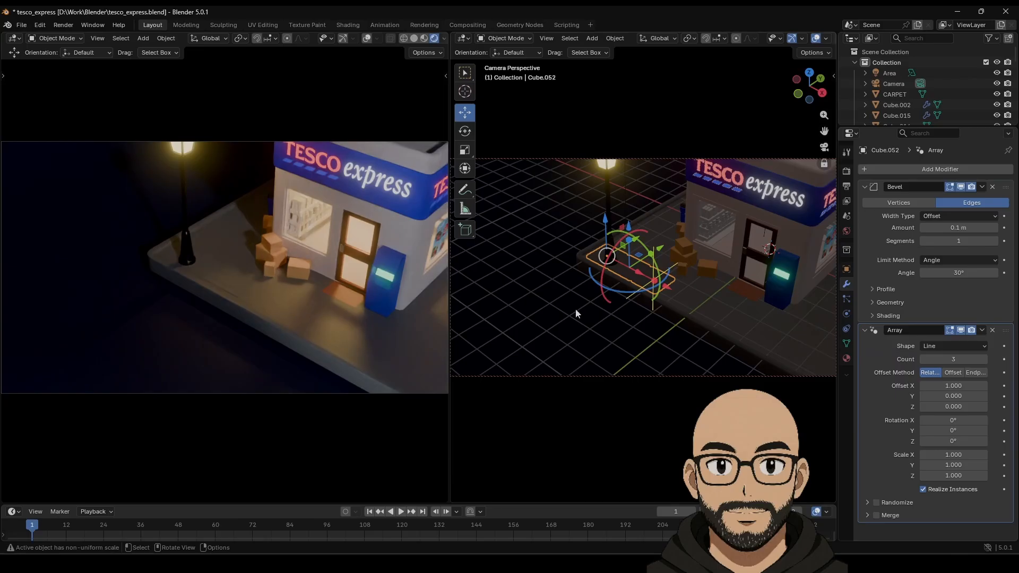
Step: Set the slab's Array count to 7 and its relative X offset to 1.040 so that gaps separate the tiles
{"action": "scroll", "coordinate": [577, 314], "scroll_direction": "up", "scroll_amount": 5}
{"action": "middle_click_drag", "start_coordinate": [618, 308], "coordinate": [681, 317]}
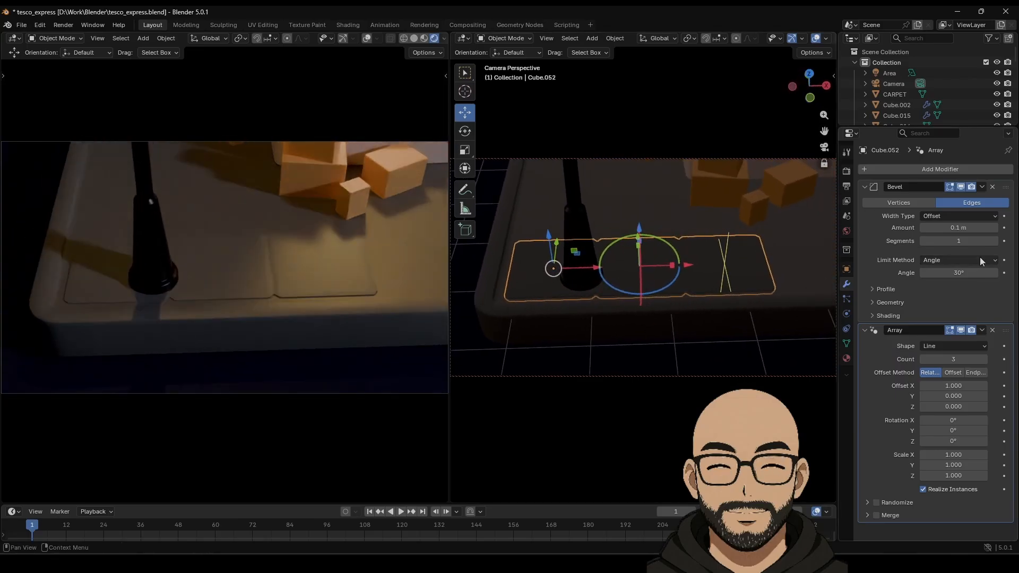
{"action": "left_click_drag", "start_coordinate": [953, 359], "coordinate": [978, 360]}
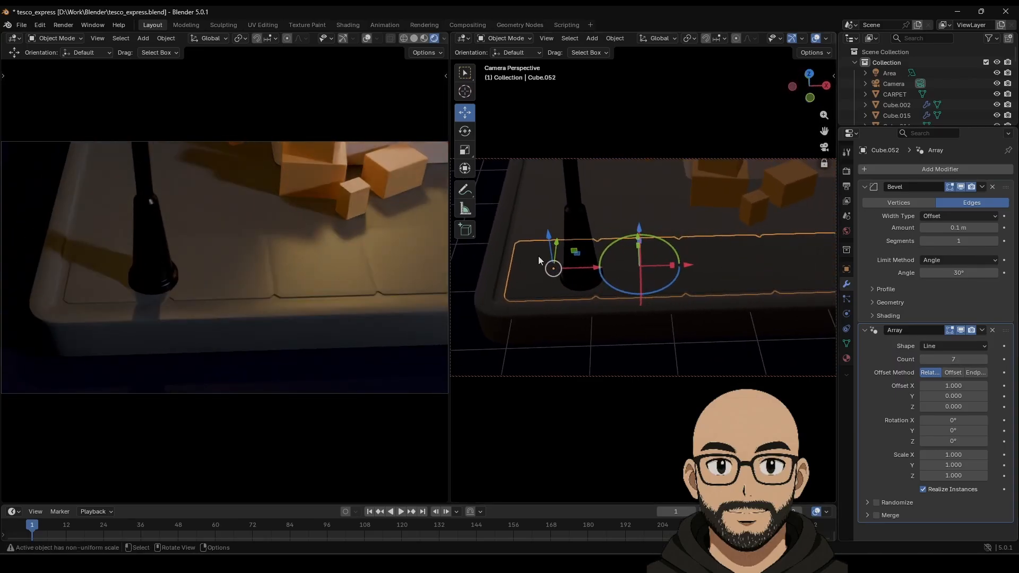
{"action": "scroll", "coordinate": [623, 309], "scroll_direction": "down", "scroll_amount": 1}
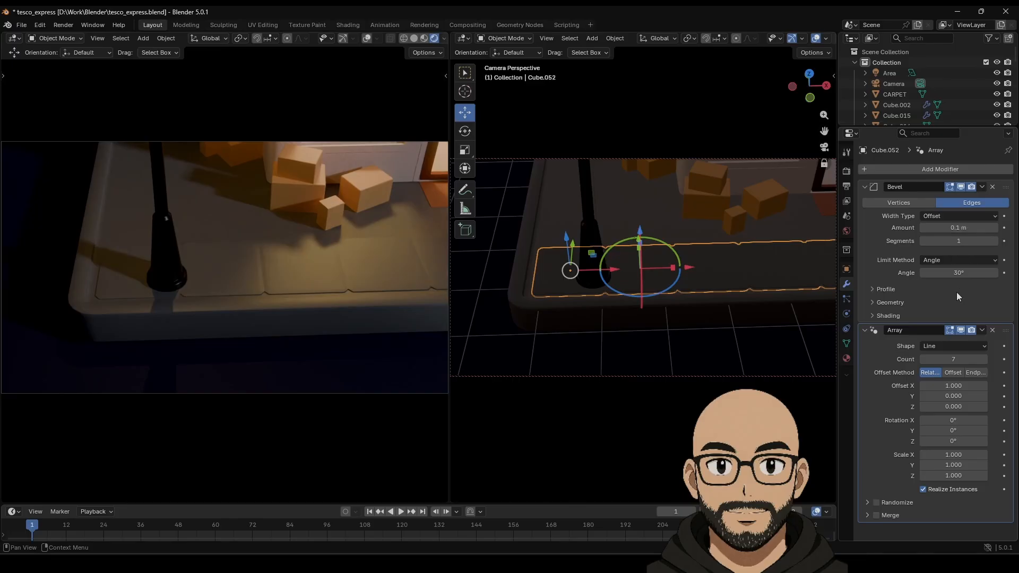
{"action": "mouse_move", "coordinate": [954, 386]}
{"action": "left_mouse_down"}
{"action": "mouse_move", "coordinate": [987, 386]}
{"action": "mouse_move", "coordinate": [957, 385]}
{"action": "left_mouse_up"}
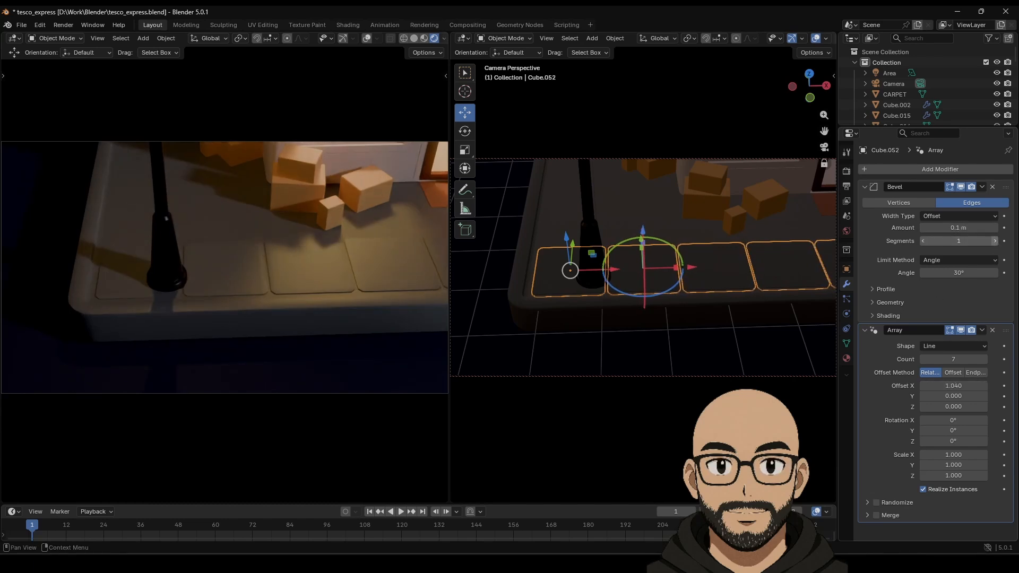
Step: Set the paving tiles' Bevel to 3 segments
{"action": "left_click", "coordinate": [995, 241]}
{"action": "left_click", "coordinate": [995, 242]}
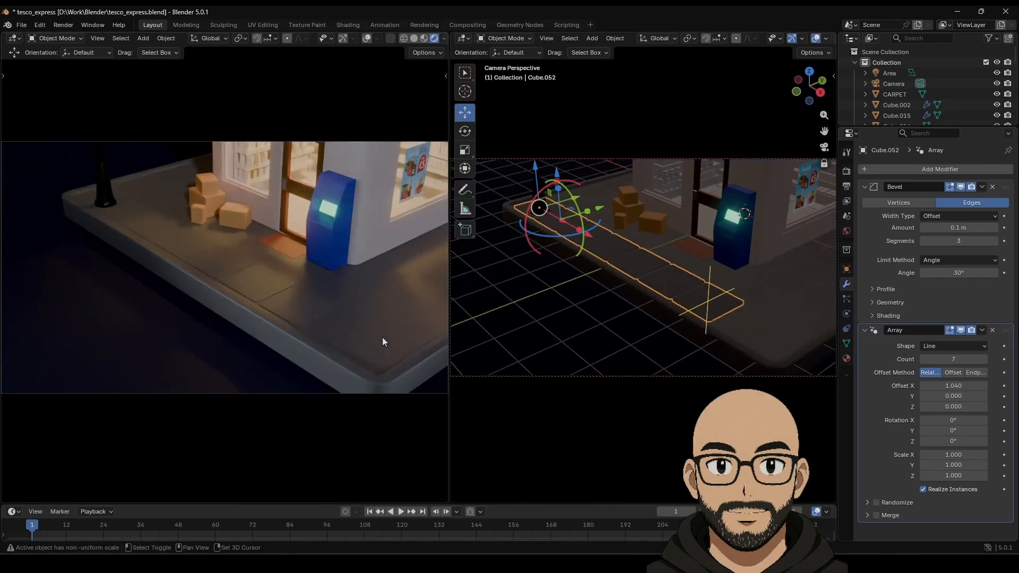
{"action": "middle_click_drag", "start_coordinate": [741, 318], "coordinate": [663, 283], "text": "shift"}
{"action": "scroll", "coordinate": [676, 299], "scroll_direction": "up", "scroll_amount": 3}
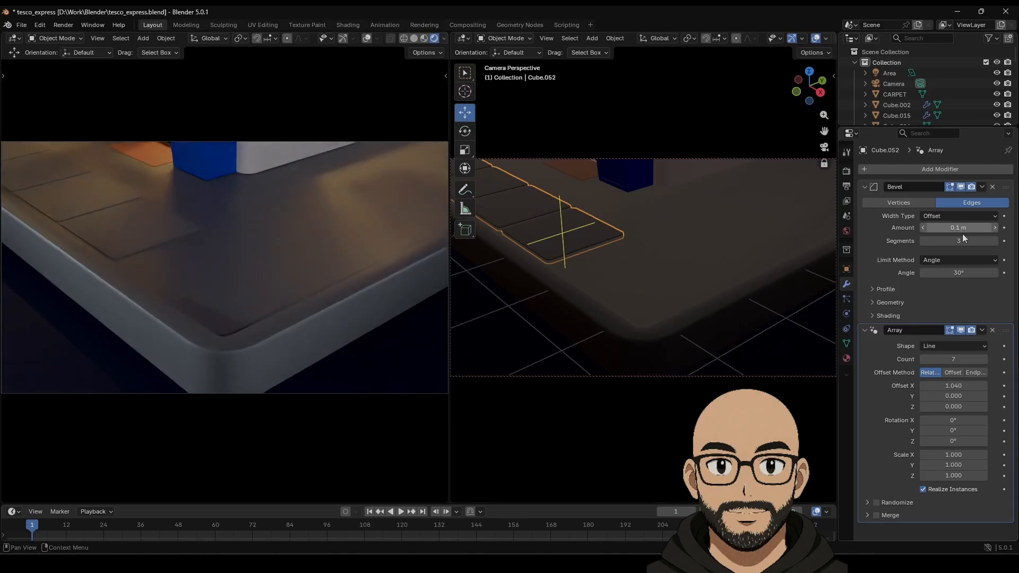
Step: Set the paving tiles' Array count to 8 and scale the row down by about 0.943 and again by about 0.976
{"action": "left_click", "coordinate": [984, 359]}
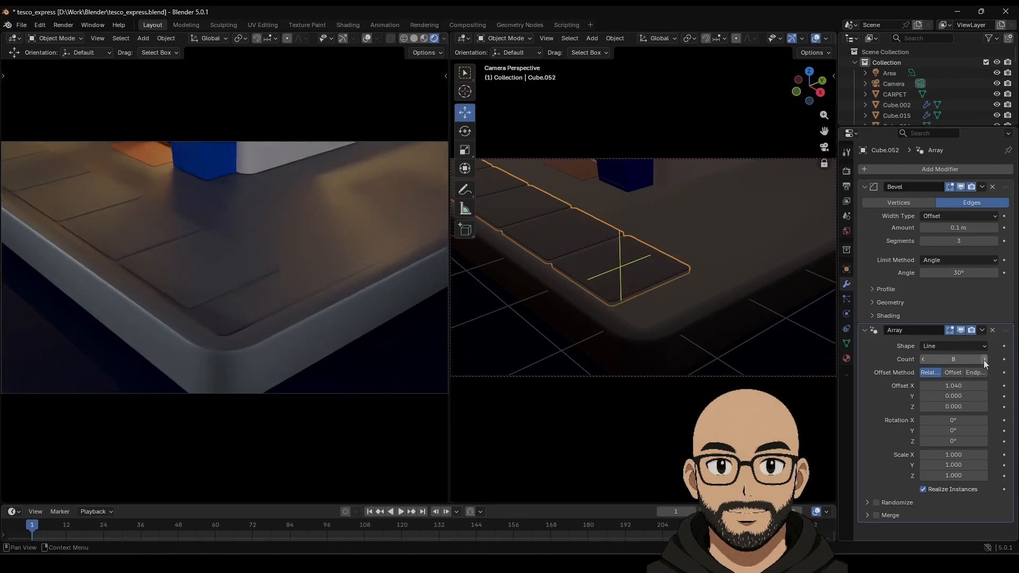
{"action": "scroll", "coordinate": [634, 257], "scroll_direction": "down", "scroll_amount": 5}
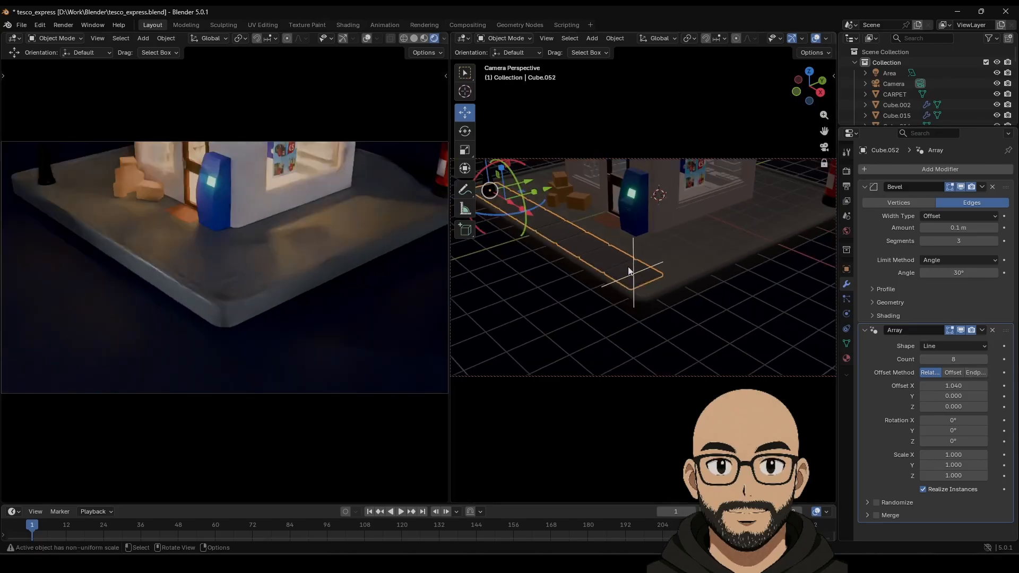
{"action": "middle_click_drag", "start_coordinate": [605, 257], "coordinate": [626, 278]}
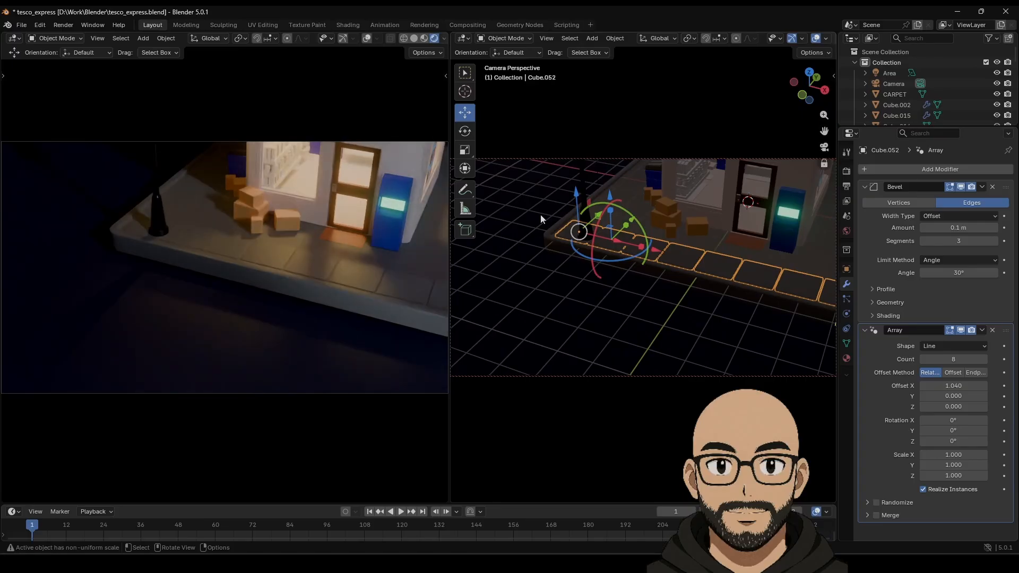
{"action": "left_click", "coordinate": [557, 228]}
{"action": "left_click", "coordinate": [569, 236]}
{"action": "key", "text": "s"}
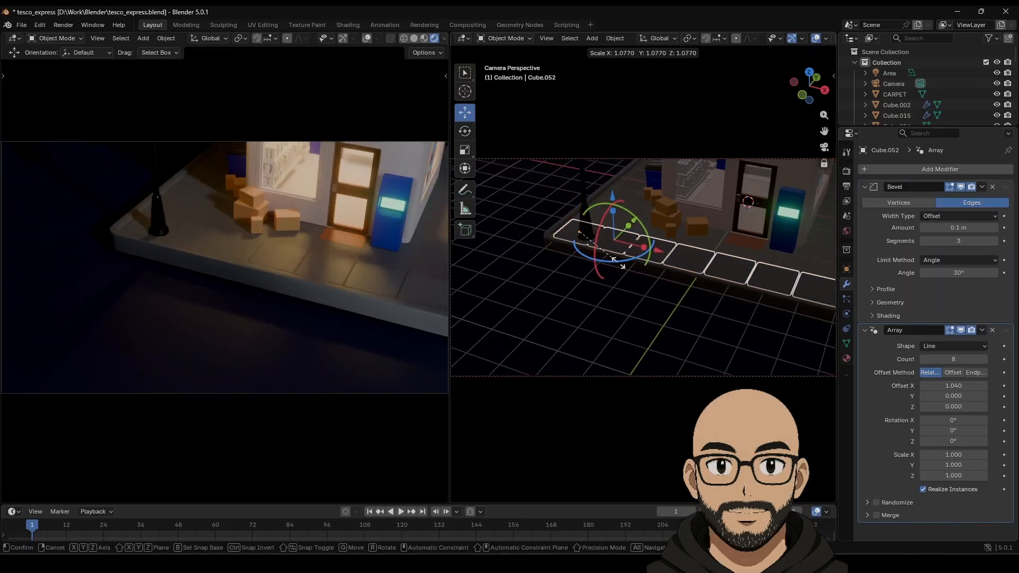
{"action": "left_click", "coordinate": [616, 263]}
{"action": "middle_click_drag", "start_coordinate": [645, 295], "coordinate": [598, 288]}
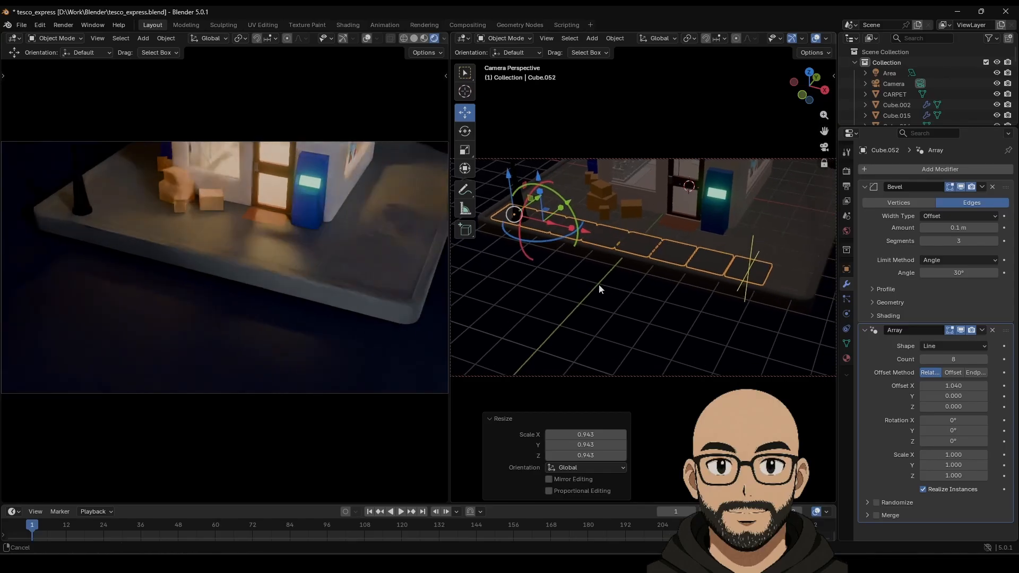
{"action": "key", "text": "s"}
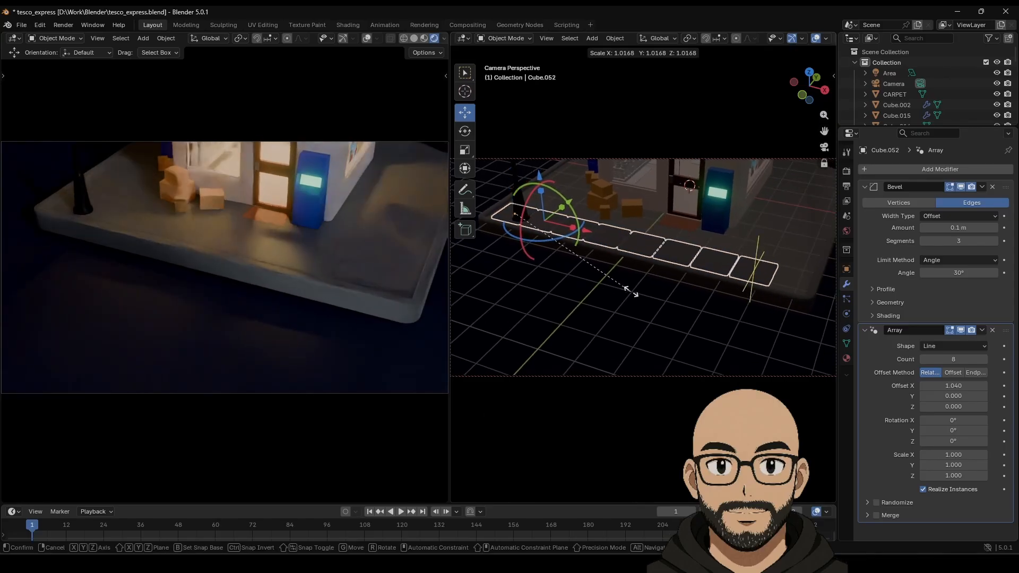
{"action": "left_click", "coordinate": [637, 293]}
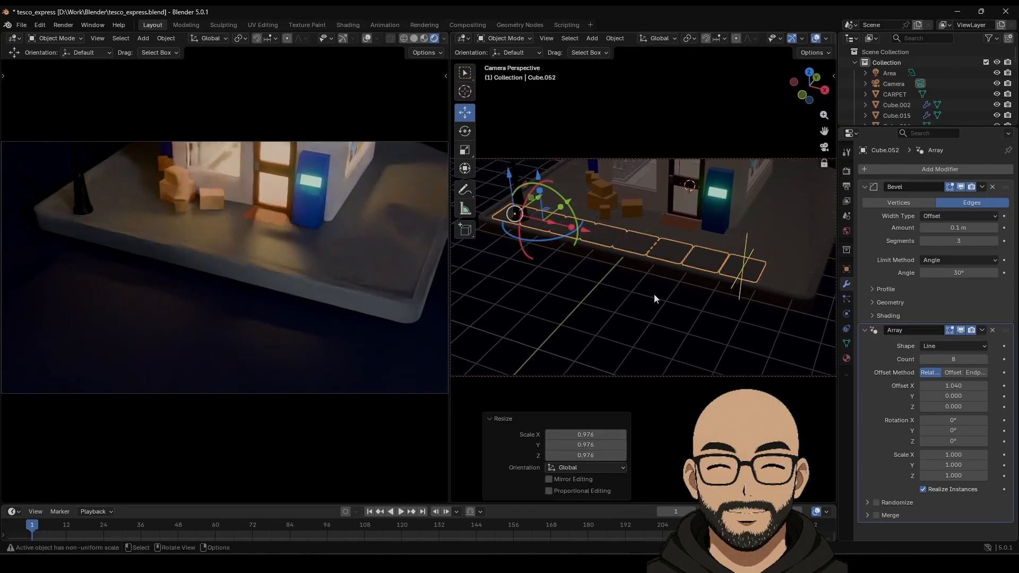
Step: Set the Array count to 9, shift the tile row about -0.228 m along X and scale it up by about 1.043
{"action": "left_click", "coordinate": [984, 359]}
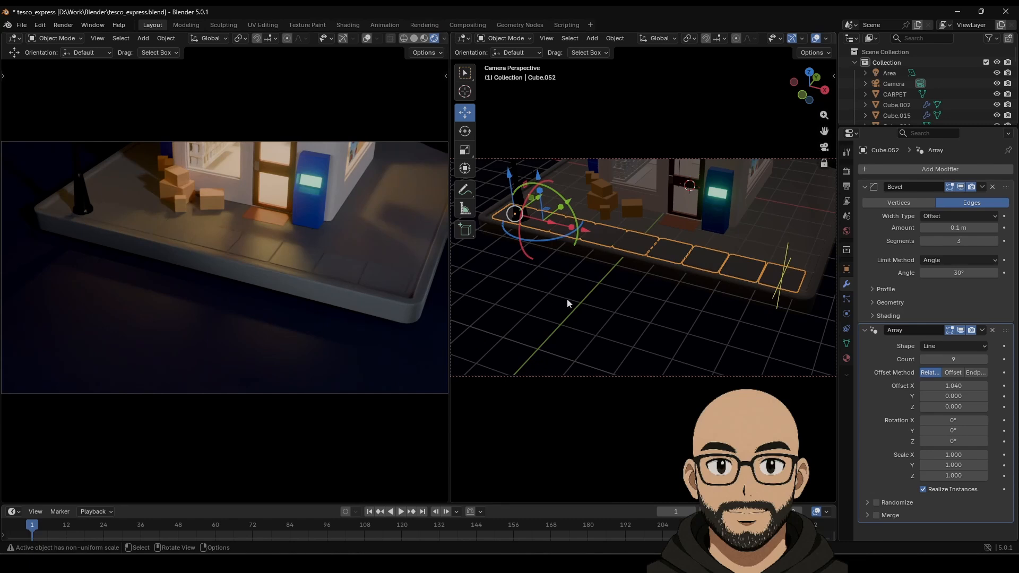
{"action": "left_click_drag", "start_coordinate": [535, 224], "coordinate": [527, 219]}
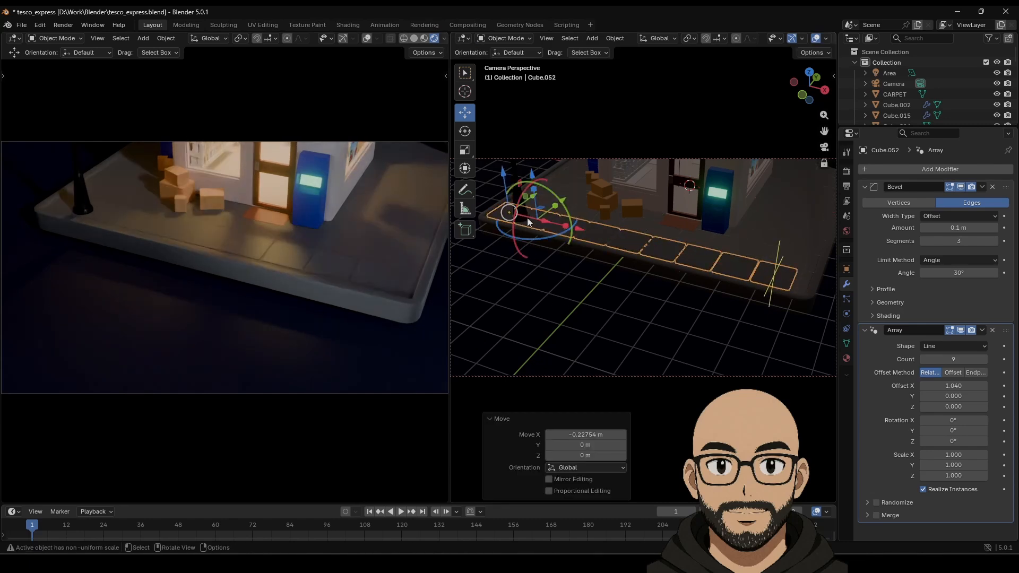
{"action": "key", "text": "s"}
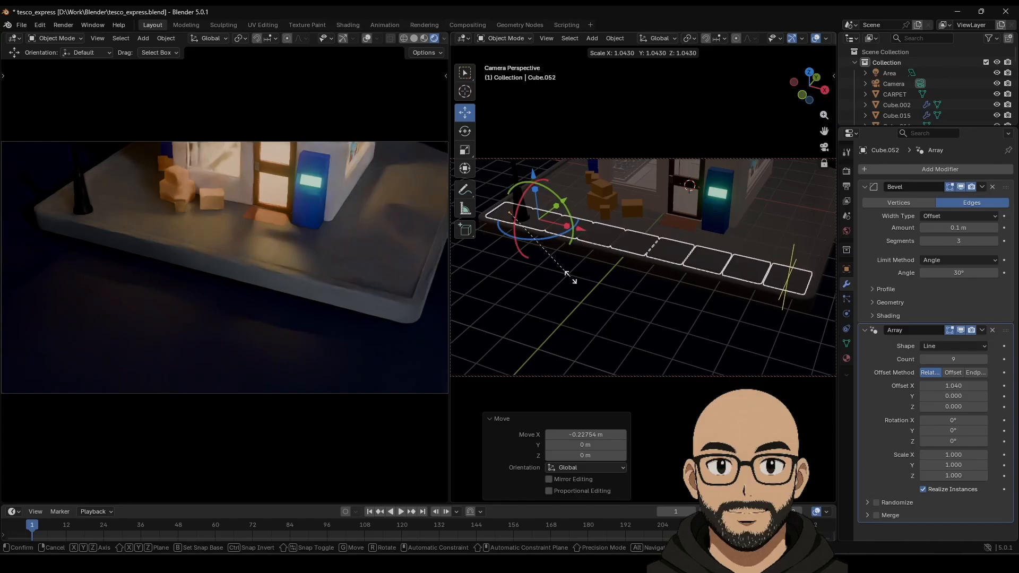
{"action": "left_click", "coordinate": [761, 290]}
Step: Collapse the existing Bevel and Array settings and add a second Array modifier to the paving tiles
{"action": "left_click", "coordinate": [865, 330]}
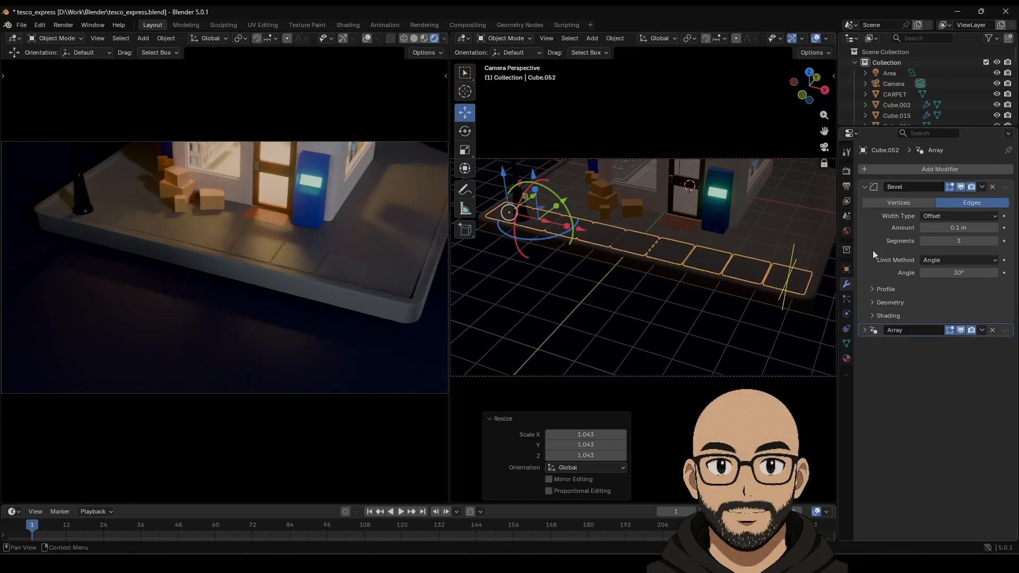
{"action": "left_click", "coordinate": [864, 187]}
{"action": "left_click", "coordinate": [896, 168]}
{"action": "mouse_move", "coordinate": [868, 169]}
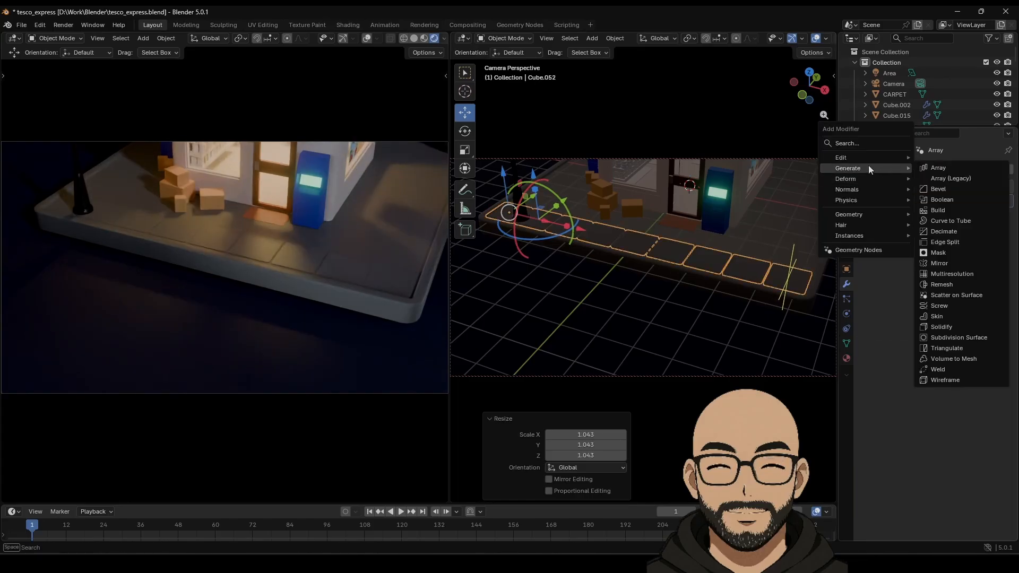
{"action": "left_click", "coordinate": [937, 169]}
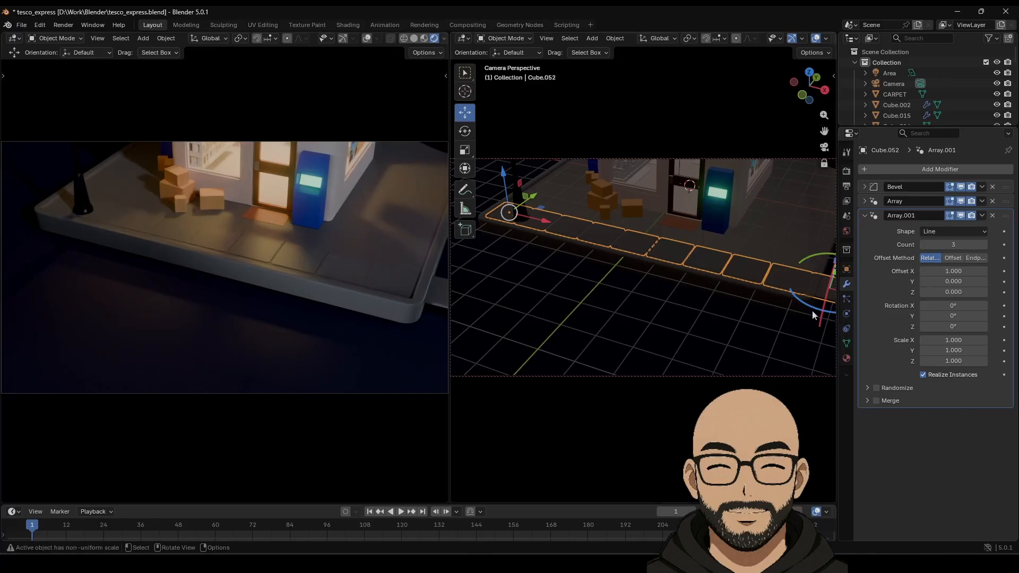
Step: Set the second Array's relative offset to 0 in X and 1.120 in Y so the tile rows repeat across the pavement
{"action": "left_click_drag", "start_coordinate": [942, 270], "coordinate": [955, 271]}
{"action": "type", "text": "0"}
{"action": "key", "text": "Return"}
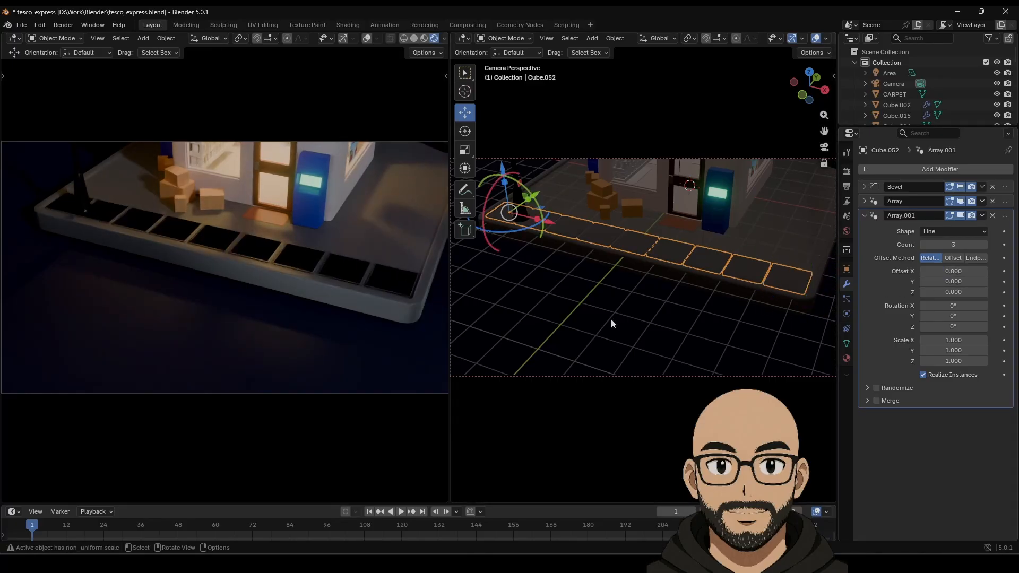
{"action": "left_click_drag", "start_coordinate": [956, 281], "coordinate": [987, 281]}
{"action": "middle_click_drag", "start_coordinate": [566, 243], "coordinate": [358, 241]}
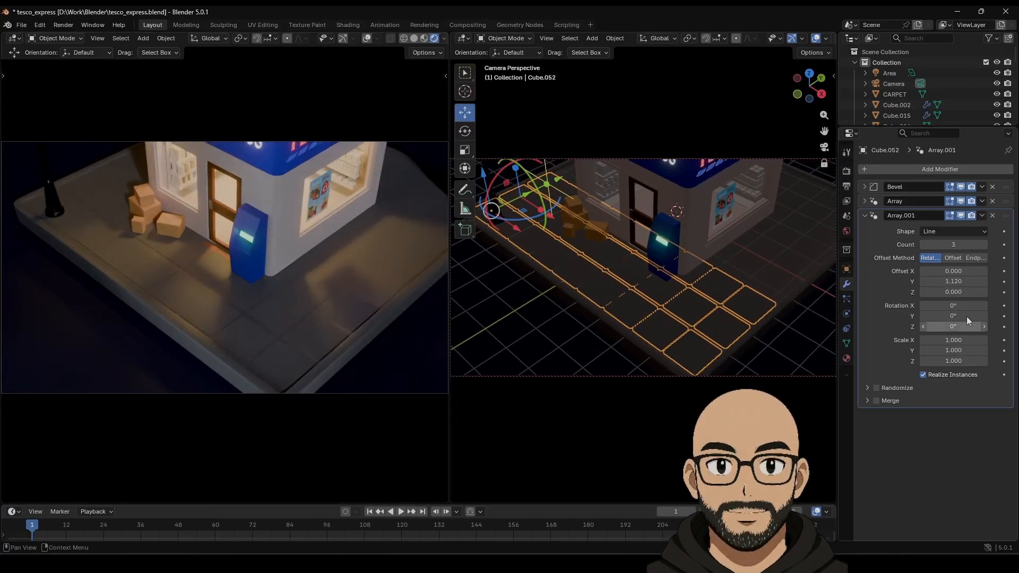
Step: Set the second Array's count to 8 so the tile rows cover the whole base around the shop
{"action": "left_click_drag", "start_coordinate": [954, 245], "coordinate": [978, 244]}
{"action": "scroll", "coordinate": [330, 283], "scroll_direction": "down", "scroll_amount": 2}
{"action": "middle_click_drag", "start_coordinate": [339, 295], "coordinate": [346, 288]}
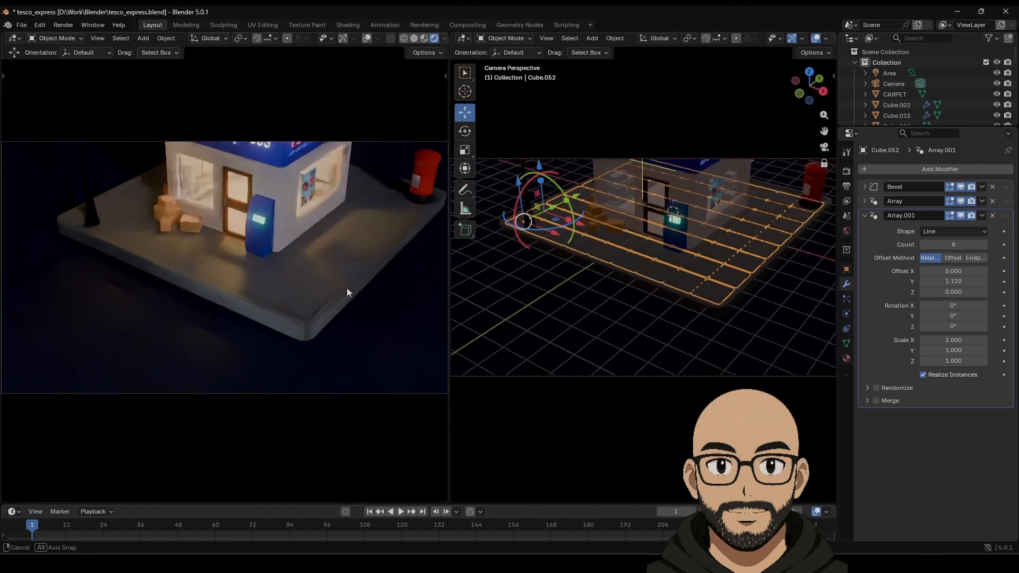
{"action": "middle_click_drag", "start_coordinate": [359, 245], "coordinate": [335, 299], "text": "shift"}
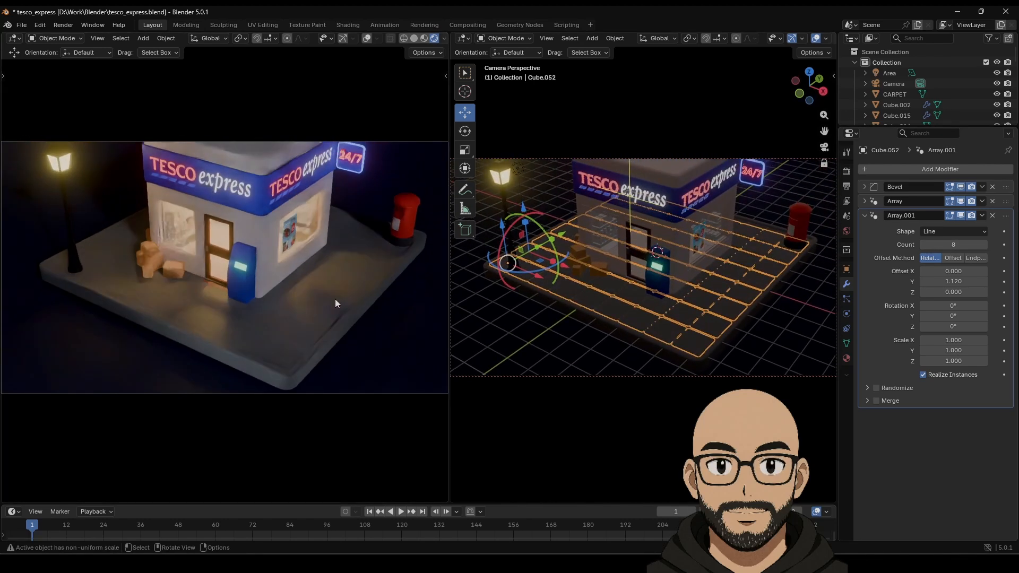
{"action": "scroll", "coordinate": [335, 295], "scroll_direction": "down", "scroll_amount": 2}
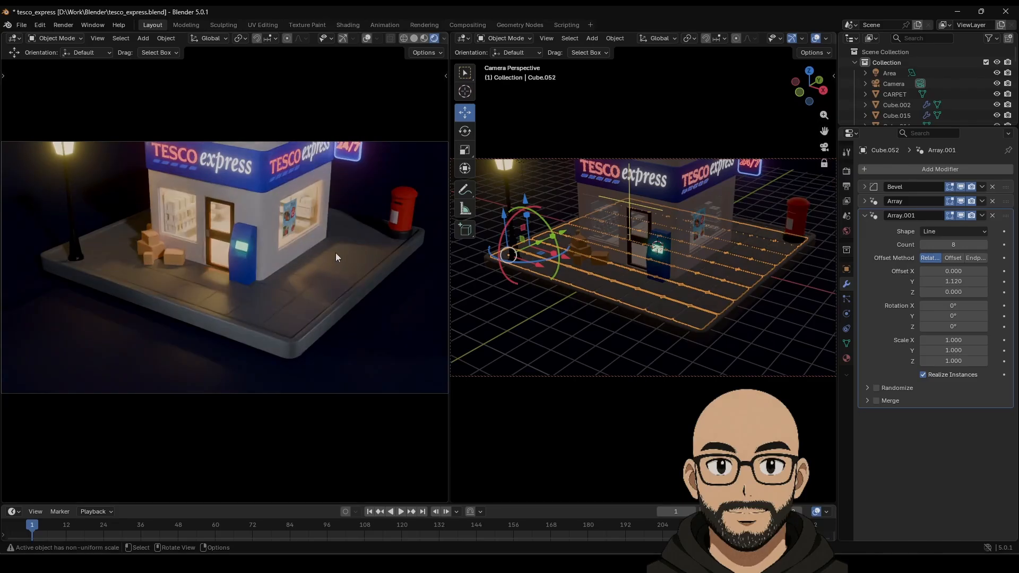
{"action": "middle_click_drag", "start_coordinate": [335, 253], "coordinate": [282, 311]}
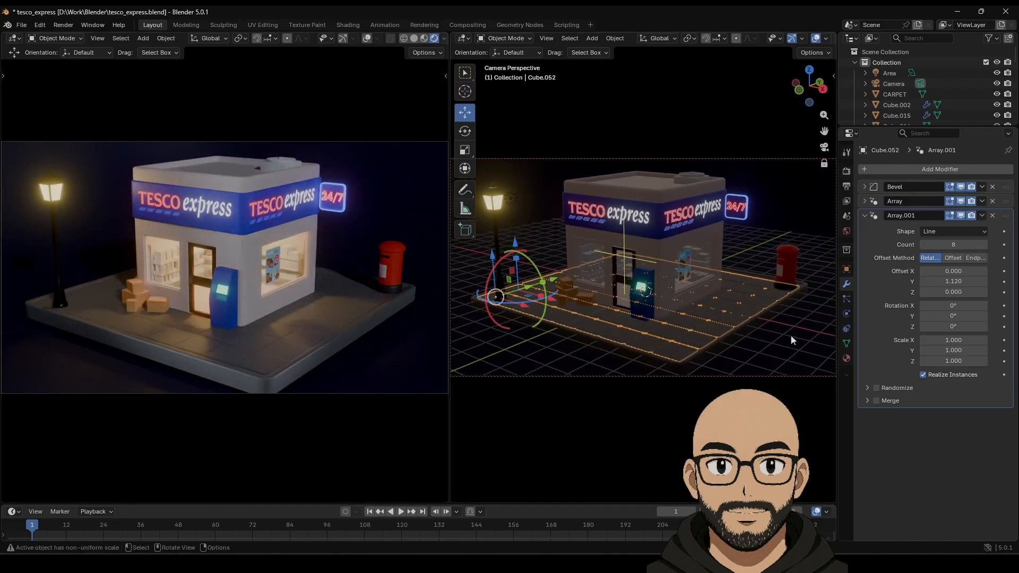
Step: Replace the paving tiles' material with a new one and darken its base color to a grey with a value of about 0.35
{"action": "left_click", "coordinate": [847, 359]}
{"action": "left_click", "coordinate": [1008, 181]}
{"action": "left_click", "coordinate": [924, 213]}
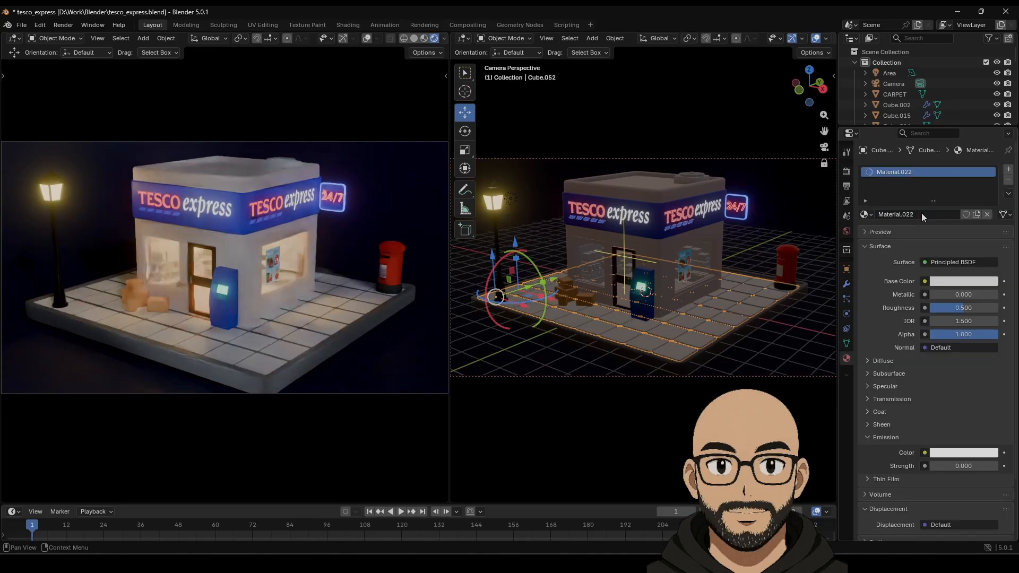
{"action": "left_click", "coordinate": [956, 282]}
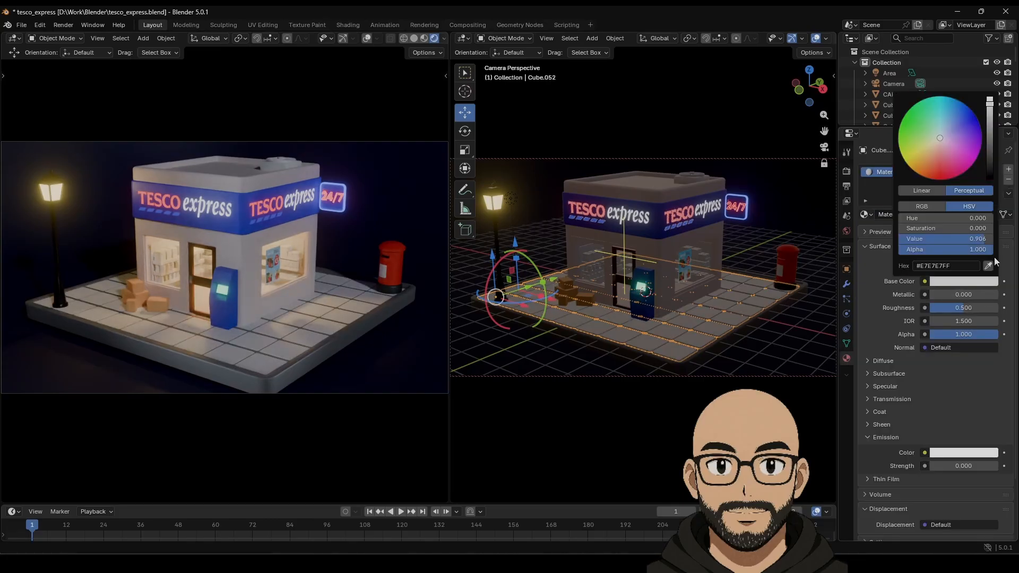
{"action": "mouse_move", "coordinate": [990, 139]}
{"action": "left_mouse_down"}
{"action": "mouse_move", "coordinate": [990, 159]}
{"action": "mouse_move", "coordinate": [991, 149]}
{"action": "left_mouse_up"}
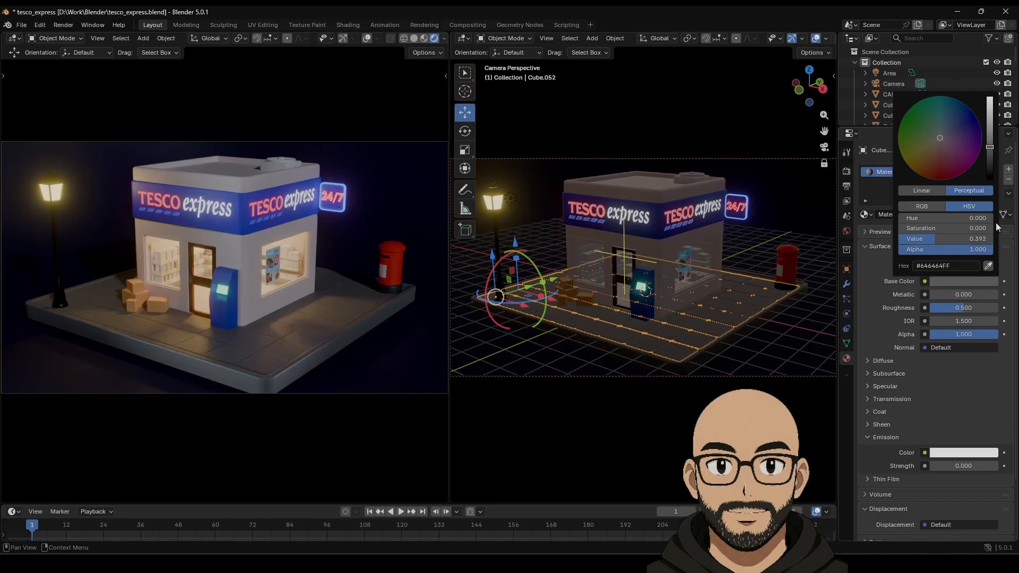
{"action": "left_click_drag", "start_coordinate": [990, 148], "coordinate": [991, 150]}
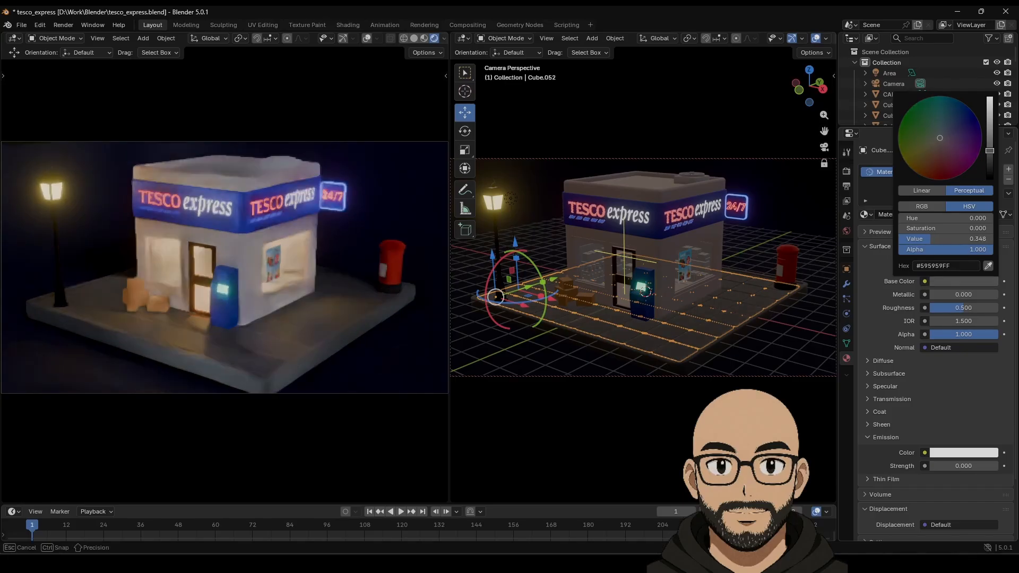
Step: Assign the door's brown Material.016 to the front window frame beside the door
{"action": "left_click", "coordinate": [643, 297]}
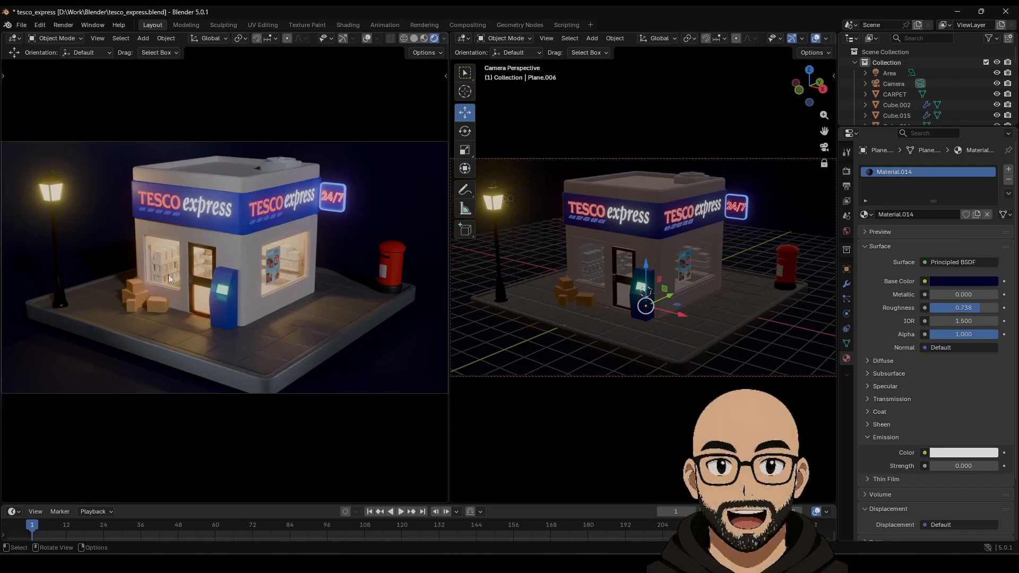
{"action": "left_click", "coordinate": [590, 285]}
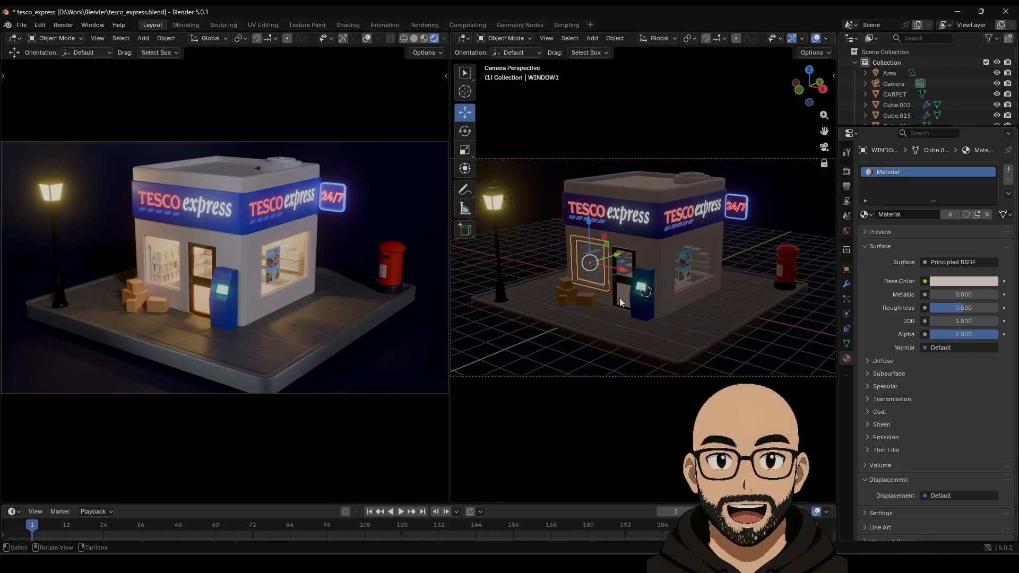
{"action": "left_click", "coordinate": [625, 281]}
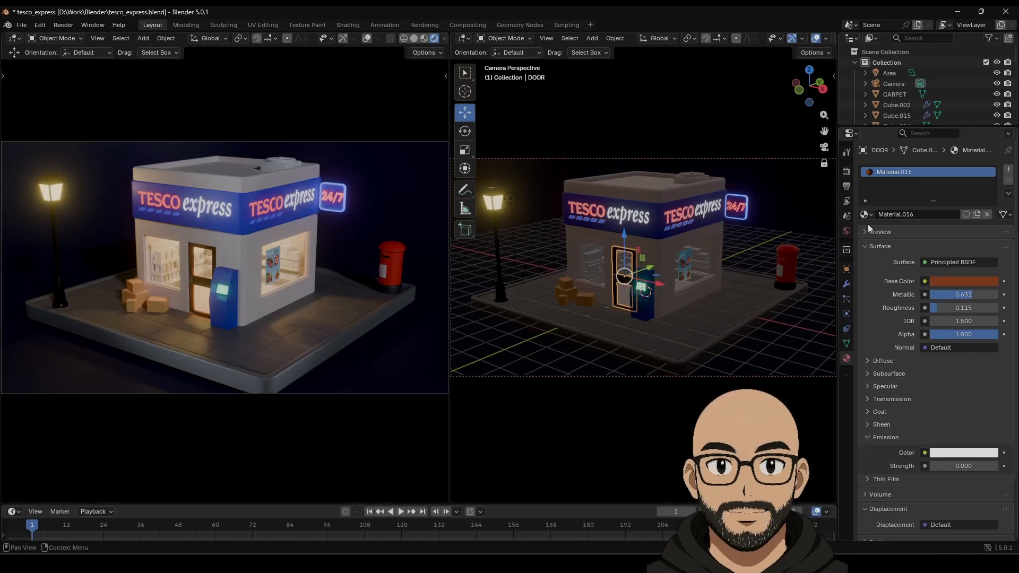
{"action": "left_click", "coordinate": [598, 284]}
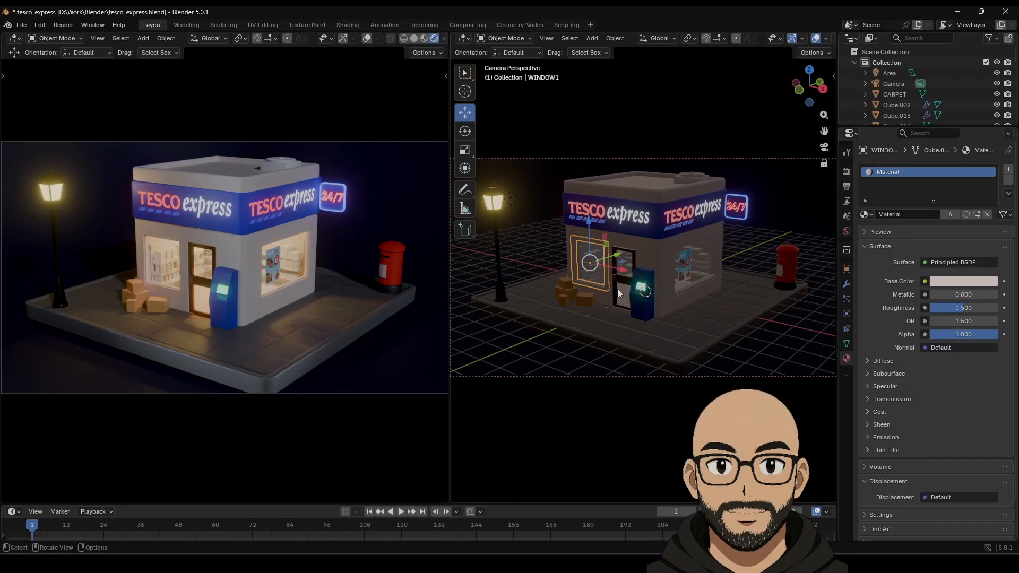
{"action": "left_click", "coordinate": [865, 214]}
{"action": "scroll", "coordinate": [895, 313], "scroll_direction": "down", "scroll_amount": 5}
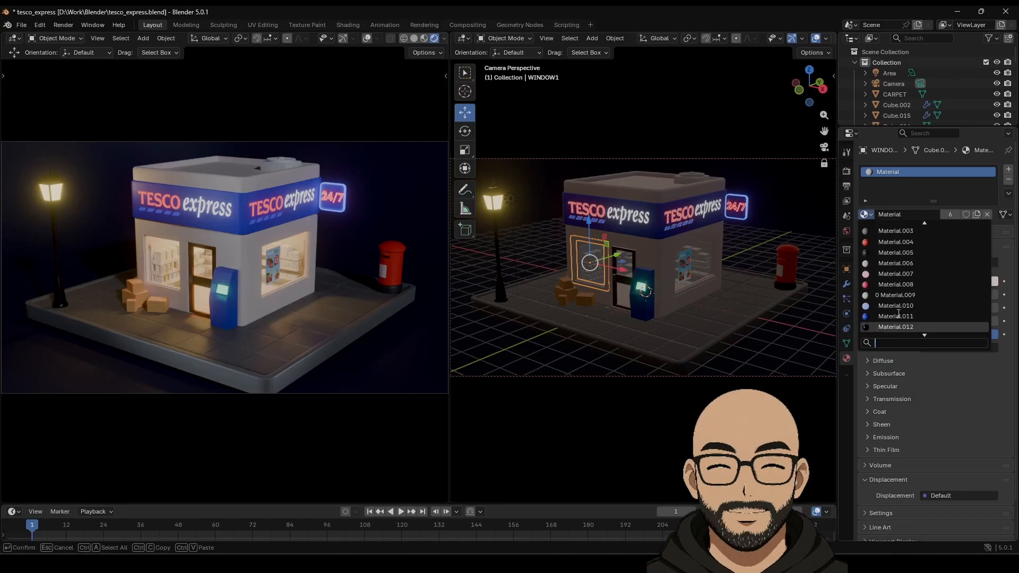
{"action": "scroll", "coordinate": [903, 326], "scroll_direction": "down", "scroll_amount": 3}
{"action": "left_click", "coordinate": [897, 327]}
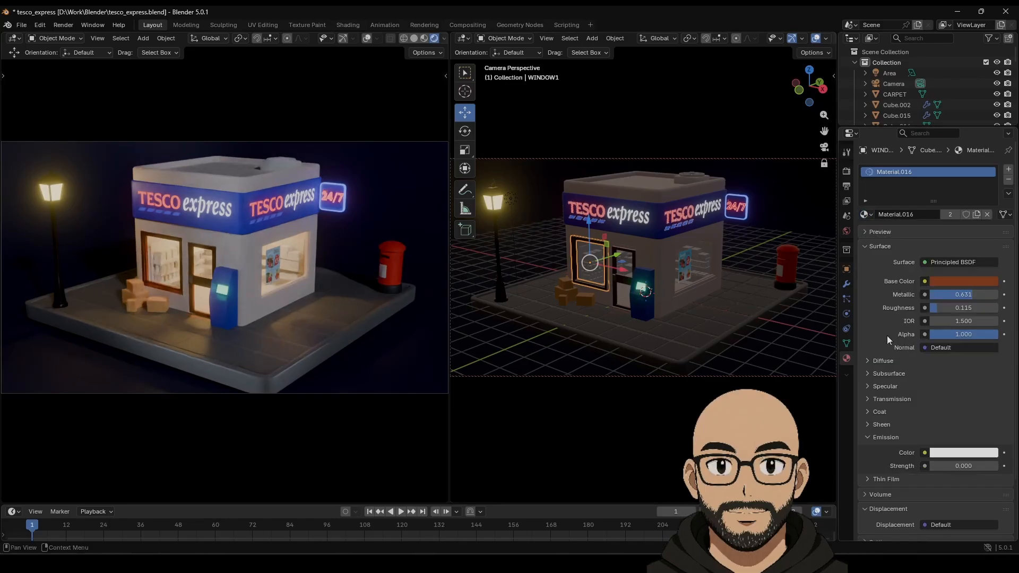
Step: Assign Material.016 to the window frame on the shop's side wall
{"action": "left_click", "coordinate": [689, 288]}
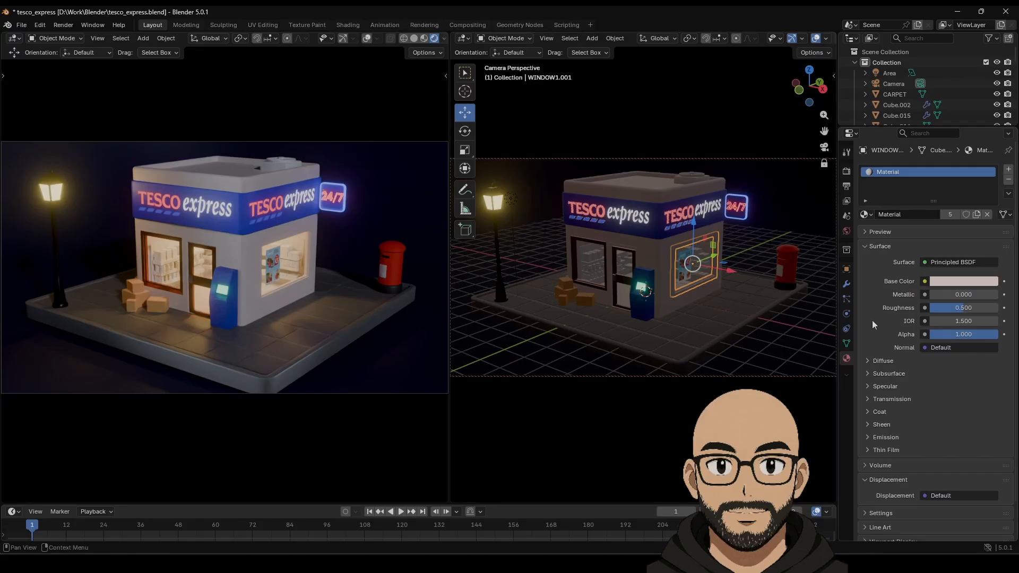
{"action": "left_click", "coordinate": [865, 215]}
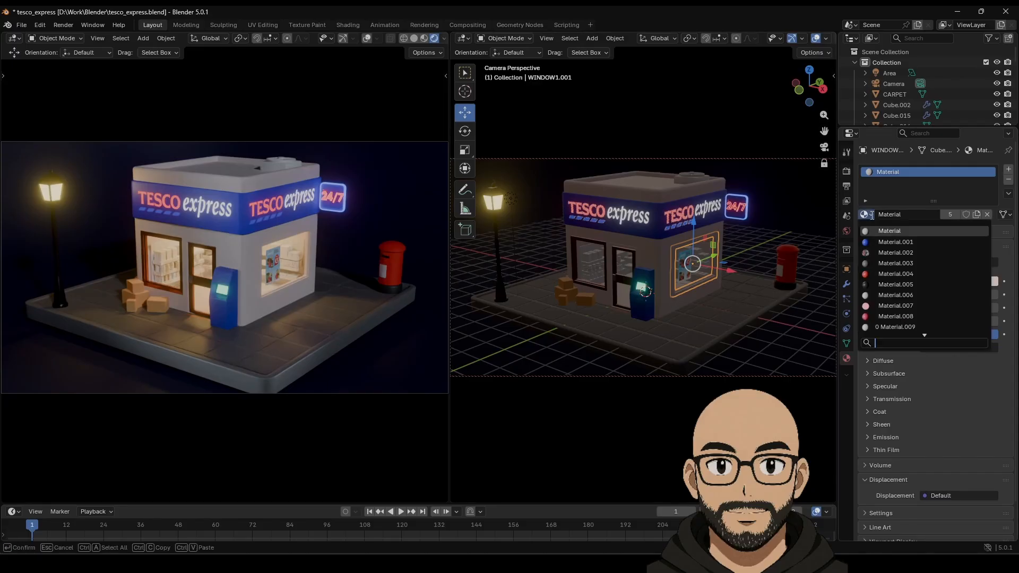
{"action": "type", "text": "16"}
{"action": "key", "text": "Return"}
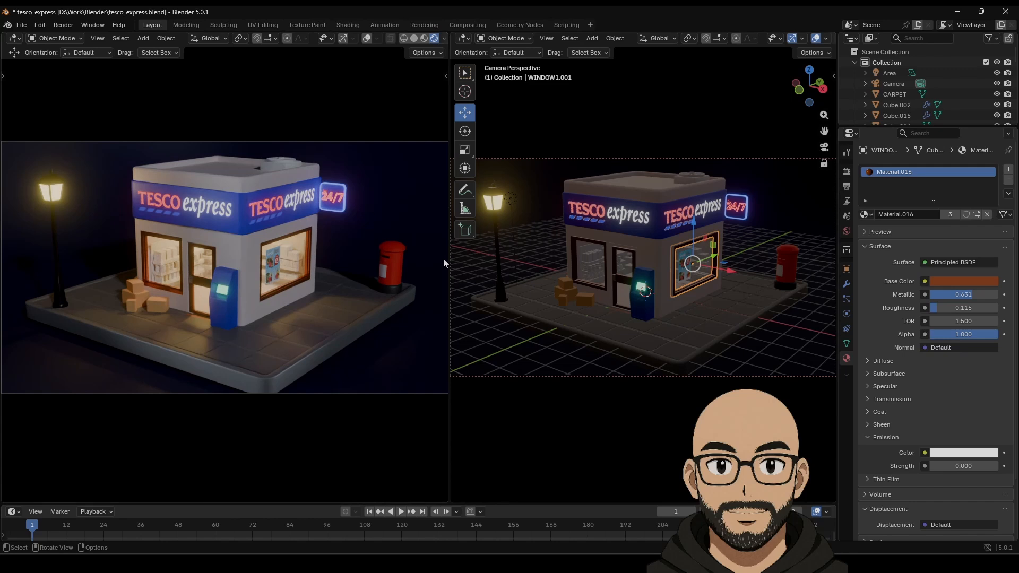
Step: Darken the base color of the shared brown frame material to a value of about 0.405 (#672E13)
{"action": "left_click", "coordinate": [981, 281]}
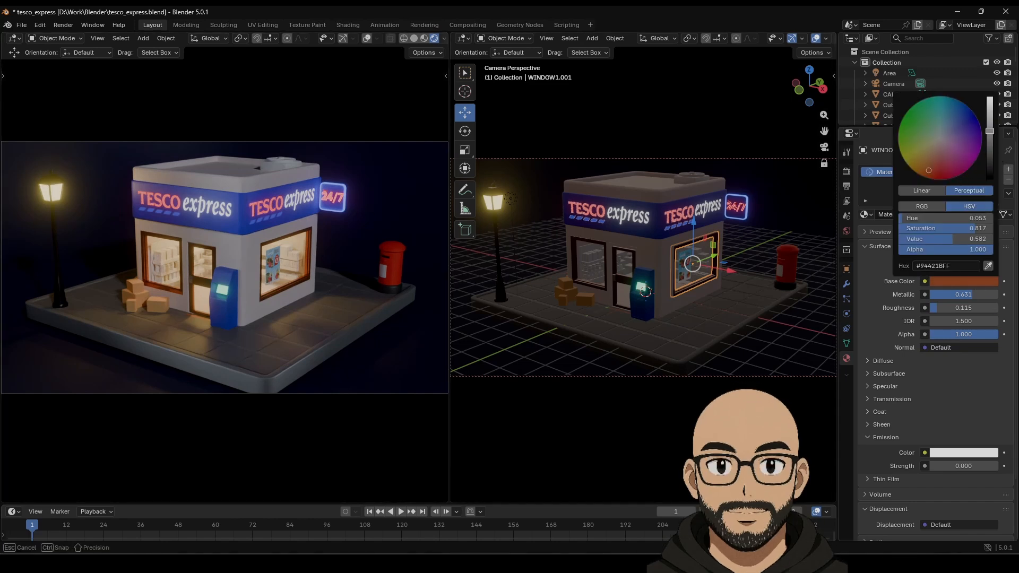
{"action": "mouse_move", "coordinate": [989, 131]}
{"action": "left_mouse_down"}
{"action": "mouse_move", "coordinate": [990, 113]}
{"action": "mouse_move", "coordinate": [989, 165]}
{"action": "mouse_move", "coordinate": [989, 130]}
{"action": "mouse_move", "coordinate": [990, 145]}
{"action": "left_mouse_up"}
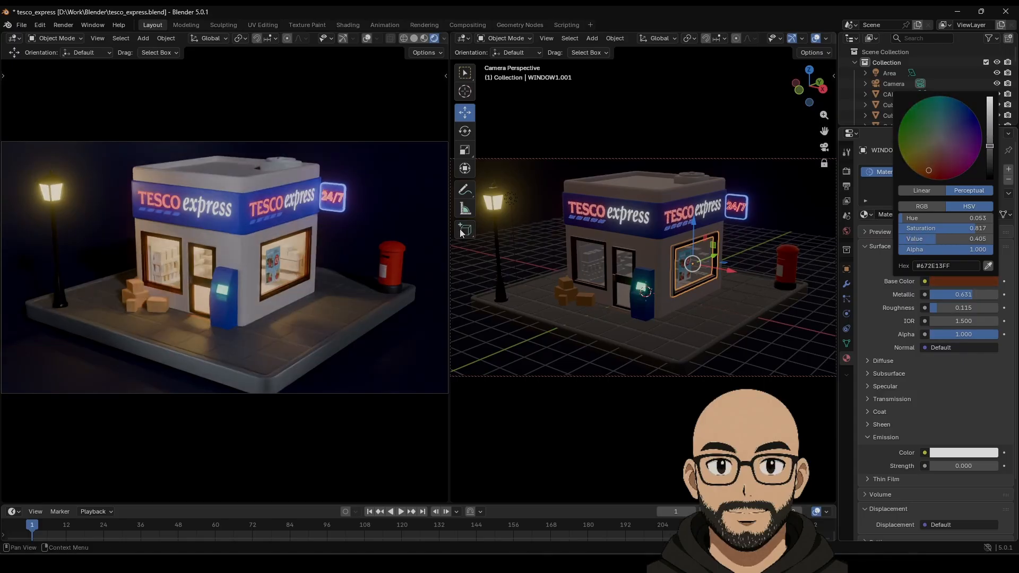
{"action": "left_click", "coordinate": [779, 199]}
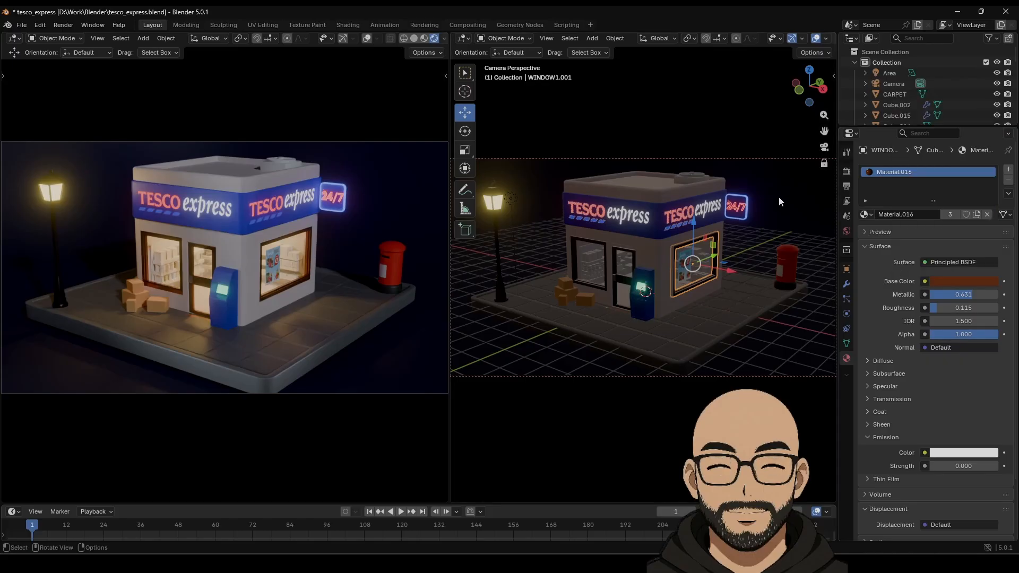
Step: Try several of the built-in HDRI environments one after another as lighting for the rendered viewport
{"action": "scroll", "coordinate": [316, 298], "scroll_direction": "down", "scroll_amount": 3}
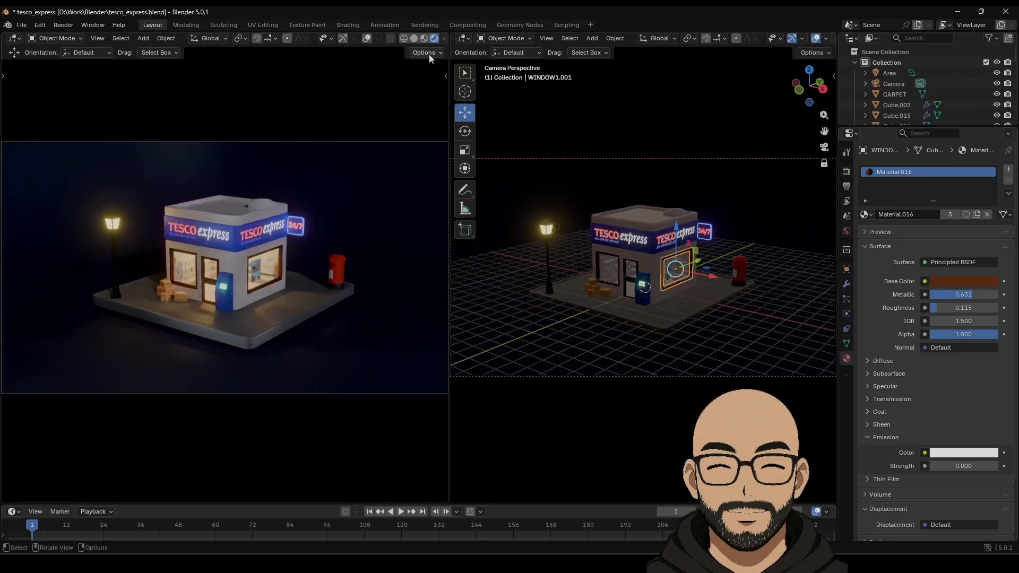
{"action": "left_click", "coordinate": [444, 39]}
{"action": "left_click", "coordinate": [432, 170]}
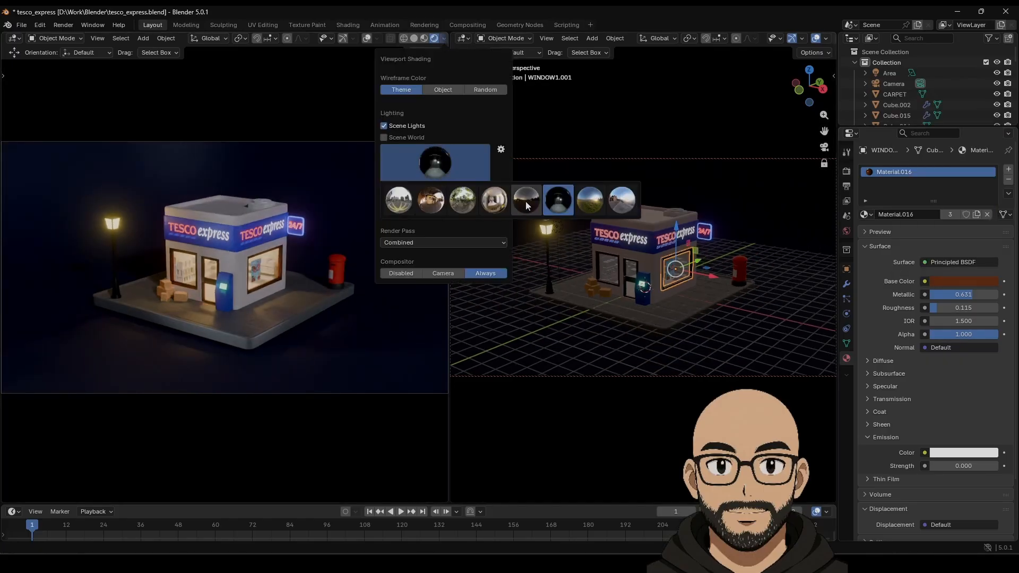
{"action": "left_click", "coordinate": [526, 201]}
{"action": "left_click", "coordinate": [442, 158]}
{"action": "left_click", "coordinate": [492, 199]}
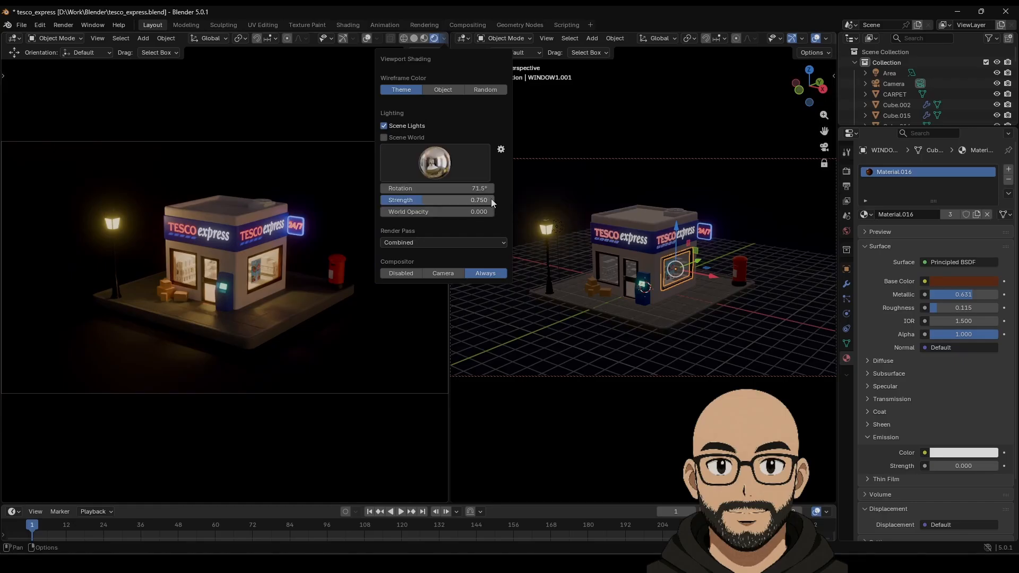
{"action": "left_click", "coordinate": [441, 161]}
{"action": "left_click", "coordinate": [460, 205]}
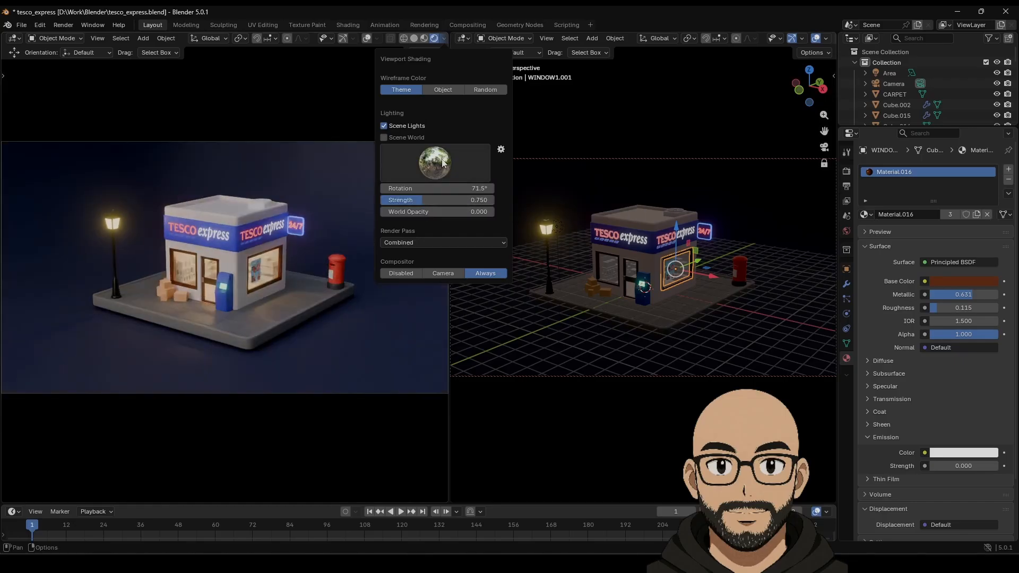
{"action": "left_click", "coordinate": [444, 163]}
{"action": "left_click", "coordinate": [428, 200]}
{"action": "left_click", "coordinate": [432, 162]}
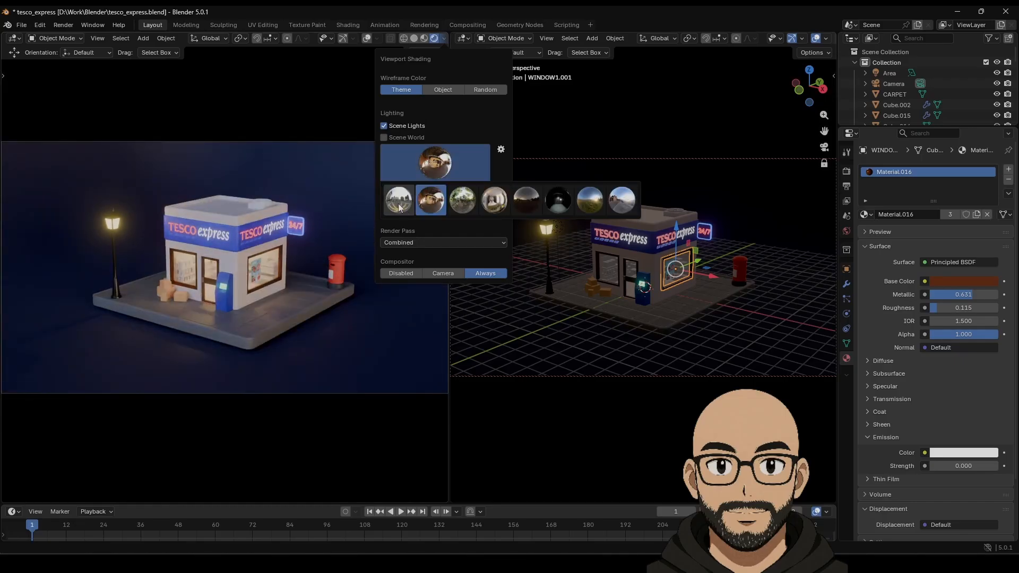
{"action": "left_click", "coordinate": [399, 207]}
{"action": "left_click", "coordinate": [436, 162]}
{"action": "left_click", "coordinate": [431, 200]}
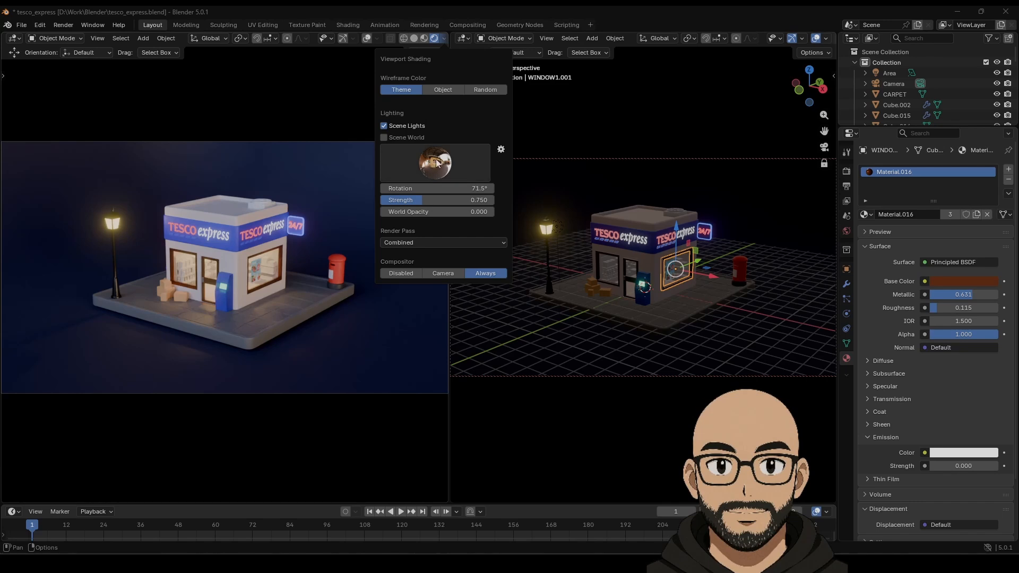
Step: Switch the rendered viewport's lighting from the HDRI preview to the scene world
{"action": "mouse_move", "coordinate": [419, 188]}
{"action": "left_mouse_down"}
{"action": "mouse_move", "coordinate": [403, 188]}
{"action": "mouse_move", "coordinate": [423, 188]}
{"action": "left_mouse_up"}
{"action": "left_click", "coordinate": [384, 137]}
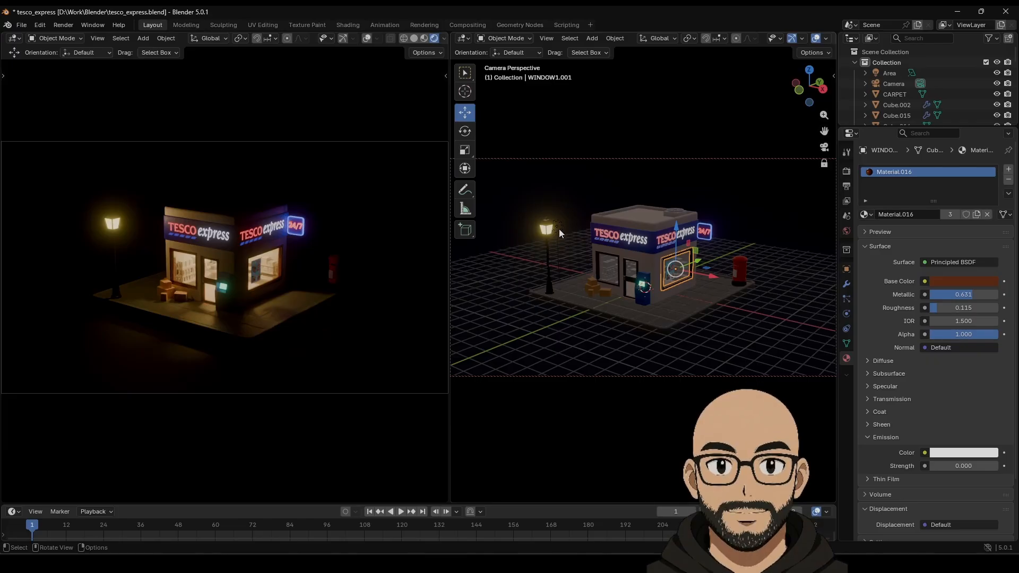
Step: Delete the existing light at the street lamp's head and set the lamp glass's emission strength to 1
{"action": "key", "text": "Delete"}
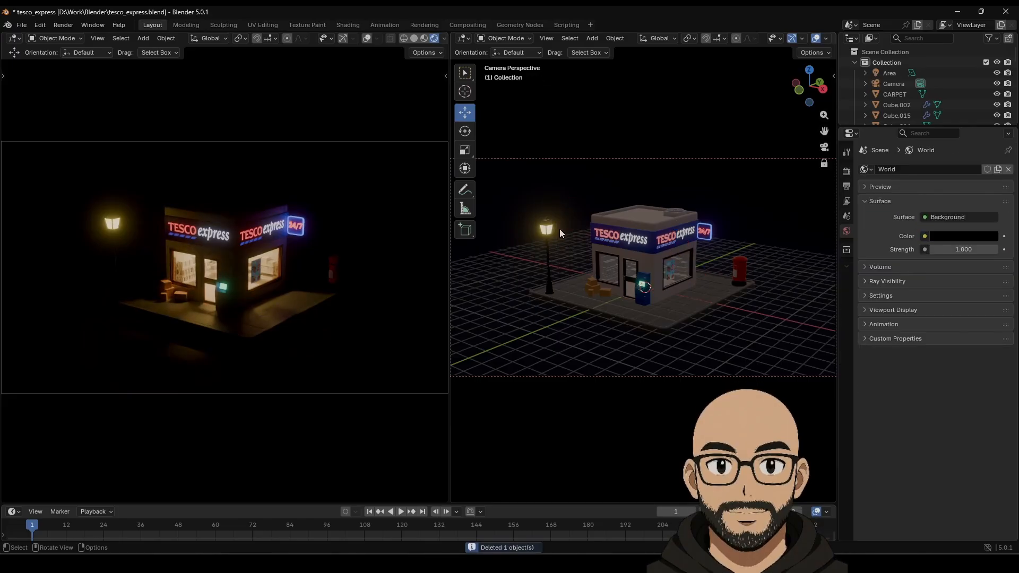
{"action": "left_click", "coordinate": [549, 236]}
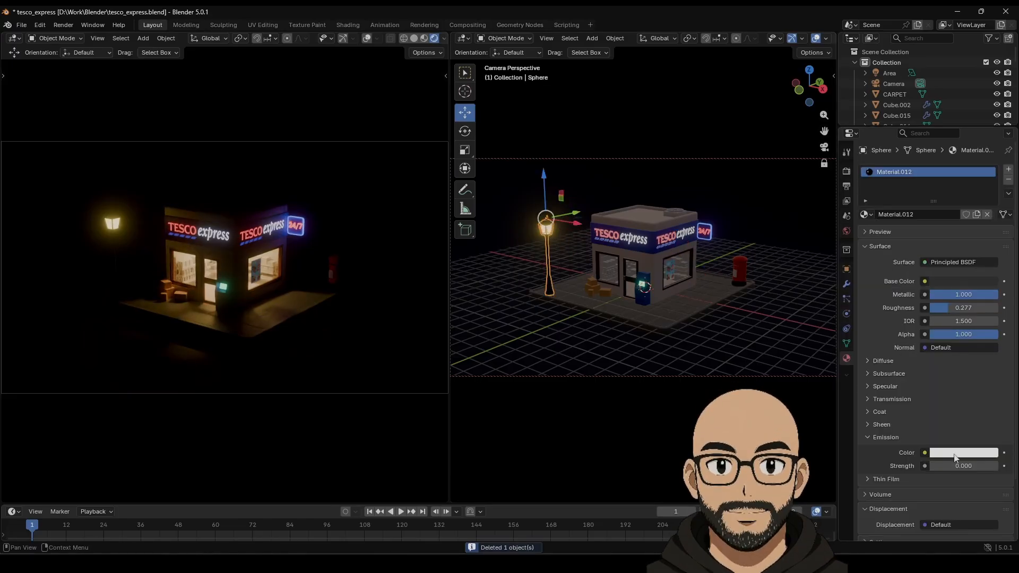
{"action": "left_click", "coordinate": [550, 231]}
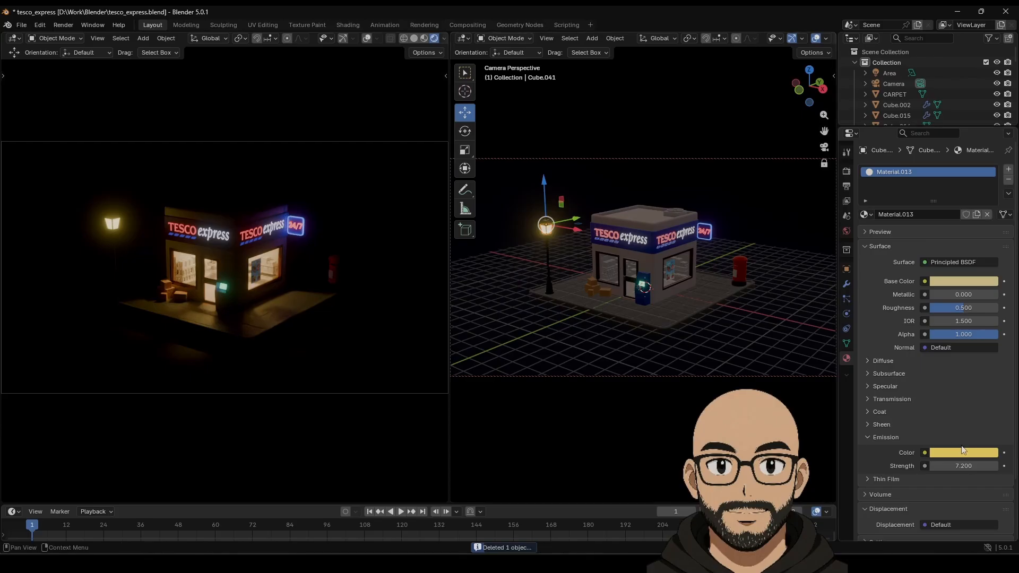
{"action": "double_click", "coordinate": [969, 465]}
{"action": "type", "text": "1"}
{"action": "key", "text": "Return"}
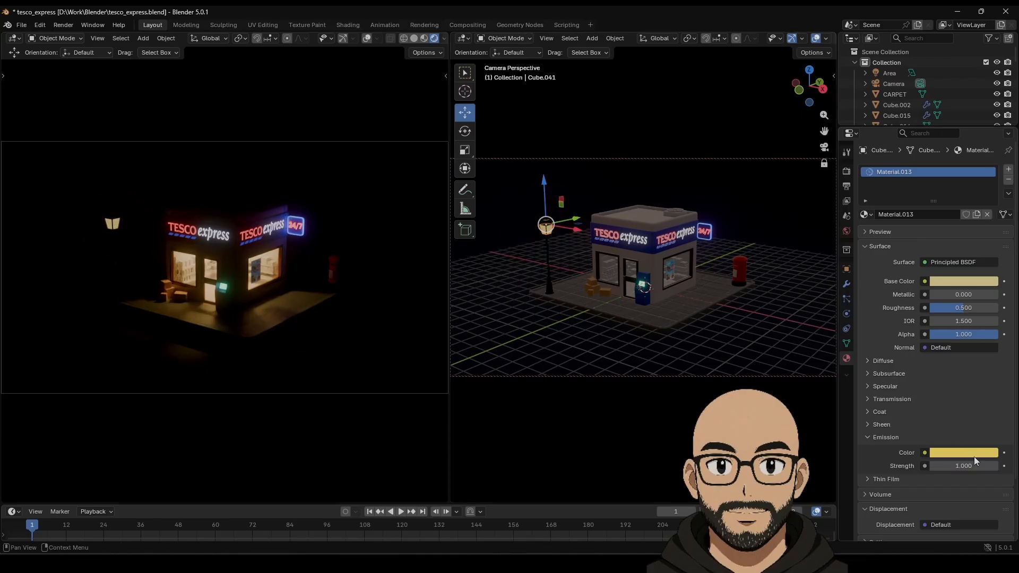
Step: Add a spot light, position it at the street lamp's head and set its power to 5000
{"action": "left_click", "coordinate": [590, 40]}
{"action": "mouse_move", "coordinate": [622, 192]}
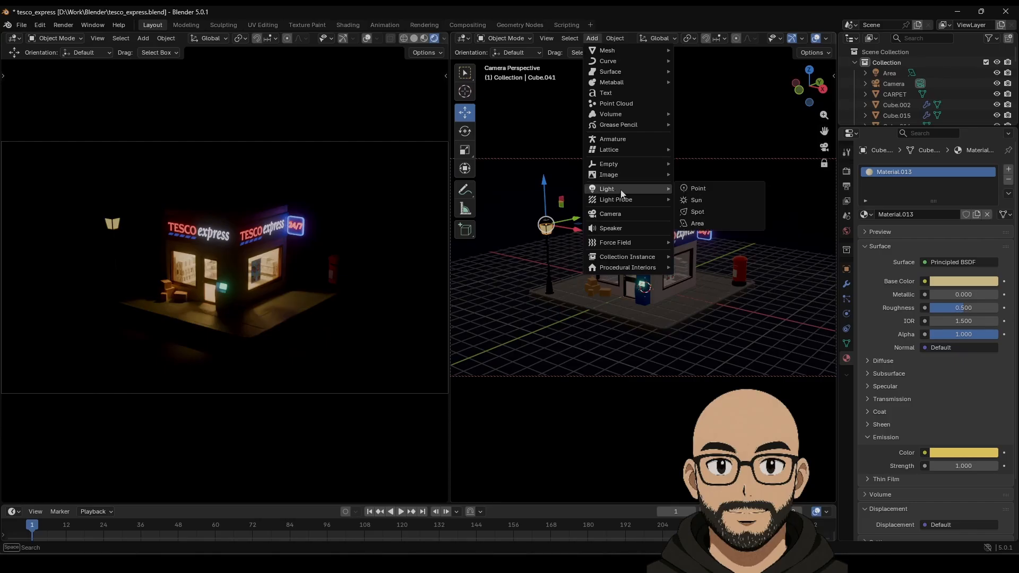
{"action": "left_click", "coordinate": [698, 211]}
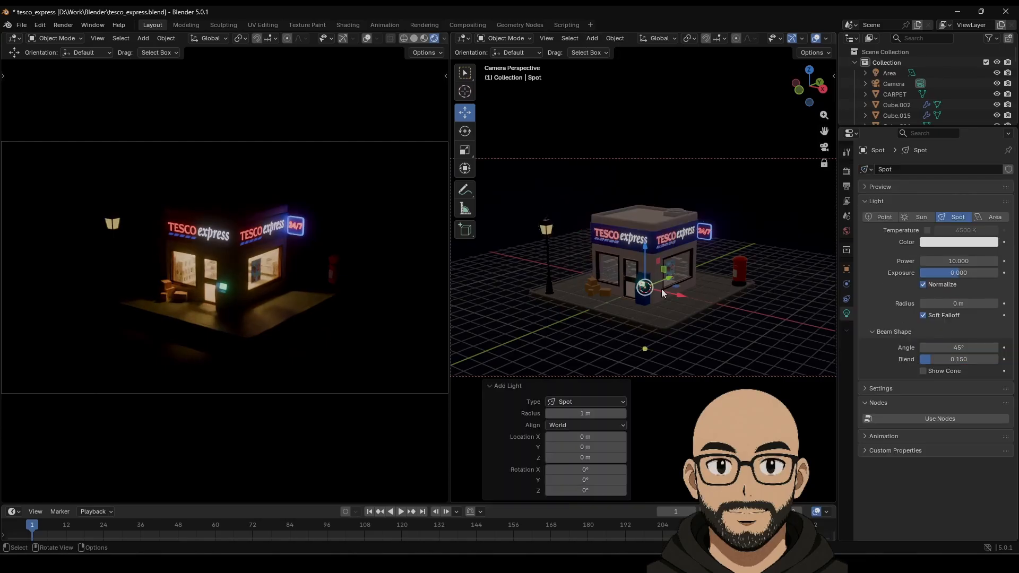
{"action": "left_click_drag", "start_coordinate": [667, 279], "coordinate": [580, 206]}
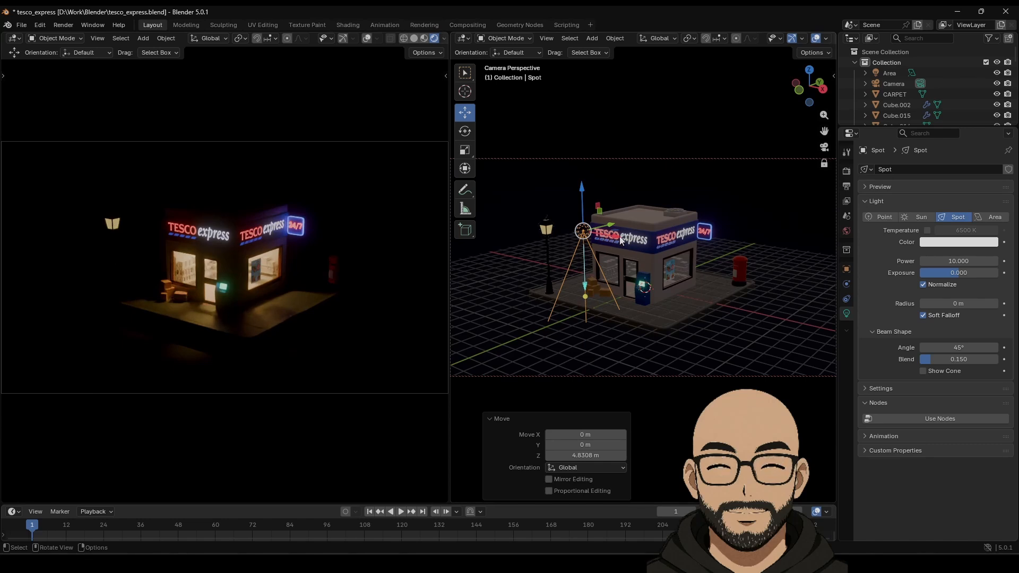
{"action": "left_click_drag", "start_coordinate": [621, 240], "coordinate": [586, 251]}
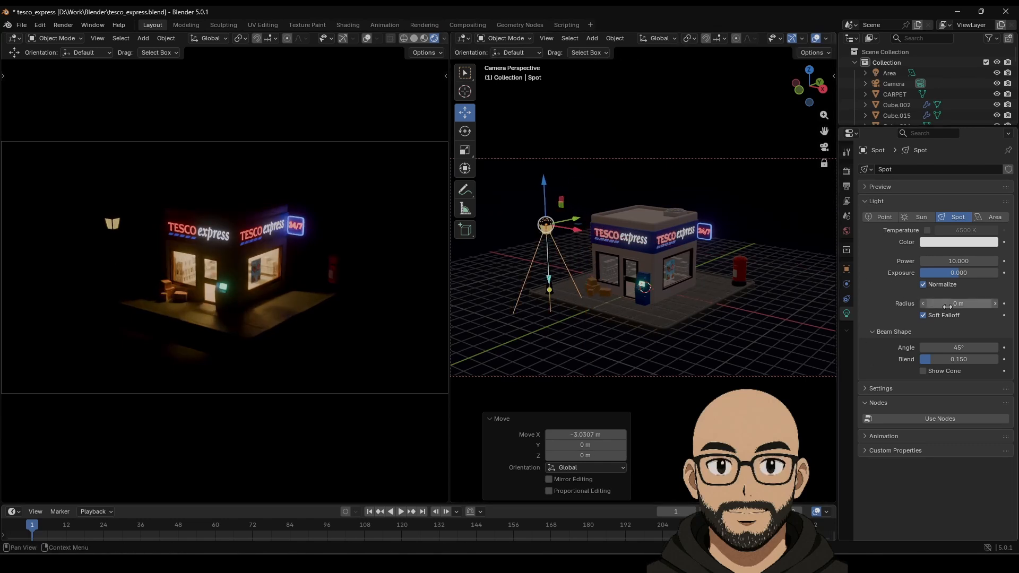
{"action": "mouse_move", "coordinate": [950, 263]}
{"action": "left_mouse_down"}
{"action": "mouse_move", "coordinate": [982, 263]}
{"action": "mouse_move", "coordinate": [950, 263]}
{"action": "left_mouse_up"}
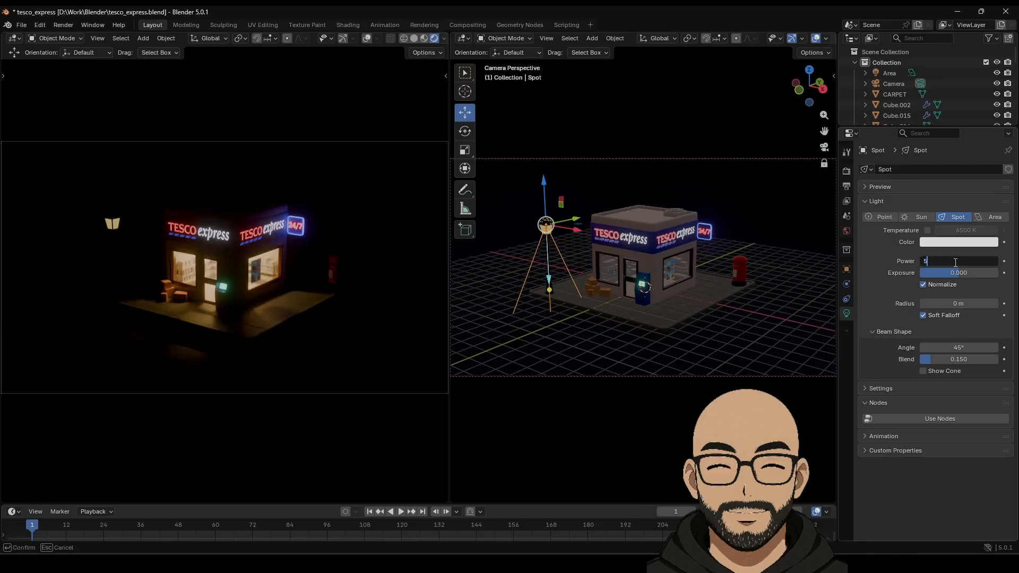
{"action": "key", "text": "Return"}
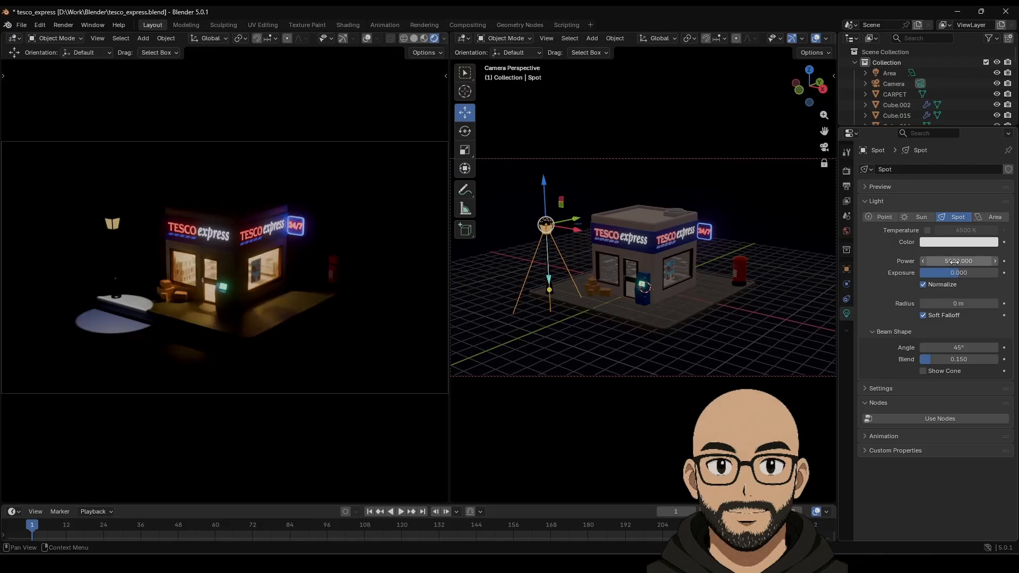
Step: Fine-tune the spot light's horizontal position over the street lamp along the global X and Y axes
{"action": "middle_click_drag", "start_coordinate": [611, 319], "coordinate": [584, 297]}
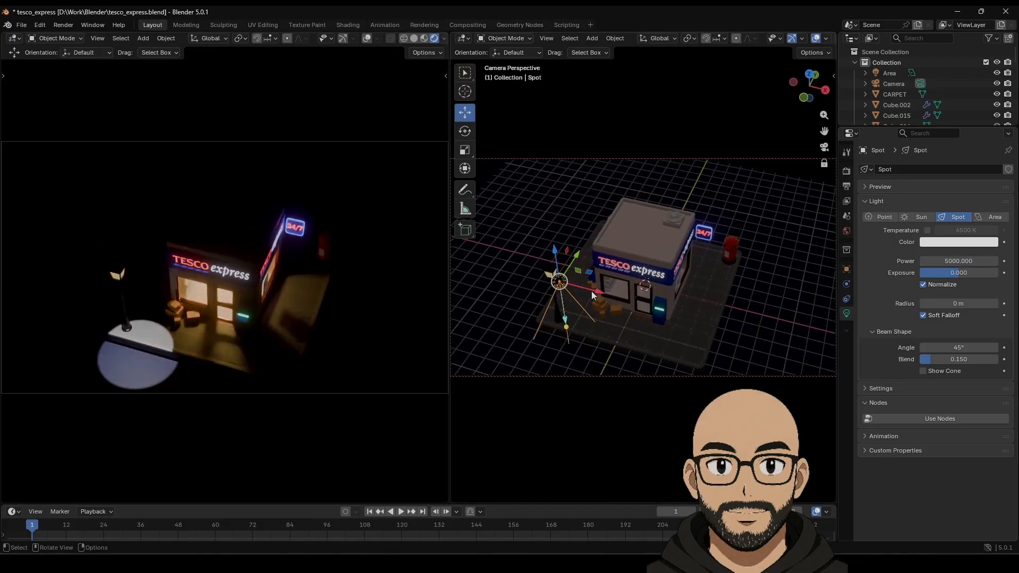
{"action": "key", "text": "g"}
{"action": "key", "text": "x"}
{"action": "left_click", "coordinate": [568, 273]}
{"action": "key", "text": "g"}
{"action": "key", "text": "y"}
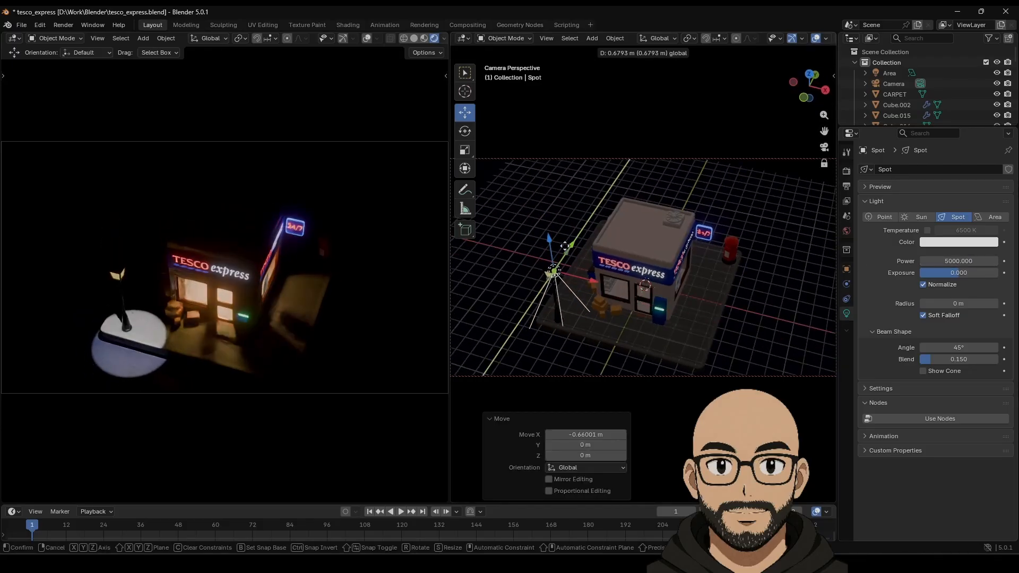
{"action": "left_click", "coordinate": [583, 263]}
{"action": "key", "text": "g"}
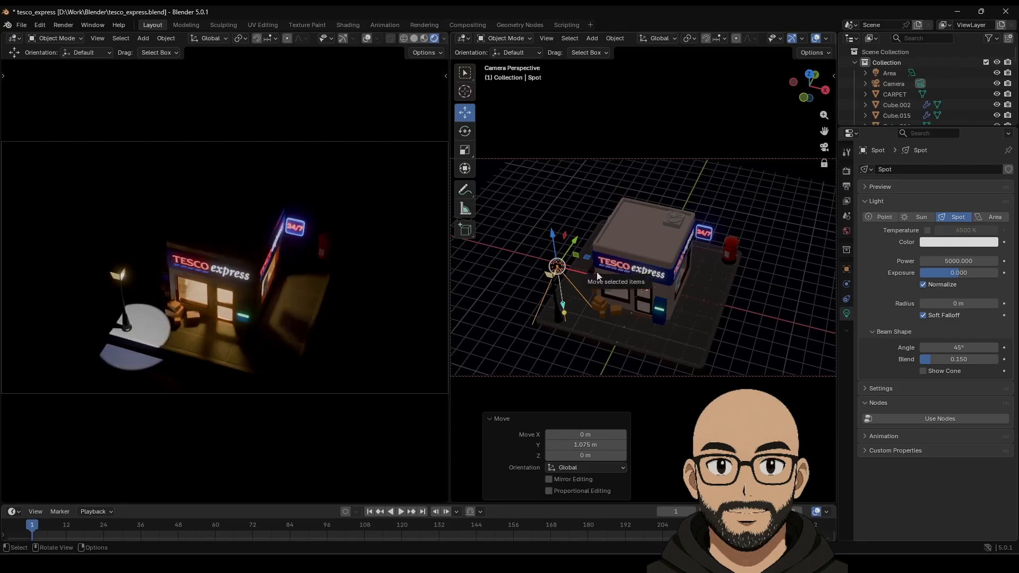
{"action": "key", "text": "x"}
{"action": "left_click", "coordinate": [589, 272]}
{"action": "key", "text": "g"}
{"action": "key", "text": "y"}
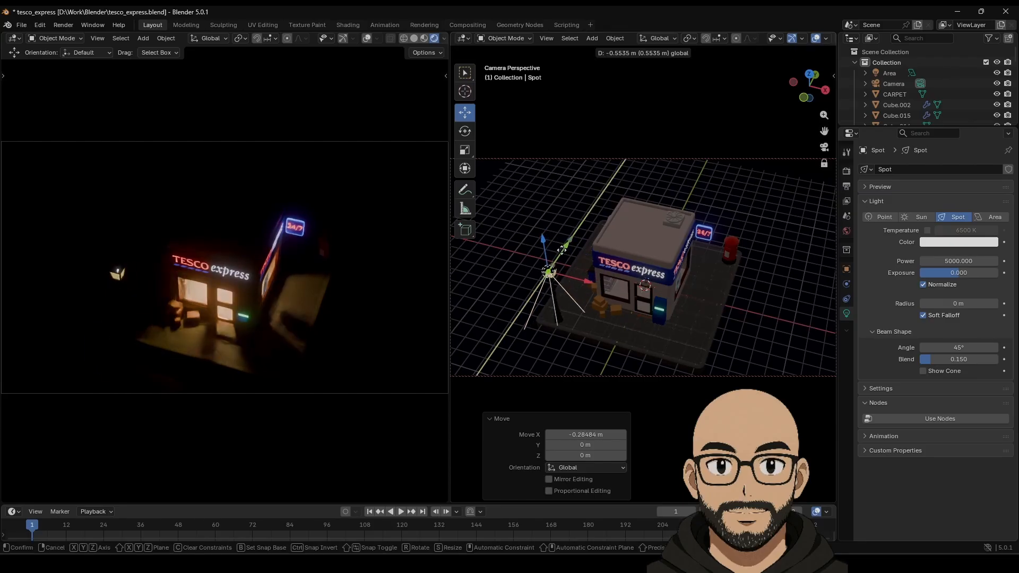
{"action": "left_click", "coordinate": [563, 252]}
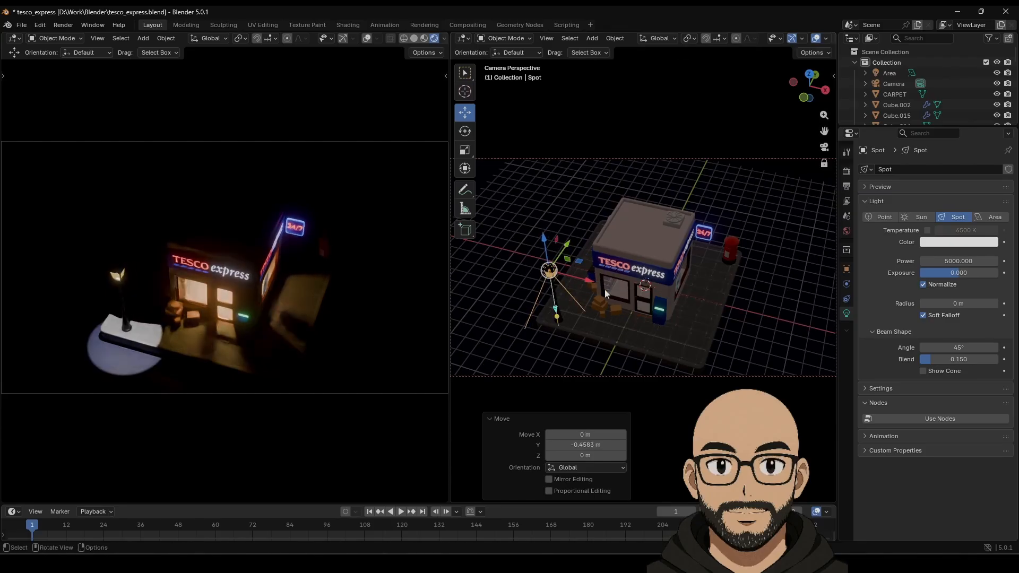
Step: Adjust the spot light's height, raising it about 2.3 m so that it sits above the street lamp's head
{"action": "middle_click_drag", "start_coordinate": [563, 252], "coordinate": [559, 195]}
{"action": "left_click_drag", "start_coordinate": [579, 220], "coordinate": [581, 221]}
{"action": "left_click_drag", "start_coordinate": [547, 175], "coordinate": [545, 180]}
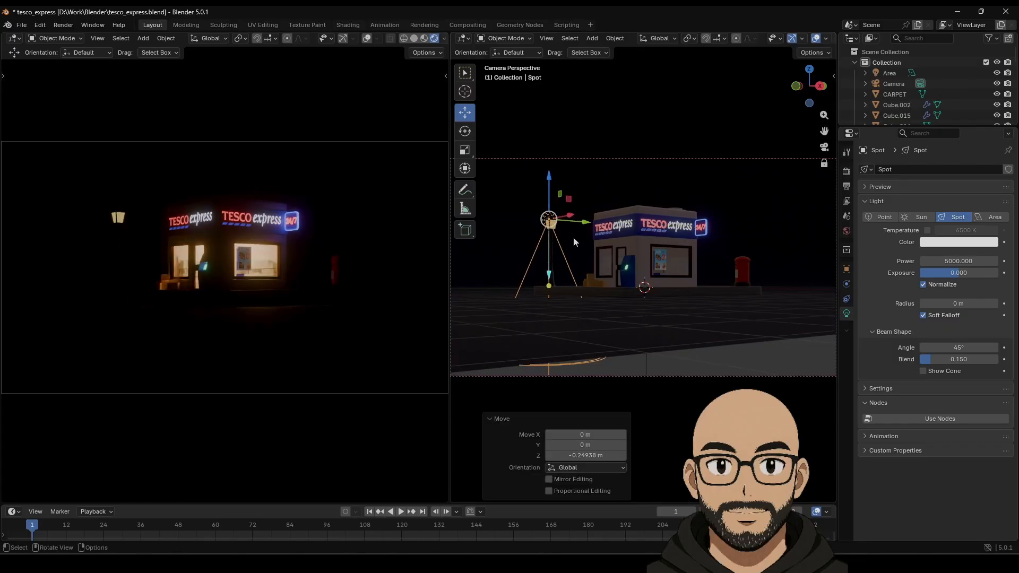
{"action": "middle_click_drag", "start_coordinate": [573, 237], "coordinate": [580, 285]}
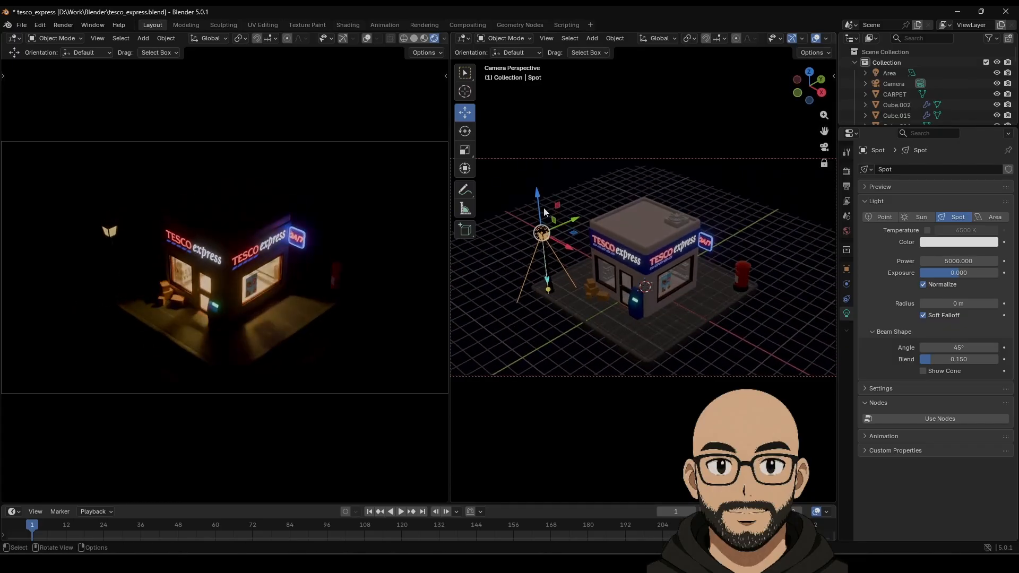
{"action": "left_click_drag", "start_coordinate": [544, 207], "coordinate": [545, 166]}
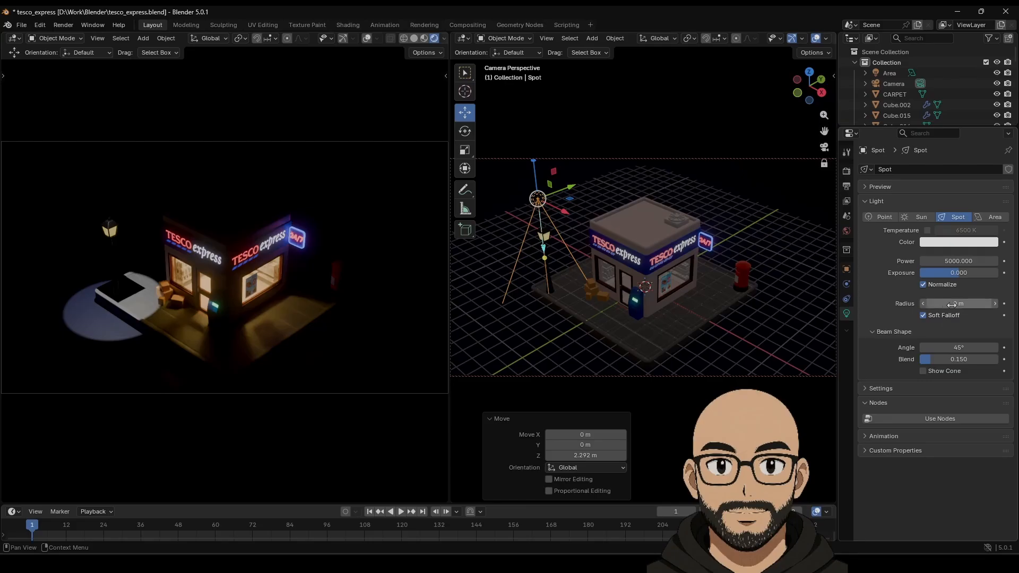
Step: Set the spot light's radius to 1.81 m and blend to 1.000, and enable a color temperature of 2704 K
{"action": "mouse_move", "coordinate": [951, 304]}
{"action": "left_mouse_down"}
{"action": "mouse_move", "coordinate": [979, 304]}
{"action": "mouse_move", "coordinate": [968, 303]}
{"action": "left_mouse_up"}
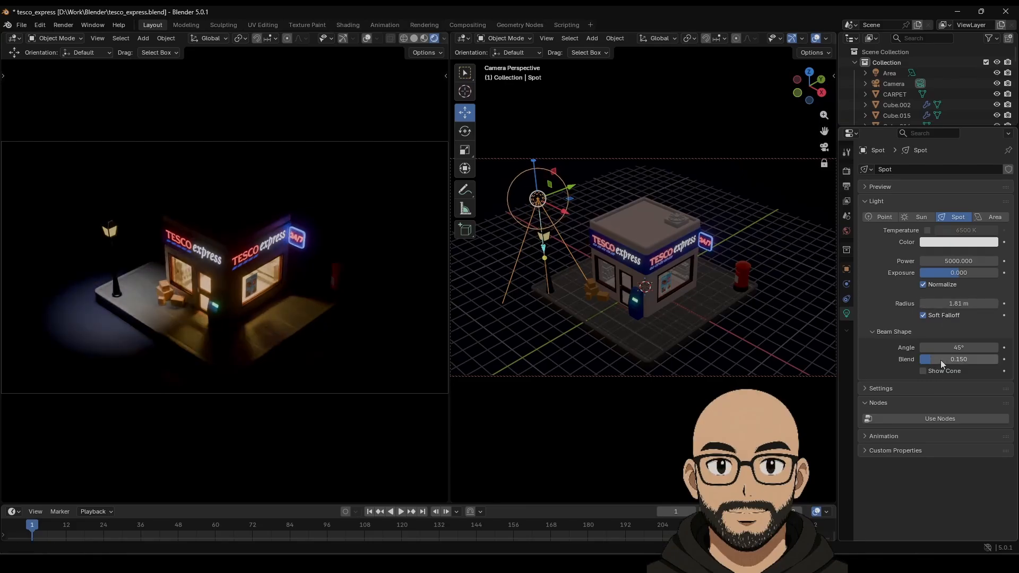
{"action": "left_click_drag", "start_coordinate": [950, 360], "coordinate": [1003, 360]}
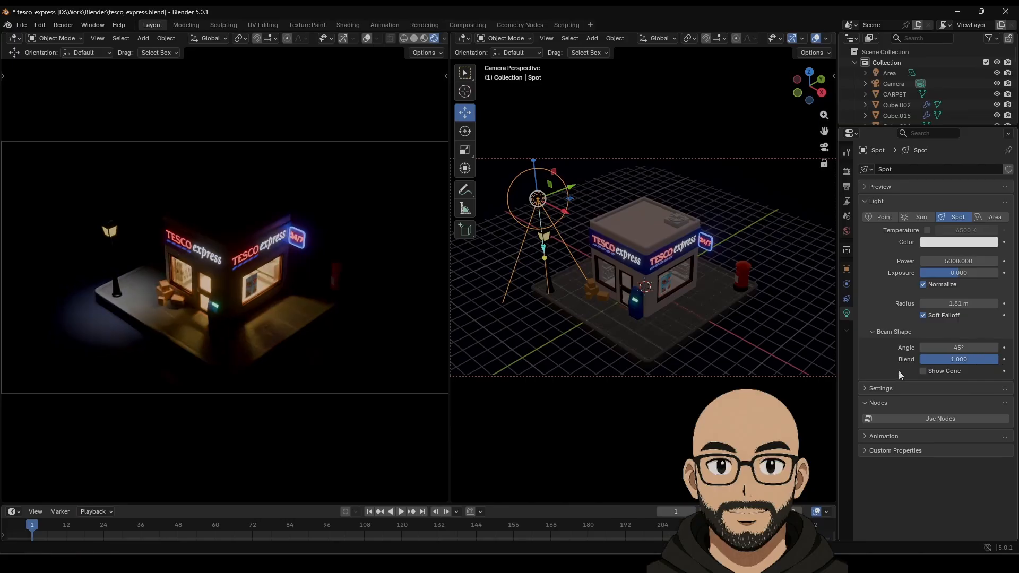
{"action": "left_click", "coordinate": [962, 243]}
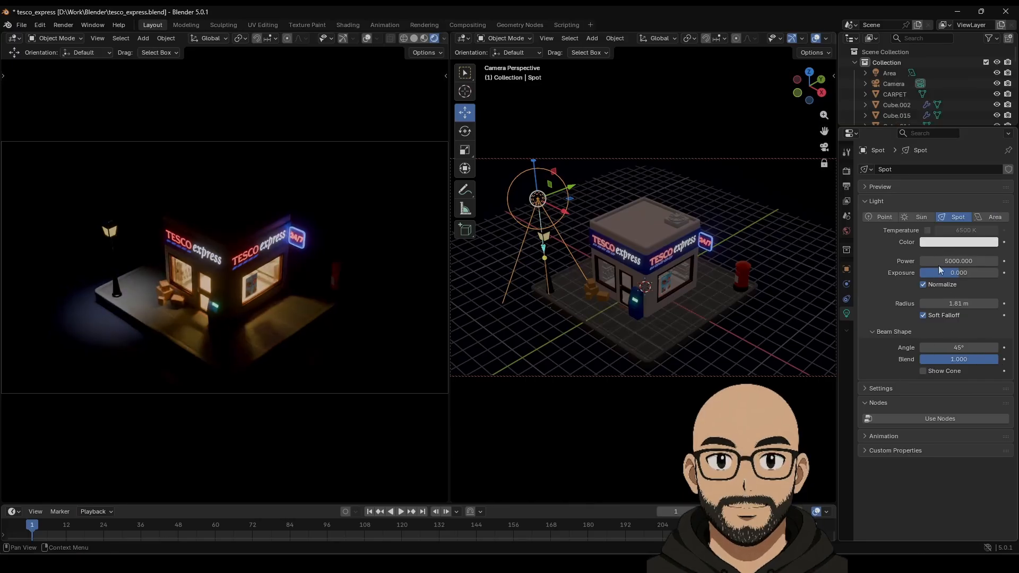
{"action": "left_click", "coordinate": [927, 230]}
{"action": "left_click_drag", "start_coordinate": [945, 235], "coordinate": [900, 236]}
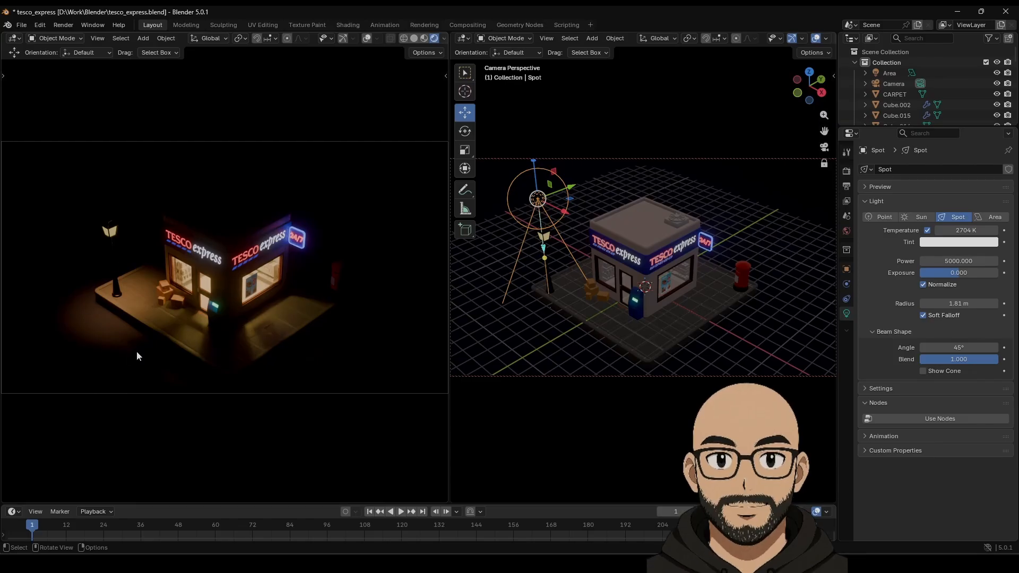
{"action": "key", "text": "g"}
{"action": "left_click", "coordinate": [155, 340]}
Step: Select the yellow area light inside the shop near its ceiling
{"action": "middle_click_drag", "start_coordinate": [622, 301], "coordinate": [626, 292]}
{"action": "scroll", "coordinate": [637, 302], "scroll_direction": "up", "scroll_amount": 5}
{"action": "middle_click_drag", "start_coordinate": [682, 257], "coordinate": [515, 276], "text": "shift"}
{"action": "scroll", "coordinate": [610, 317], "scroll_direction": "up", "scroll_amount": 2}
{"action": "scroll", "coordinate": [550, 298], "scroll_direction": "up", "scroll_amount": 2}
{"action": "scroll", "coordinate": [559, 313], "scroll_direction": "up", "scroll_amount": 3}
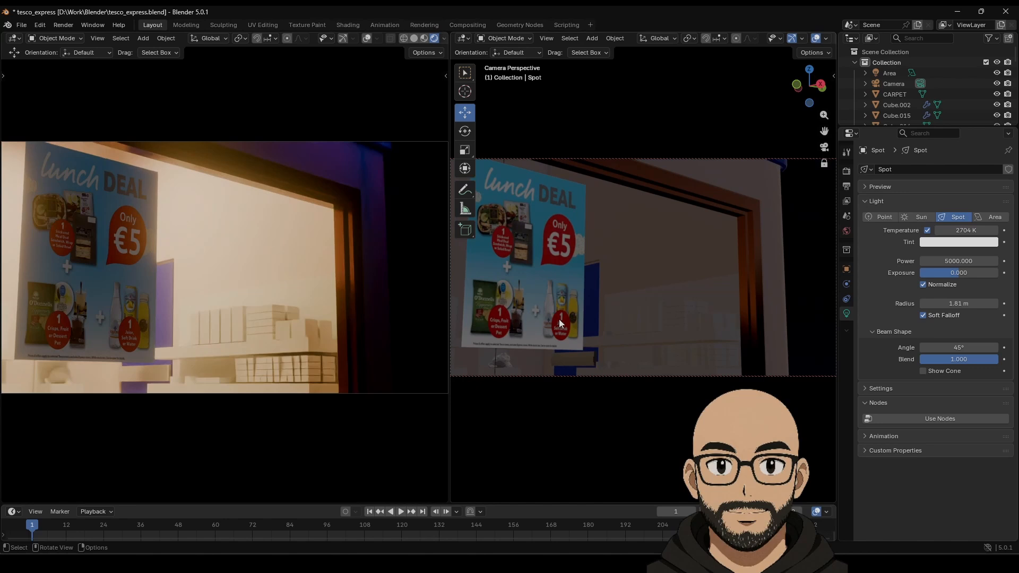
{"action": "scroll", "coordinate": [552, 321], "scroll_direction": "up", "scroll_amount": 5}
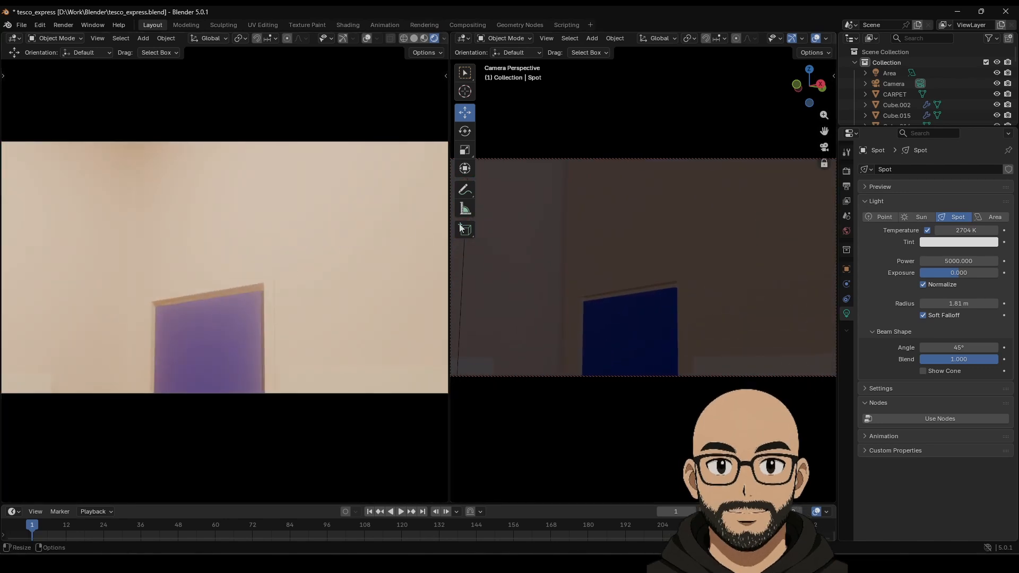
{"action": "middle_click_drag", "start_coordinate": [461, 229], "coordinate": [590, 224]}
{"action": "left_click", "coordinate": [590, 225]}
Step: Try the Normalize option of the shop's interior area light while viewing the whole diorama
{"action": "scroll", "coordinate": [576, 287], "scroll_direction": "down", "scroll_amount": 8}
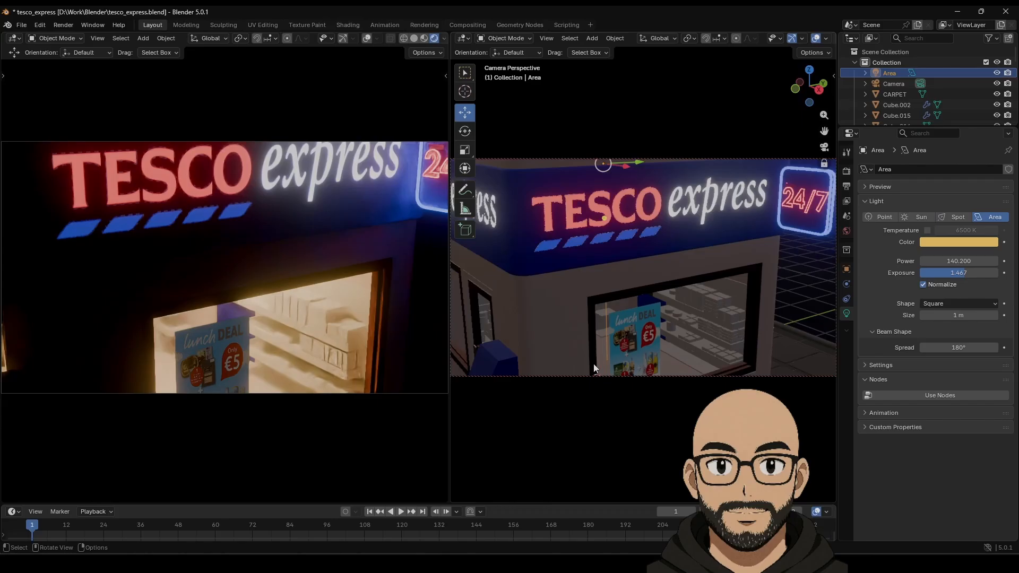
{"action": "scroll", "coordinate": [600, 356], "scroll_direction": "down", "scroll_amount": 6}
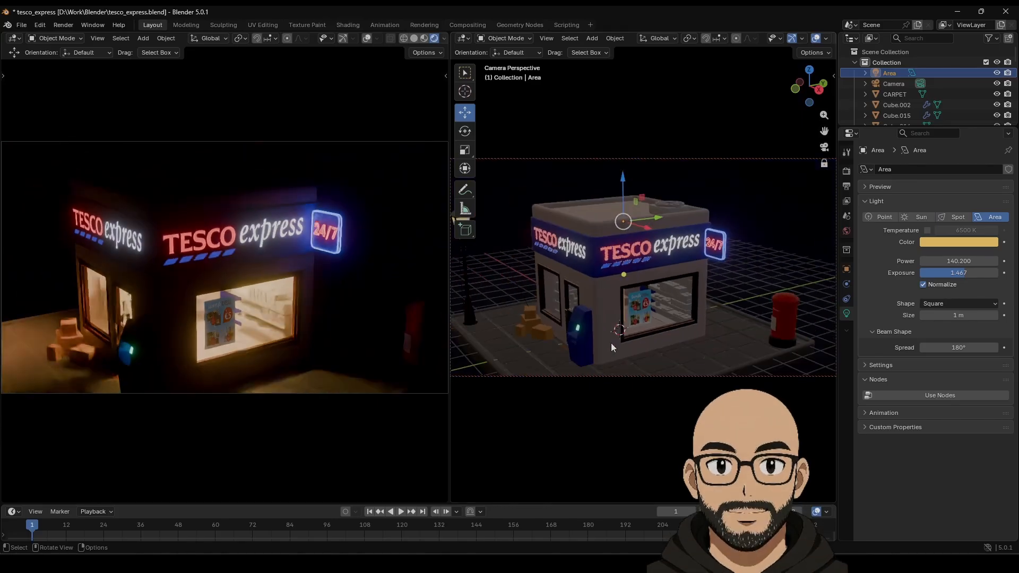
{"action": "middle_click_drag", "start_coordinate": [614, 313], "coordinate": [636, 290]}
{"action": "scroll", "coordinate": [639, 306], "scroll_direction": "down", "scroll_amount": 1}
{"action": "scroll", "coordinate": [650, 299], "scroll_direction": "up", "scroll_amount": 2}
{"action": "scroll", "coordinate": [639, 298], "scroll_direction": "down", "scroll_amount": 1}
{"action": "scroll", "coordinate": [635, 290], "scroll_direction": "down", "scroll_amount": 2}
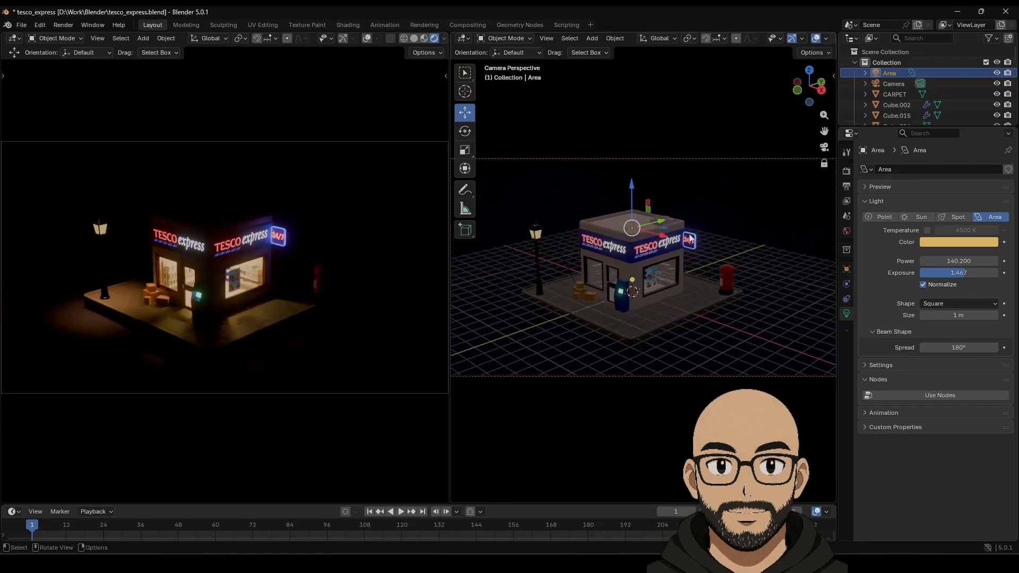
{"action": "left_click", "coordinate": [923, 285]}
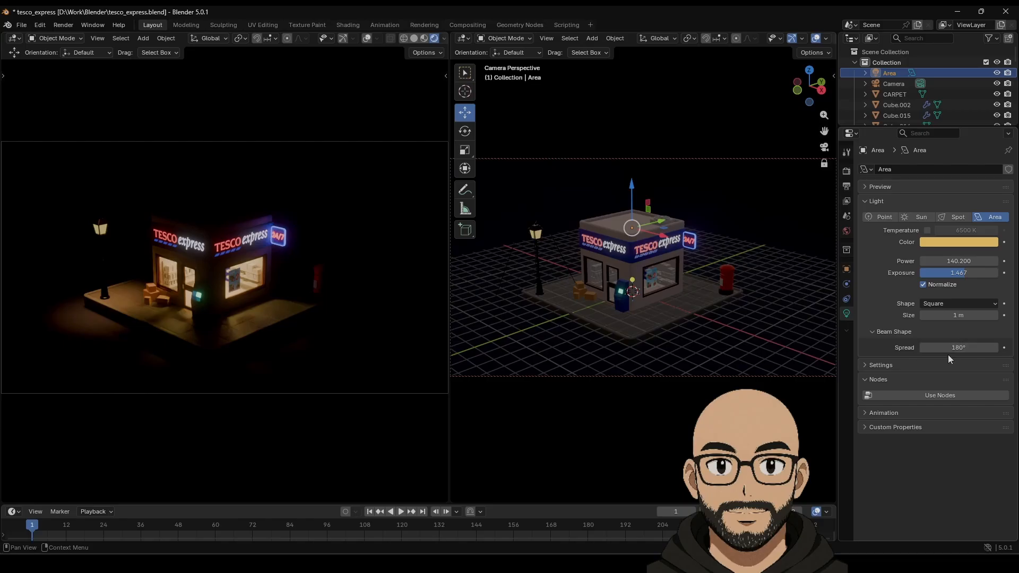
Step: Set the shop's interior area light to power 100, exposure 0 and a narrow beam spread of about 38.6°
{"action": "left_click_drag", "start_coordinate": [948, 348], "coordinate": [902, 348]}
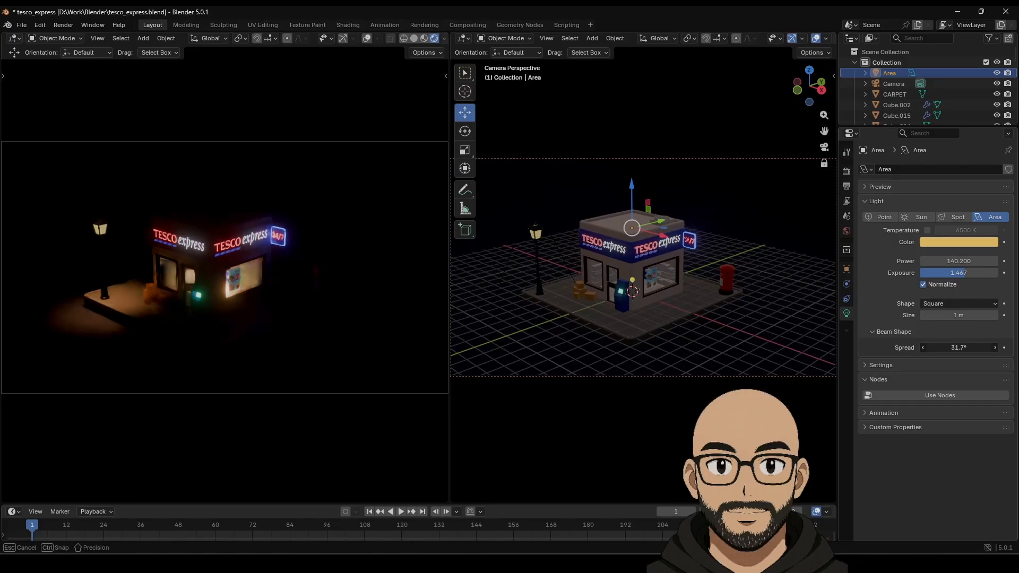
{"action": "left_click_drag", "start_coordinate": [924, 348], "coordinate": [927, 348]}
{"action": "left_click_drag", "start_coordinate": [964, 262], "coordinate": [959, 262]}
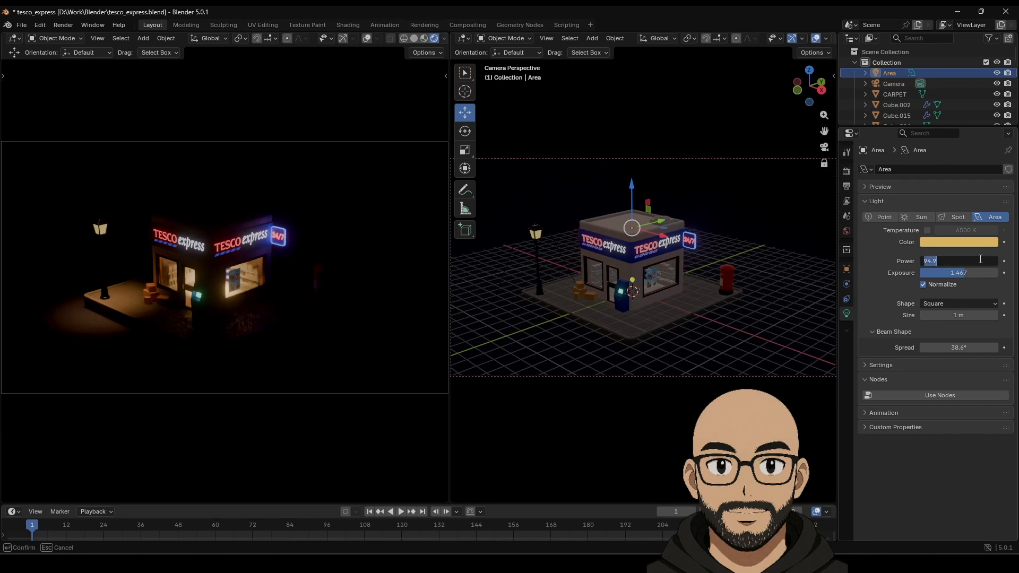
{"action": "key", "text": "Return"}
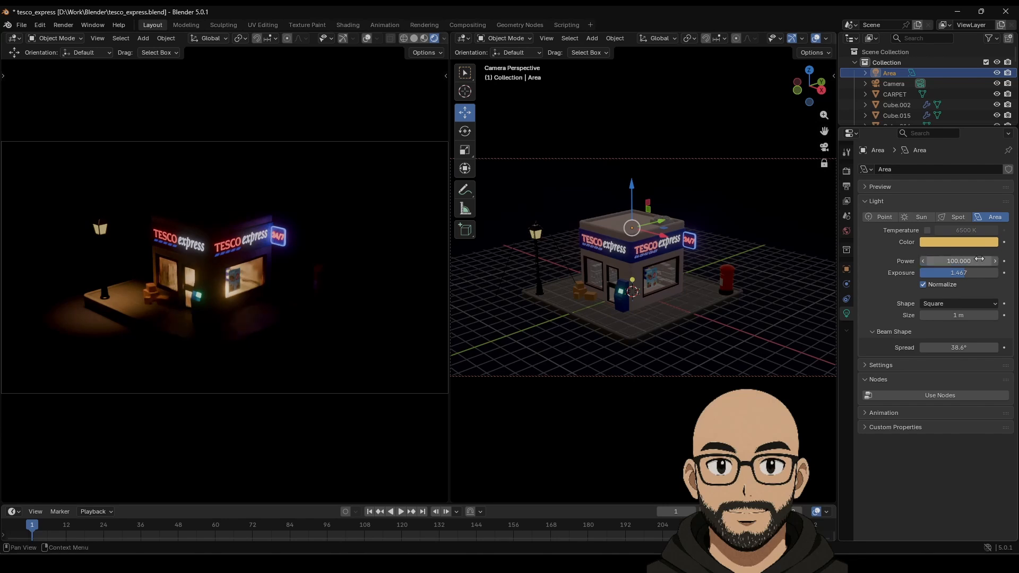
{"action": "type", "text": "0"}
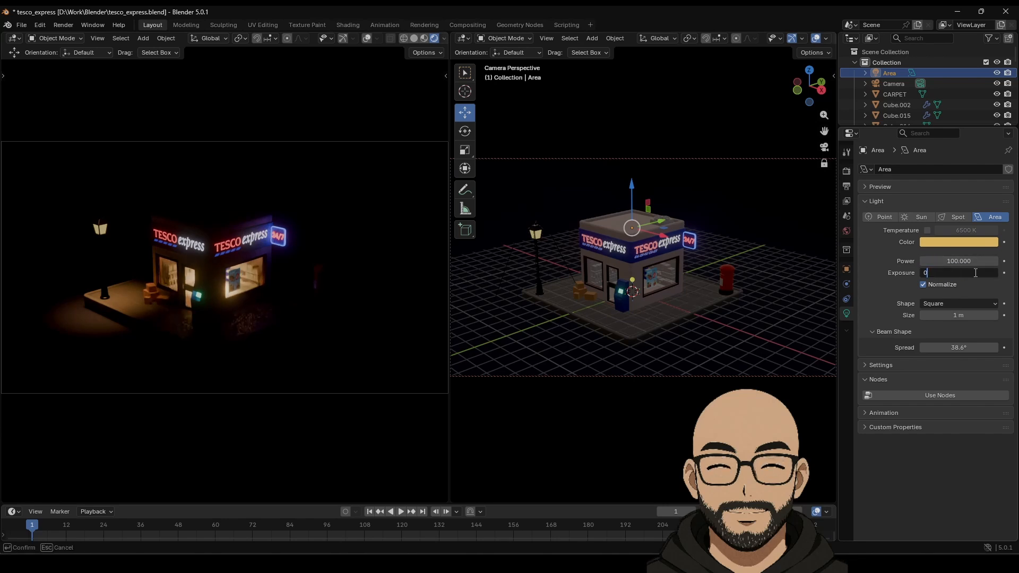
{"action": "key", "text": "Return"}
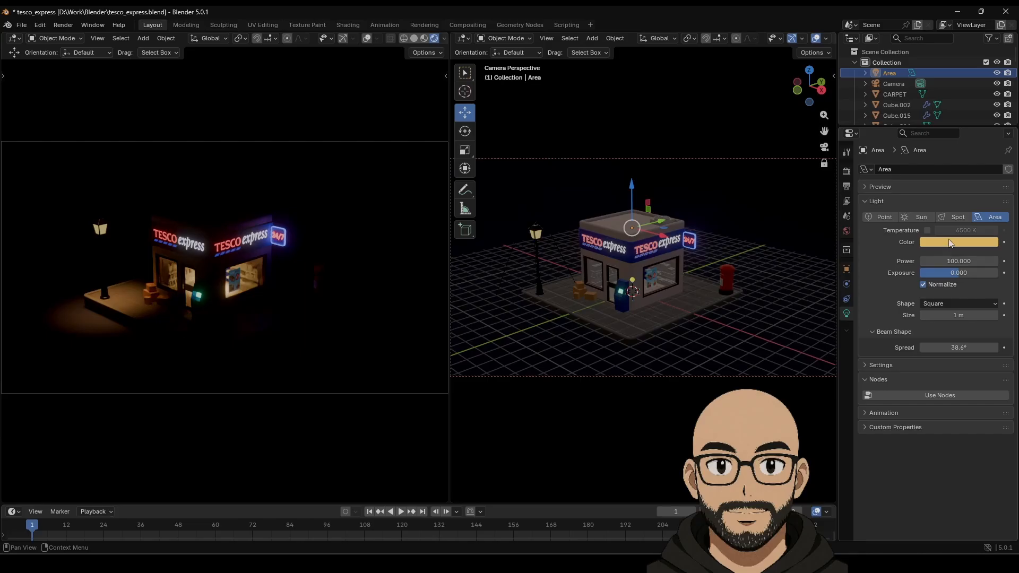
Step: Give the interior area light a 3628 K color temperature and near-white tint #FFF8FB, with a 111° spread and exposure of -0.133
{"action": "left_click", "coordinate": [927, 230]}
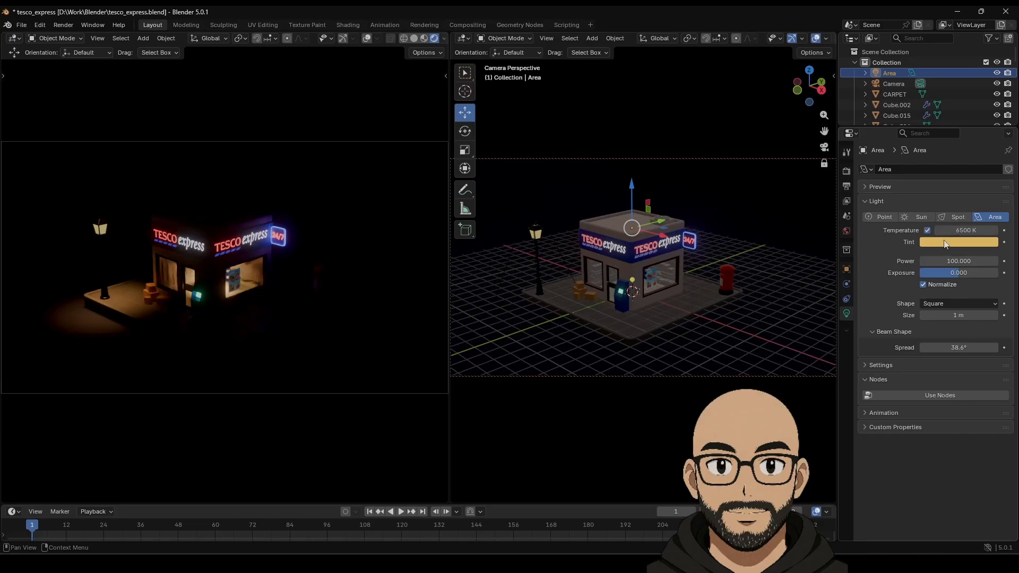
{"action": "left_click", "coordinate": [961, 242]}
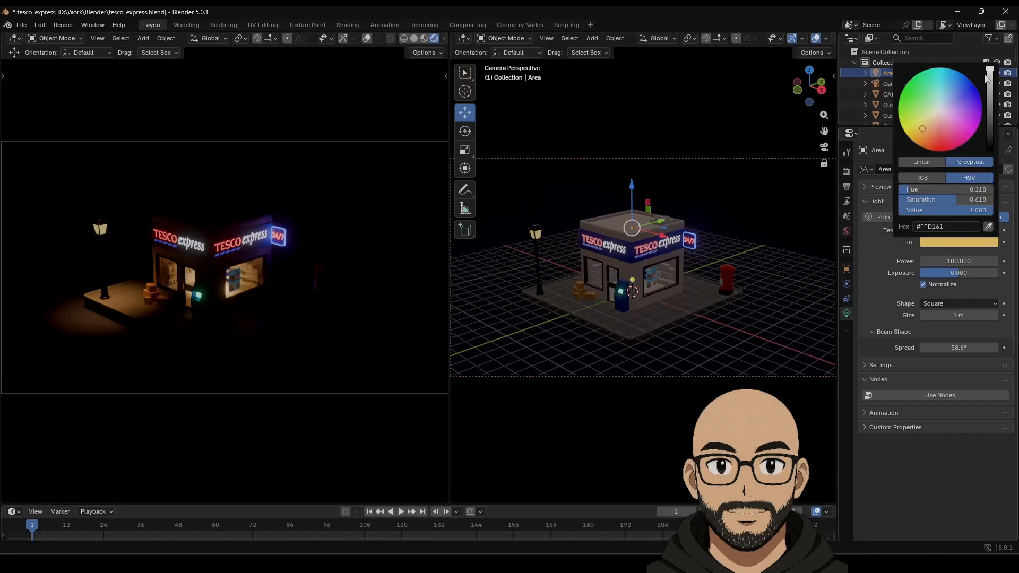
{"action": "left_click", "coordinate": [941, 110]}
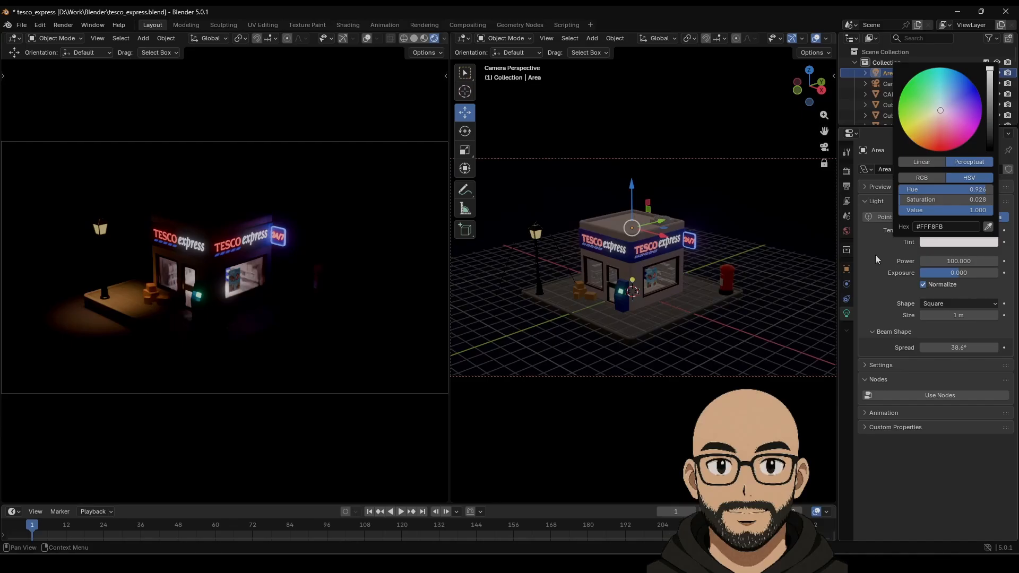
{"action": "mouse_move", "coordinate": [959, 230]}
{"action": "left_mouse_down"}
{"action": "mouse_move", "coordinate": [969, 230]}
{"action": "mouse_move", "coordinate": [915, 230]}
{"action": "mouse_move", "coordinate": [971, 230]}
{"action": "left_mouse_up"}
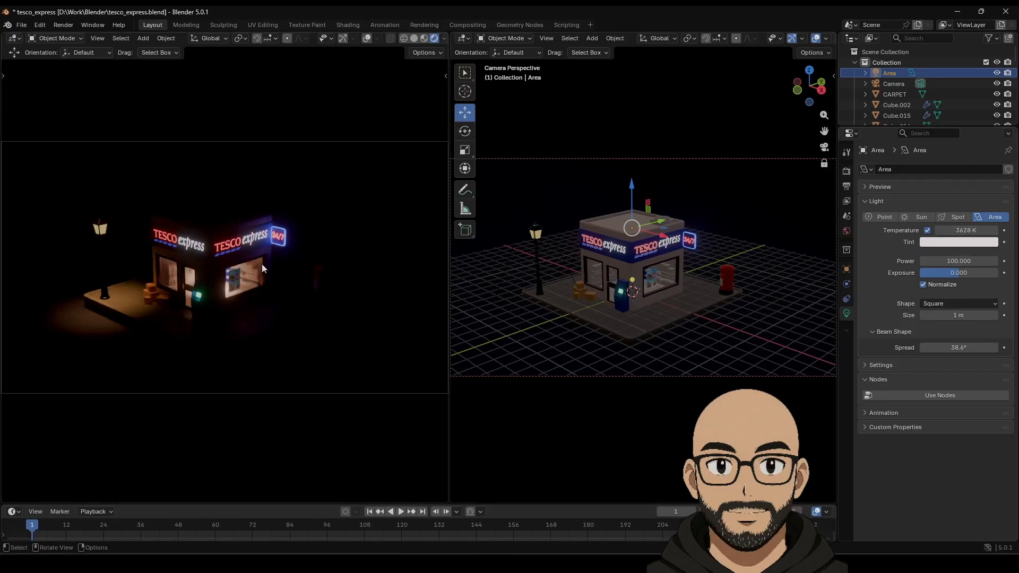
{"action": "mouse_move", "coordinate": [964, 347]}
{"action": "left_mouse_down"}
{"action": "mouse_move", "coordinate": [1013, 348]}
{"action": "mouse_move", "coordinate": [971, 348]}
{"action": "left_mouse_up"}
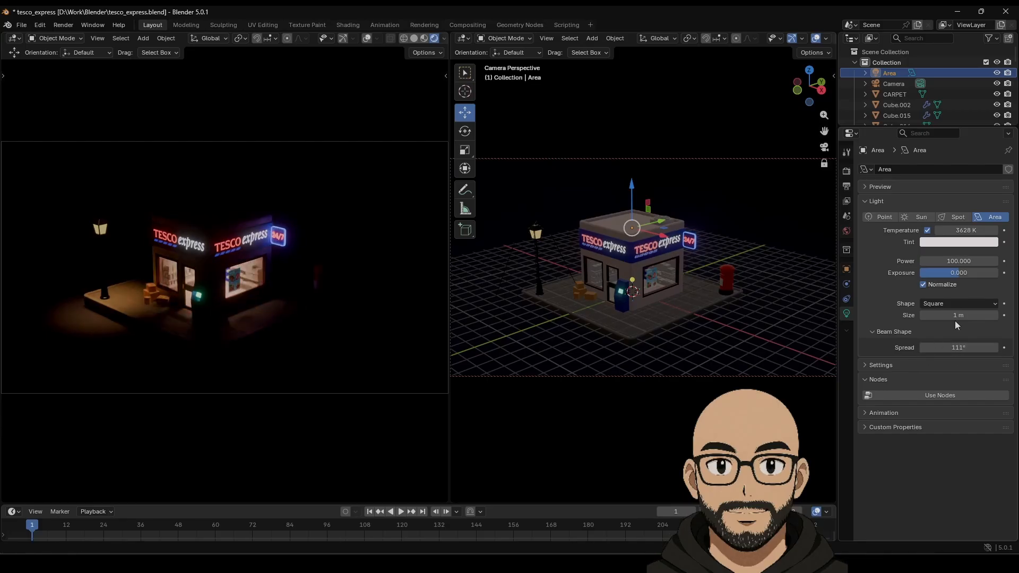
{"action": "mouse_move", "coordinate": [961, 275]}
{"action": "left_mouse_down"}
{"action": "mouse_move", "coordinate": [936, 274]}
{"action": "mouse_move", "coordinate": [964, 273]}
{"action": "mouse_move", "coordinate": [956, 273]}
{"action": "left_mouse_up"}
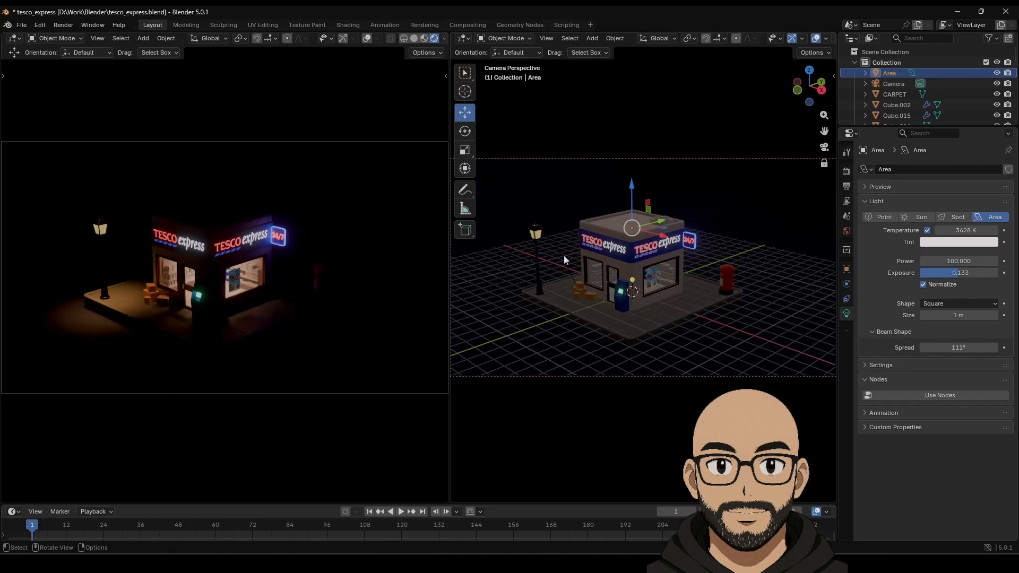
Step: Add a second area light to the scene and raise it about 7.85 m so it sits above the shop's roof
{"action": "scroll", "coordinate": [571, 242], "scroll_direction": "down", "scroll_amount": 1}
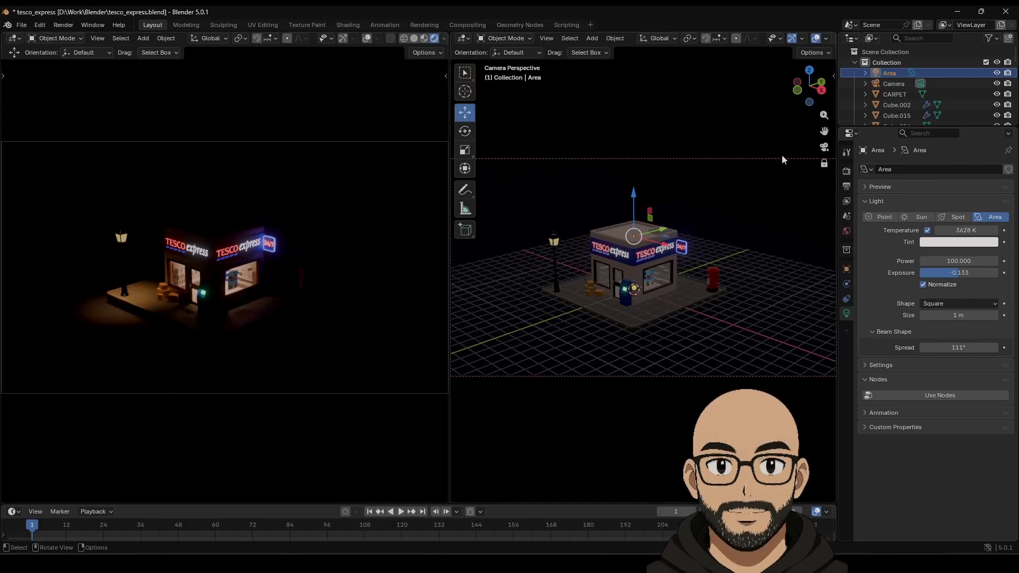
{"action": "left_click", "coordinate": [591, 39]}
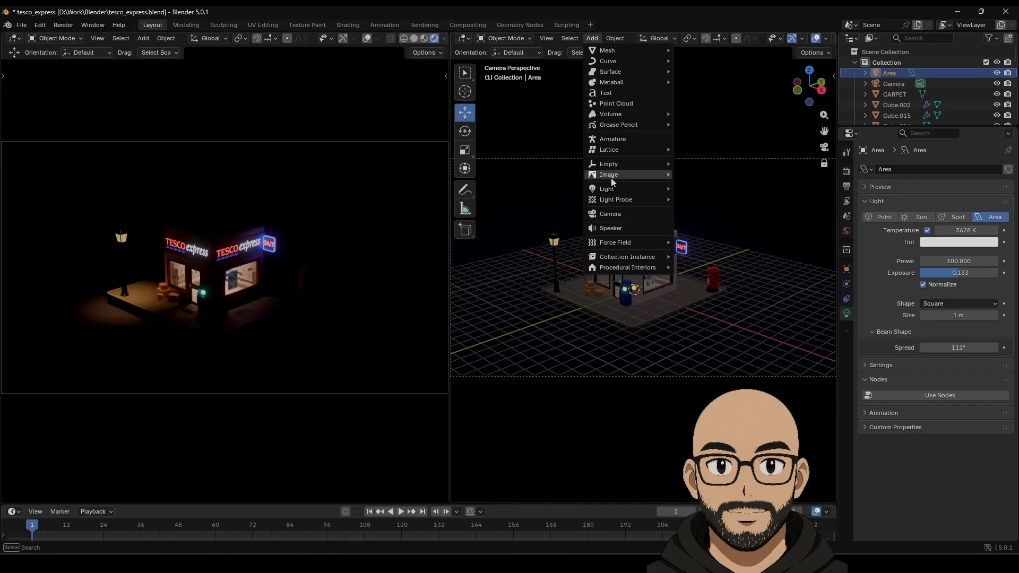
{"action": "mouse_move", "coordinate": [638, 191]}
{"action": "left_click", "coordinate": [698, 224]}
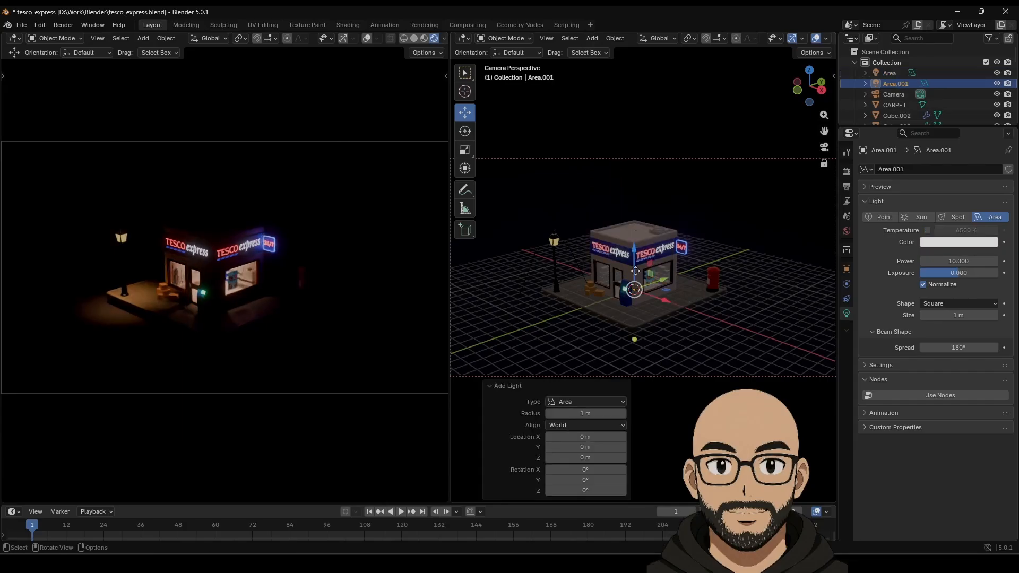
{"action": "left_click_drag", "start_coordinate": [635, 271], "coordinate": [643, 160]}
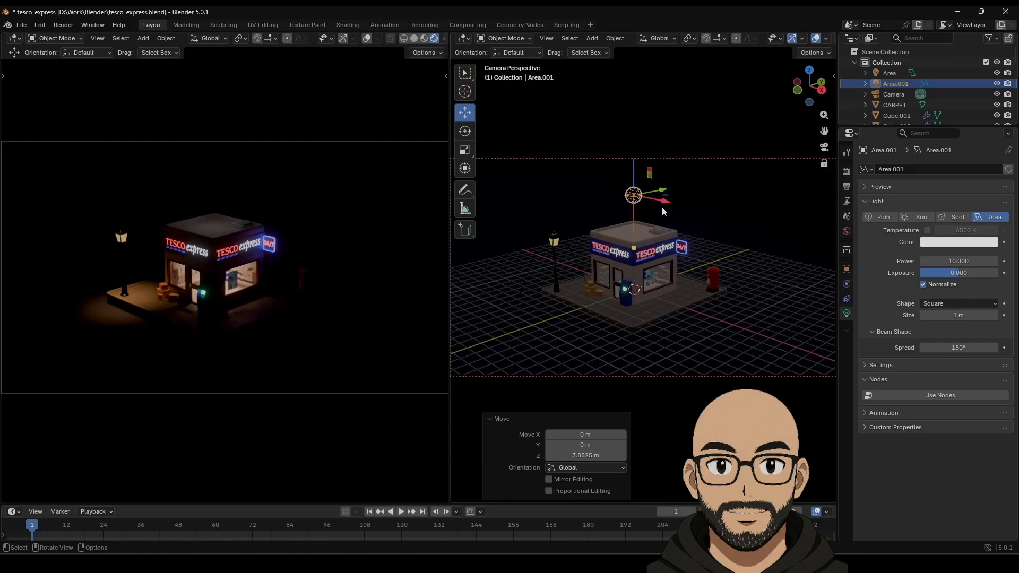
Step: Scale the new area light up about 5.74 times, set its size to 1.09 m and shift it about -2.25 m along Y
{"action": "key", "text": "s"}
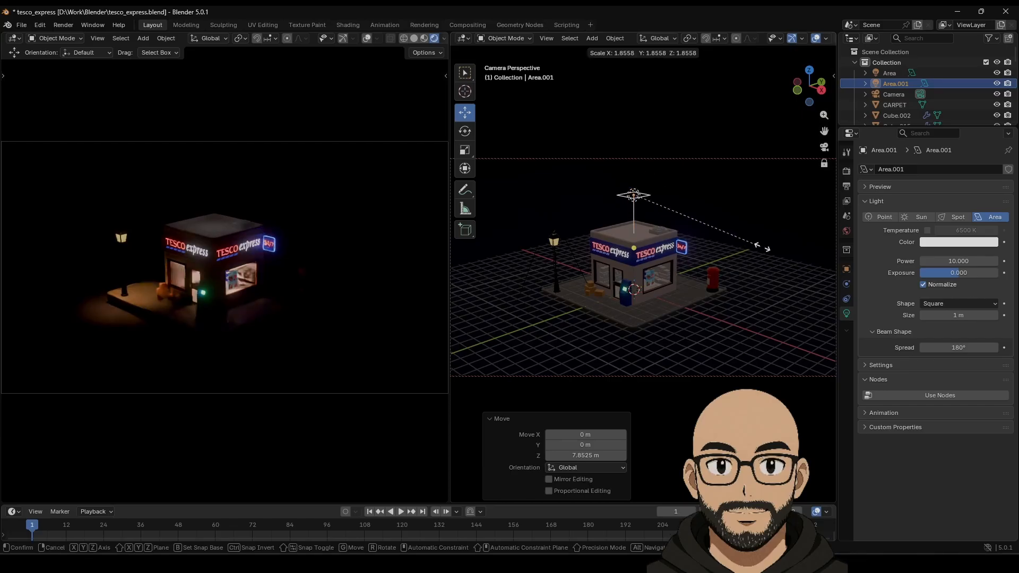
{"action": "left_click", "coordinate": [675, 208]}
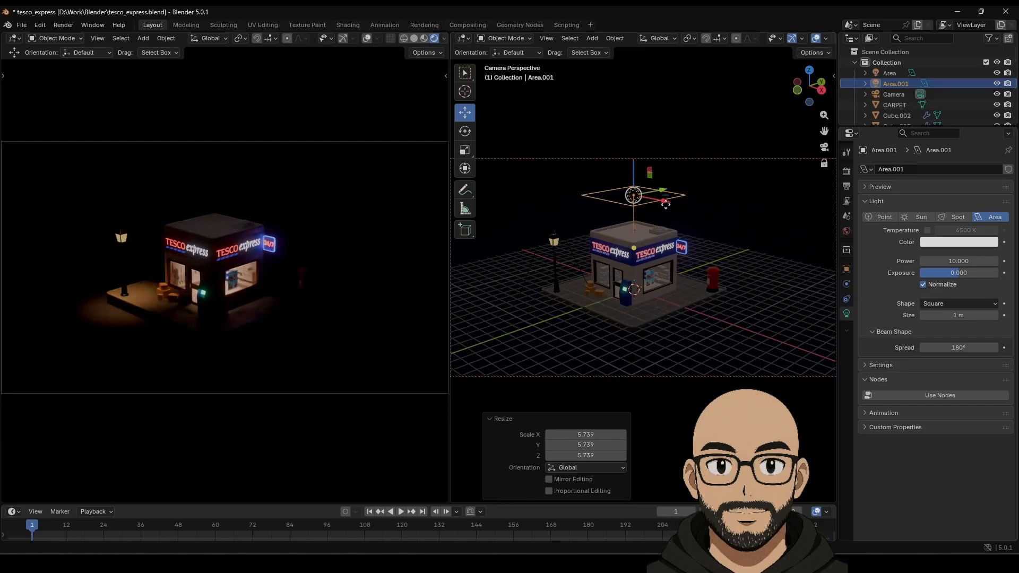
{"action": "left_click_drag", "start_coordinate": [666, 204], "coordinate": [567, 299]}
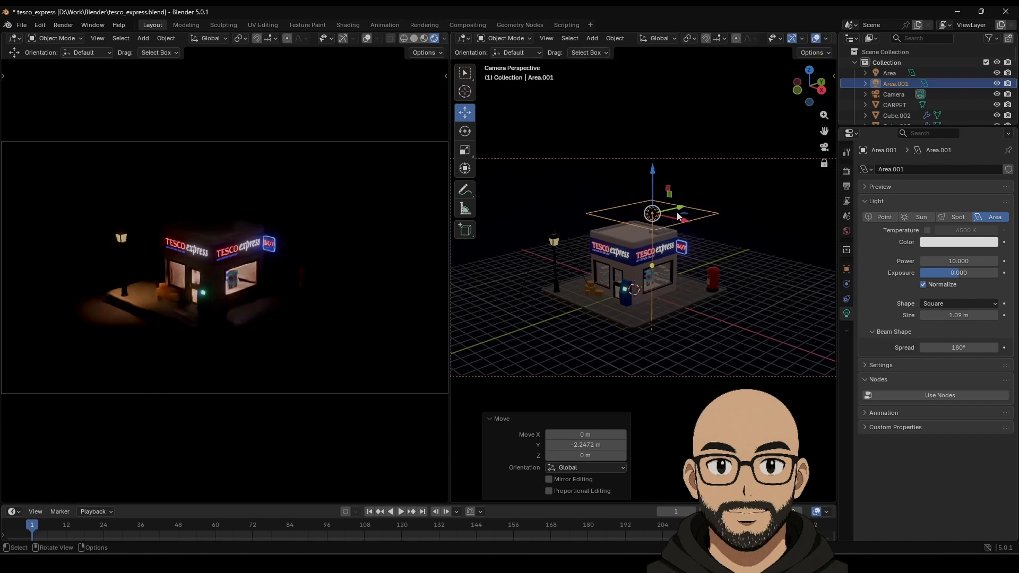
Step: Raise the overhead area light's exposure to 3.733 and enable a warm color temperature of 3444 K
{"action": "scroll", "coordinate": [229, 323], "scroll_direction": "up", "scroll_amount": 4}
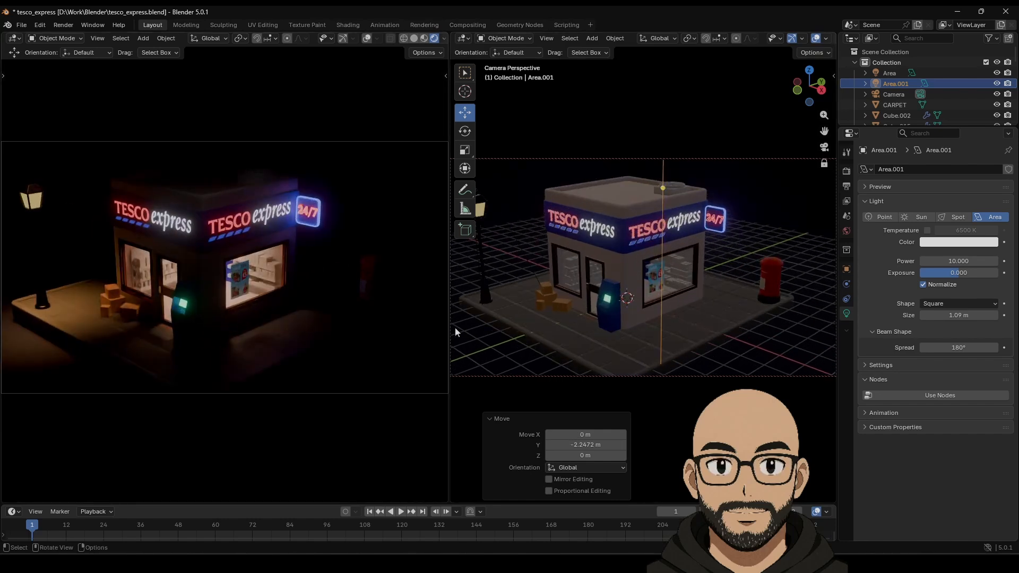
{"action": "left_click_drag", "start_coordinate": [959, 272], "coordinate": [982, 272]}
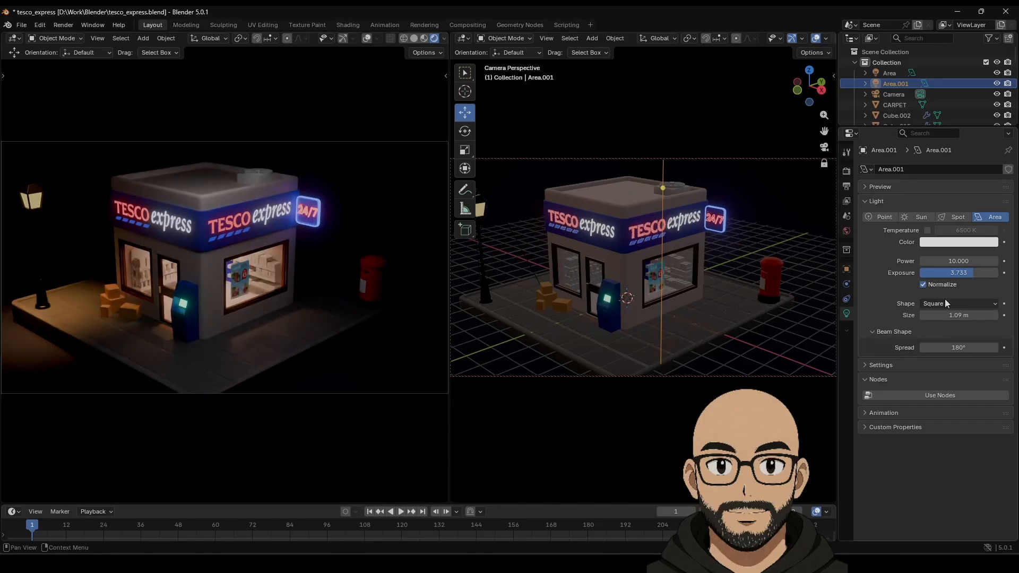
{"action": "left_click", "coordinate": [927, 230]}
{"action": "left_click_drag", "start_coordinate": [963, 230], "coordinate": [890, 230]}
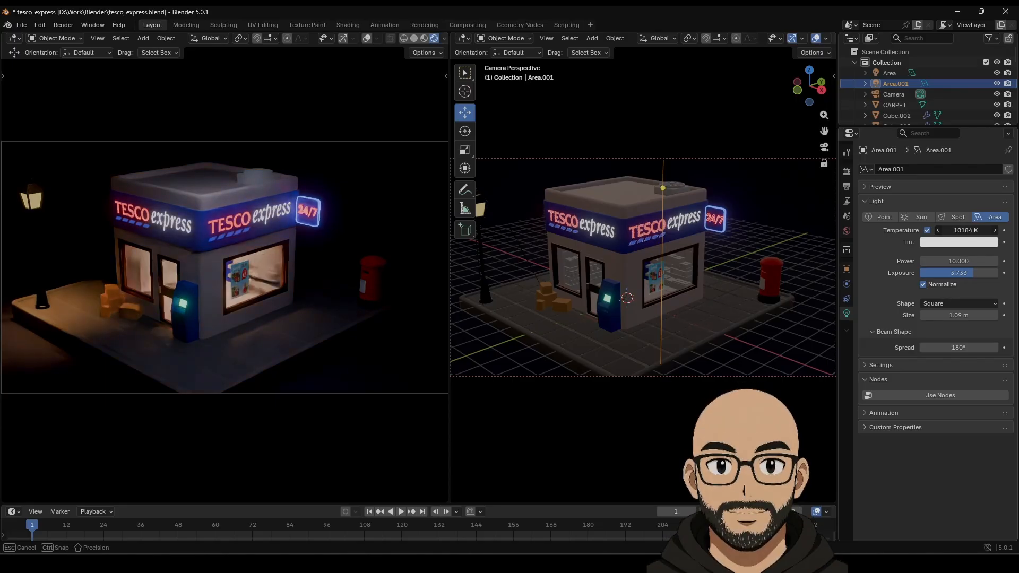
{"action": "left_click_drag", "start_coordinate": [958, 230], "coordinate": [945, 229]}
{"action": "mouse_move", "coordinate": [958, 230]}
{"action": "left_mouse_down"}
{"action": "mouse_move", "coordinate": [968, 229]}
{"action": "mouse_move", "coordinate": [955, 230]}
{"action": "left_mouse_up"}
Step: Save the diorama file with the new lighting
{"action": "scroll", "coordinate": [326, 291], "scroll_direction": "down", "scroll_amount": 2}
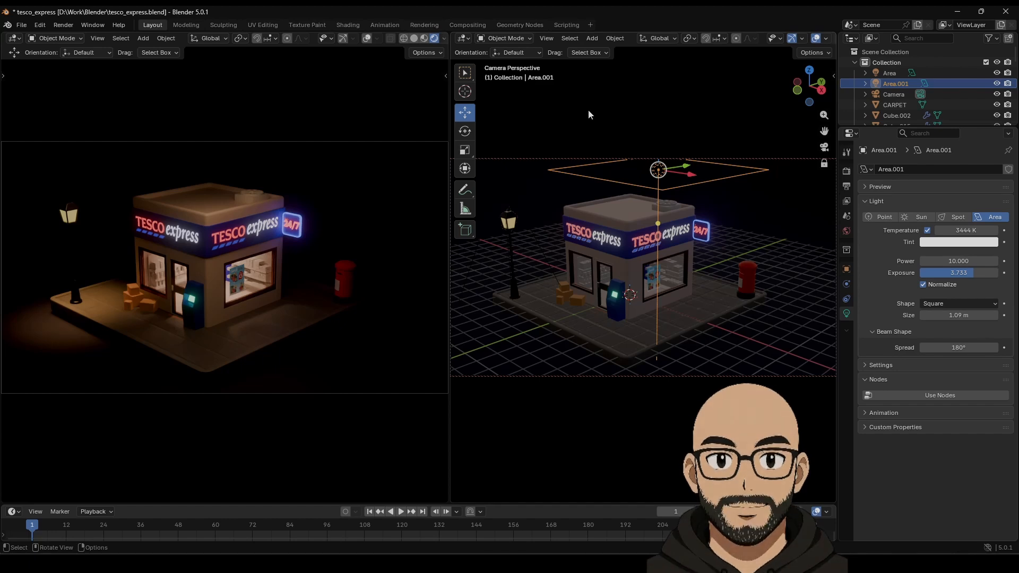
{"action": "left_click", "coordinate": [21, 25]}
{"action": "left_click", "coordinate": [40, 97]}
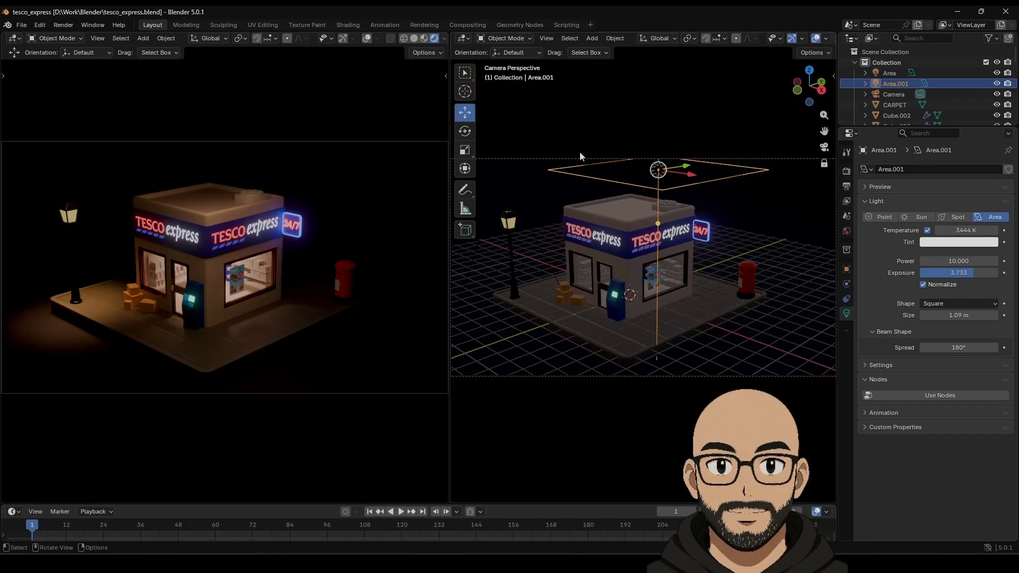
Step: Switch the second 3D viewport to the Asset Browser and view the list of available asset libraries
{"action": "left_click", "coordinate": [42, 26]}
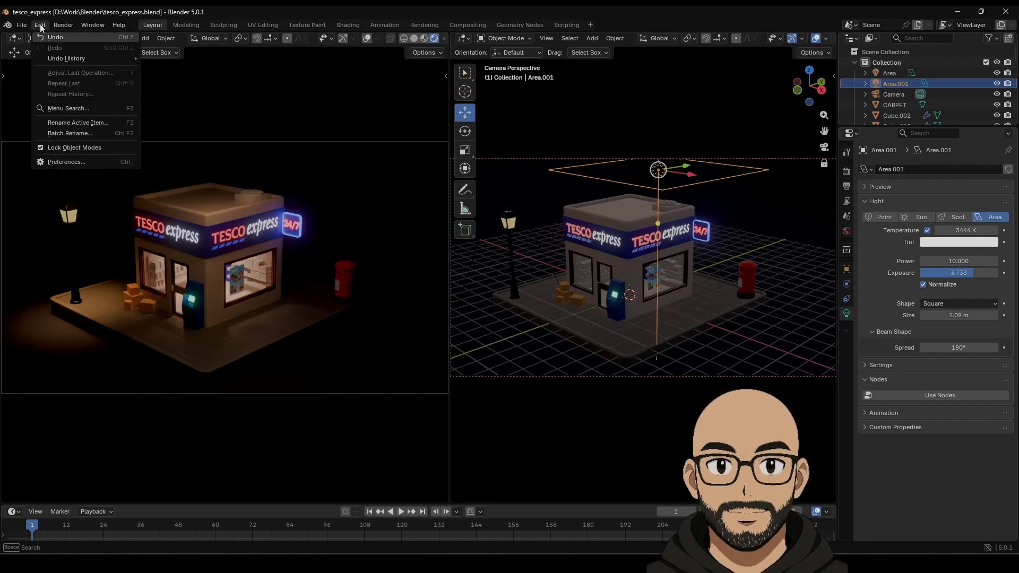
{"action": "left_click", "coordinate": [470, 38]}
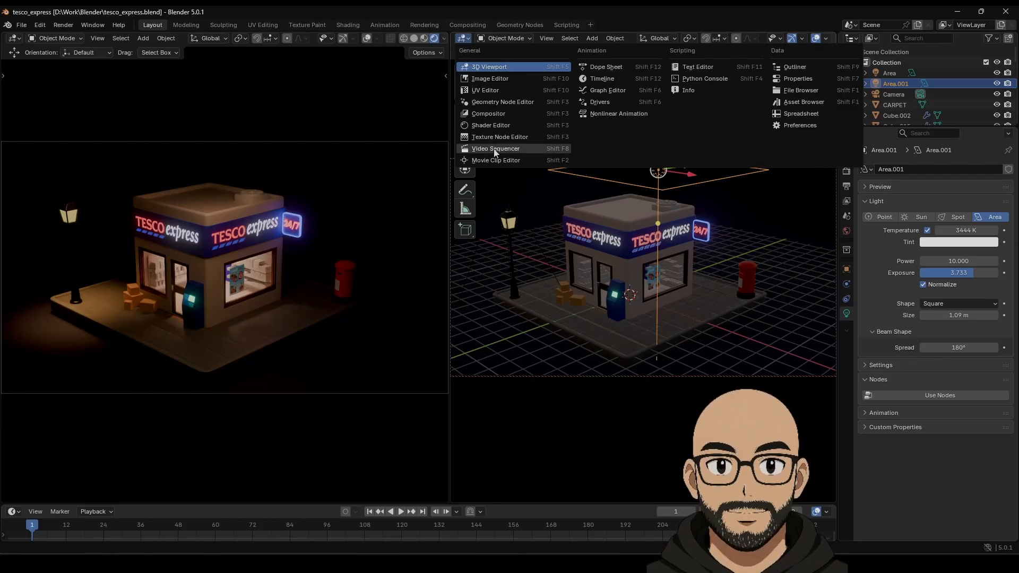
{"action": "left_click", "coordinate": [804, 103]}
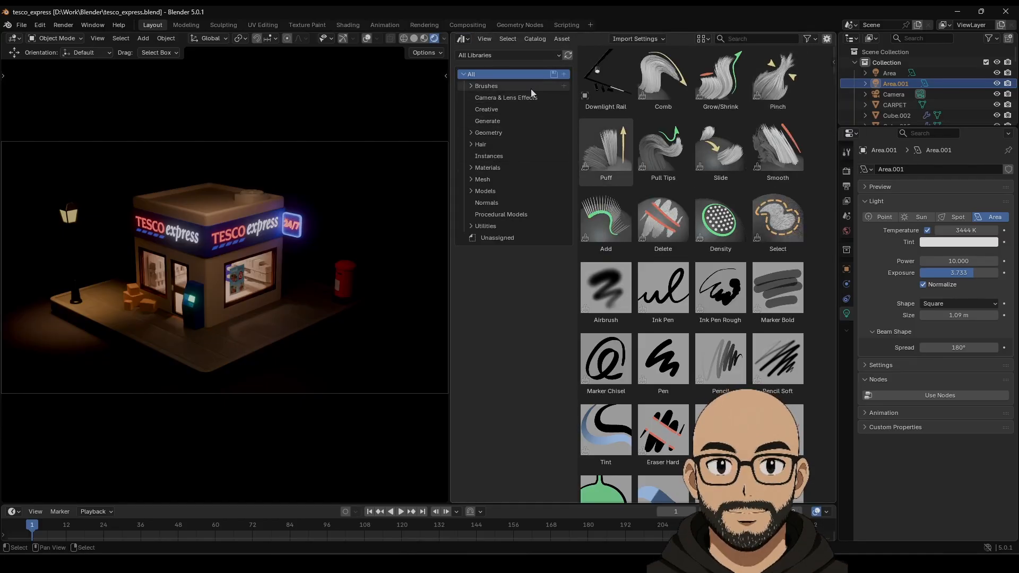
{"action": "left_click", "coordinate": [556, 56]}
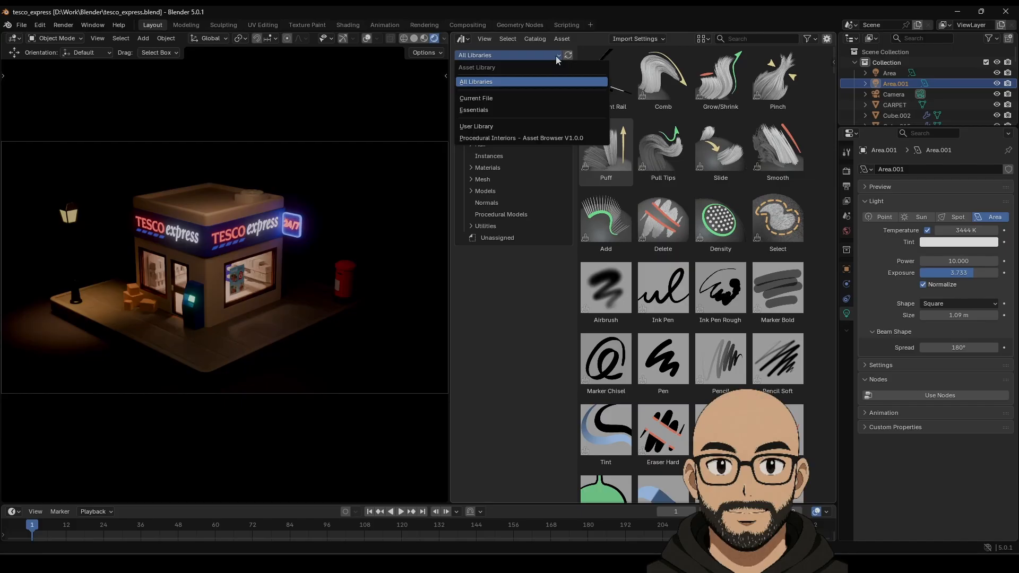
{"action": "left_click", "coordinate": [556, 56]}
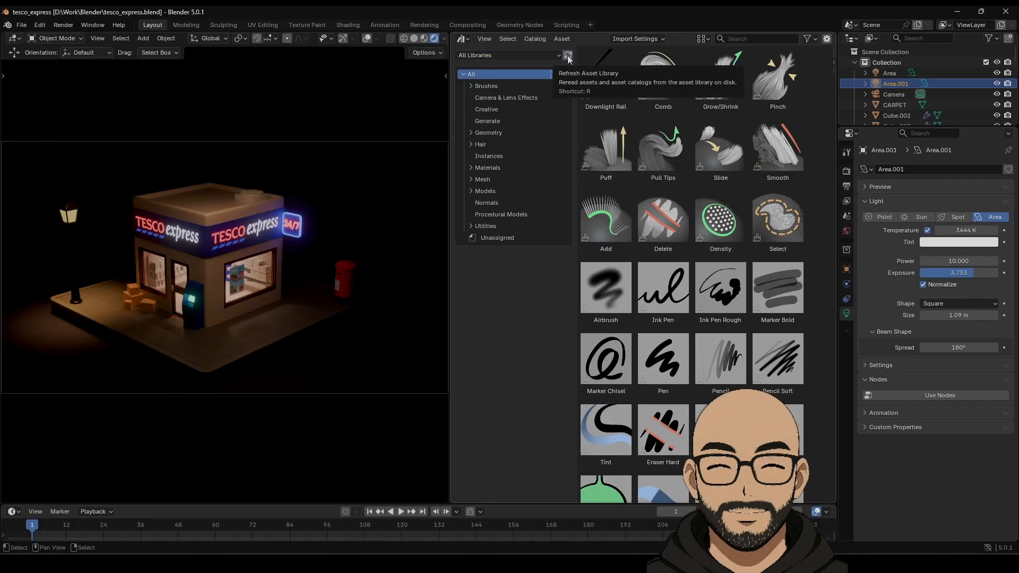
{"action": "left_click", "coordinate": [558, 55]}
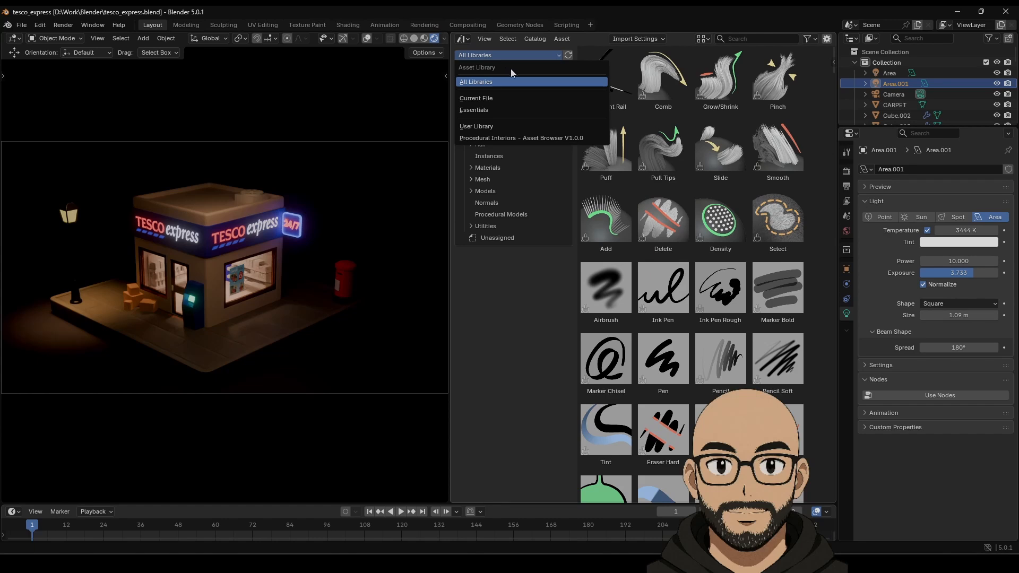
{"action": "left_click", "coordinate": [521, 55]}
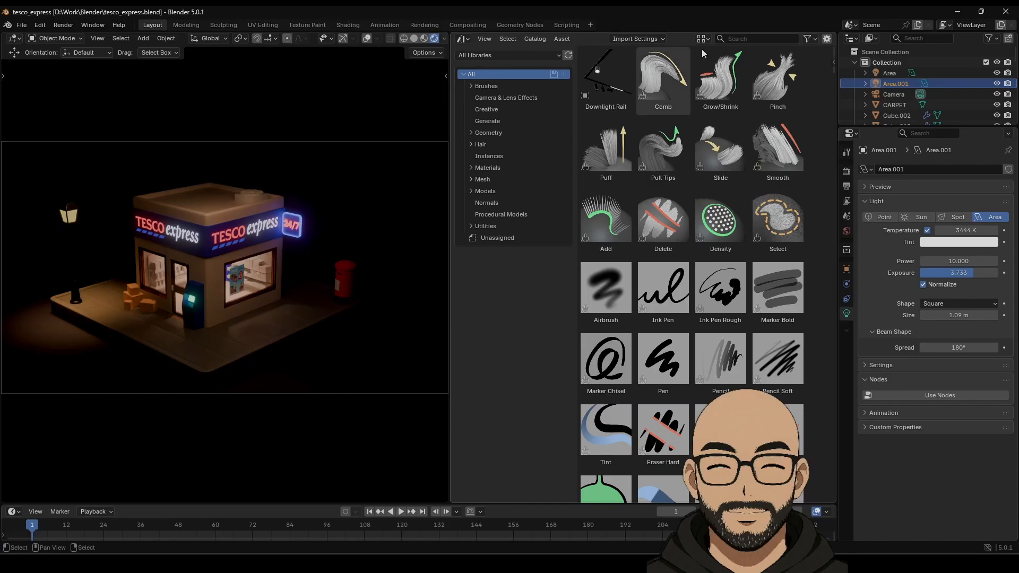
Step: Open the Preferences and look through the Save & Load, System and Get Extensions settings, ending at the add-ons list
{"action": "left_click", "coordinate": [22, 25]}
{"action": "left_click", "coordinate": [75, 165]}
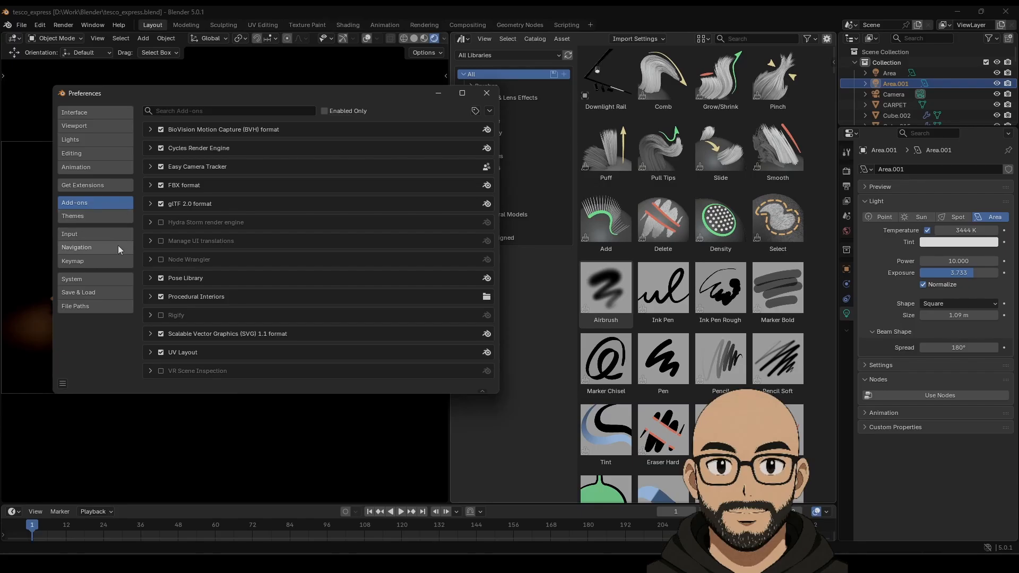
{"action": "left_click", "coordinate": [105, 290]}
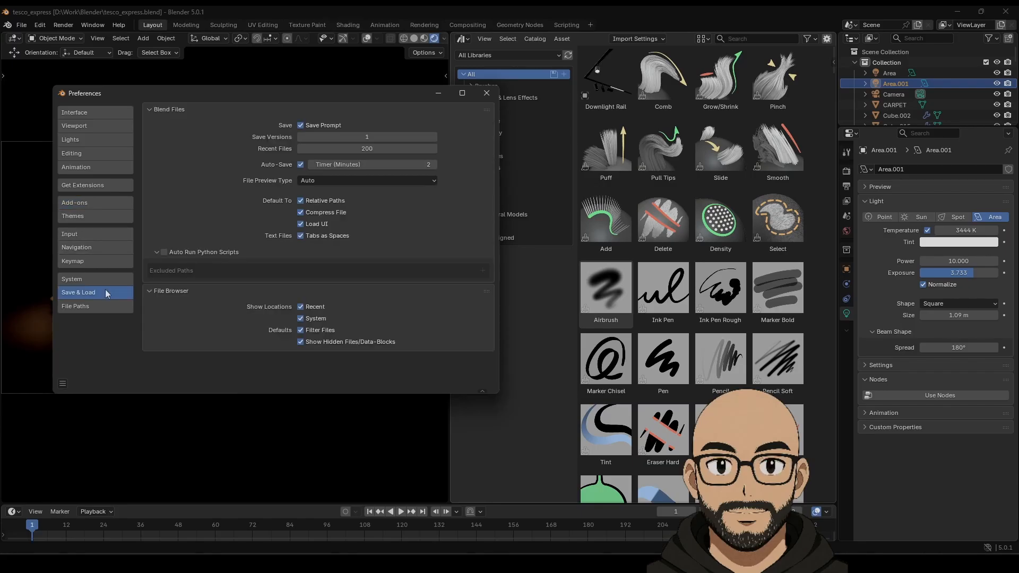
{"action": "left_click", "coordinate": [110, 278]}
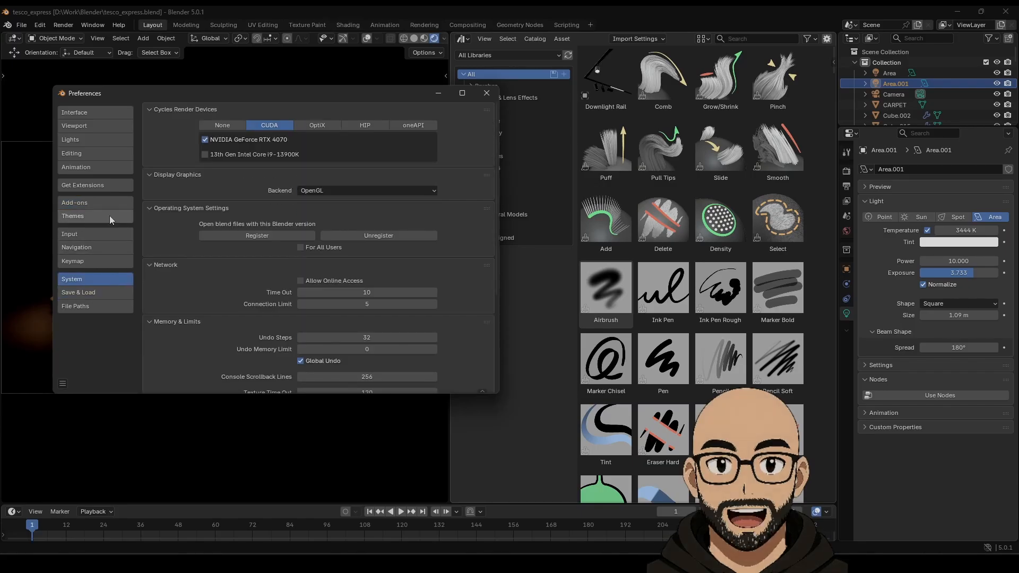
{"action": "left_click", "coordinate": [98, 201]}
{"action": "left_click", "coordinate": [96, 187]}
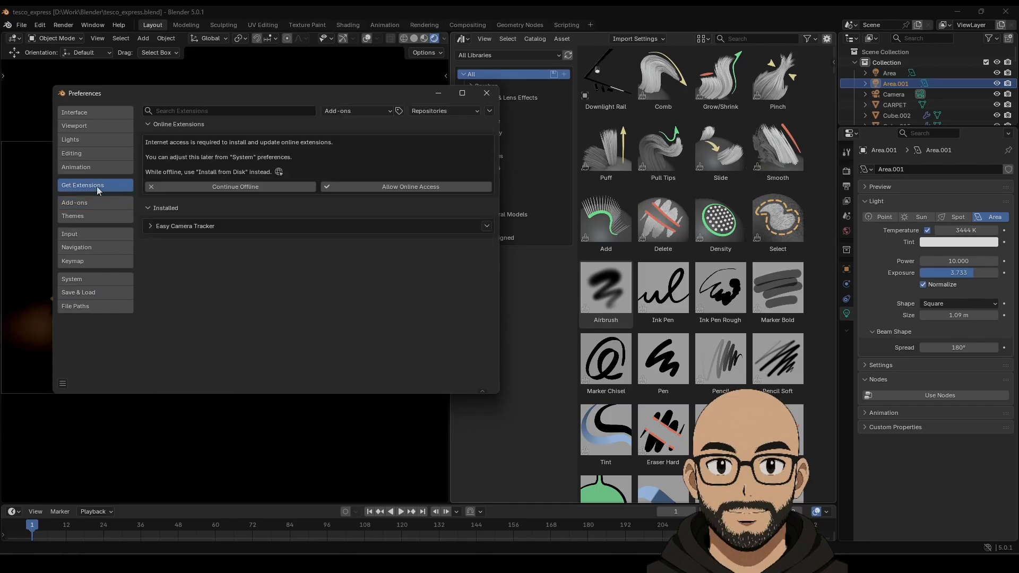
{"action": "left_click", "coordinate": [102, 204]}
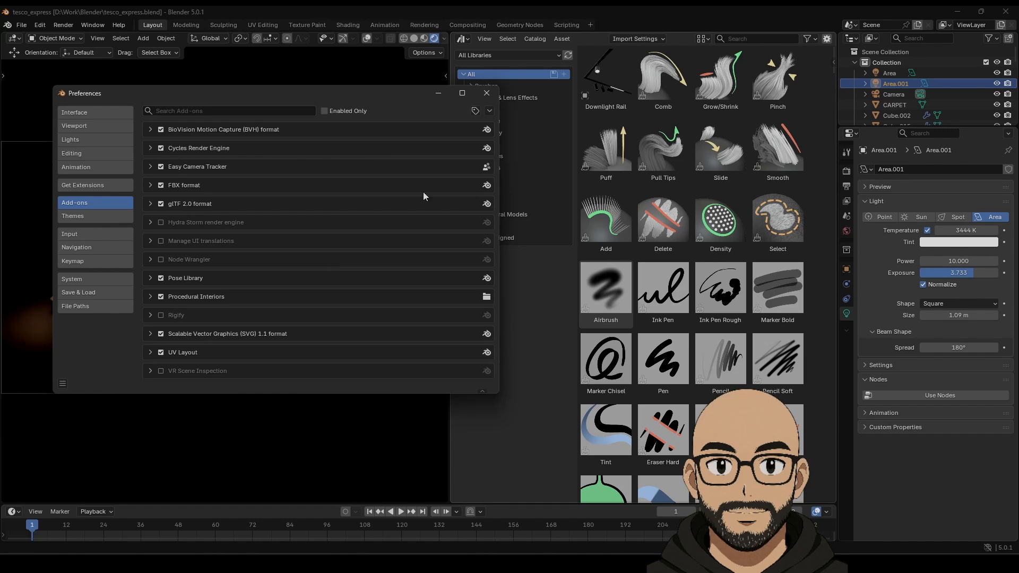
Step: Close the Preferences and open the account's order history on the Superhive marketplace website in the web browser
{"action": "left_click", "coordinate": [487, 93]}
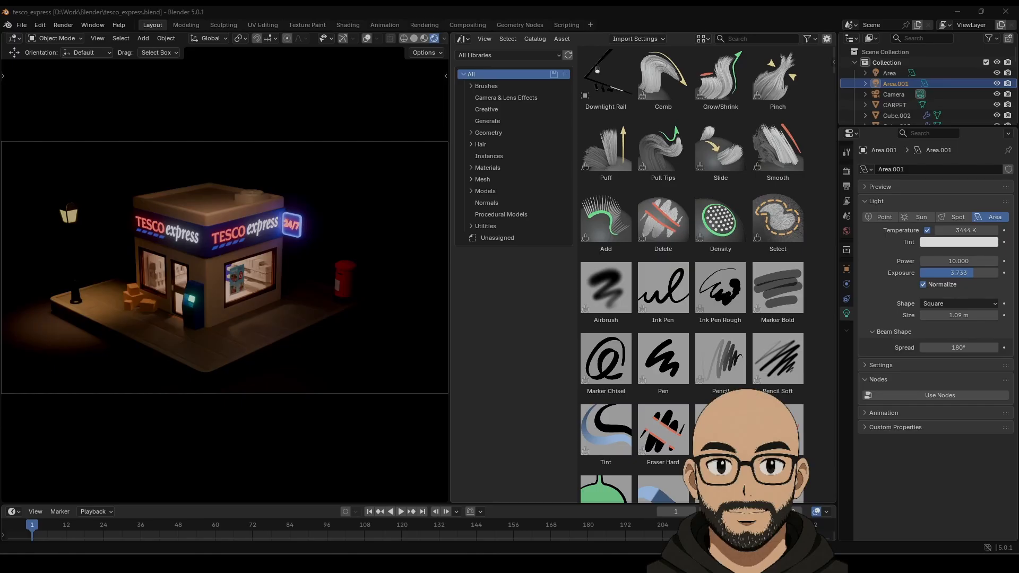
{"action": "left_click_drag", "start_coordinate": [1018, 50], "coordinate": [554, 51]}
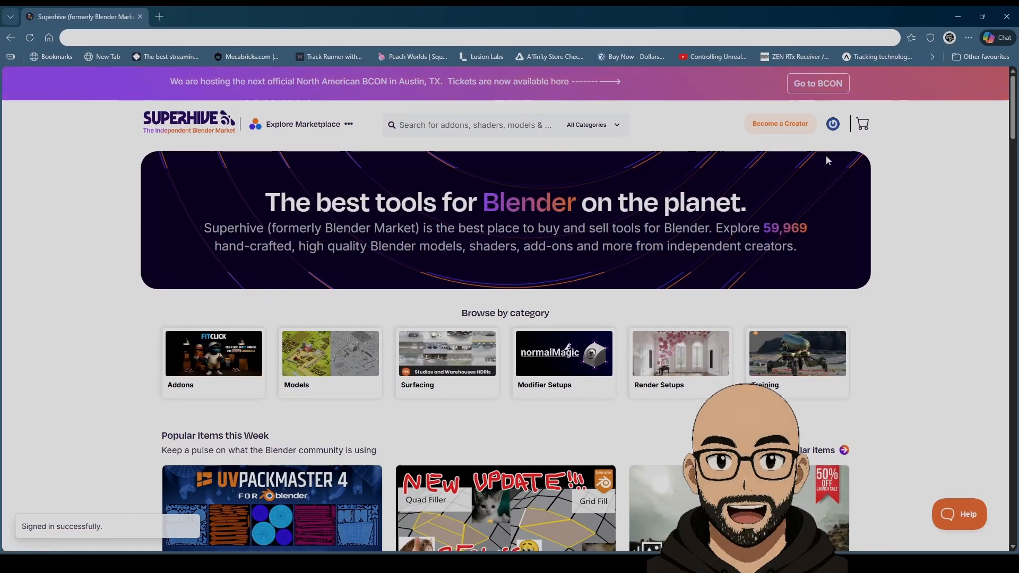
{"action": "left_click", "coordinate": [833, 124]}
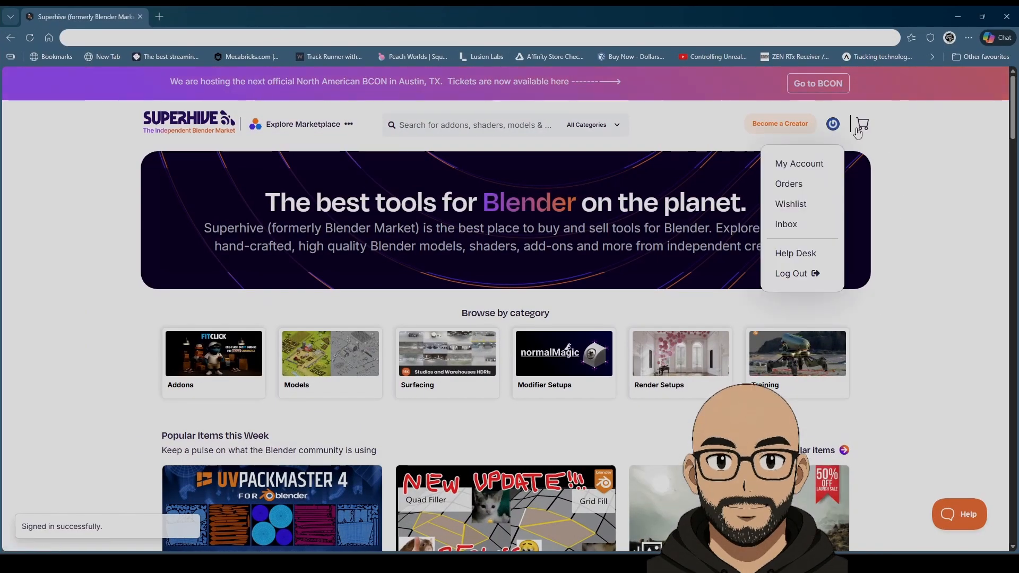
{"action": "left_click", "coordinate": [799, 164]}
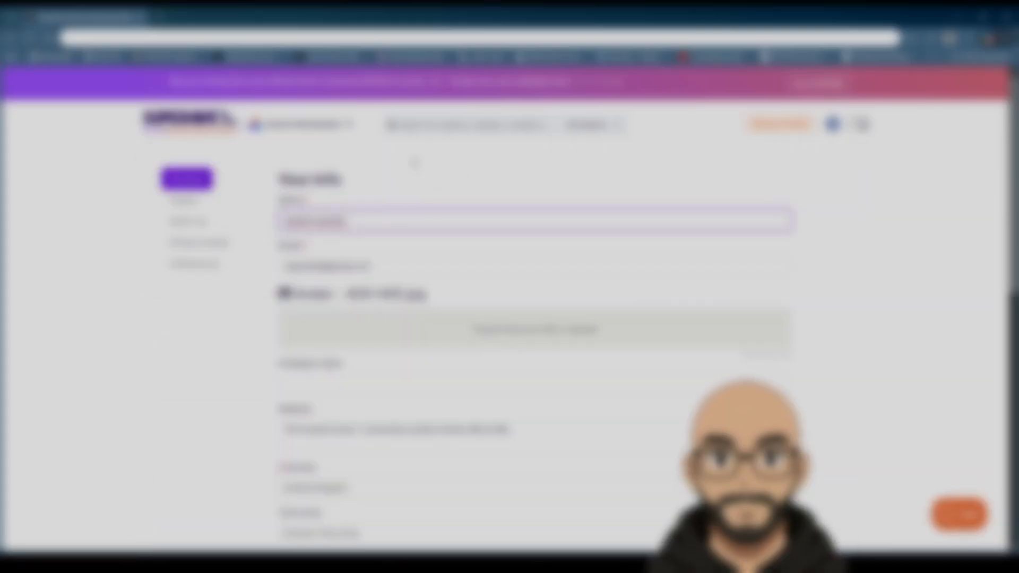
{"action": "left_click", "coordinate": [187, 204]}
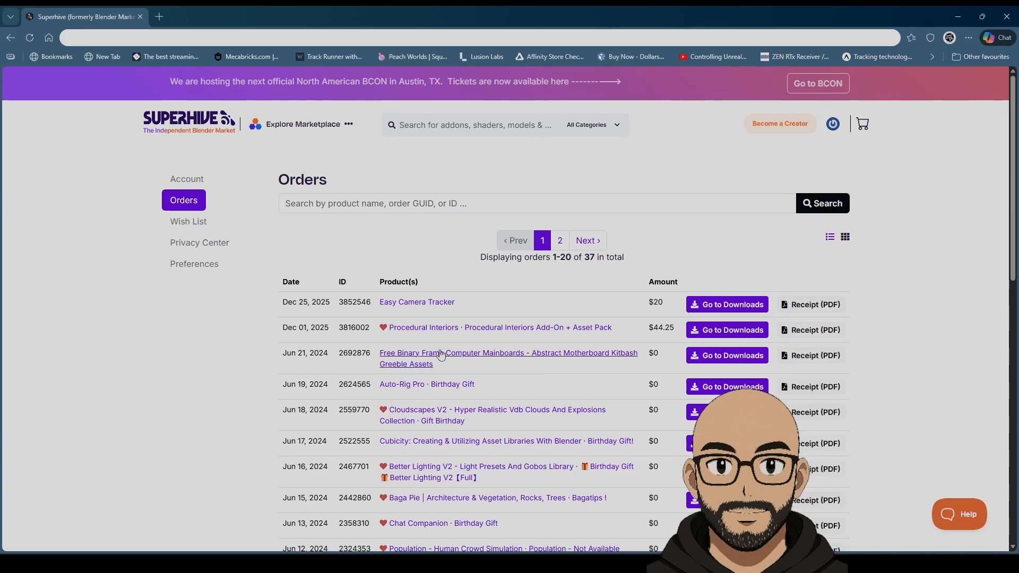
Step: Look through the purchased add-ons and asset packs on pages 1 and 2 of the Superhive order history
{"action": "scroll", "coordinate": [441, 354], "scroll_direction": "down", "scroll_amount": 1}
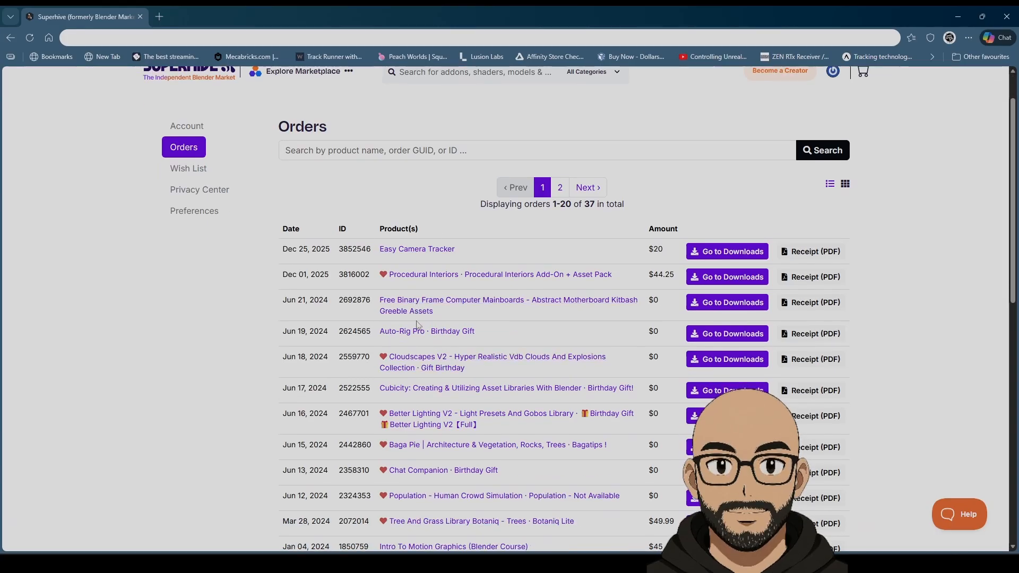
{"action": "scroll", "coordinate": [425, 351], "scroll_direction": "down", "scroll_amount": 8}
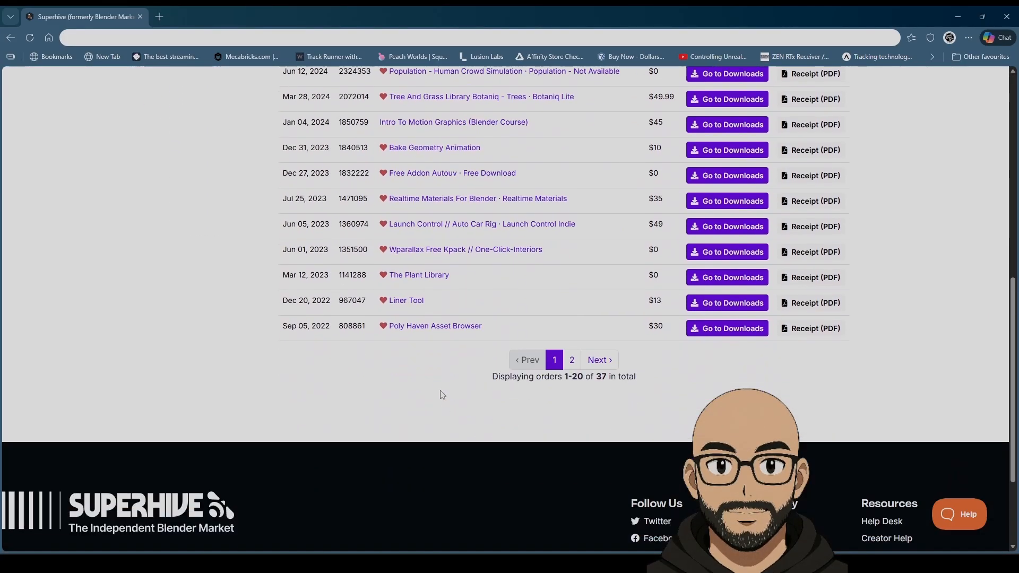
{"action": "left_click", "coordinate": [572, 364]}
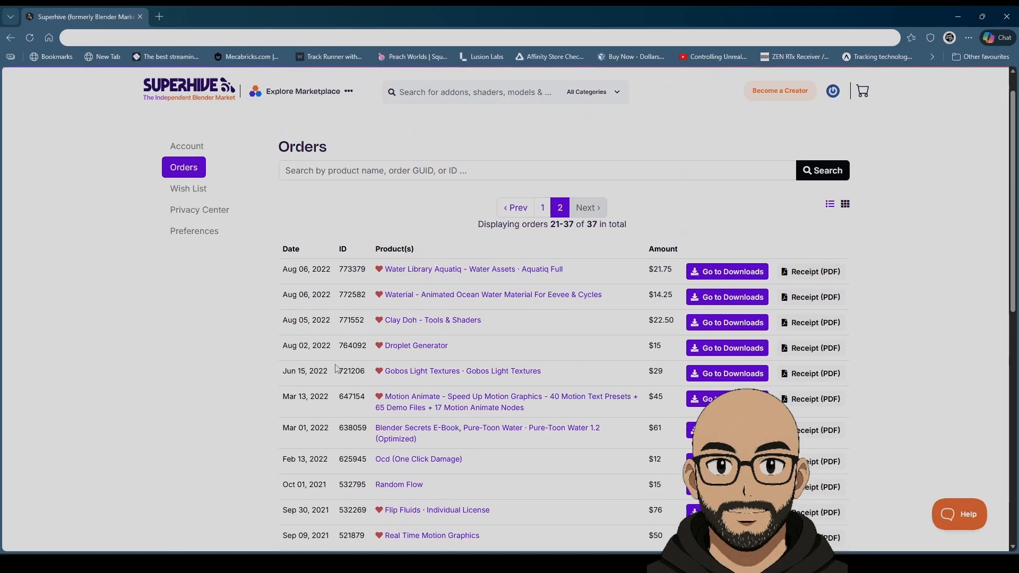
{"action": "scroll", "coordinate": [438, 337], "scroll_direction": "down", "scroll_amount": 2}
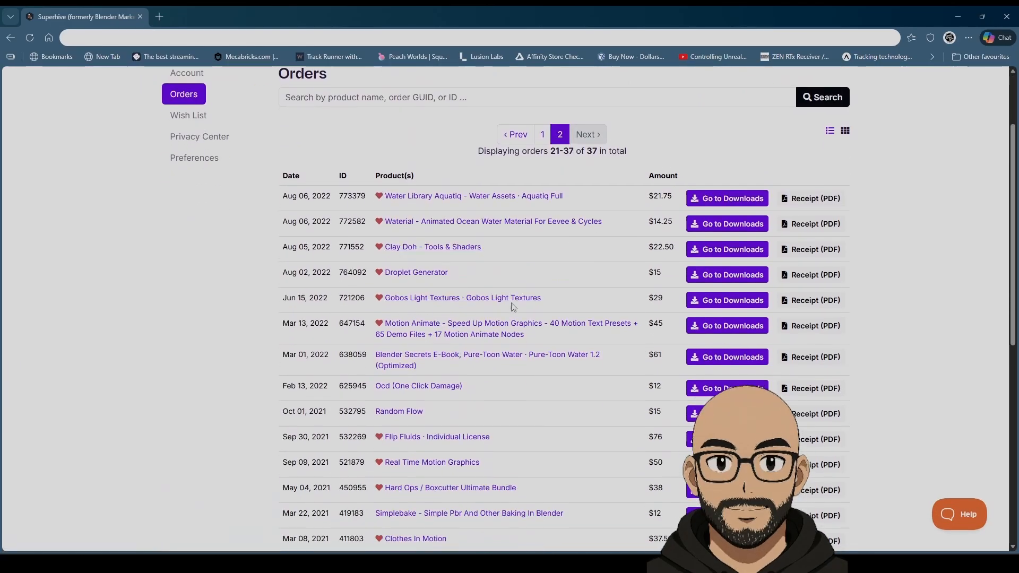
Step: Open the Gobos Light Textures order and download Gobos_Light_Textures_V2.1.zip, then reduce the browser to a smaller window
{"action": "left_click", "coordinate": [742, 300]}
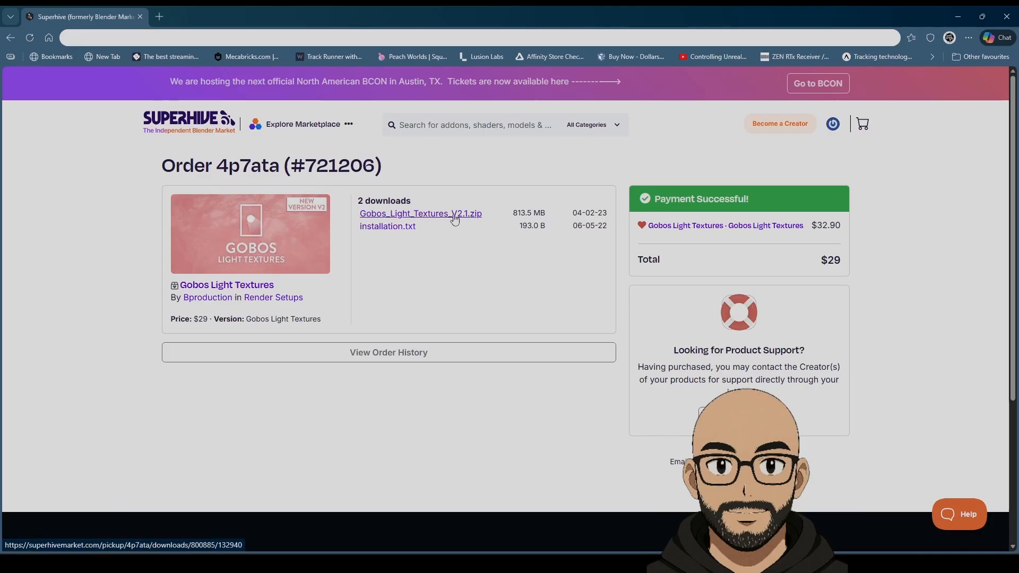
{"action": "left_click", "coordinate": [455, 216]}
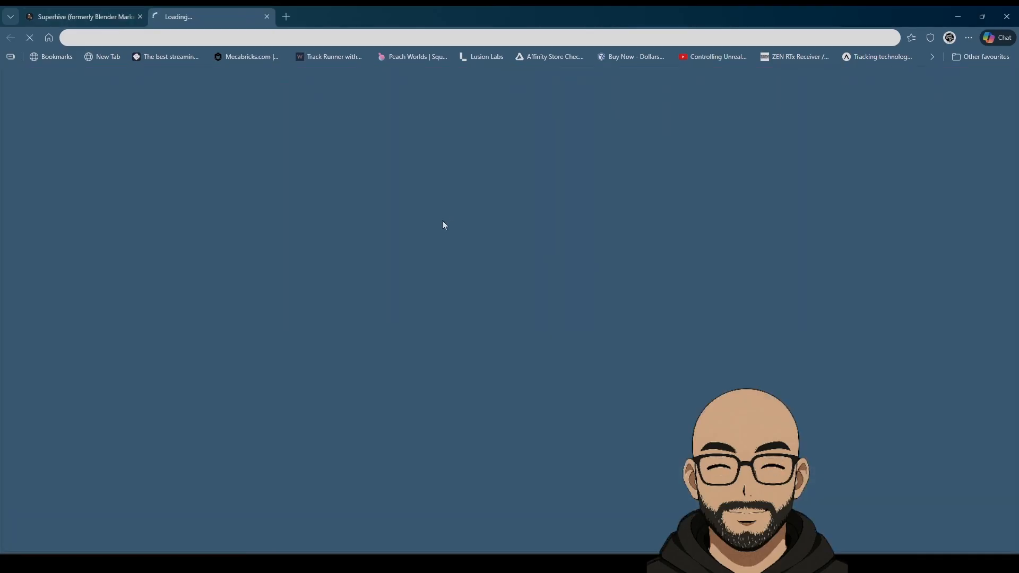
{"action": "double_click", "coordinate": [424, 25]}
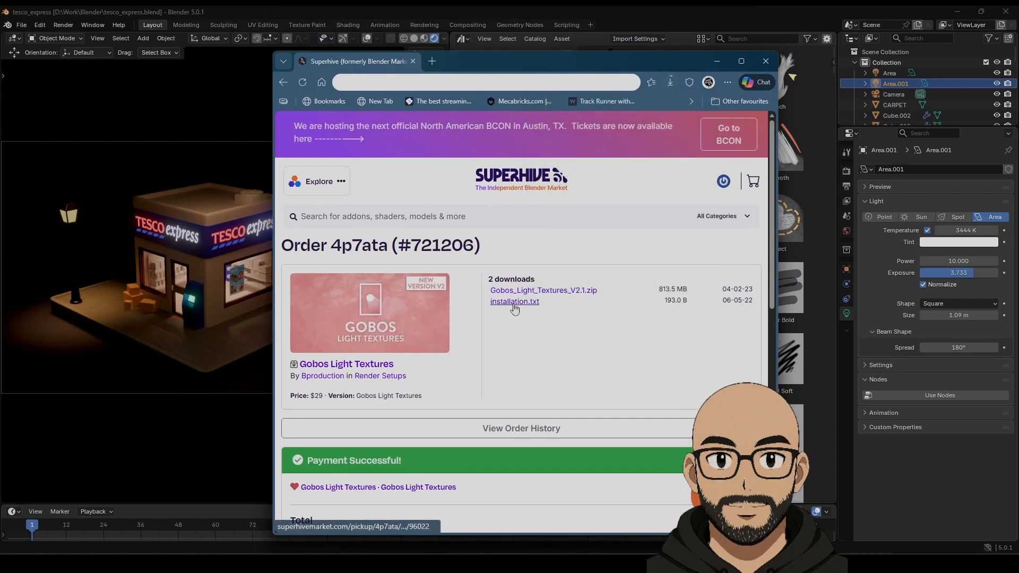
Step: Read the order's installation.txt for instructions on installing the library, and close it
{"action": "left_click", "coordinate": [515, 301]}
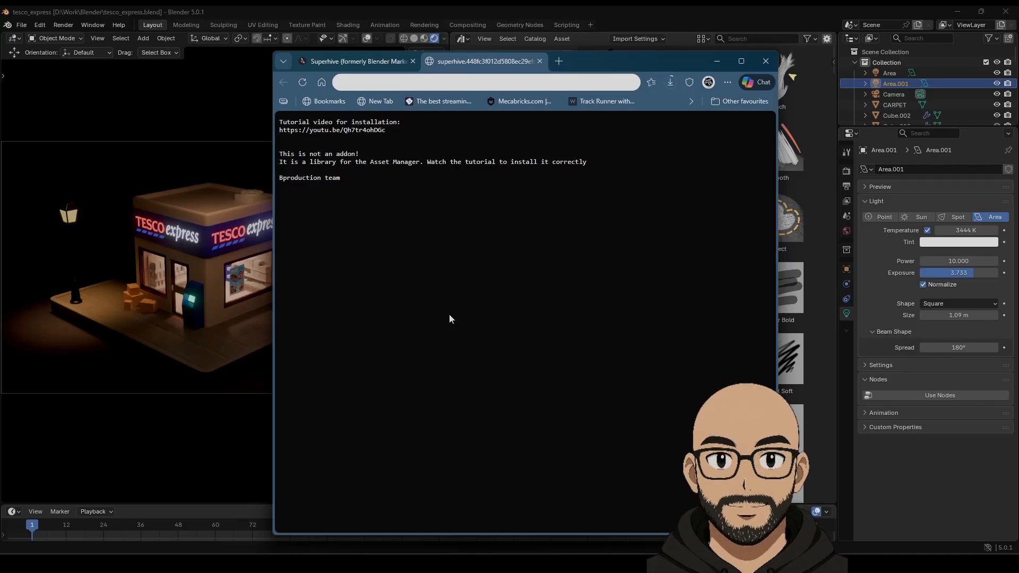
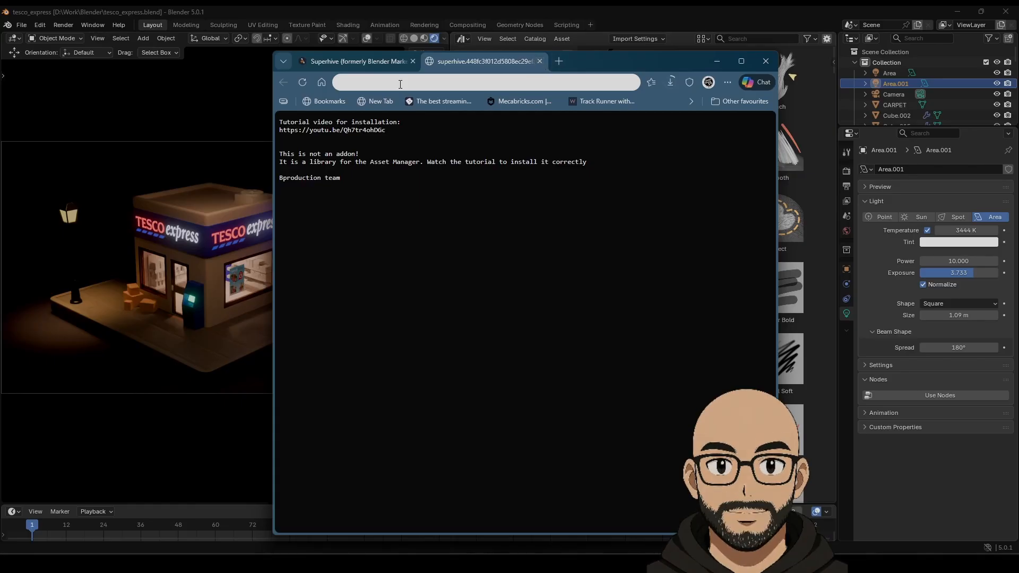
{"action": "left_click", "coordinate": [539, 63]}
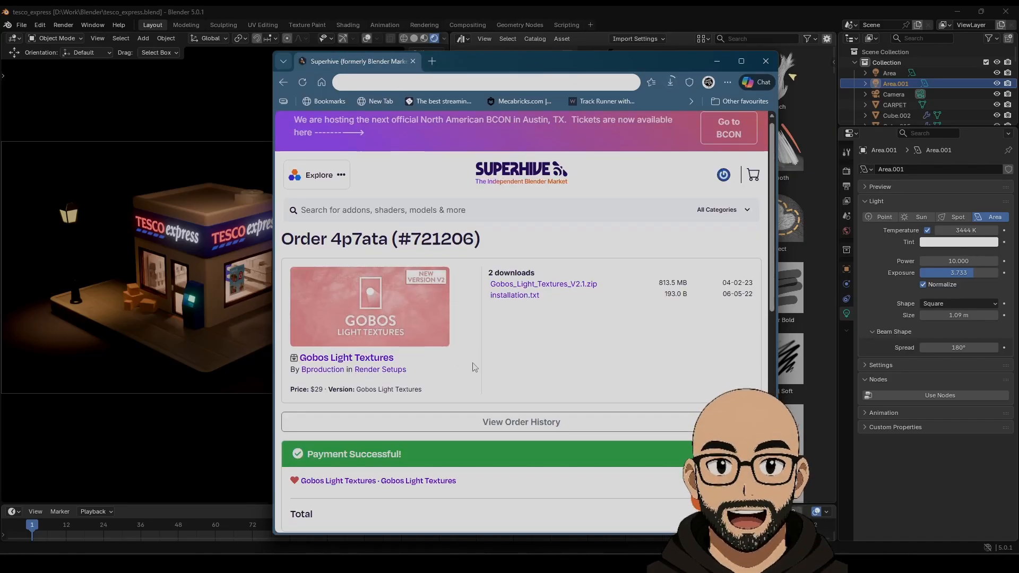
Step: Open the Gobos Light Textures product page and skim its preview video up to the asset browser section, pausing it there
{"action": "left_click", "coordinate": [389, 266]}
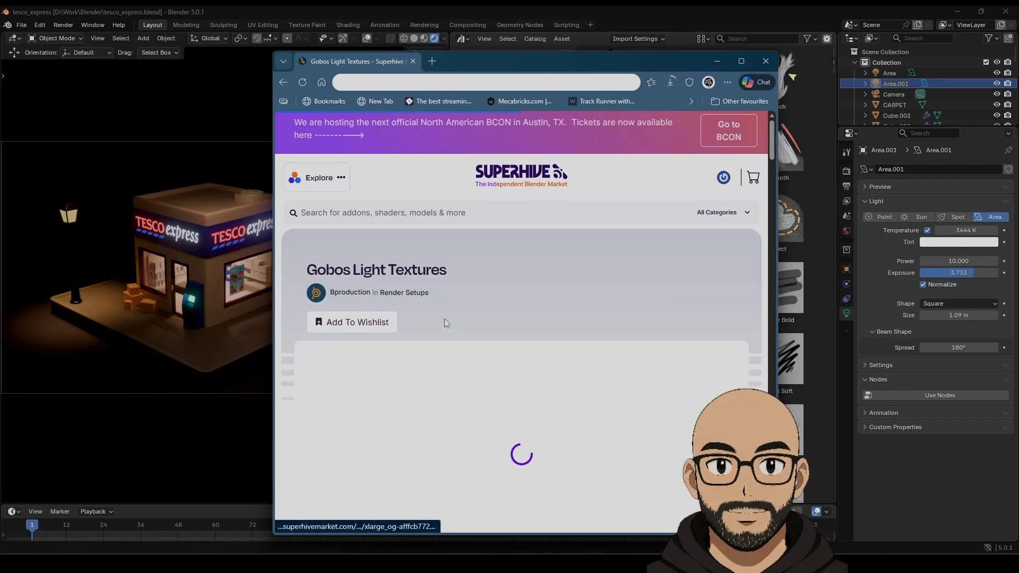
{"action": "scroll", "coordinate": [431, 341], "scroll_direction": "down", "scroll_amount": 4}
{"action": "scroll", "coordinate": [420, 347], "scroll_direction": "down", "scroll_amount": 1}
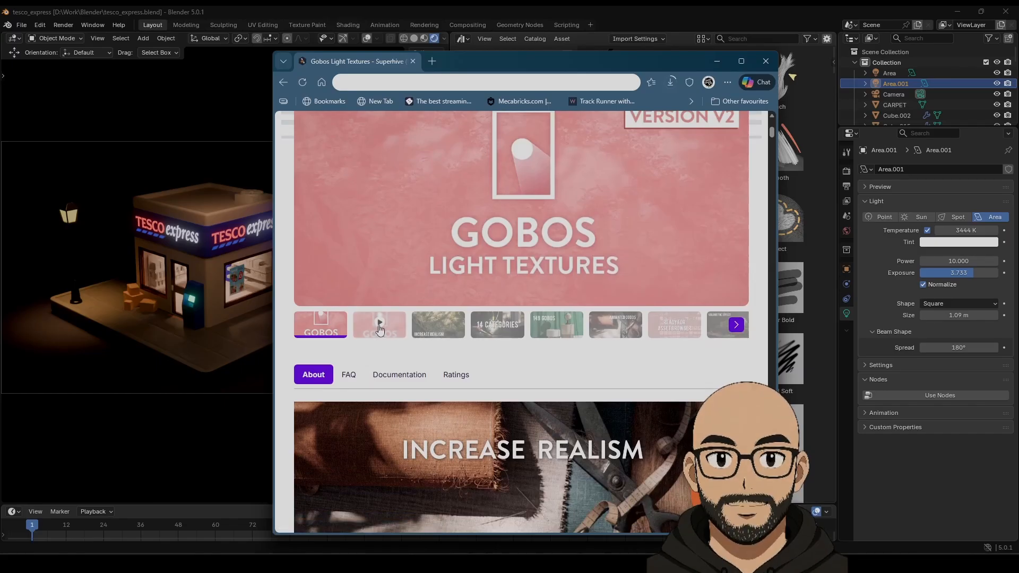
{"action": "scroll", "coordinate": [382, 318], "scroll_direction": "down", "scroll_amount": 2}
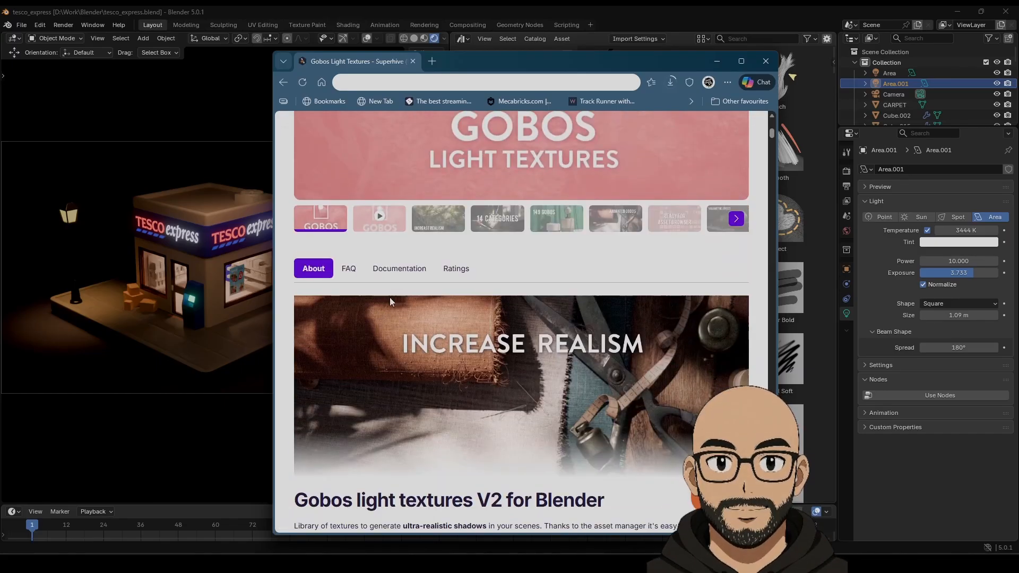
{"action": "left_click", "coordinate": [379, 221]}
{"action": "scroll", "coordinate": [422, 304], "scroll_direction": "up", "scroll_amount": 3}
{"action": "scroll", "coordinate": [422, 304], "scroll_direction": "up", "scroll_amount": 1}
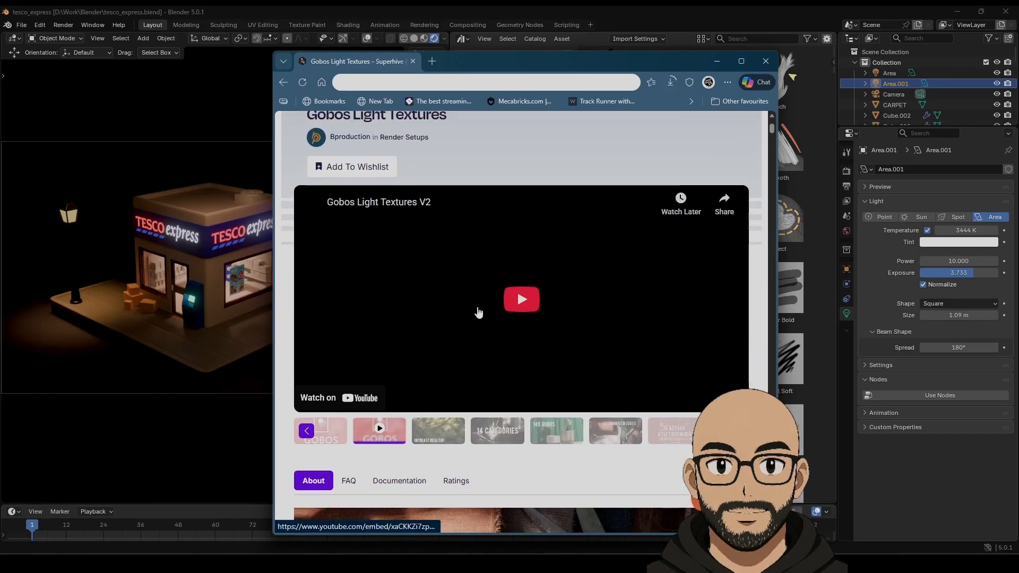
{"action": "left_click", "coordinate": [515, 310]}
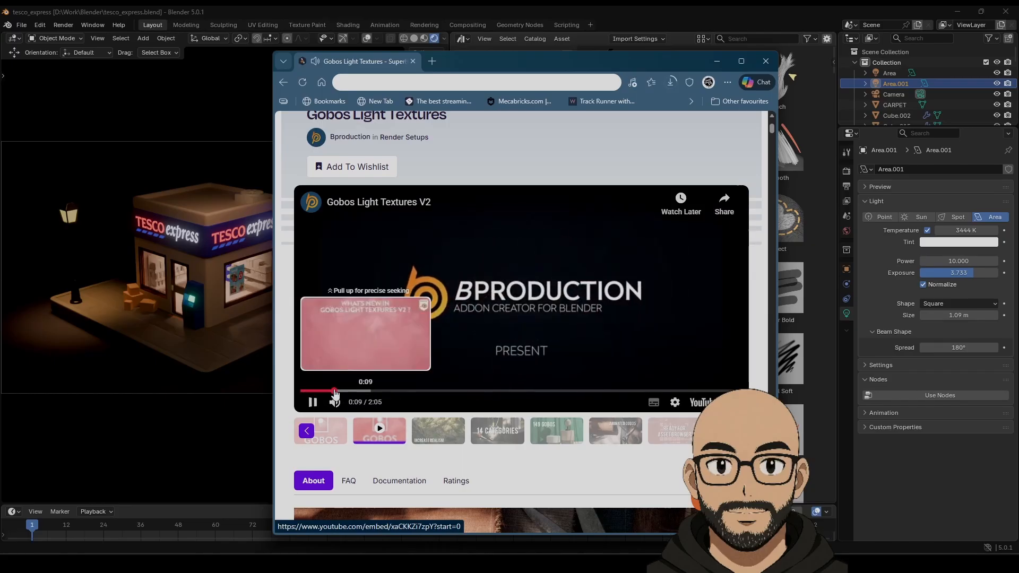
{"action": "left_click_drag", "start_coordinate": [335, 391], "coordinate": [438, 391]}
{"action": "left_click", "coordinate": [459, 392]}
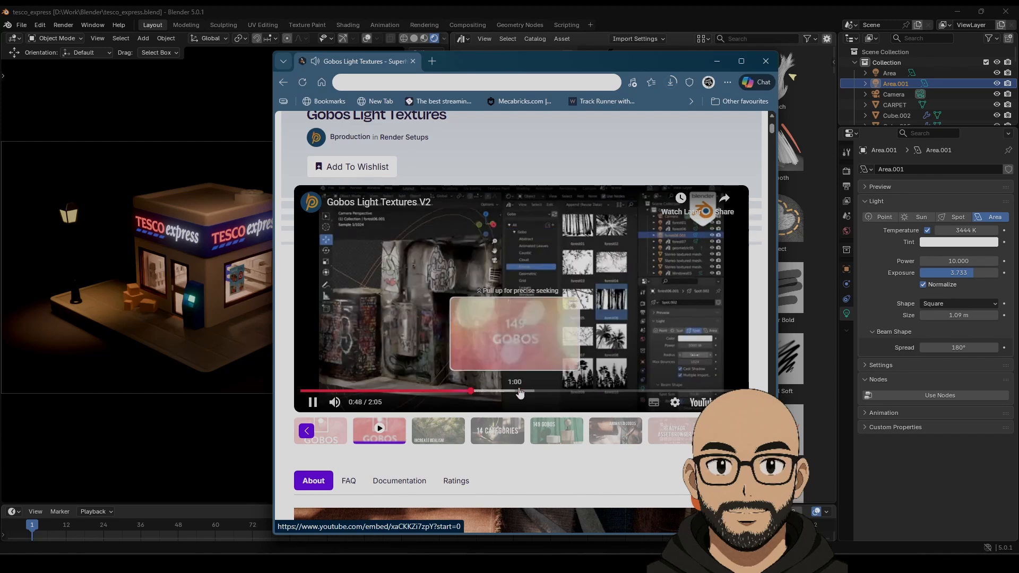
{"action": "left_click", "coordinate": [521, 392]}
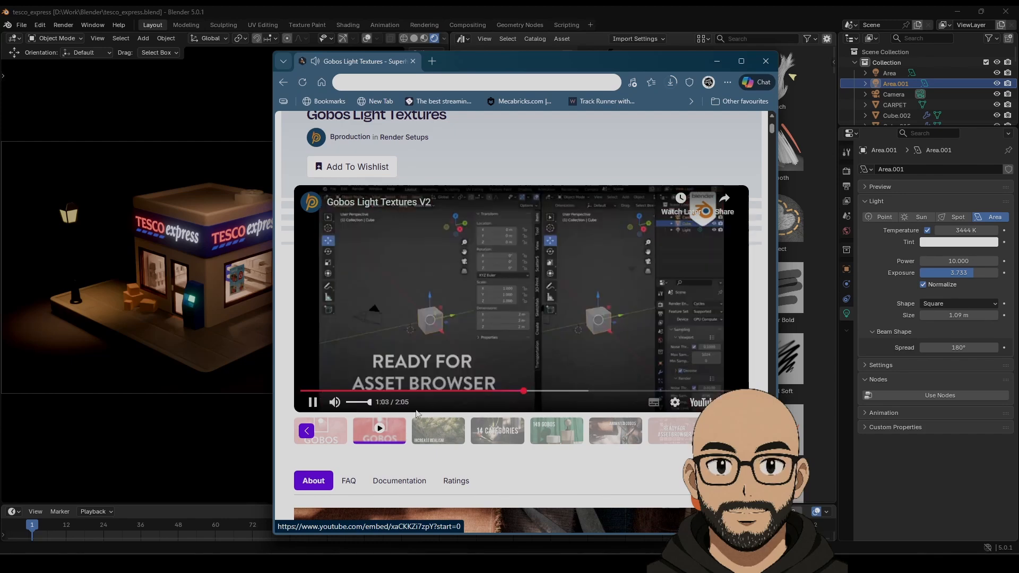
{"action": "left_click", "coordinate": [313, 403]}
Step: Examine the product documentation for the installation tutorial and the asset library import method required for Blender 5.0
{"action": "scroll", "coordinate": [411, 357], "scroll_direction": "down", "scroll_amount": 1}
{"action": "scroll", "coordinate": [410, 357], "scroll_direction": "down", "scroll_amount": 3}
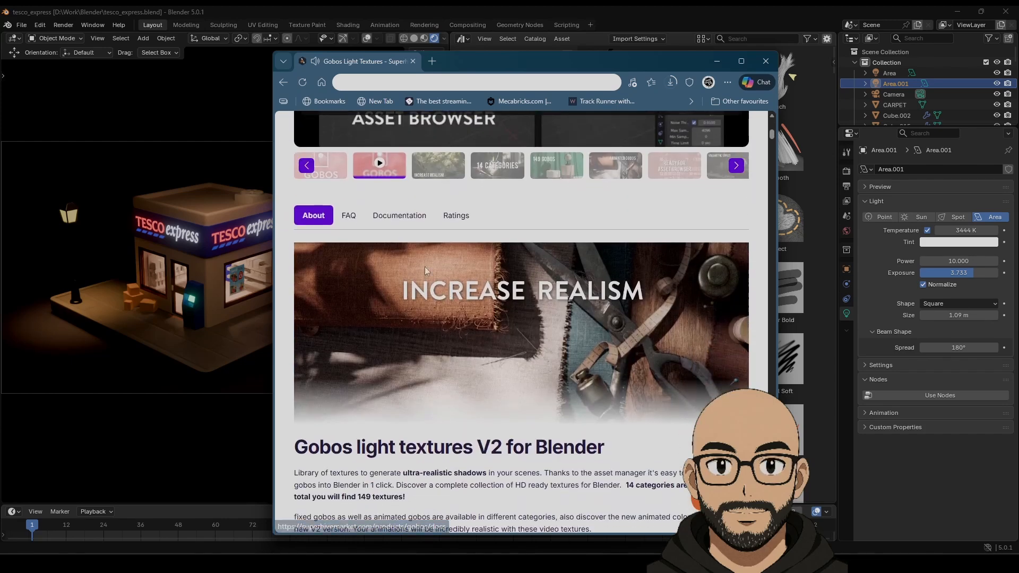
{"action": "left_click", "coordinate": [404, 214]}
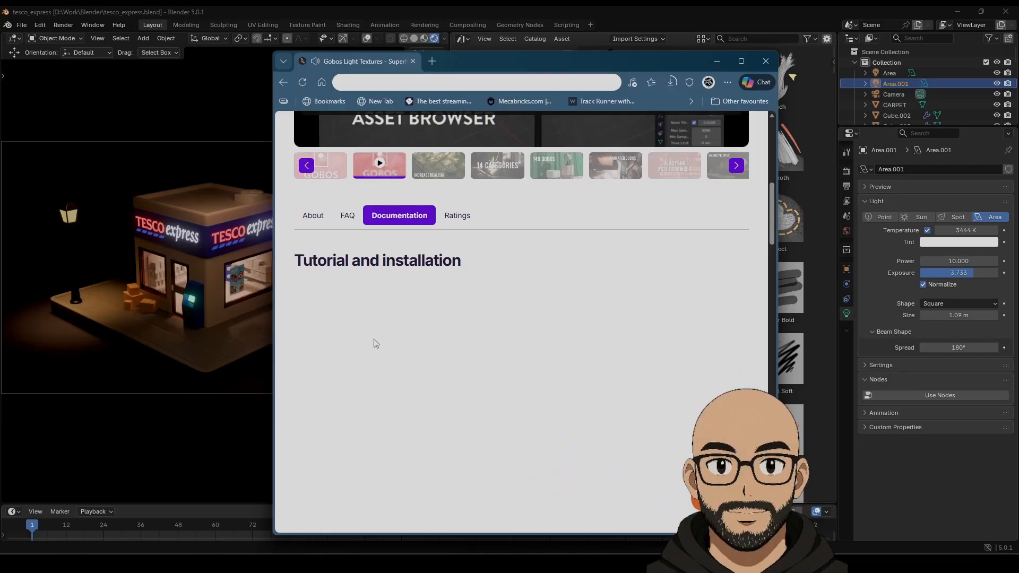
{"action": "scroll", "coordinate": [513, 361], "scroll_direction": "down", "scroll_amount": 3}
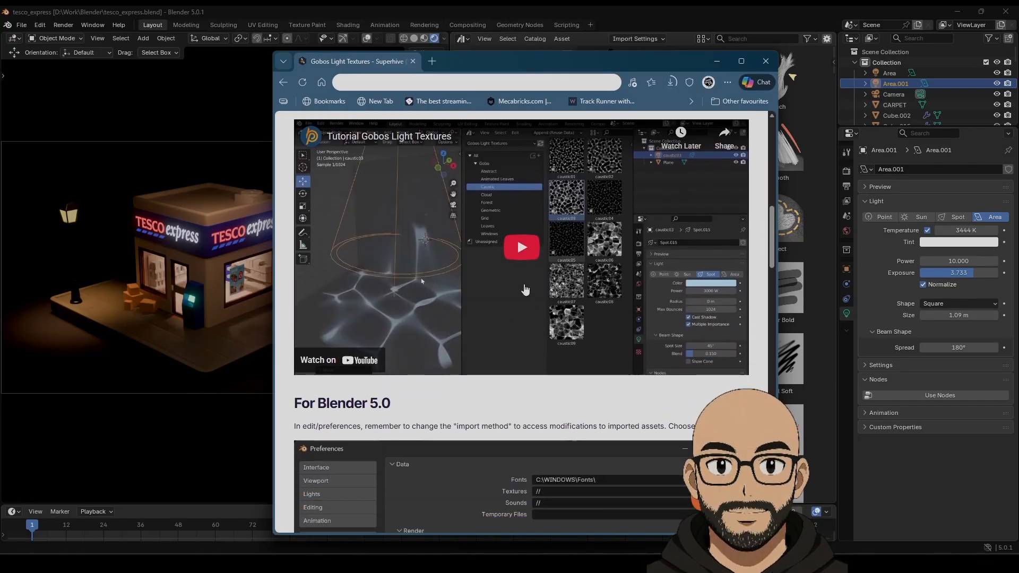
{"action": "scroll", "coordinate": [513, 355], "scroll_direction": "up", "scroll_amount": 1}
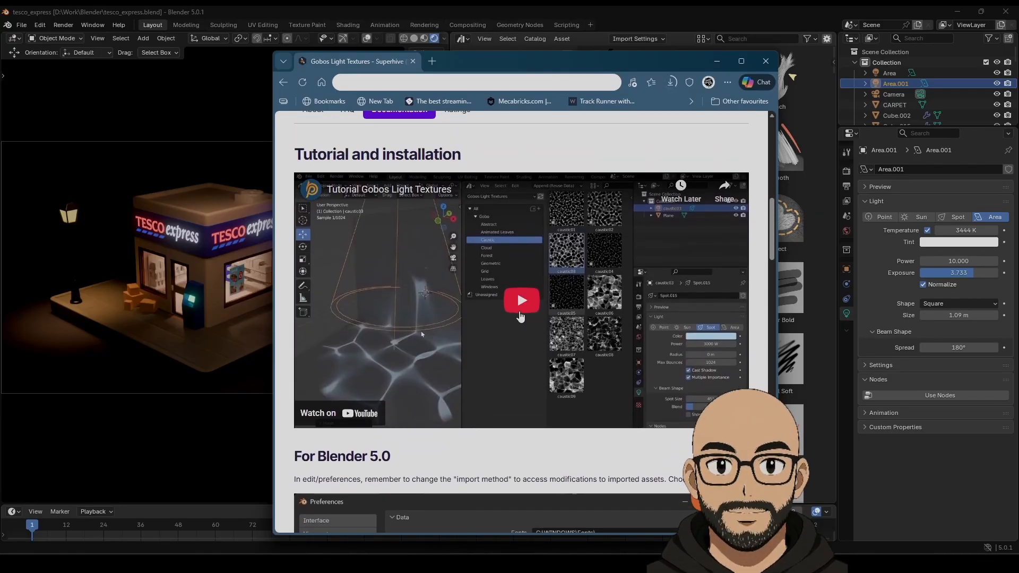
{"action": "scroll", "coordinate": [461, 353], "scroll_direction": "down", "scroll_amount": 5}
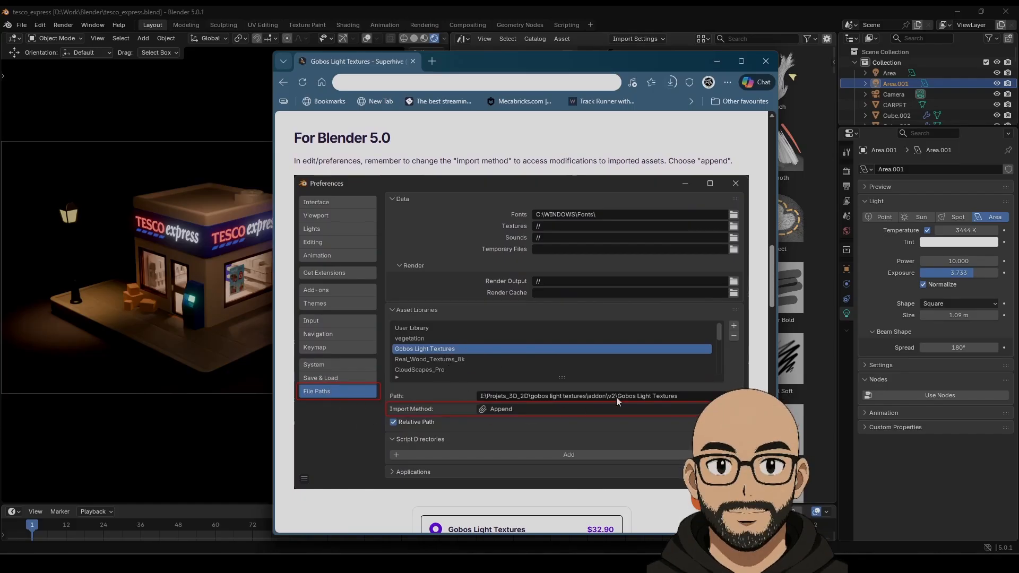
{"action": "scroll", "coordinate": [524, 395], "scroll_direction": "down", "scroll_amount": 3}
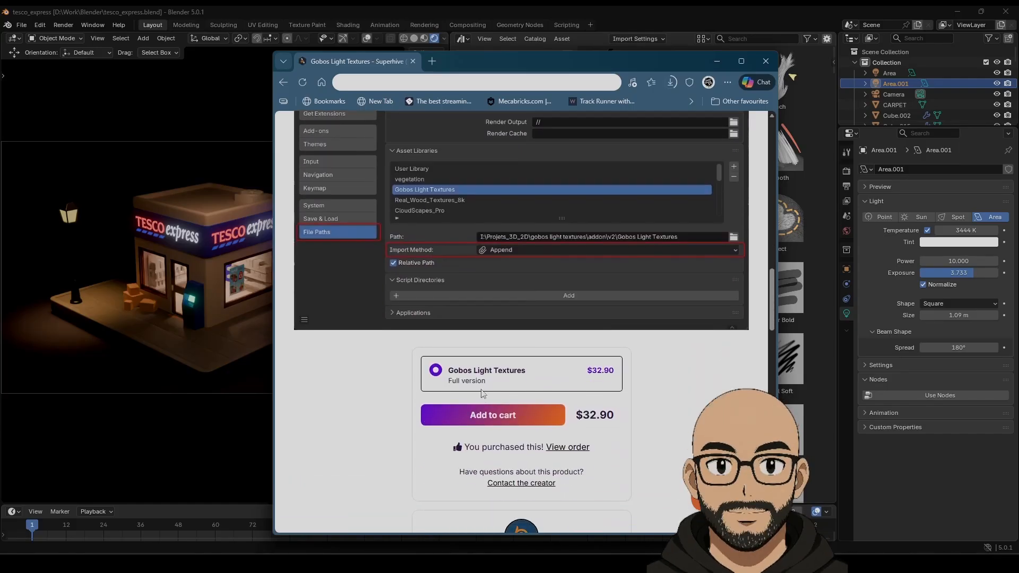
{"action": "scroll", "coordinate": [486, 289], "scroll_direction": "up", "scroll_amount": 2}
{"action": "scroll", "coordinate": [485, 300], "scroll_direction": "up", "scroll_amount": 1}
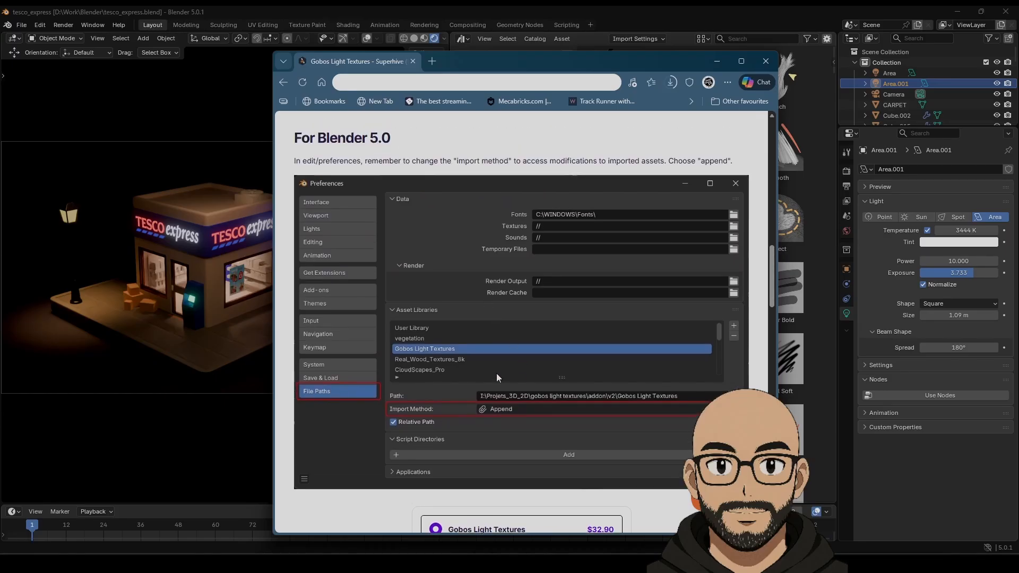
{"action": "scroll", "coordinate": [496, 373], "scroll_direction": "down", "scroll_amount": 1}
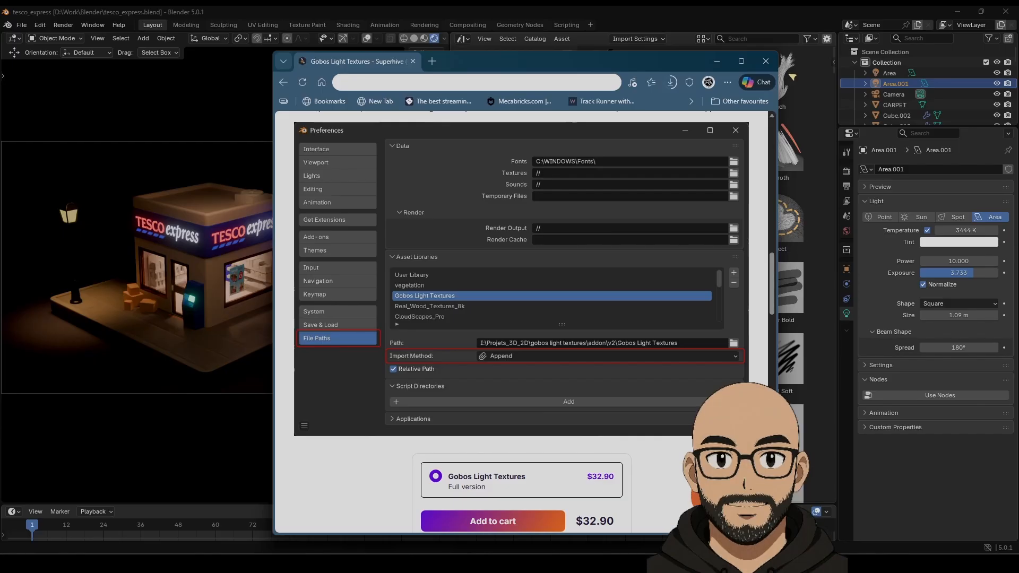
{"action": "scroll", "coordinate": [661, 372], "scroll_direction": "up", "scroll_amount": 10}
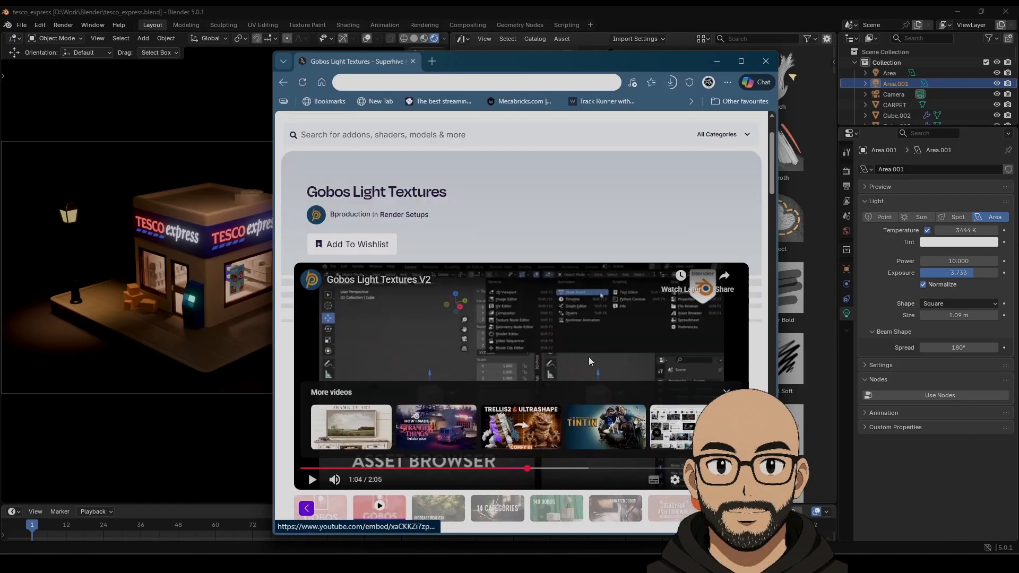
{"action": "scroll", "coordinate": [589, 361], "scroll_direction": "up", "scroll_amount": 2}
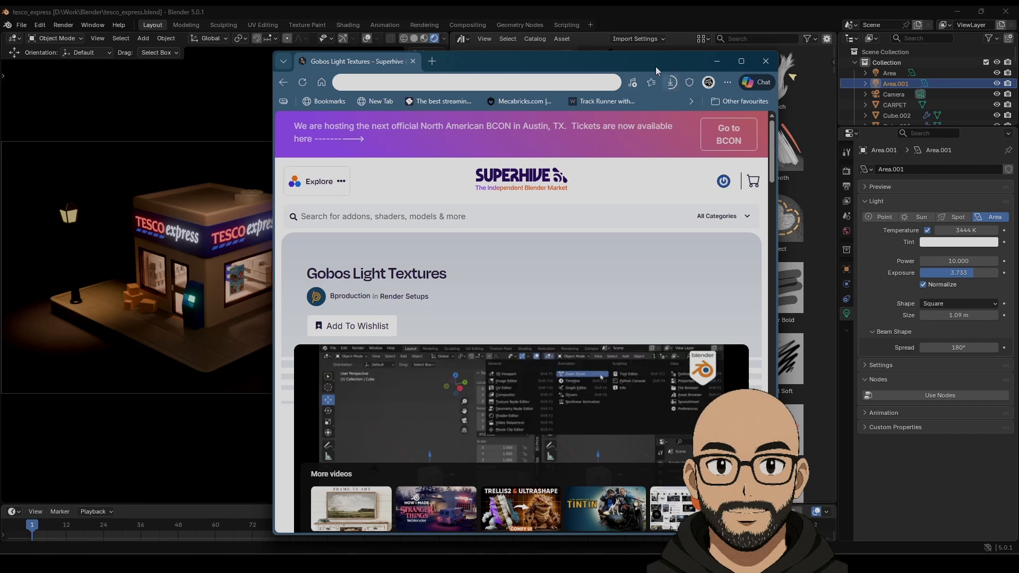
Step: Switch to Blender and open the File Paths section of the preferences
{"action": "left_click_drag", "start_coordinate": [622, 60], "coordinate": [653, 67]}
{"action": "left_click", "coordinate": [749, 67]}
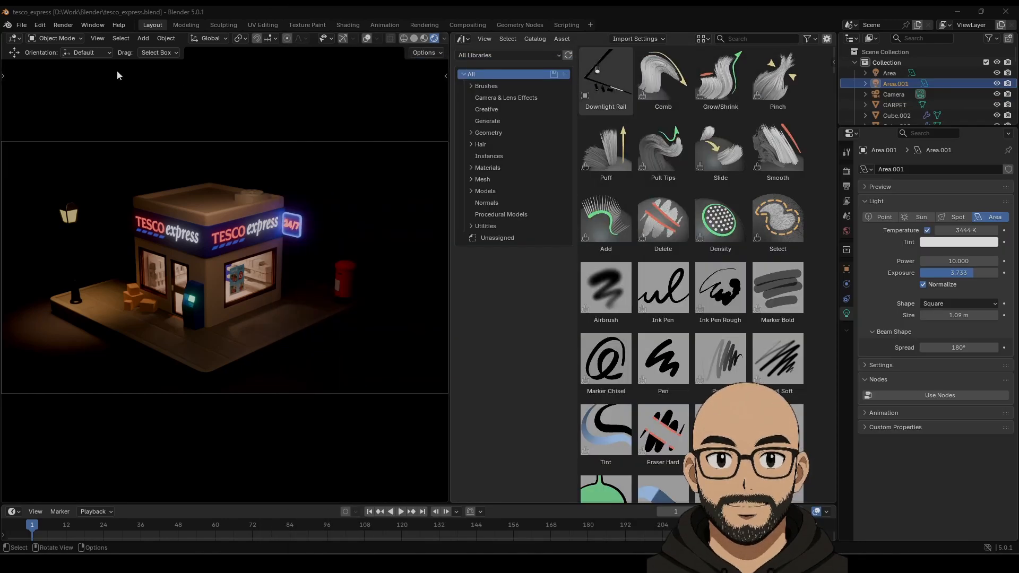
{"action": "left_click", "coordinate": [21, 25]}
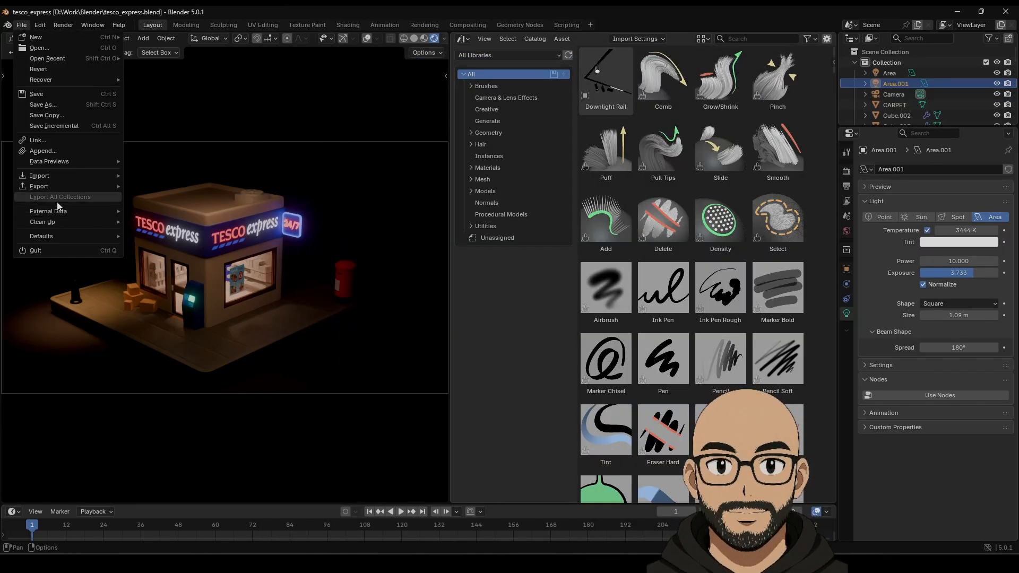
{"action": "mouse_move", "coordinate": [42, 26]}
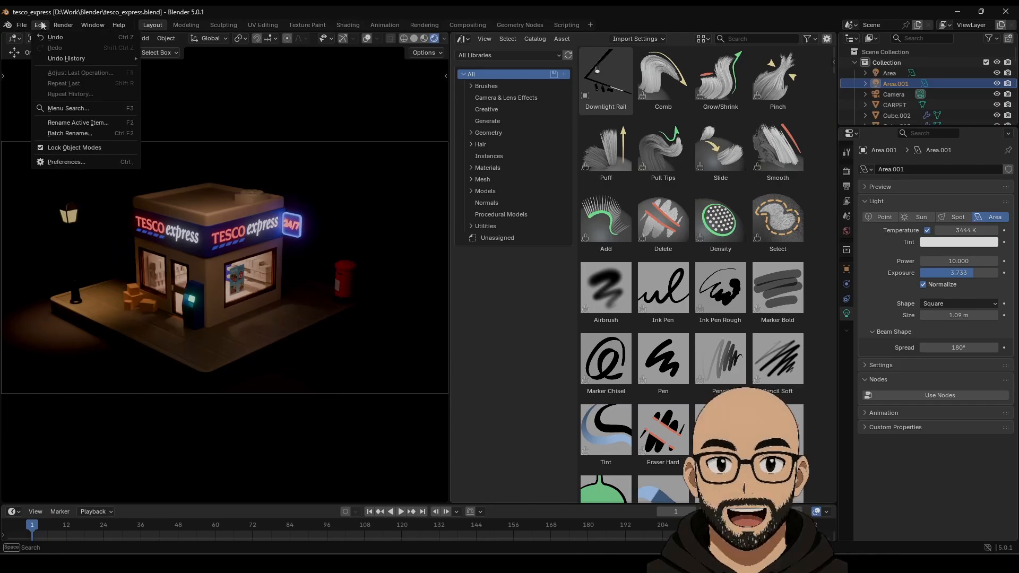
{"action": "left_click", "coordinate": [66, 162]}
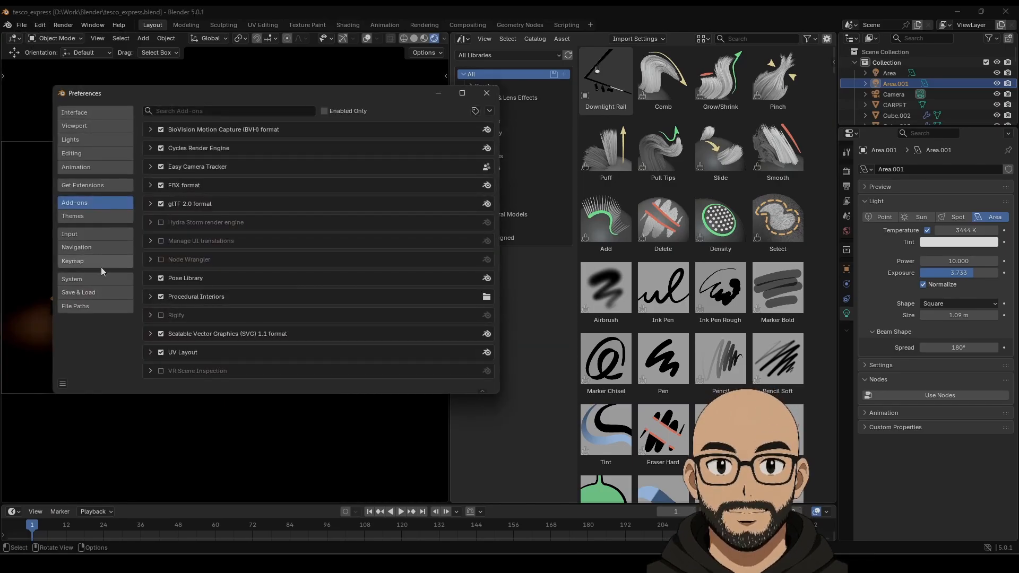
{"action": "left_click", "coordinate": [88, 305]}
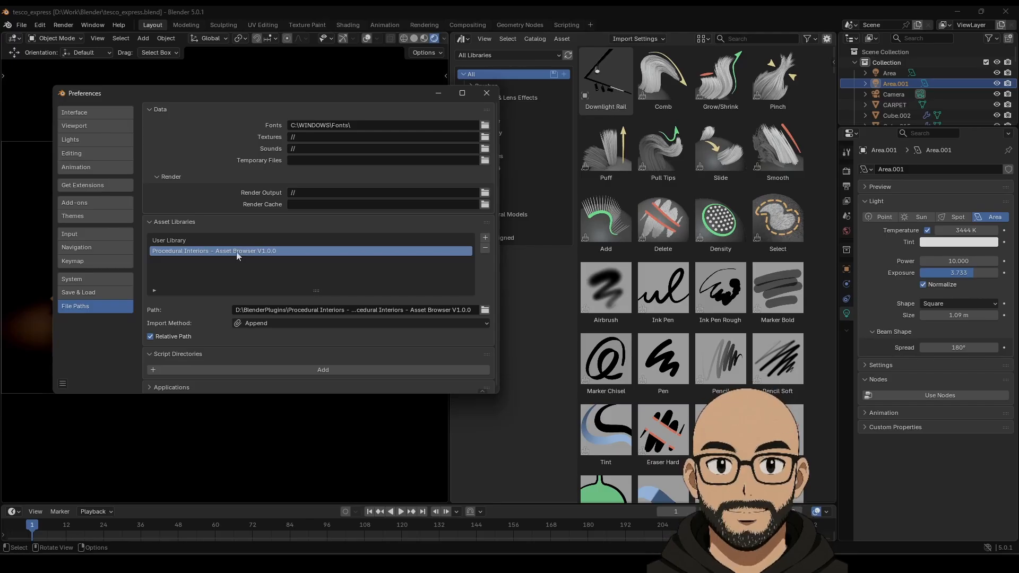
Step: Add the folder D:\BlenderPlugins\Gobos Light Textures as a new asset library and open its name for editing
{"action": "left_click", "coordinate": [484, 242]}
{"action": "left_click", "coordinate": [456, 256]}
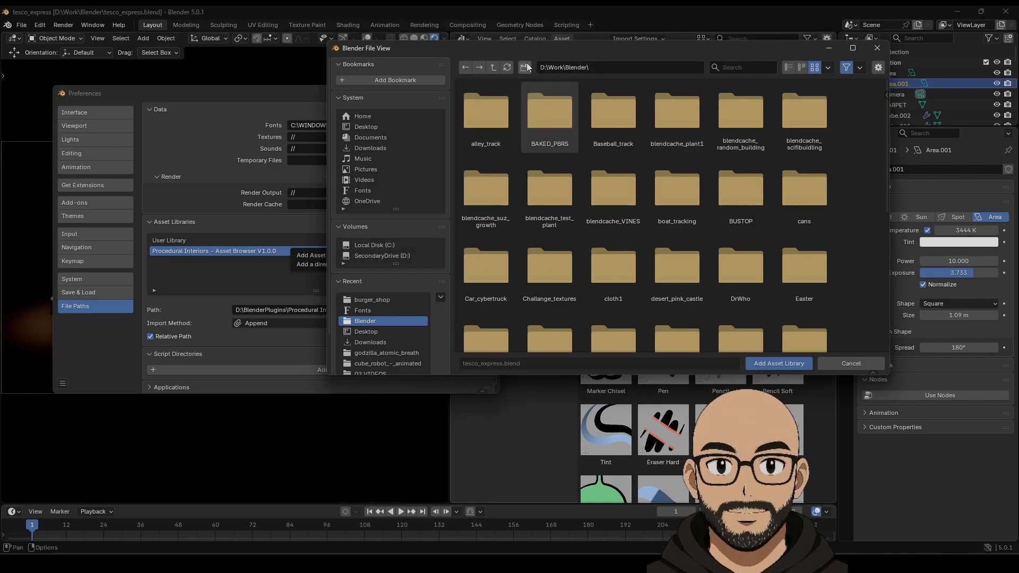
{"action": "left_click", "coordinate": [494, 68]}
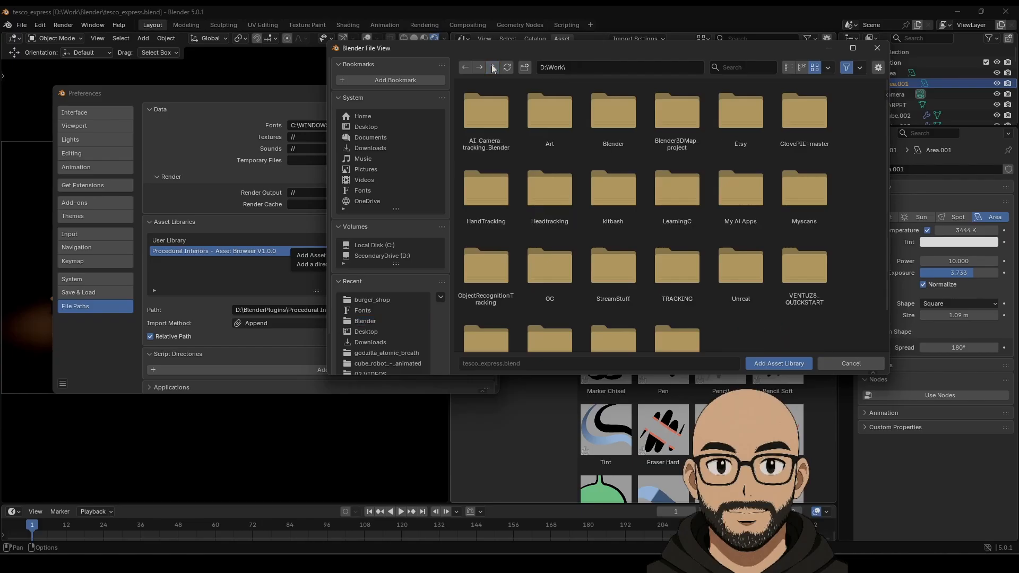
{"action": "left_click", "coordinate": [494, 68]}
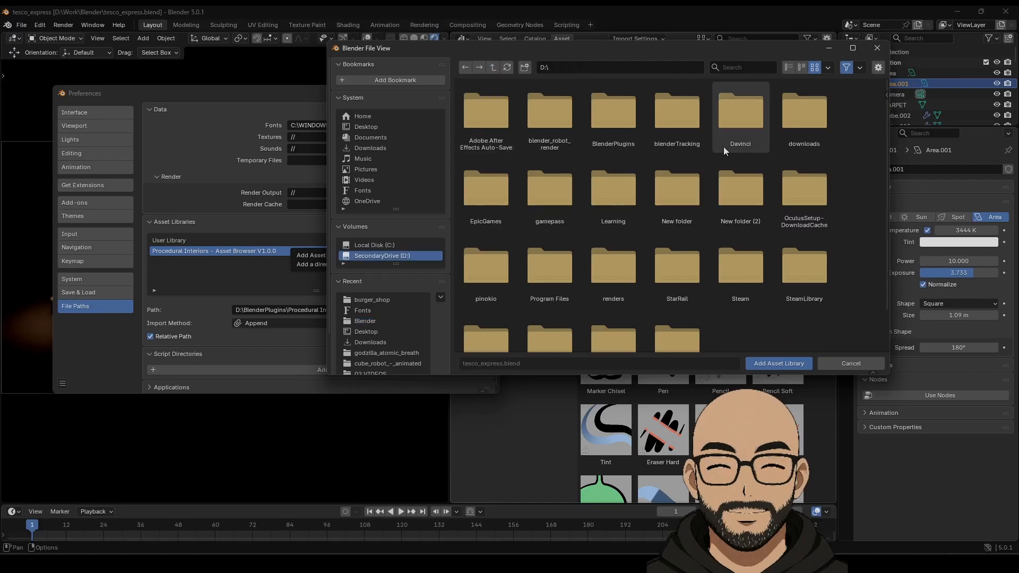
{"action": "double_click", "coordinate": [623, 123]}
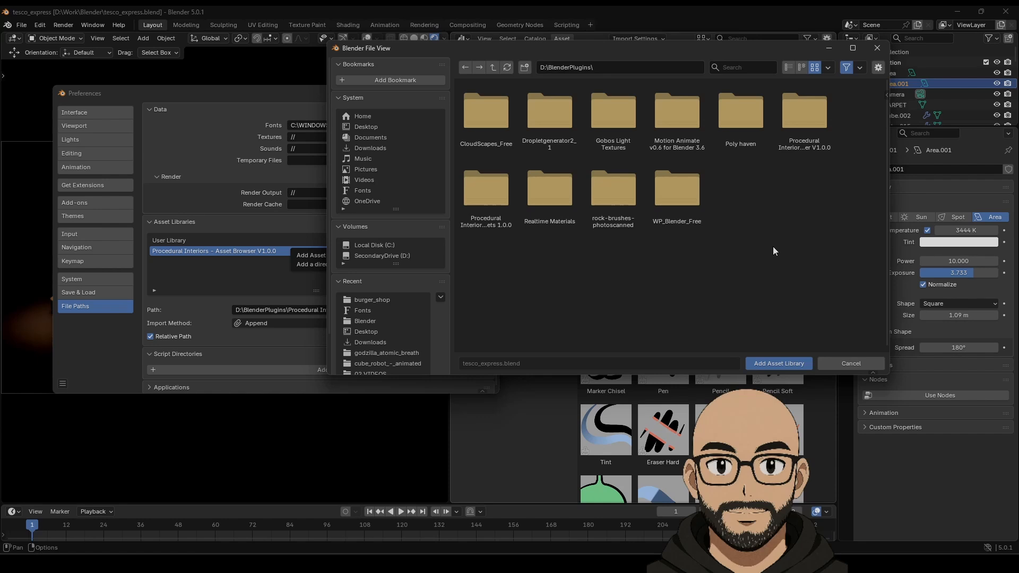
{"action": "double_click", "coordinate": [618, 120]}
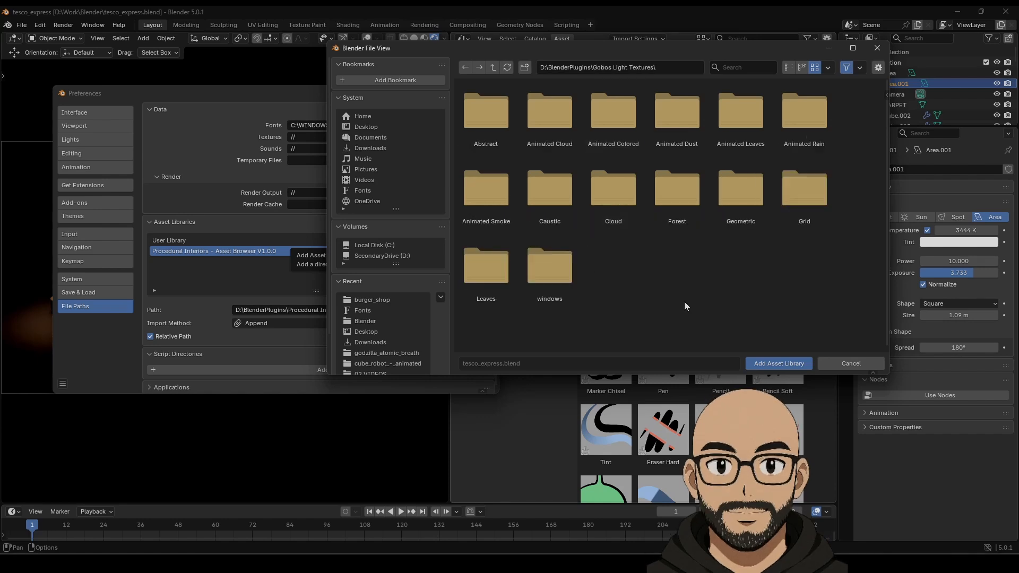
{"action": "left_click", "coordinate": [779, 363]}
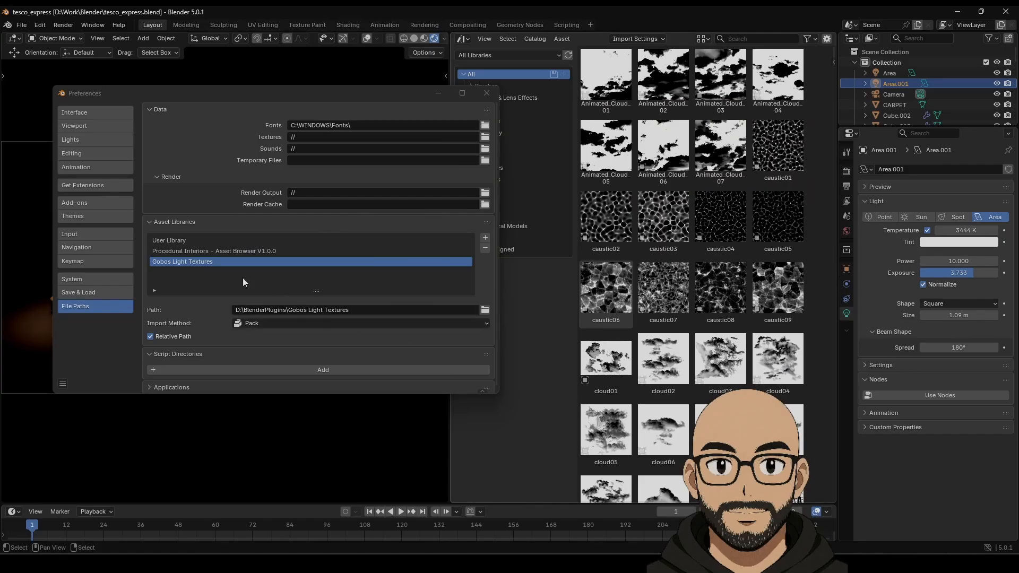
{"action": "double_click", "coordinate": [211, 264]}
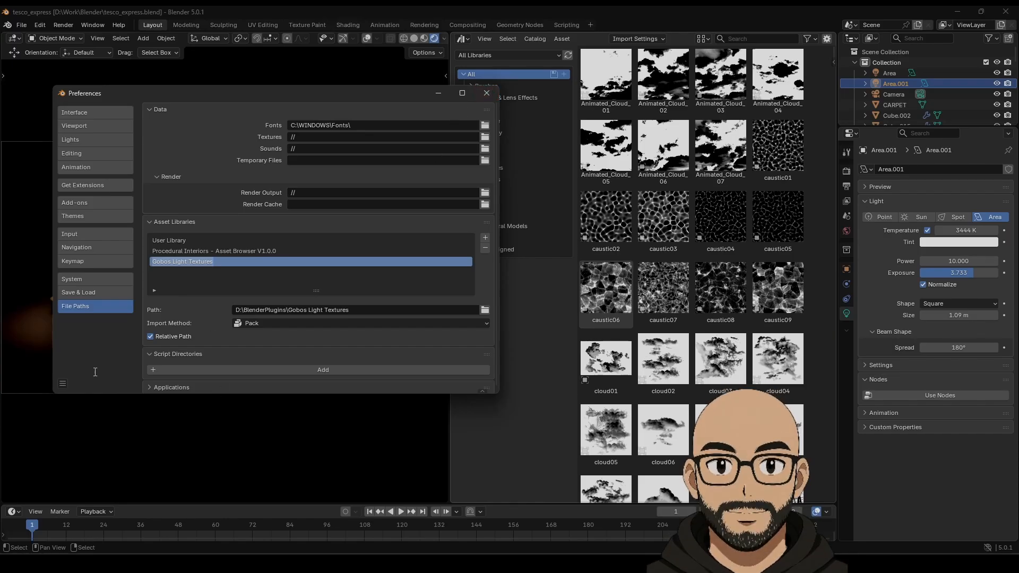
Step: Save the preferences with the new Gobos Light Textures library and close the Preferences window
{"action": "left_click", "coordinate": [62, 383]}
{"action": "left_click", "coordinate": [85, 347]}
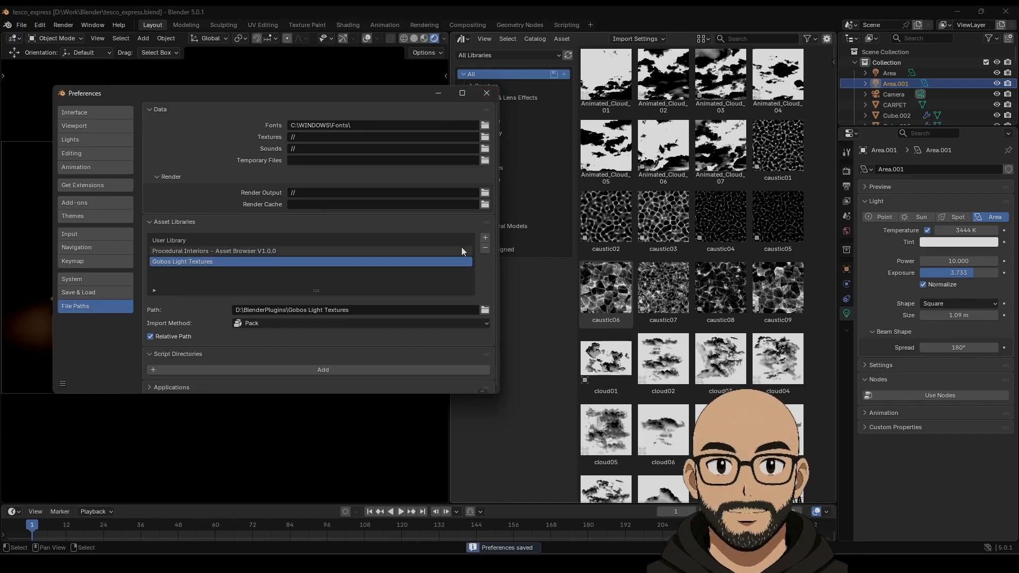
{"action": "left_click", "coordinate": [486, 94]}
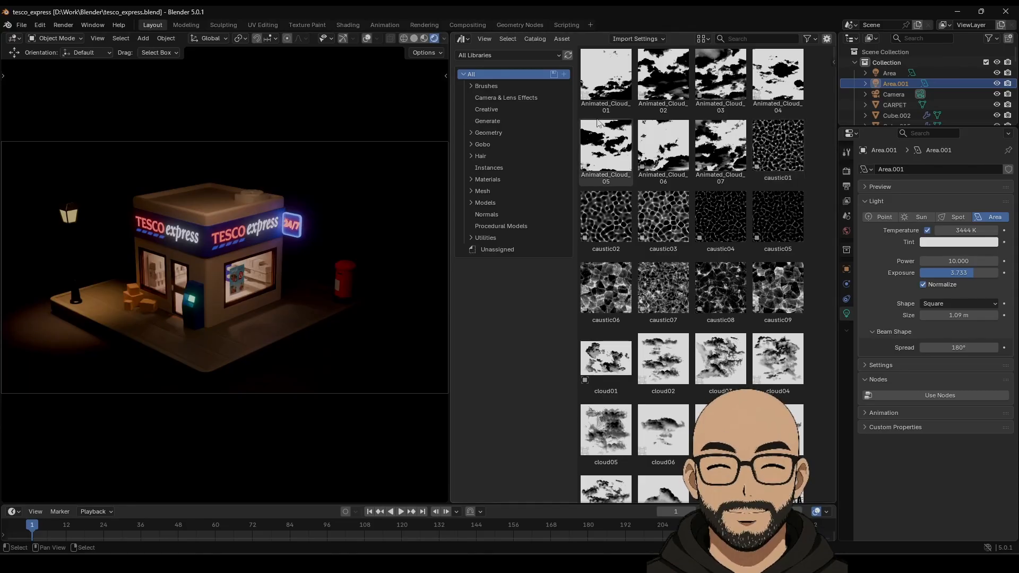
Step: Skim the thumbnails across all asset libraries and show only the Gobo catalog
{"action": "scroll", "coordinate": [754, 299], "scroll_direction": "down", "scroll_amount": 3}
{"action": "scroll", "coordinate": [754, 300], "scroll_direction": "down", "scroll_amount": 3}
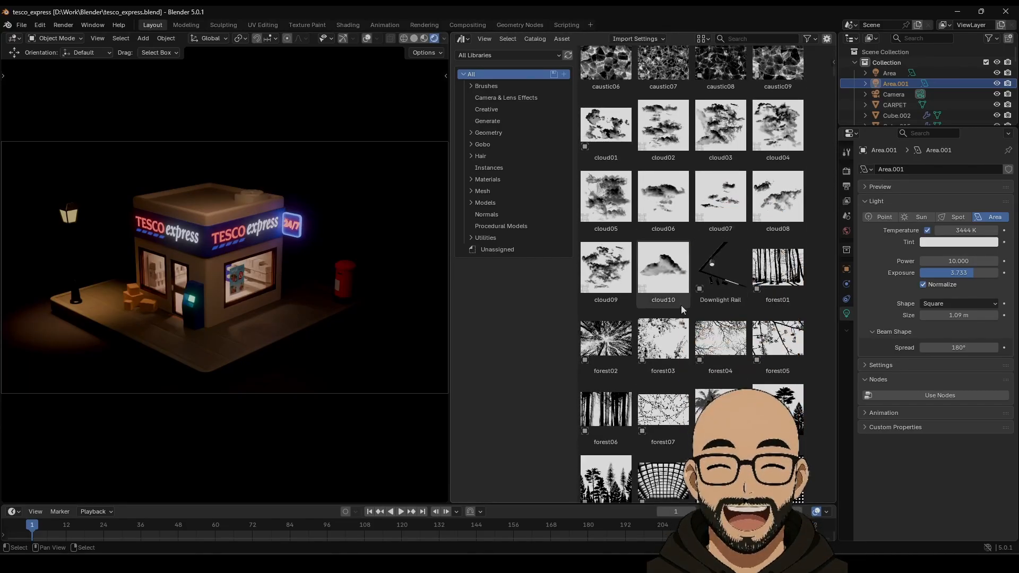
{"action": "scroll", "coordinate": [721, 273], "scroll_direction": "up", "scroll_amount": 4}
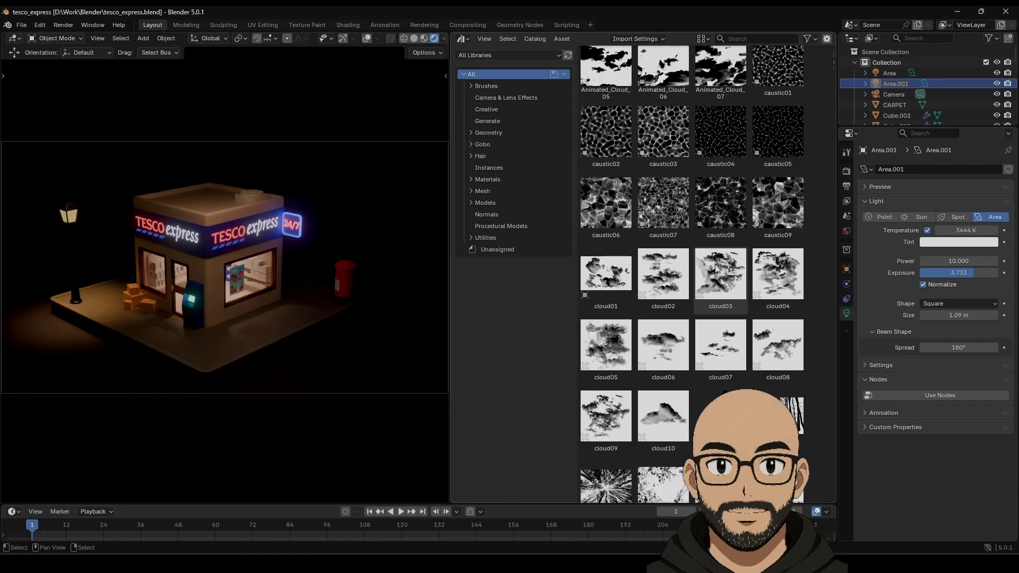
{"action": "left_click", "coordinate": [14, 38]}
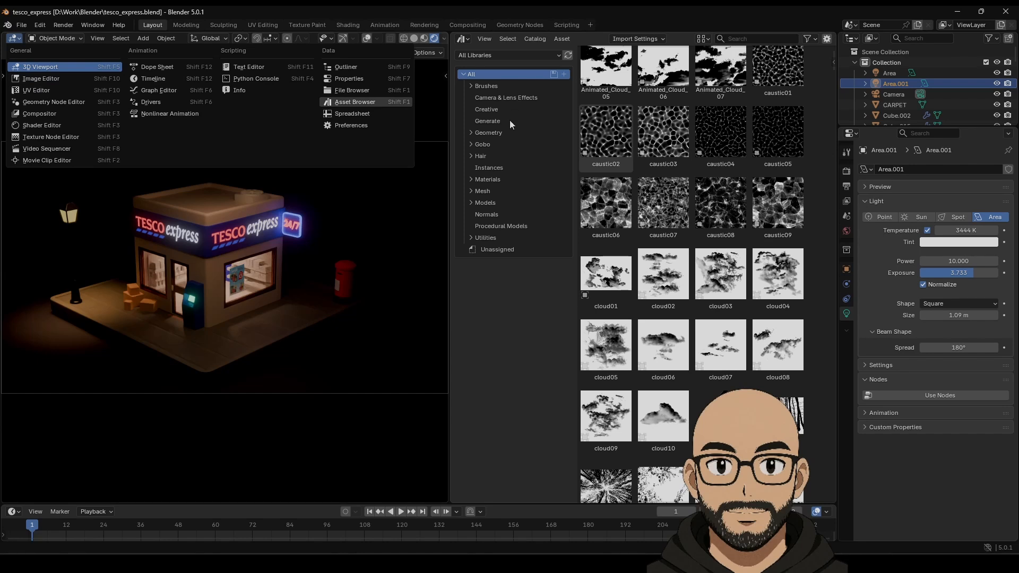
{"action": "left_click", "coordinate": [487, 145]}
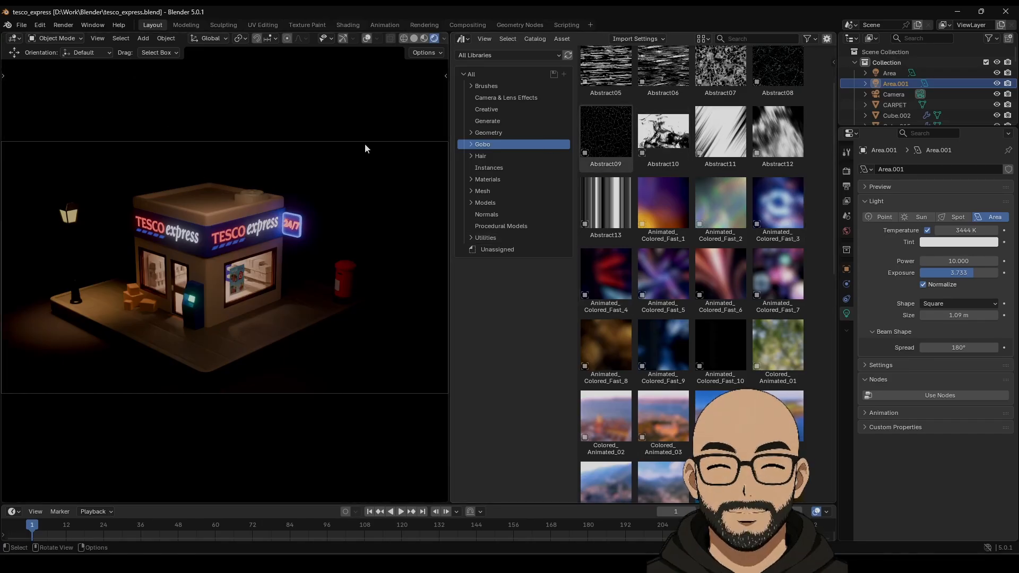
Step: Switch the scene viewport to solid shading and leave the camera view to frame the whole backdrop around the store
{"action": "left_click", "coordinate": [19, 39]}
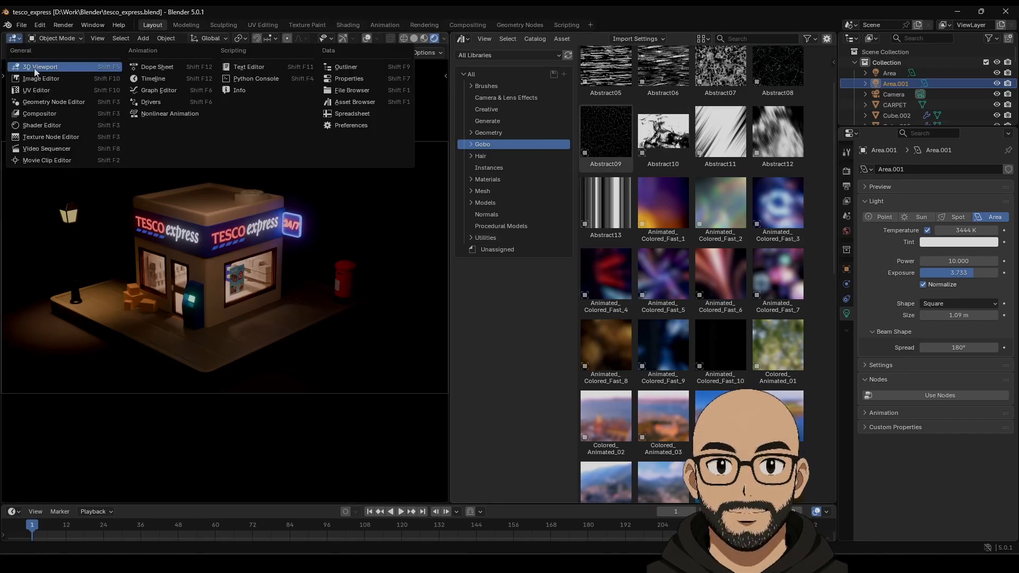
{"action": "left_click", "coordinate": [414, 38]}
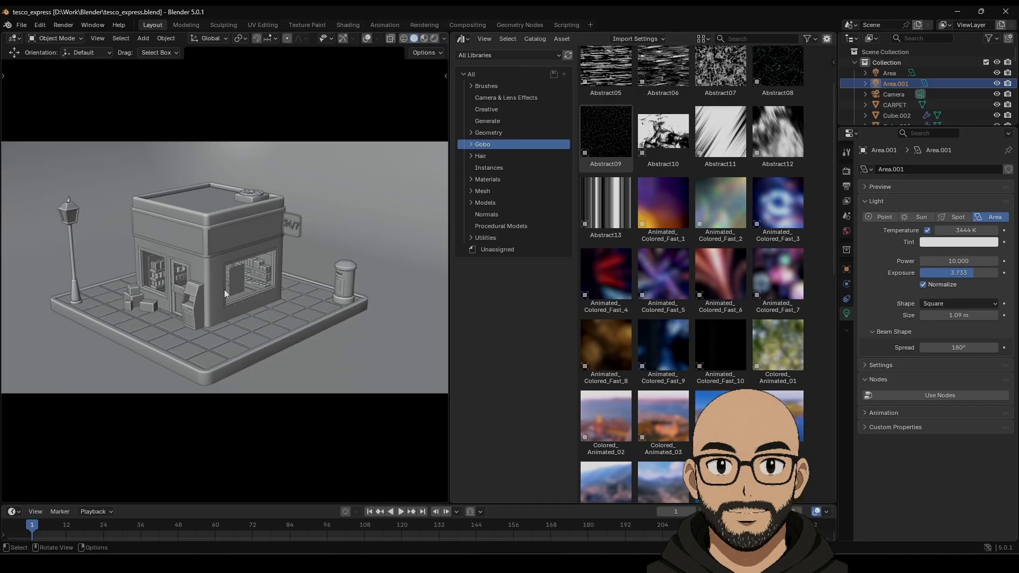
{"action": "middle_click_drag", "start_coordinate": [268, 205], "coordinate": [249, 210]}
{"action": "scroll", "coordinate": [181, 294], "scroll_direction": "down", "scroll_amount": 4}
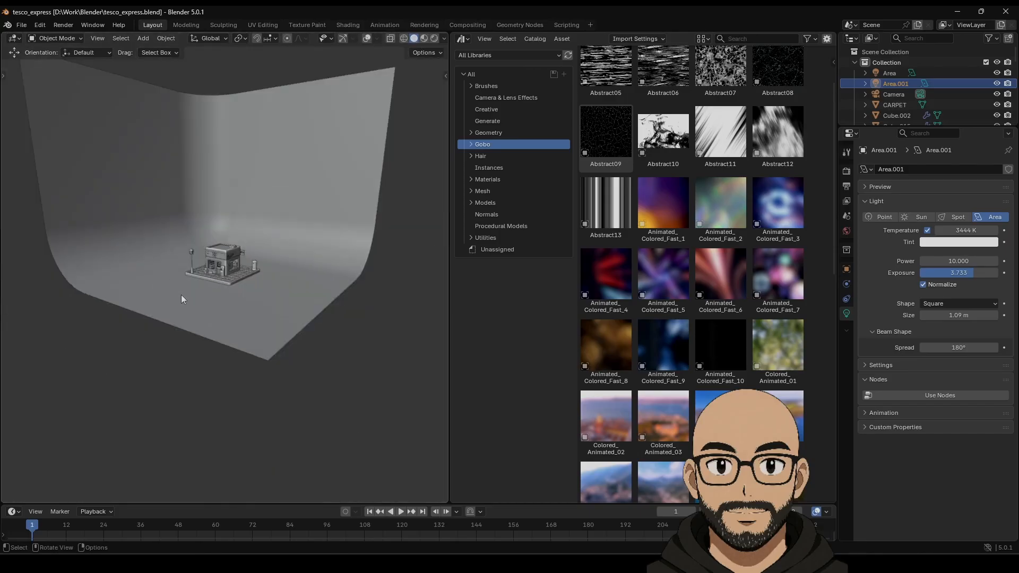
{"action": "middle_click_drag", "start_coordinate": [181, 295], "coordinate": [215, 319]}
{"action": "scroll", "coordinate": [753, 202], "scroll_direction": "down", "scroll_amount": 3}
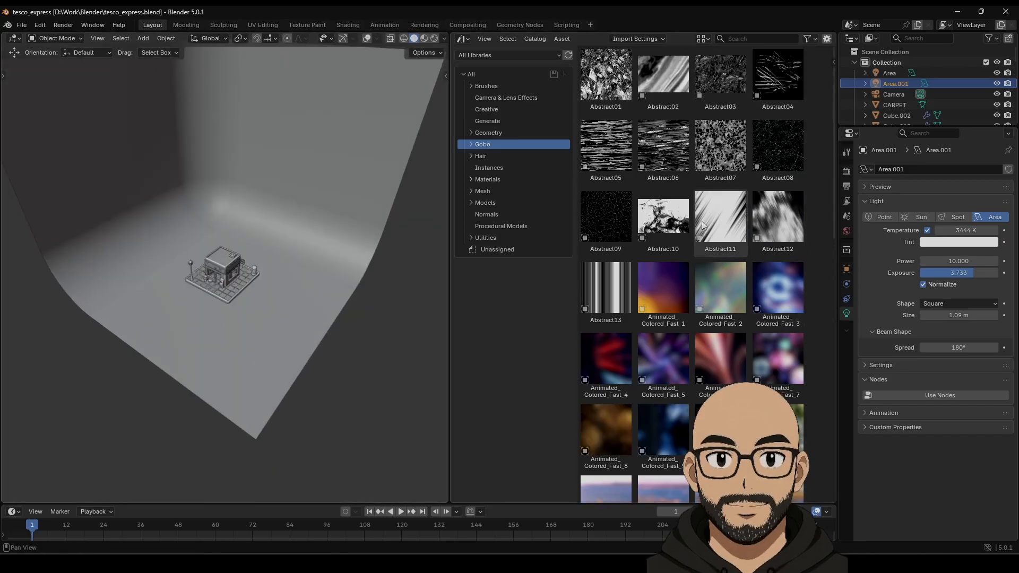
Step: Review the Gobo assets and its Abstract, Animated Colored, Animated Dust and Animated Leaves subcatalogs
{"action": "scroll", "coordinate": [729, 235], "scroll_direction": "down", "scroll_amount": 15}
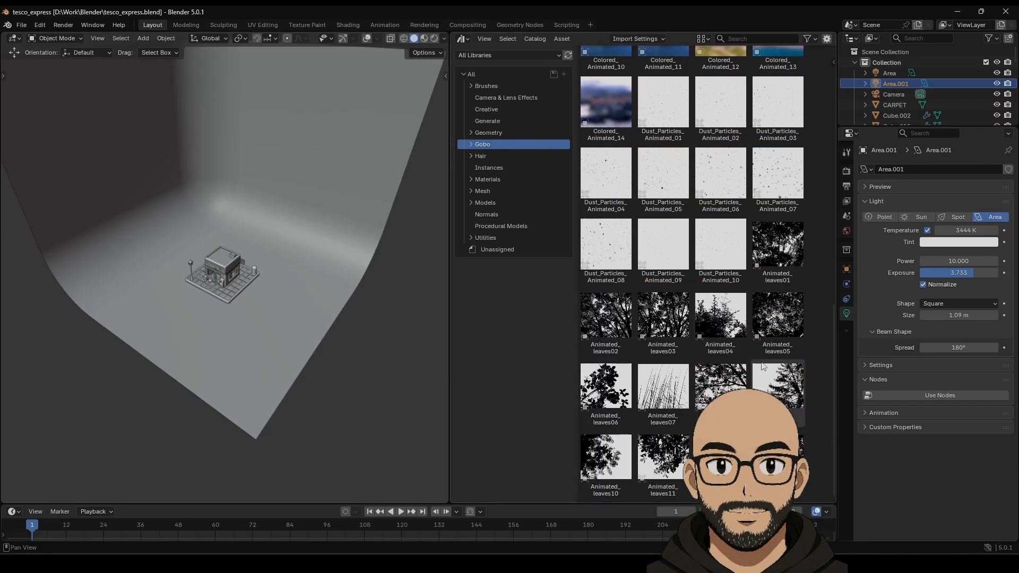
{"action": "left_click", "coordinate": [471, 144]}
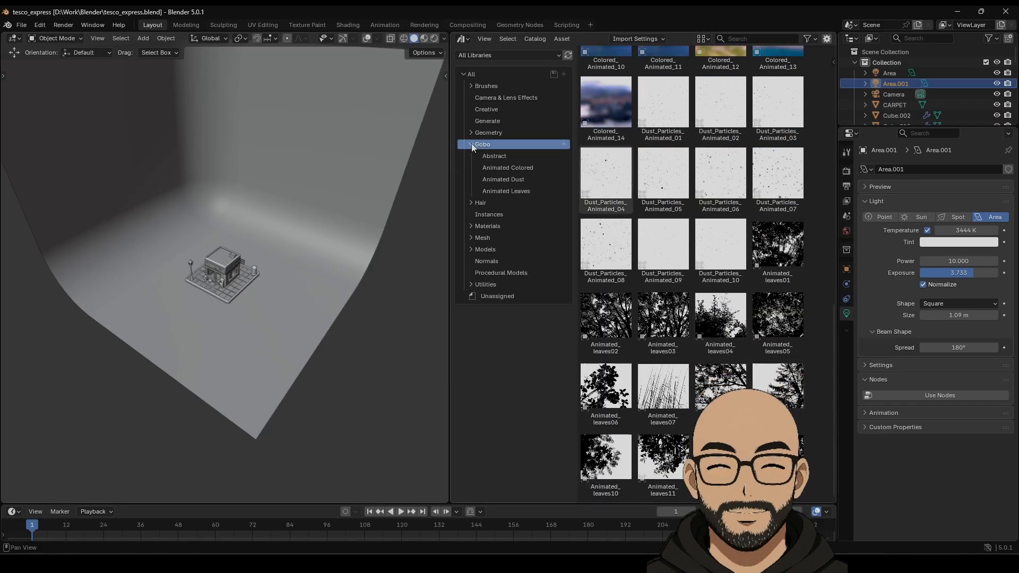
{"action": "left_click", "coordinate": [508, 158]}
{"action": "left_click", "coordinate": [508, 168]}
{"action": "left_click", "coordinate": [508, 180]}
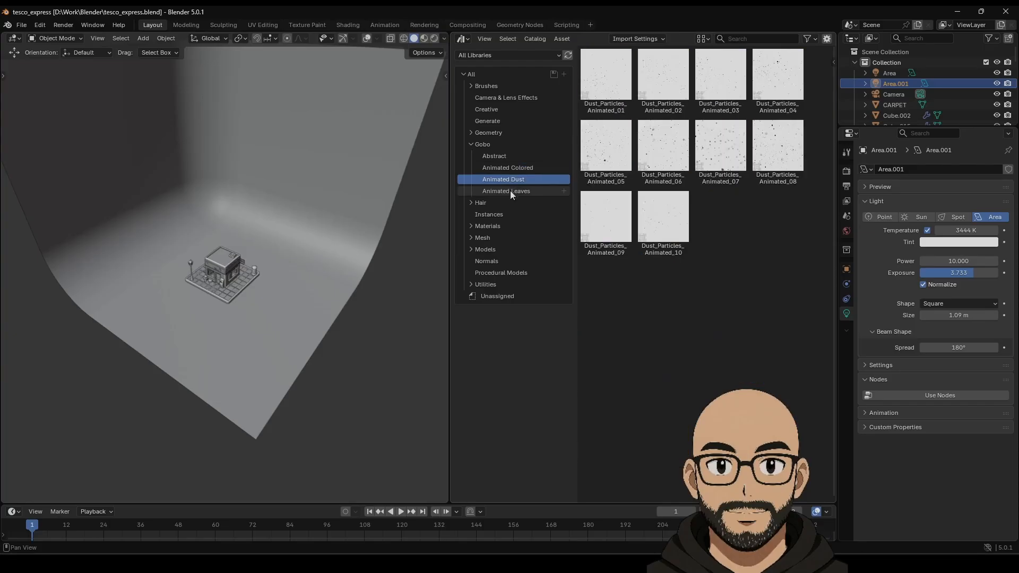
{"action": "left_click", "coordinate": [510, 192]}
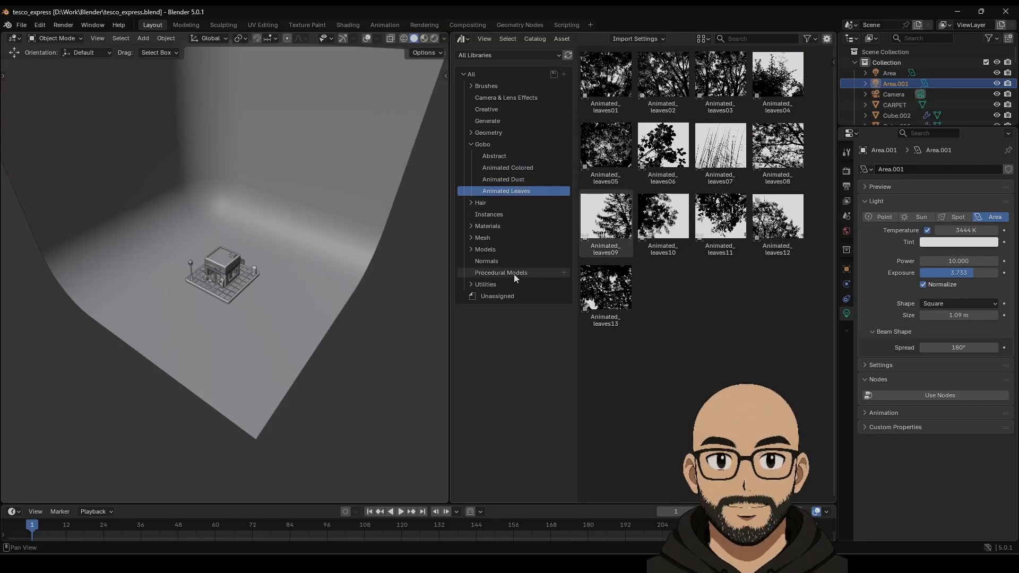
Step: List the assets of all catalogs and place the Leaves08 gobo light in the scene at the store
{"action": "left_click", "coordinate": [483, 74]}
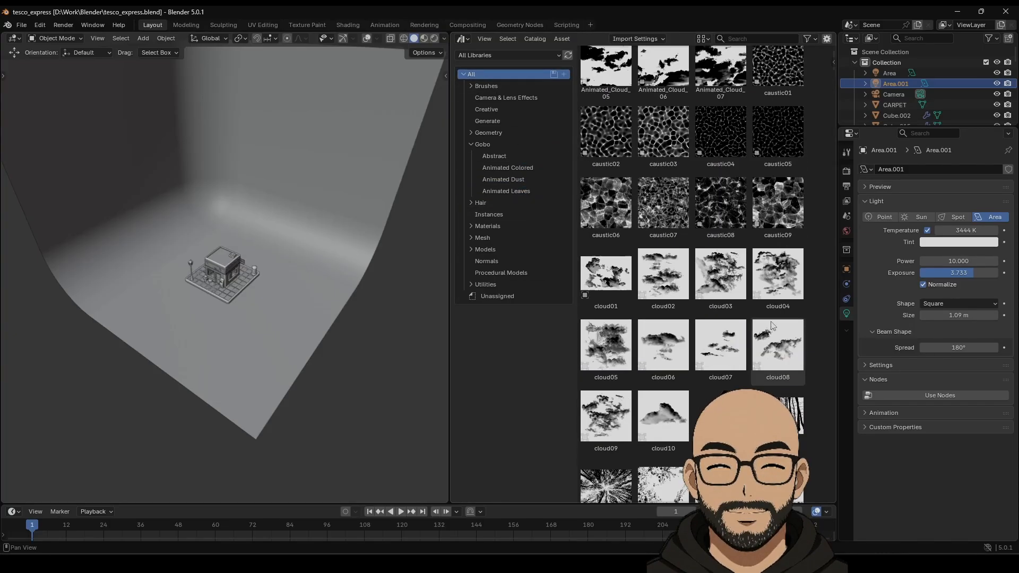
{"action": "scroll", "coordinate": [772, 326], "scroll_direction": "down", "scroll_amount": 10}
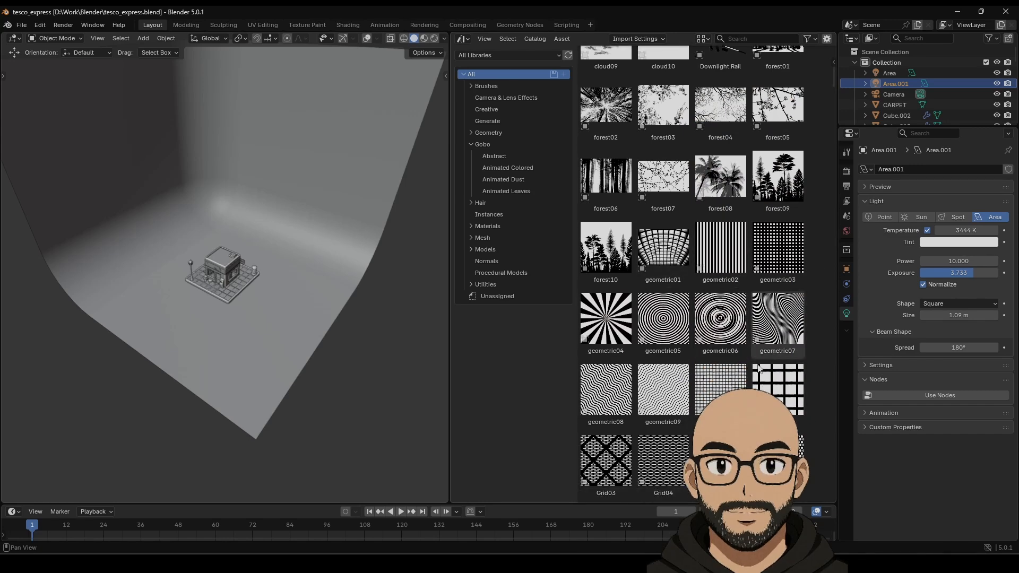
{"action": "scroll", "coordinate": [643, 398], "scroll_direction": "down", "scroll_amount": 3}
{"action": "scroll", "coordinate": [643, 398], "scroll_direction": "down", "scroll_amount": 12}
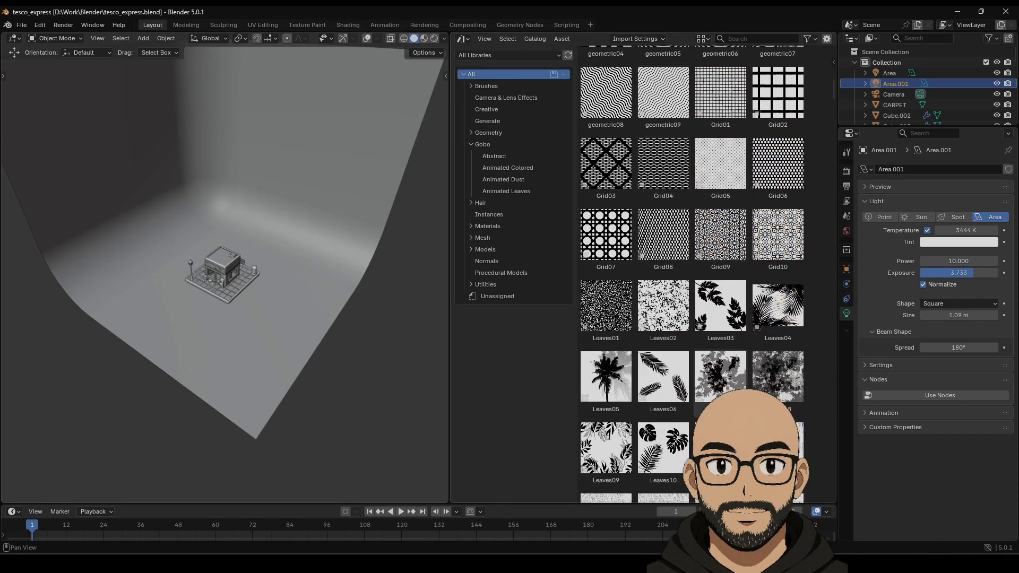
{"action": "scroll", "coordinate": [634, 397], "scroll_direction": "down", "scroll_amount": 2}
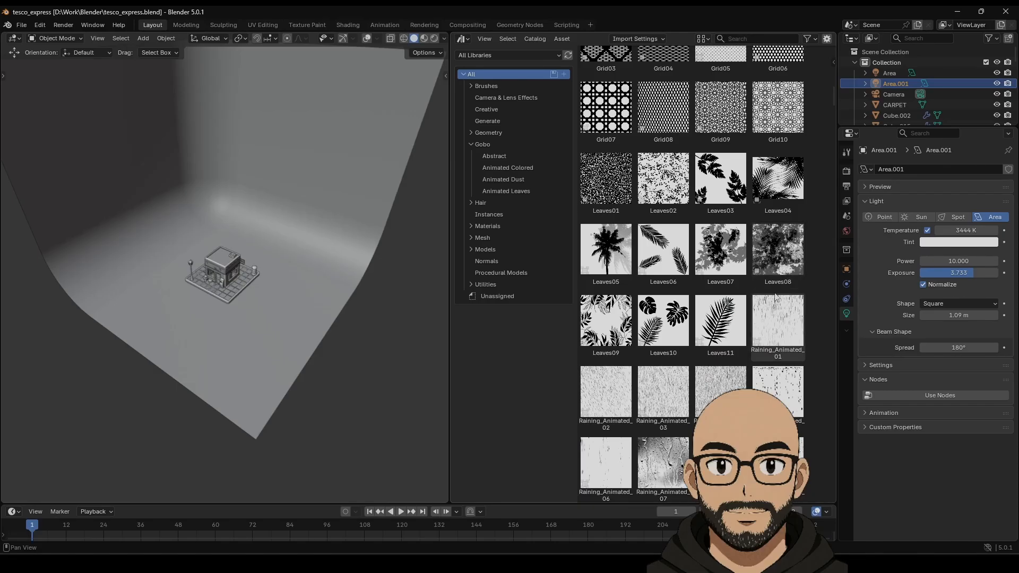
{"action": "left_click_drag", "start_coordinate": [778, 249], "coordinate": [222, 273]}
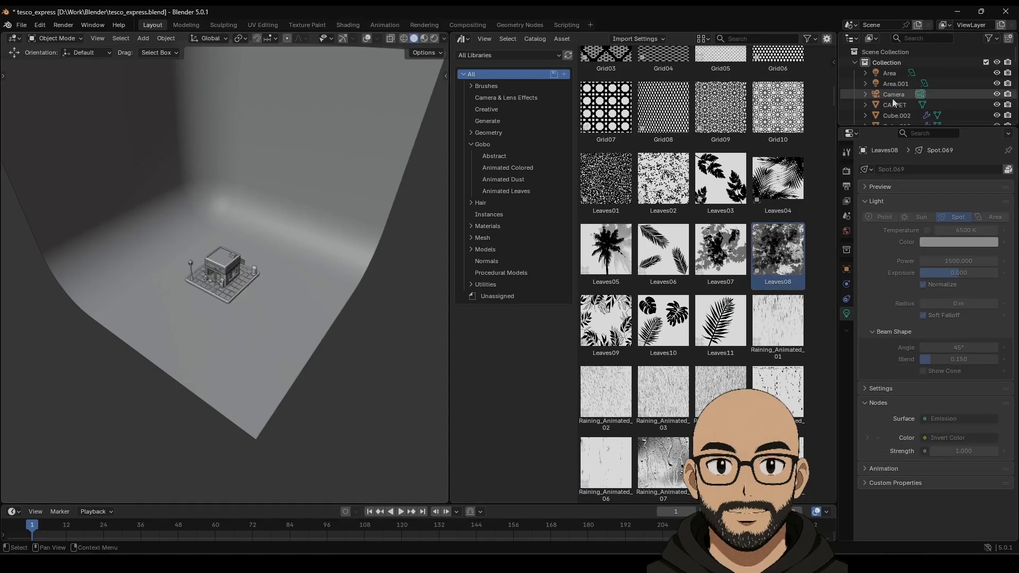
Step: Return the scene viewport to rendered shading through the camera and turn the asset browser area into a second 3D viewport
{"action": "middle_click_drag", "start_coordinate": [313, 330], "coordinate": [315, 297]}
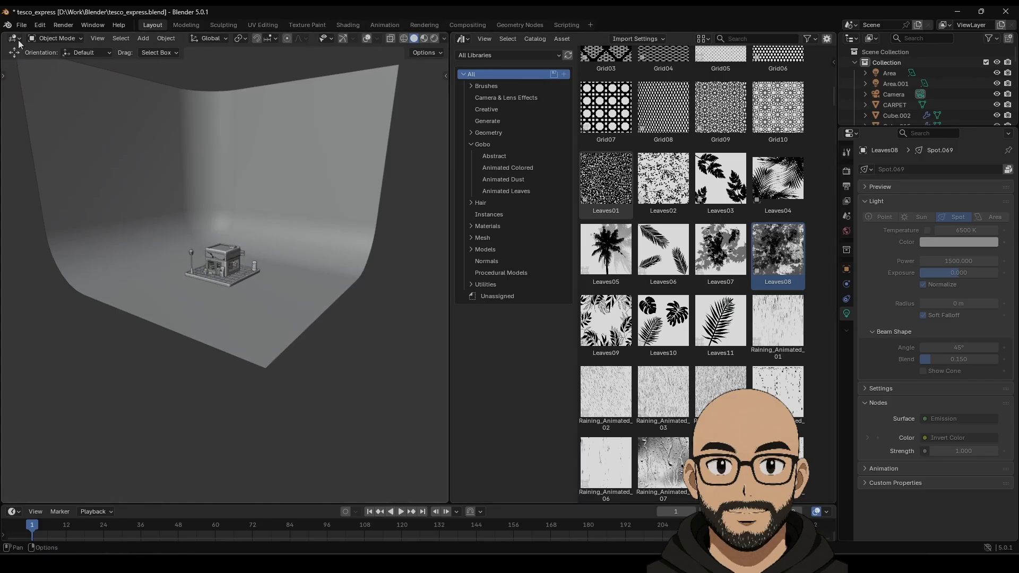
{"action": "left_click", "coordinate": [435, 38]}
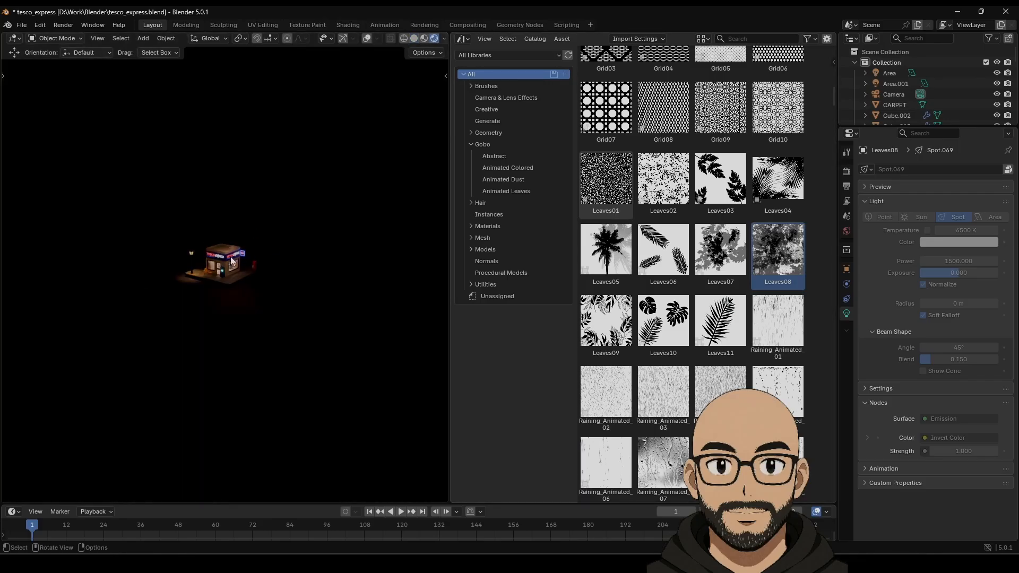
{"action": "scroll", "coordinate": [251, 283], "scroll_direction": "up", "scroll_amount": 7}
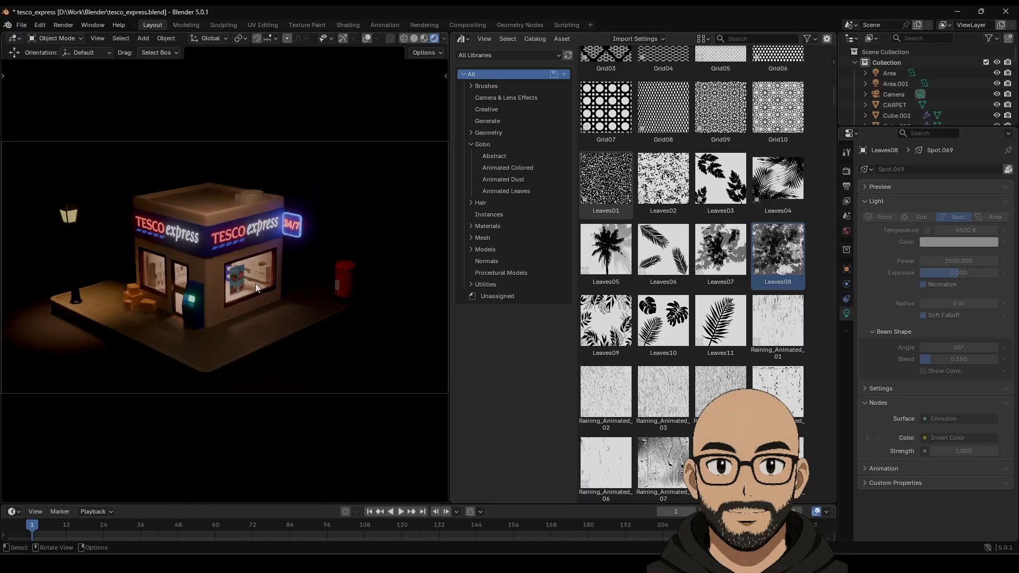
{"action": "left_click", "coordinate": [462, 39]}
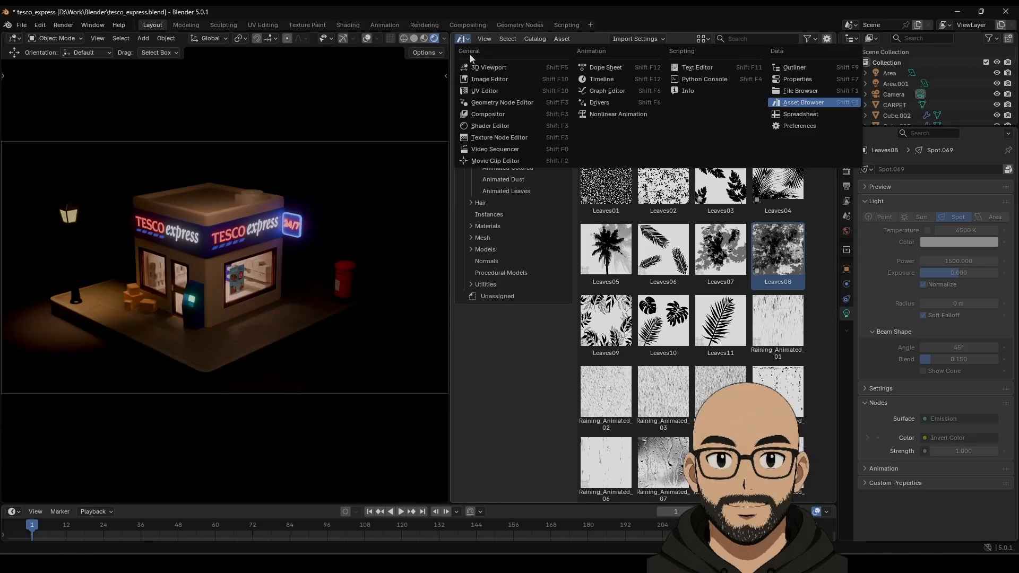
{"action": "left_click", "coordinate": [487, 67]}
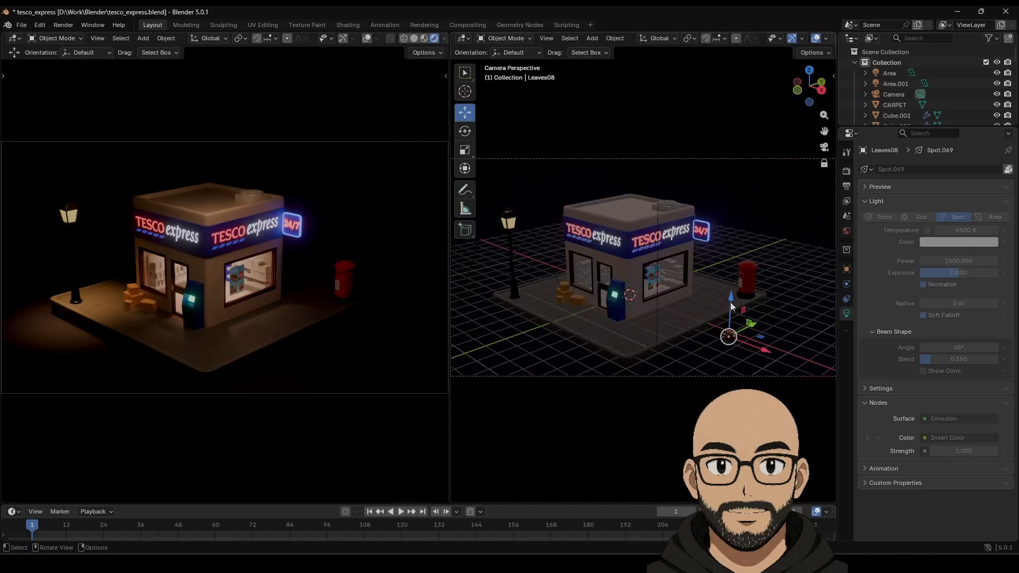
Step: Raise the Leaves08 spot light above the store along Z by about 9.4 m and a further 11.1 m
{"action": "left_click_drag", "start_coordinate": [730, 302], "coordinate": [732, 242]}
{"action": "scroll", "coordinate": [732, 242], "scroll_direction": "down", "scroll_amount": 5}
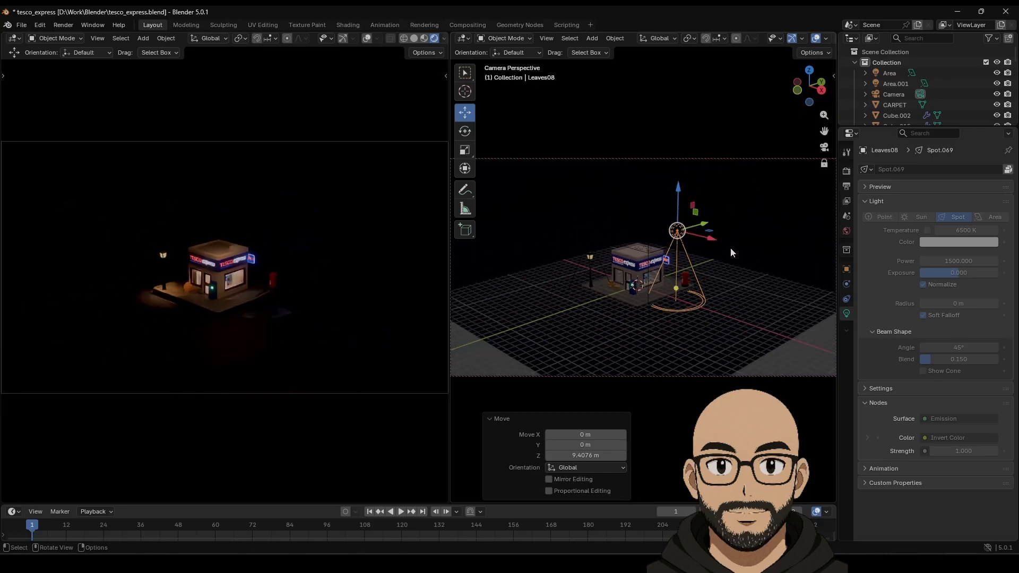
{"action": "left_click_drag", "start_coordinate": [684, 199], "coordinate": [662, 223]}
{"action": "key", "text": "KP_0"}
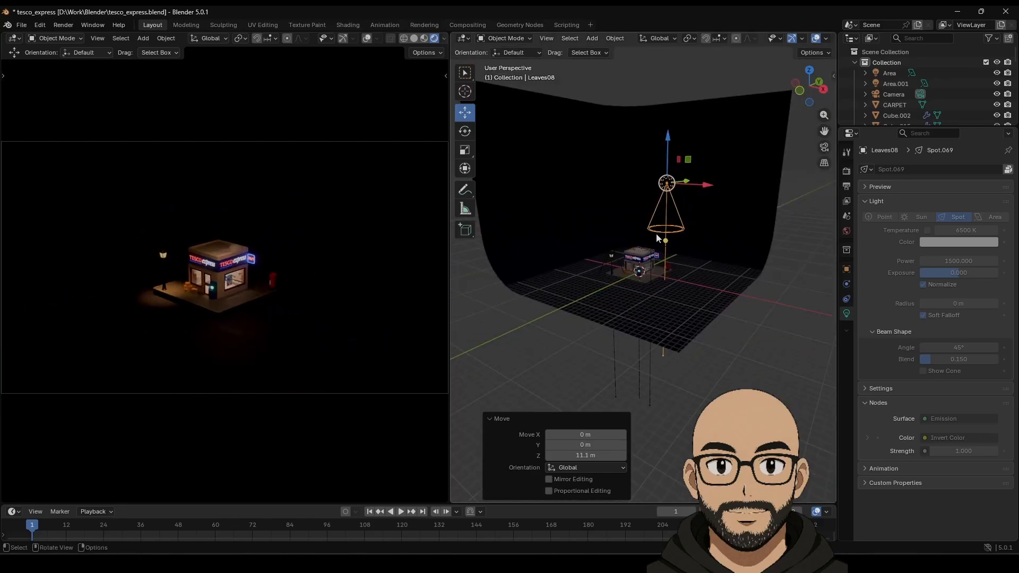
{"action": "scroll", "coordinate": [300, 316], "scroll_direction": "up", "scroll_amount": 3}
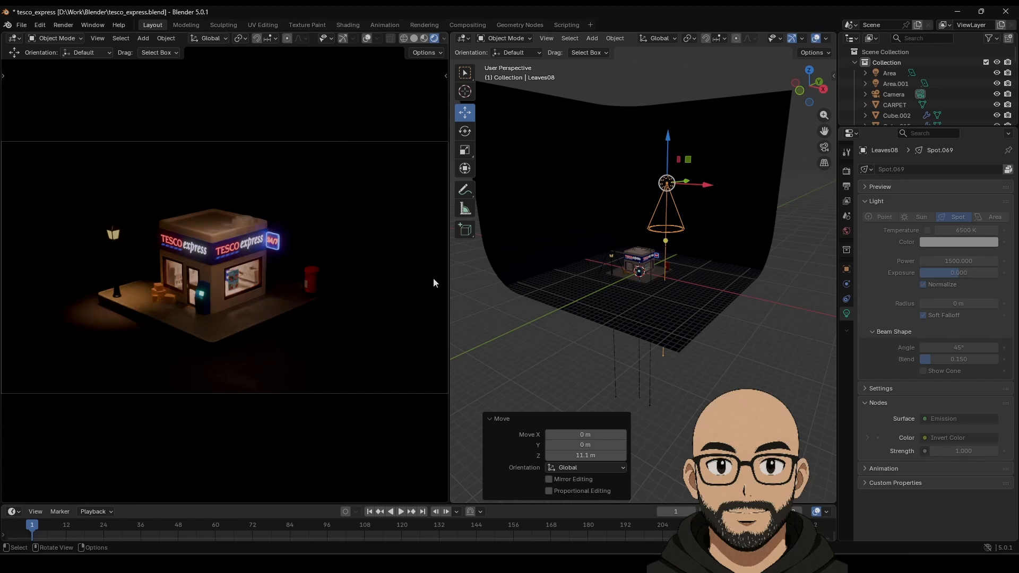
Step: Shift the Leaves08 light about -5.08 m along X over the store and raise it about 11.2 m along Z
{"action": "left_click_drag", "start_coordinate": [690, 183], "coordinate": [669, 179]}
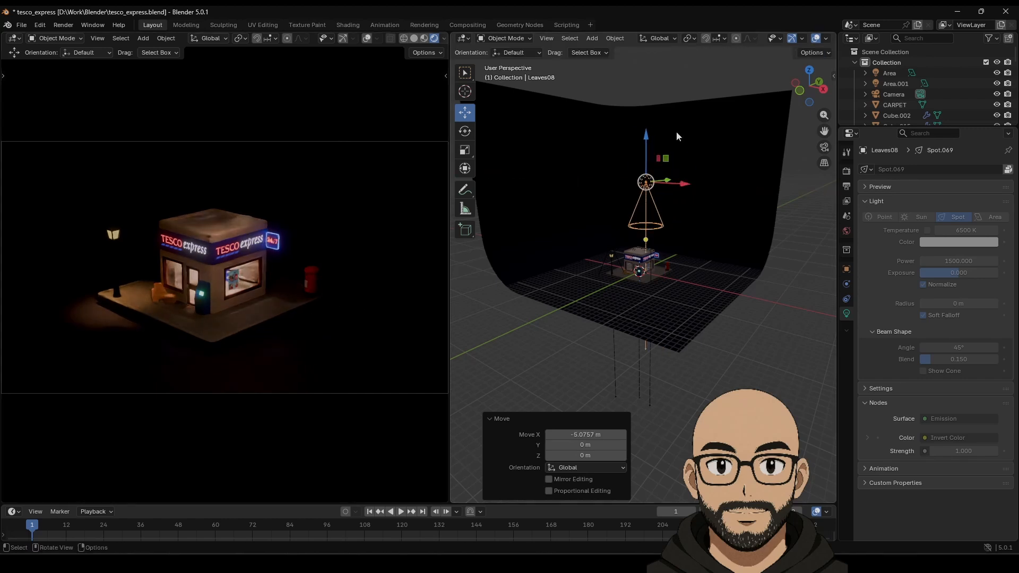
{"action": "left_click_drag", "start_coordinate": [646, 139], "coordinate": [670, 79]}
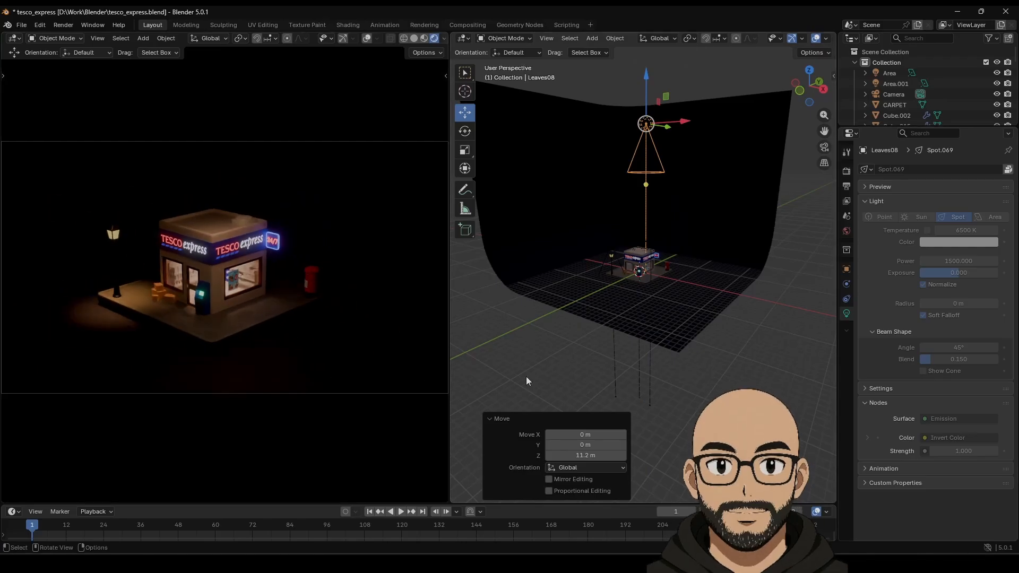
{"action": "scroll", "coordinate": [204, 328], "scroll_direction": "up", "scroll_amount": 1}
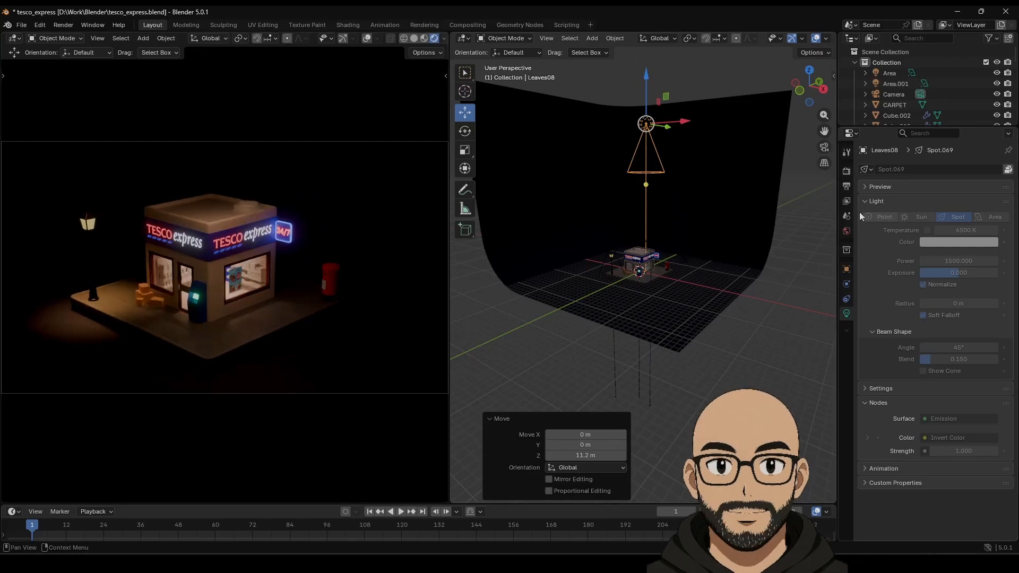
{"action": "left_click", "coordinate": [644, 108]}
Step: Inspect the Leaves08 light's position above the store, its light settings and its preview
{"action": "middle_click_drag", "start_coordinate": [690, 279], "coordinate": [680, 301]}
{"action": "scroll", "coordinate": [706, 285], "scroll_direction": "up", "scroll_amount": 4}
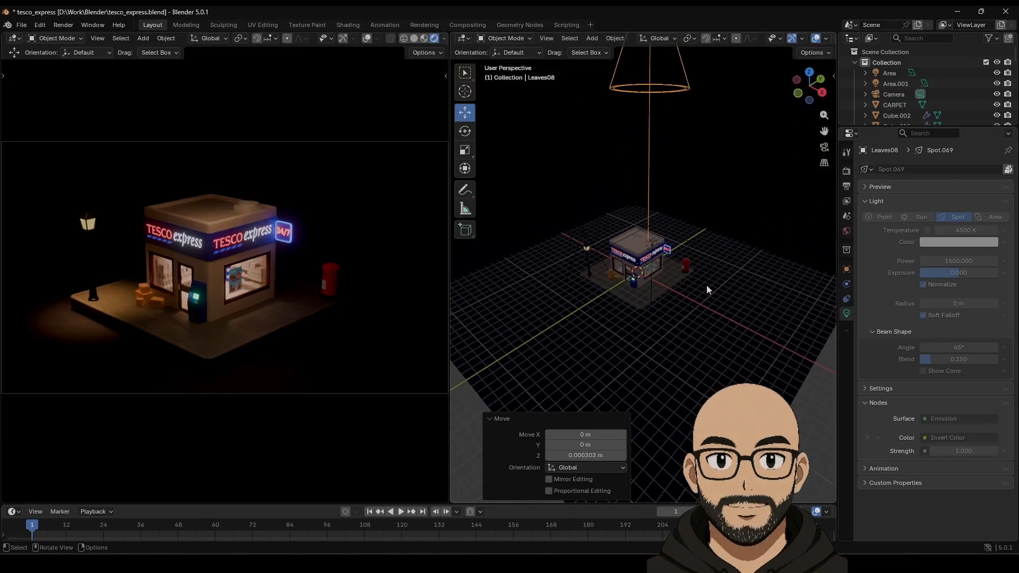
{"action": "scroll", "coordinate": [764, 346], "scroll_direction": "down", "scroll_amount": 4}
{"action": "left_click", "coordinate": [790, 308]}
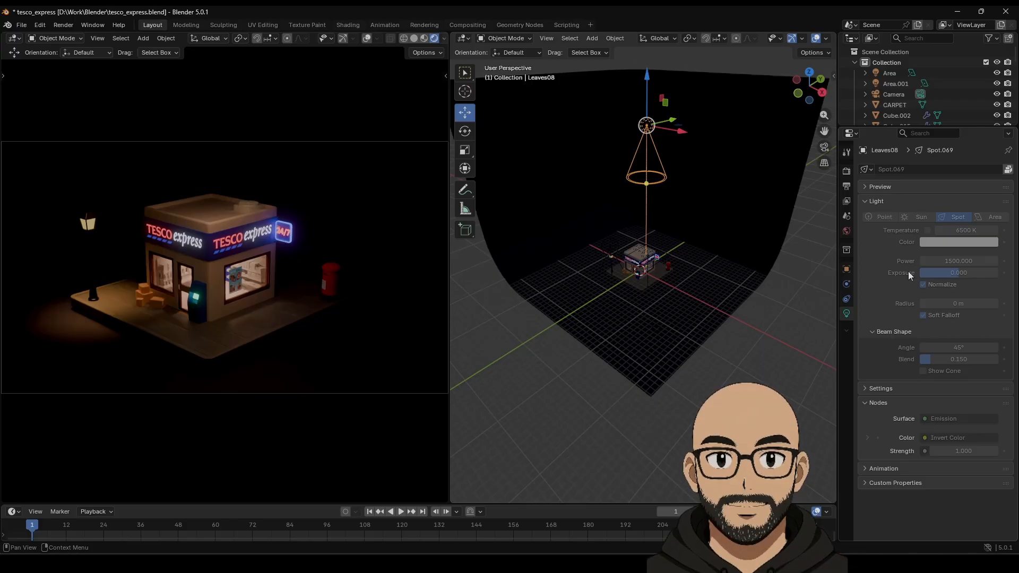
{"action": "left_click", "coordinate": [867, 202]}
{"action": "left_click", "coordinate": [867, 202]}
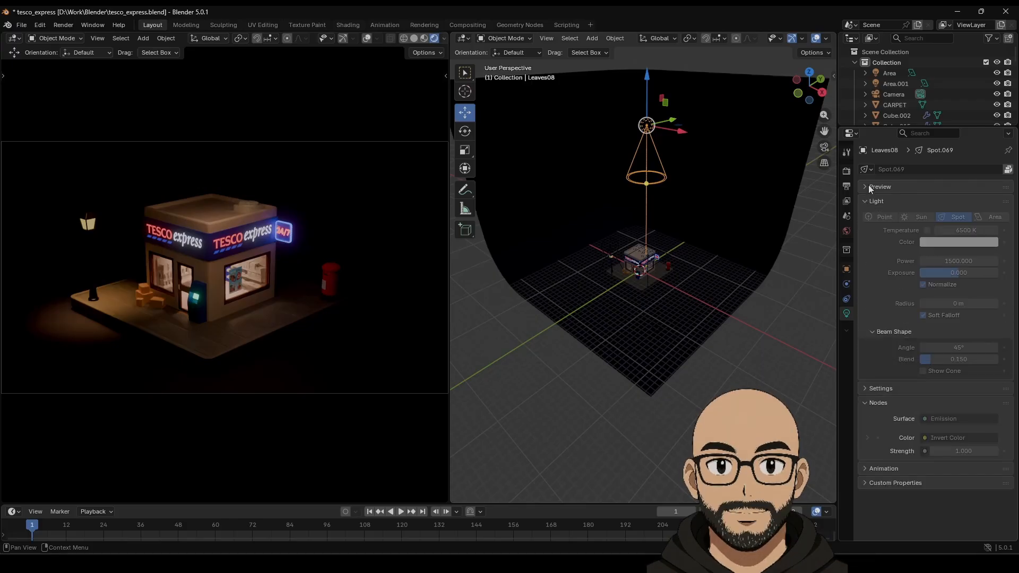
{"action": "left_click", "coordinate": [868, 186]}
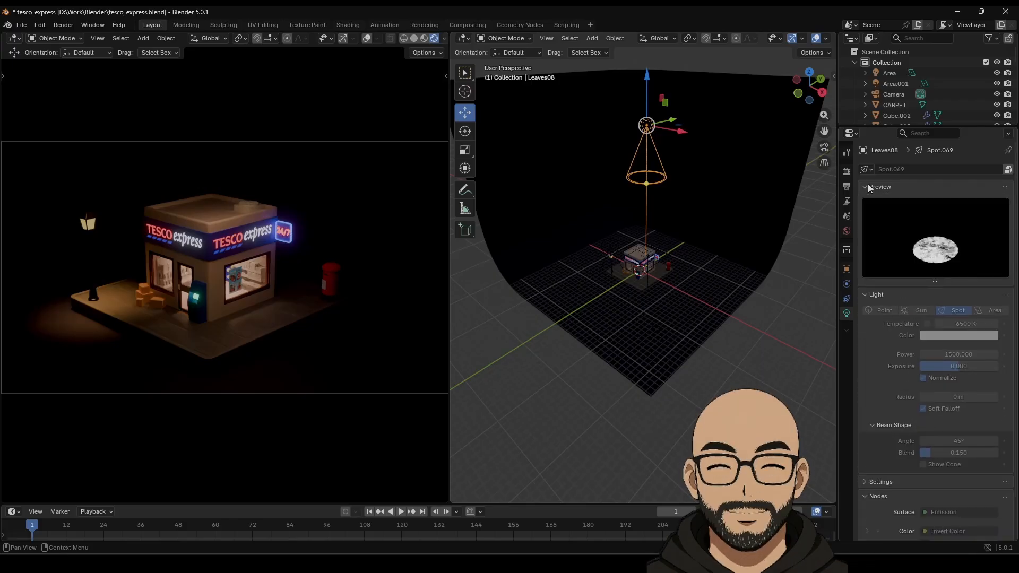
{"action": "left_click", "coordinate": [868, 187]}
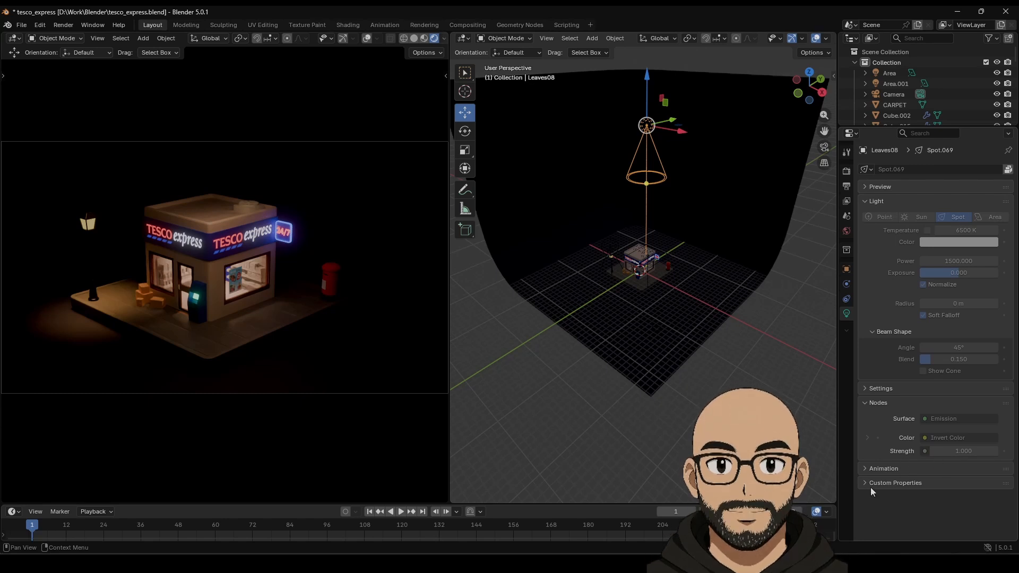
Step: Collapse the Leaves08 light's node settings and move the light about 11.1 m along X
{"action": "left_click", "coordinate": [866, 471]}
{"action": "left_click", "coordinate": [865, 471]}
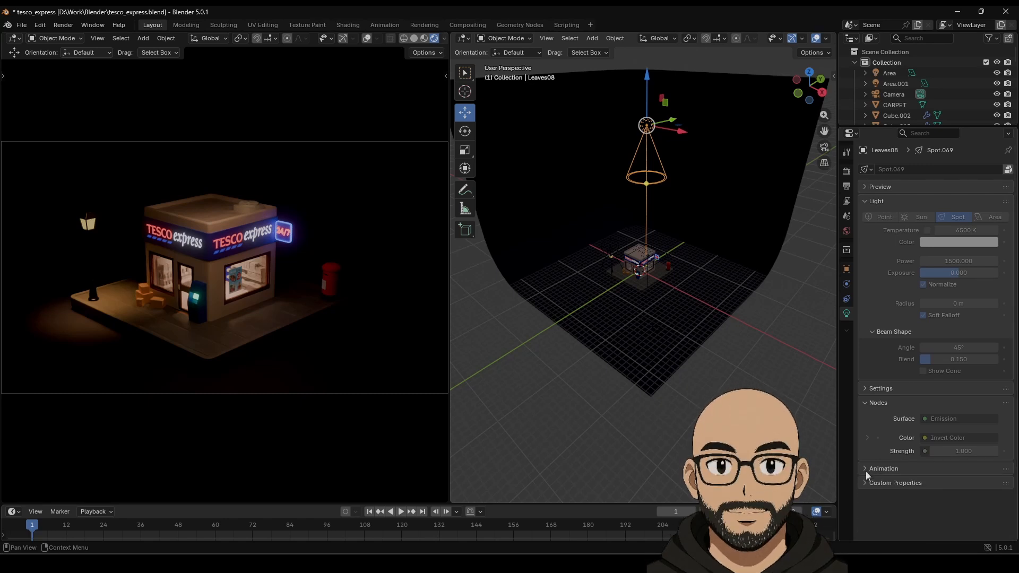
{"action": "left_click", "coordinate": [868, 403]}
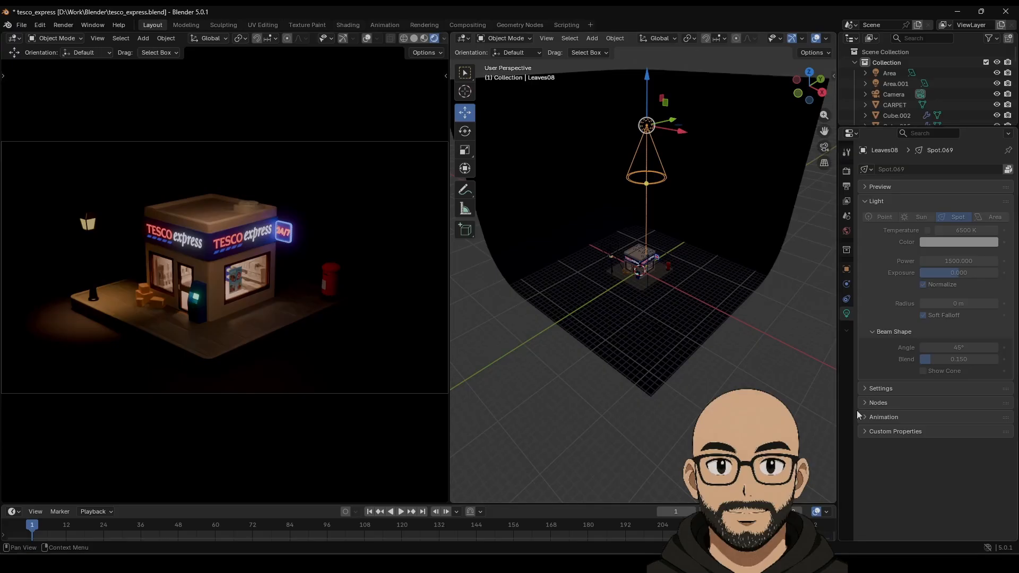
{"action": "left_click", "coordinate": [650, 126]}
{"action": "left_click_drag", "start_coordinate": [681, 131], "coordinate": [734, 141]}
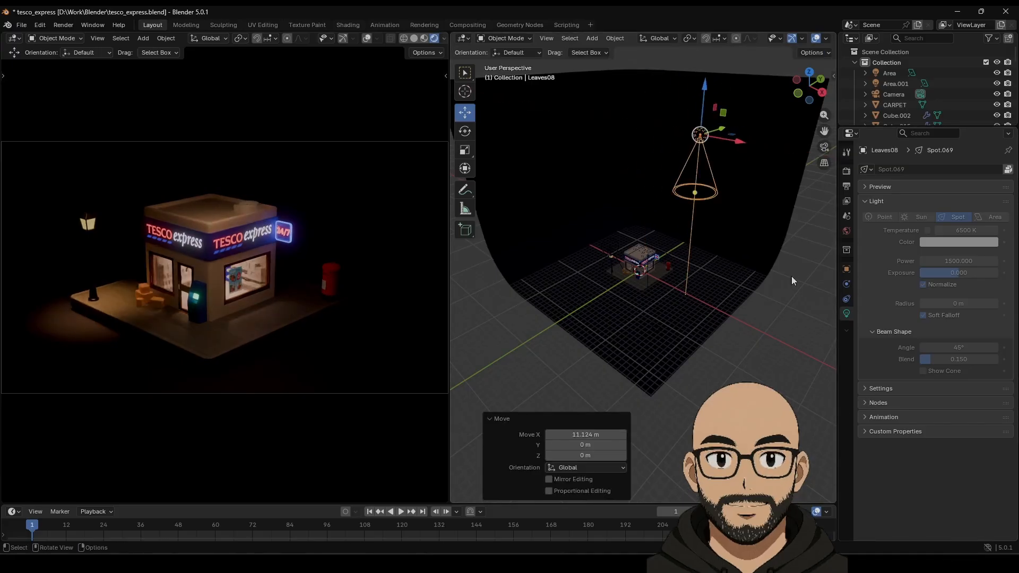
Step: Check the Leaves08 light's location, rotation and scale values in the second viewport
{"action": "left_click", "coordinate": [834, 76]}
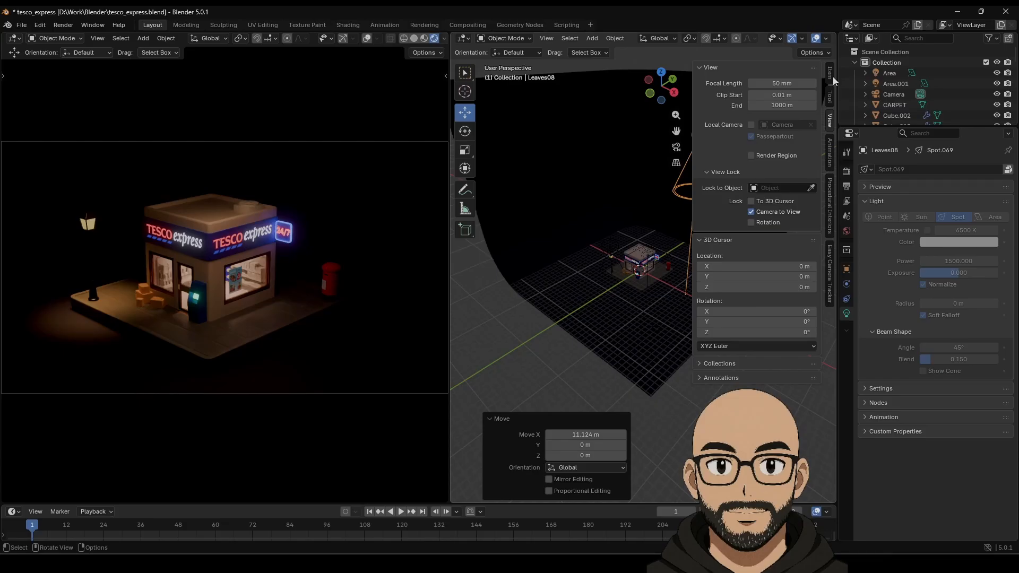
{"action": "left_click", "coordinate": [830, 74]}
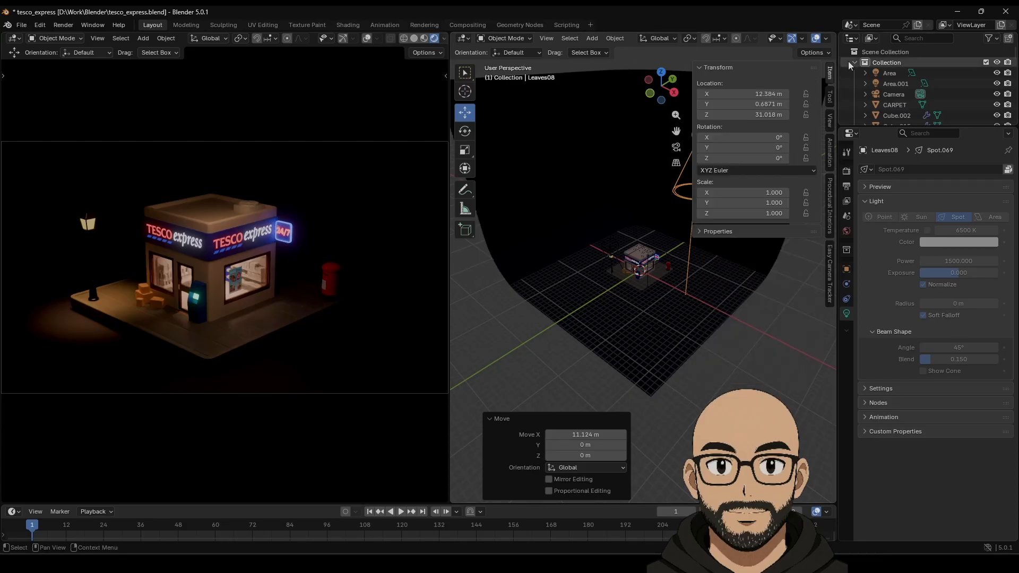
{"action": "left_click", "coordinate": [781, 373]}
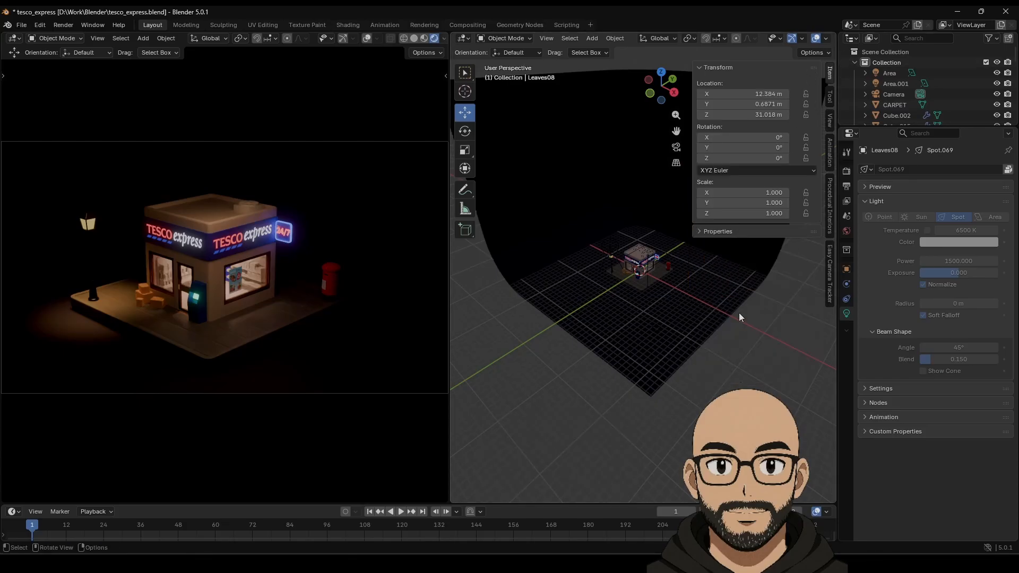
{"action": "left_click", "coordinate": [688, 256]}
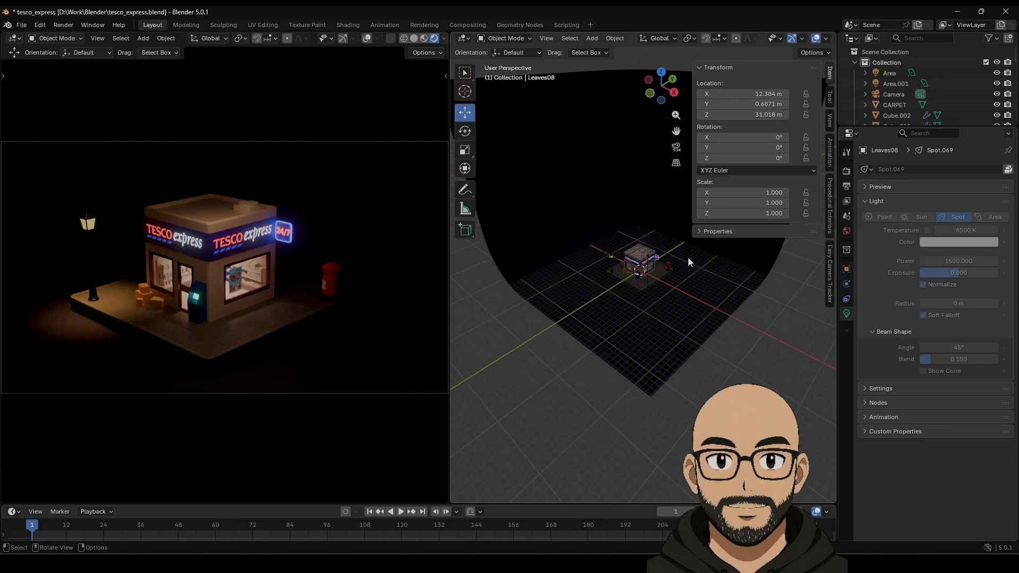
{"action": "left_click", "coordinate": [830, 75]}
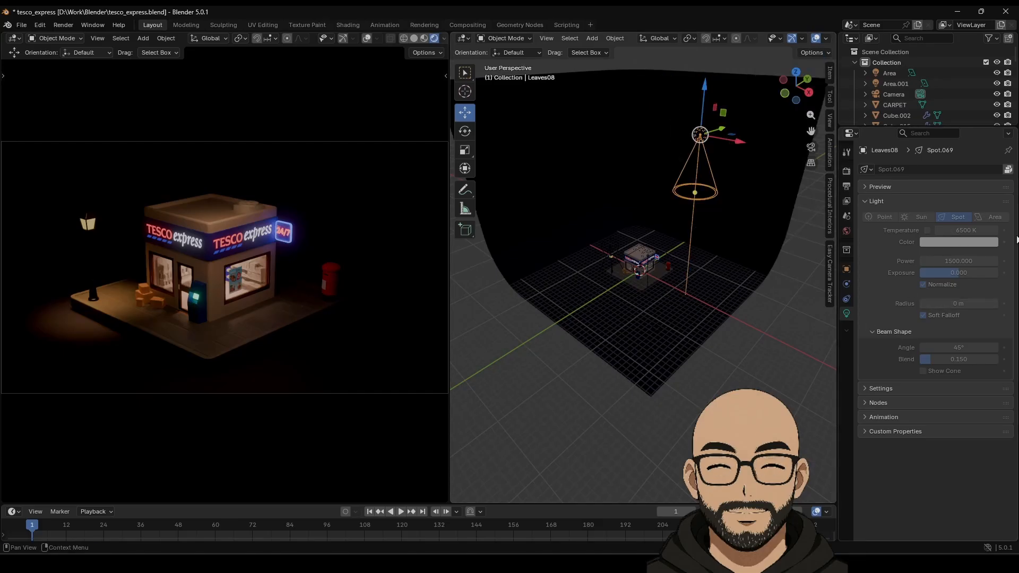
Step: Make the Leaves08 light's linked data editable and shift the light about 8.8 m along X and -22.3 m along Y
{"action": "left_click", "coordinate": [1008, 169]}
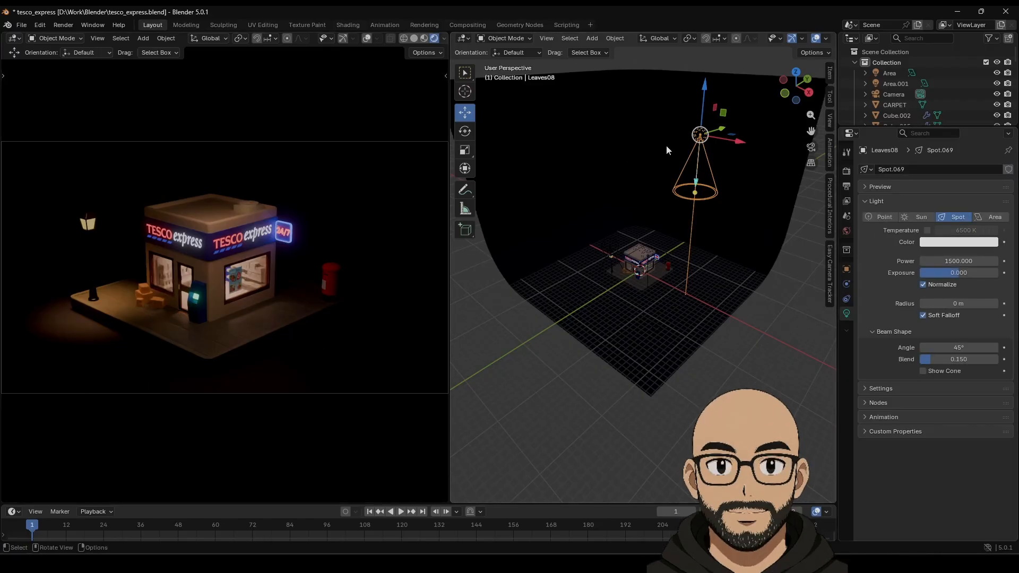
{"action": "left_click_drag", "start_coordinate": [737, 144], "coordinate": [689, 183]}
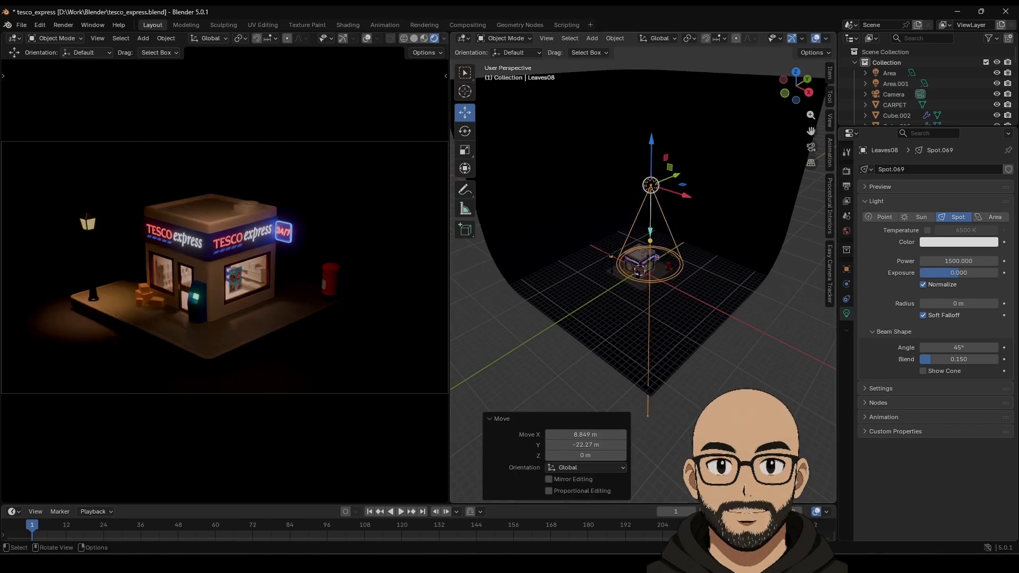
Step: Set the Gobos Light Textures asset library's import method to Append and save the preferences
{"action": "left_click", "coordinate": [40, 26]}
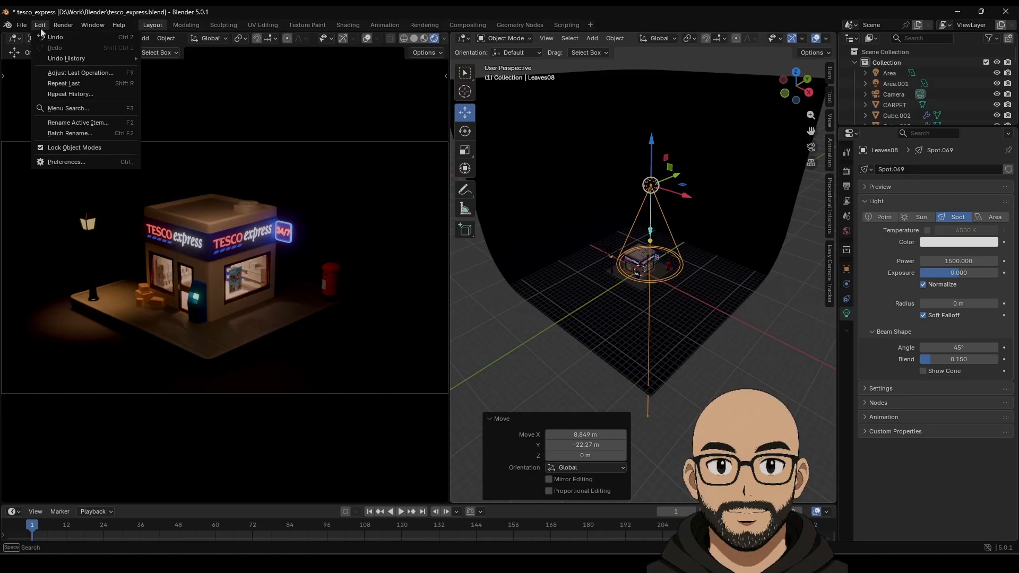
{"action": "left_click", "coordinate": [87, 177]}
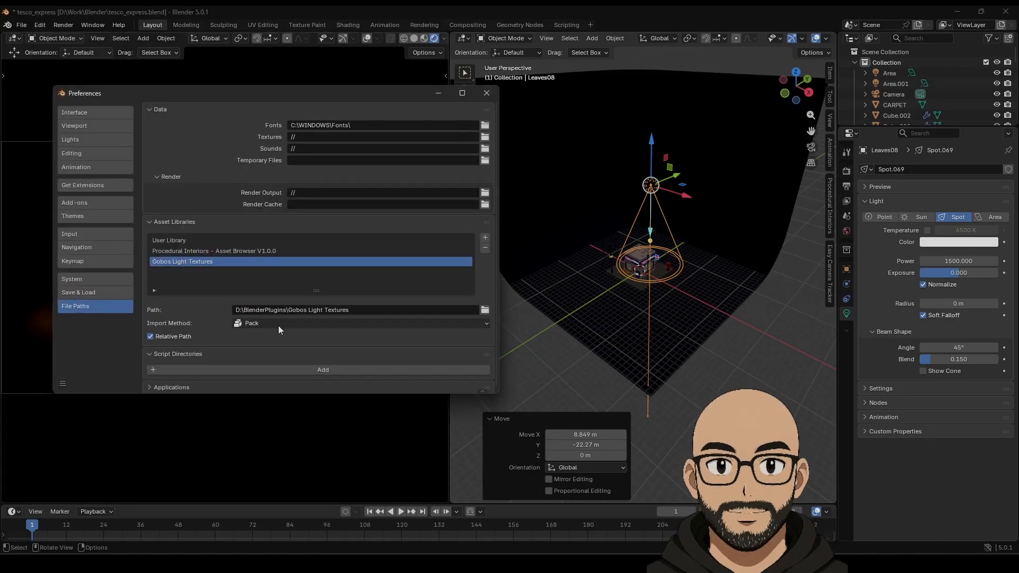
{"action": "left_click", "coordinate": [278, 324]}
{"action": "left_click", "coordinate": [261, 347]}
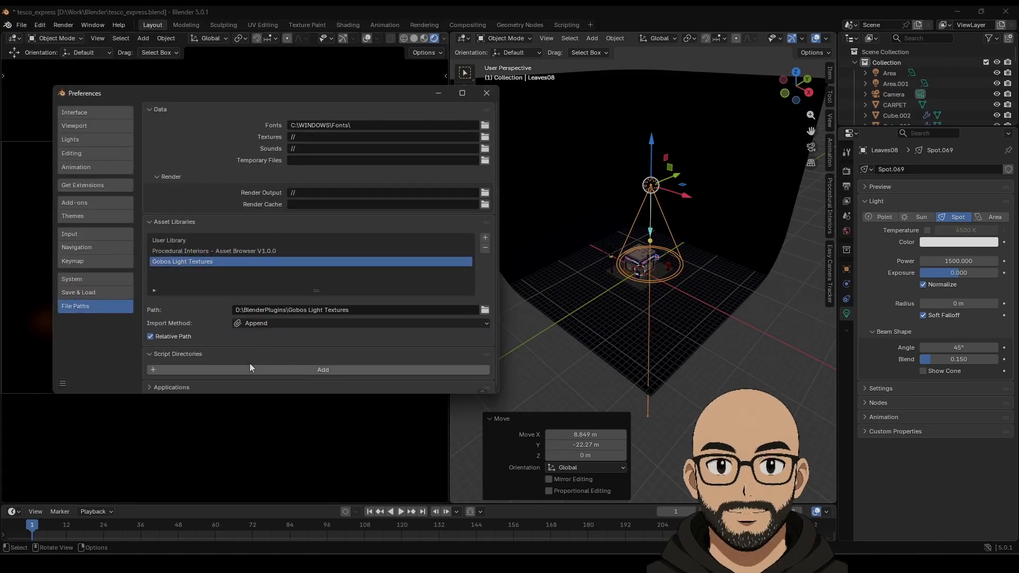
{"action": "left_click", "coordinate": [59, 384]}
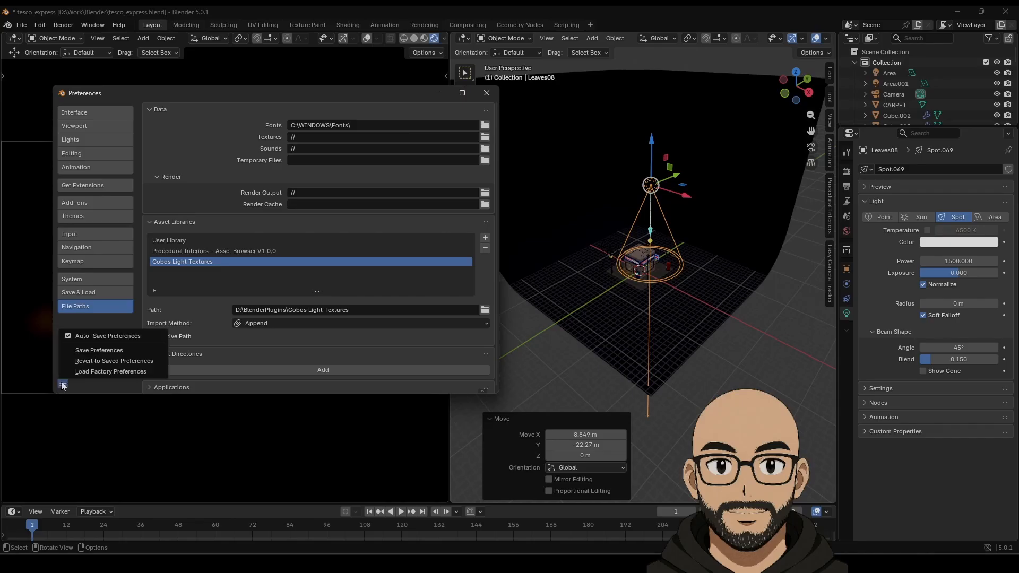
{"action": "left_click", "coordinate": [93, 350]}
{"action": "left_click", "coordinate": [765, 367]}
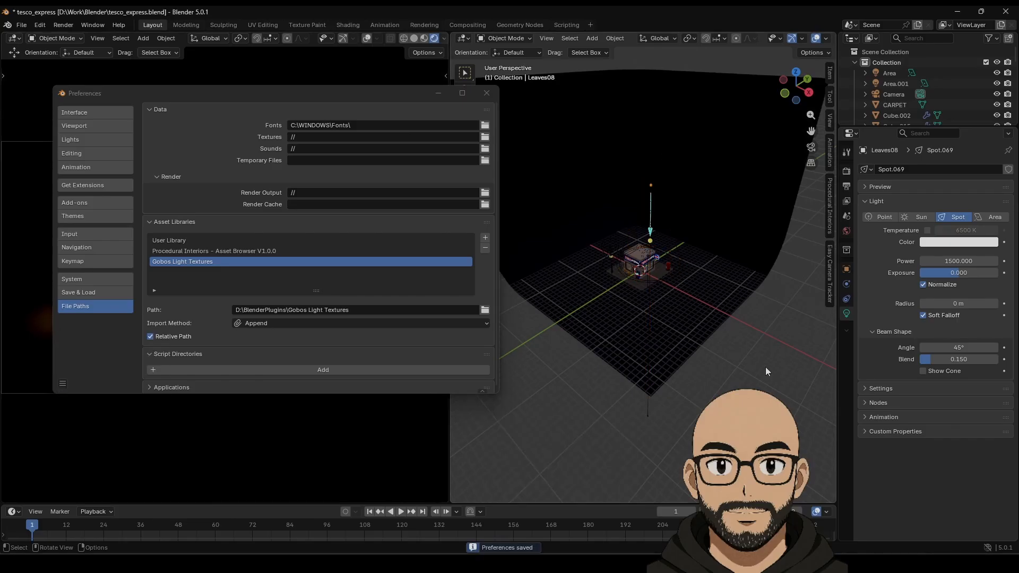
{"action": "left_click", "coordinate": [493, 94]}
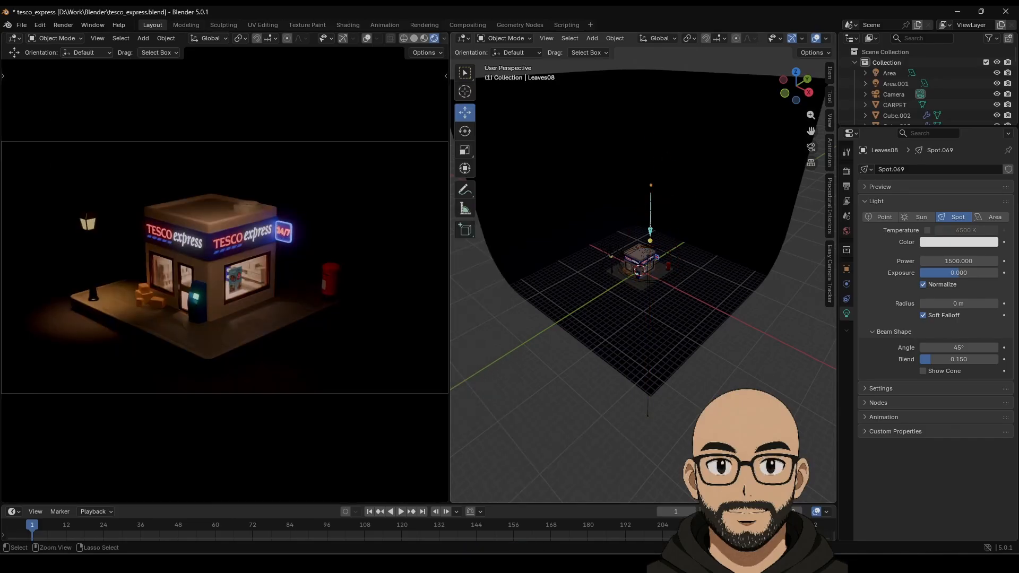
Step: Undo the recent changes to the packed Leaves08 light and delete the light from the scene
{"action": "key", "text": "ctrl+z"}
{"action": "key", "text": "ctrl+z"}
{"action": "key", "text": "ctrl+z"}
{"action": "key", "text": "ctrl+z"}
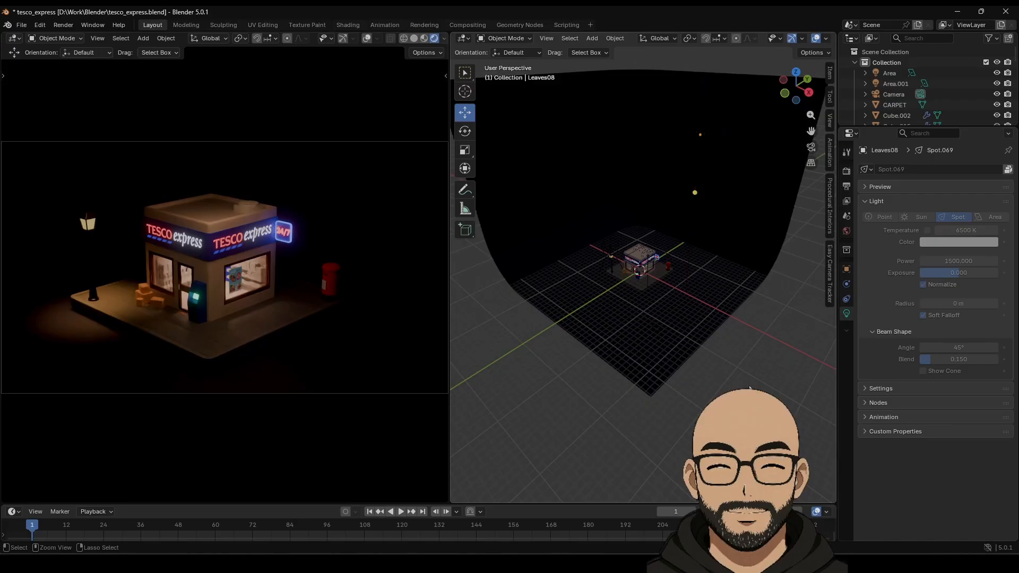
{"action": "left_click_drag", "start_coordinate": [724, 142], "coordinate": [650, 145]}
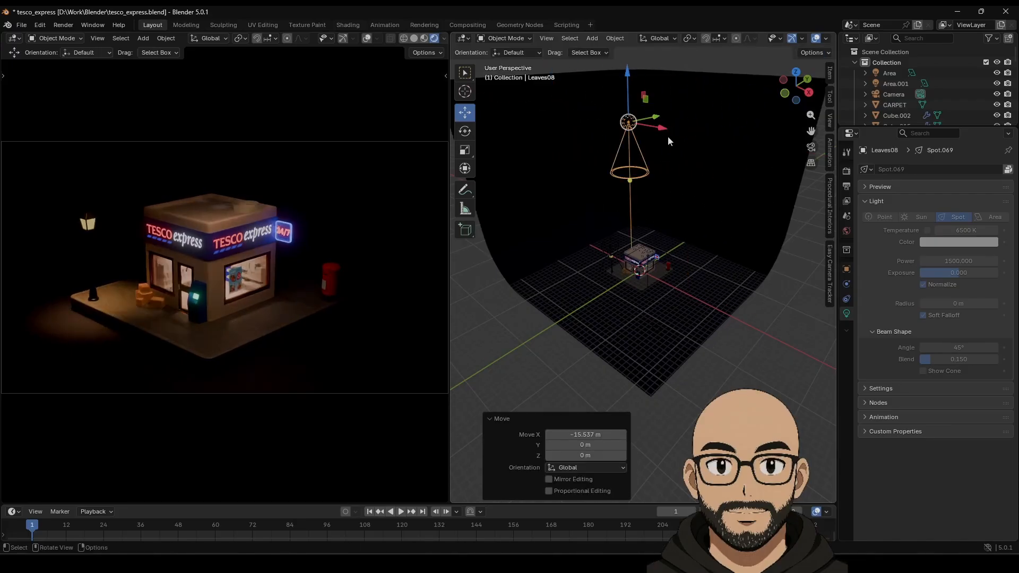
{"action": "key", "text": "Delete"}
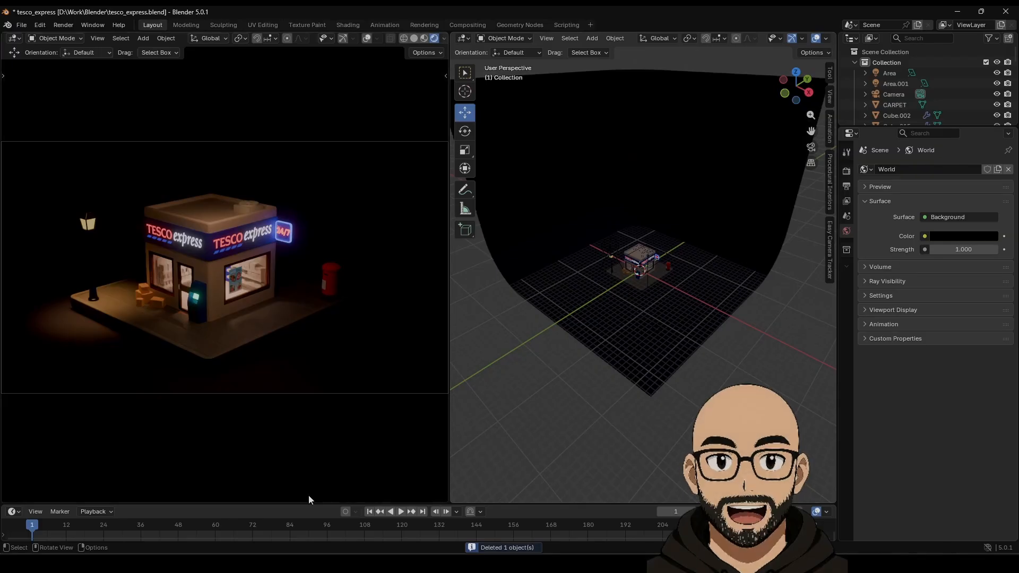
Step: Split the second 3D viewport horizontally and turn its lower half into an asset browser
{"action": "right_click", "coordinate": [626, 33]}
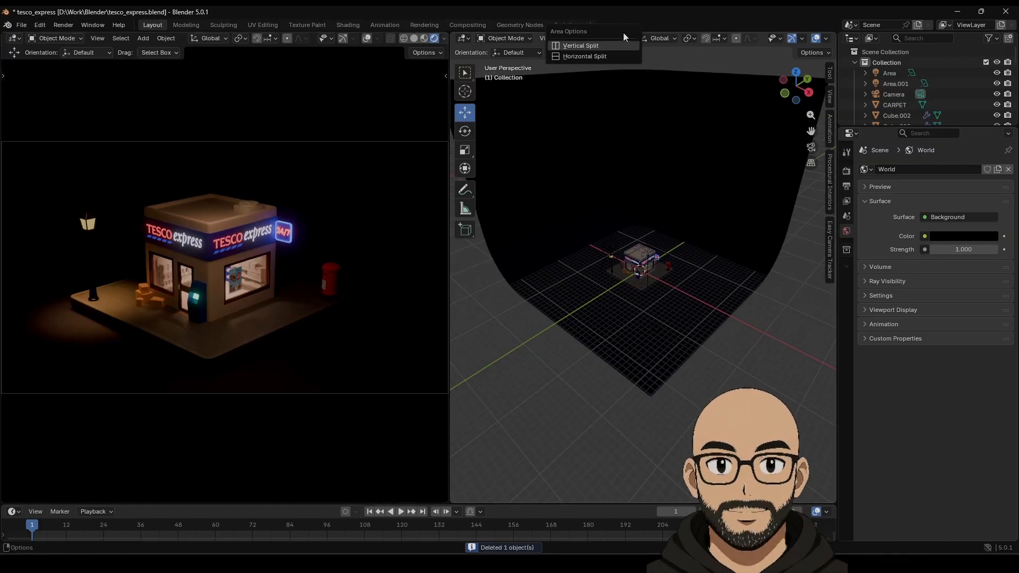
{"action": "left_click", "coordinate": [602, 56]}
{"action": "left_click", "coordinate": [576, 271]}
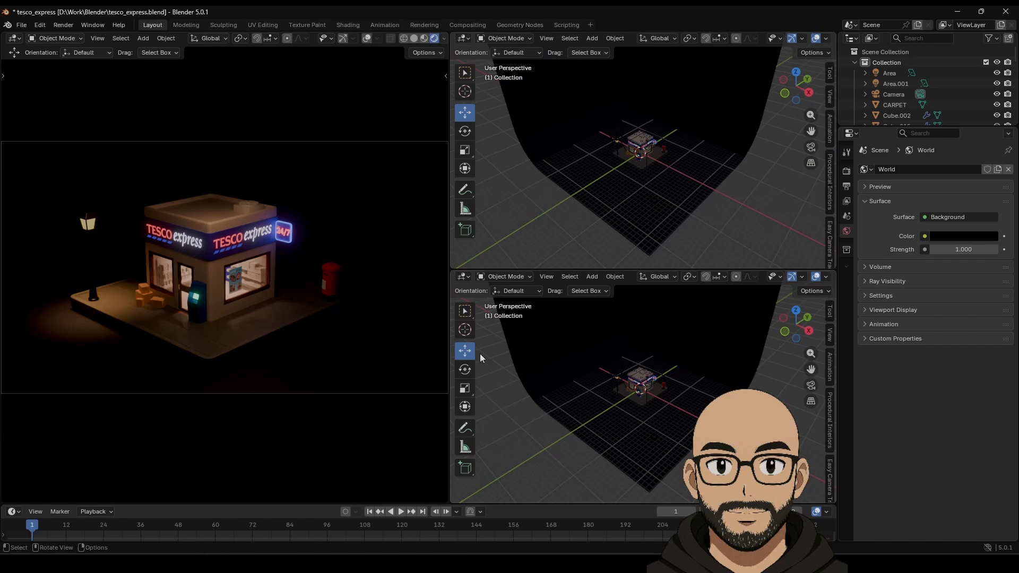
{"action": "left_click", "coordinate": [463, 279]}
{"action": "left_click", "coordinate": [819, 333]}
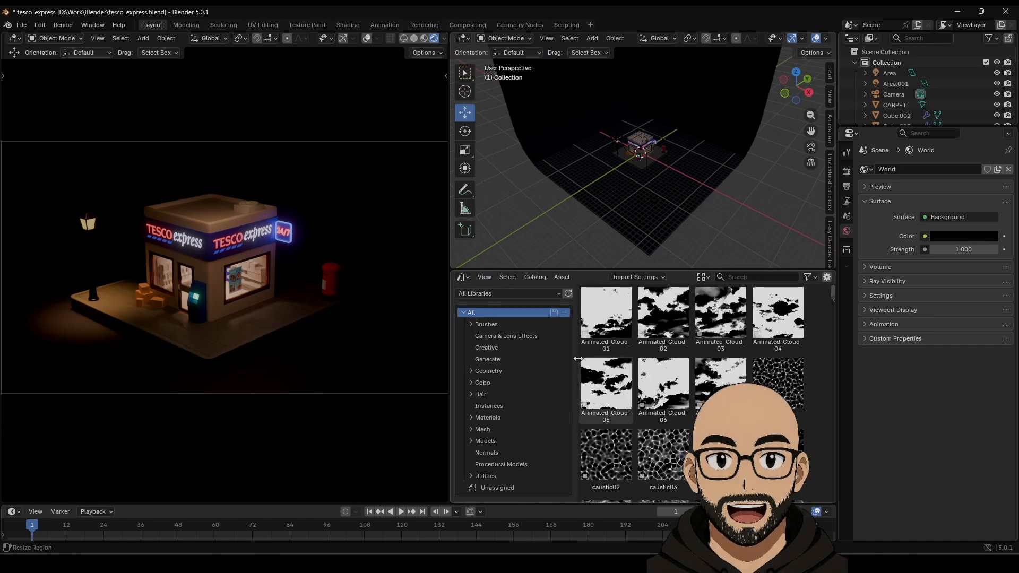
Step: Add the geometric04 gobo light from the asset library to the scene and raise it about 22.9 m along Z
{"action": "scroll", "coordinate": [637, 382], "scroll_direction": "down", "scroll_amount": 5}
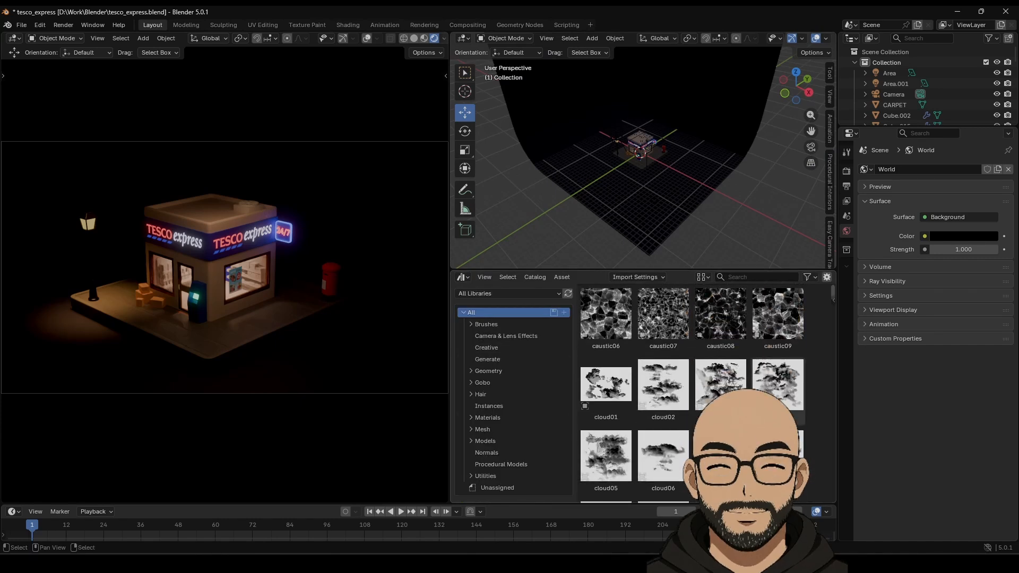
{"action": "scroll", "coordinate": [637, 383], "scroll_direction": "down", "scroll_amount": 6}
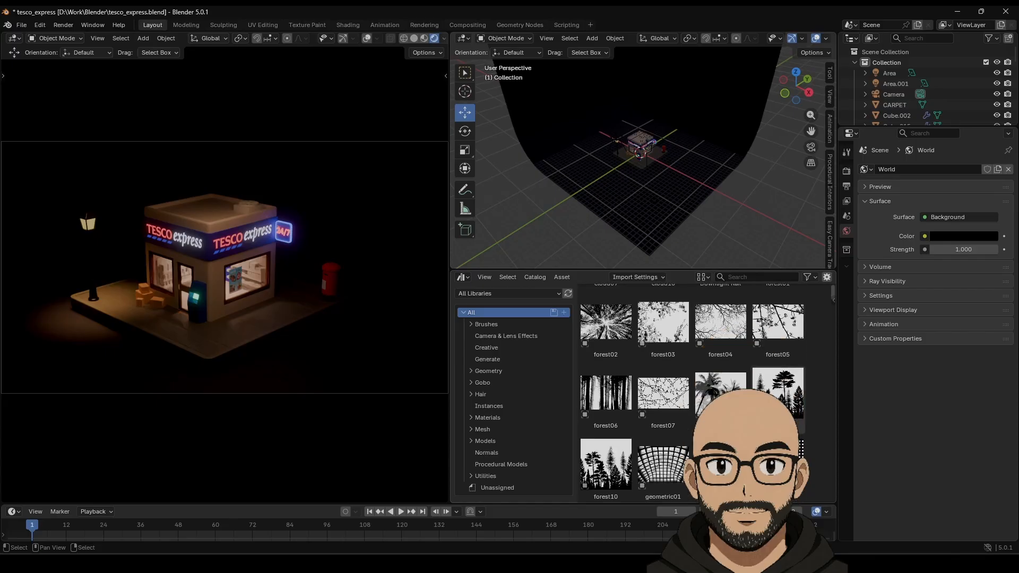
{"action": "scroll", "coordinate": [590, 389], "scroll_direction": "down", "scroll_amount": 3}
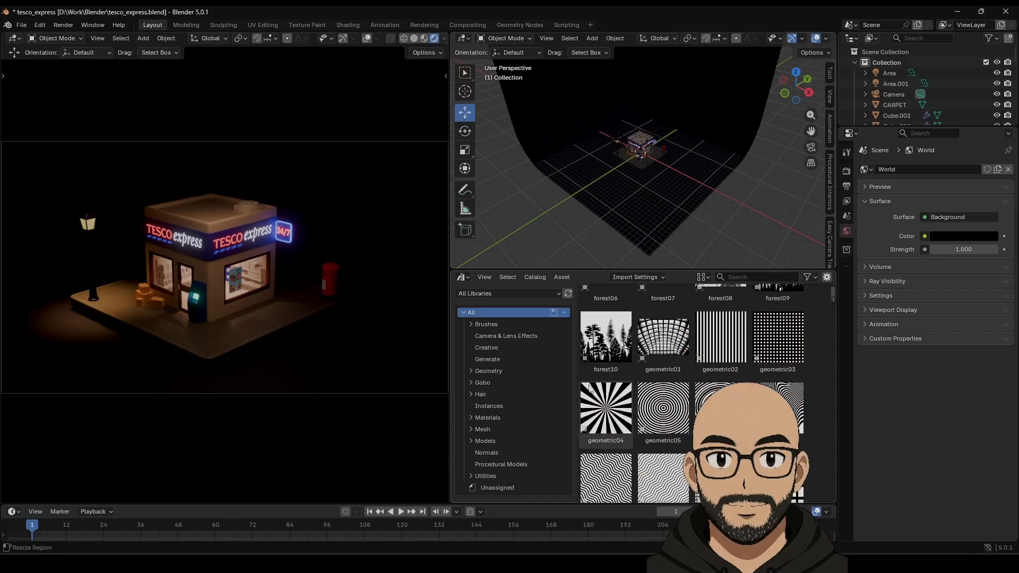
{"action": "left_click_drag", "start_coordinate": [591, 390], "coordinate": [631, 58]}
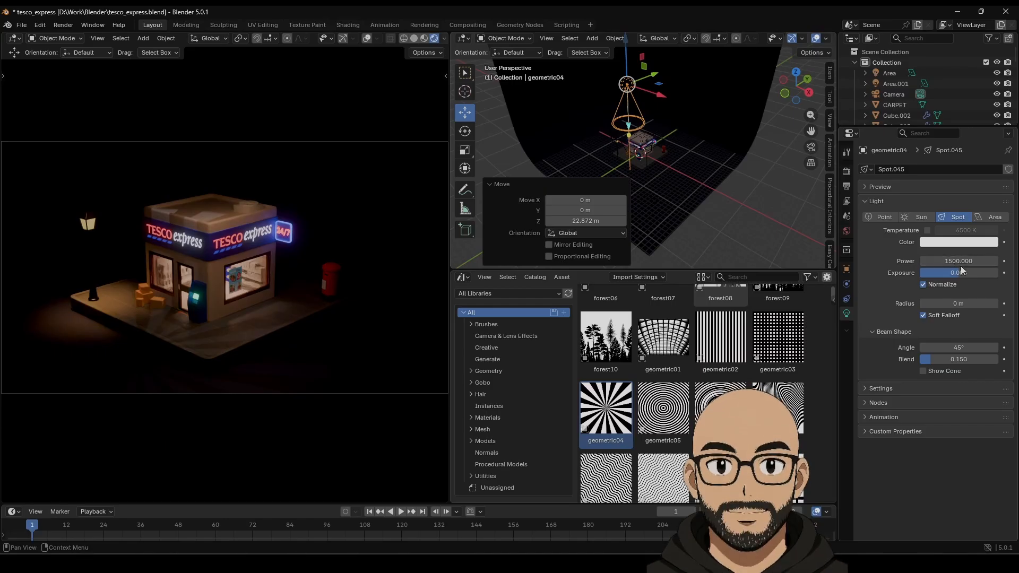
Step: Try the geometric04 light at power 1513.4 and exposure 8.8, lowered about 2.1 m, and delete it
{"action": "left_click_drag", "start_coordinate": [959, 260], "coordinate": [987, 272]}
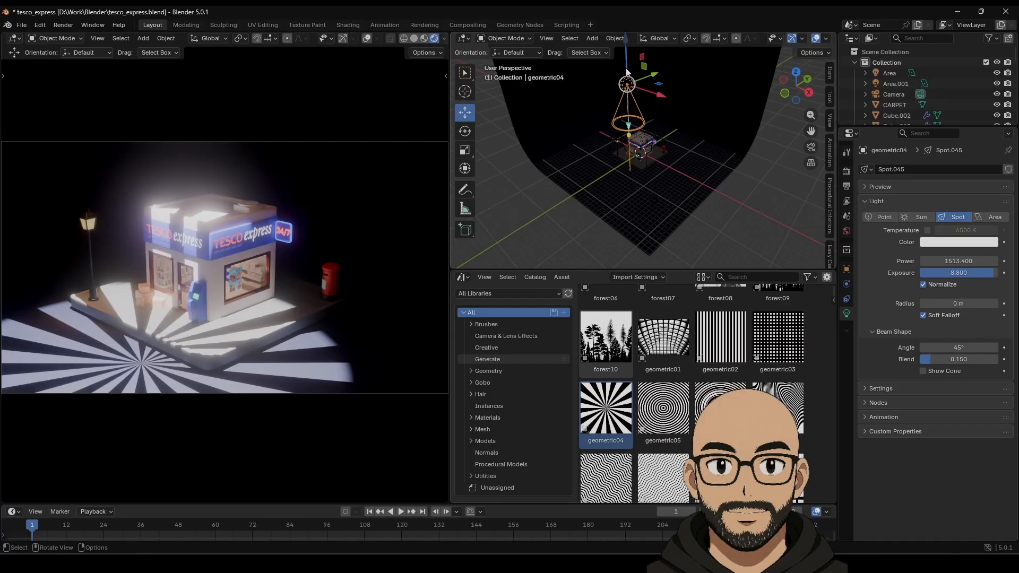
{"action": "left_click_drag", "start_coordinate": [626, 73], "coordinate": [626, 85]}
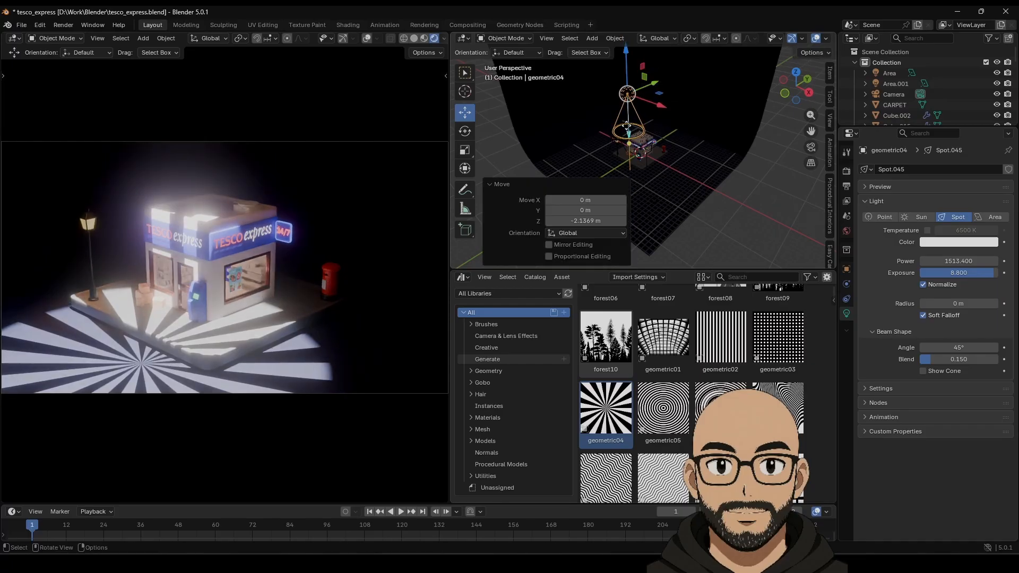
{"action": "key", "text": "Delete"}
Step: Add the Leaves08 gobo light from the asset library, raised about 22.1 m along Z, with exposure 8.4
{"action": "scroll", "coordinate": [743, 414], "scroll_direction": "down", "scroll_amount": 3}
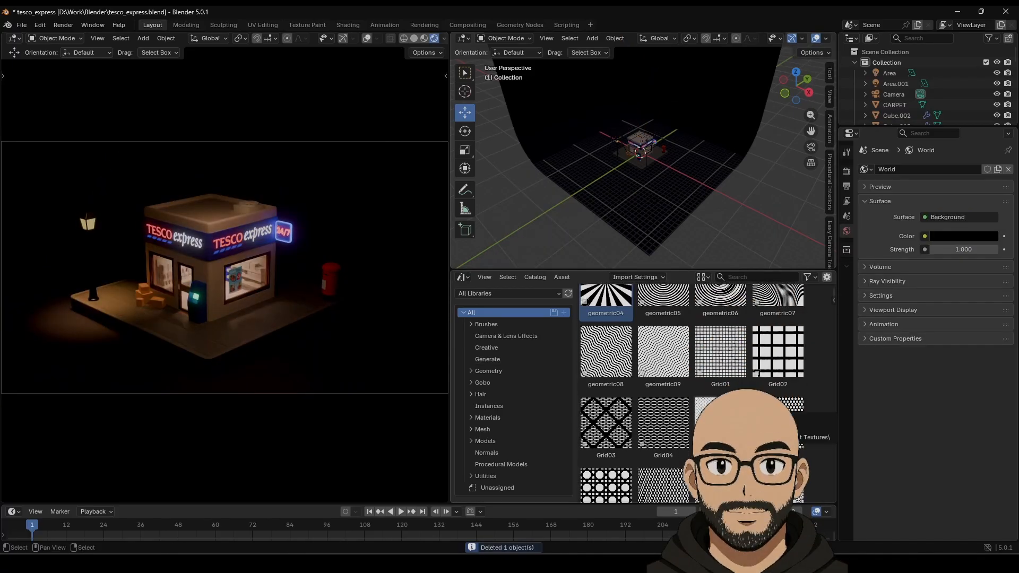
{"action": "scroll", "coordinate": [690, 392], "scroll_direction": "down", "scroll_amount": 10}
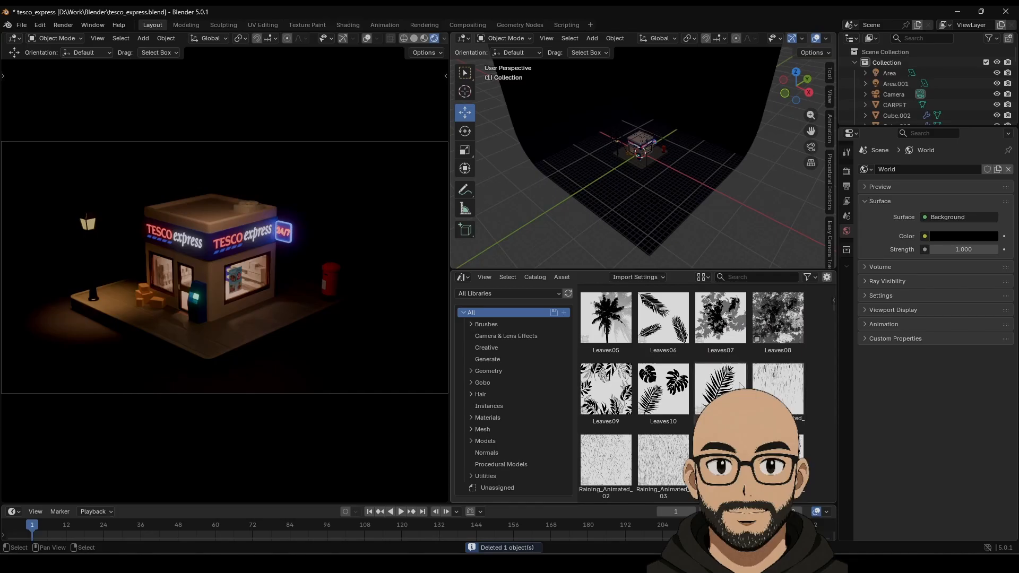
{"action": "scroll", "coordinate": [741, 386], "scroll_direction": "up", "scroll_amount": 3}
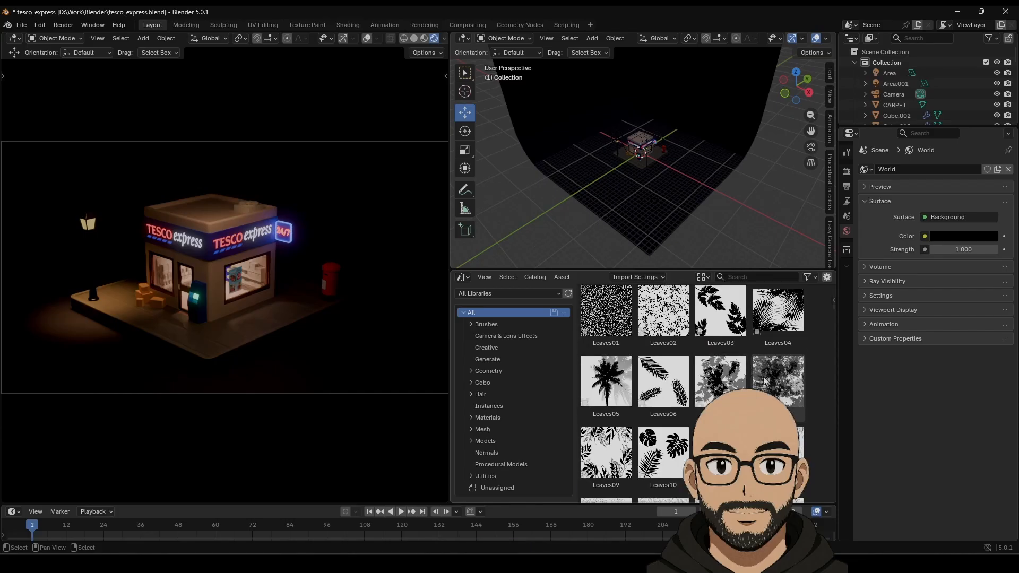
{"action": "left_click_drag", "start_coordinate": [769, 392], "coordinate": [653, 68]}
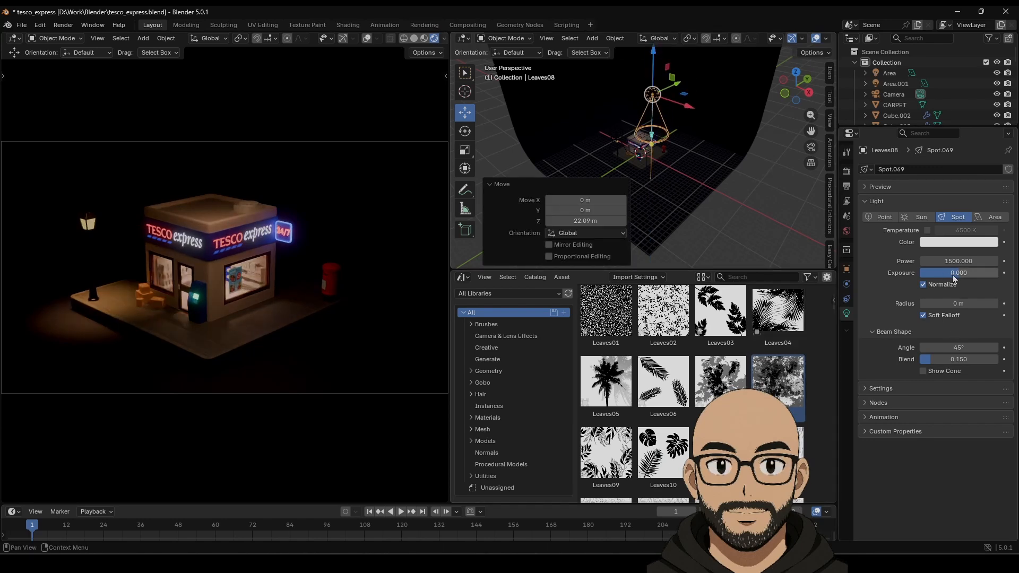
{"action": "left_click_drag", "start_coordinate": [955, 278], "coordinate": [991, 278]}
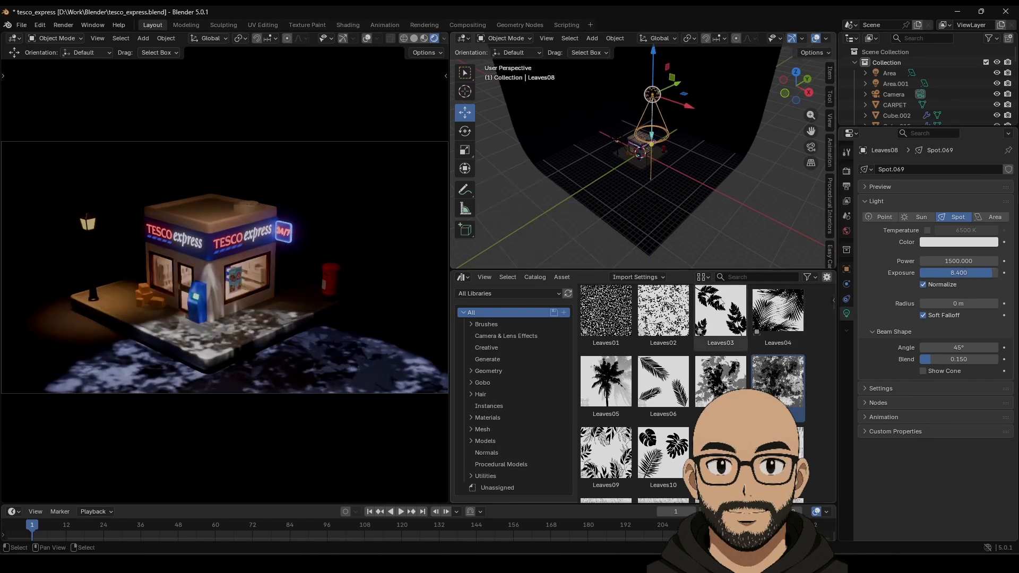
Step: Enlarge the viewport above the asset browser and center the Leaves08 light over the store, including a shift of about -1.75 m along X
{"action": "right_click", "coordinate": [561, 270]}
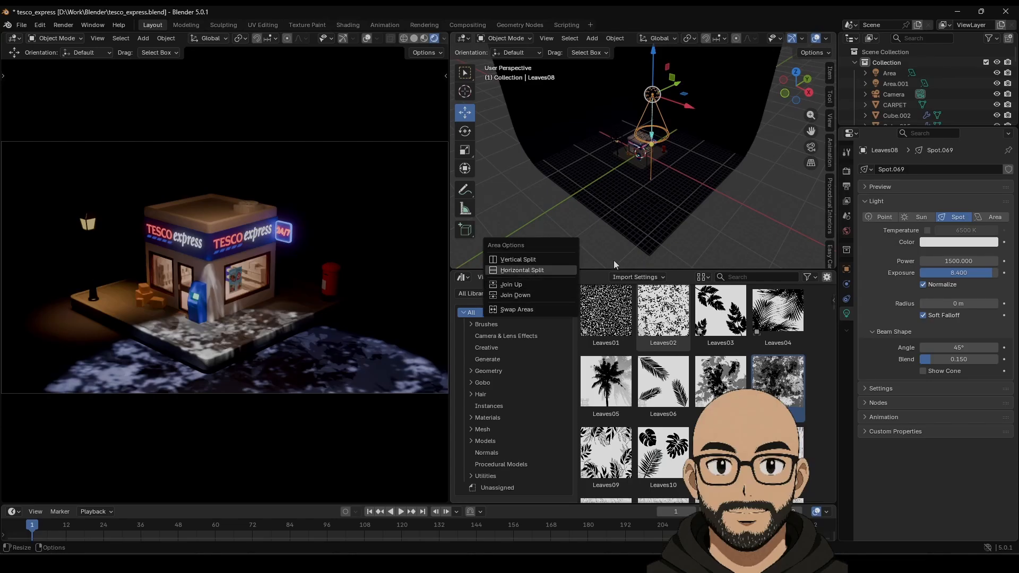
{"action": "left_click_drag", "start_coordinate": [601, 270], "coordinate": [606, 393]}
{"action": "scroll", "coordinate": [661, 295], "scroll_direction": "up", "scroll_amount": 5}
{"action": "middle_click_drag", "start_coordinate": [697, 178], "coordinate": [761, 169]}
{"action": "left_click_drag", "start_coordinate": [740, 189], "coordinate": [677, 82]}
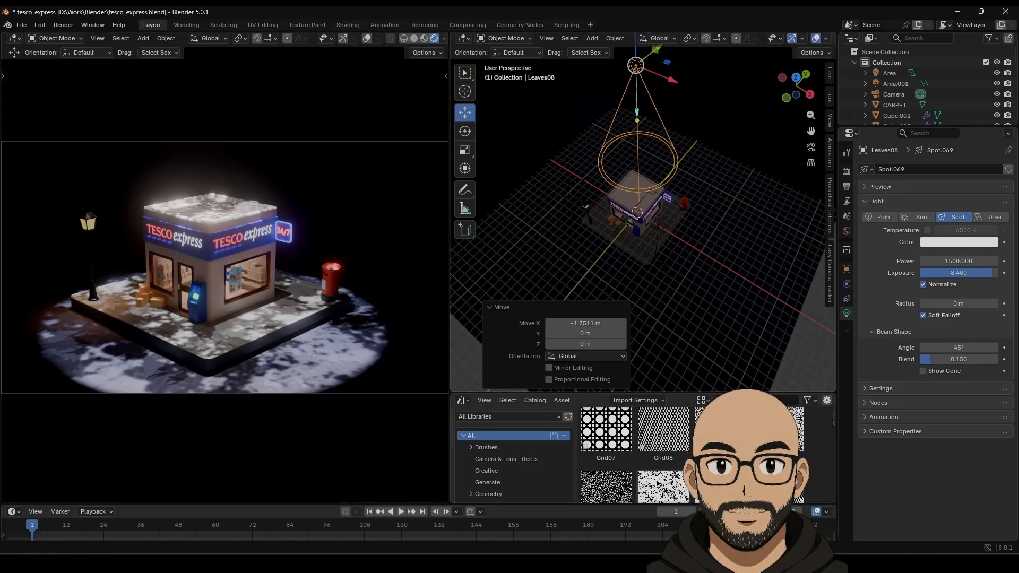
Step: Try a 0.28 m radius, a 126° beam angle and a power of 966.8 on the Leaves08 light
{"action": "left_click_drag", "start_coordinate": [950, 303], "coordinate": [973, 303]}
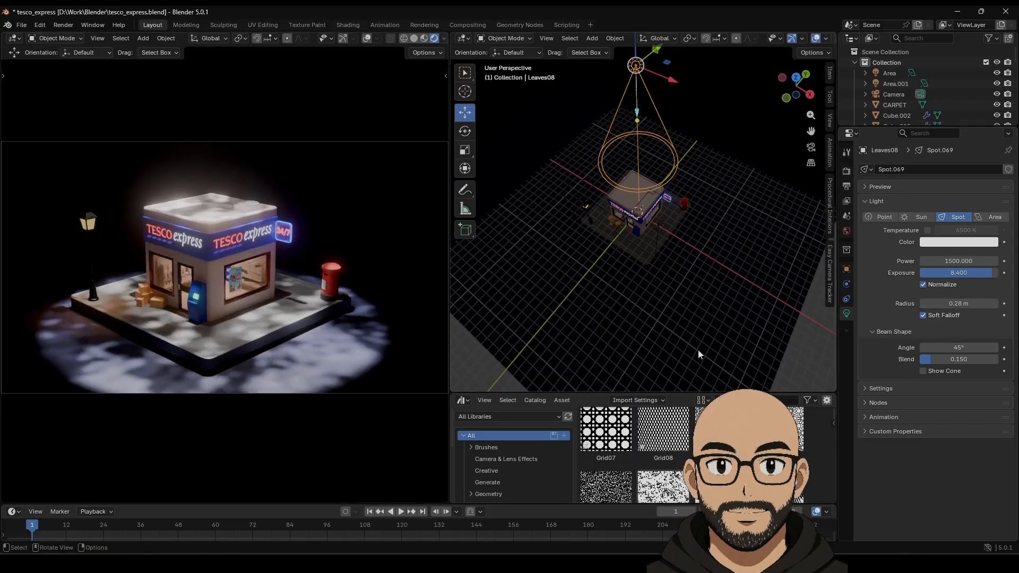
{"action": "mouse_move", "coordinate": [955, 347]}
{"action": "left_mouse_down"}
{"action": "mouse_move", "coordinate": [1004, 348]}
{"action": "mouse_move", "coordinate": [945, 346]}
{"action": "left_mouse_up"}
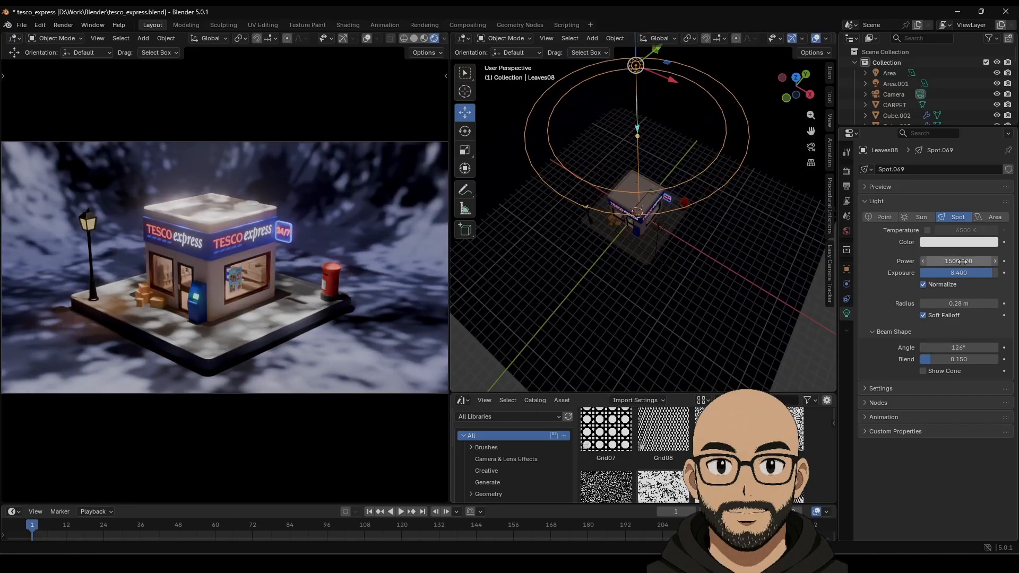
{"action": "left_click_drag", "start_coordinate": [961, 261], "coordinate": [955, 261]}
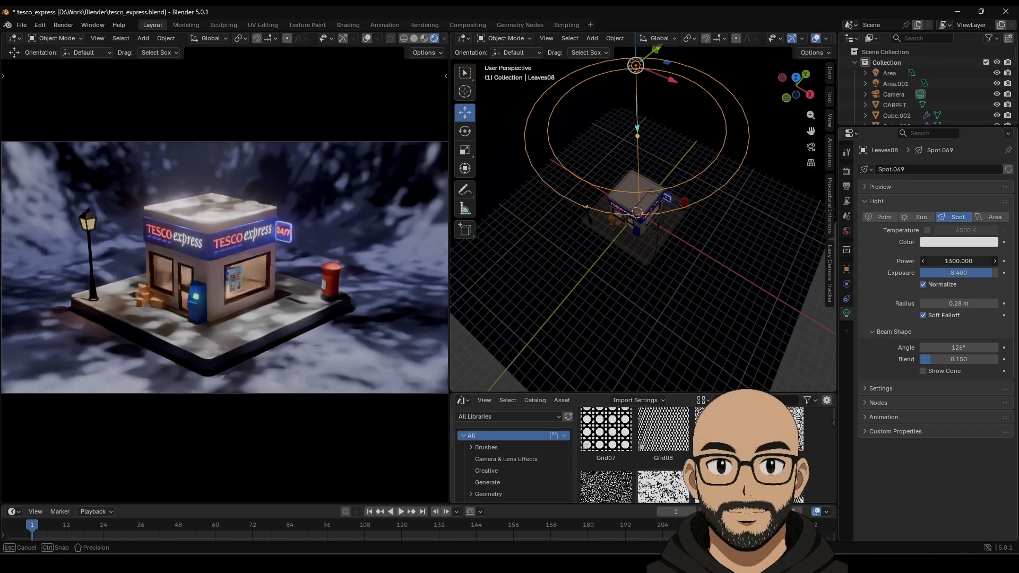
{"action": "left_click", "coordinate": [970, 261]}
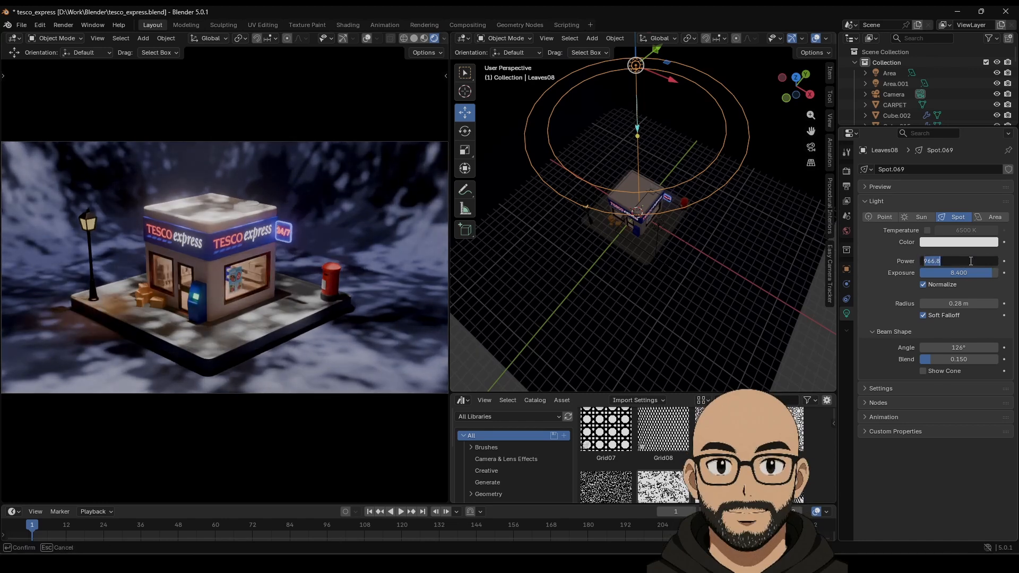
{"action": "key", "text": "Escape"}
Step: Enable color temperature on the Leaves08 light and set it to 9216 K
{"action": "left_click", "coordinate": [927, 231]}
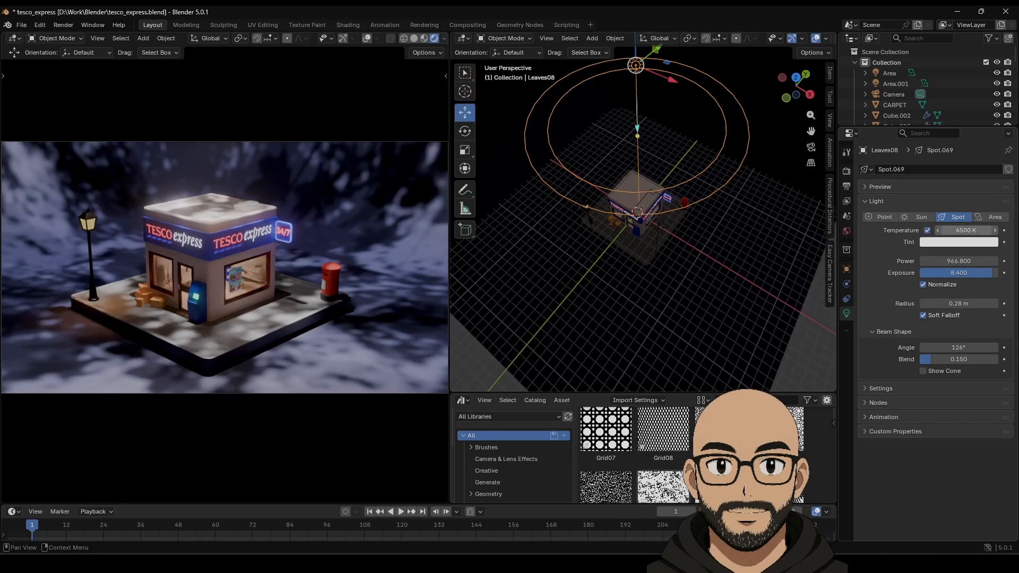
{"action": "left_click_drag", "start_coordinate": [967, 230], "coordinate": [959, 230]}
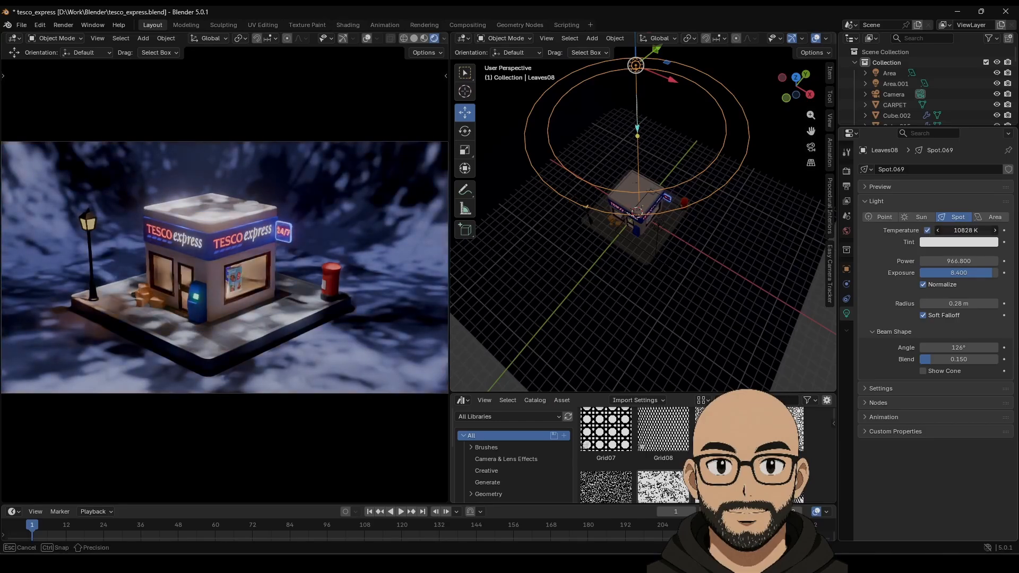
{"action": "mouse_move", "coordinate": [966, 230]}
{"action": "left_mouse_down"}
{"action": "mouse_move", "coordinate": [955, 231]}
{"action": "mouse_move", "coordinate": [971, 231]}
{"action": "left_mouse_up"}
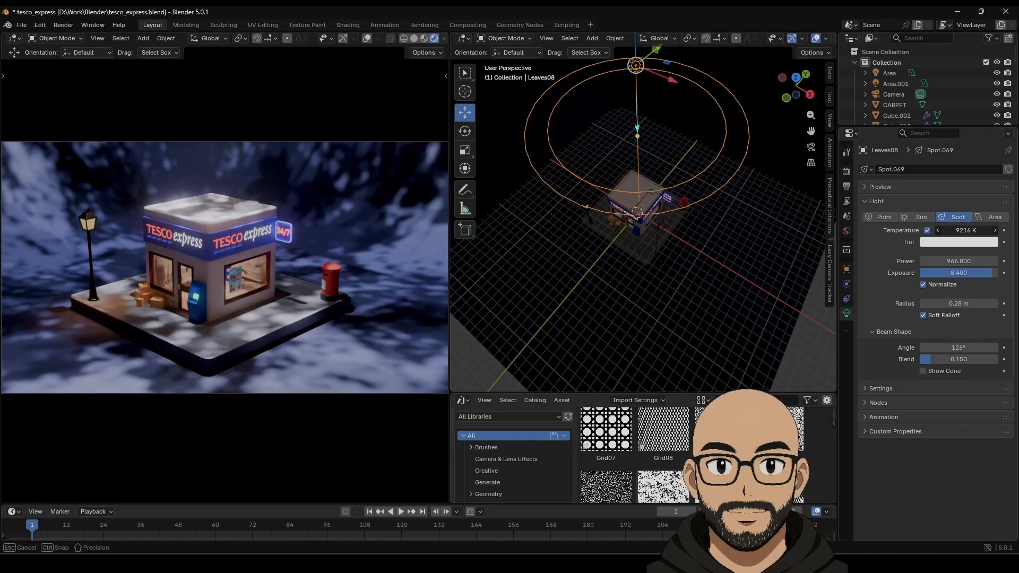
Step: Set the Leaves08 light's power to 100
{"action": "left_click", "coordinate": [974, 261]}
{"action": "type", "text": "10"}
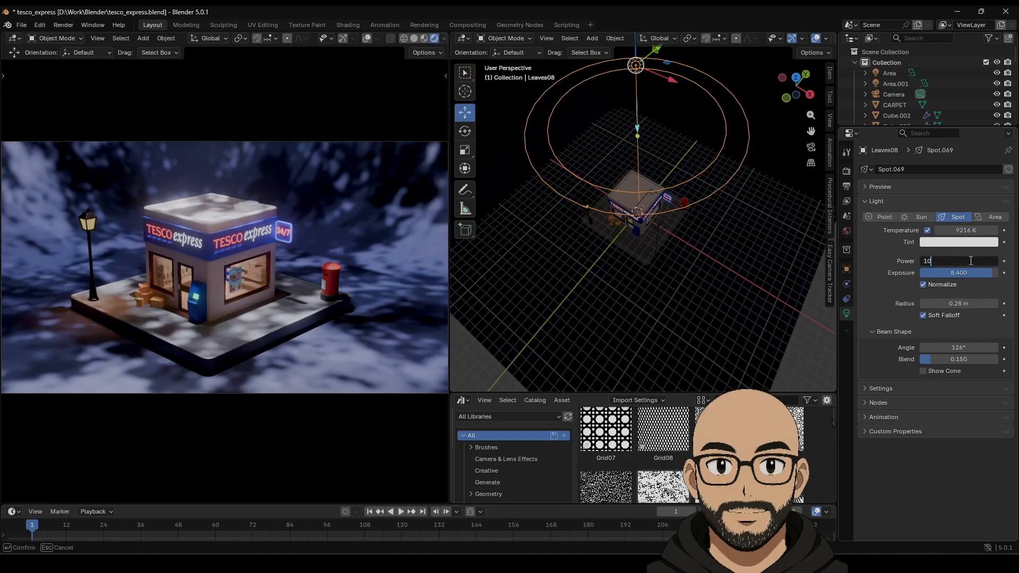
{"action": "type", "text": "0"}
{"action": "key", "text": "Return"}
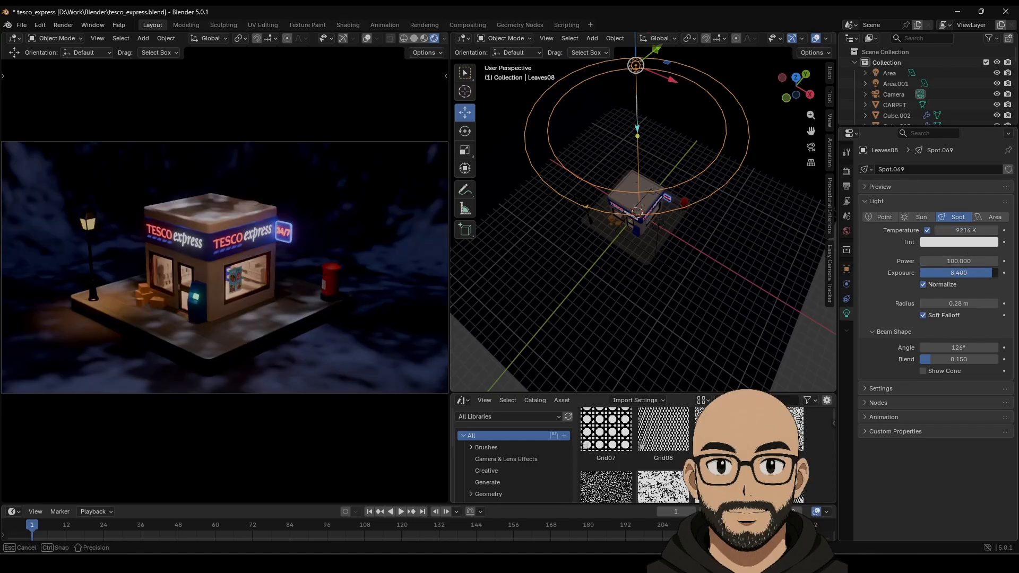
Step: Set the Leaves08 light's exposure to 6.533, beam angle to 124° and radius to 0.84 m
{"action": "left_click_drag", "start_coordinate": [959, 273], "coordinate": [944, 273]}
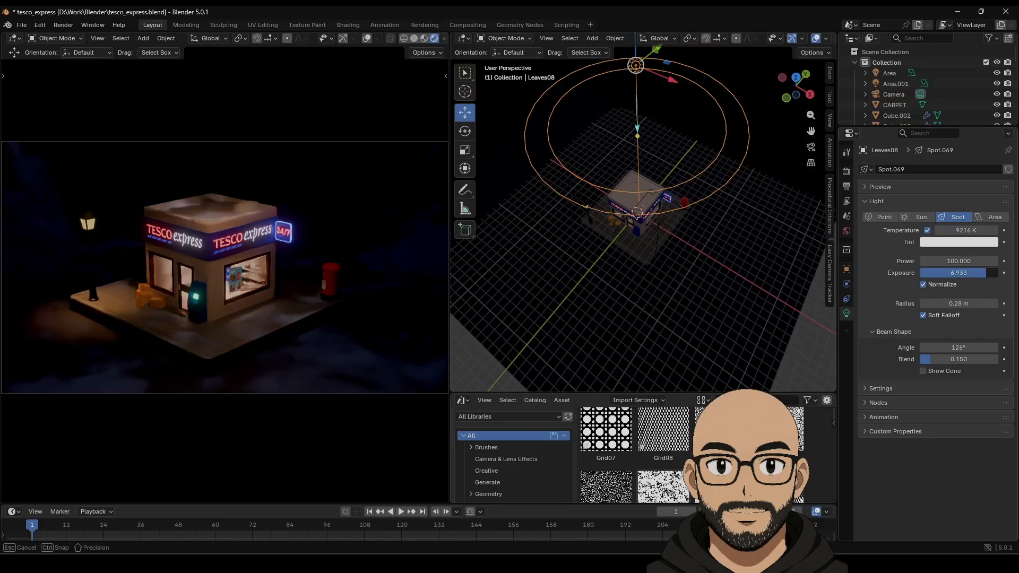
{"action": "left_click_drag", "start_coordinate": [959, 273], "coordinate": [985, 277]}
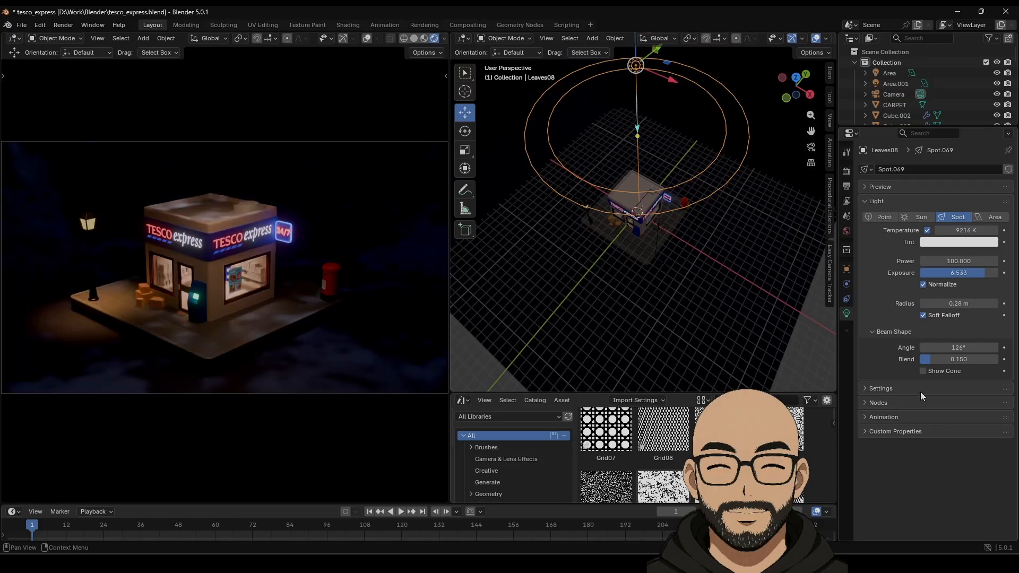
{"action": "mouse_move", "coordinate": [939, 347]}
{"action": "left_mouse_down"}
{"action": "mouse_move", "coordinate": [950, 347]}
{"action": "mouse_move", "coordinate": [935, 348]}
{"action": "left_mouse_up"}
{"action": "left_click_drag", "start_coordinate": [953, 303], "coordinate": [983, 303]}
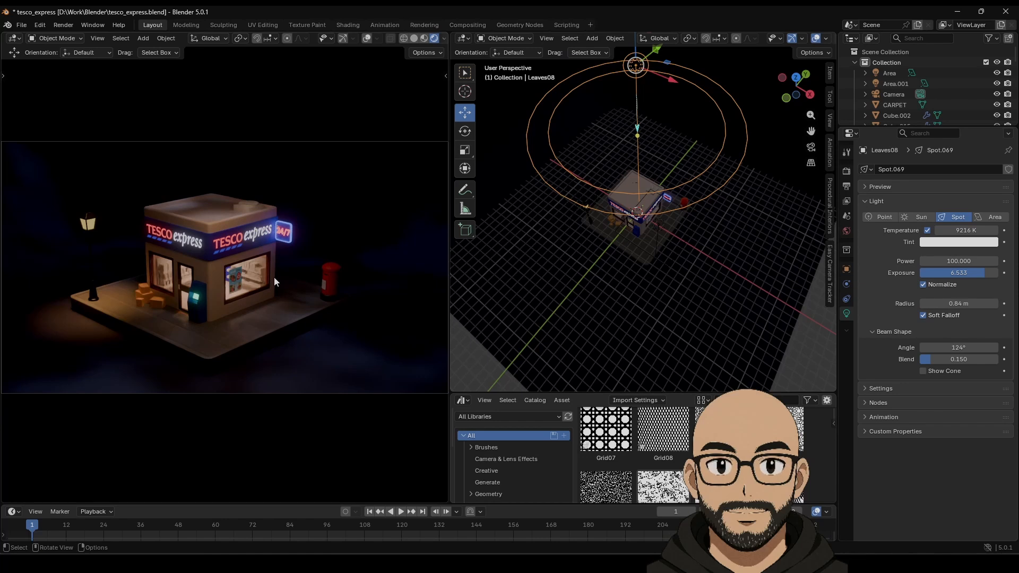
Step: Examine the lighting on the store up close and from the street-lamp side in the rendered view
{"action": "scroll", "coordinate": [202, 307], "scroll_direction": "up", "scroll_amount": 3}
{"action": "scroll", "coordinate": [234, 284], "scroll_direction": "up", "scroll_amount": 2}
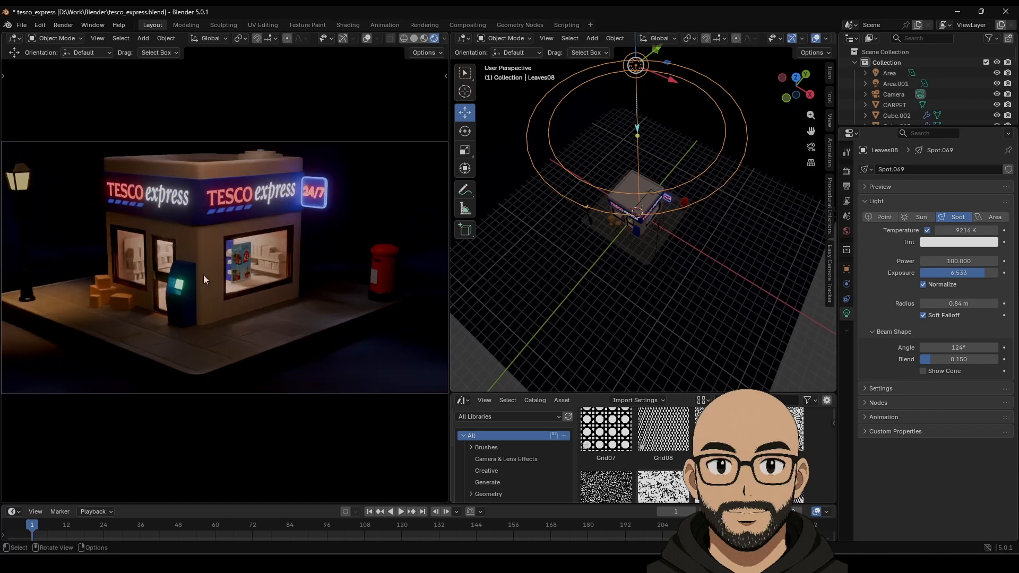
{"action": "scroll", "coordinate": [275, 294], "scroll_direction": "up", "scroll_amount": 4}
{"action": "scroll", "coordinate": [319, 295], "scroll_direction": "down", "scroll_amount": 4}
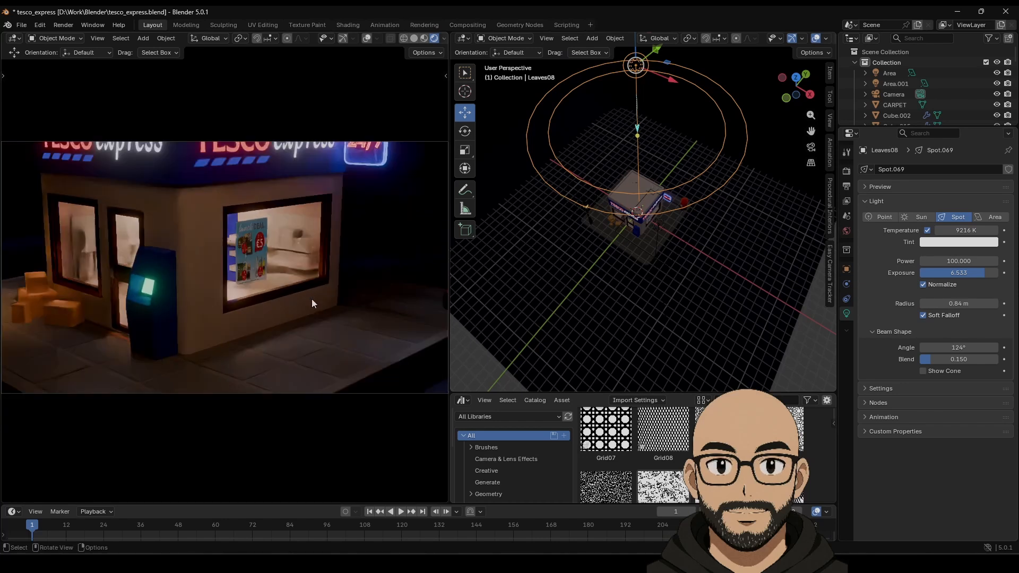
{"action": "middle_click_drag", "start_coordinate": [199, 290], "coordinate": [310, 292]}
{"action": "key", "text": "ctrl+z"}
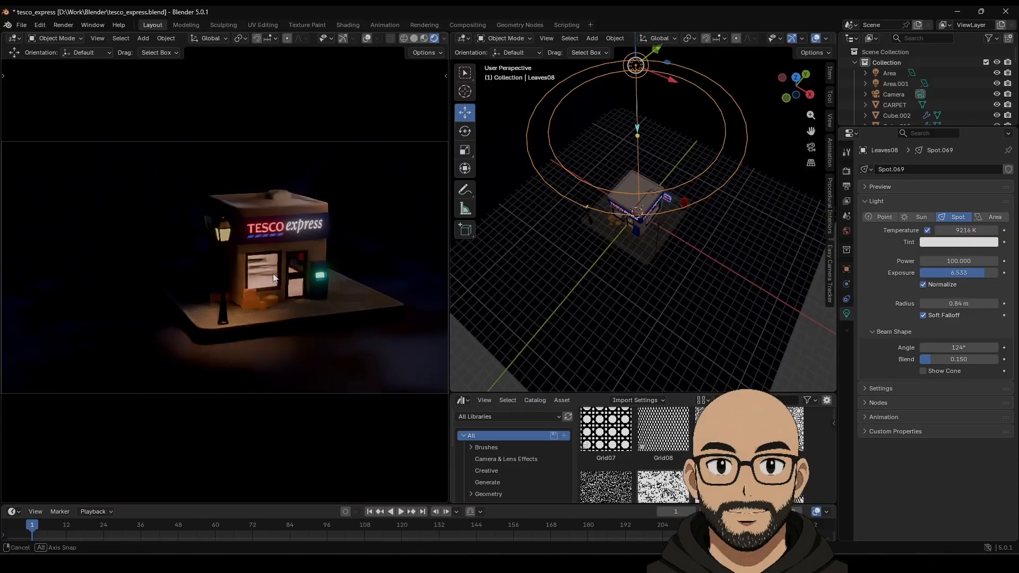
{"action": "scroll", "coordinate": [299, 284], "scroll_direction": "up", "scroll_amount": 1}
{"action": "scroll", "coordinate": [303, 283], "scroll_direction": "up", "scroll_amount": 3}
{"action": "middle_click_drag", "start_coordinate": [281, 289], "coordinate": [218, 315]}
{"action": "scroll", "coordinate": [219, 312], "scroll_direction": "down", "scroll_amount": 1}
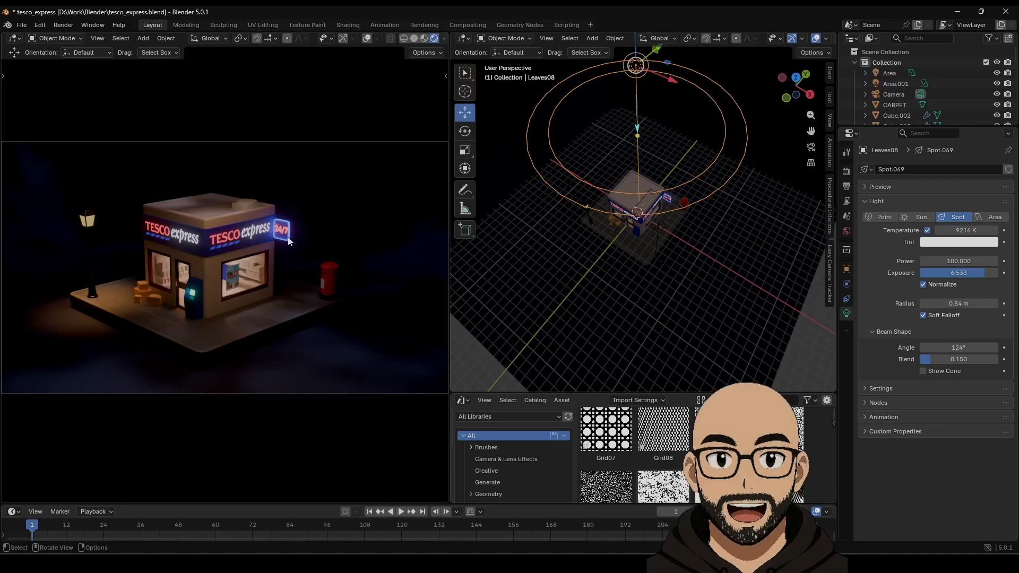
Step: Select the spot light at the street lamp and look through its custom properties, animation, node and bounce settings
{"action": "middle_click_drag", "start_coordinate": [568, 231], "coordinate": [543, 253]}
{"action": "left_click", "coordinate": [585, 183]}
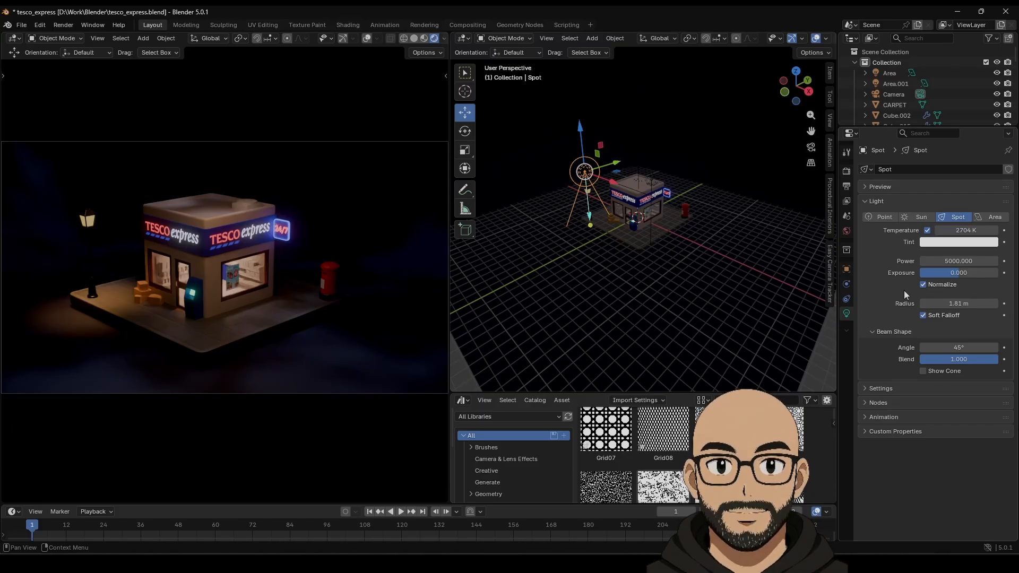
{"action": "left_click", "coordinate": [866, 434]}
{"action": "left_click", "coordinate": [867, 433]}
{"action": "left_click", "coordinate": [863, 419]}
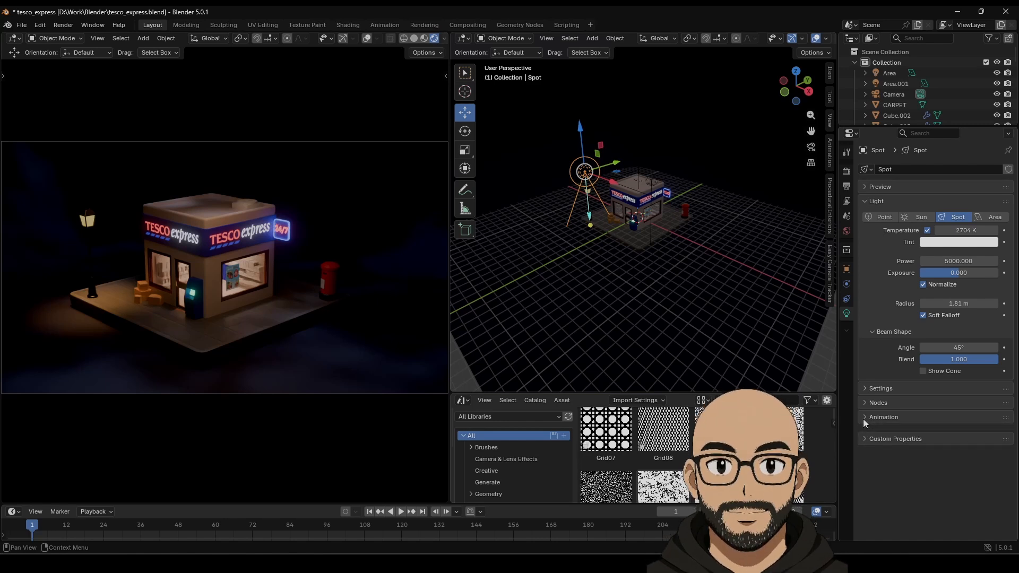
{"action": "left_click", "coordinate": [870, 400]}
{"action": "left_click", "coordinate": [869, 400]}
{"action": "left_click", "coordinate": [865, 388]}
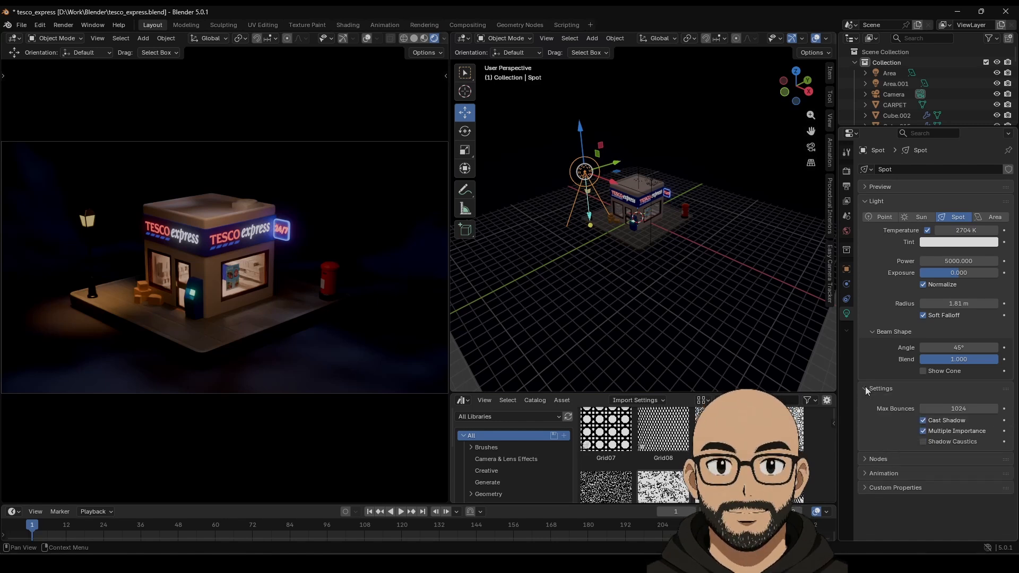
{"action": "left_click", "coordinate": [865, 387]}
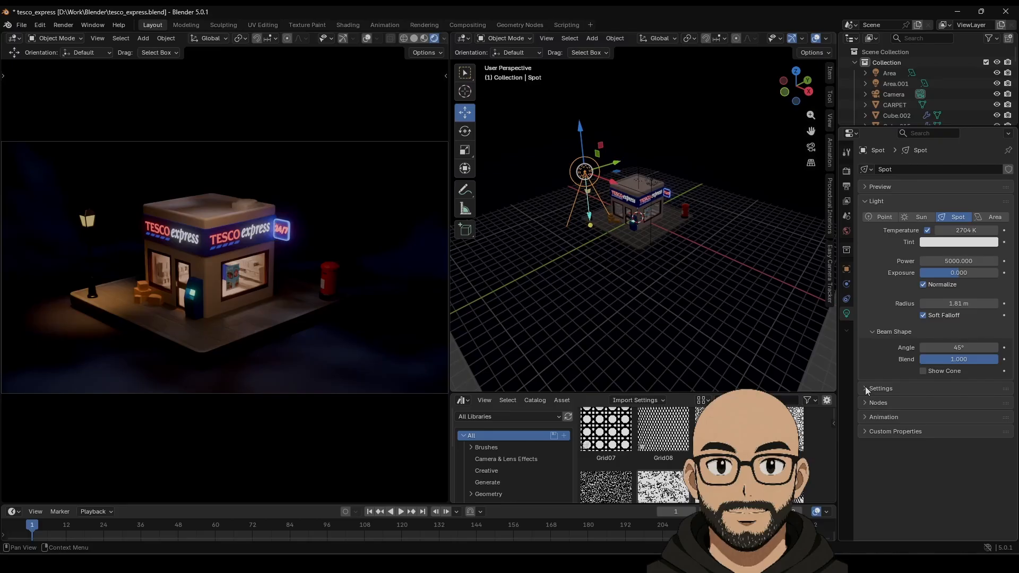
Step: Try the cone display of the street-lamp spot light on and off
{"action": "left_click", "coordinate": [922, 371]}
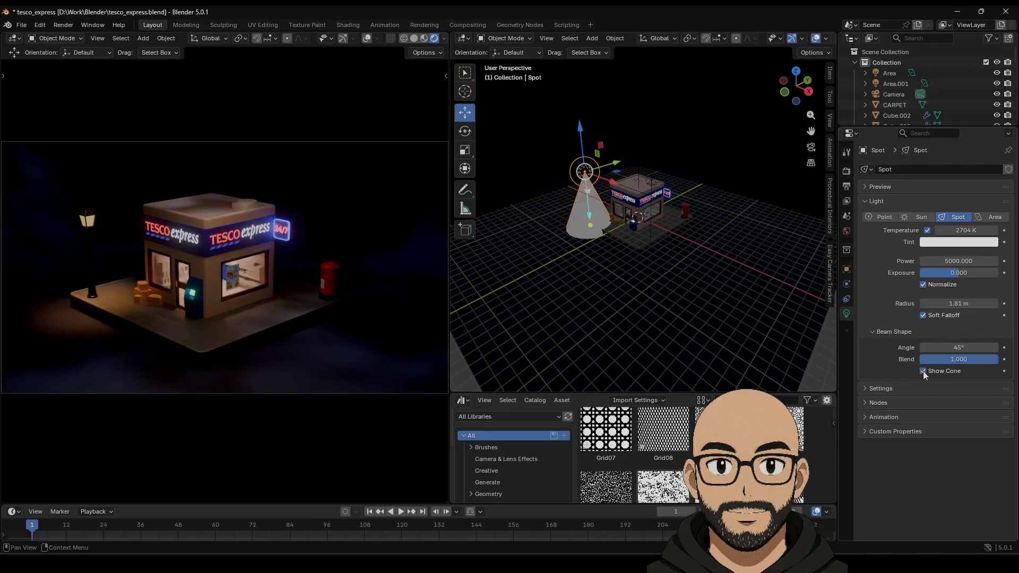
{"action": "left_click", "coordinate": [922, 371]}
{"action": "left_click", "coordinate": [922, 371]}
{"action": "left_click", "coordinate": [922, 370]}
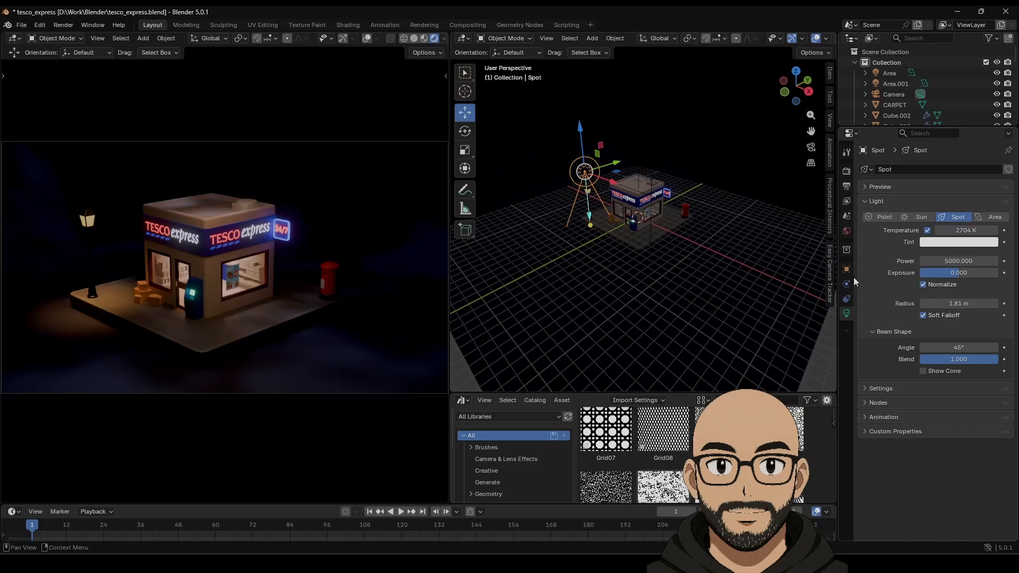
Step: Look through the world, scene, view layer, output and render properties, including the Cycles light path settings
{"action": "left_click", "coordinate": [847, 232]}
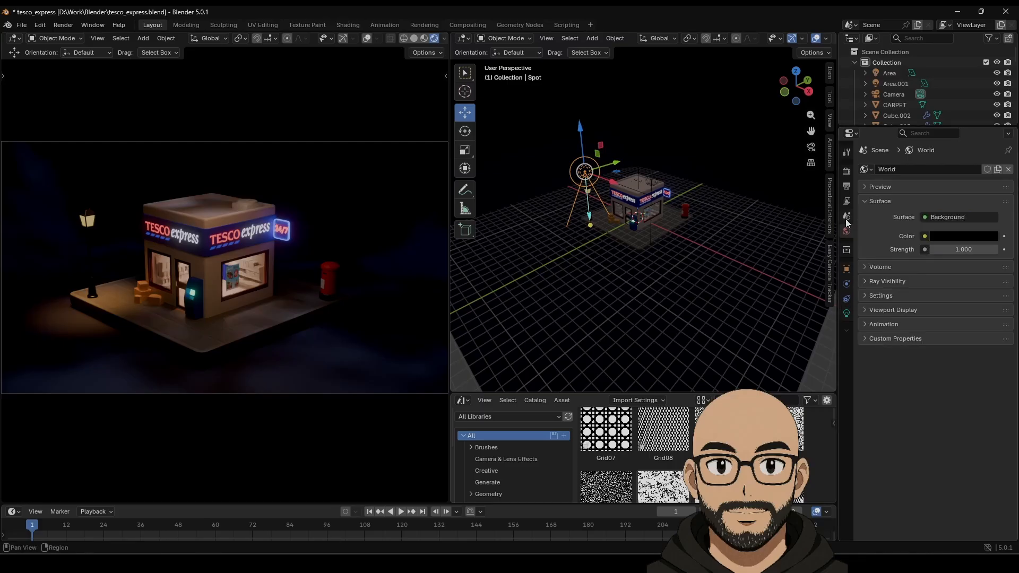
{"action": "left_click", "coordinate": [844, 217]}
{"action": "left_click", "coordinate": [847, 203]}
{"action": "left_click", "coordinate": [847, 187]}
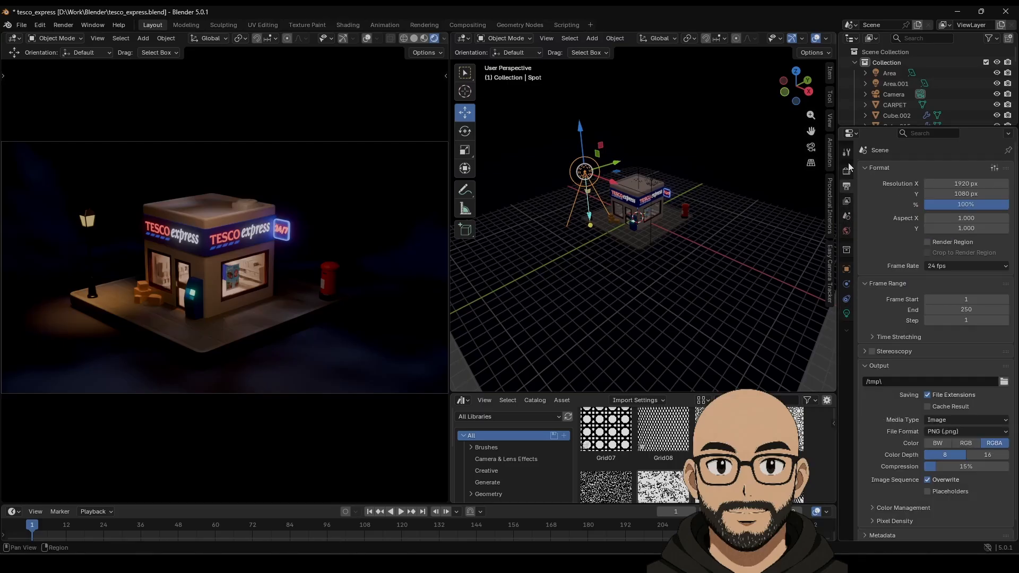
{"action": "left_click", "coordinate": [847, 156]}
{"action": "left_click", "coordinate": [847, 170]}
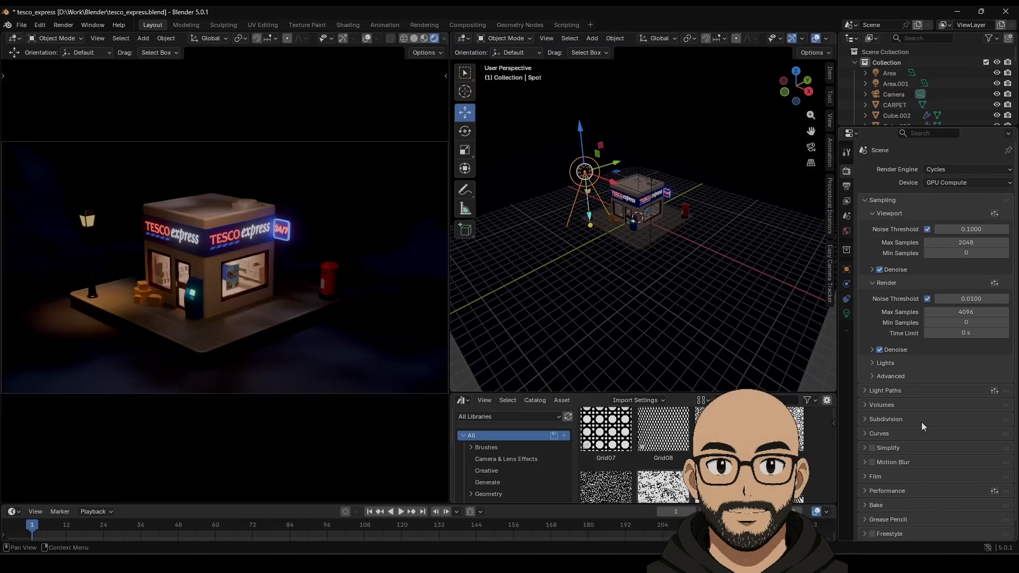
{"action": "scroll", "coordinate": [908, 415], "scroll_direction": "down", "scroll_amount": 1}
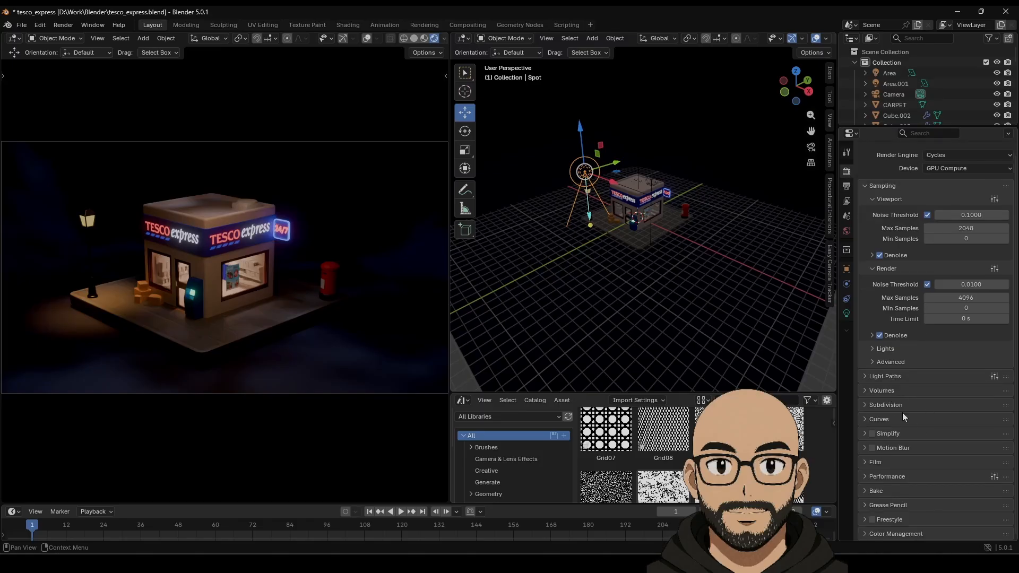
{"action": "left_click", "coordinate": [865, 376]}
{"action": "scroll", "coordinate": [877, 390], "scroll_direction": "down", "scroll_amount": 1}
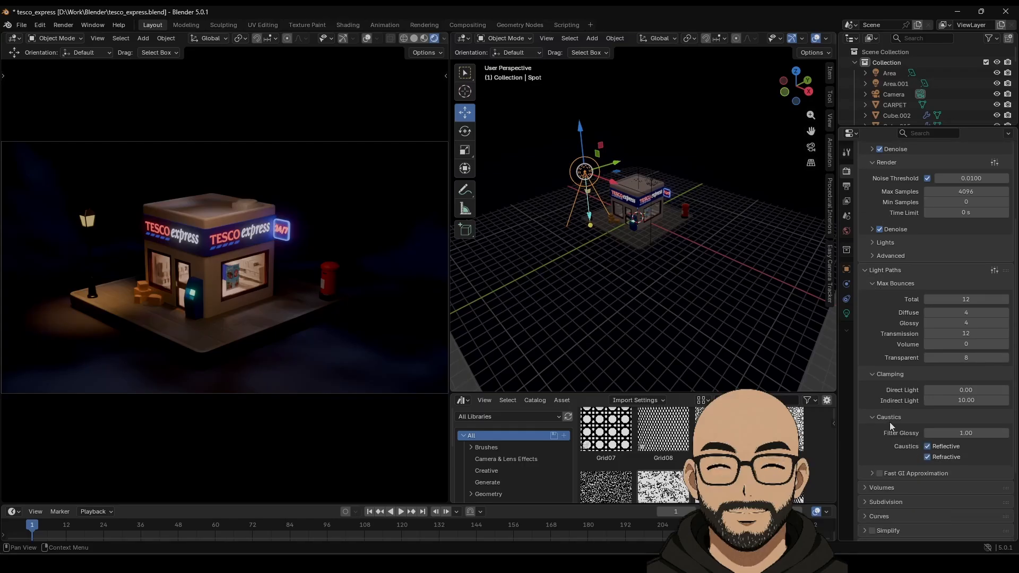
{"action": "left_click", "coordinate": [863, 355]}
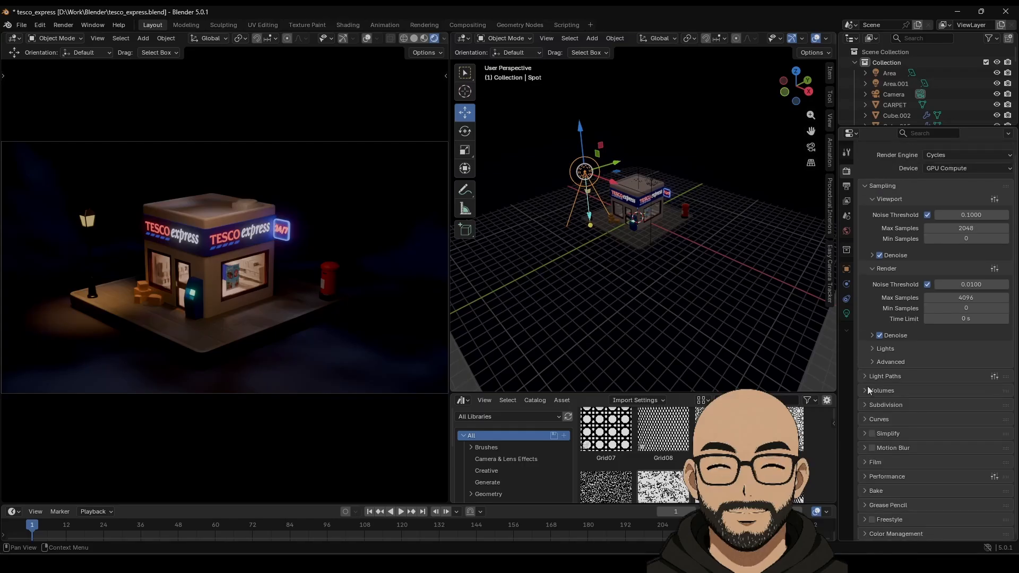
Step: Search the render properties for "fog", clear the search and check the active tool settings
{"action": "left_click", "coordinate": [923, 133]}
{"action": "type", "text": "fog"}
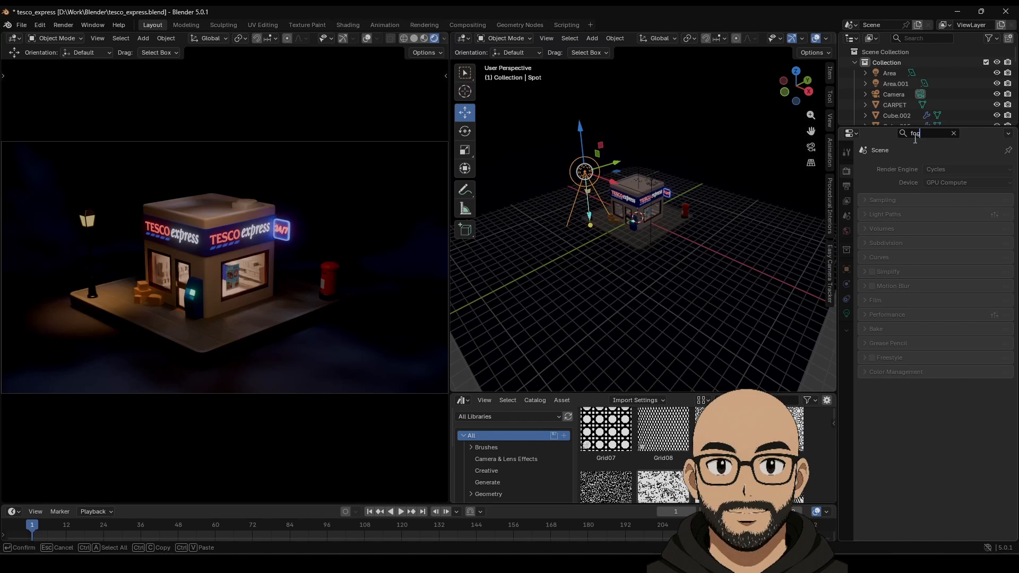
{"action": "key", "text": "Escape"}
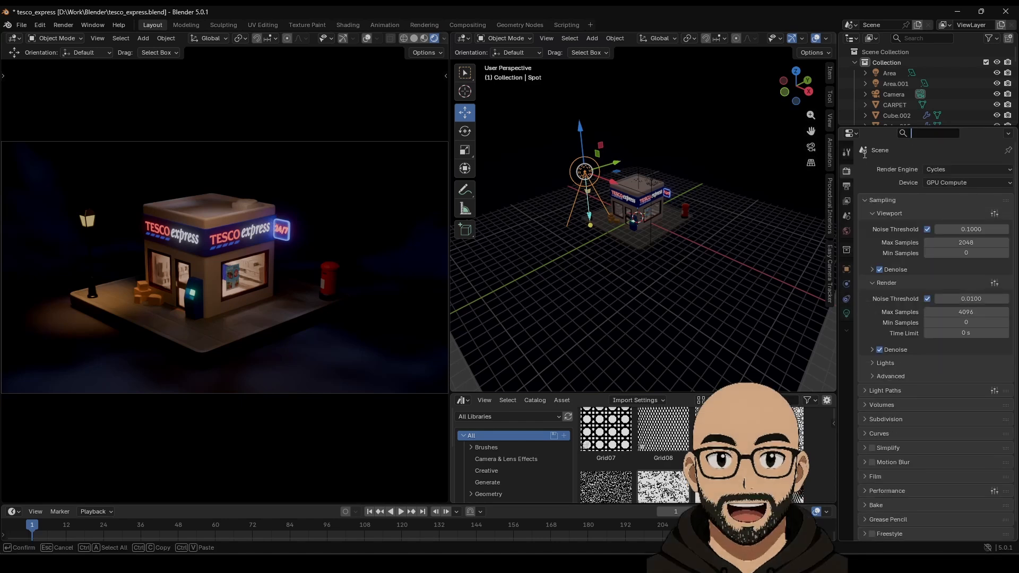
{"action": "left_click", "coordinate": [846, 153]}
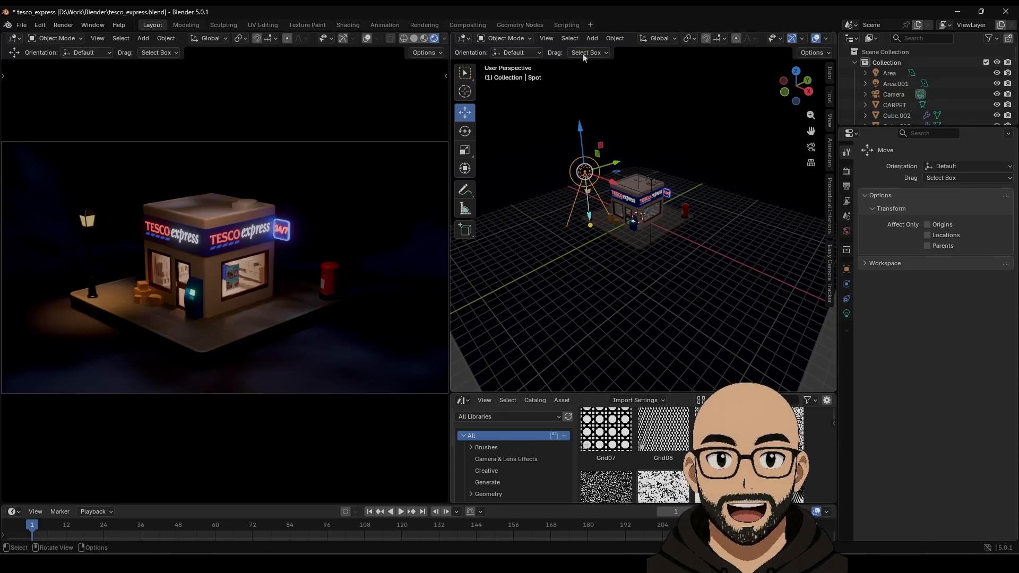
Step: Add a cube, scale it by 2.504 and move it about -6.36 m along X toward the street lamp
{"action": "left_click", "coordinate": [592, 38]}
{"action": "mouse_move", "coordinate": [610, 49]}
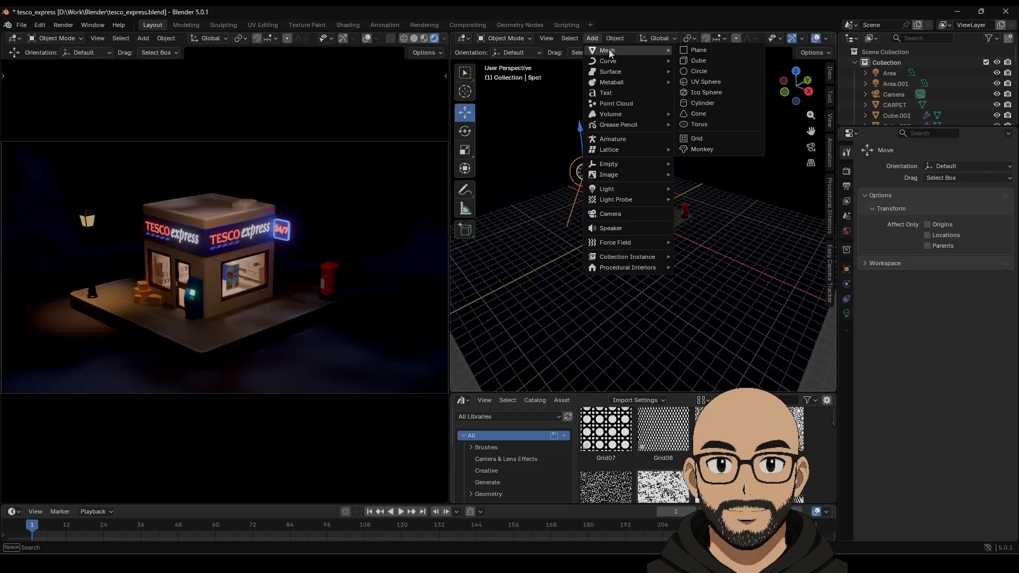
{"action": "left_click", "coordinate": [700, 61]}
{"action": "key", "text": "s"}
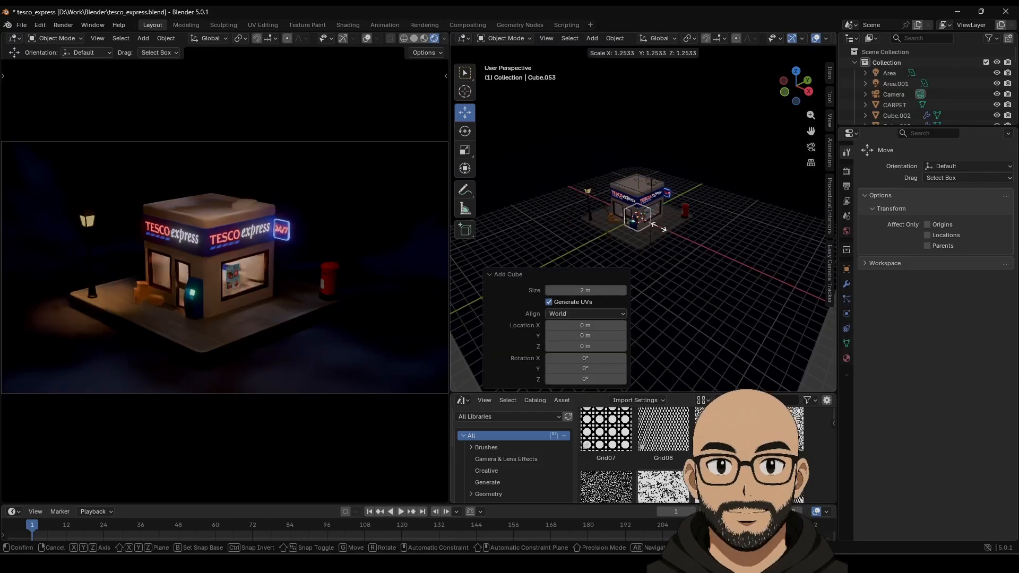
{"action": "left_click", "coordinate": [683, 221]}
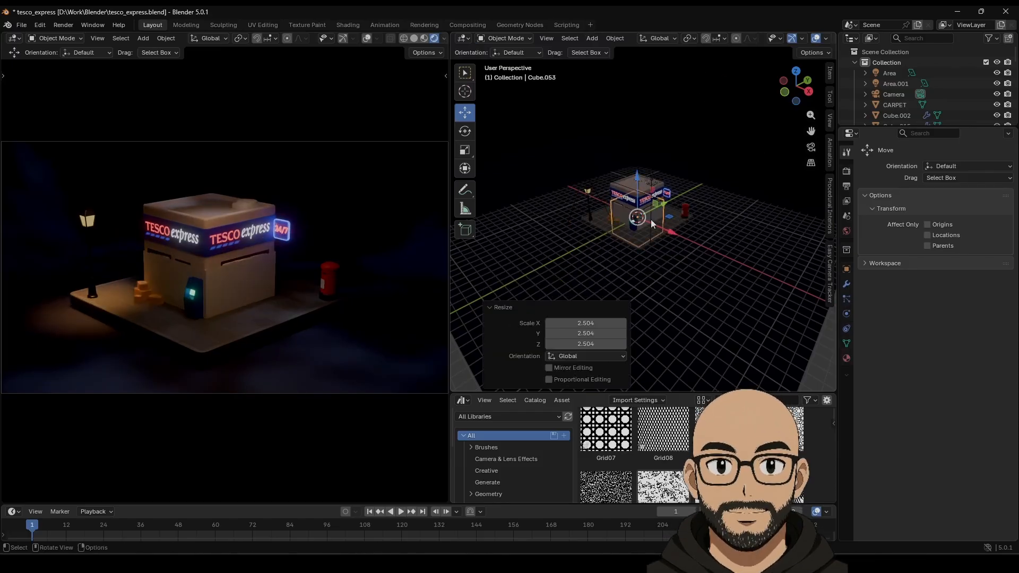
{"action": "left_click_drag", "start_coordinate": [664, 206], "coordinate": [625, 233]}
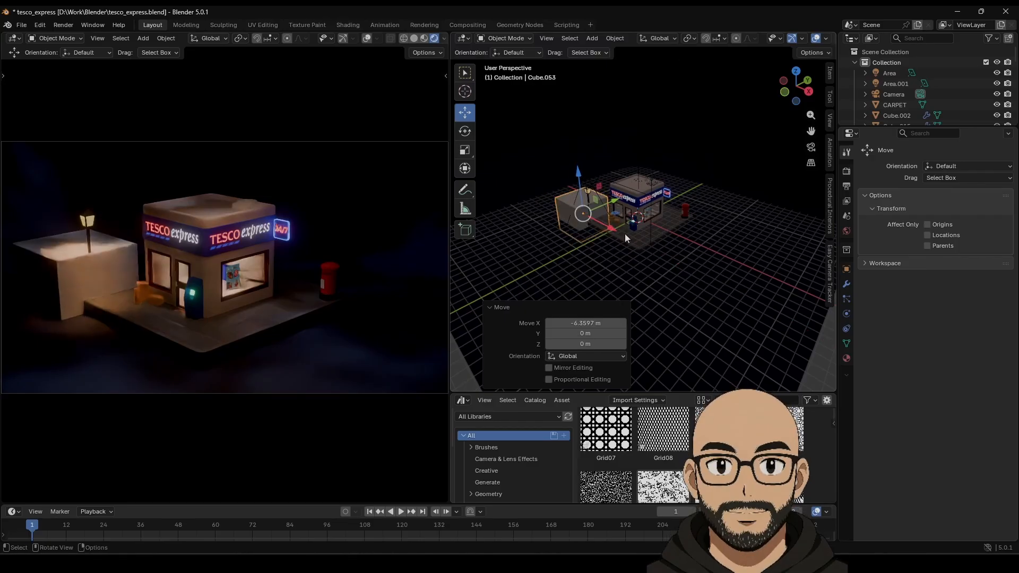
Step: Scale the cube by 3.891 and give it a new material with a Principled Volume surface shader
{"action": "key", "text": "s"}
{"action": "left_click", "coordinate": [760, 218]}
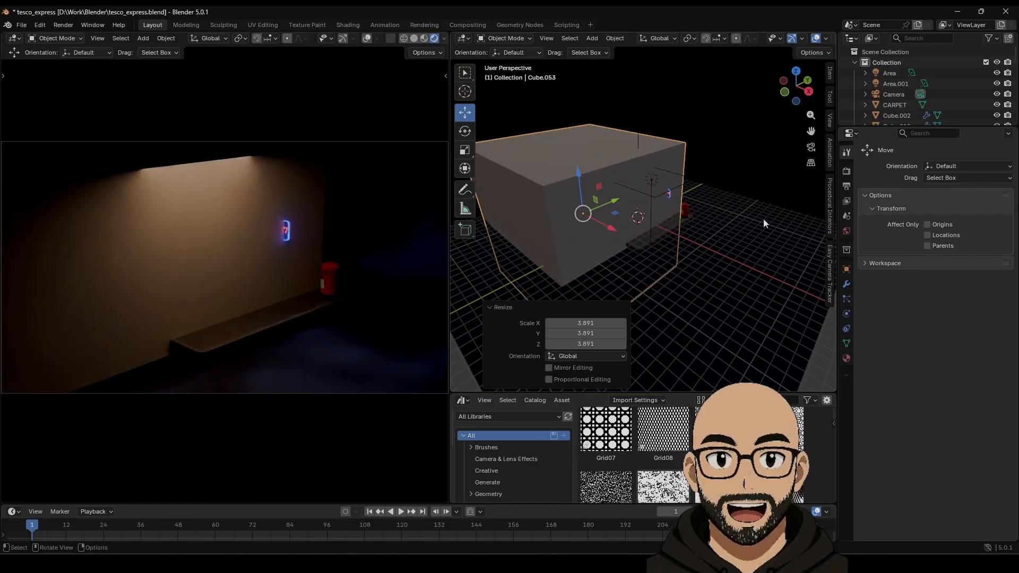
{"action": "left_click", "coordinate": [846, 358]}
{"action": "left_click", "coordinate": [887, 215]}
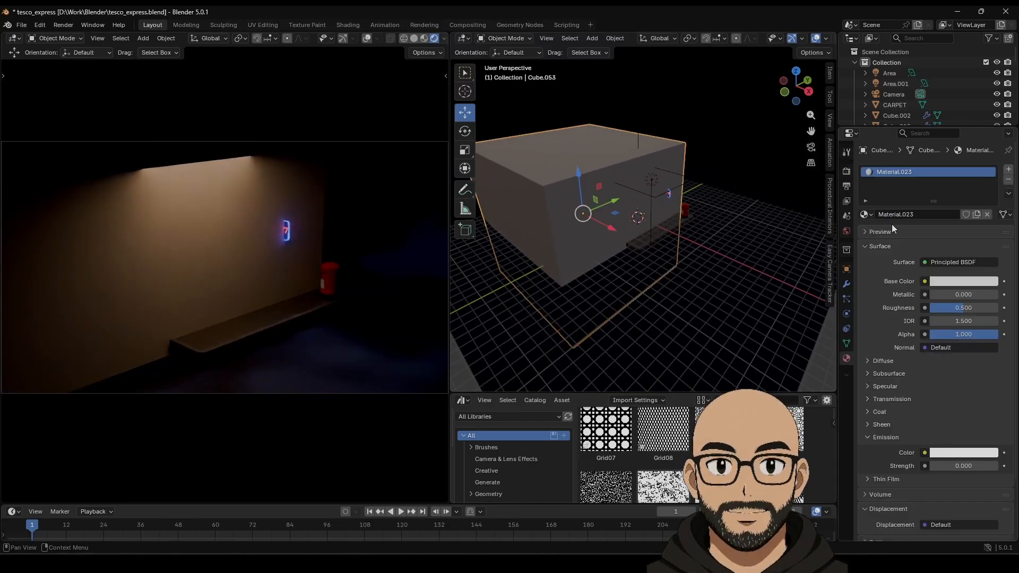
{"action": "left_click", "coordinate": [949, 263]}
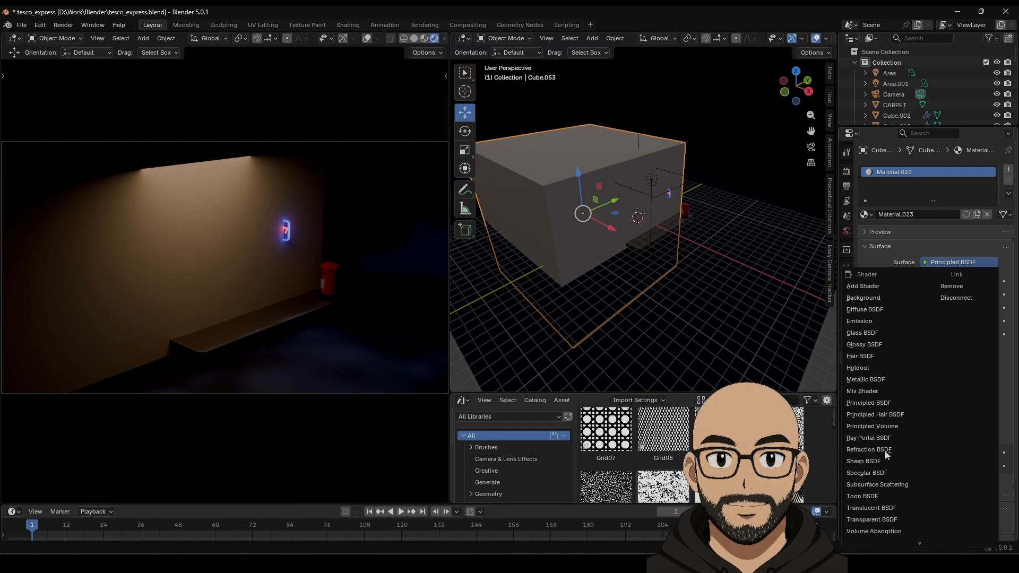
{"action": "left_click", "coordinate": [905, 425]}
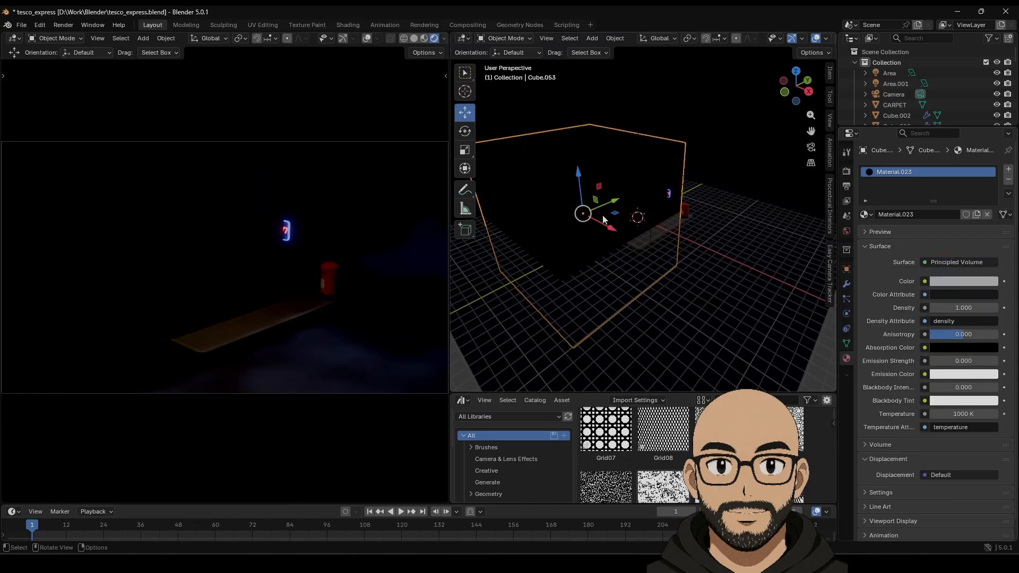
Step: Move the cube about 3.4 m along X and scale it by 3.363 so it encloses the whole shop scene
{"action": "left_click_drag", "start_coordinate": [606, 232], "coordinate": [637, 239]}
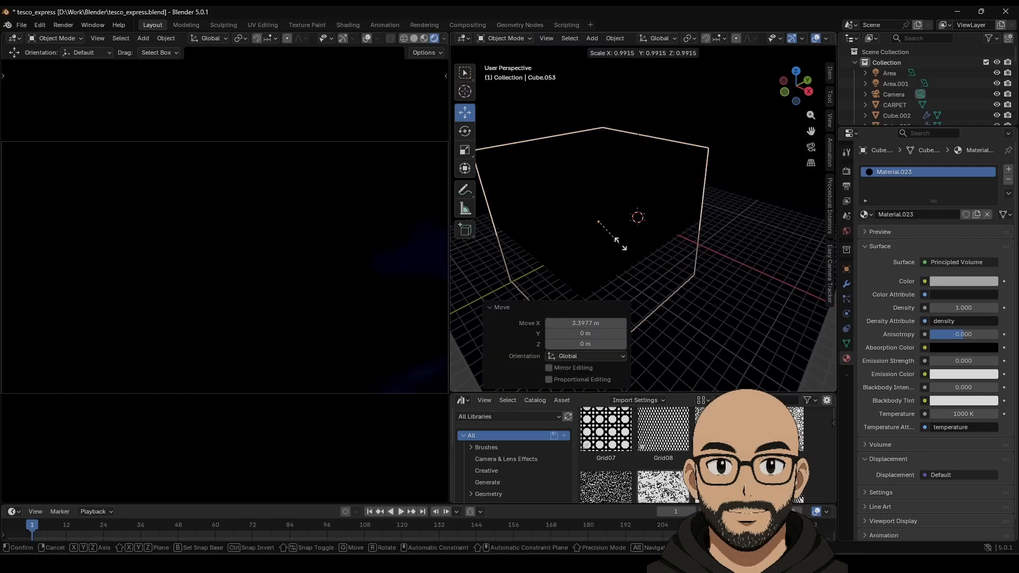
{"action": "key", "text": "s"}
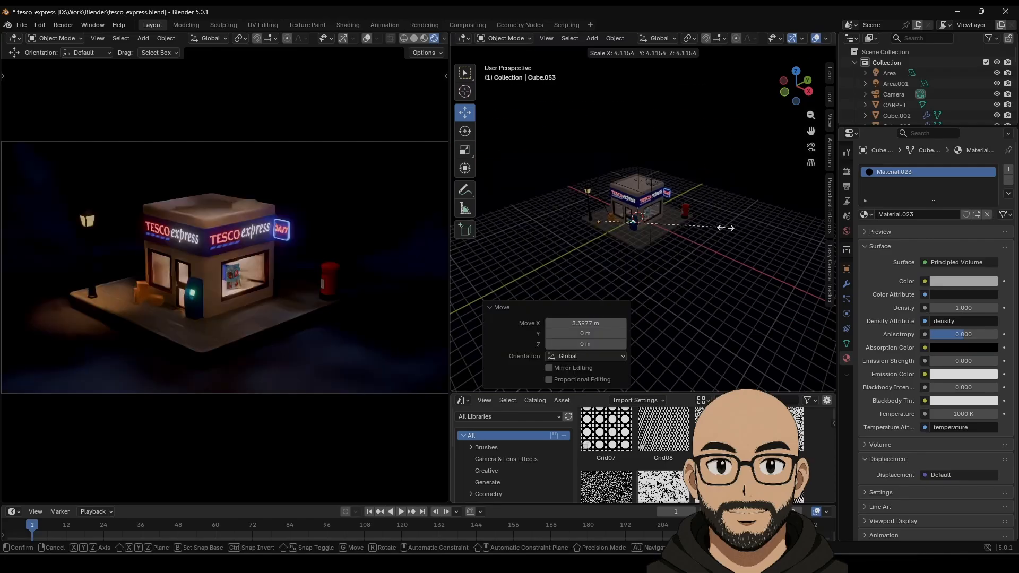
{"action": "left_click", "coordinate": [701, 229]}
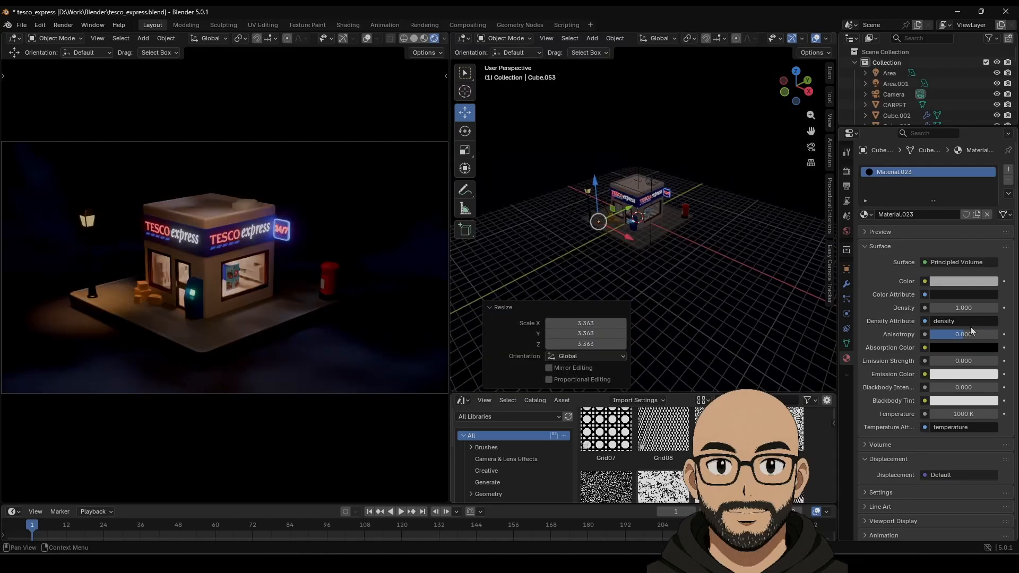
Step: Set the density of the cube's Principled Volume surface to 0.2
{"action": "left_click_drag", "start_coordinate": [971, 307], "coordinate": [1008, 307]}
{"action": "left_click", "coordinate": [971, 306]}
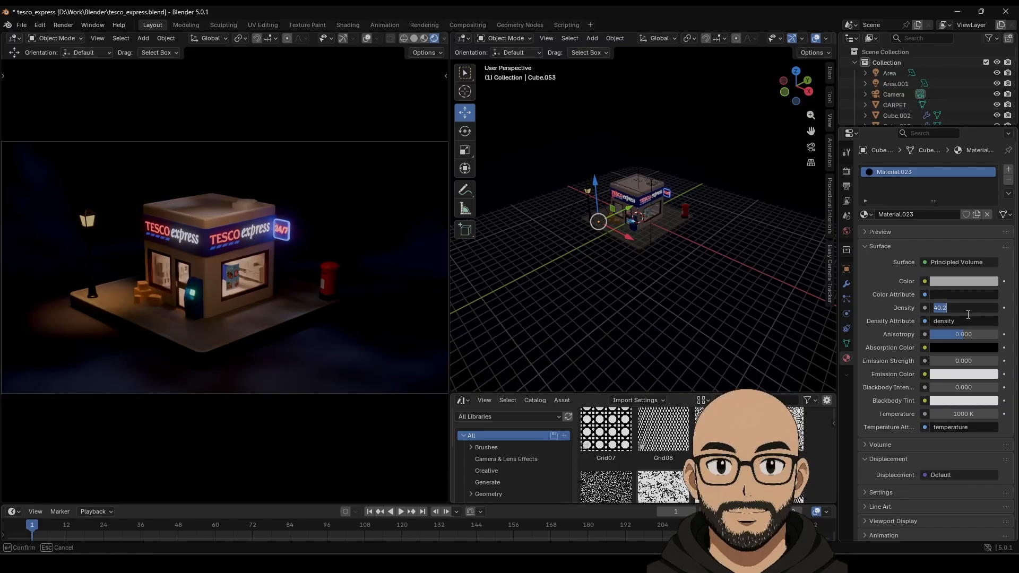
{"action": "type", "text": "0.2"}
{"action": "key", "text": "Return"}
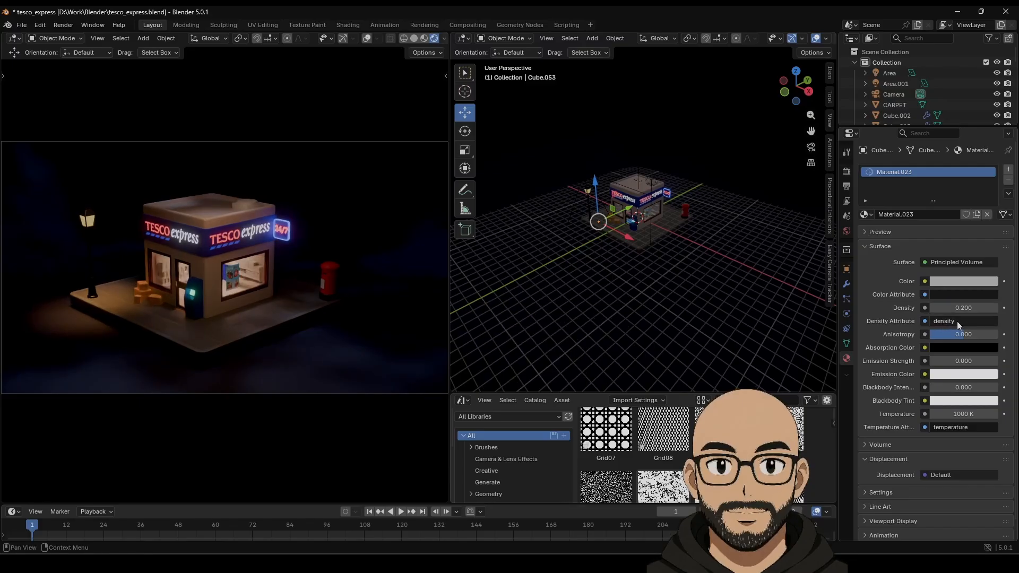
Step: Try an emission strength of 12.1 on the cube's volume material, return it to 0 and raise the density to 36.6
{"action": "mouse_move", "coordinate": [961, 361]}
{"action": "left_mouse_down"}
{"action": "mouse_move", "coordinate": [987, 361]}
{"action": "mouse_move", "coordinate": [970, 361]}
{"action": "left_mouse_up"}
{"action": "scroll", "coordinate": [610, 294], "scroll_direction": "up", "scroll_amount": 1}
{"action": "scroll", "coordinate": [611, 293], "scroll_direction": "down", "scroll_amount": 6}
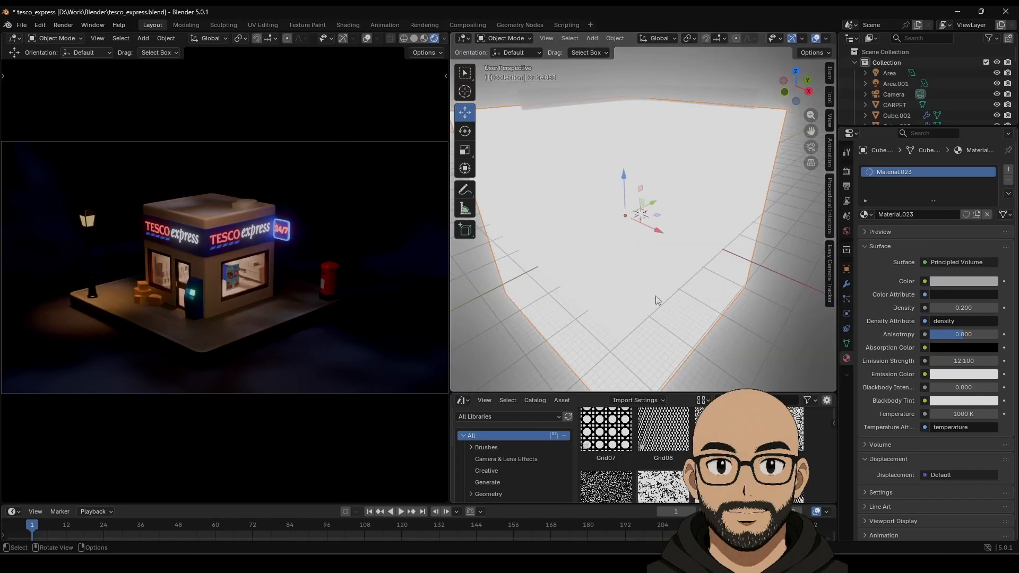
{"action": "left_click_drag", "start_coordinate": [958, 360], "coordinate": [937, 361]}
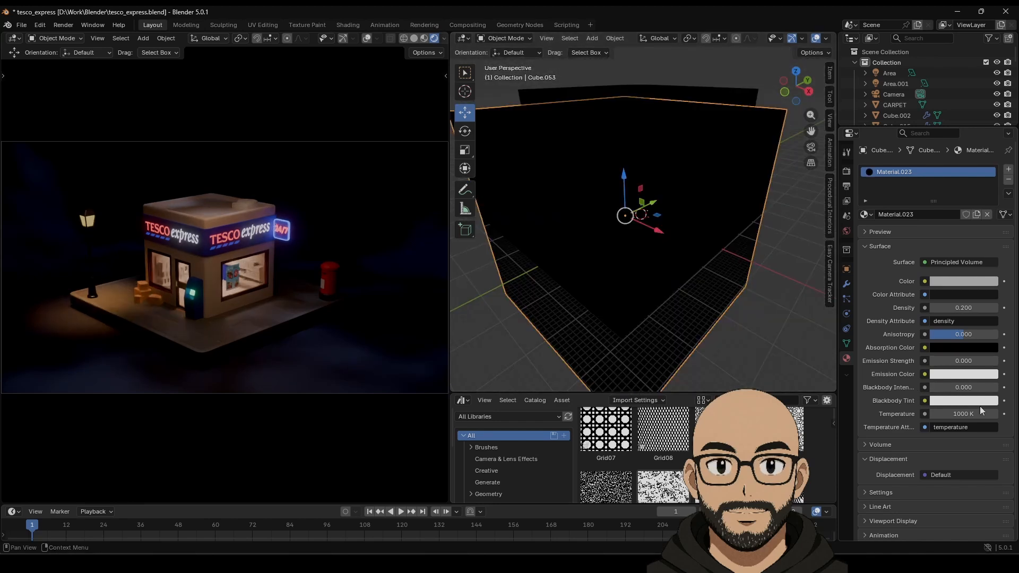
{"action": "left_click_drag", "start_coordinate": [958, 308], "coordinate": [982, 308]}
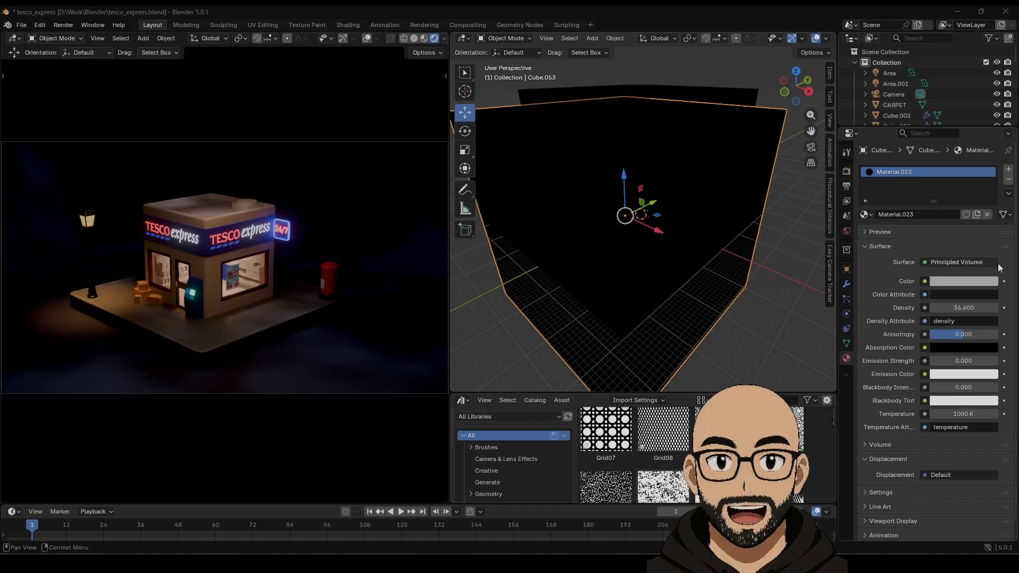
Step: Move the cube about 17.6 m up along Z and about -18.9 m along Y, and scale it by 4.221
{"action": "left_click_drag", "start_coordinate": [657, 238], "coordinate": [644, 109]}
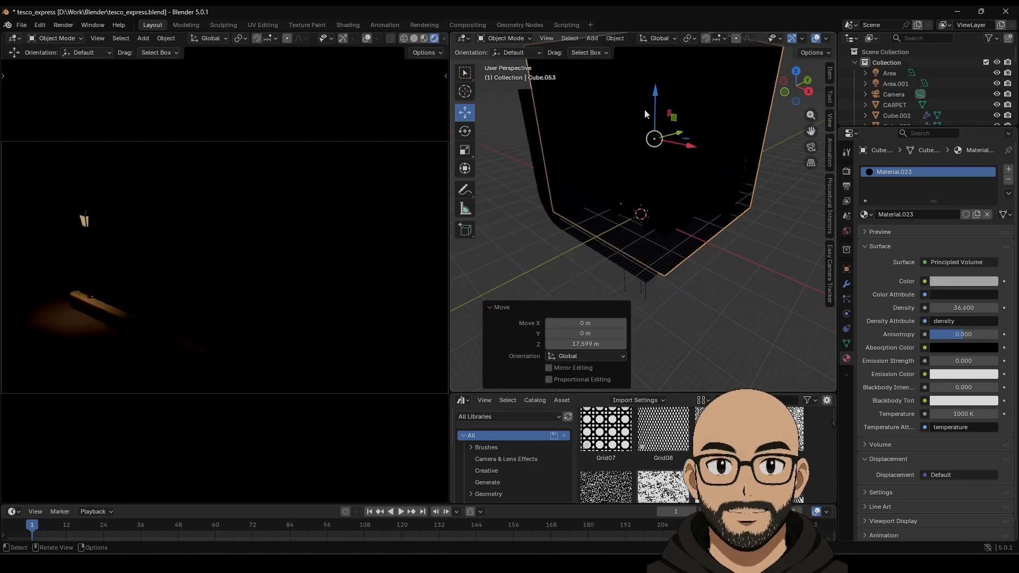
{"action": "left_click_drag", "start_coordinate": [683, 139], "coordinate": [639, 174]}
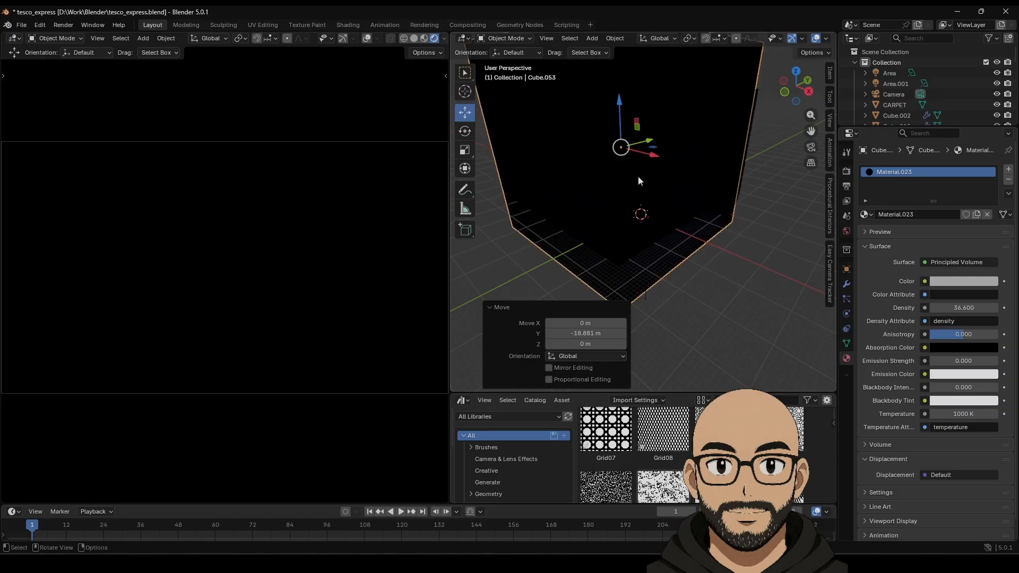
{"action": "key", "text": "s"}
{"action": "left_click", "coordinate": [764, 151]}
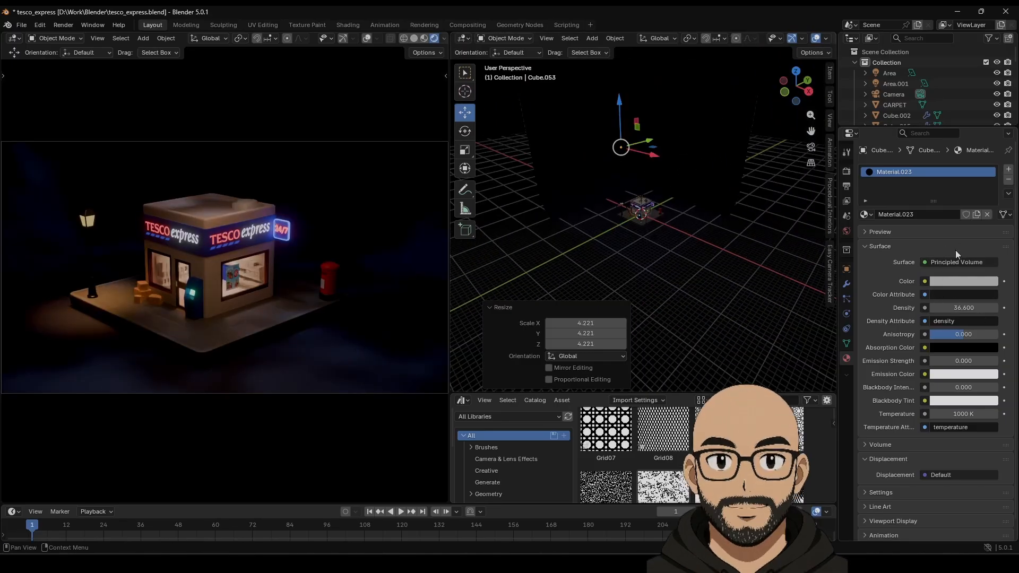
Step: Remove the cube's material and create a new one with Principled Volume as its surface shader
{"action": "left_click", "coordinate": [1009, 182]}
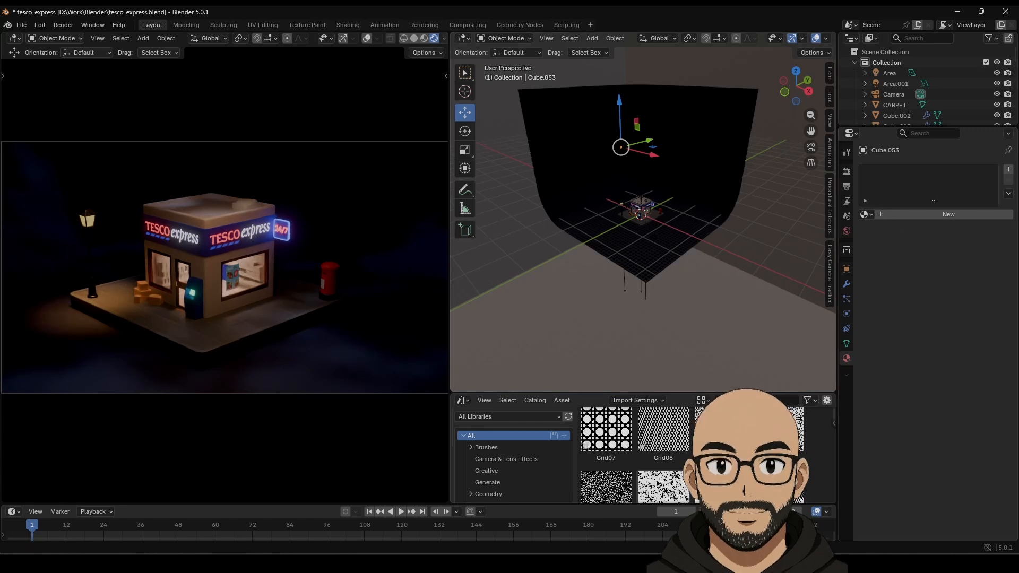
{"action": "left_click", "coordinate": [878, 213]}
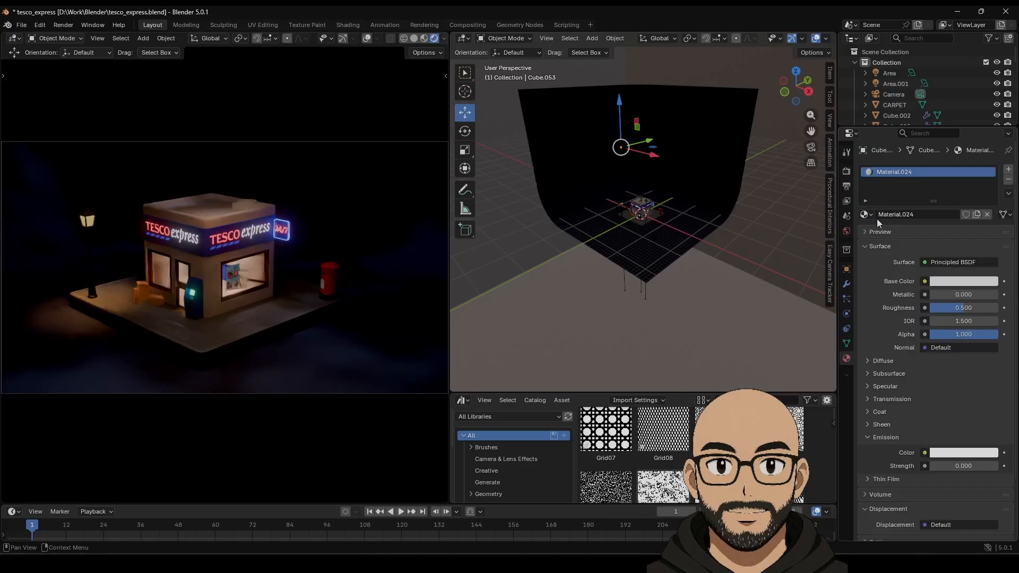
{"action": "left_click", "coordinate": [945, 263]}
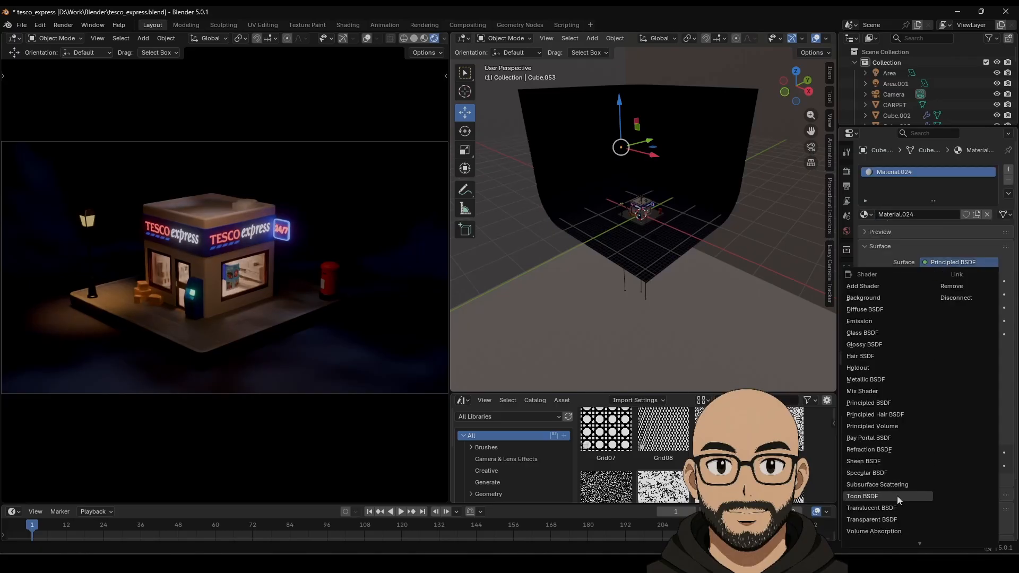
{"action": "left_click", "coordinate": [895, 428]}
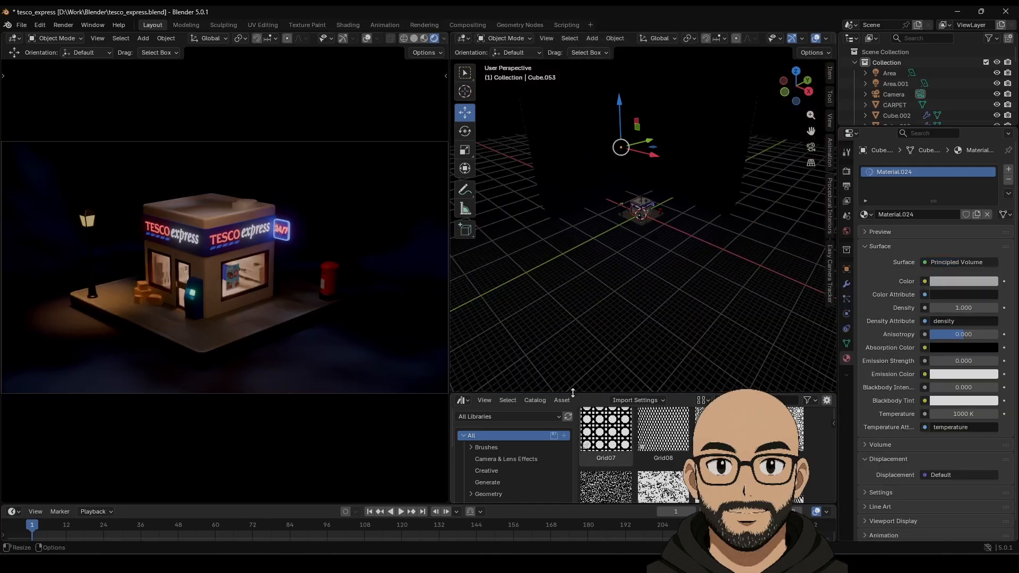
Step: Enlarge the asset browser area and switch it to the Shader Editor, with the Principled Volume and Material Output nodes in view
{"action": "left_click_drag", "start_coordinate": [573, 393], "coordinate": [572, 215]}
{"action": "left_click", "coordinate": [463, 219]}
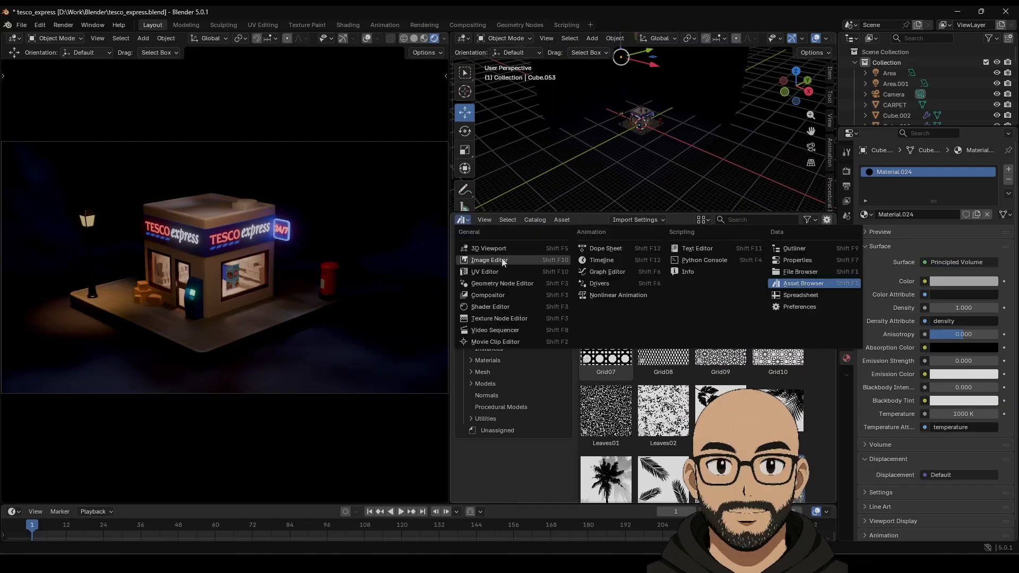
{"action": "left_click", "coordinate": [490, 307]}
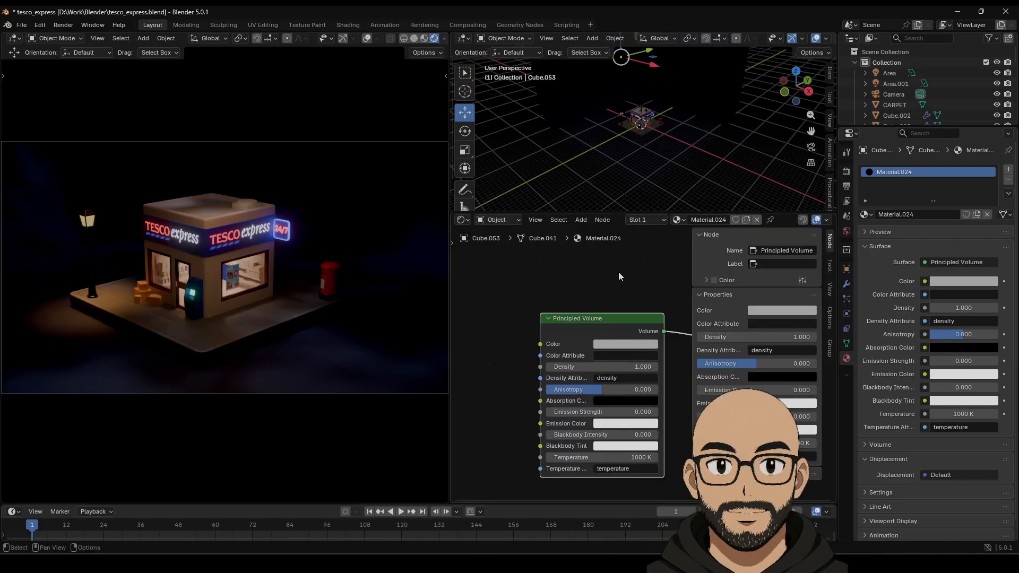
{"action": "right_click", "coordinate": [591, 307]}
{"action": "key", "text": "Escape"}
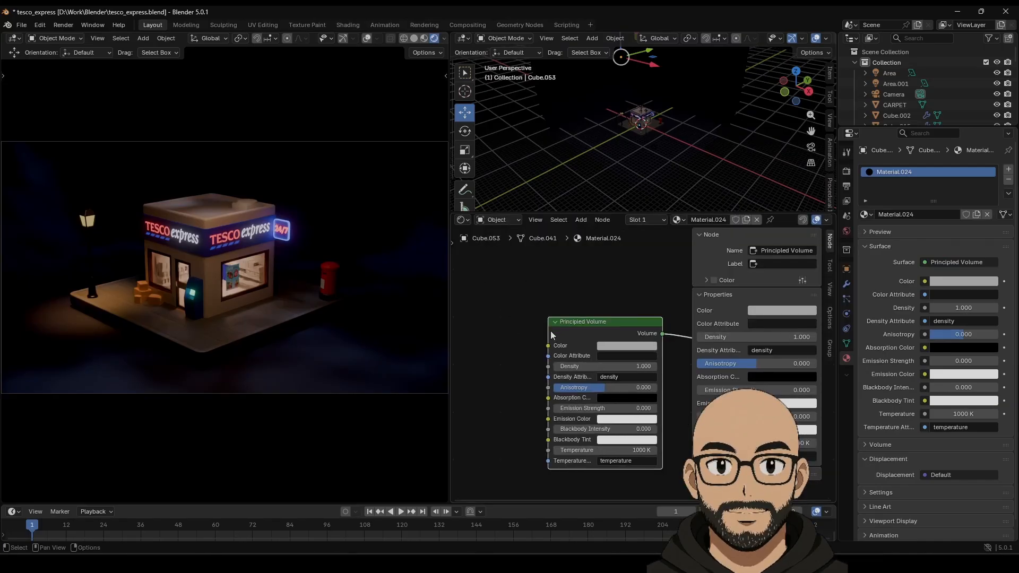
{"action": "scroll", "coordinate": [640, 275], "scroll_direction": "down", "scroll_amount": 2}
{"action": "middle_click_drag", "start_coordinate": [636, 287], "coordinate": [545, 262]}
{"action": "scroll", "coordinate": [568, 275], "scroll_direction": "up", "scroll_amount": 4}
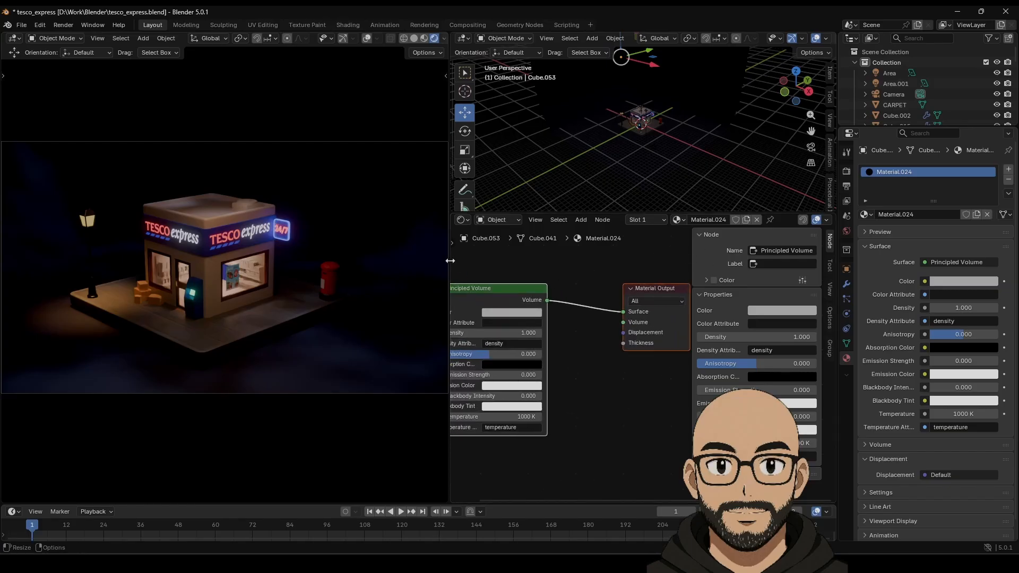
{"action": "left_click_drag", "start_coordinate": [450, 261], "coordinate": [373, 261]}
{"action": "middle_click_drag", "start_coordinate": [538, 253], "coordinate": [549, 257]}
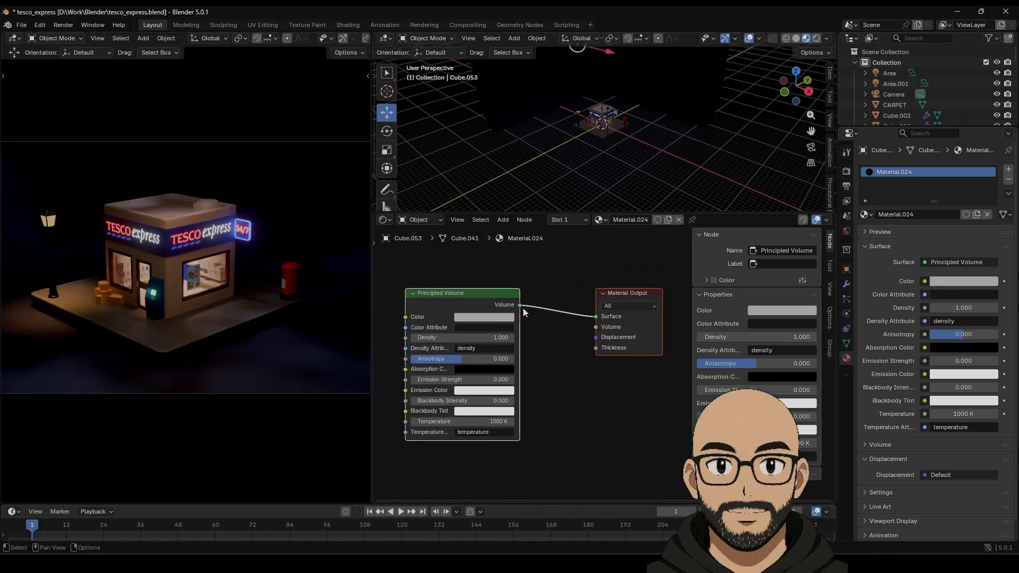
Step: Reconnect the Principled Volume output from the Surface input to the Volume input of the Material Output
{"action": "left_click_drag", "start_coordinate": [520, 305], "coordinate": [526, 307]}
{"action": "left_click_drag", "start_coordinate": [595, 329], "coordinate": [572, 306]}
{"action": "left_click", "coordinate": [596, 316]}
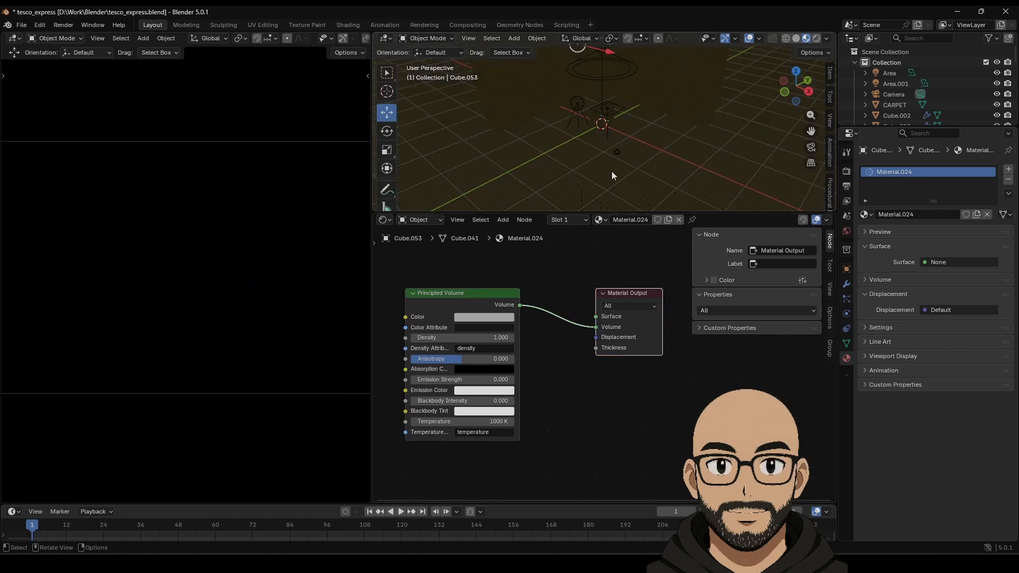
{"action": "scroll", "coordinate": [613, 148], "scroll_direction": "up", "scroll_amount": 1}
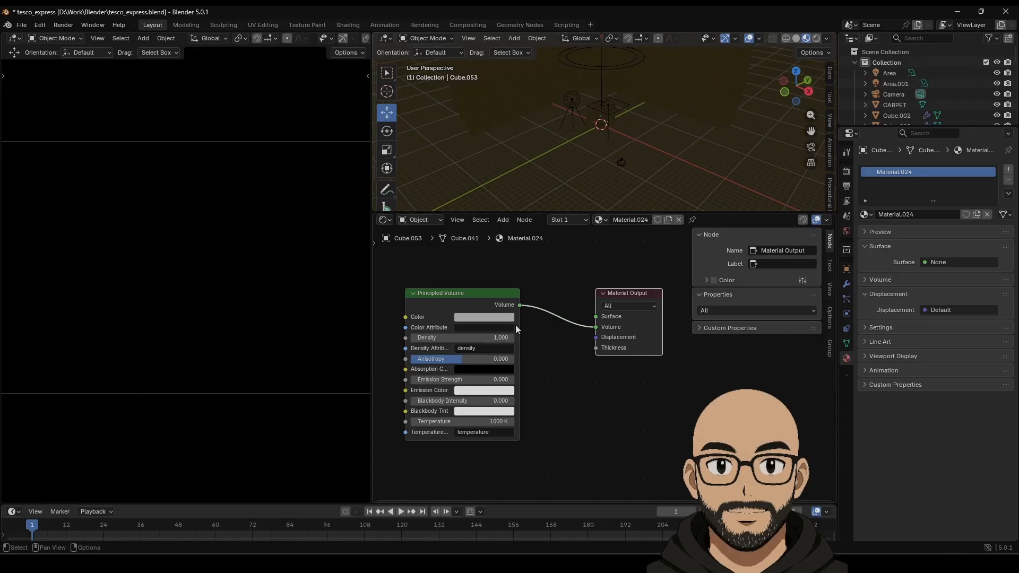
Step: Lower the Principled Volume density to 0.02
{"action": "left_click_drag", "start_coordinate": [478, 337], "coordinate": [430, 337]}
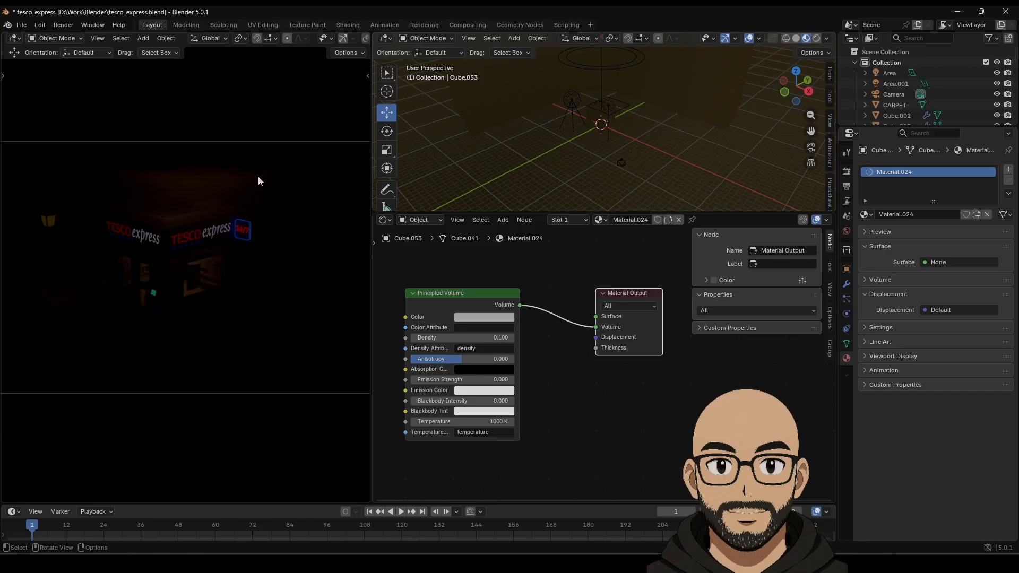
{"action": "left_click", "coordinate": [495, 338]}
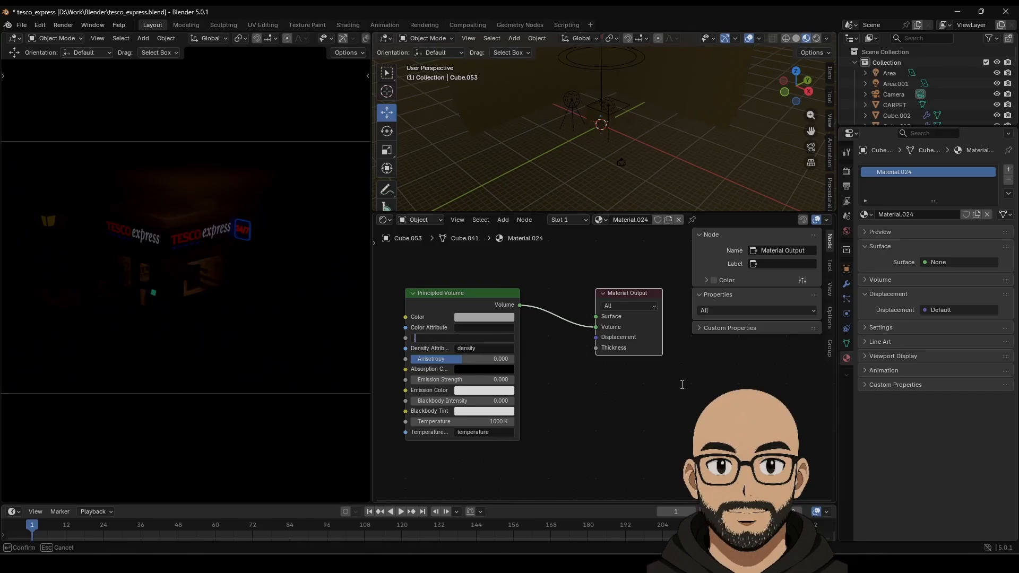
{"action": "type", "text": "0.02"}
{"action": "key", "text": "Return"}
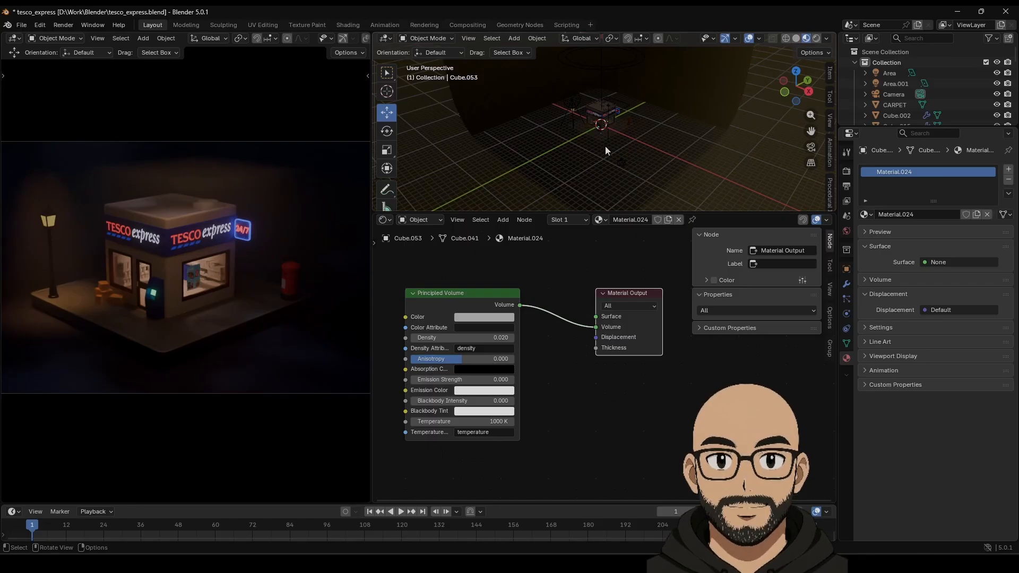
Step: Widen the rendered camera view area and reframe the shader nodes beside it
{"action": "mouse_move", "coordinate": [605, 145]}
{"action": "middle_mouse_down"}
{"action": "mouse_move", "coordinate": [597, 167]}
{"action": "mouse_move", "coordinate": [597, 151]}
{"action": "middle_mouse_up"}
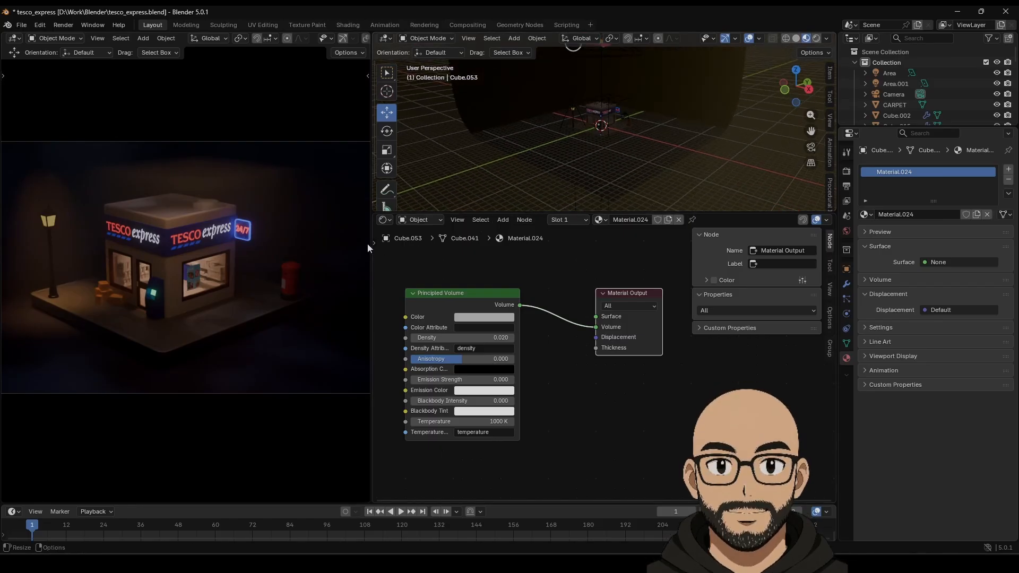
{"action": "left_click_drag", "start_coordinate": [371, 249], "coordinate": [436, 245]}
{"action": "left_click_drag", "start_coordinate": [486, 246], "coordinate": [492, 246]}
{"action": "middle_click_drag", "start_coordinate": [607, 390], "coordinate": [647, 390]}
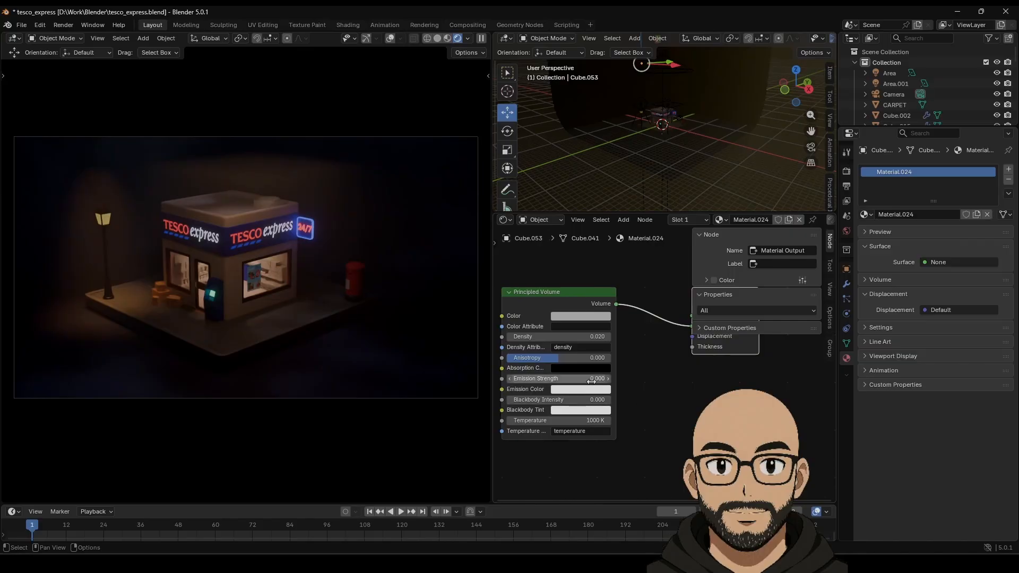
Step: Try an emission strength of 0.5 and a density of 0.22 on the Principled Volume, returning them to 0 and 0.02
{"action": "left_click_drag", "start_coordinate": [557, 379], "coordinate": [592, 378]}
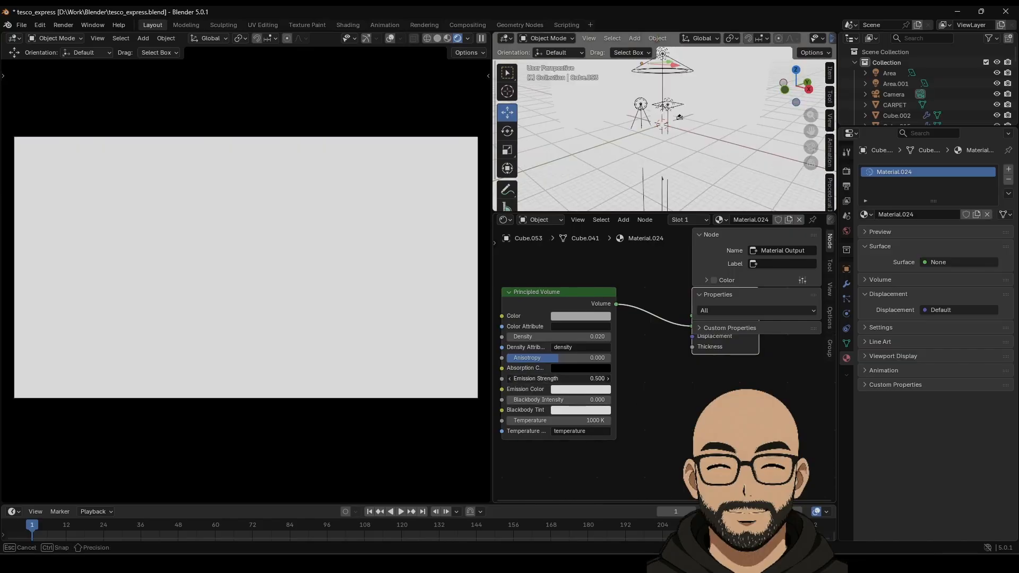
{"action": "left_click", "coordinate": [592, 379]}
{"action": "type", "text": "0"}
{"action": "key", "text": "Return"}
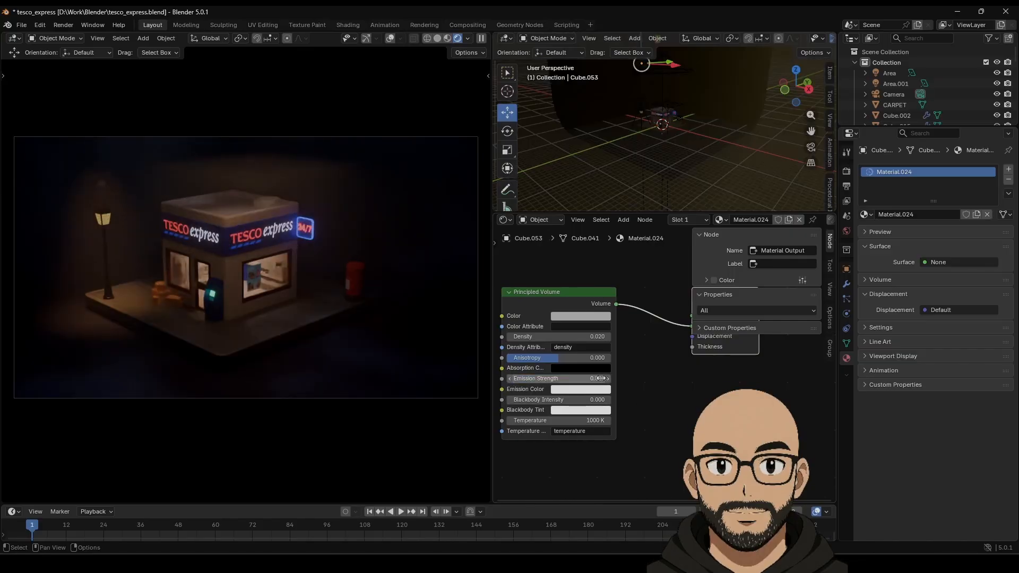
{"action": "left_click_drag", "start_coordinate": [557, 337], "coordinate": [589, 336]}
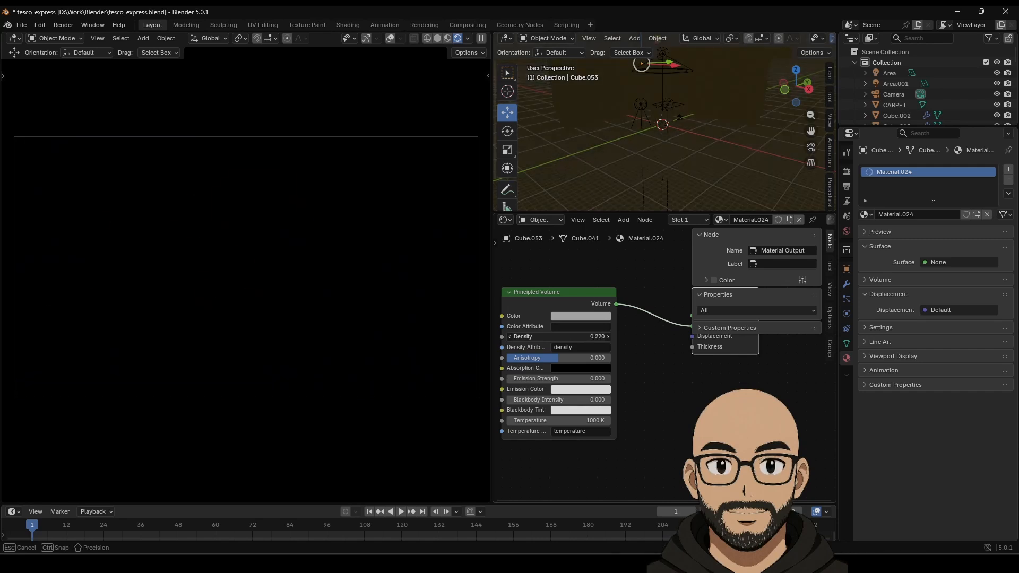
{"action": "left_click_drag", "start_coordinate": [584, 337], "coordinate": [552, 336]}
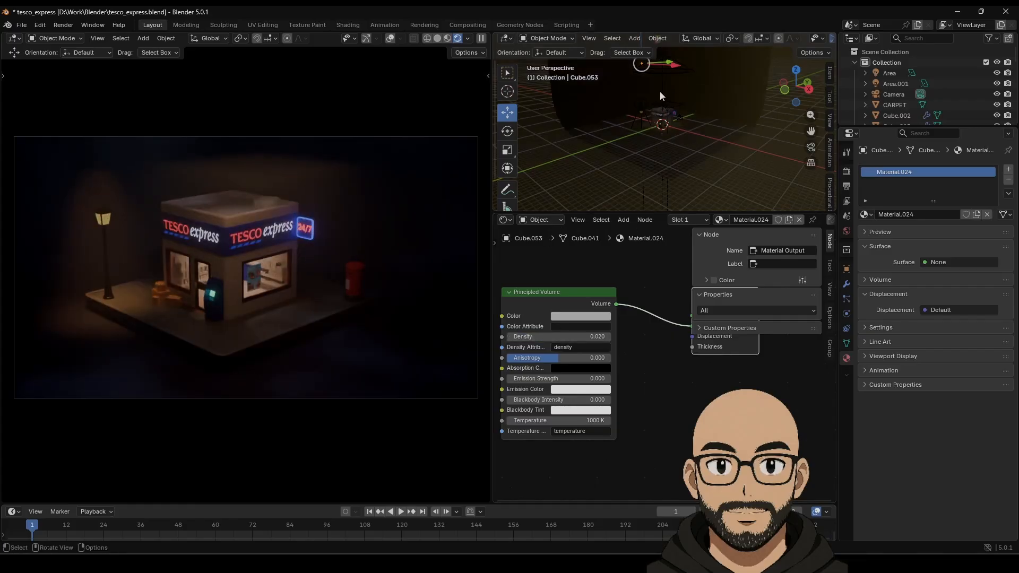
Step: Select the Leaves08 spot light above the shop and set its power to 220.2
{"action": "scroll", "coordinate": [684, 142], "scroll_direction": "up", "scroll_amount": 3}
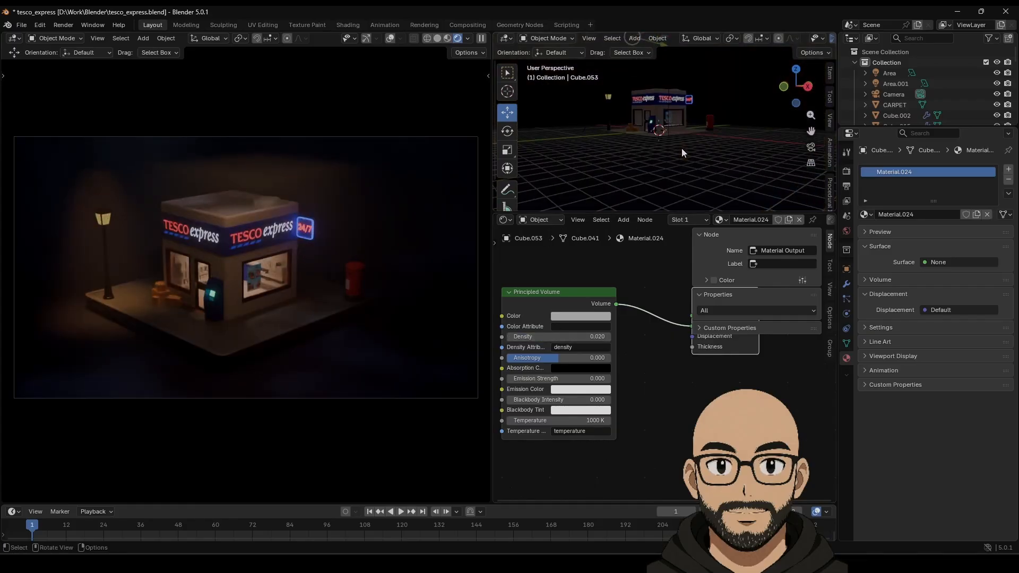
{"action": "middle_click_drag", "start_coordinate": [670, 109], "coordinate": [669, 132]}
{"action": "scroll", "coordinate": [674, 139], "scroll_direction": "down", "scroll_amount": 2}
{"action": "left_click", "coordinate": [734, 67]}
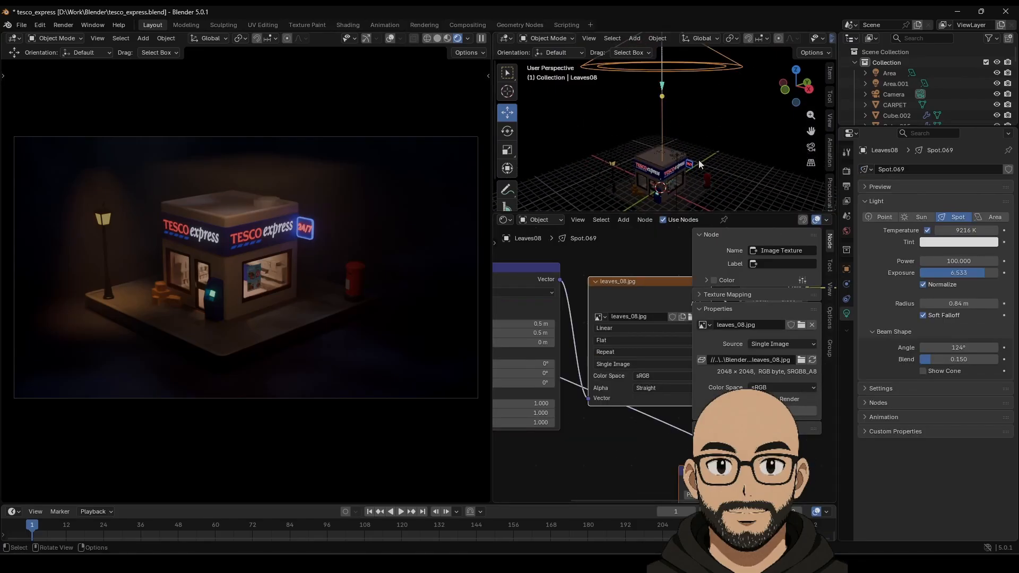
{"action": "scroll", "coordinate": [695, 162], "scroll_direction": "down", "scroll_amount": 3}
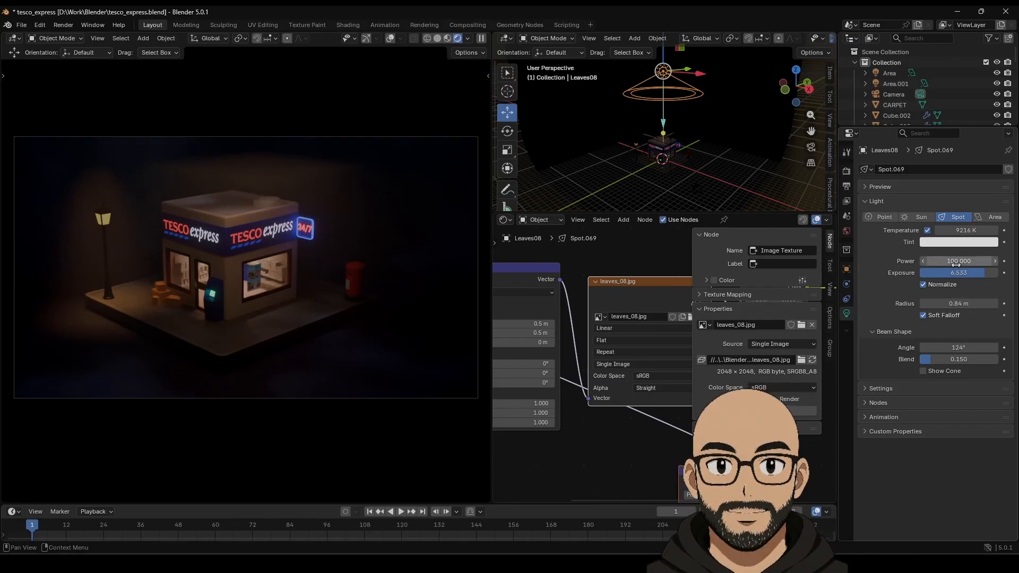
{"action": "left_click_drag", "start_coordinate": [955, 261], "coordinate": [990, 261]}
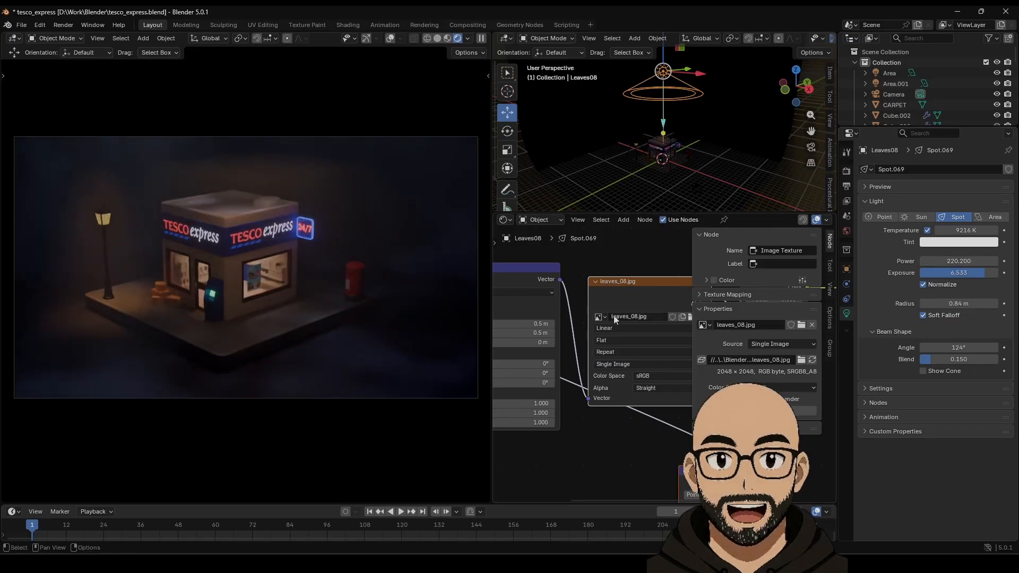
Step: Select the large fog cube and lower its Principled Volume density to 0.01
{"action": "middle_click_drag", "start_coordinate": [587, 254], "coordinate": [648, 277]}
{"action": "left_click", "coordinate": [794, 177]}
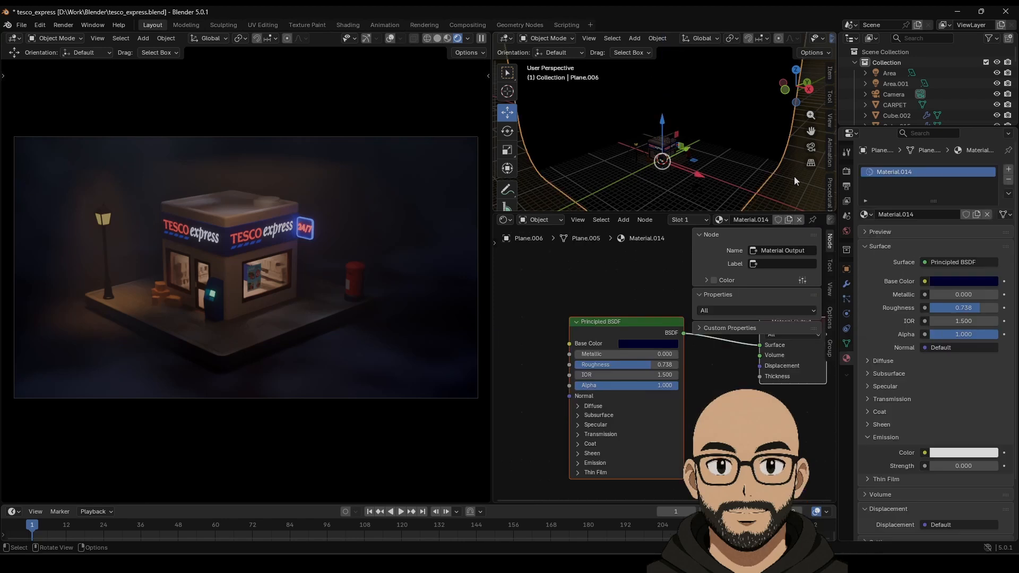
{"action": "left_click", "coordinate": [794, 176]}
{"action": "left_click_drag", "start_coordinate": [579, 340], "coordinate": [579, 340]}
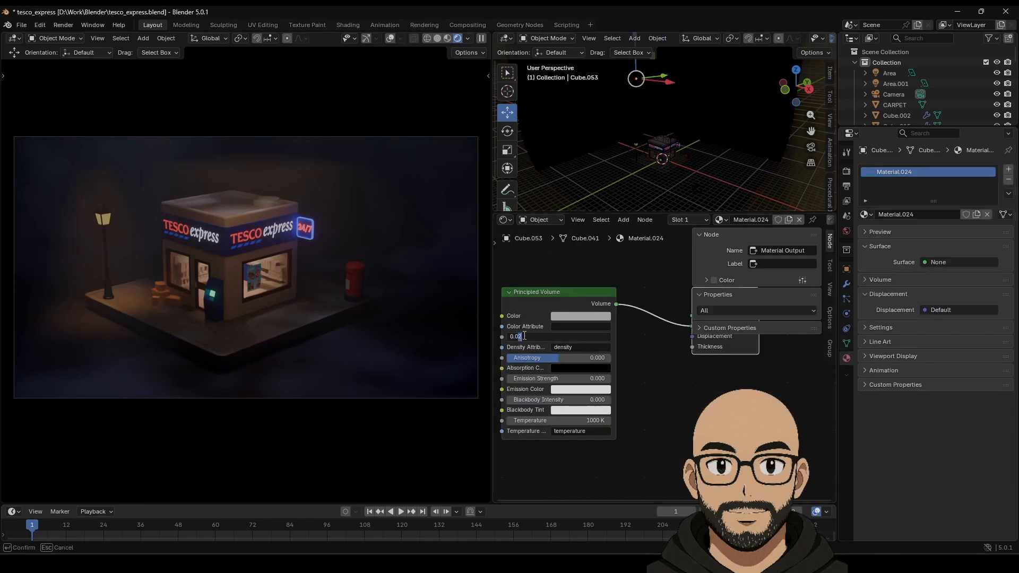
{"action": "type", "text": "1"}
{"action": "key", "text": "Return"}
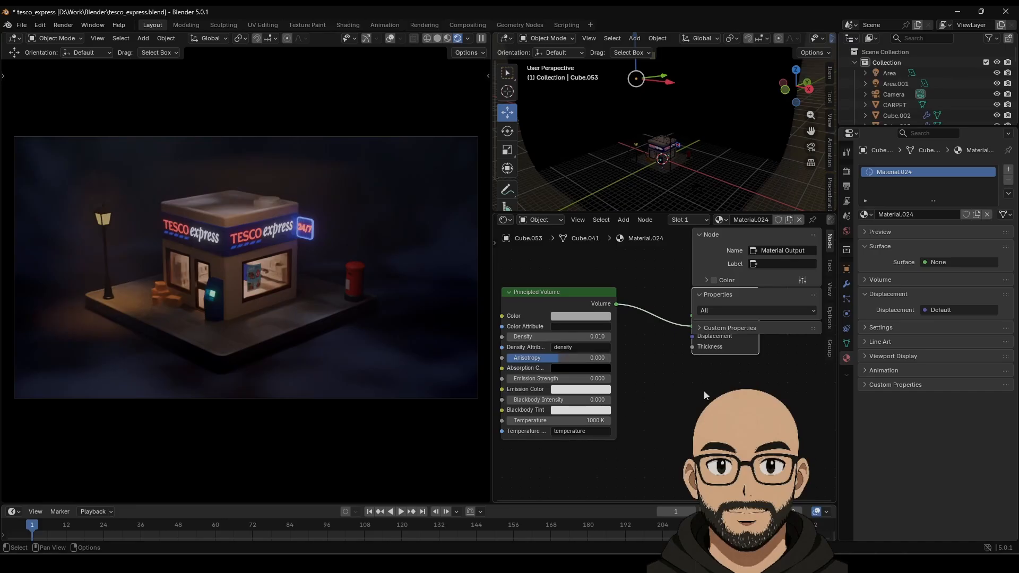
Step: Set the street lamp spot light's exposure to 3.067 and move the light down about 2.87 m along Z
{"action": "left_click", "coordinate": [635, 140]}
{"action": "left_click_drag", "start_coordinate": [966, 273], "coordinate": [988, 272]}
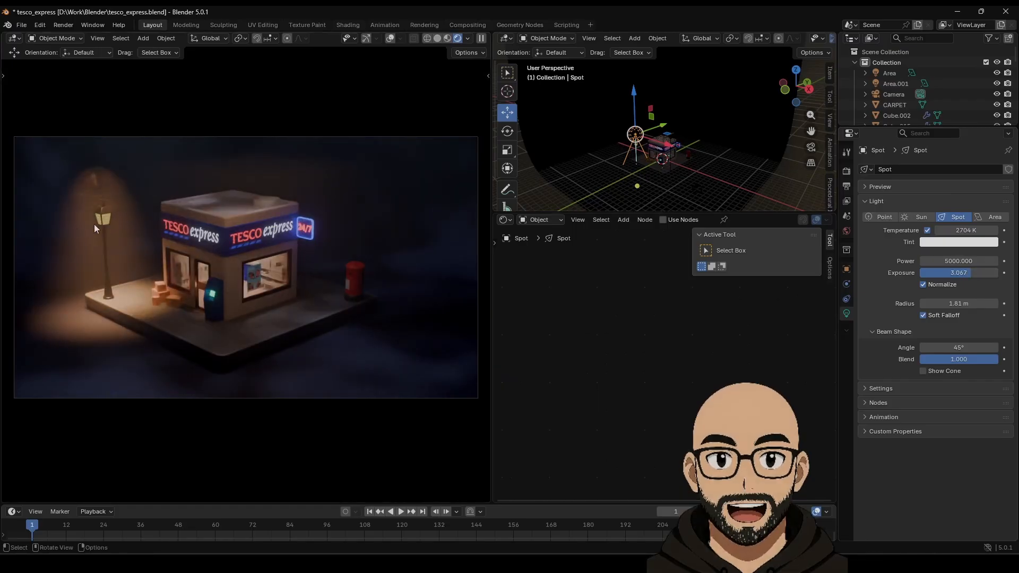
{"action": "left_click_drag", "start_coordinate": [635, 94], "coordinate": [640, 104]}
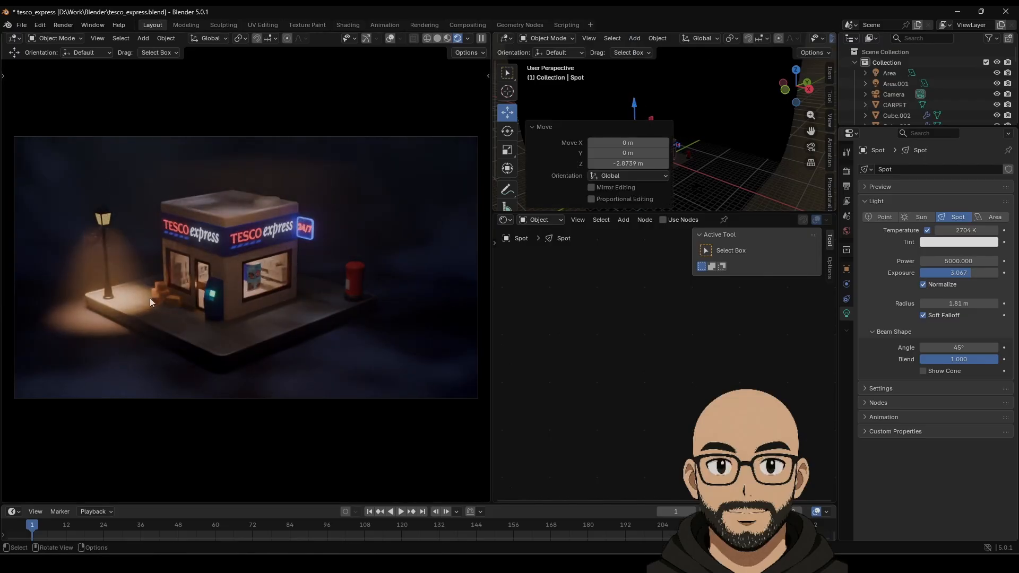
{"action": "scroll", "coordinate": [151, 301], "scroll_direction": "up", "scroll_amount": 2}
{"action": "scroll", "coordinate": [151, 304], "scroll_direction": "down", "scroll_amount": 1}
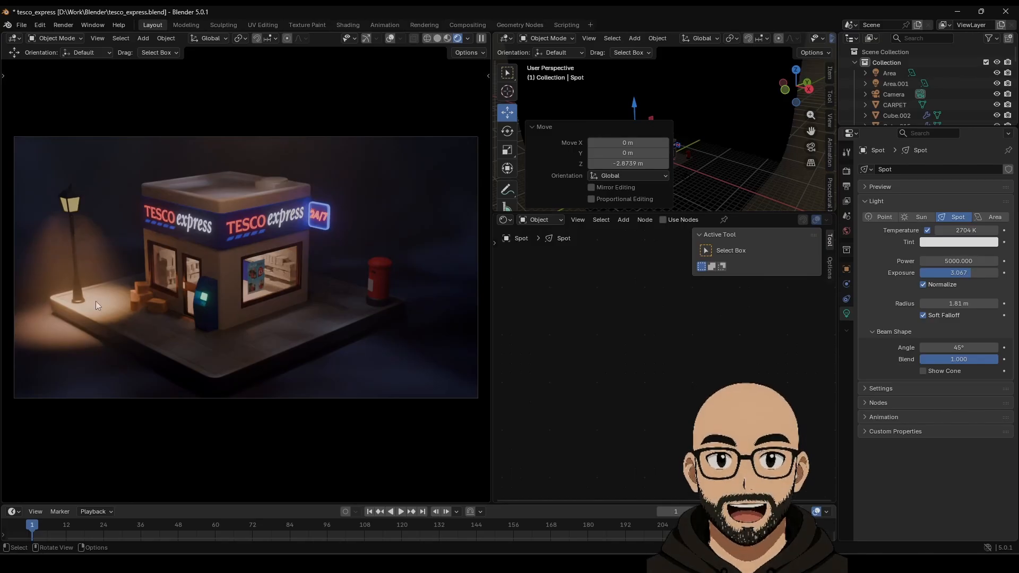
Step: Enlarge the 3D viewport, select the Leaves08 spot light and raise its exposure to 8.933
{"action": "middle_click_drag", "start_coordinate": [683, 168], "coordinate": [686, 155]}
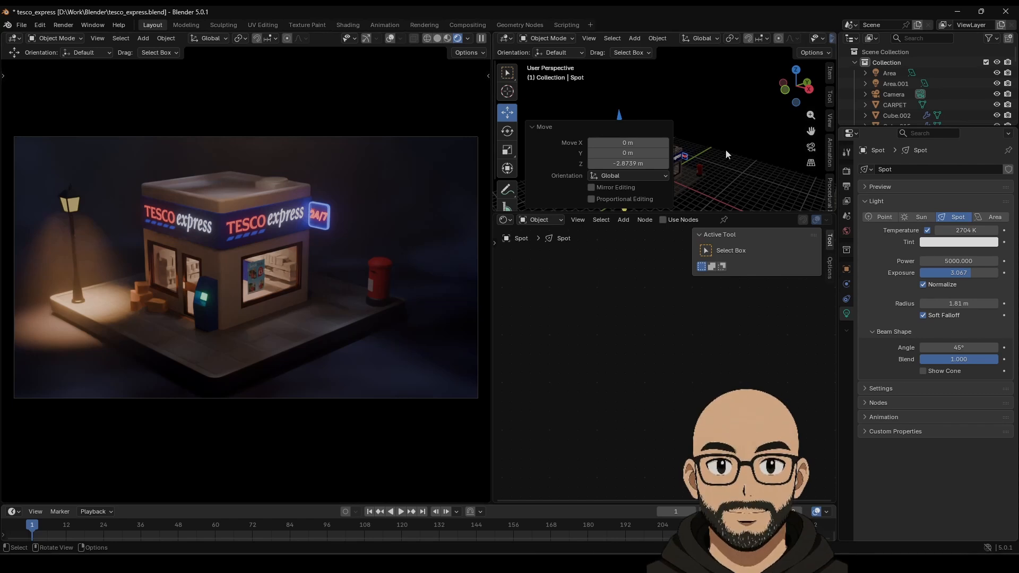
{"action": "middle_click_drag", "start_coordinate": [744, 122], "coordinate": [642, 182]}
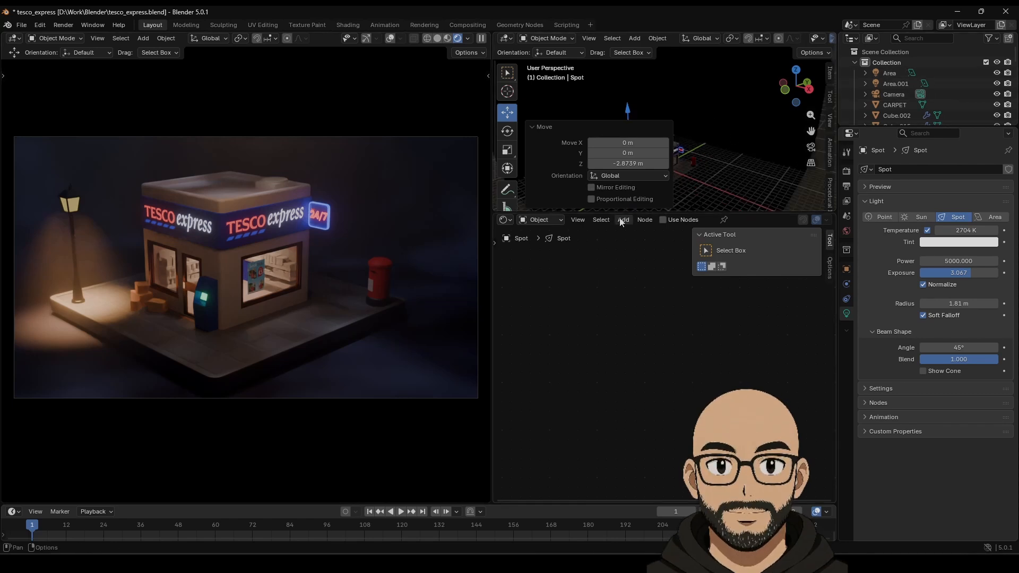
{"action": "left_click_drag", "start_coordinate": [620, 216], "coordinate": [621, 351]}
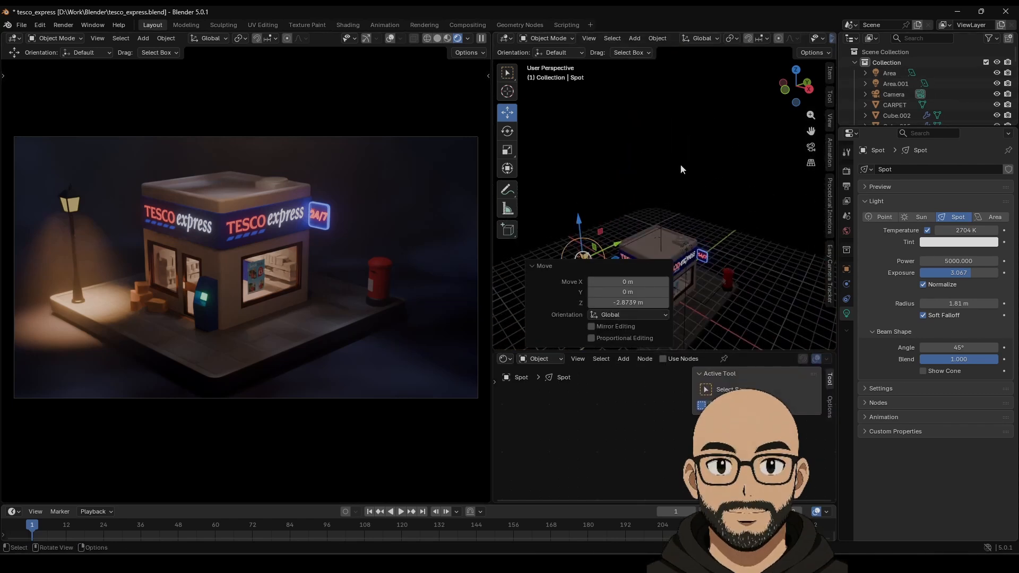
{"action": "left_click", "coordinate": [661, 99]}
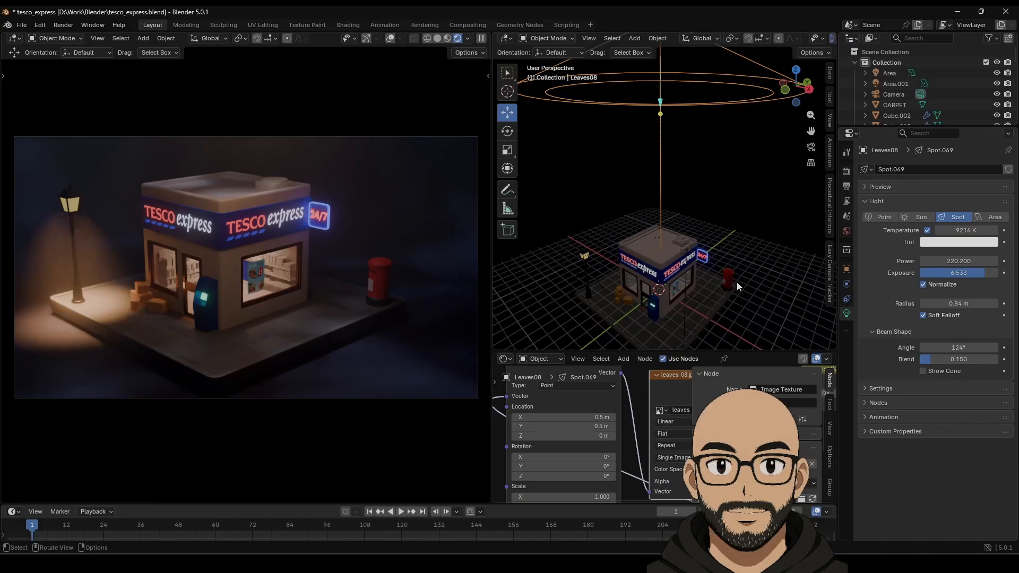
{"action": "middle_click_drag", "start_coordinate": [737, 281], "coordinate": [730, 279]}
{"action": "left_click_drag", "start_coordinate": [955, 273], "coordinate": [993, 272]}
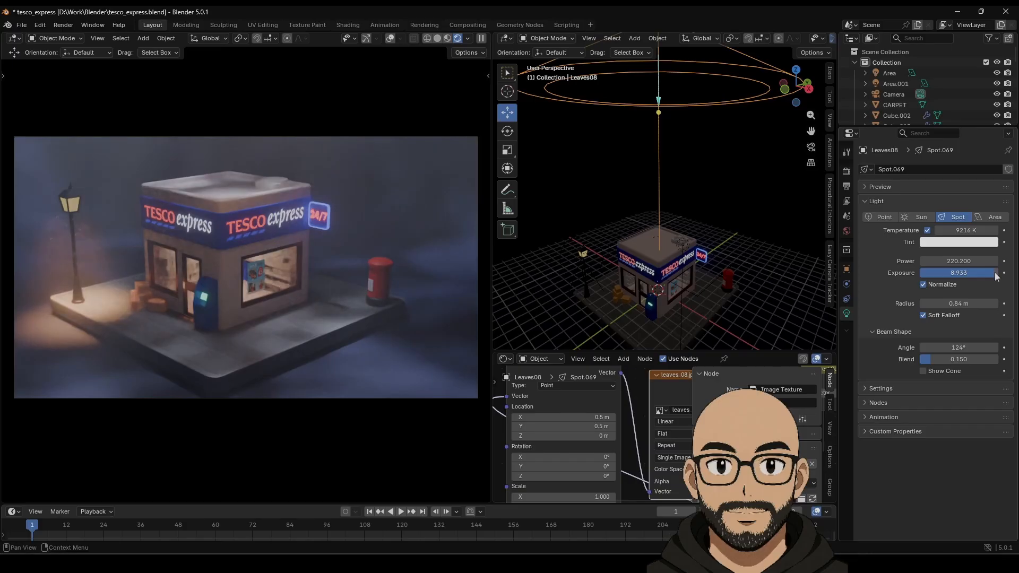
Step: Tint the Leaves08 spot light blue-violet with the colour #7158FF
{"action": "left_click", "coordinate": [971, 244]}
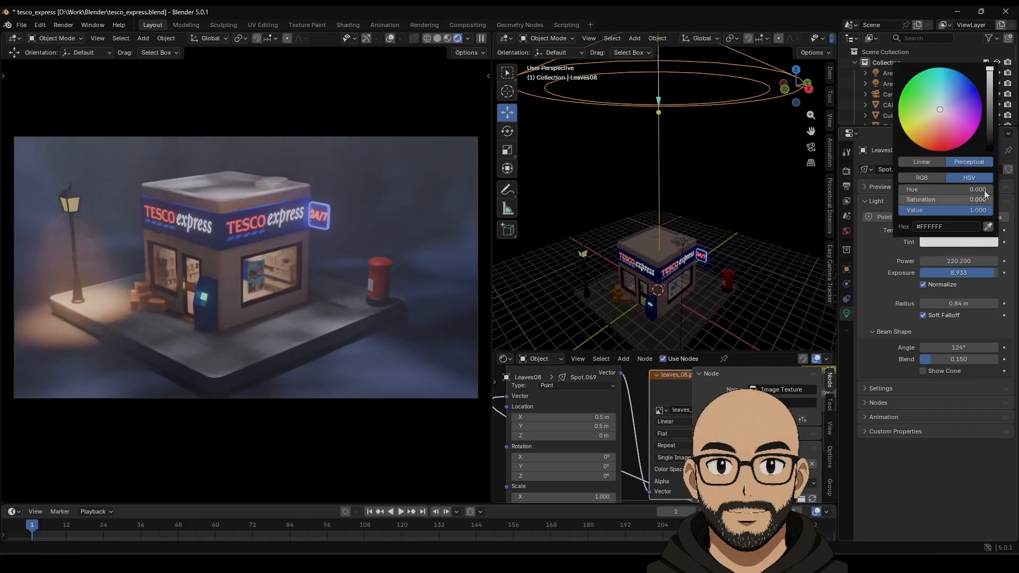
{"action": "left_click_drag", "start_coordinate": [941, 109], "coordinate": [965, 97]}
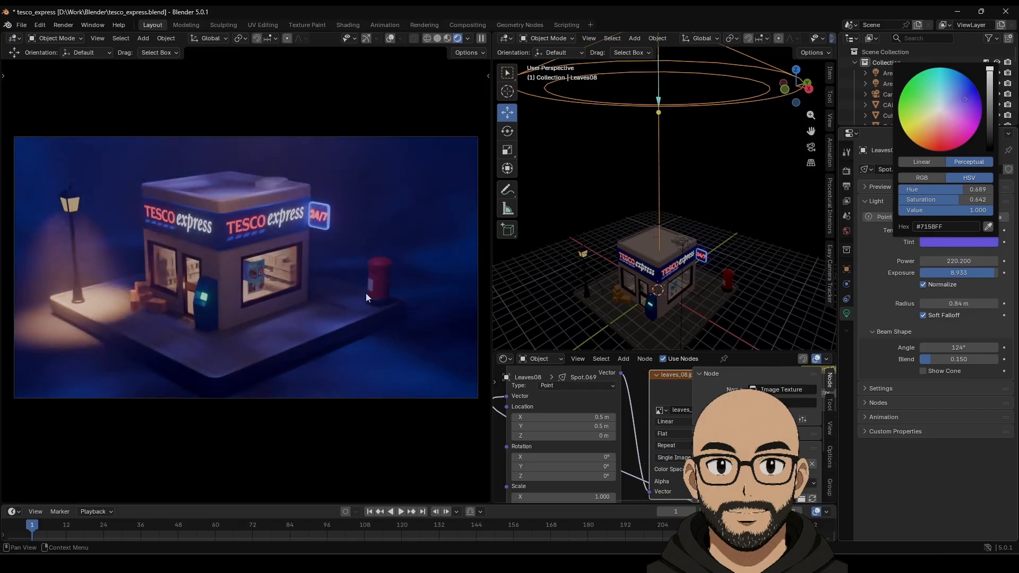
{"action": "left_click", "coordinate": [492, 256]}
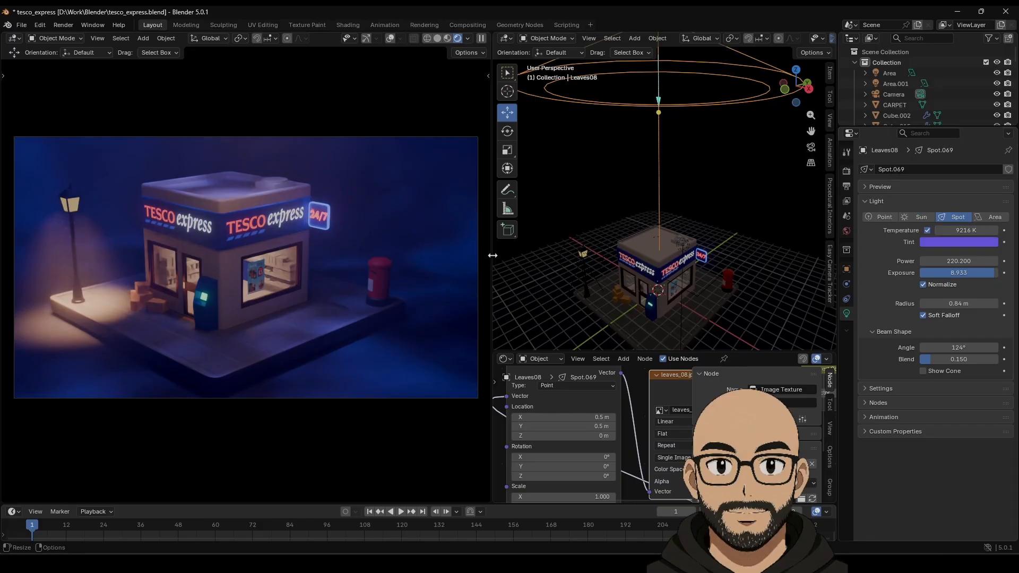
Step: Widen the camera view and compare the scene in Material Preview and Rendered shading
{"action": "left_click_drag", "start_coordinate": [493, 256], "coordinate": [557, 257]}
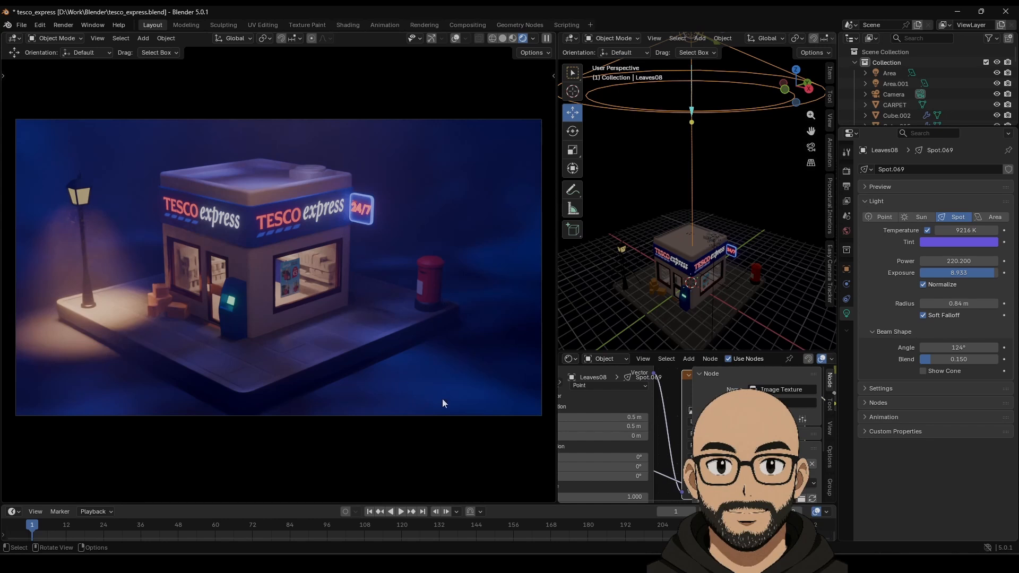
{"action": "left_click", "coordinate": [513, 39]}
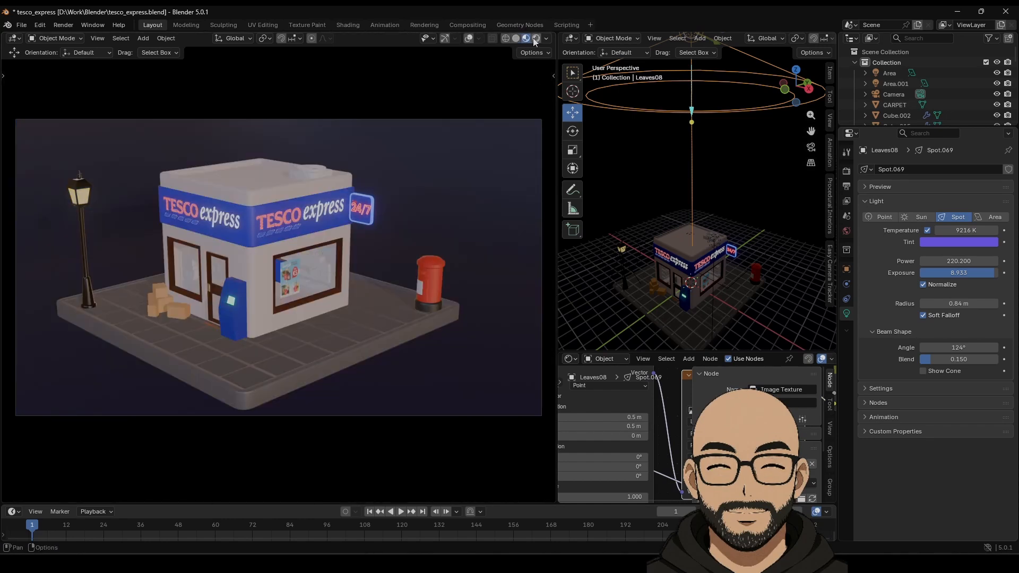
{"action": "left_click", "coordinate": [523, 39]}
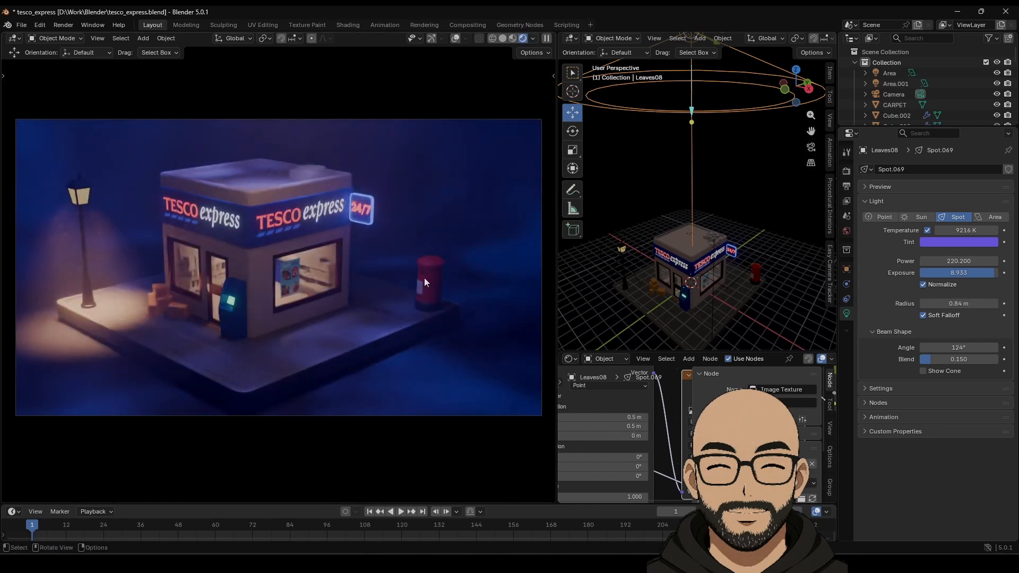
Step: Select the area light inside the shop and set its power to 64.1 and exposure to 3.467
{"action": "left_click_drag", "start_coordinate": [557, 197], "coordinate": [377, 196]}
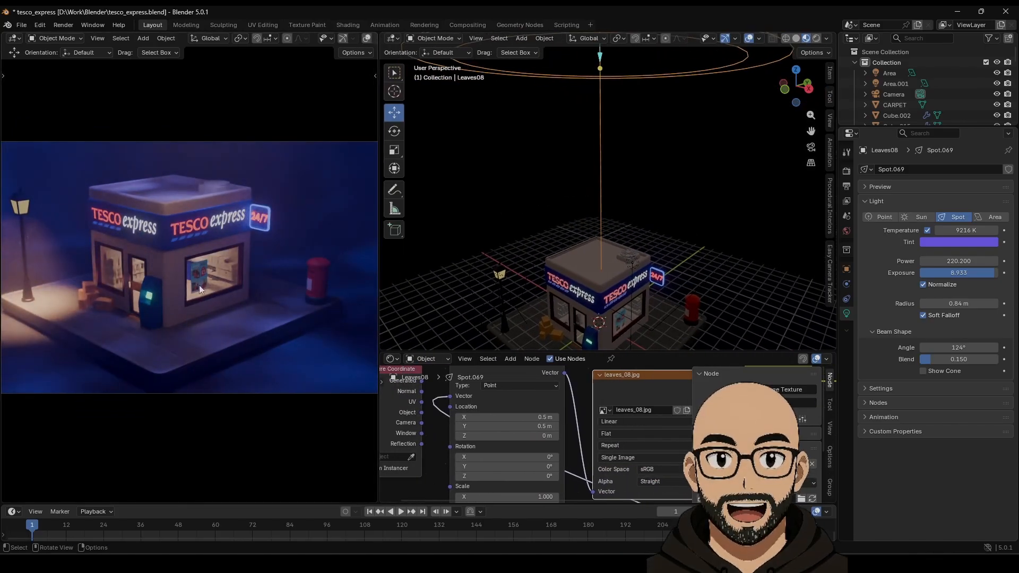
{"action": "scroll", "coordinate": [640, 280], "scroll_direction": "up", "scroll_amount": 8}
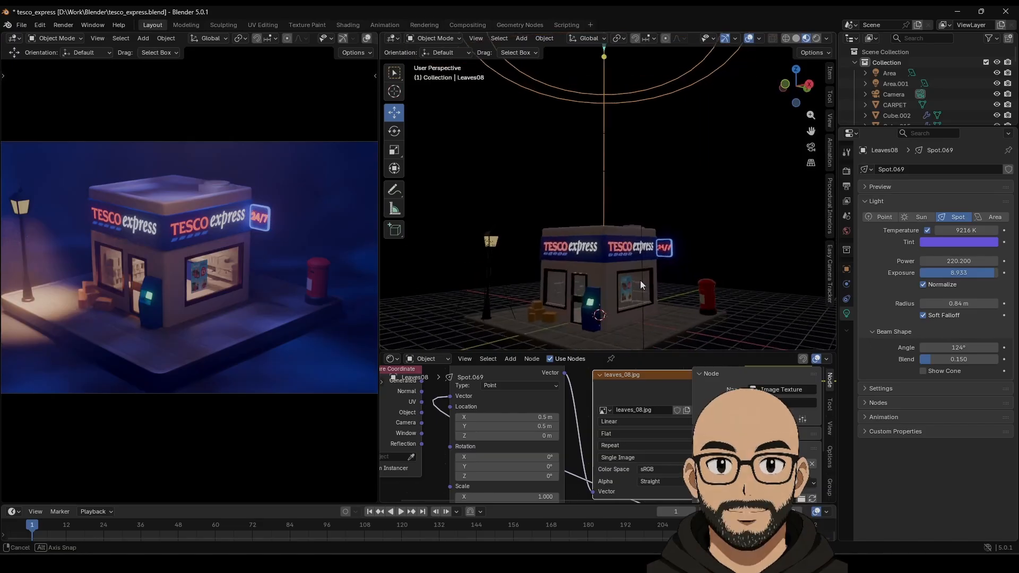
{"action": "middle_click_drag", "start_coordinate": [599, 307], "coordinate": [639, 259]}
{"action": "left_click", "coordinate": [622, 70]}
{"action": "scroll", "coordinate": [616, 276], "scroll_direction": "down", "scroll_amount": 8}
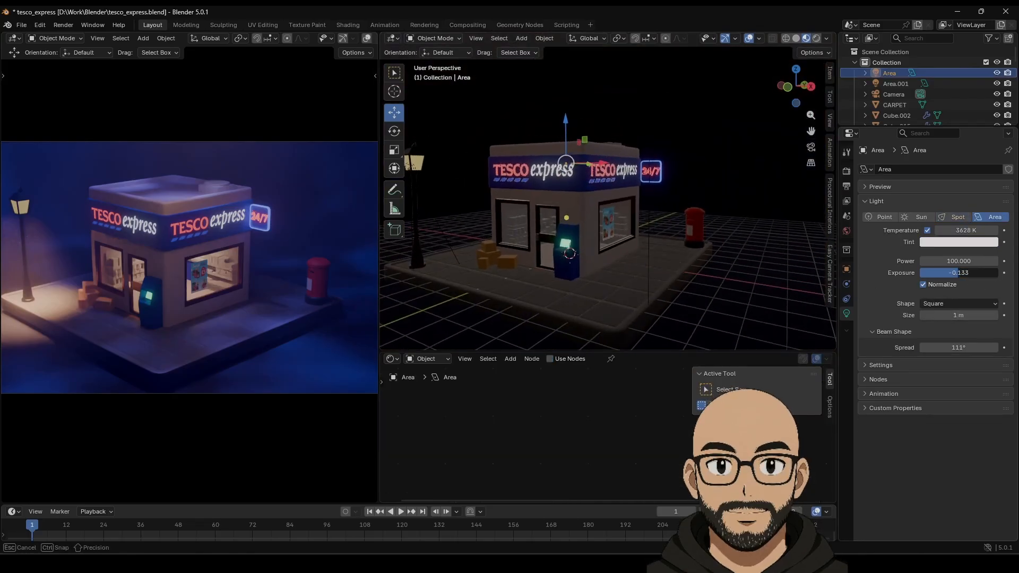
{"action": "mouse_move", "coordinate": [958, 272]}
{"action": "left_mouse_down"}
{"action": "mouse_move", "coordinate": [985, 273]}
{"action": "mouse_move", "coordinate": [952, 261]}
{"action": "mouse_move", "coordinate": [965, 264]}
{"action": "left_mouse_up"}
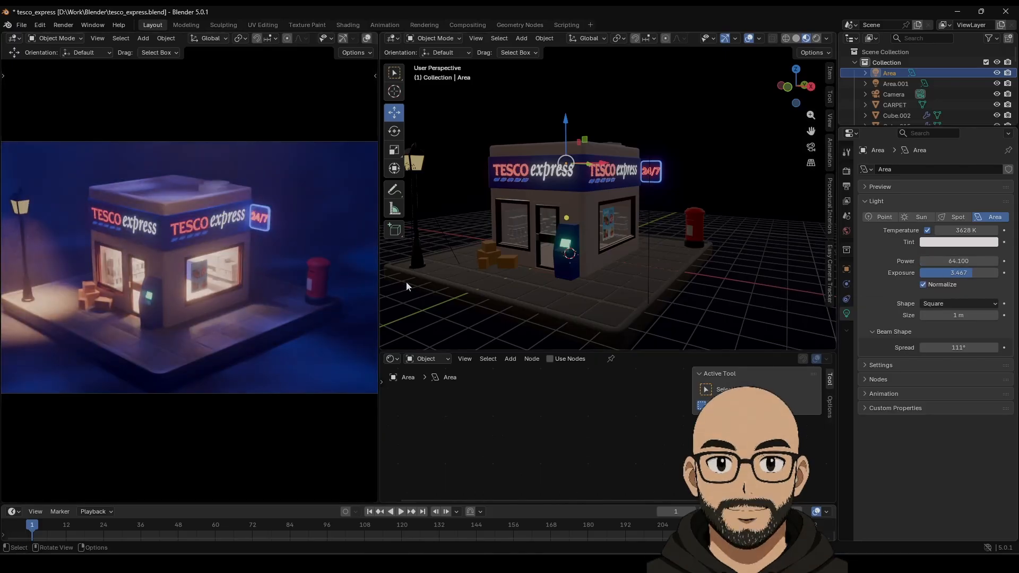
{"action": "left_click_drag", "start_coordinate": [378, 269], "coordinate": [415, 296]}
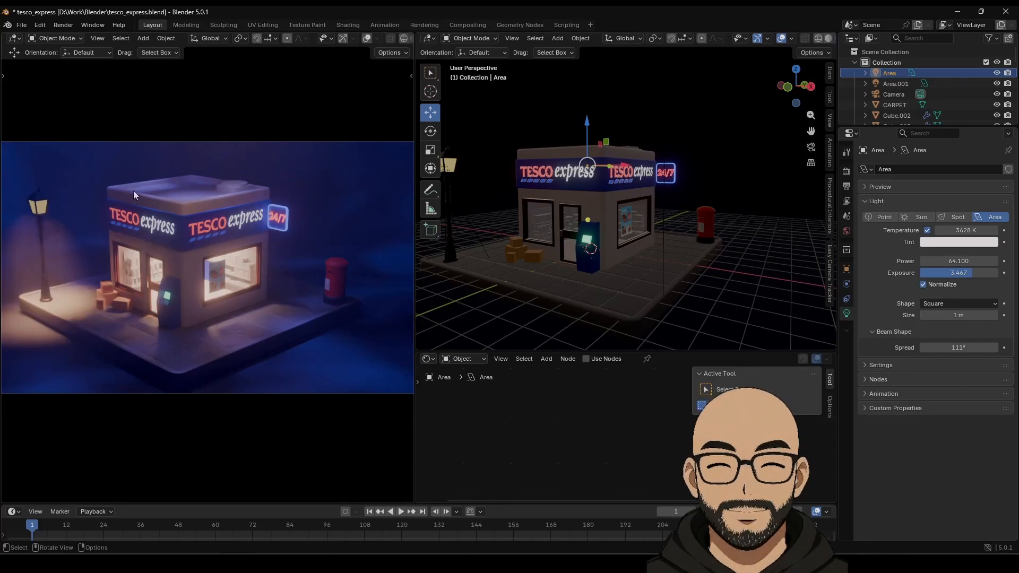
Step: Add a new material to the rooftop cylinder and darken its base colour to mid grey
{"action": "middle_click_drag", "start_coordinate": [622, 141], "coordinate": [633, 209]}
{"action": "left_click", "coordinate": [632, 209]}
{"action": "left_click", "coordinate": [932, 214]}
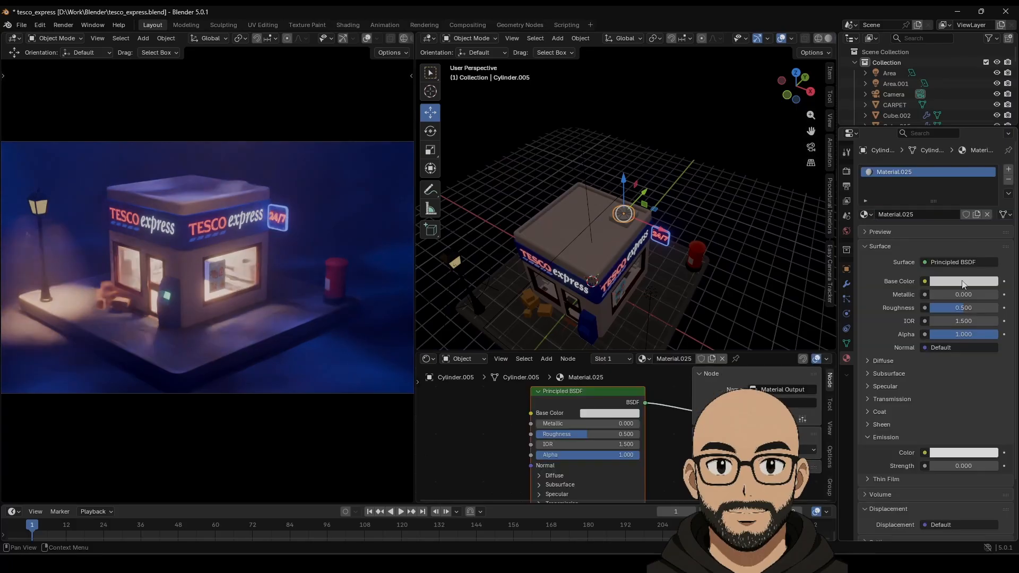
{"action": "left_click", "coordinate": [963, 281]}
{"action": "mouse_move", "coordinate": [990, 137]}
{"action": "left_mouse_down"}
{"action": "mouse_move", "coordinate": [990, 146]}
{"action": "mouse_move", "coordinate": [990, 133]}
{"action": "left_mouse_up"}
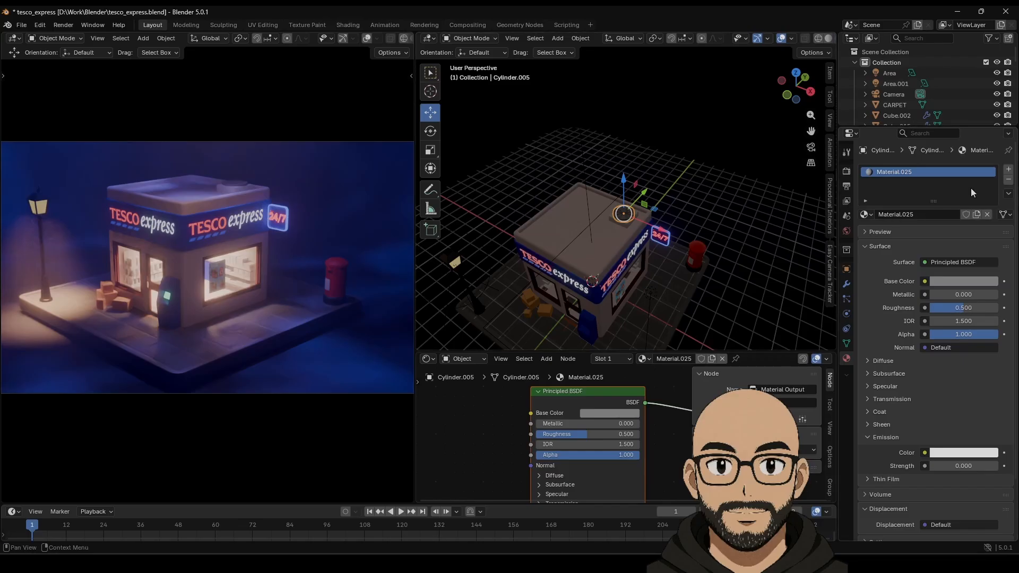
Step: Add a new material to the rooftop unit's box under the cylinder and darken its base colour to grey
{"action": "left_click", "coordinate": [625, 224]}
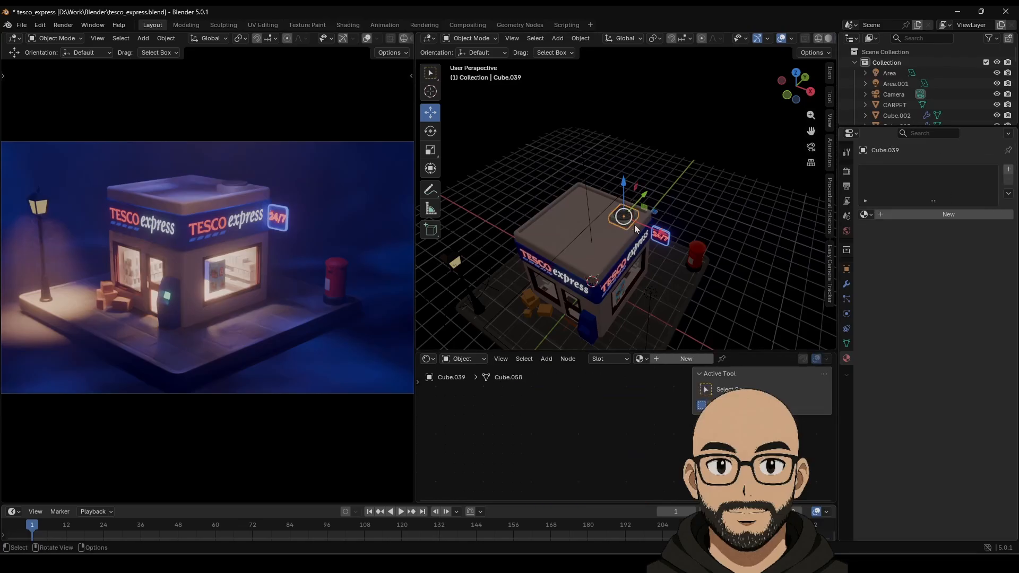
{"action": "left_click", "coordinate": [923, 215]}
{"action": "left_click", "coordinate": [964, 282]}
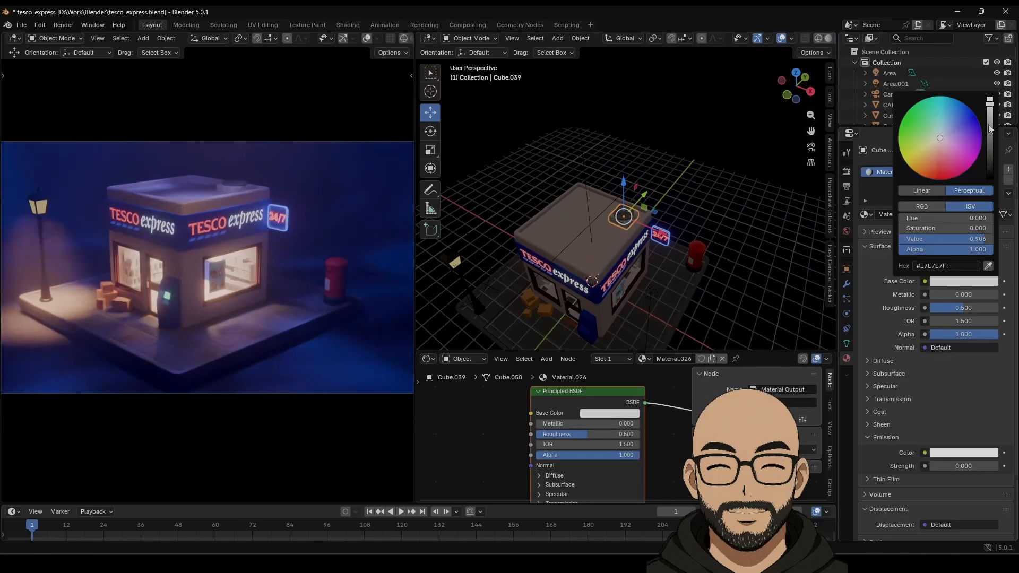
{"action": "mouse_move", "coordinate": [989, 127]}
{"action": "left_mouse_down"}
{"action": "mouse_move", "coordinate": [989, 139]}
{"action": "mouse_move", "coordinate": [989, 126]}
{"action": "left_mouse_up"}
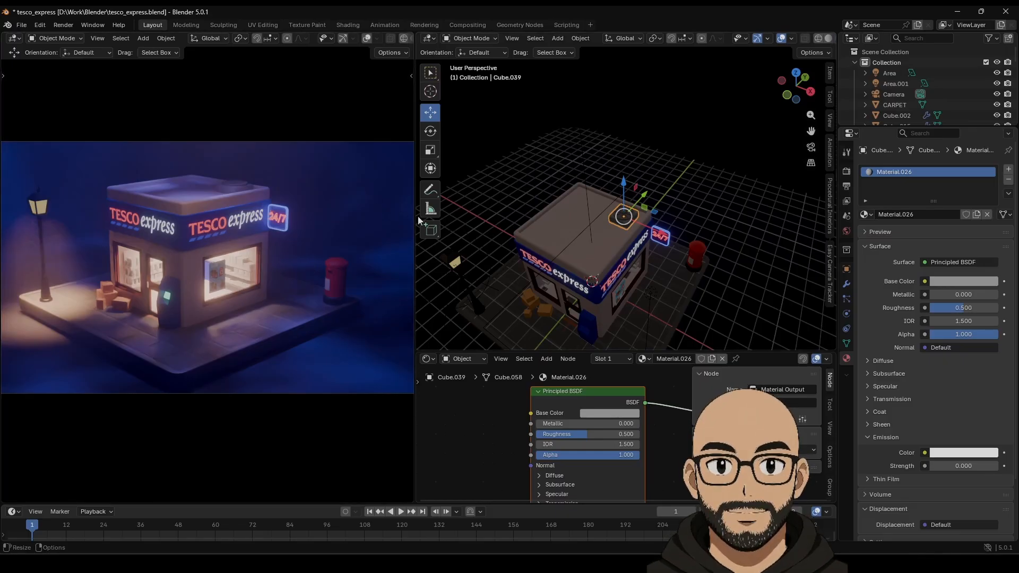
Step: Enlarge the camera view area, inspect the stocked shelves inside the shop and select the flat boxes at the end of the lower shelf
{"action": "left_click_drag", "start_coordinate": [415, 215], "coordinate": [507, 217]}
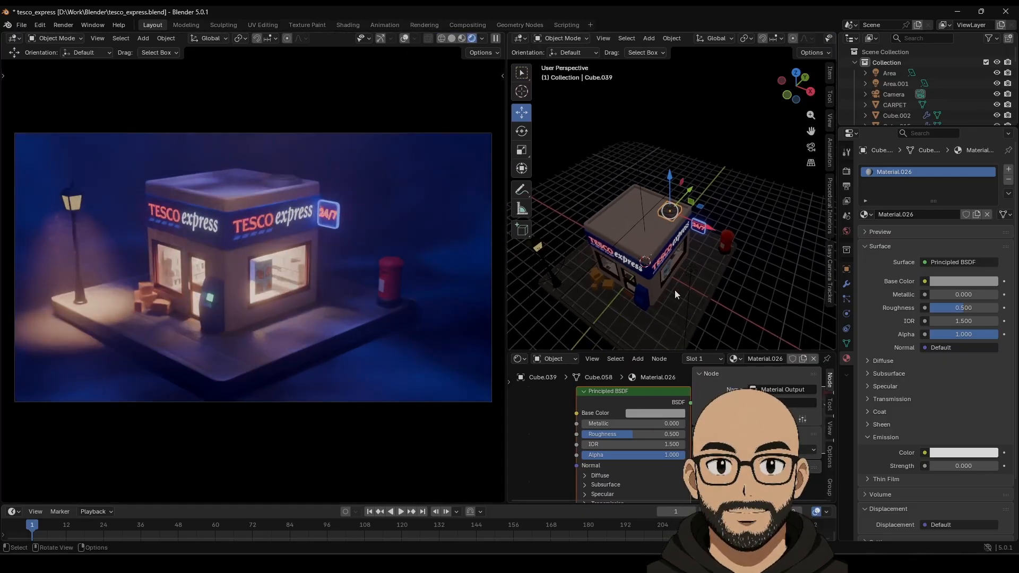
{"action": "middle_click_drag", "start_coordinate": [675, 291], "coordinate": [686, 266]}
{"action": "scroll", "coordinate": [683, 270], "scroll_direction": "up", "scroll_amount": 1}
{"action": "scroll", "coordinate": [664, 299], "scroll_direction": "up", "scroll_amount": 3}
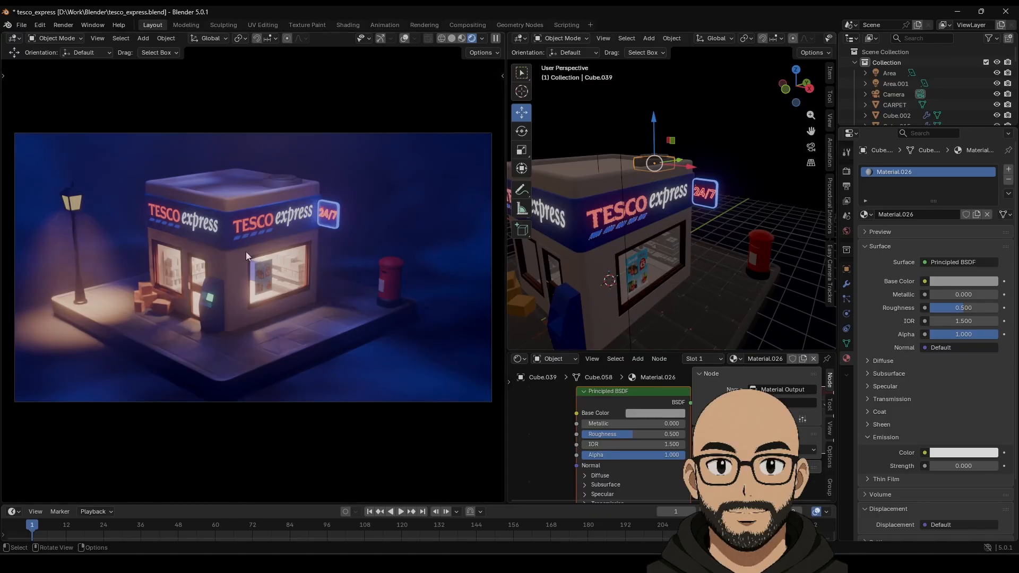
{"action": "scroll", "coordinate": [674, 275], "scroll_direction": "up", "scroll_amount": 3}
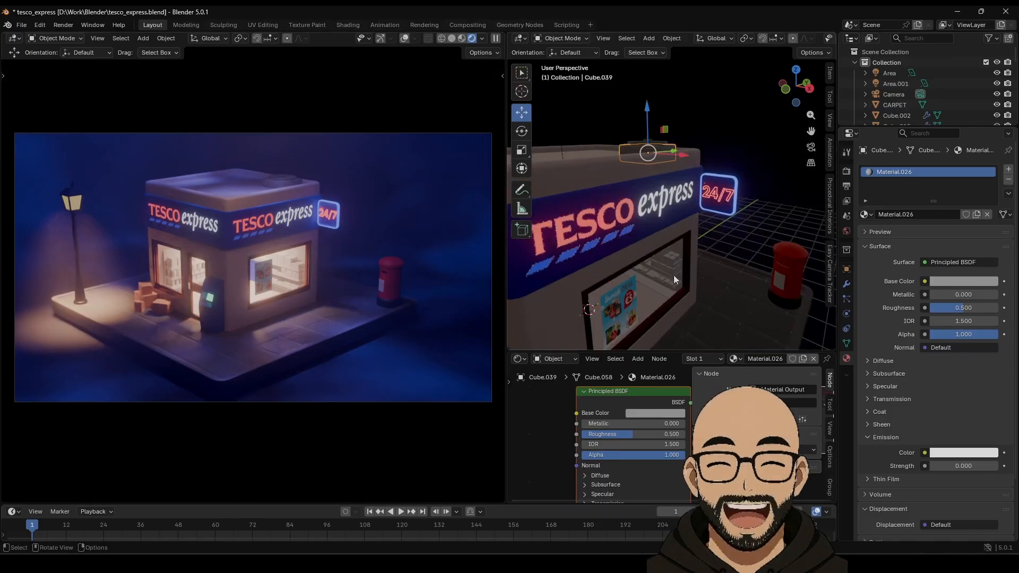
{"action": "scroll", "coordinate": [661, 282], "scroll_direction": "up", "scroll_amount": 5}
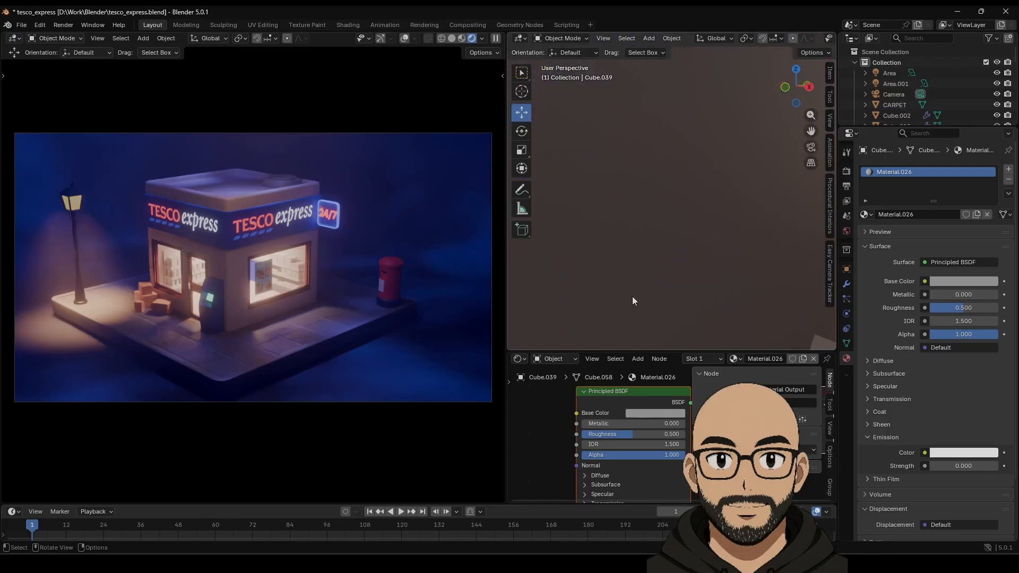
{"action": "scroll", "coordinate": [668, 302], "scroll_direction": "up", "scroll_amount": 8}
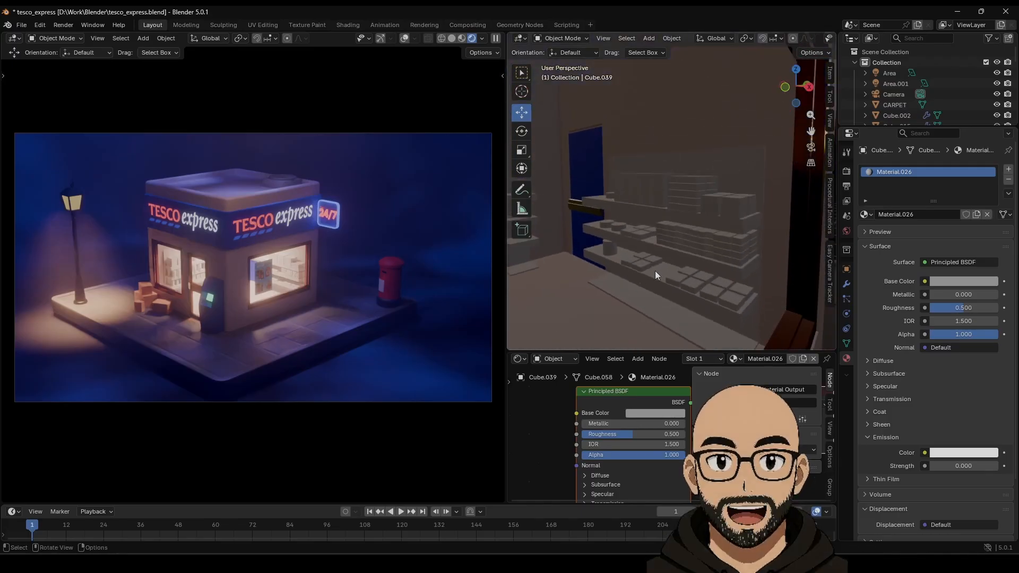
{"action": "mouse_move", "coordinate": [655, 274]}
{"action": "middle_mouse_down"}
{"action": "mouse_move", "coordinate": [722, 289]}
{"action": "mouse_move", "coordinate": [622, 256]}
{"action": "mouse_move", "coordinate": [651, 267]}
{"action": "mouse_move", "coordinate": [639, 276]}
{"action": "middle_mouse_up"}
{"action": "left_click", "coordinate": [759, 309]}
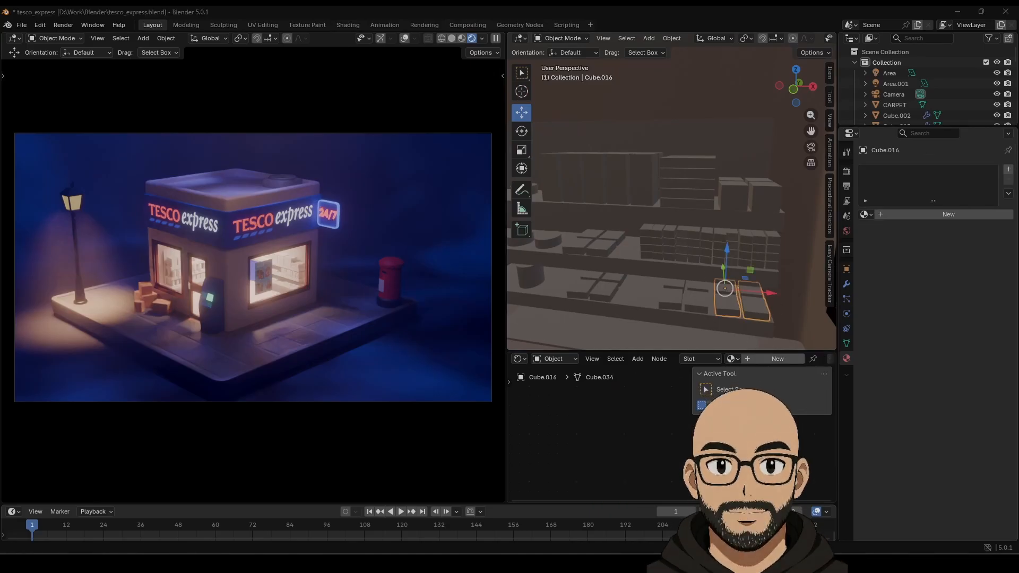
Step: Switch to the browser, read the volumetric cube fog instructions on density, anisotropy and noise texture, and close the browser window
{"action": "left_click_drag", "start_coordinate": [1018, 223], "coordinate": [561, 72]}
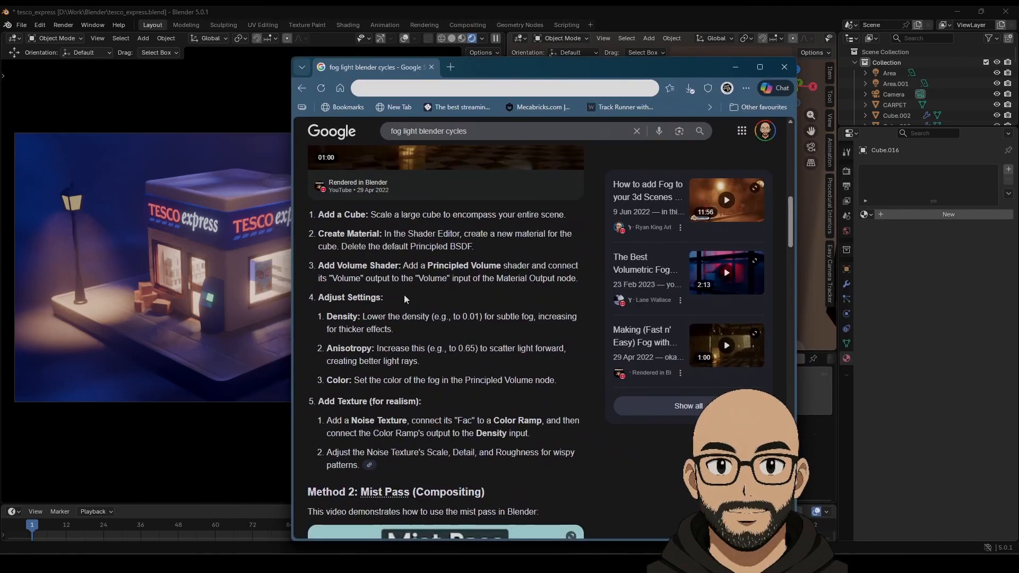
{"action": "scroll", "coordinate": [433, 356], "scroll_direction": "up", "scroll_amount": 2}
{"action": "scroll", "coordinate": [433, 356], "scroll_direction": "up", "scroll_amount": 10}
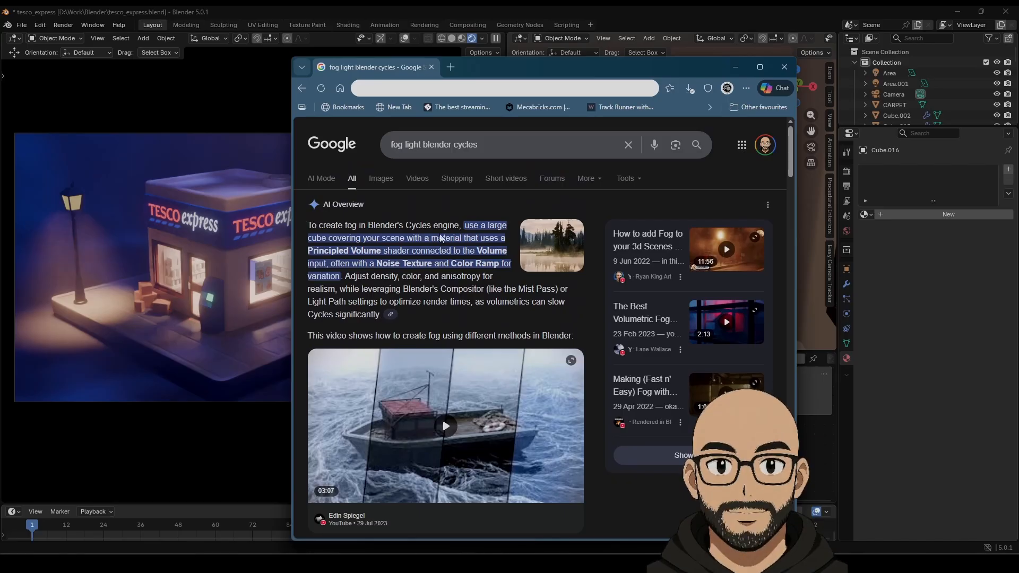
{"action": "scroll", "coordinate": [455, 358], "scroll_direction": "down", "scroll_amount": 5}
{"action": "scroll", "coordinate": [455, 358], "scroll_direction": "down", "scroll_amount": 7}
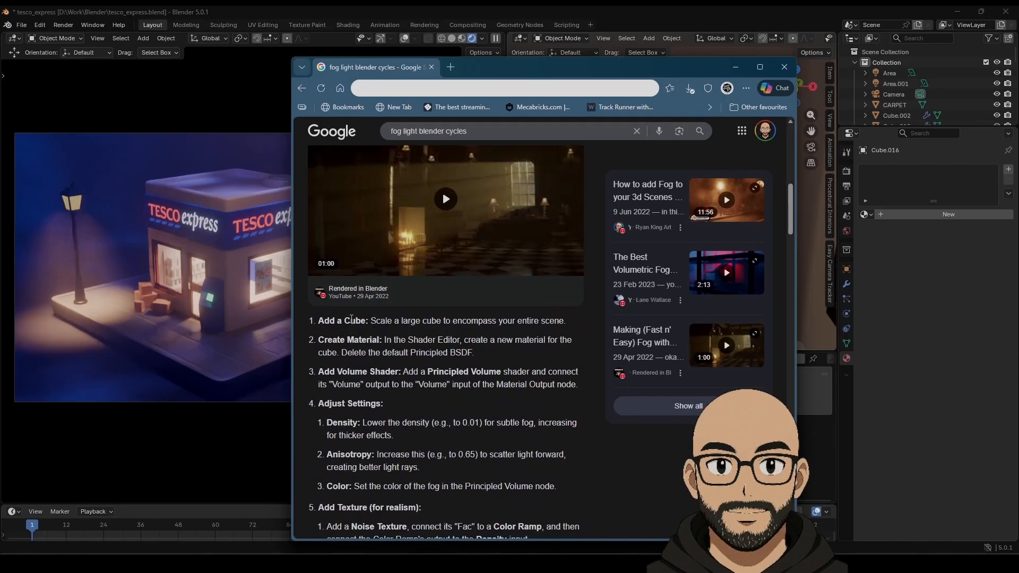
{"action": "scroll", "coordinate": [468, 350], "scroll_direction": "up", "scroll_amount": 1}
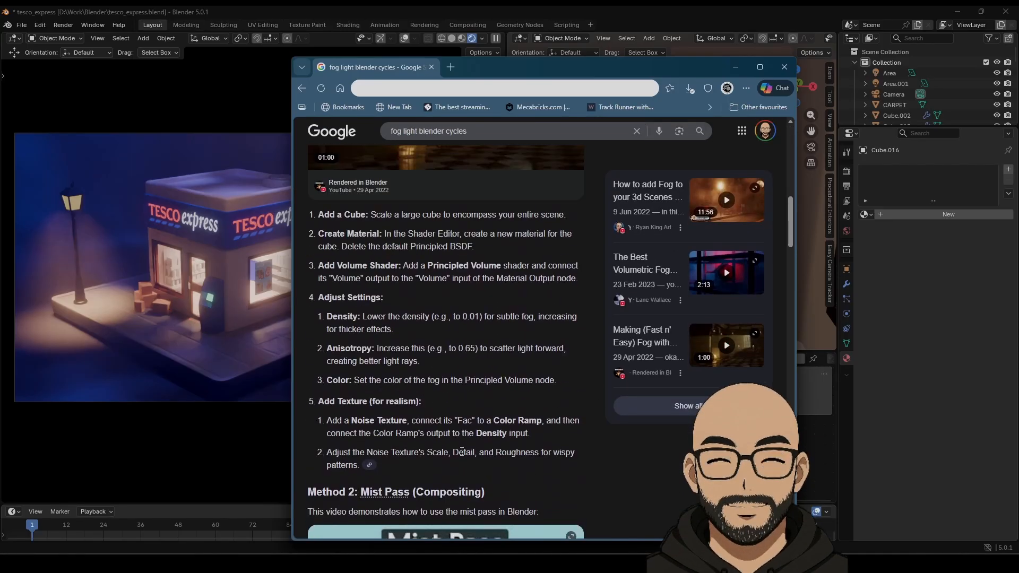
{"action": "scroll", "coordinate": [480, 384], "scroll_direction": "down", "scroll_amount": 2}
{"action": "scroll", "coordinate": [509, 404], "scroll_direction": "down", "scroll_amount": 2}
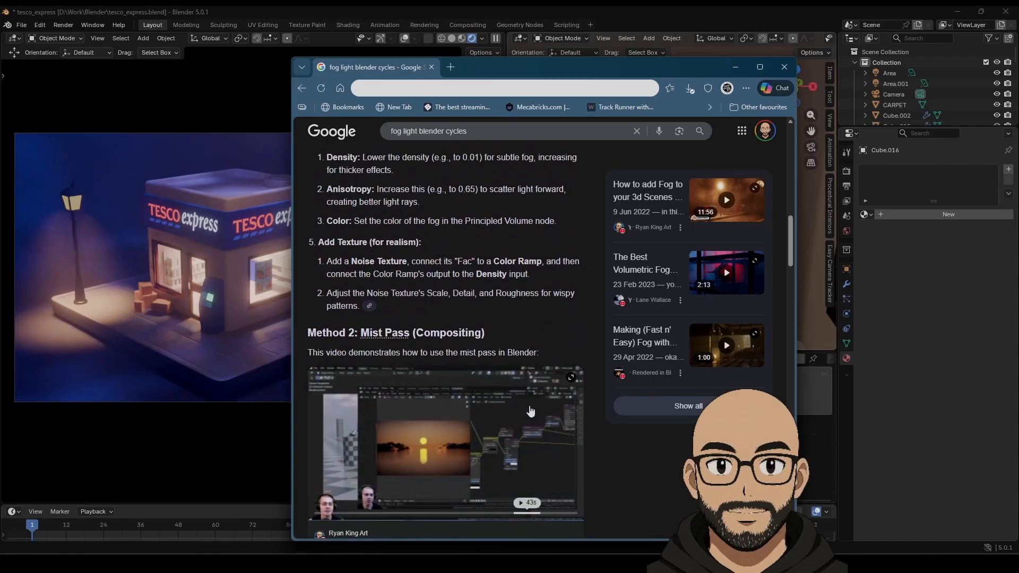
{"action": "scroll", "coordinate": [520, 403], "scroll_direction": "up", "scroll_amount": 3}
{"action": "scroll", "coordinate": [414, 378], "scroll_direction": "up", "scroll_amount": 1}
{"action": "scroll", "coordinate": [531, 380], "scroll_direction": "down", "scroll_amount": 2}
{"action": "scroll", "coordinate": [530, 403], "scroll_direction": "down", "scroll_amount": 2}
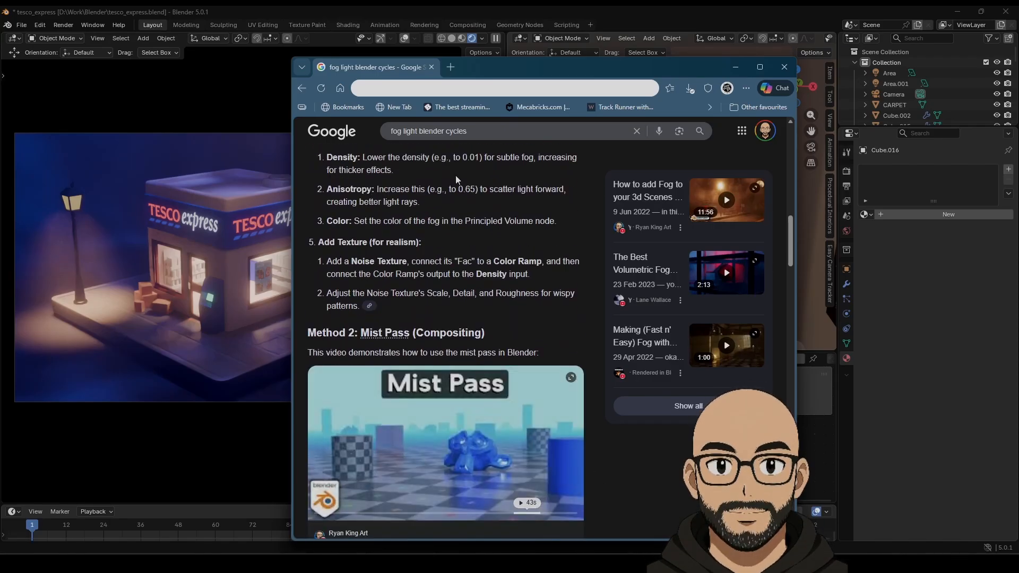
{"action": "scroll", "coordinate": [506, 327], "scroll_direction": "up", "scroll_amount": 2}
{"action": "scroll", "coordinate": [506, 327], "scroll_direction": "down", "scroll_amount": 1}
{"action": "scroll", "coordinate": [506, 326], "scroll_direction": "up", "scroll_amount": 6}
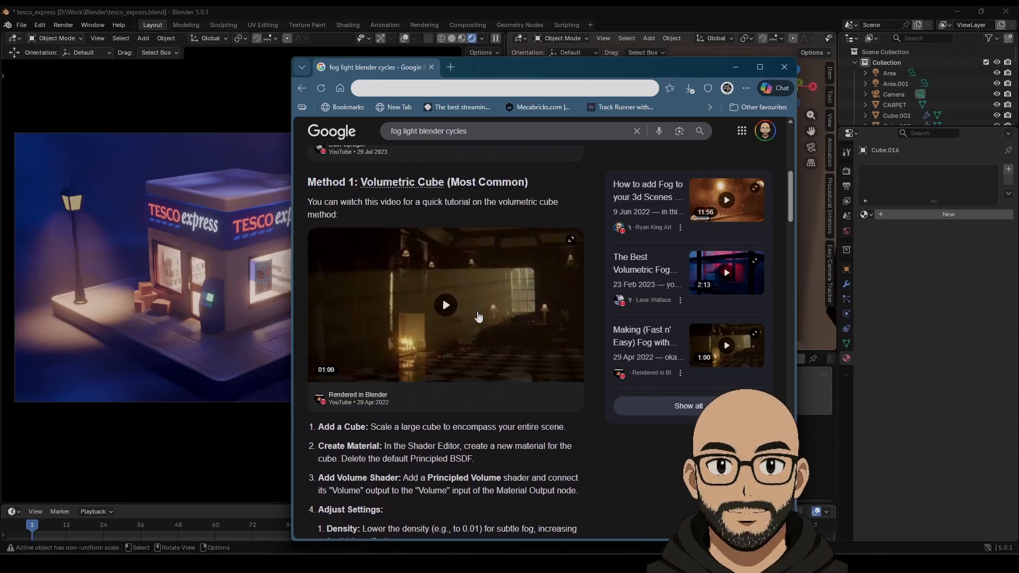
{"action": "scroll", "coordinate": [478, 317], "scroll_direction": "down", "scroll_amount": 3}
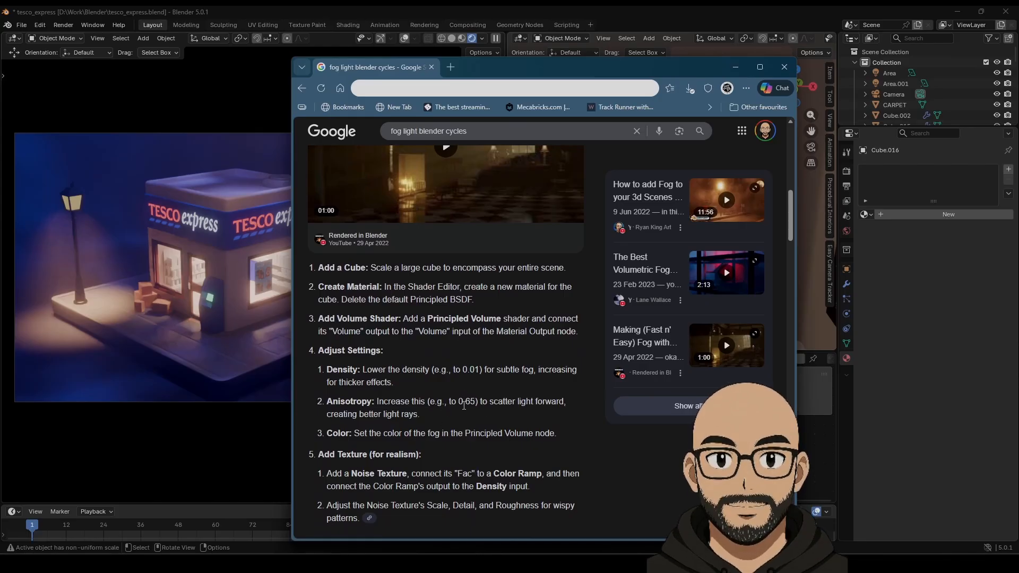
{"action": "left_click", "coordinate": [784, 67]}
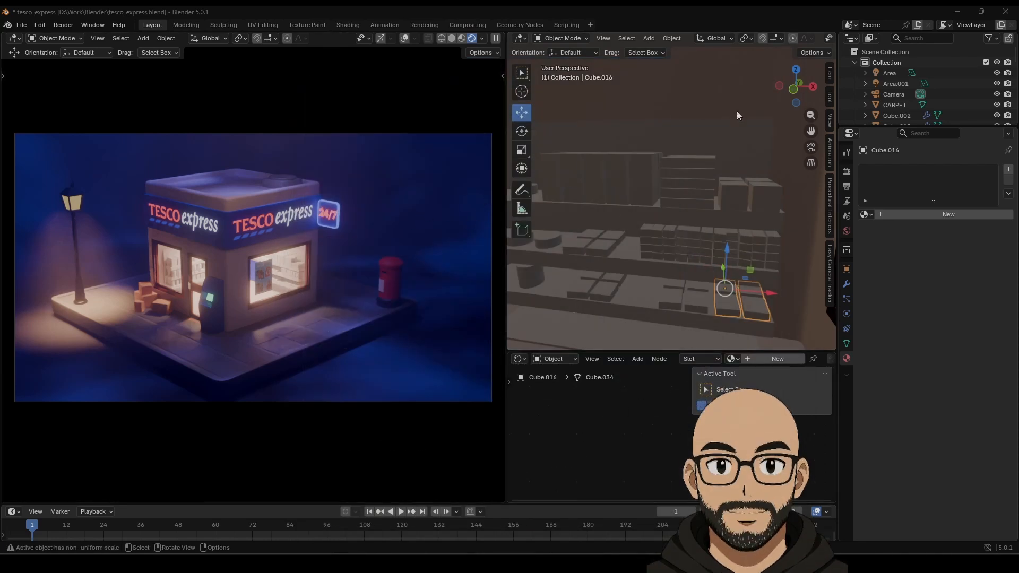
Step: Select the large fog cube around the scene and set its volume shader's Anisotropy to 0.065
{"action": "scroll", "coordinate": [736, 262], "scroll_direction": "down", "scroll_amount": 10}
{"action": "left_click", "coordinate": [768, 177]}
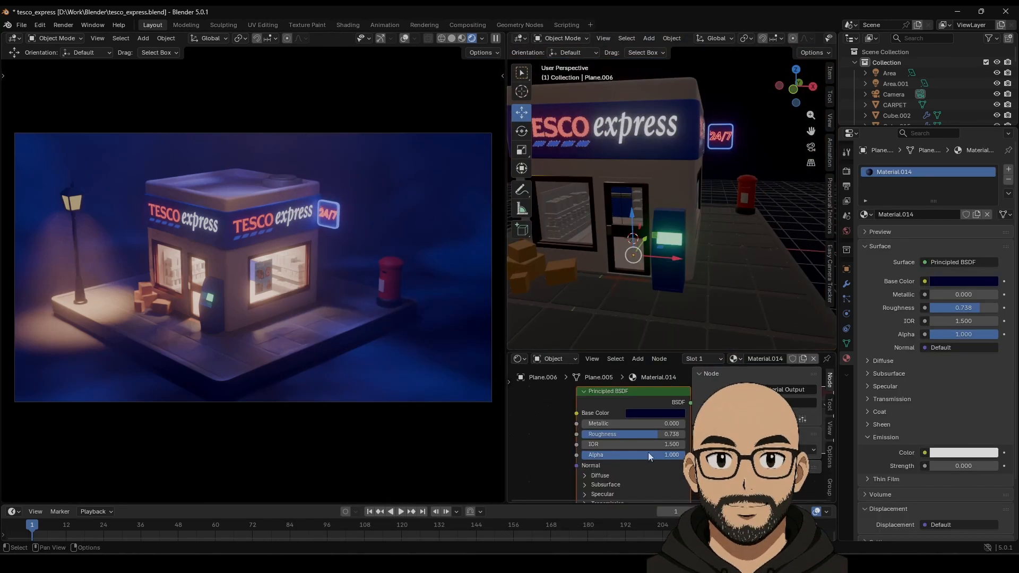
{"action": "scroll", "coordinate": [753, 292], "scroll_direction": "down", "scroll_amount": 6}
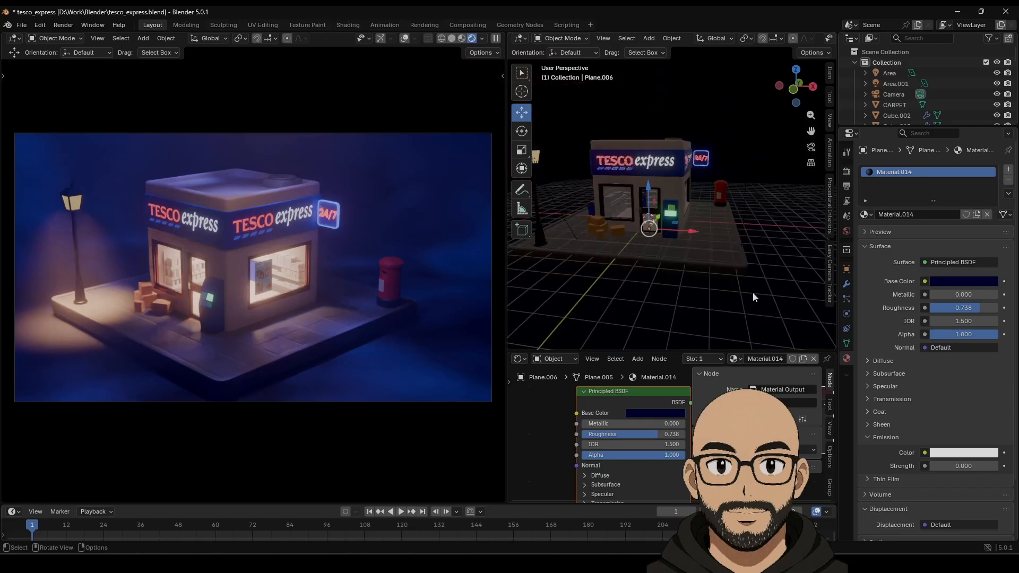
{"action": "left_click", "coordinate": [793, 182]}
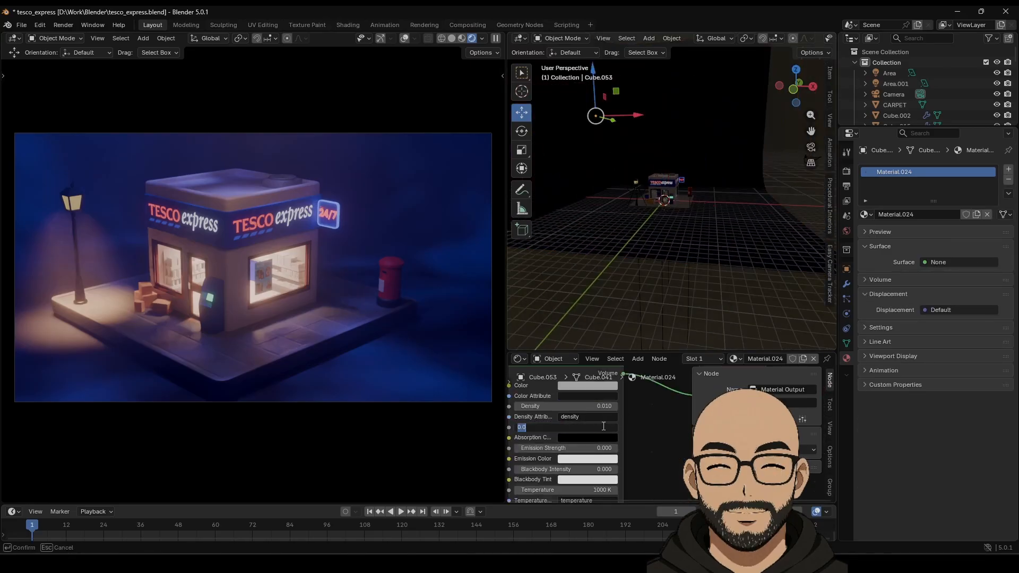
{"action": "type", "text": "0.065"}
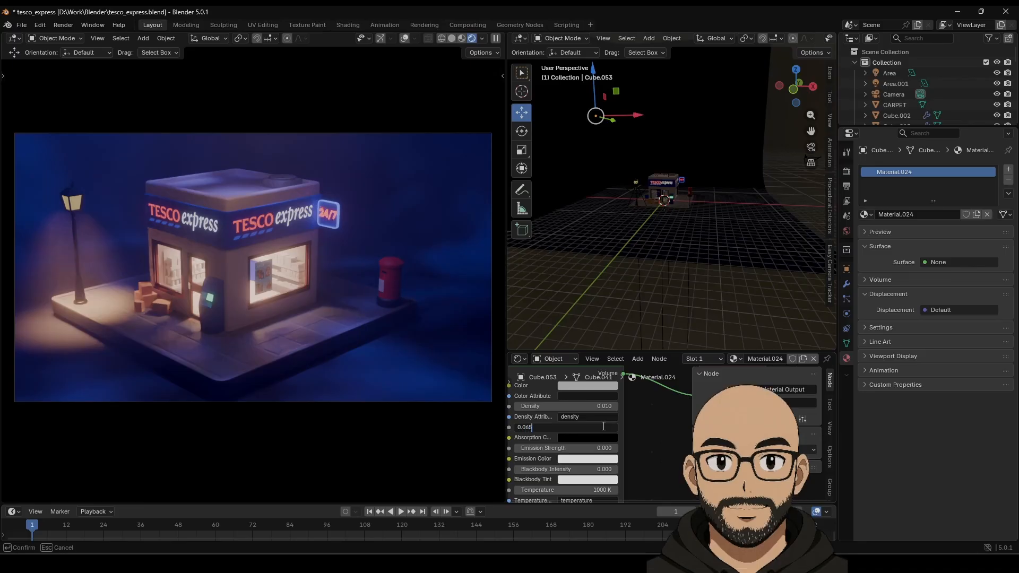
{"action": "key", "text": "Return"}
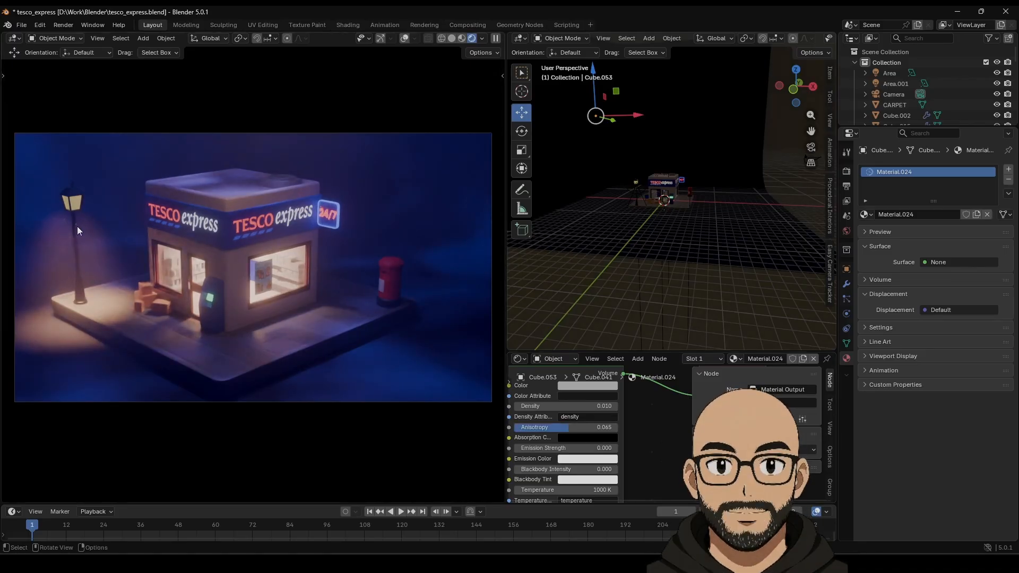
Step: Try strongly negative Anisotropy values for the fog and settle on -0.535
{"action": "left_click_drag", "start_coordinate": [587, 427], "coordinate": [533, 431]}
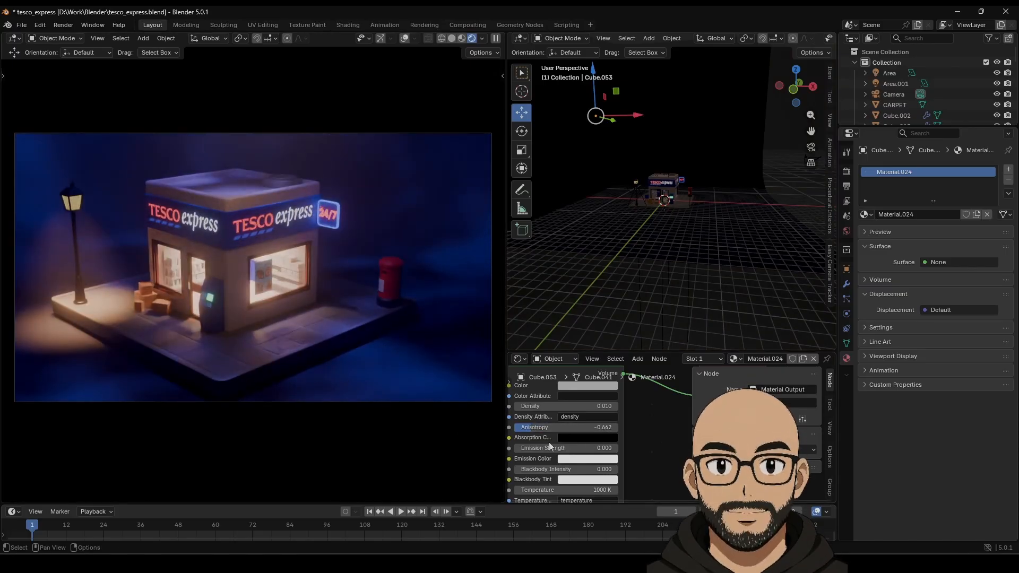
{"action": "mouse_move", "coordinate": [549, 427]}
{"action": "left_mouse_down"}
{"action": "mouse_move", "coordinate": [583, 427]}
{"action": "mouse_move", "coordinate": [530, 432]}
{"action": "left_mouse_up"}
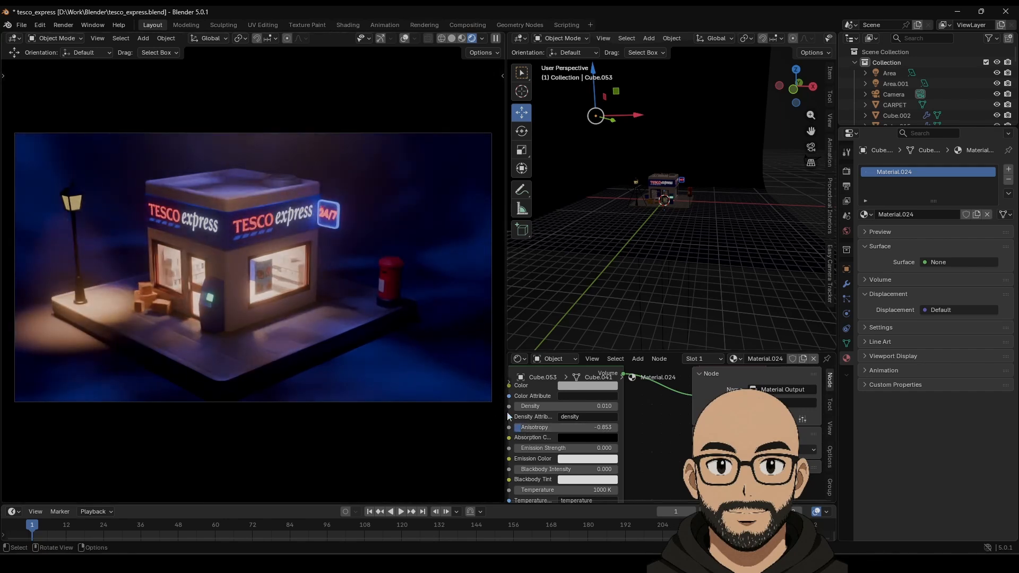
{"action": "left_click_drag", "start_coordinate": [522, 428], "coordinate": [524, 428]}
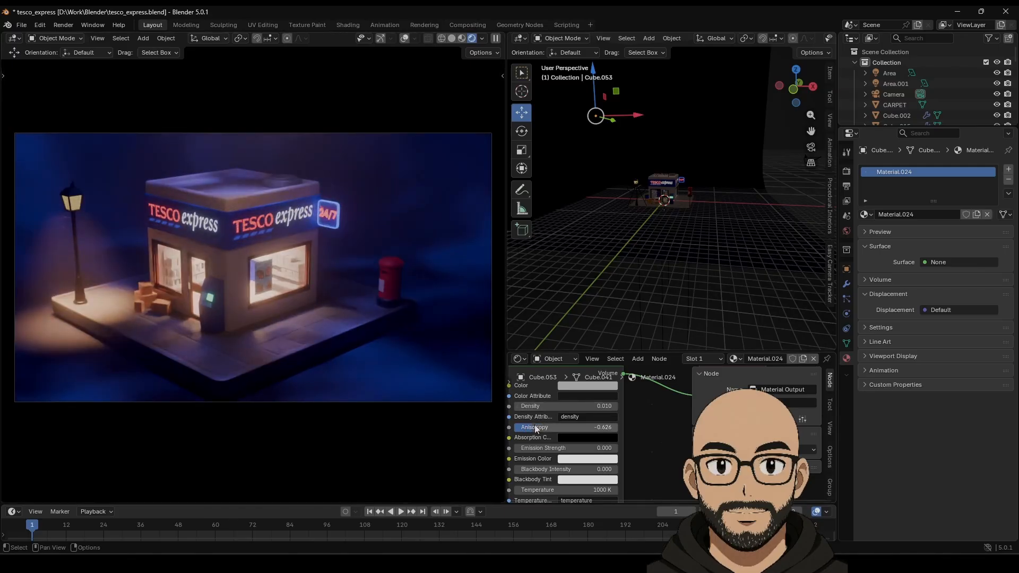
{"action": "left_click_drag", "start_coordinate": [527, 428], "coordinate": [529, 427]}
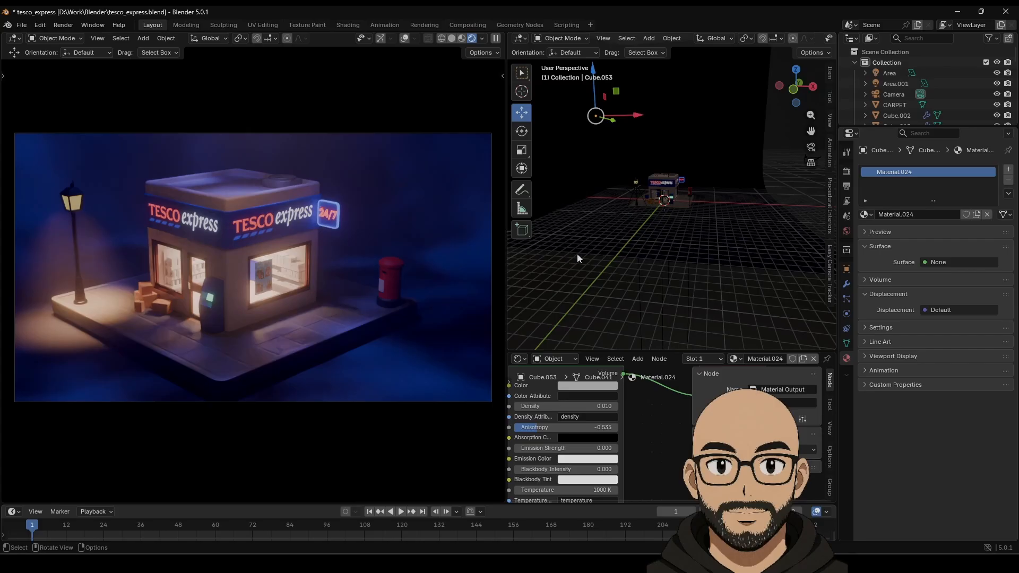
Step: Try a bright blue base colour, #0400FF, on the curved backdrop's material and darken it to a near-black navy
{"action": "left_click", "coordinate": [748, 180]}
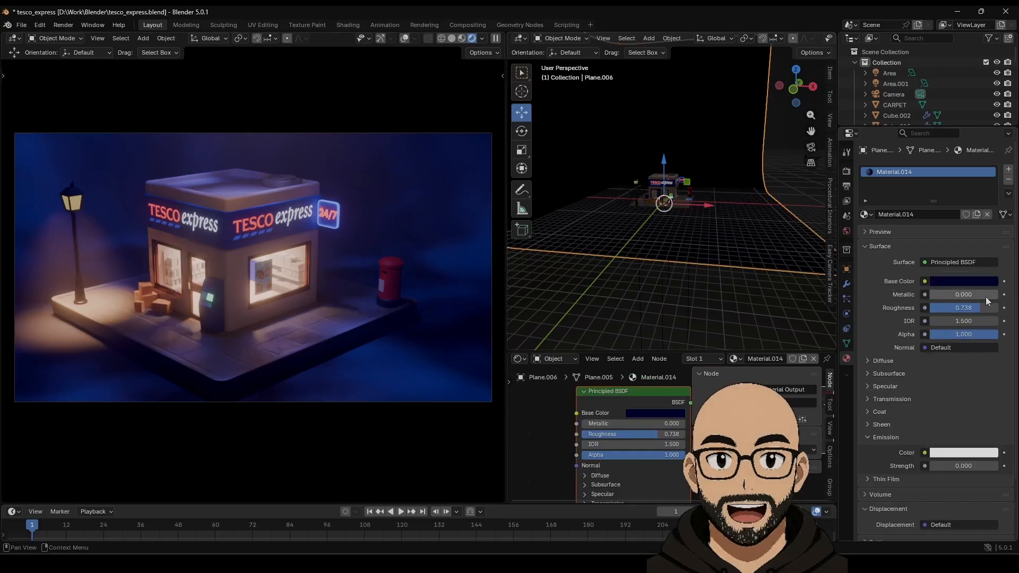
{"action": "left_click", "coordinate": [964, 281]}
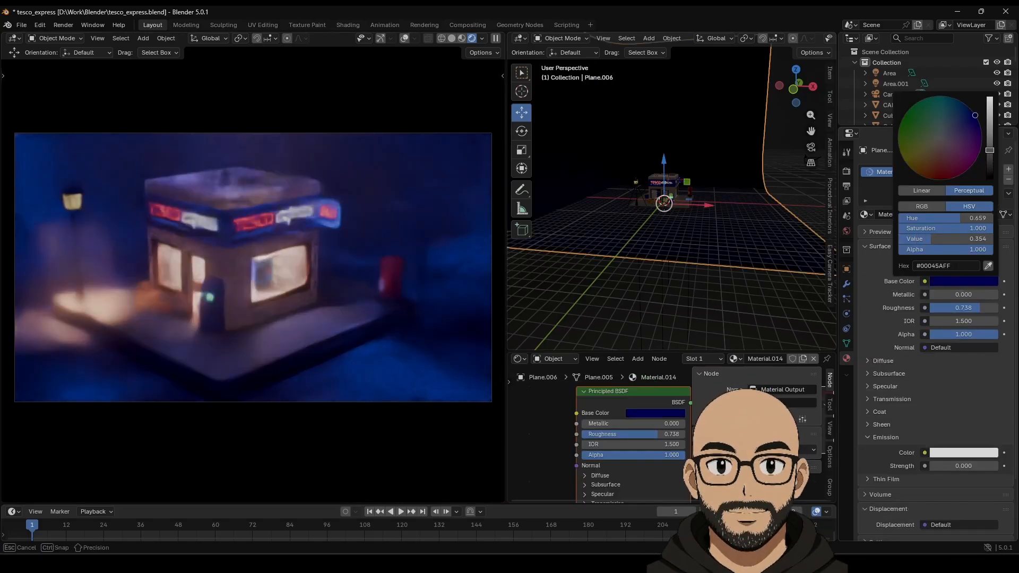
{"action": "mouse_move", "coordinate": [990, 150]}
{"action": "left_mouse_down"}
{"action": "mouse_move", "coordinate": [990, 115]}
{"action": "mouse_move", "coordinate": [990, 135]}
{"action": "mouse_move", "coordinate": [938, 175]}
{"action": "mouse_move", "coordinate": [933, 145]}
{"action": "mouse_move", "coordinate": [989, 97]}
{"action": "left_mouse_up"}
{"action": "mouse_move", "coordinate": [936, 176]}
{"action": "left_mouse_down"}
{"action": "mouse_move", "coordinate": [908, 112]}
{"action": "mouse_move", "coordinate": [901, 151]}
{"action": "mouse_move", "coordinate": [929, 178]}
{"action": "mouse_move", "coordinate": [959, 122]}
{"action": "mouse_move", "coordinate": [972, 111]}
{"action": "mouse_move", "coordinate": [977, 120]}
{"action": "left_mouse_up"}
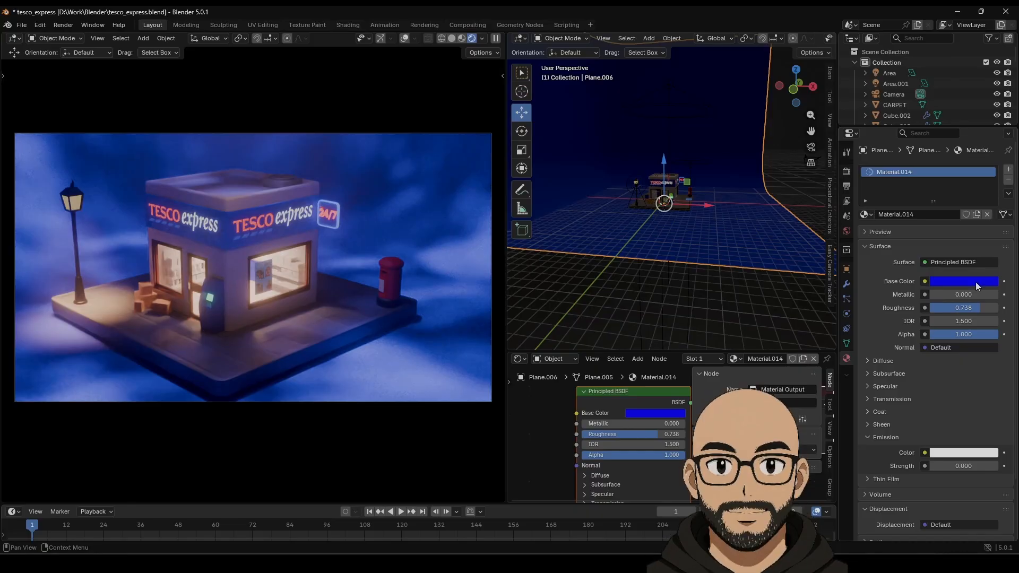
{"action": "left_click", "coordinate": [982, 281]}
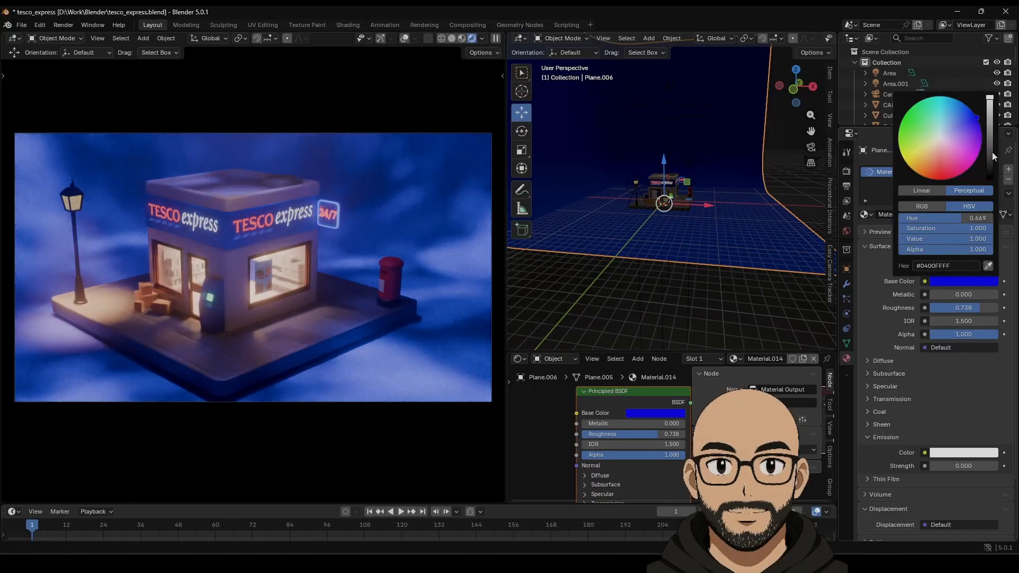
{"action": "mouse_move", "coordinate": [994, 156]}
{"action": "left_mouse_down"}
{"action": "mouse_move", "coordinate": [990, 178]}
{"action": "mouse_move", "coordinate": [991, 148]}
{"action": "mouse_move", "coordinate": [990, 171]}
{"action": "left_mouse_up"}
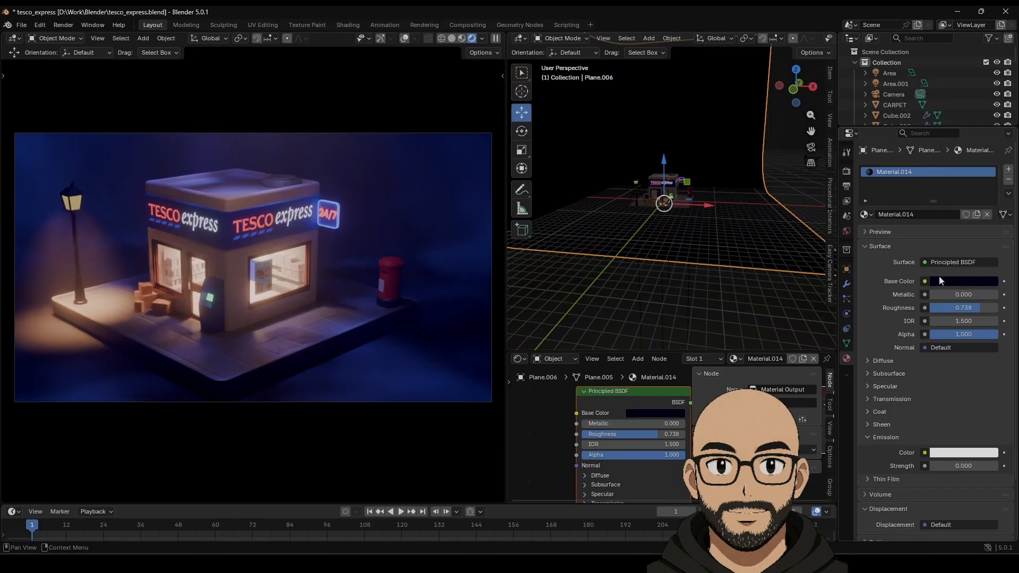
Step: Try a Roughness of 0 on the backdrop material and settle on 0.362
{"action": "left_click_drag", "start_coordinate": [952, 309], "coordinate": [901, 309]}
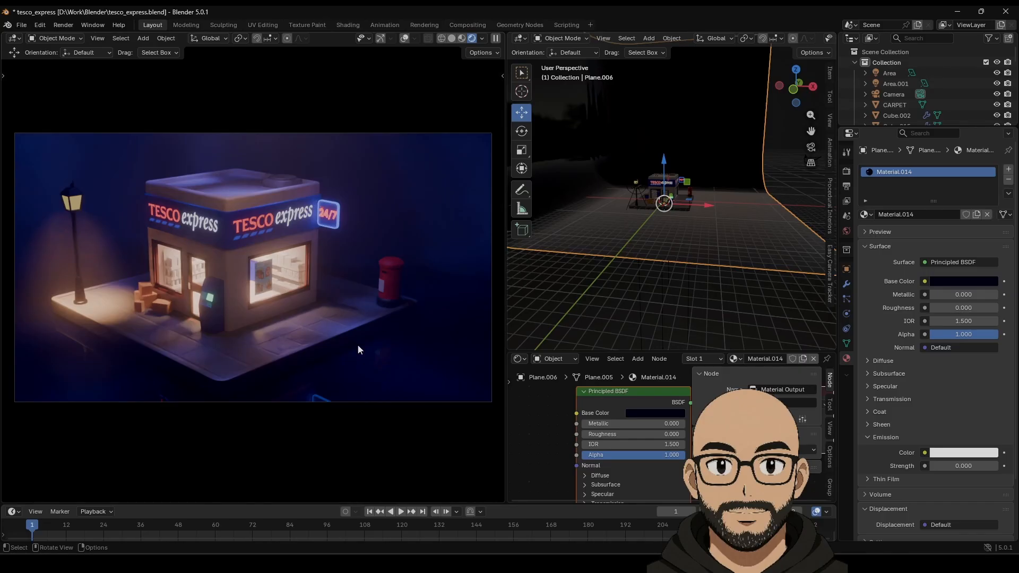
{"action": "left_click_drag", "start_coordinate": [949, 295], "coordinate": [966, 308]}
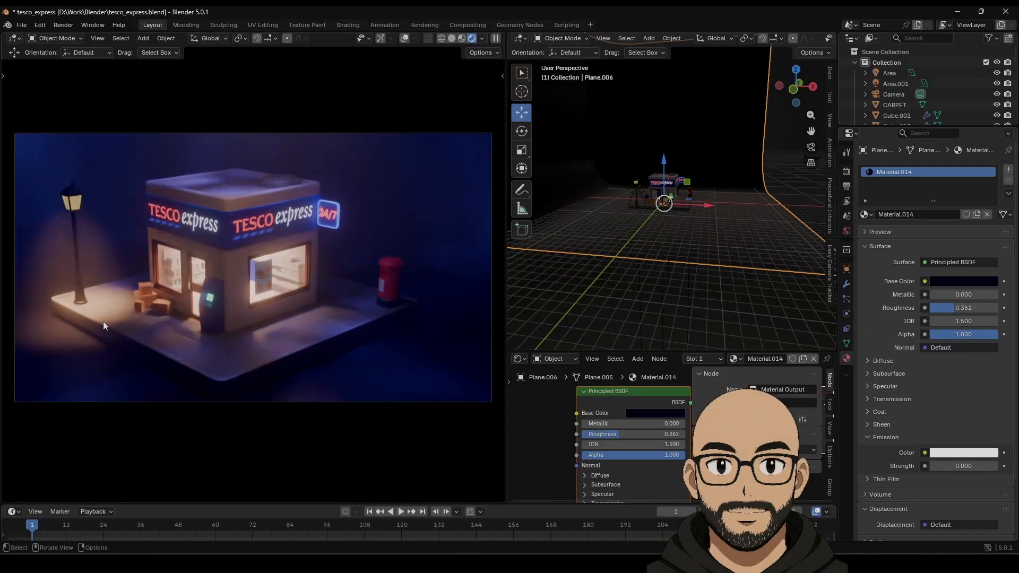
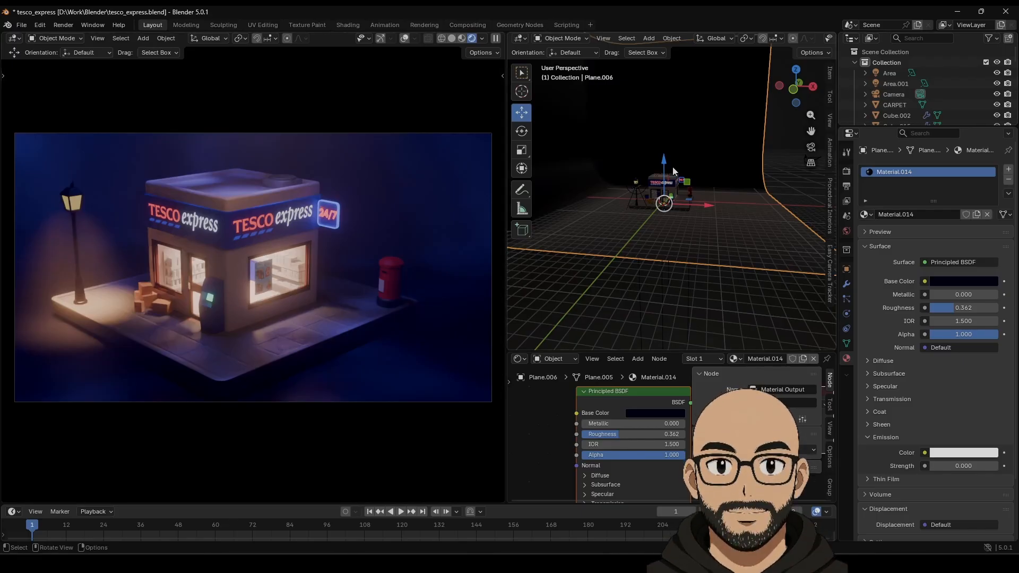
Step: Bring the shop's interior shelves into view, switch the camera view to wireframe shading and save the tesco_express.blend file
{"action": "scroll", "coordinate": [682, 223], "scroll_direction": "up", "scroll_amount": 8}
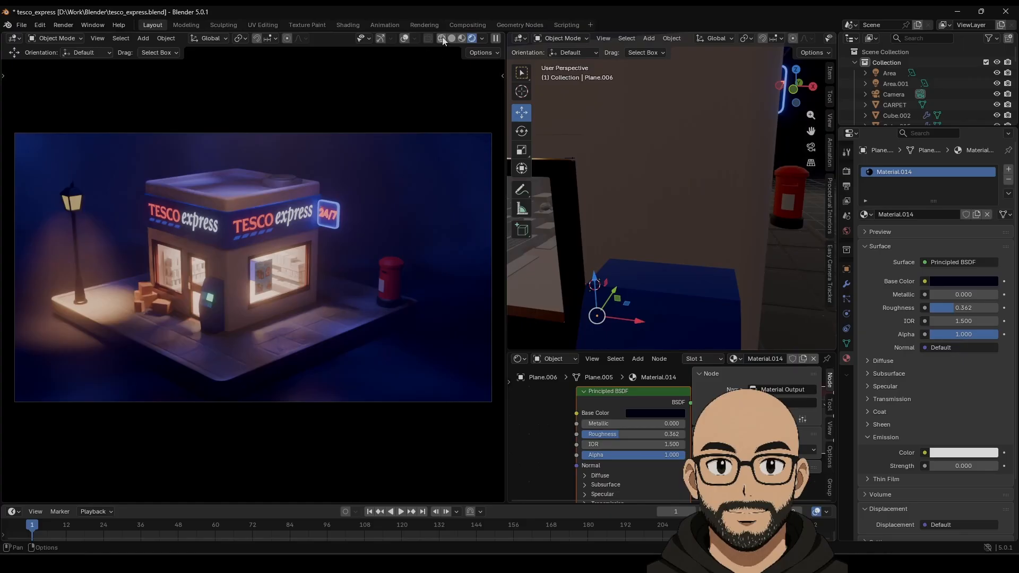
{"action": "left_click", "coordinate": [442, 39]}
{"action": "scroll", "coordinate": [734, 291], "scroll_direction": "up", "scroll_amount": 5}
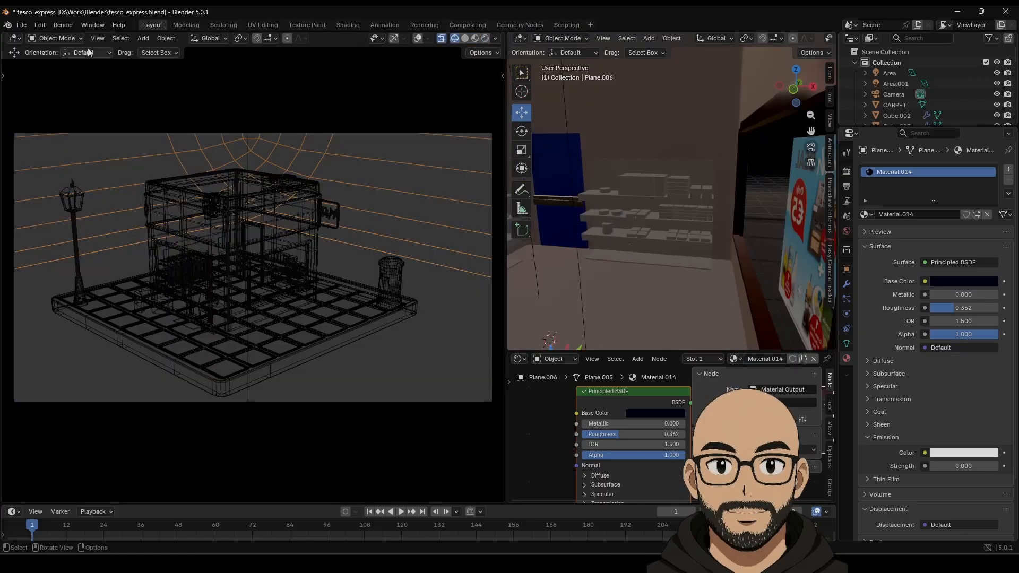
{"action": "left_click", "coordinate": [19, 26]}
{"action": "left_click", "coordinate": [40, 97]}
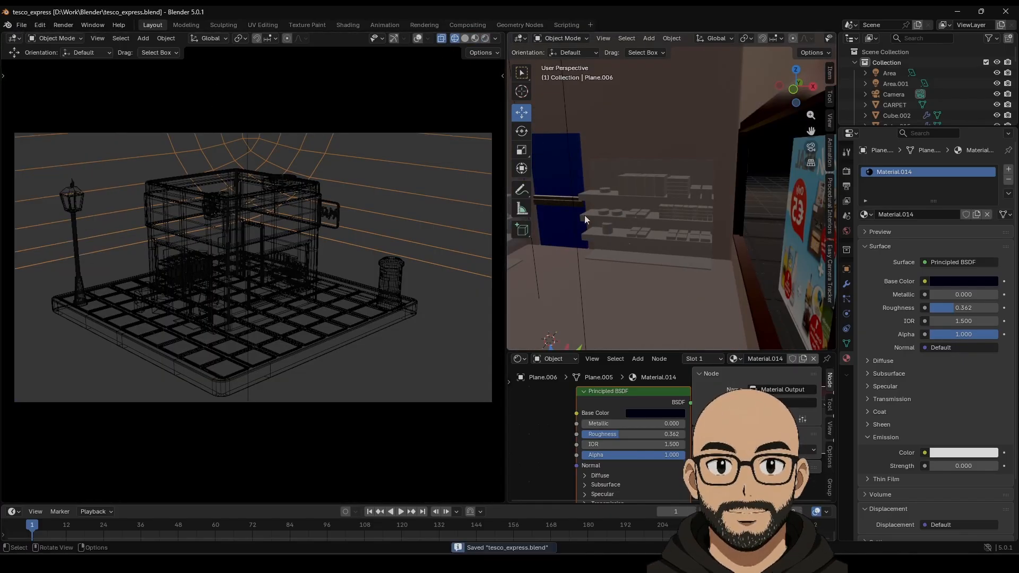
Step: Close the Shader Editor by merging its area into the interior viewport above, and widen that viewport to about twice the camera view's width
{"action": "right_click", "coordinate": [551, 350]}
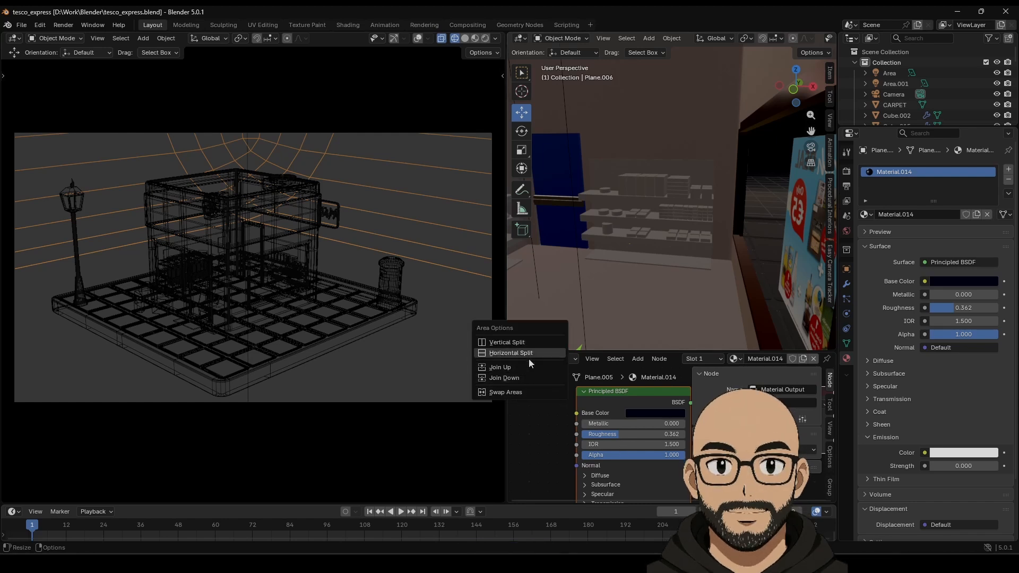
{"action": "left_click", "coordinate": [523, 377]}
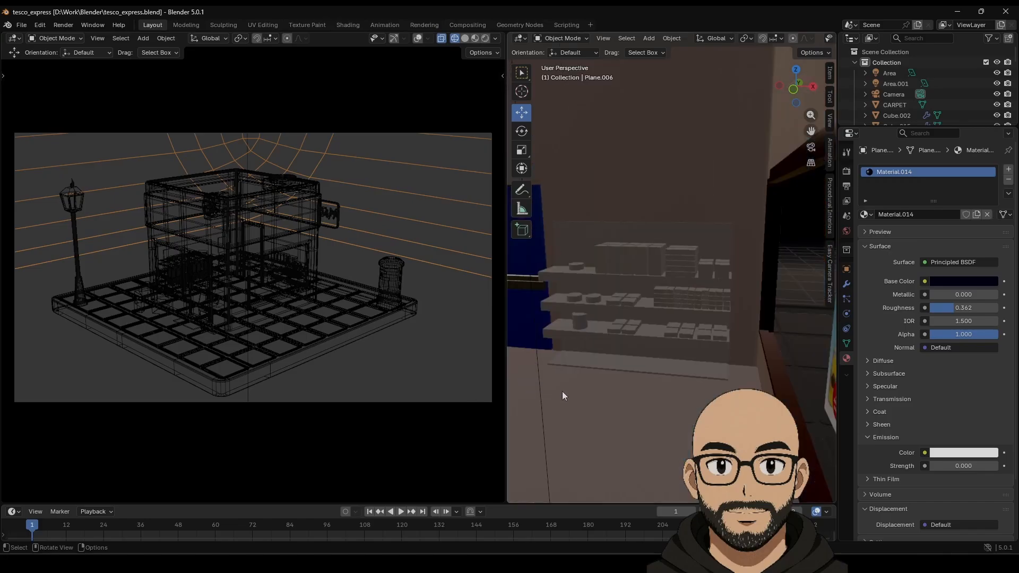
{"action": "left_click_drag", "start_coordinate": [504, 309], "coordinate": [296, 311]}
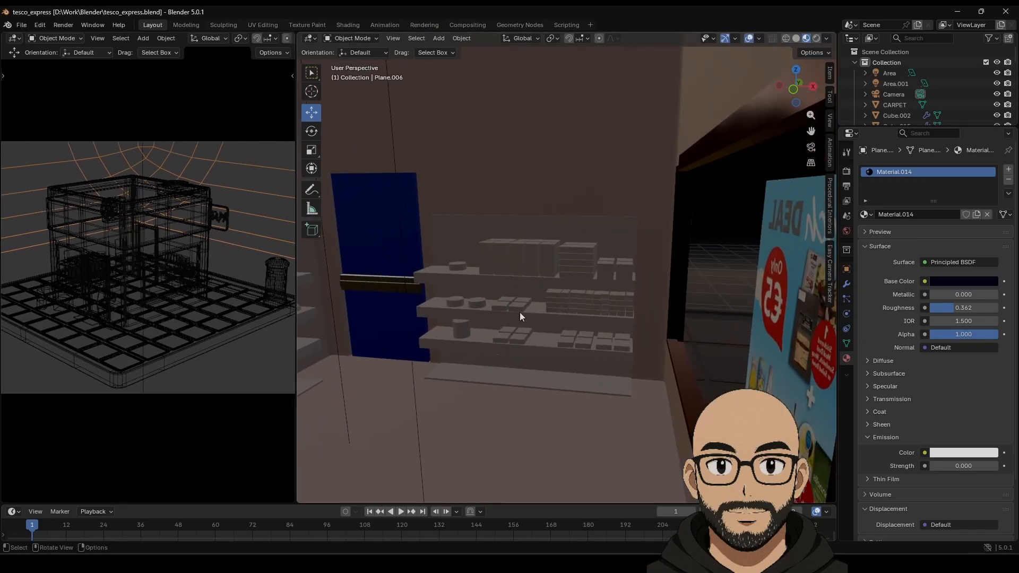
Step: Add a new material with an orange base colour to the small boxes at the right end of the top shelf
{"action": "scroll", "coordinate": [557, 320], "scroll_direction": "up", "scroll_amount": 5}
{"action": "scroll", "coordinate": [565, 323], "scroll_direction": "down", "scroll_amount": 4}
{"action": "middle_click_drag", "start_coordinate": [569, 327], "coordinate": [684, 329]}
{"action": "scroll", "coordinate": [680, 332], "scroll_direction": "up", "scroll_amount": 2}
{"action": "left_click", "coordinate": [734, 283]}
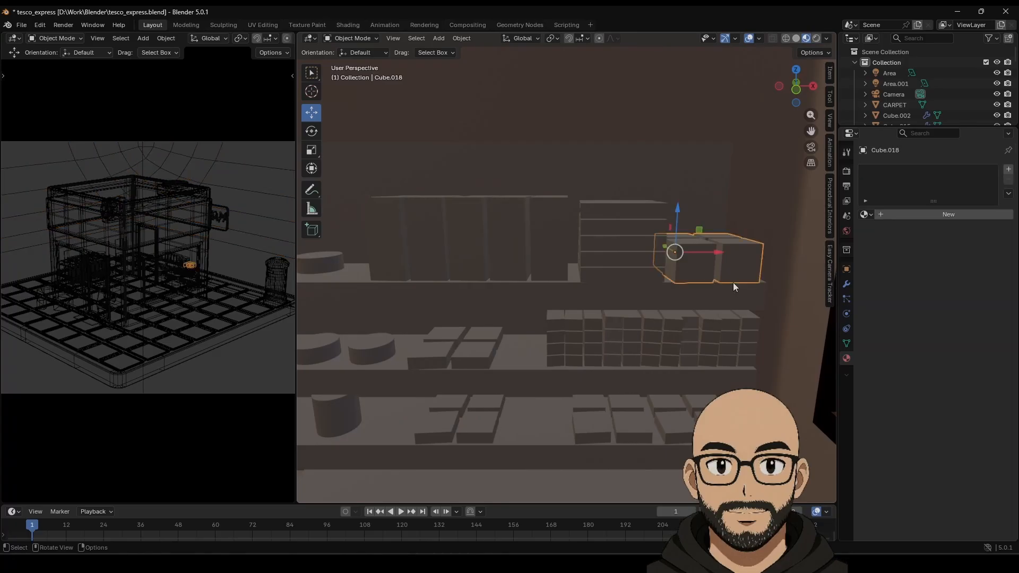
{"action": "left_click", "coordinate": [944, 215]}
{"action": "left_click", "coordinate": [971, 282]}
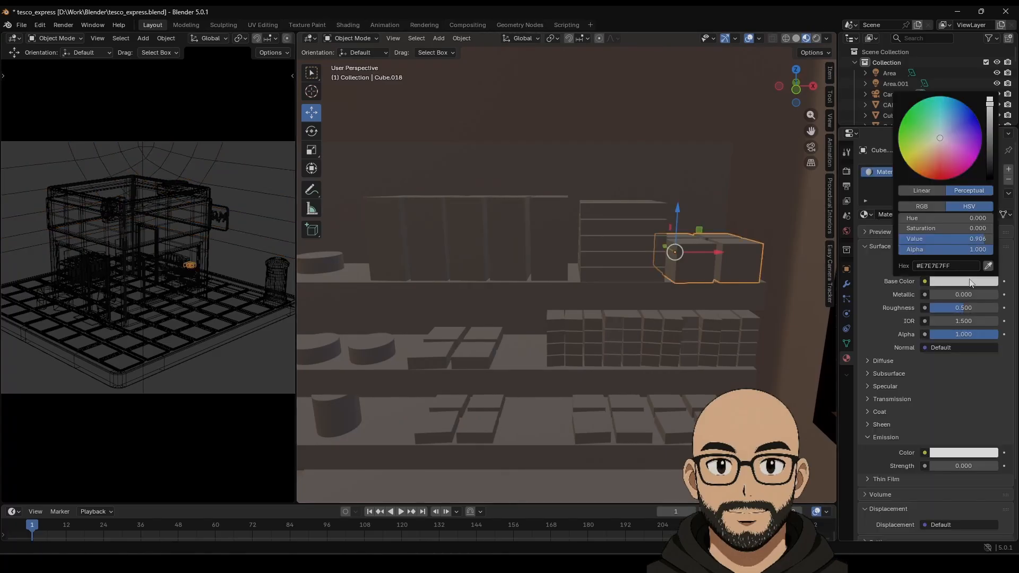
{"action": "left_click_drag", "start_coordinate": [956, 156], "coordinate": [923, 176]}
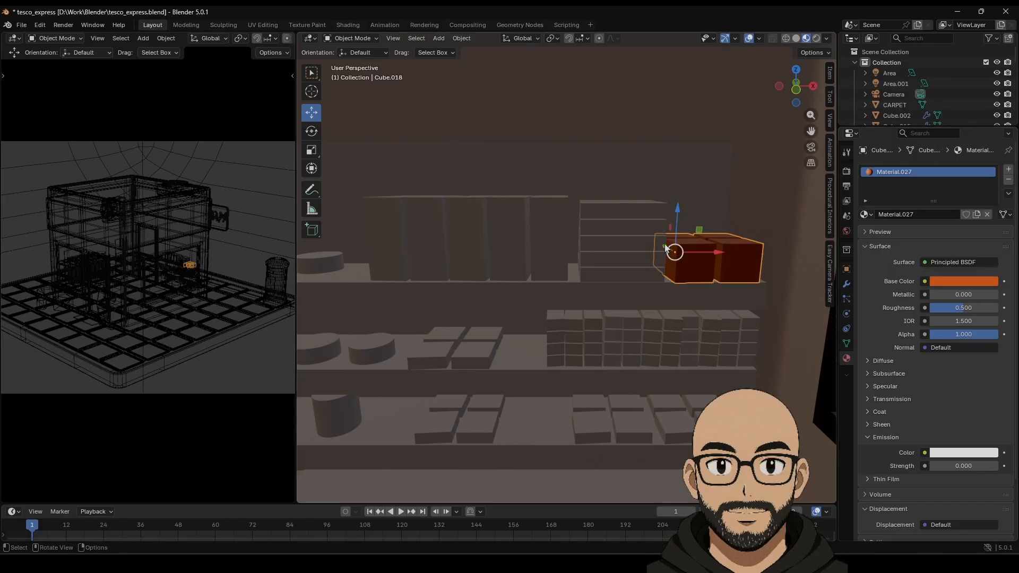
Step: Add a new material with purple base colour #9100E7 to the stacked boxes beside the orange ones on the top shelf
{"action": "left_click", "coordinate": [651, 264]}
{"action": "left_click", "coordinate": [906, 214]}
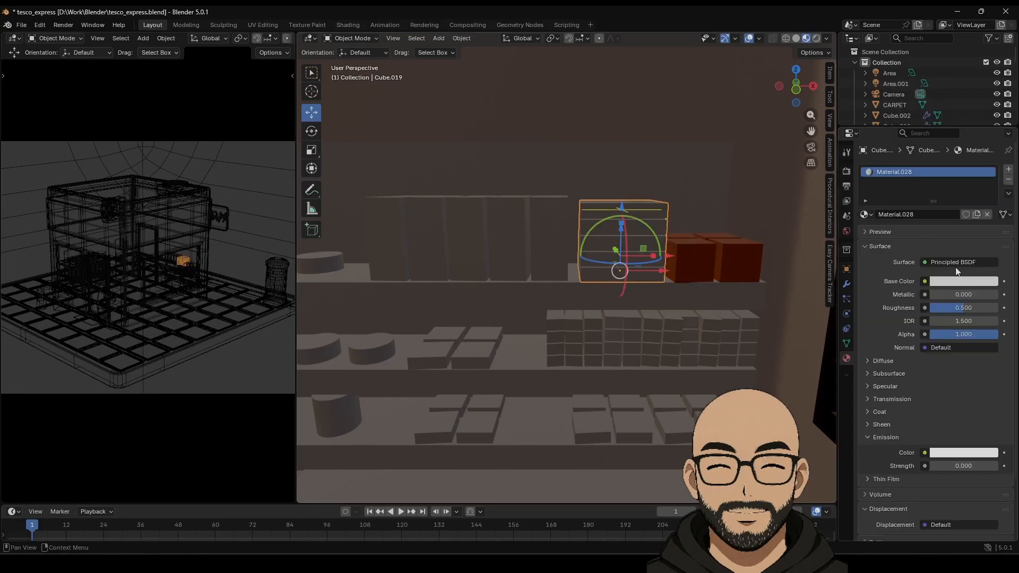
{"action": "left_click", "coordinate": [961, 281]}
{"action": "left_click_drag", "start_coordinate": [951, 151], "coordinate": [981, 133]}
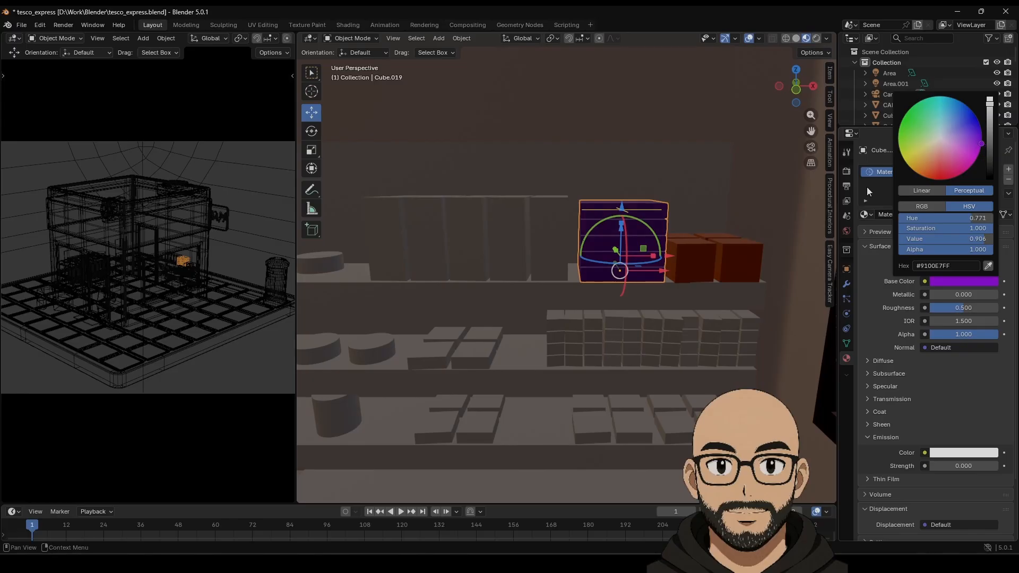
Step: Add a new material with a green base colour to the row of tall boxes on the top shelf
{"action": "left_click", "coordinate": [579, 257]}
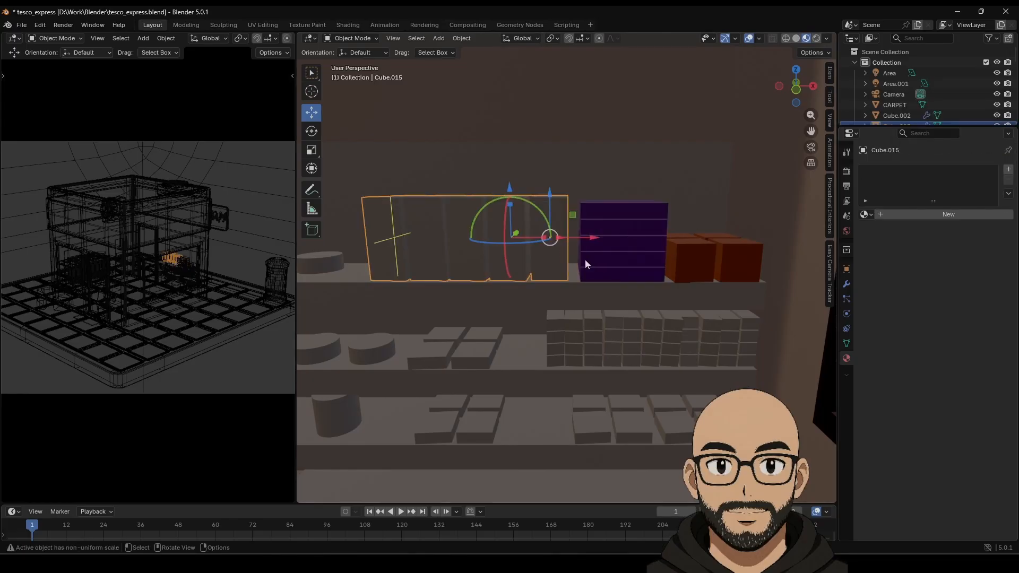
{"action": "left_click", "coordinate": [930, 216]}
{"action": "left_click", "coordinate": [964, 283]}
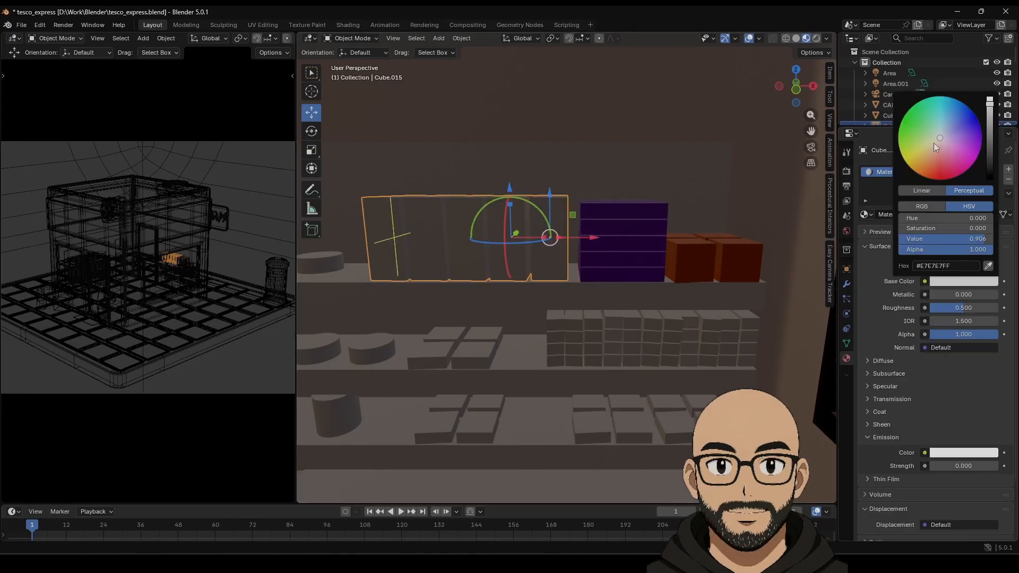
{"action": "left_click_drag", "start_coordinate": [935, 147], "coordinate": [940, 96]}
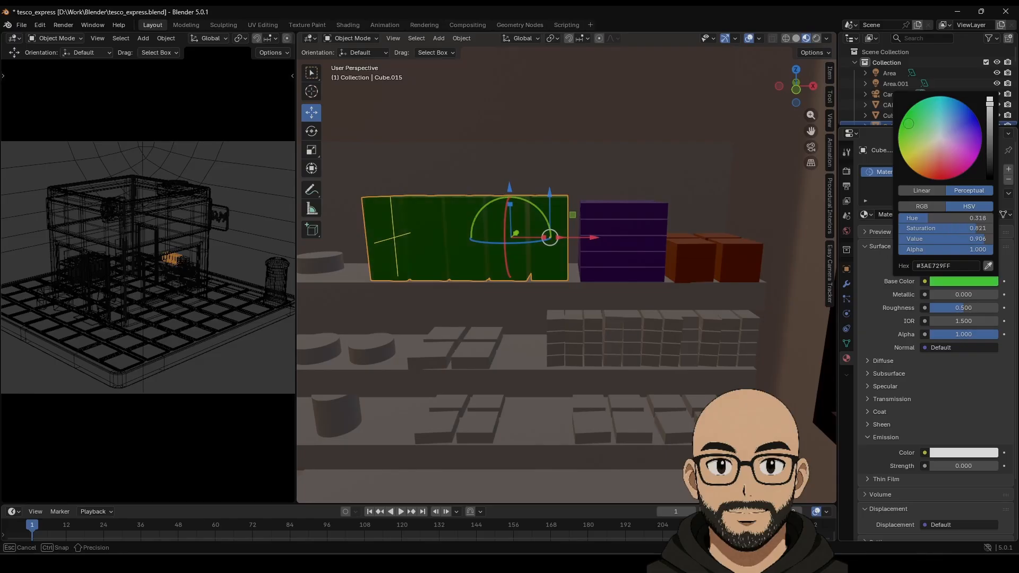
{"action": "left_click_drag", "start_coordinate": [917, 132], "coordinate": [917, 131]}
Step: Give the stacked small boxes on the middle shelf a new light orange material with Metallic 0.723 and Roughness 0.308
{"action": "left_click", "coordinate": [750, 331]}
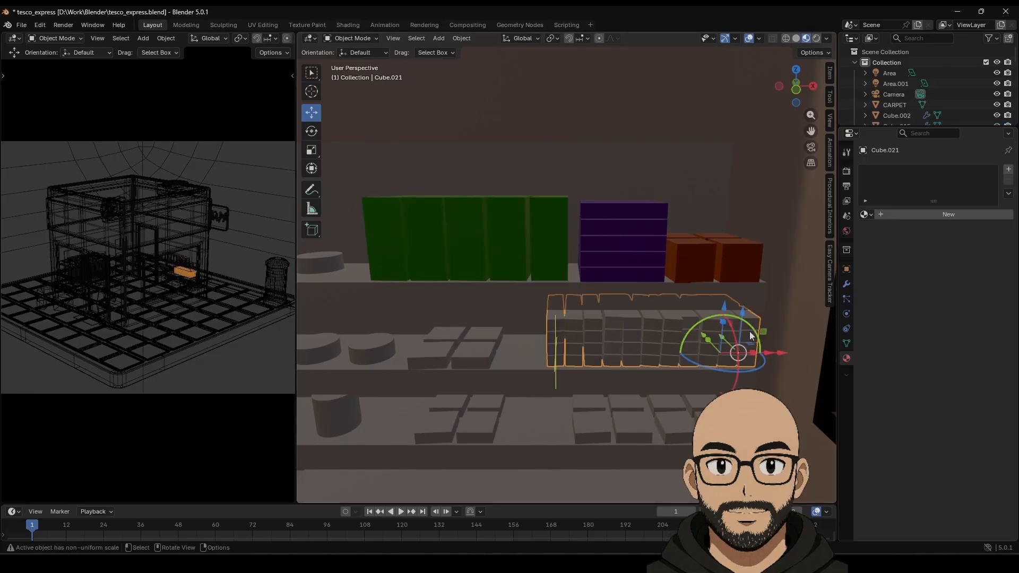
{"action": "left_click", "coordinate": [895, 218]}
{"action": "left_click", "coordinate": [952, 284]}
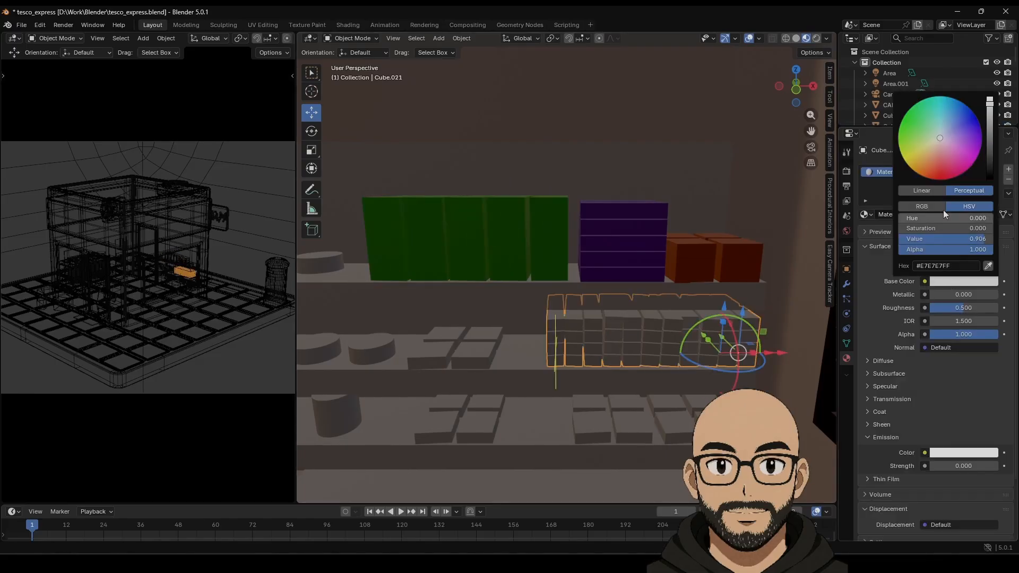
{"action": "left_click_drag", "start_coordinate": [939, 150], "coordinate": [926, 156]}
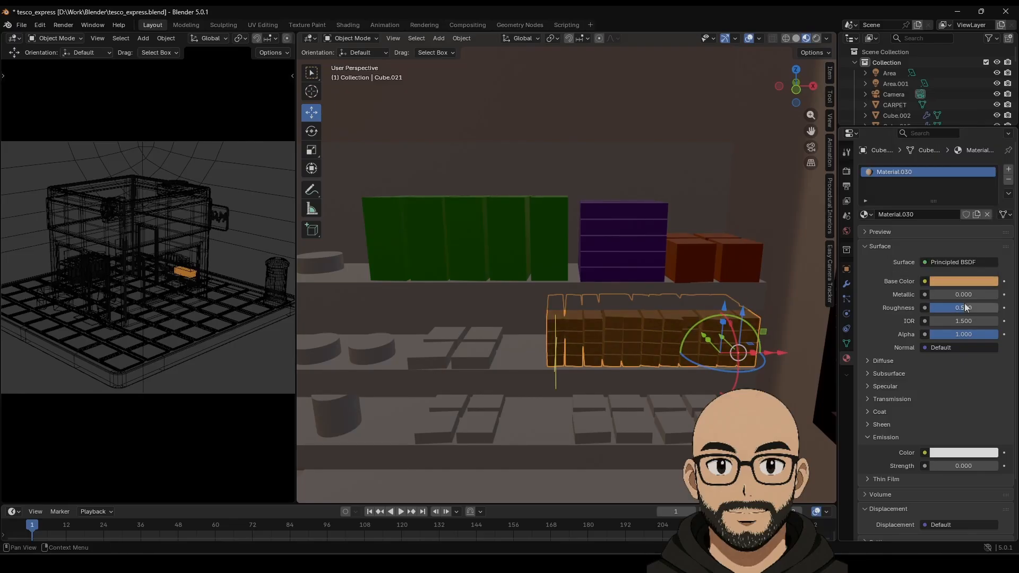
{"action": "mouse_move", "coordinate": [964, 308]}
{"action": "left_mouse_down"}
{"action": "mouse_move", "coordinate": [934, 308]}
{"action": "mouse_move", "coordinate": [991, 295]}
{"action": "mouse_move", "coordinate": [948, 313]}
{"action": "left_mouse_up"}
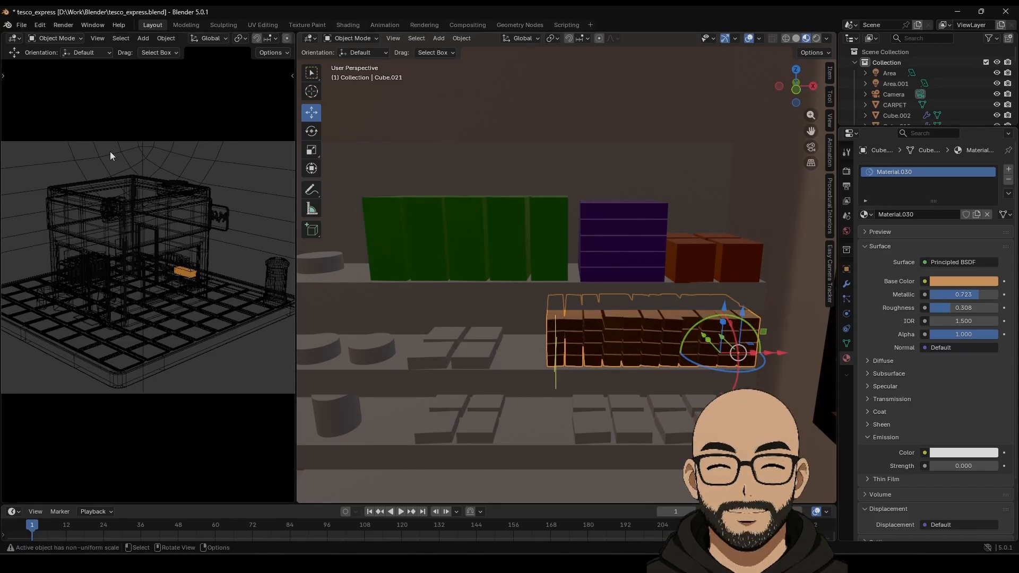
Step: Switch the camera view to rendered shading and recolour the tall green boxes on the top shelf to magenta
{"action": "scroll", "coordinate": [227, 40], "scroll_direction": "down", "scroll_amount": 5}
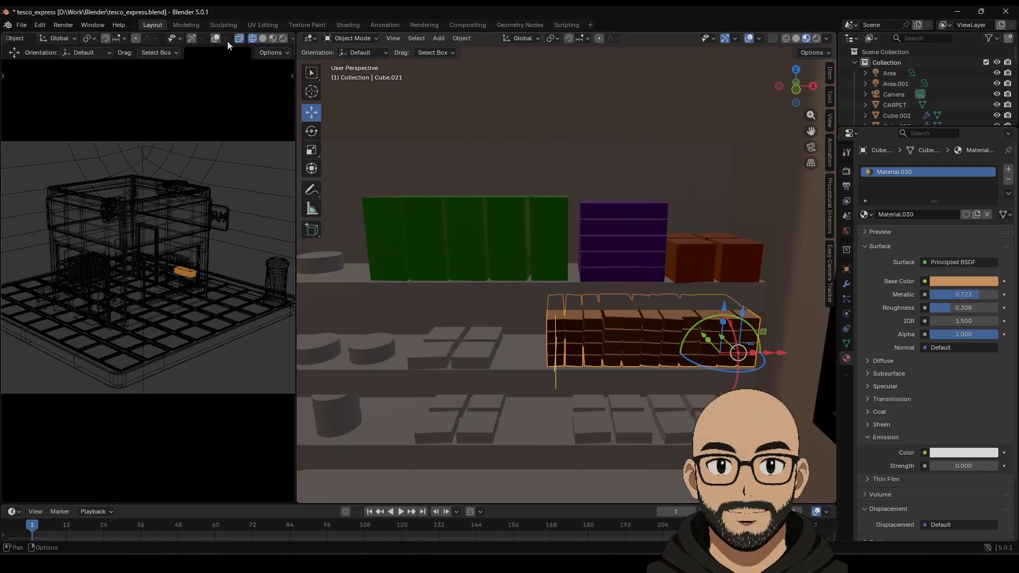
{"action": "left_click", "coordinate": [283, 39]}
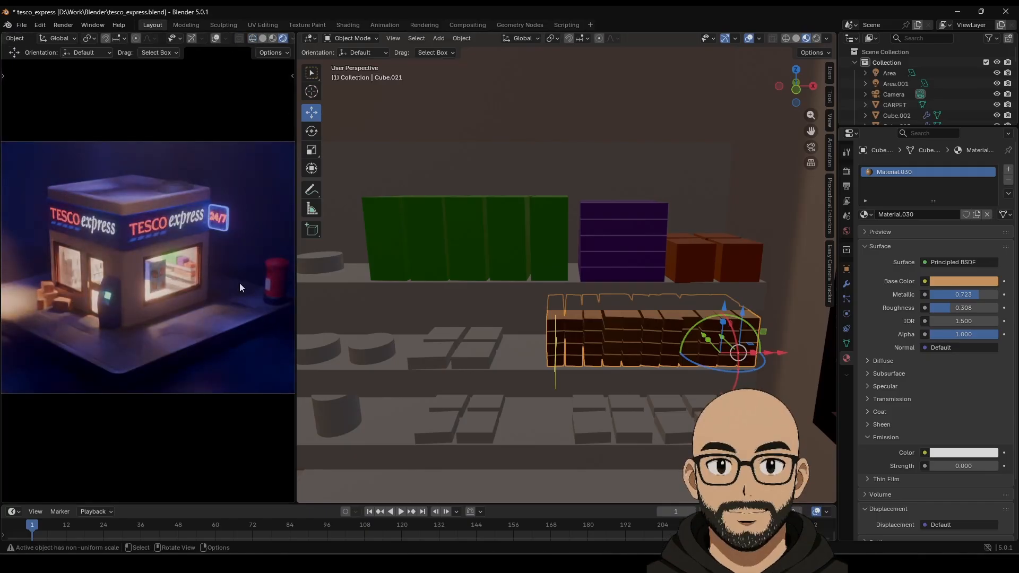
{"action": "left_click", "coordinate": [511, 250]}
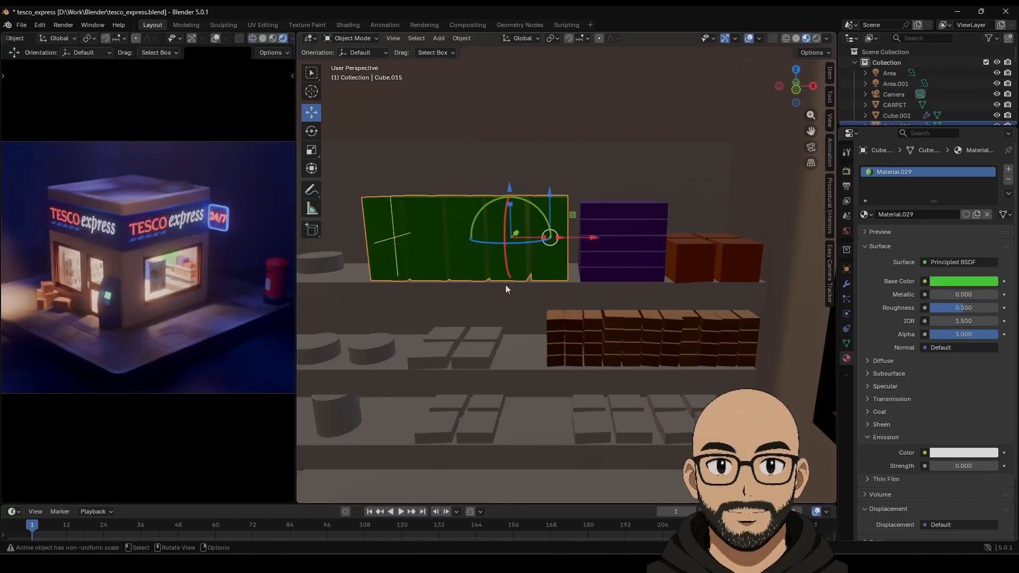
{"action": "left_click", "coordinate": [948, 281]}
{"action": "mouse_move", "coordinate": [937, 139]}
{"action": "left_mouse_down"}
{"action": "mouse_move", "coordinate": [903, 154]}
{"action": "mouse_move", "coordinate": [936, 178]}
{"action": "mouse_move", "coordinate": [981, 135]}
{"action": "mouse_move", "coordinate": [966, 153]}
{"action": "left_mouse_up"}
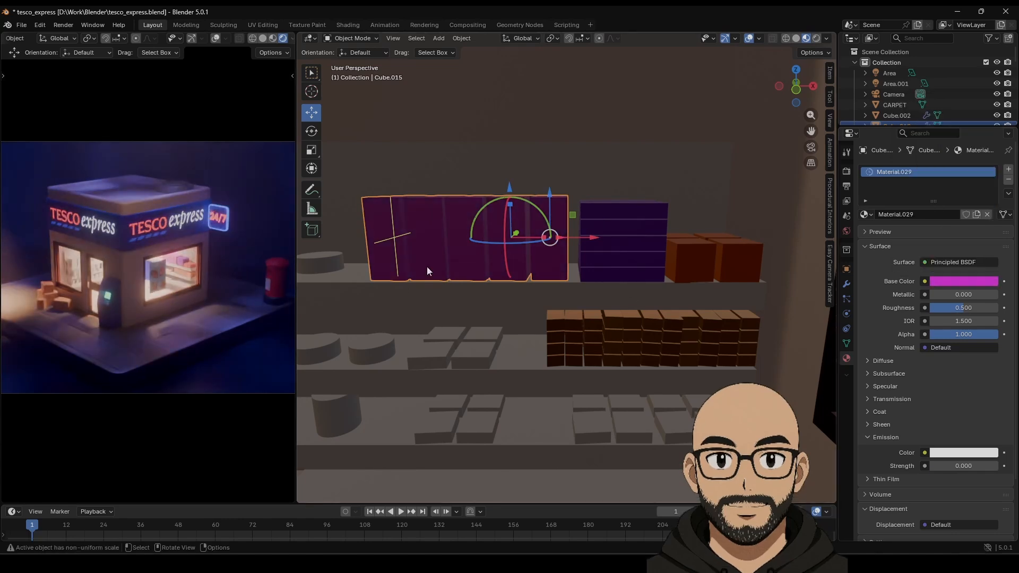
Step: Add a new material with a blue-violet base colour to the four flat boxes on the middle shelf
{"action": "left_click", "coordinate": [478, 357]}
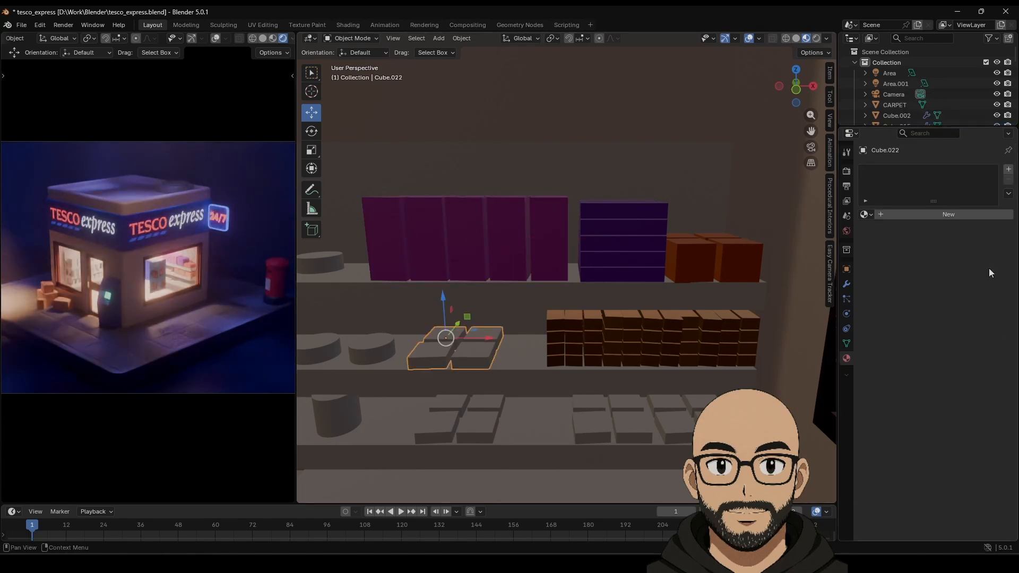
{"action": "left_click", "coordinate": [940, 213]}
{"action": "left_click", "coordinate": [956, 281]}
{"action": "mouse_move", "coordinate": [949, 142]}
{"action": "left_mouse_down"}
{"action": "mouse_move", "coordinate": [925, 130]}
{"action": "mouse_move", "coordinate": [940, 155]}
{"action": "mouse_move", "coordinate": [966, 136]}
{"action": "mouse_move", "coordinate": [961, 127]}
{"action": "left_mouse_up"}
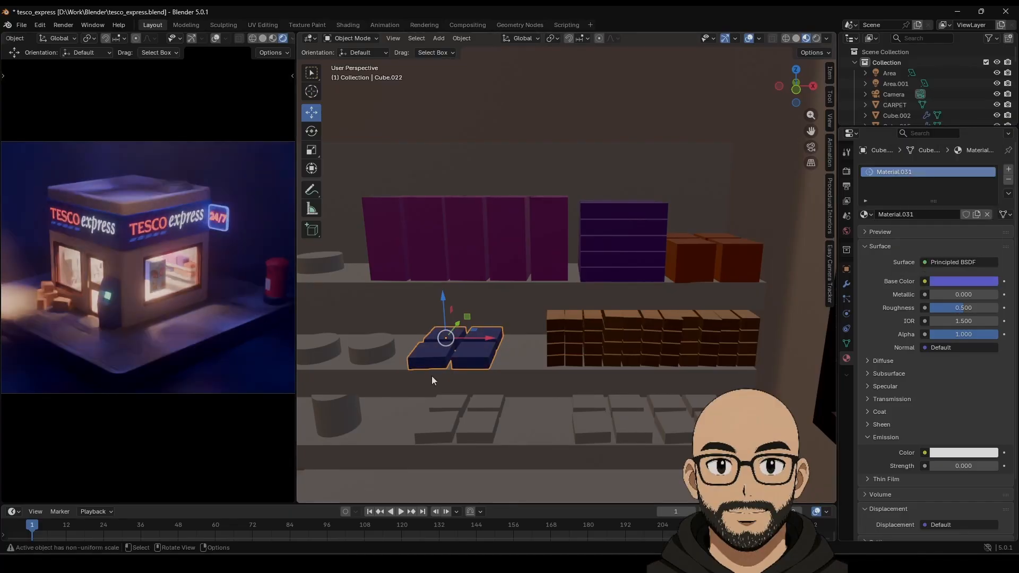
Step: Give the cylinder beside the blue boxes a new material with Metallic 0.446 and Roughness 0.138
{"action": "left_click", "coordinate": [355, 345]}
{"action": "left_click", "coordinate": [924, 216]}
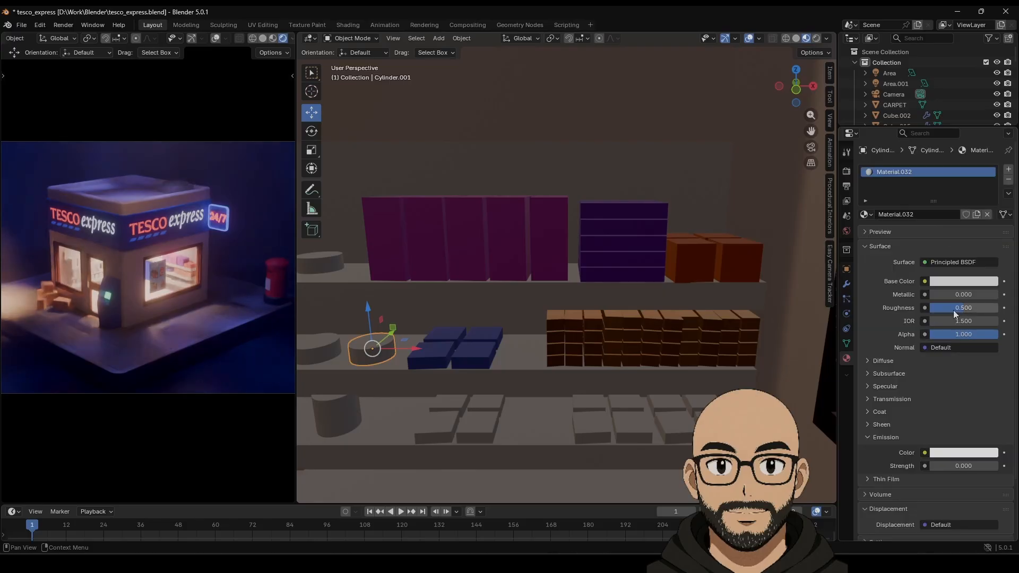
{"action": "left_click_drag", "start_coordinate": [953, 295], "coordinate": [954, 328]}
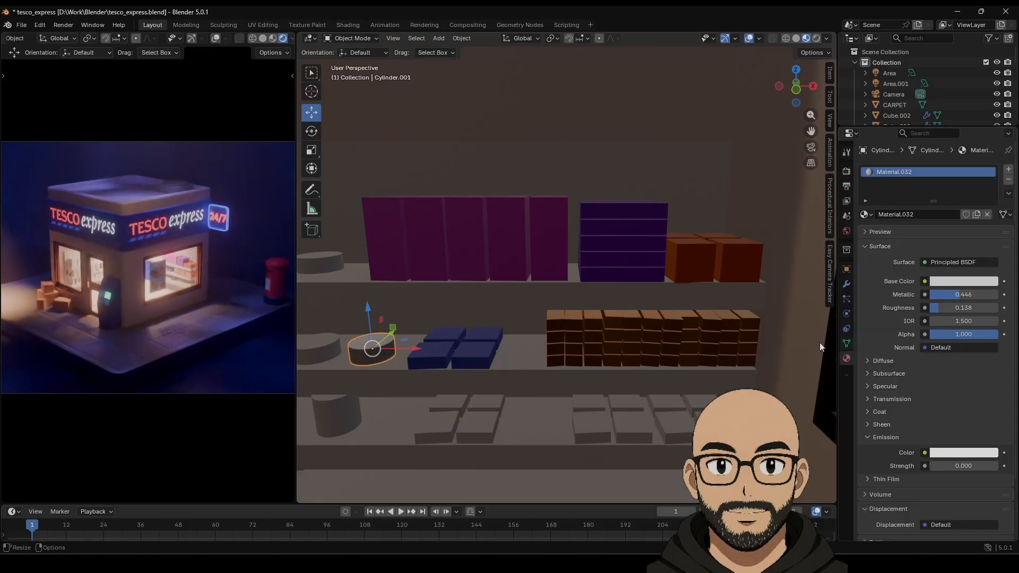
Step: Assign the existing Material.032 to the other three cylinders on the bottom, middle and top shelves
{"action": "left_click", "coordinate": [342, 415]}
{"action": "left_click", "coordinate": [871, 214]}
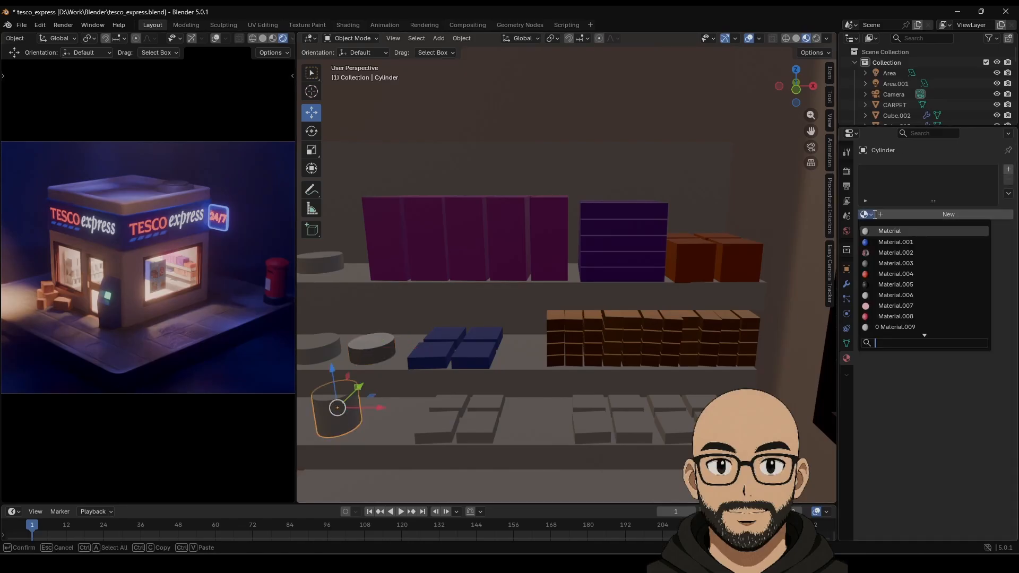
{"action": "type", "text": "32"}
{"action": "left_click", "coordinate": [901, 230]}
{"action": "left_click", "coordinate": [320, 347]}
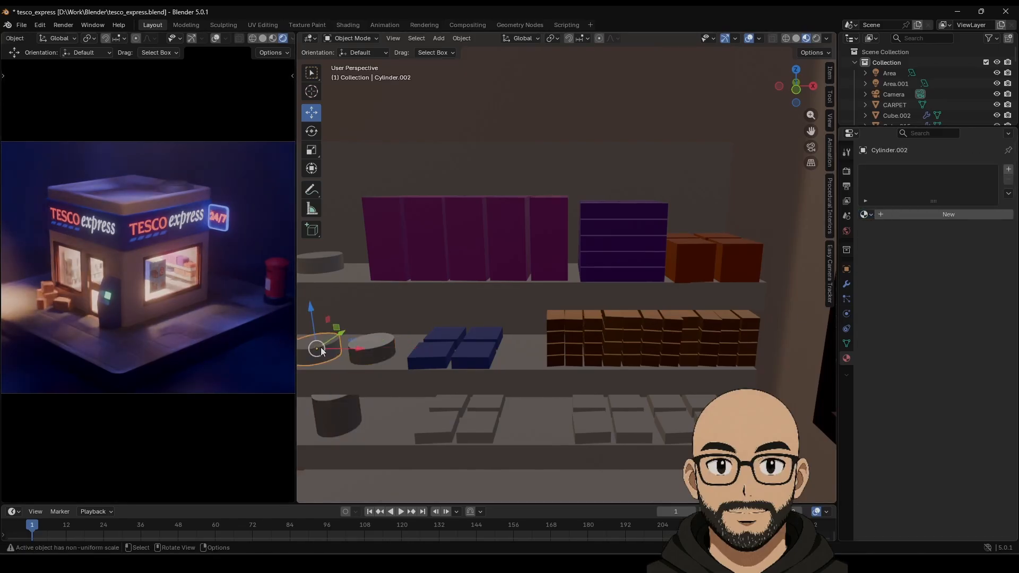
{"action": "middle_click_drag", "start_coordinate": [372, 333], "coordinate": [403, 340], "text": "shift"}
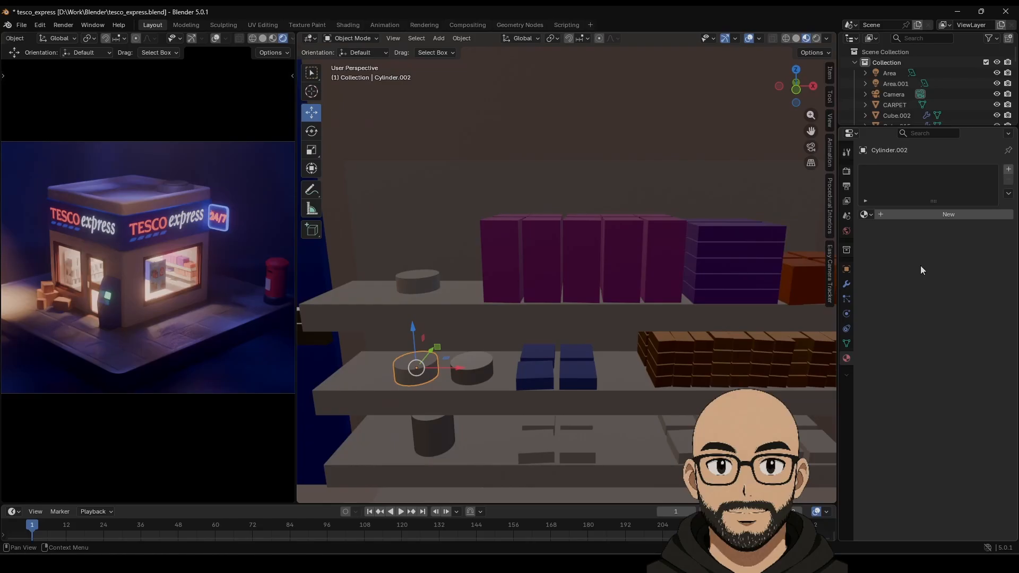
{"action": "left_click", "coordinate": [870, 215]}
{"action": "key", "text": "Return"}
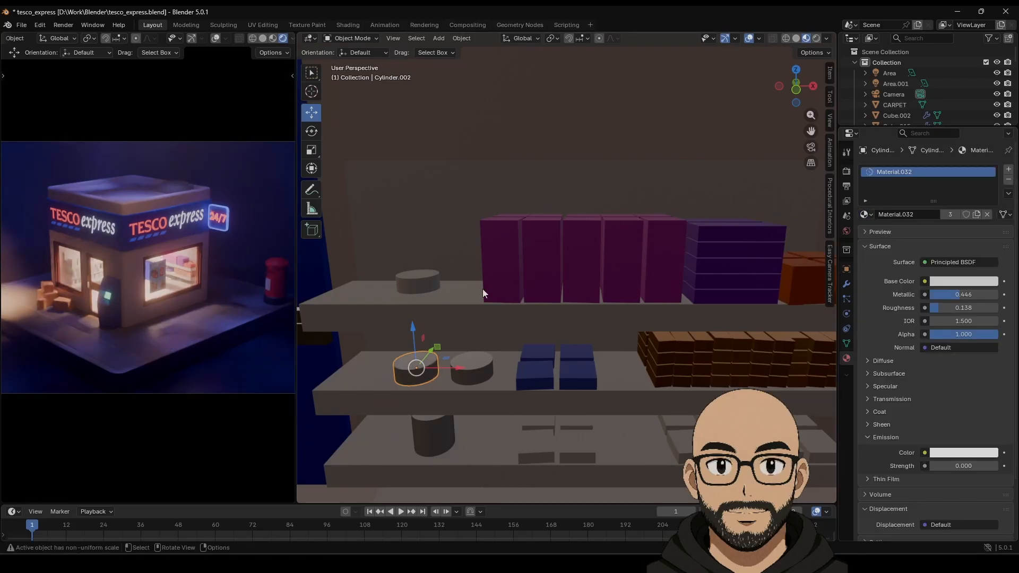
{"action": "left_click", "coordinate": [419, 282]}
{"action": "left_click", "coordinate": [869, 216]}
{"action": "type", "text": "32"}
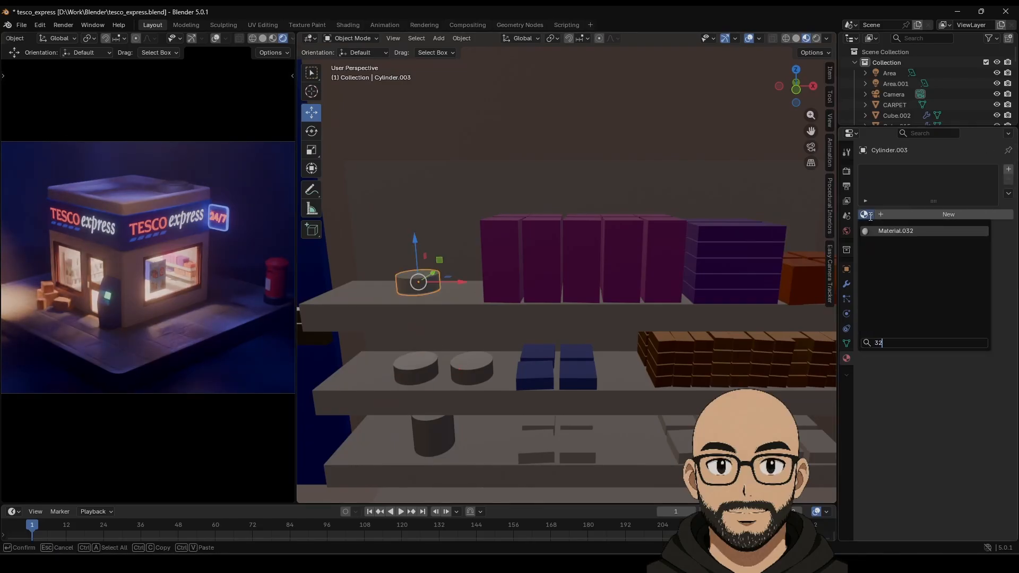
{"action": "key", "text": "Return"}
Step: Add a new material with a dark grey base colour to the flat boxes at the right end of the bottom shelf
{"action": "middle_click_drag", "start_coordinate": [524, 373], "coordinate": [504, 365]}
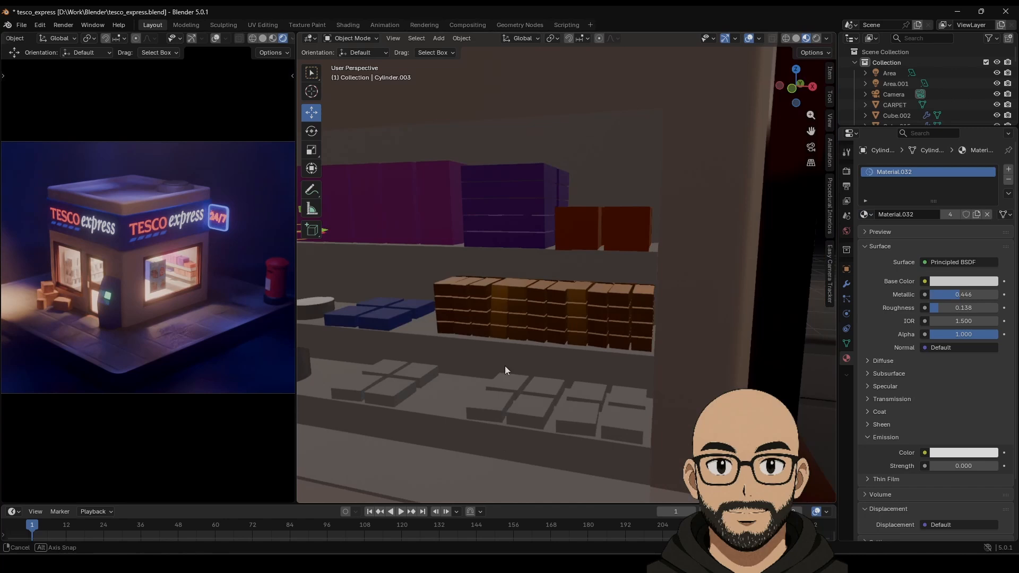
{"action": "left_click", "coordinate": [592, 431]}
{"action": "left_click", "coordinate": [930, 214]}
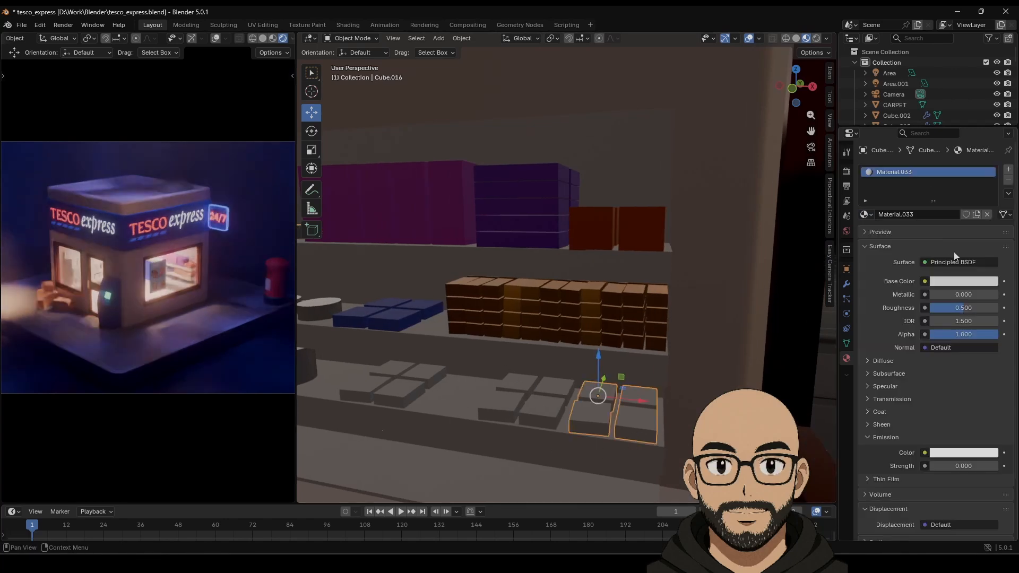
{"action": "left_click", "coordinate": [963, 282]}
{"action": "left_click_drag", "start_coordinate": [989, 104], "coordinate": [989, 147]}
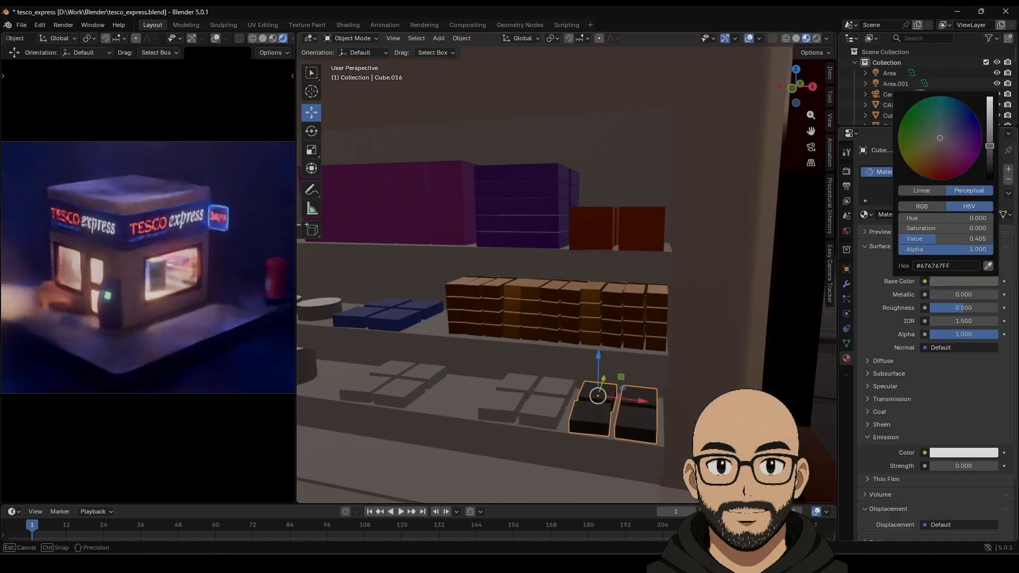
Step: Add a new material with a dark red base colour to the four flat boxes beside the dark grey ones on the bottom shelf
{"action": "left_click", "coordinate": [557, 398]}
{"action": "left_click", "coordinate": [940, 213]}
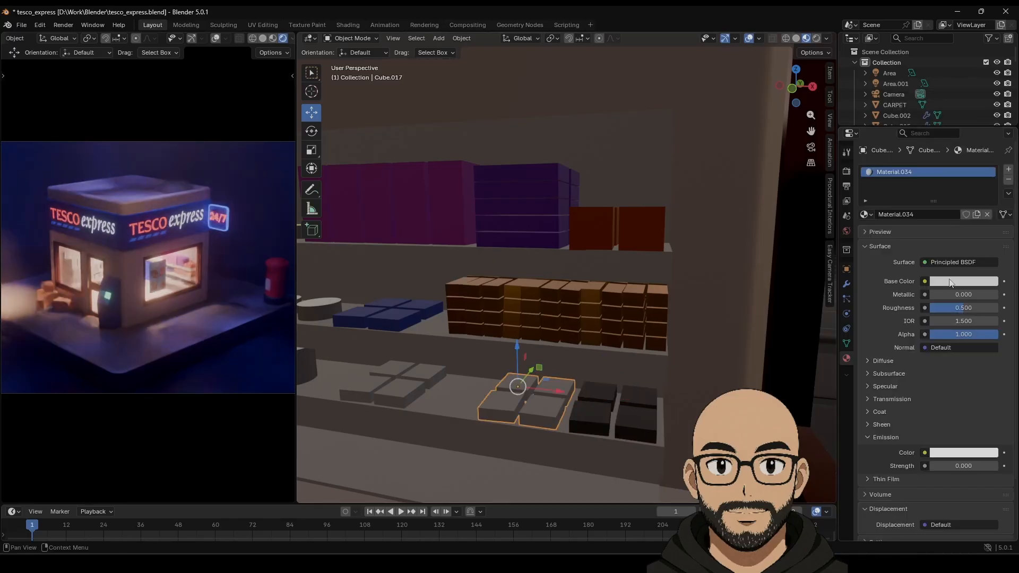
{"action": "left_click", "coordinate": [964, 281]}
{"action": "left_click_drag", "start_coordinate": [937, 141], "coordinate": [936, 180]}
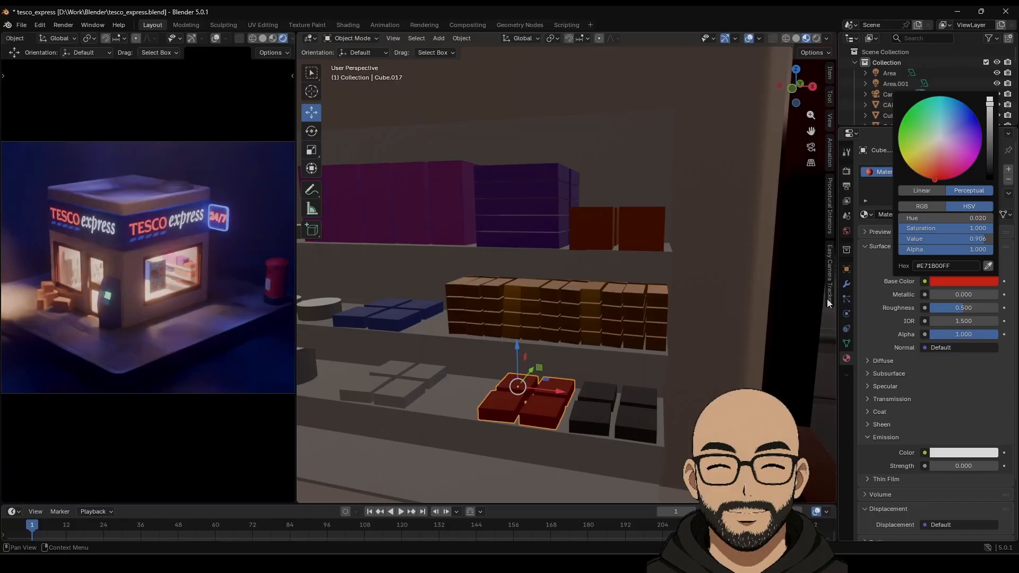
{"action": "left_click", "coordinate": [397, 389]}
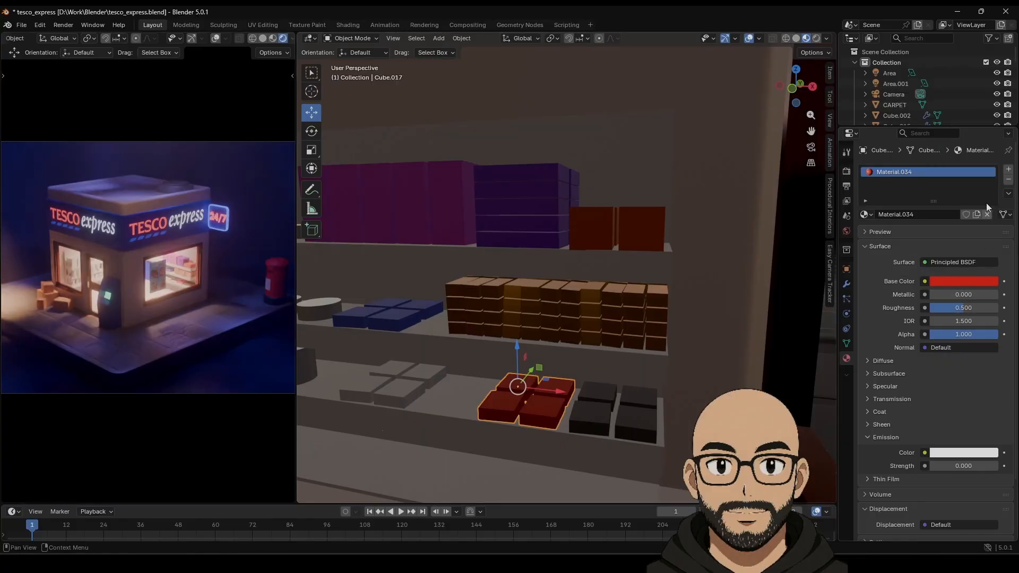
{"action": "left_click", "coordinate": [961, 283]}
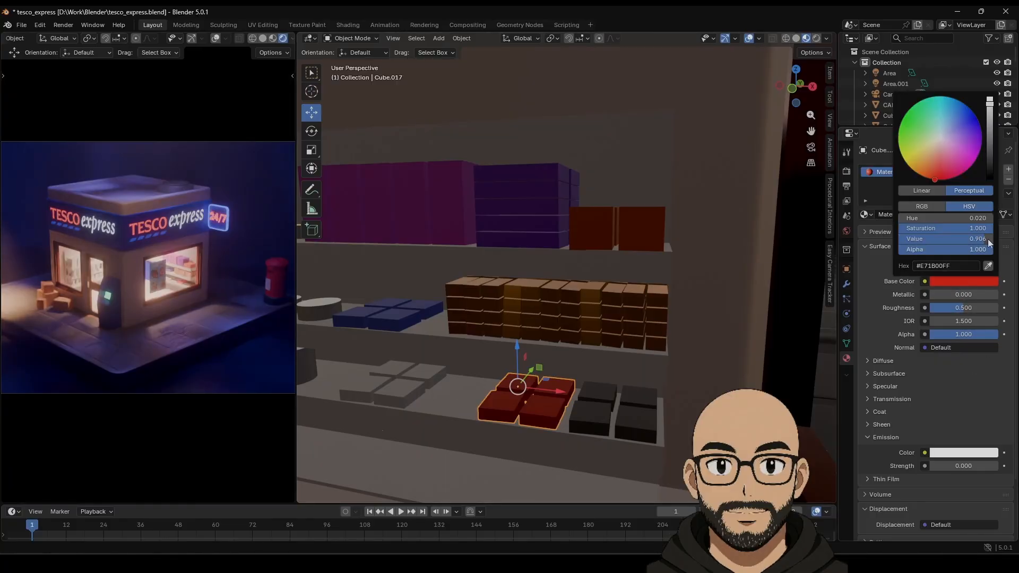
{"action": "mouse_move", "coordinate": [988, 132]}
{"action": "left_mouse_down"}
{"action": "mouse_move", "coordinate": [990, 152]}
{"action": "mouse_move", "coordinate": [990, 115]}
{"action": "left_mouse_up"}
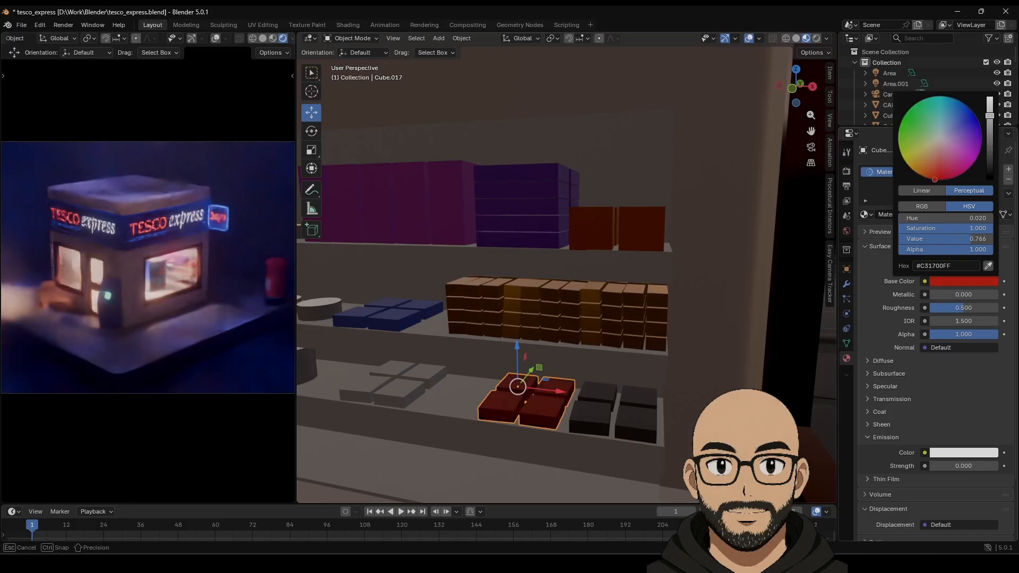
Step: Add a new material with light green base colour #ADE778FF to the remaining grey flat boxes on the bottom shelf
{"action": "left_click", "coordinate": [409, 387]}
{"action": "left_click", "coordinate": [969, 218]}
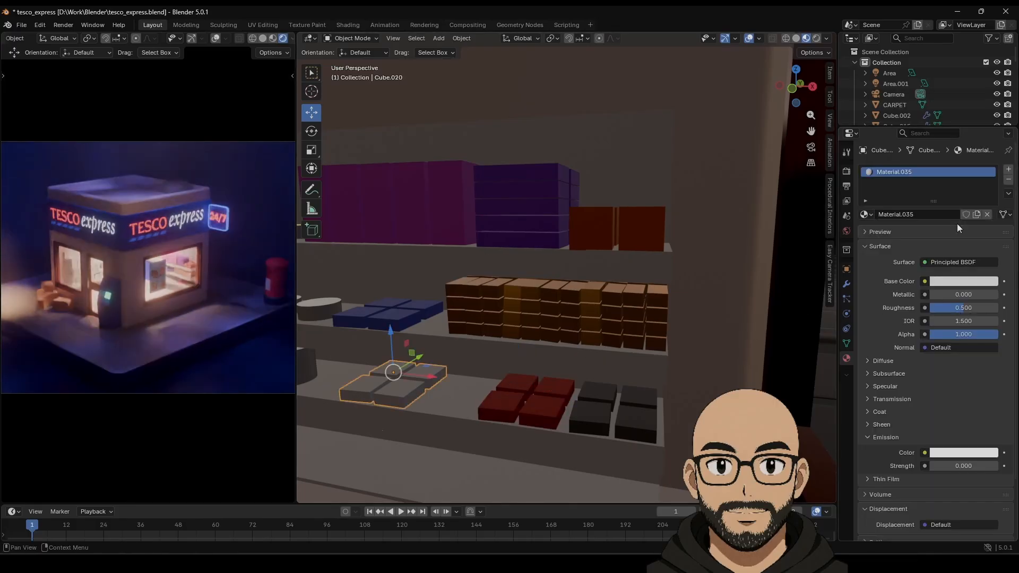
{"action": "left_click", "coordinate": [960, 281]}
{"action": "mouse_move", "coordinate": [929, 135]}
{"action": "left_mouse_down"}
{"action": "mouse_move", "coordinate": [918, 146]}
{"action": "mouse_move", "coordinate": [919, 137]}
{"action": "left_mouse_up"}
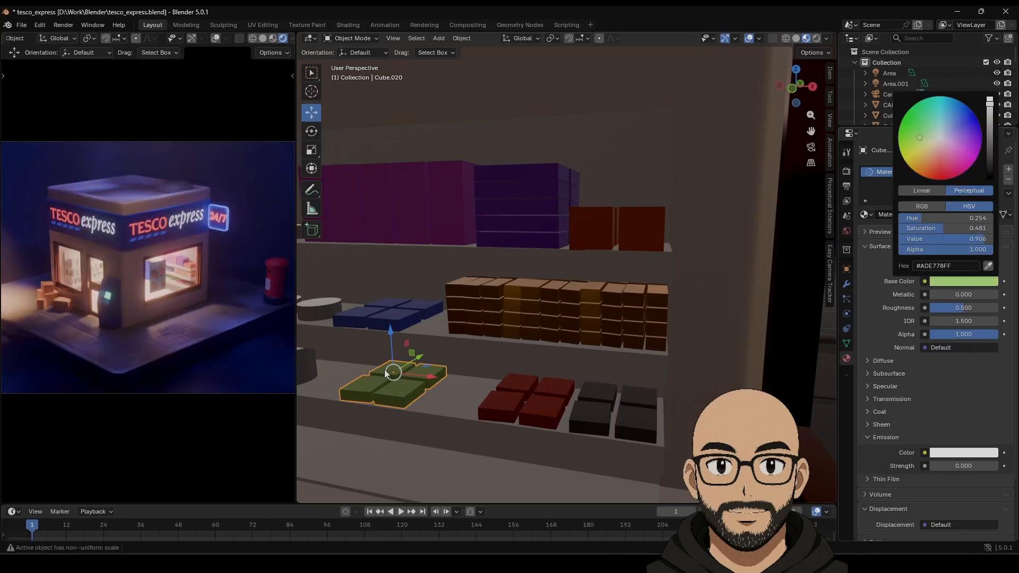
Step: Give the monkey head on the corner shelf a new magenta material with Roughness 0.200 and Metallic 0.508
{"action": "middle_click_drag", "start_coordinate": [489, 374], "coordinate": [670, 311]}
{"action": "left_click", "coordinate": [620, 222]}
{"action": "left_click", "coordinate": [938, 212]}
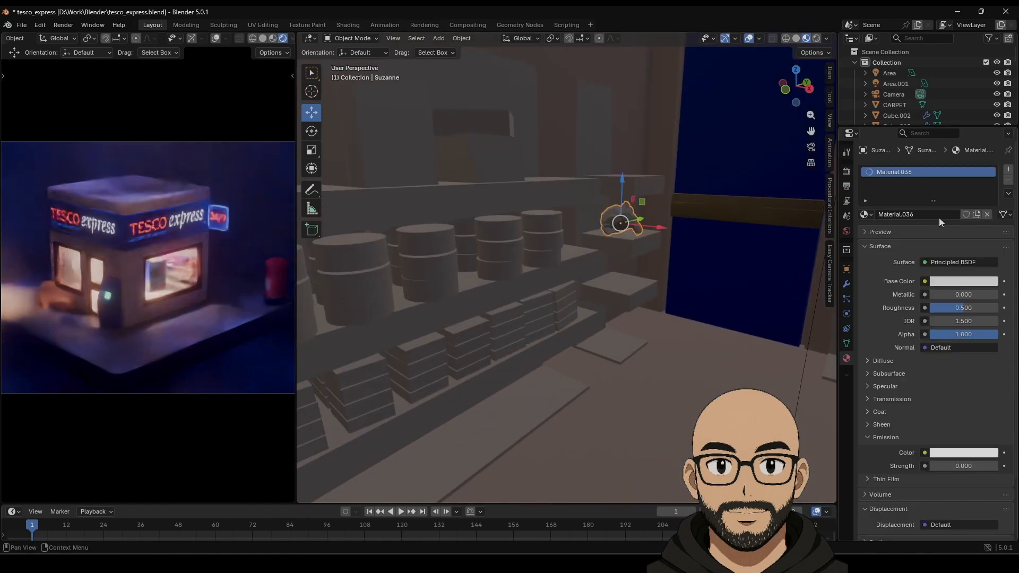
{"action": "left_click", "coordinate": [965, 282]}
{"action": "left_click", "coordinate": [977, 157]}
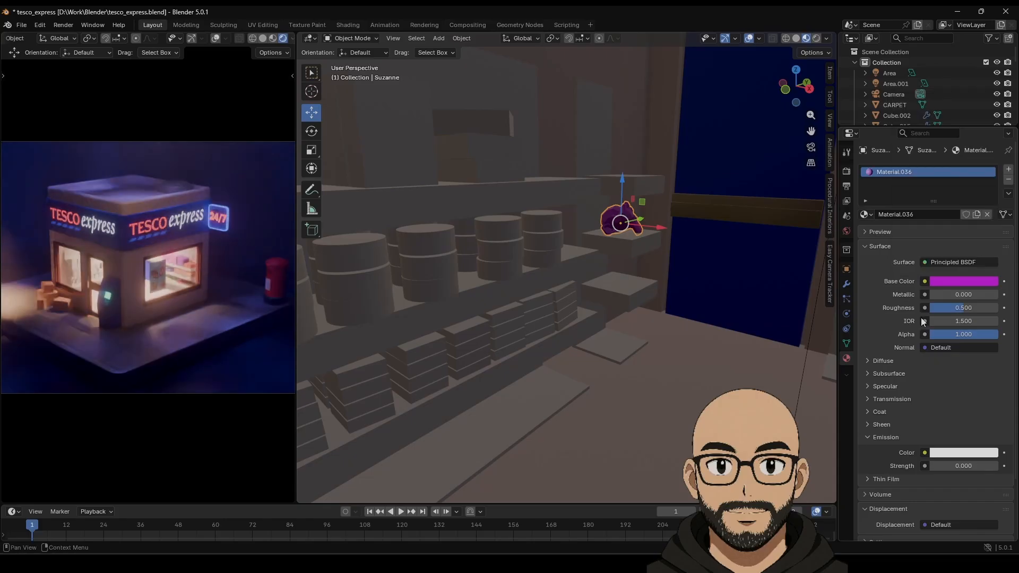
{"action": "left_click_drag", "start_coordinate": [947, 310], "coordinate": [964, 295]}
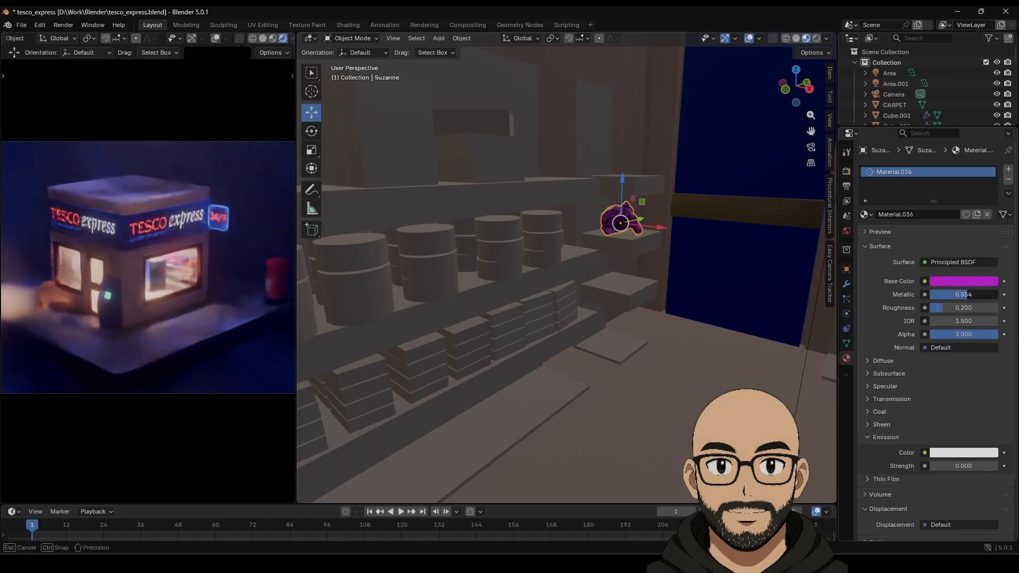
Step: Give the row of ringed cylinders on the middle shelf a new material with Metallic 0.915 and Roughness 0.354
{"action": "middle_click_drag", "start_coordinate": [518, 355], "coordinate": [480, 349]}
{"action": "left_click", "coordinate": [368, 349]}
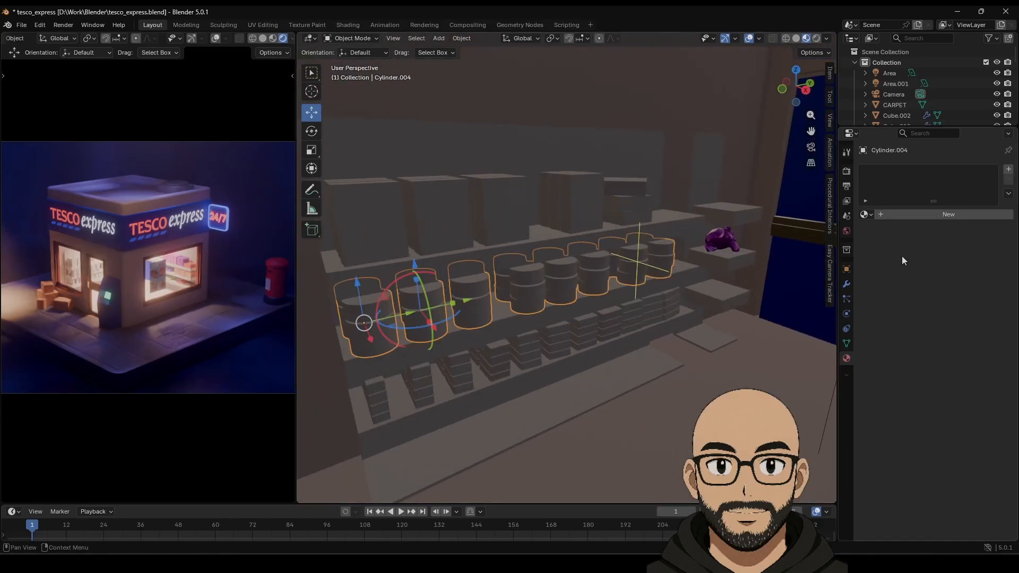
{"action": "left_click", "coordinate": [879, 215]}
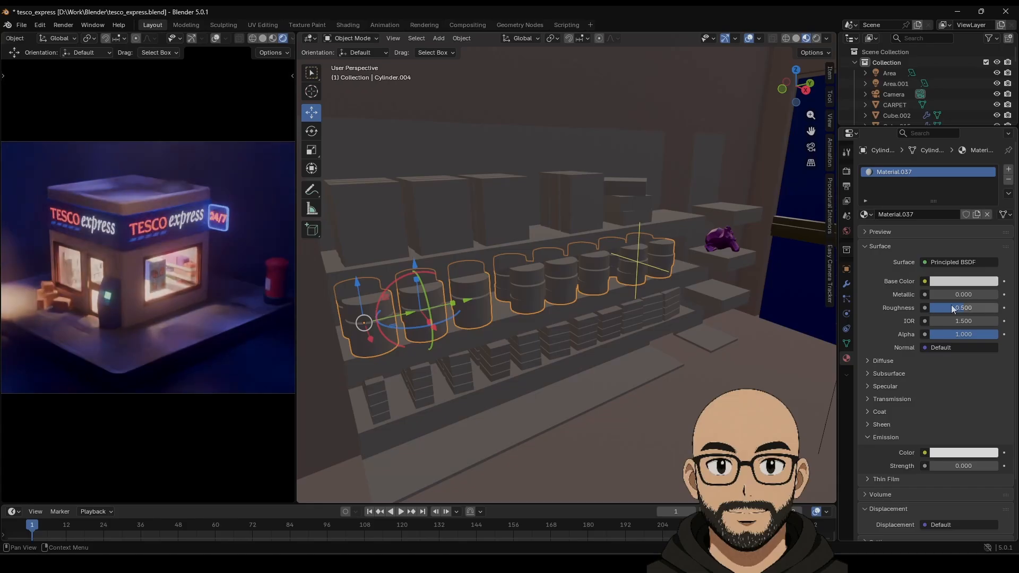
{"action": "mouse_move", "coordinate": [958, 296]}
{"action": "left_mouse_down"}
{"action": "mouse_move", "coordinate": [991, 295]}
{"action": "mouse_move", "coordinate": [929, 307]}
{"action": "mouse_move", "coordinate": [952, 308]}
{"action": "left_mouse_up"}
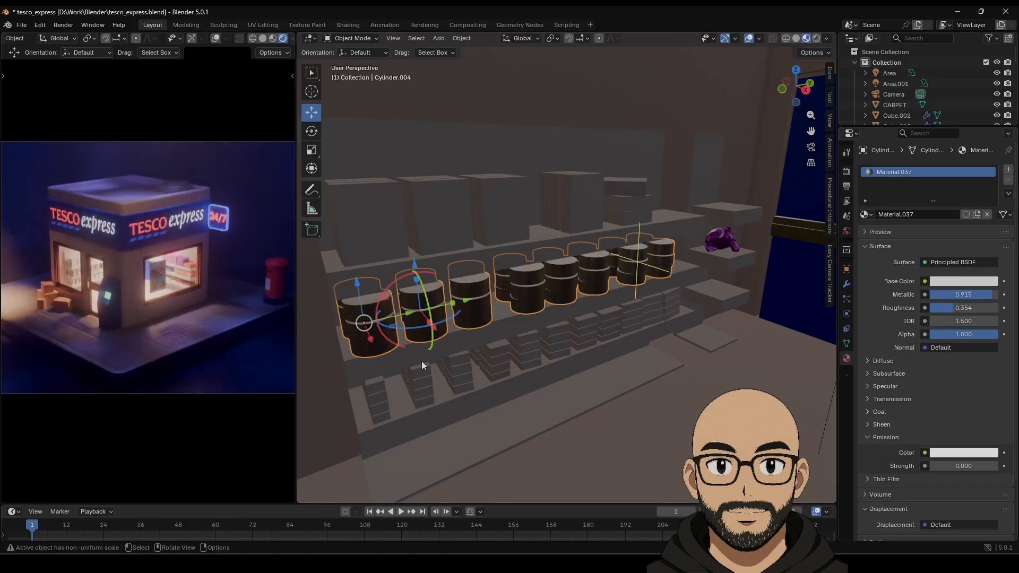
Step: Add a new material with orange base colour #E7A054FF to the front tall box at the near end of the top shelf
{"action": "left_click", "coordinate": [391, 251]}
{"action": "left_click", "coordinate": [906, 214]}
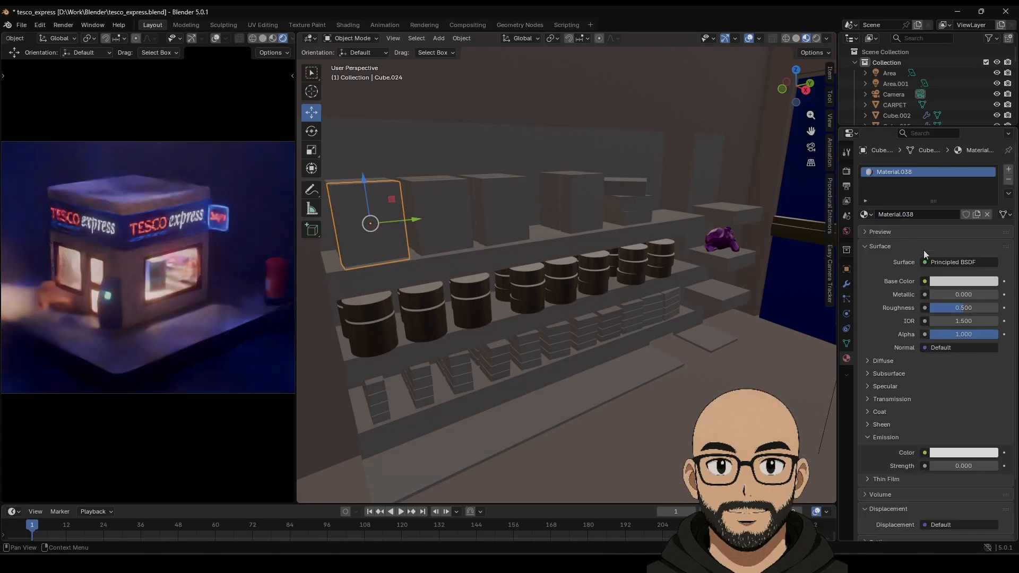
{"action": "left_click", "coordinate": [963, 281]}
{"action": "mouse_move", "coordinate": [925, 155]}
{"action": "left_mouse_down"}
{"action": "mouse_move", "coordinate": [936, 152]}
{"action": "mouse_move", "coordinate": [926, 160]}
{"action": "left_mouse_up"}
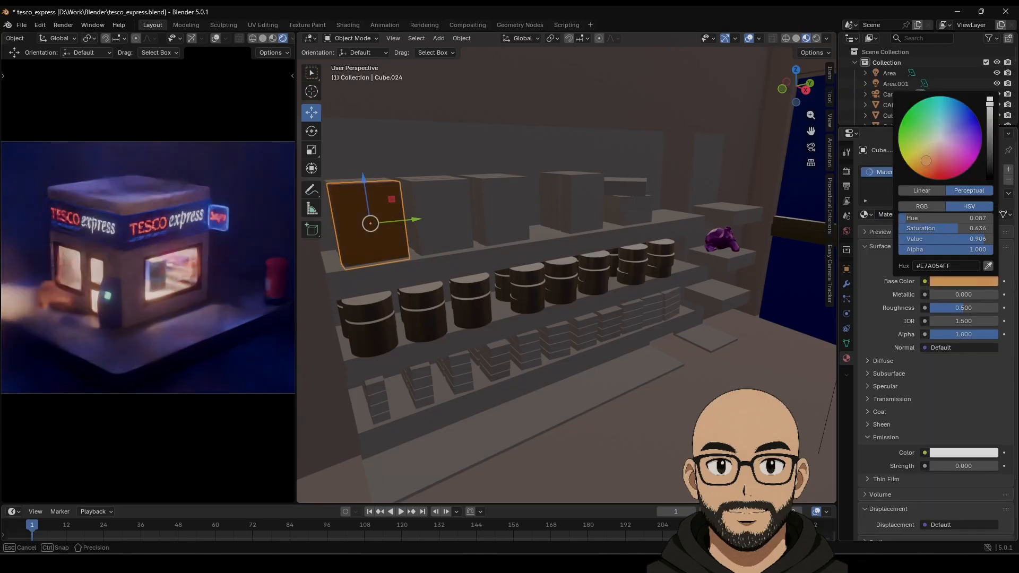
Step: Assign the existing Material.001 to the tall box behind the orange one and Material.019 to the rearmost box of that group
{"action": "middle_click_drag", "start_coordinate": [403, 250], "coordinate": [461, 342]}
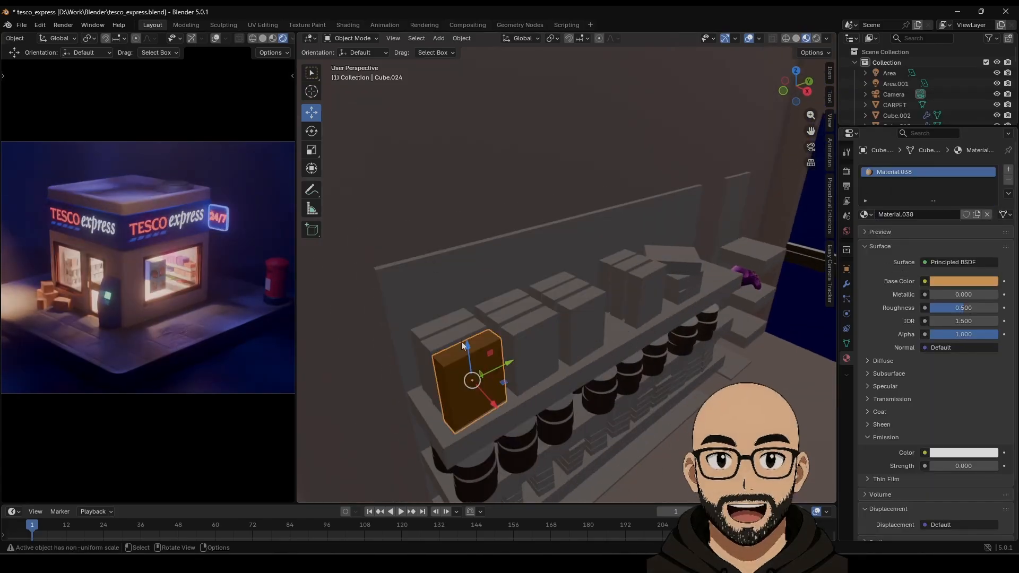
{"action": "left_click", "coordinate": [463, 332]}
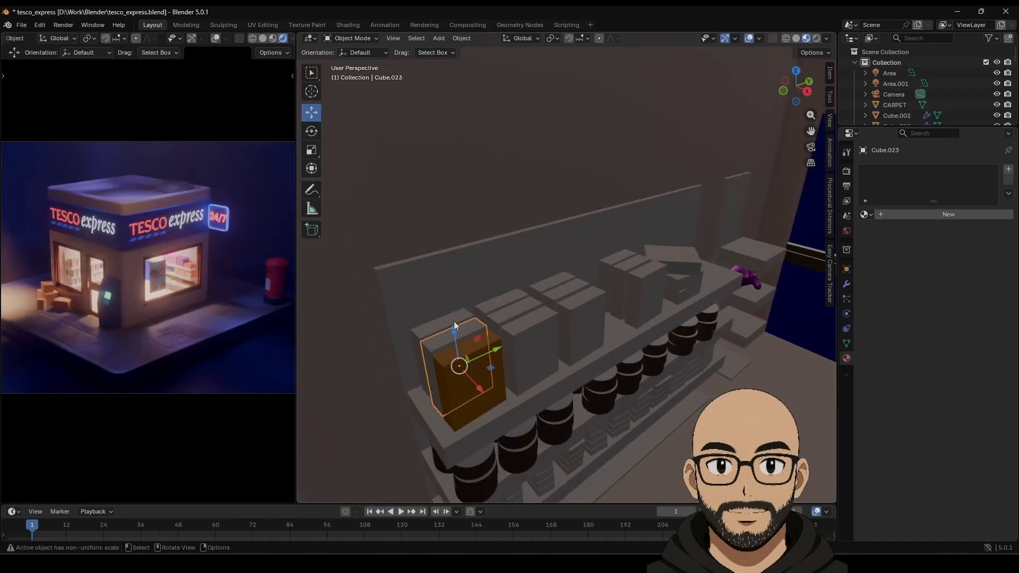
{"action": "left_click", "coordinate": [867, 215]}
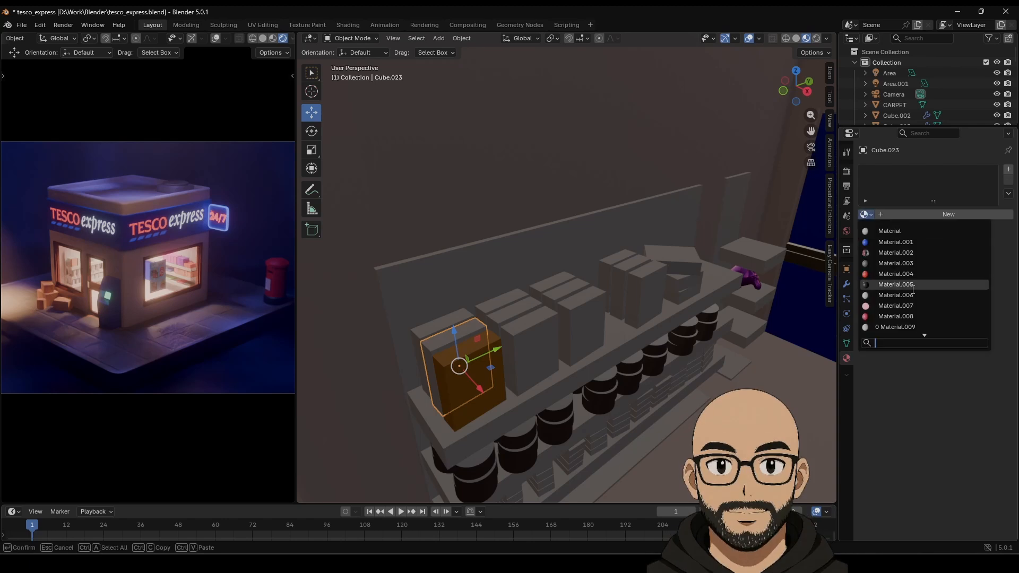
{"action": "left_click", "coordinate": [896, 242]}
{"action": "left_click", "coordinate": [443, 321]}
{"action": "left_click", "coordinate": [870, 214]}
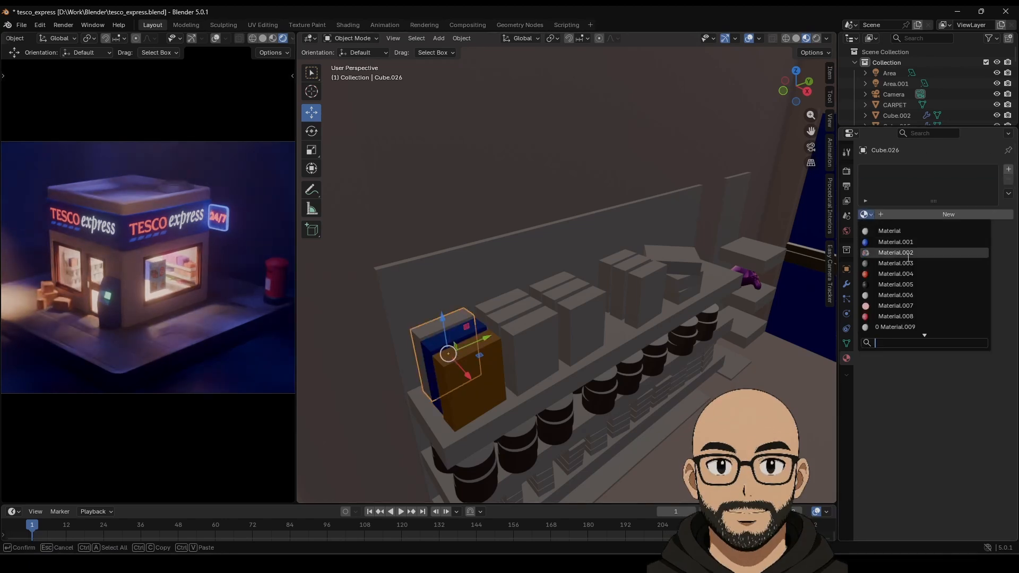
{"action": "scroll", "coordinate": [896, 308], "scroll_direction": "down", "scroll_amount": 4}
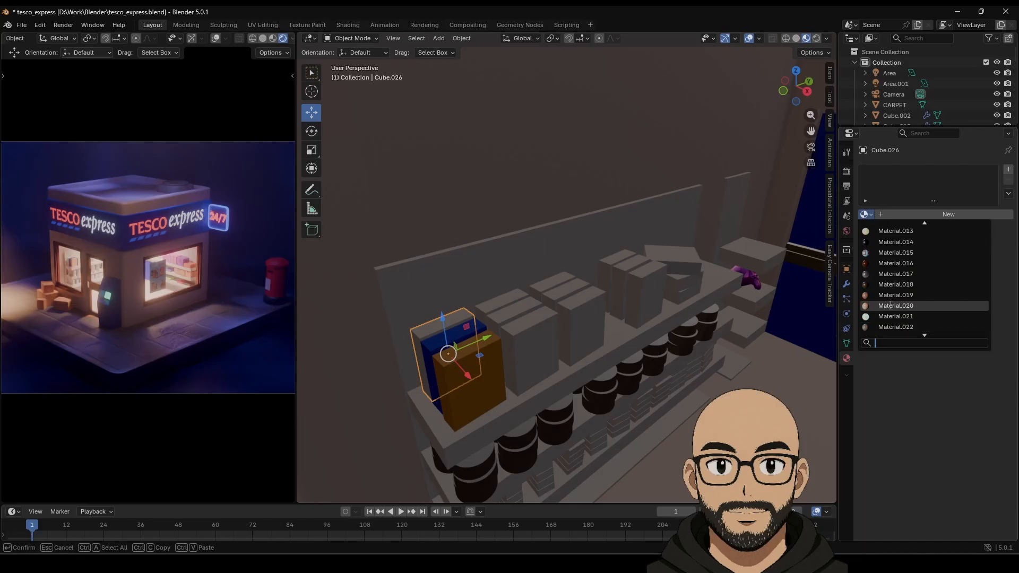
{"action": "left_click", "coordinate": [890, 296]}
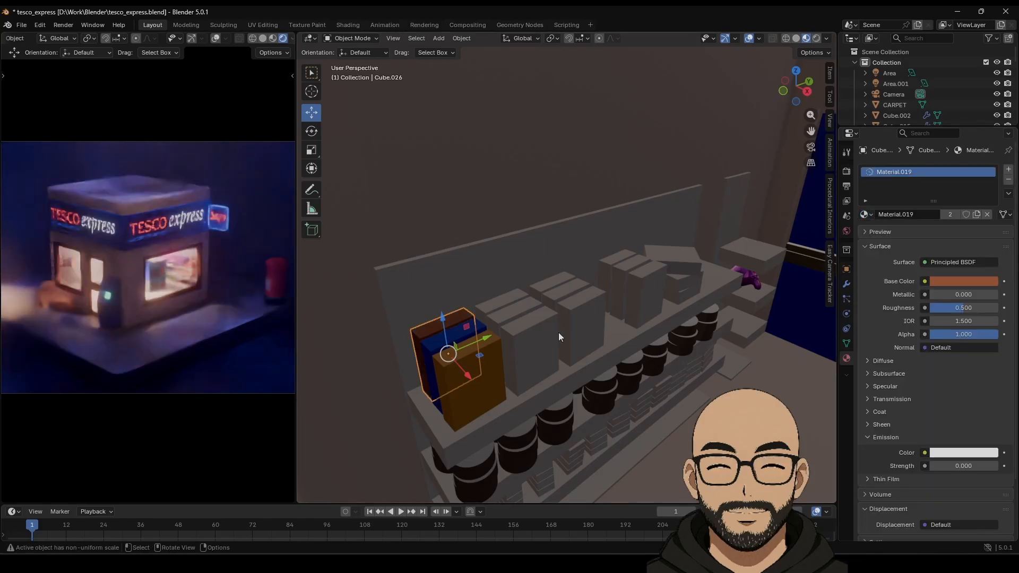
Step: Assign Material.036 to the middle box of the second top-shelf group and an existing red material to its front box
{"action": "left_click", "coordinate": [514, 315]}
{"action": "left_click", "coordinate": [871, 214]}
{"action": "scroll", "coordinate": [897, 307], "scroll_direction": "down", "scroll_amount": 12}
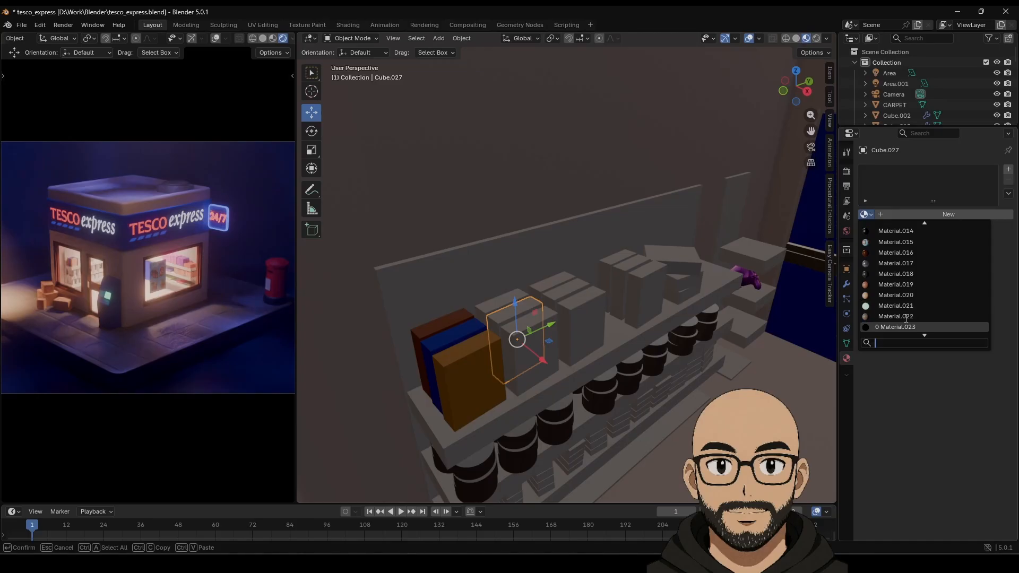
{"action": "scroll", "coordinate": [905, 322], "scroll_direction": "down", "scroll_amount": 1}
{"action": "left_click", "coordinate": [906, 324]}
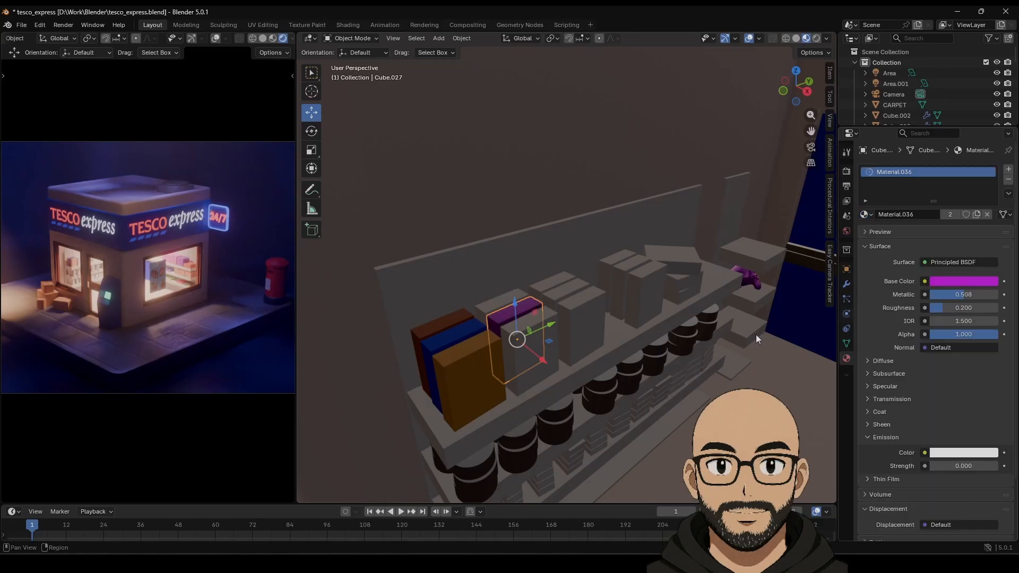
{"action": "left_click", "coordinate": [546, 320]}
{"action": "left_click", "coordinate": [865, 214]}
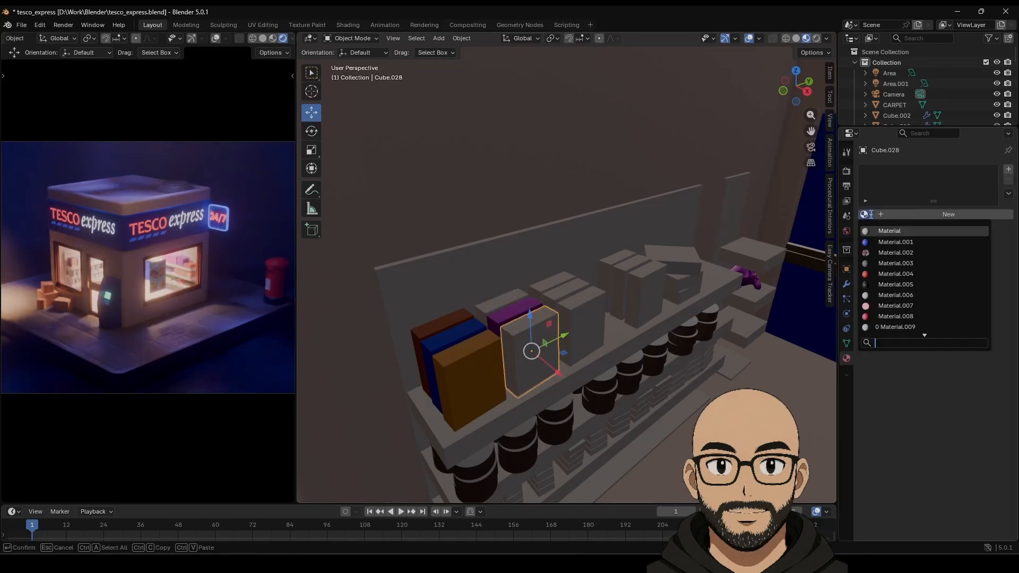
{"action": "scroll", "coordinate": [898, 311], "scroll_direction": "down", "scroll_amount": 3}
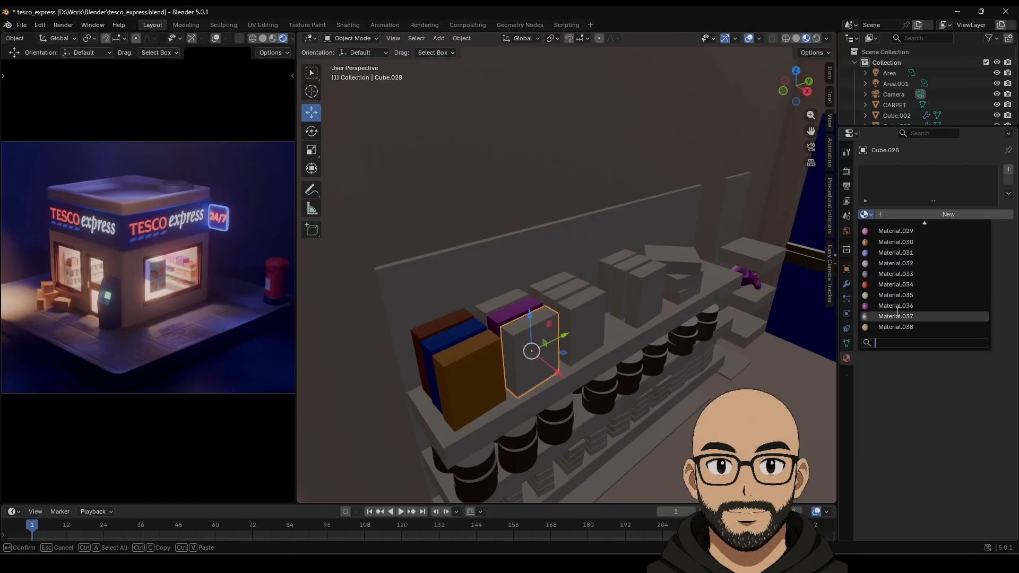
{"action": "left_click", "coordinate": [897, 315]}
Step: Assign an existing black material to the third group's middle box and Material.001 to the second group's rear box
{"action": "left_click", "coordinate": [572, 295]}
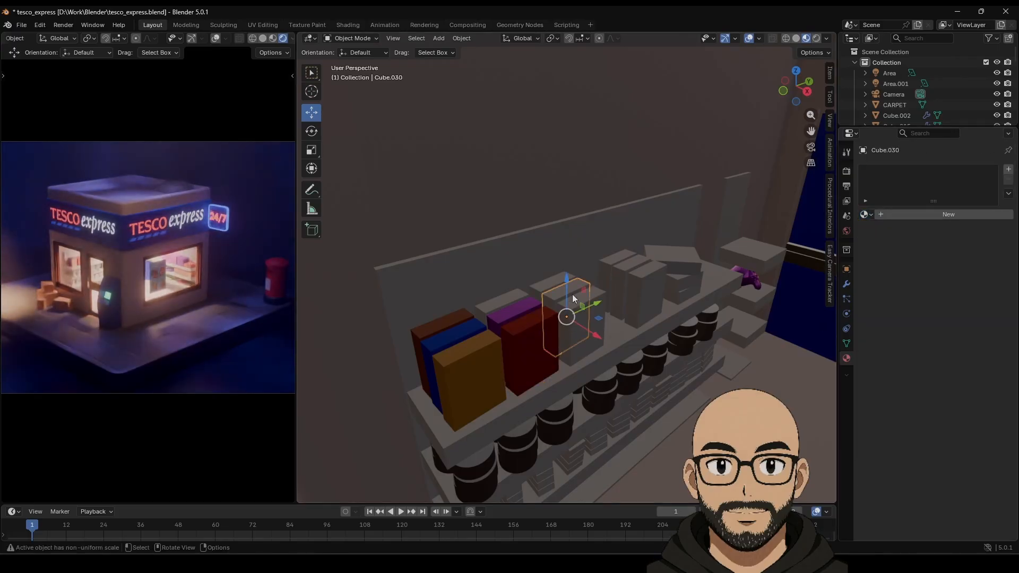
{"action": "left_click", "coordinate": [865, 214]}
{"action": "scroll", "coordinate": [885, 301], "scroll_direction": "down", "scroll_amount": 14}
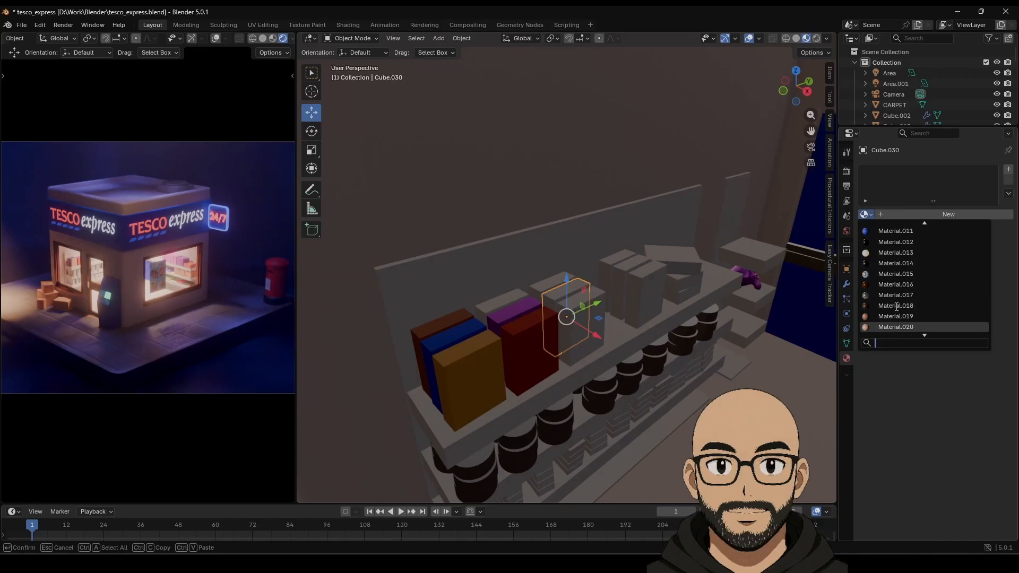
{"action": "left_click", "coordinate": [896, 264]}
{"action": "left_click", "coordinate": [501, 302]}
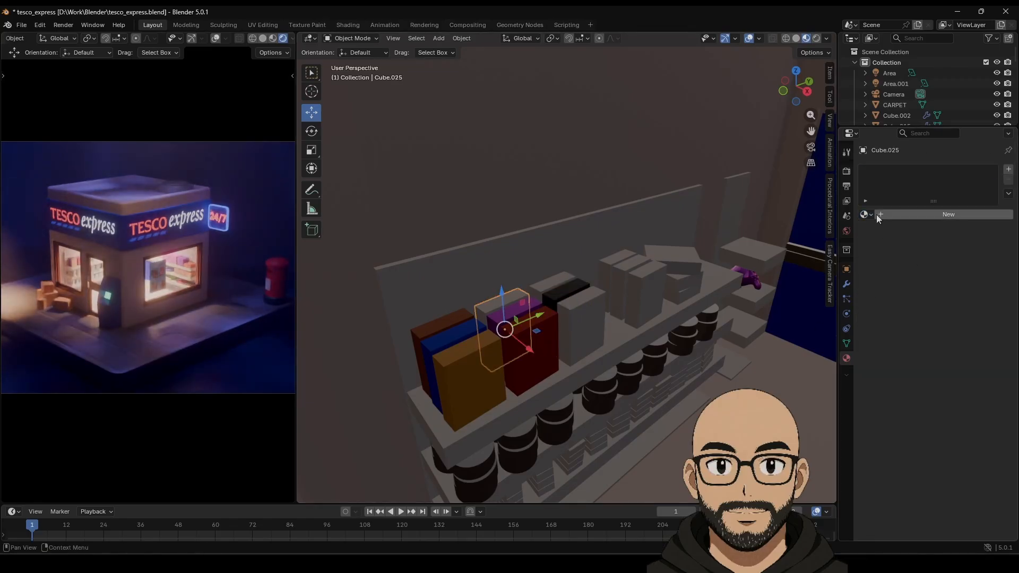
{"action": "left_click", "coordinate": [865, 214]}
{"action": "left_click", "coordinate": [891, 244]}
Step: Assign the existing Material.001 to the front boxes of the third and fourth groups on the top shelf
{"action": "left_click", "coordinate": [586, 333]}
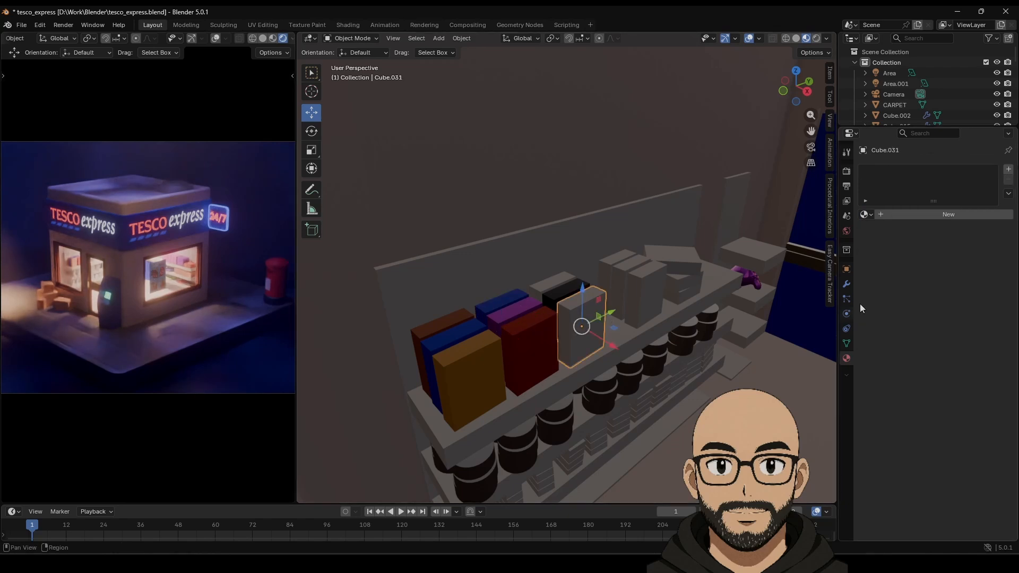
{"action": "left_click", "coordinate": [869, 215]}
{"action": "left_click", "coordinate": [893, 243]}
{"action": "left_click", "coordinate": [644, 295]}
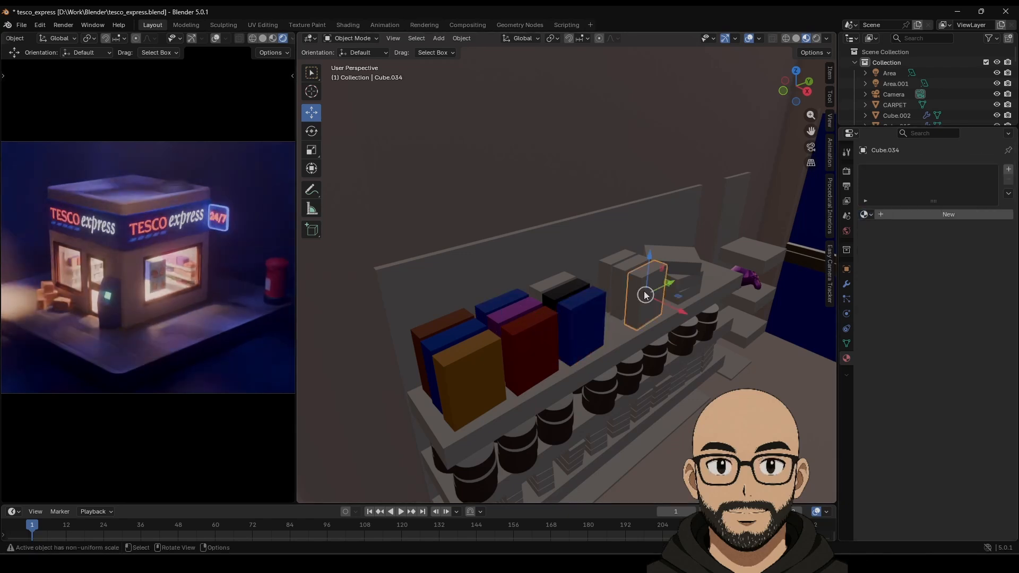
{"action": "left_click", "coordinate": [865, 213]}
{"action": "left_click", "coordinate": [893, 242]}
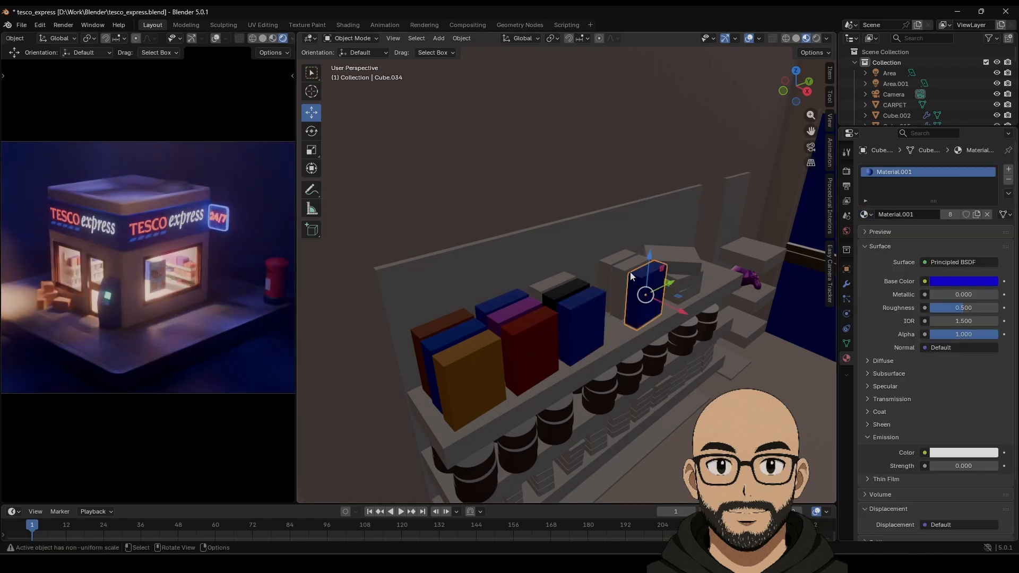
Step: Assign the existing material named Material to the fourth group's middle box and Material.005 to the flat box topping the neighbouring stack
{"action": "left_click", "coordinate": [633, 277]}
{"action": "left_click", "coordinate": [865, 214]}
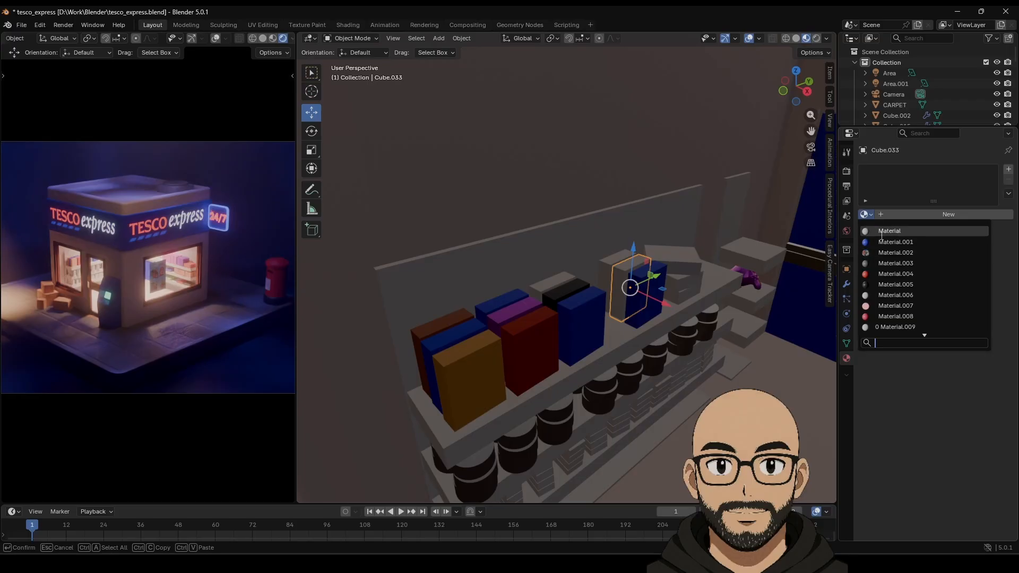
{"action": "left_click", "coordinate": [876, 229]}
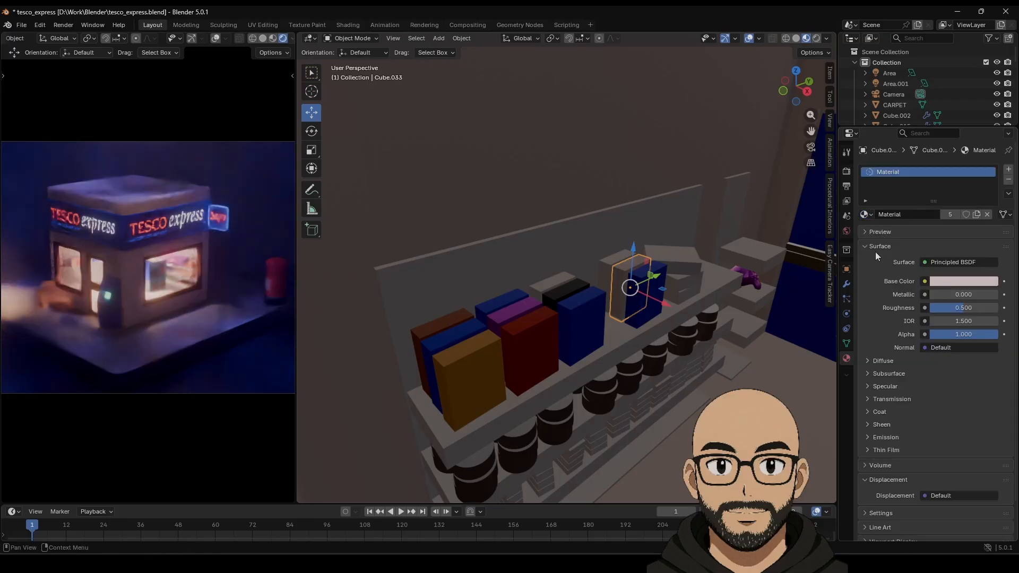
{"action": "left_click", "coordinate": [696, 261]}
{"action": "left_click", "coordinate": [865, 214]}
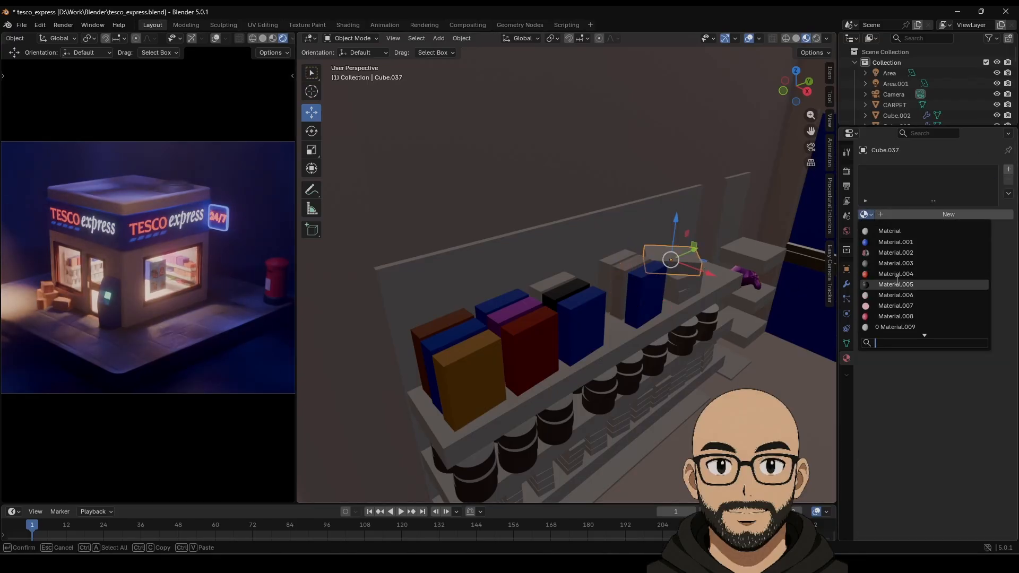
{"action": "left_click", "coordinate": [896, 284]}
Step: Assign the existing Material.020 to the flat box beneath the black one on the top shelf
{"action": "left_click", "coordinate": [688, 285]}
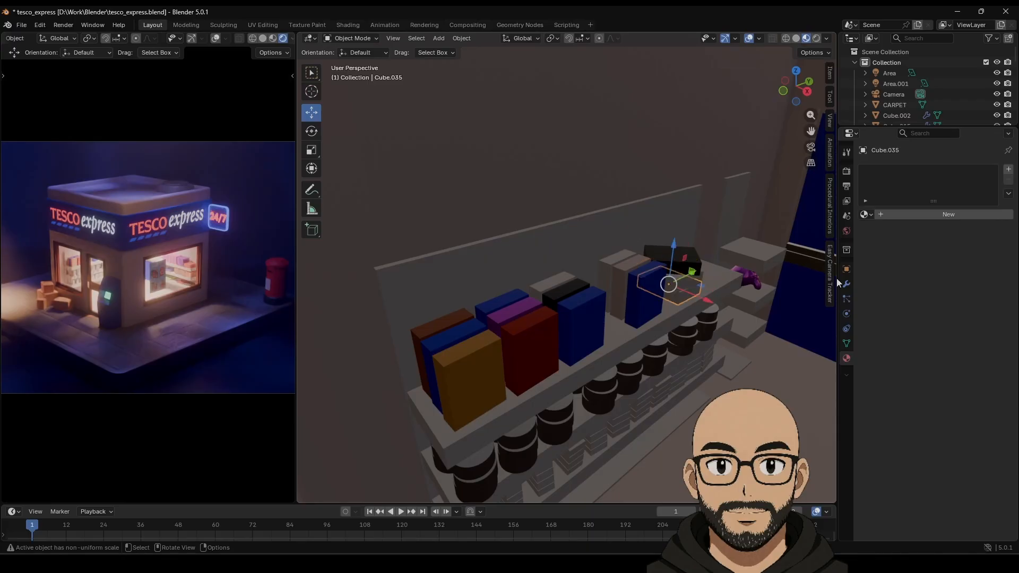
{"action": "left_click", "coordinate": [866, 214]}
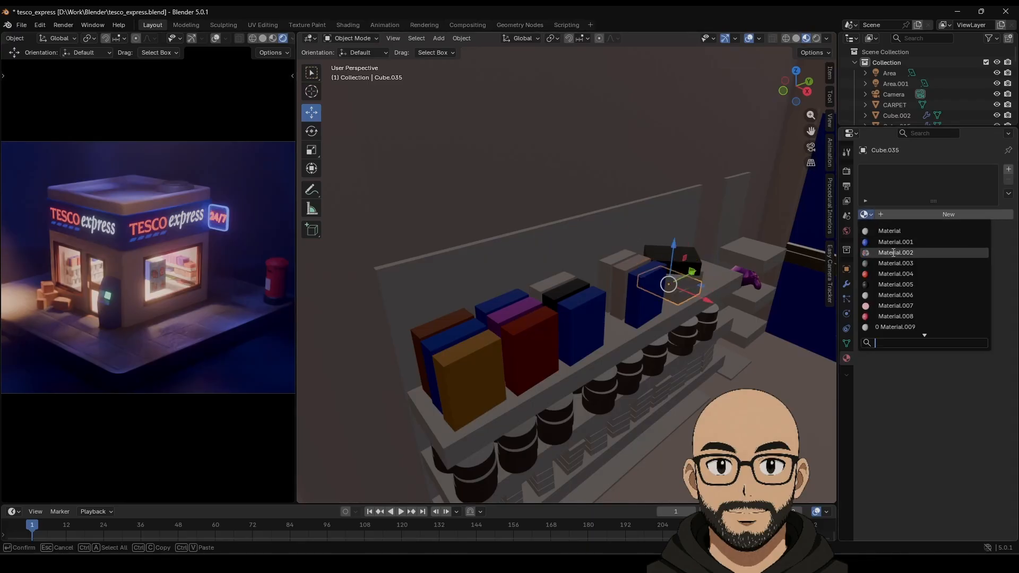
{"action": "scroll", "coordinate": [892, 306], "scroll_direction": "down", "scroll_amount": 4}
{"action": "scroll", "coordinate": [892, 306], "scroll_direction": "down", "scroll_amount": 15}
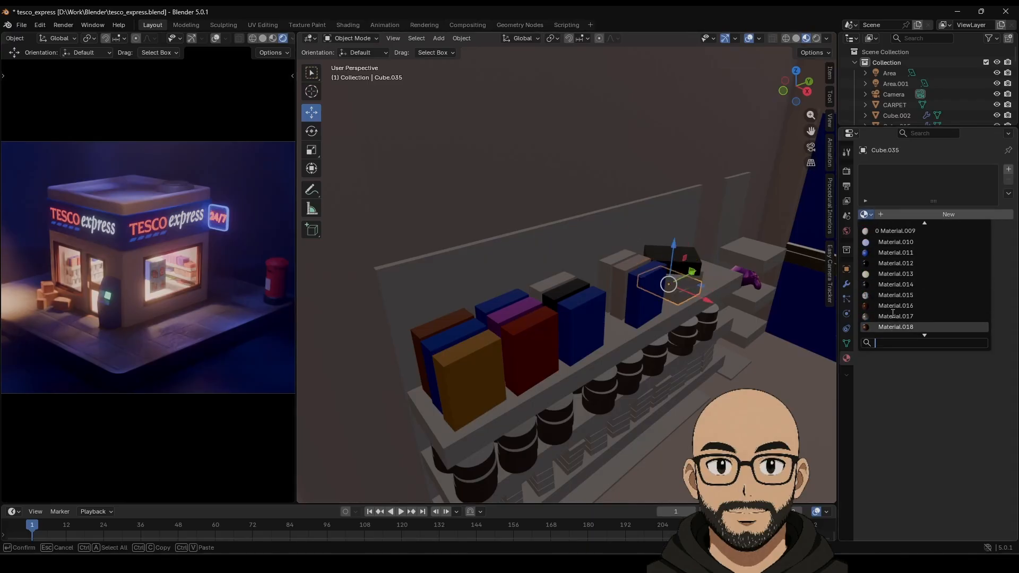
{"action": "left_click", "coordinate": [885, 243]}
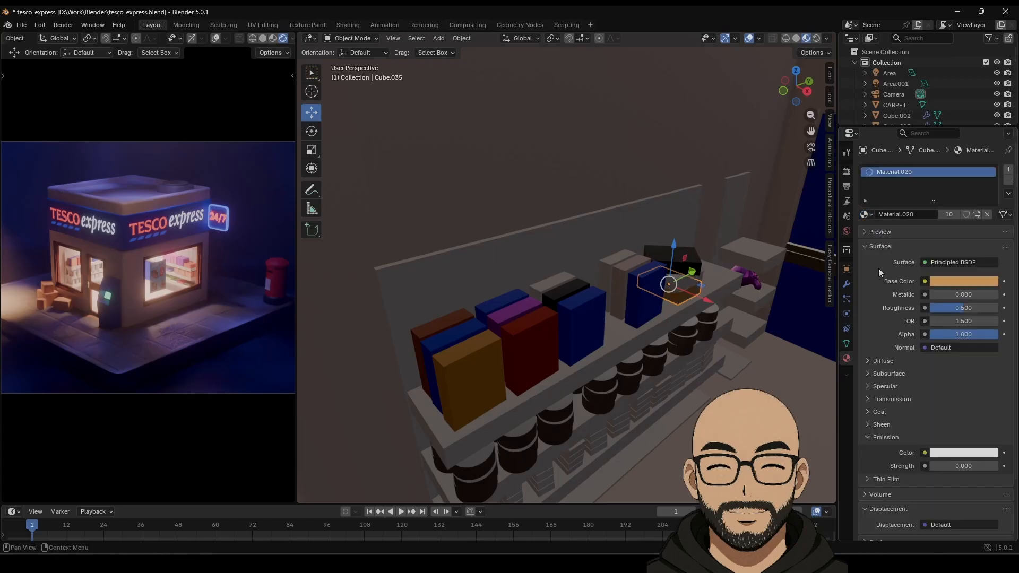
Step: Give the top shelf board a new material with base colour #E7DDB7, metallic 1.000 and roughness 0.546
{"action": "middle_click_drag", "start_coordinate": [676, 368], "coordinate": [670, 393]}
{"action": "scroll", "coordinate": [665, 385], "scroll_direction": "up", "scroll_amount": 3}
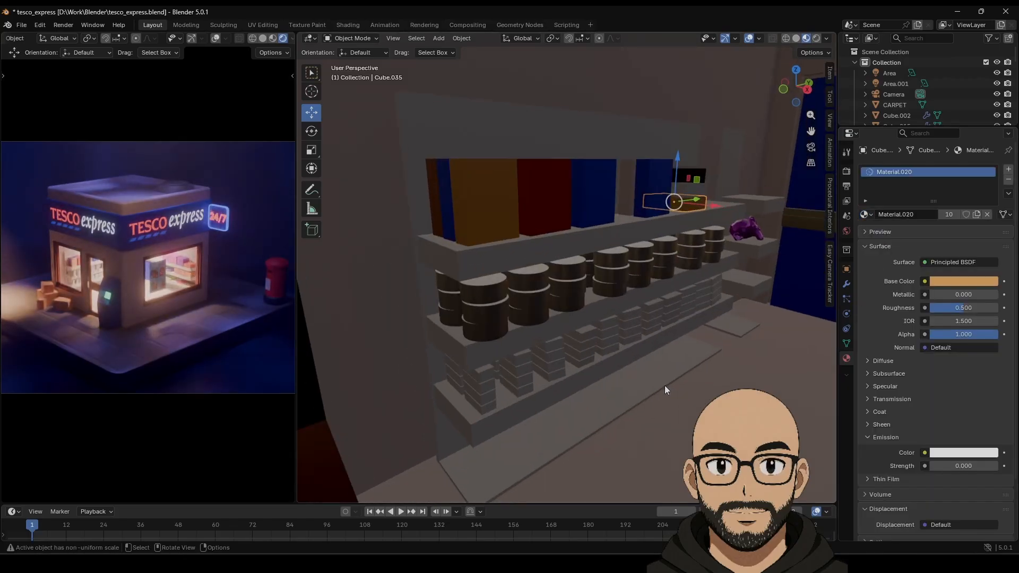
{"action": "left_click", "coordinate": [495, 256]}
{"action": "left_click", "coordinate": [893, 218]}
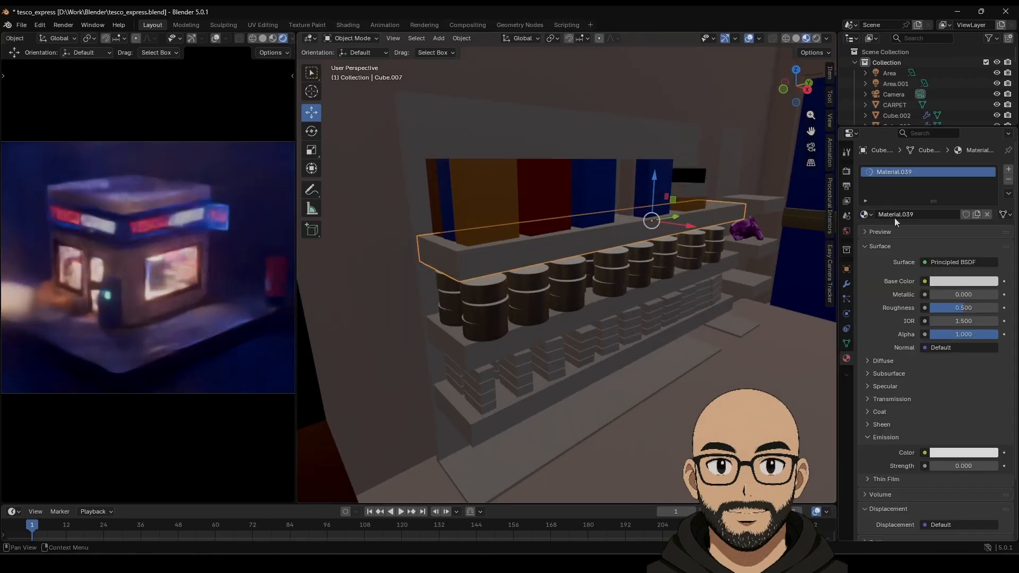
{"action": "left_click", "coordinate": [964, 282]}
{"action": "mouse_move", "coordinate": [944, 140]}
{"action": "left_mouse_down"}
{"action": "mouse_move", "coordinate": [928, 153]}
{"action": "mouse_move", "coordinate": [933, 144]}
{"action": "left_mouse_up"}
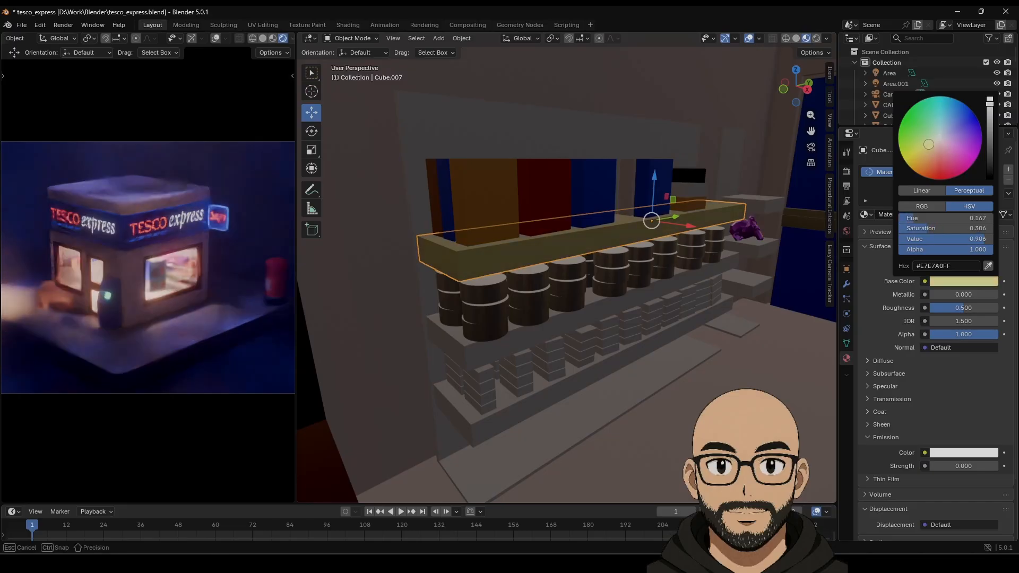
{"action": "left_click_drag", "start_coordinate": [936, 137], "coordinate": [933, 144]}
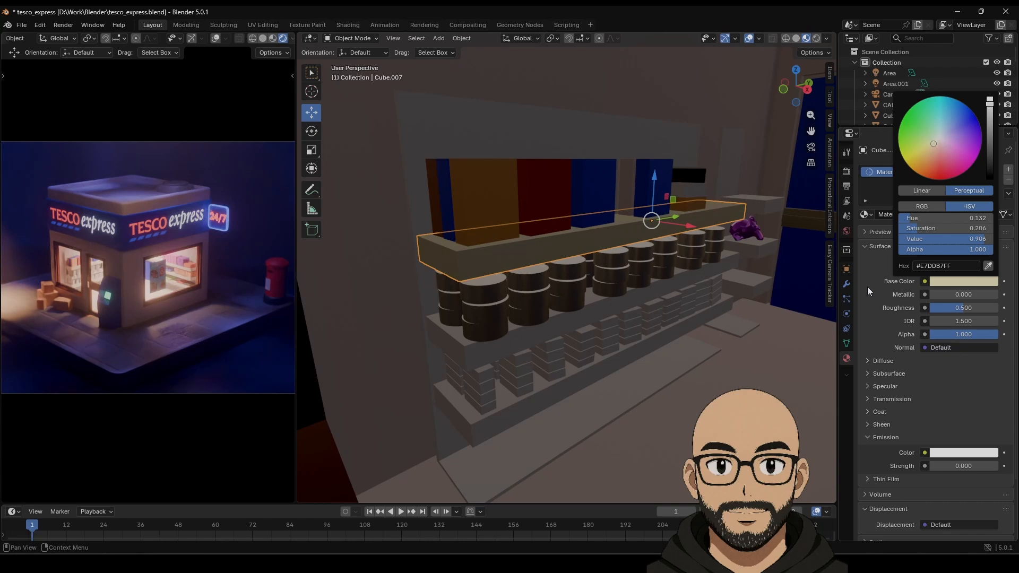
{"action": "left_click_drag", "start_coordinate": [948, 293], "coordinate": [997, 294]}
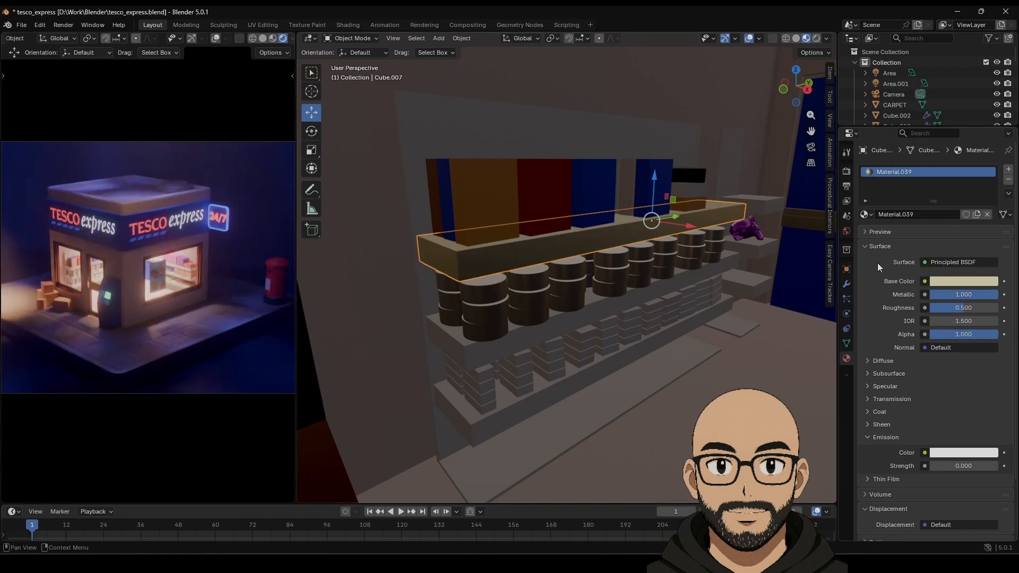
{"action": "left_click_drag", "start_coordinate": [965, 309], "coordinate": [969, 310]}
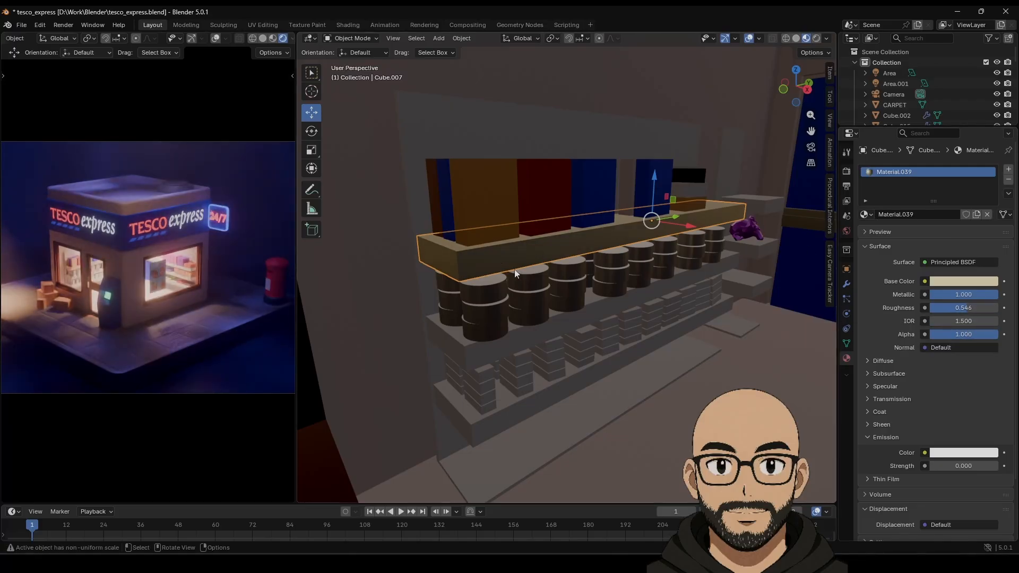
Step: Assign the existing Material.039 to the middle shelf board and the back panel of the same shelving unit
{"action": "left_click", "coordinate": [502, 353]}
{"action": "left_click", "coordinate": [871, 214]}
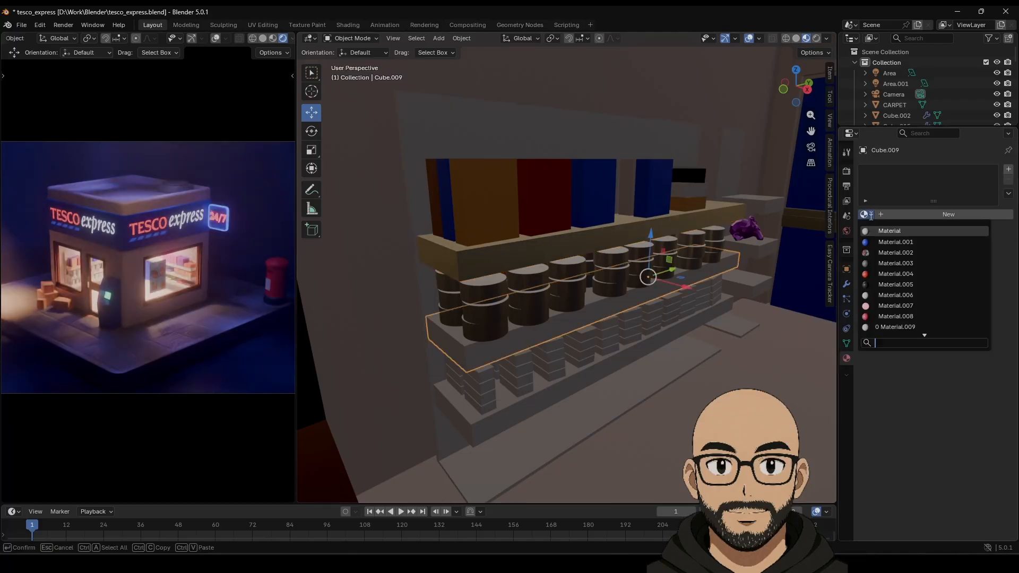
{"action": "type", "text": "39"}
{"action": "key", "text": "Return"}
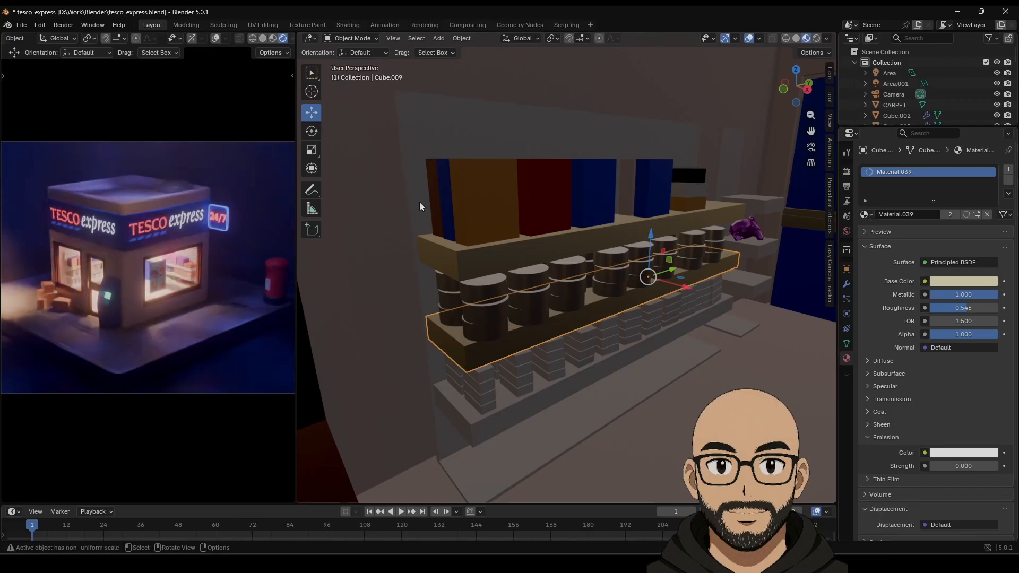
{"action": "left_click", "coordinate": [420, 163]}
{"action": "left_click", "coordinate": [866, 214]}
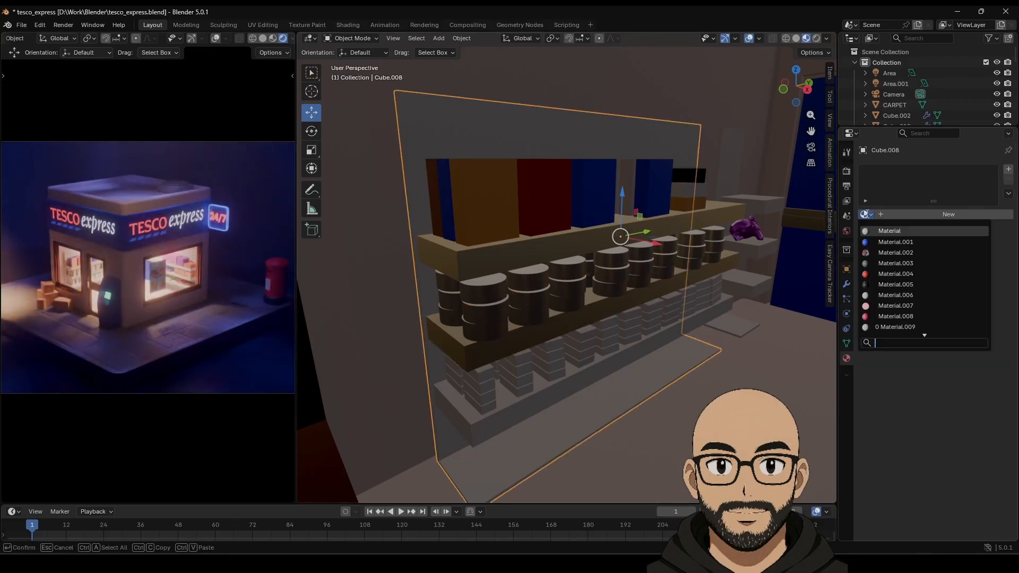
{"action": "type", "text": "39"}
{"action": "key", "text": "Return"}
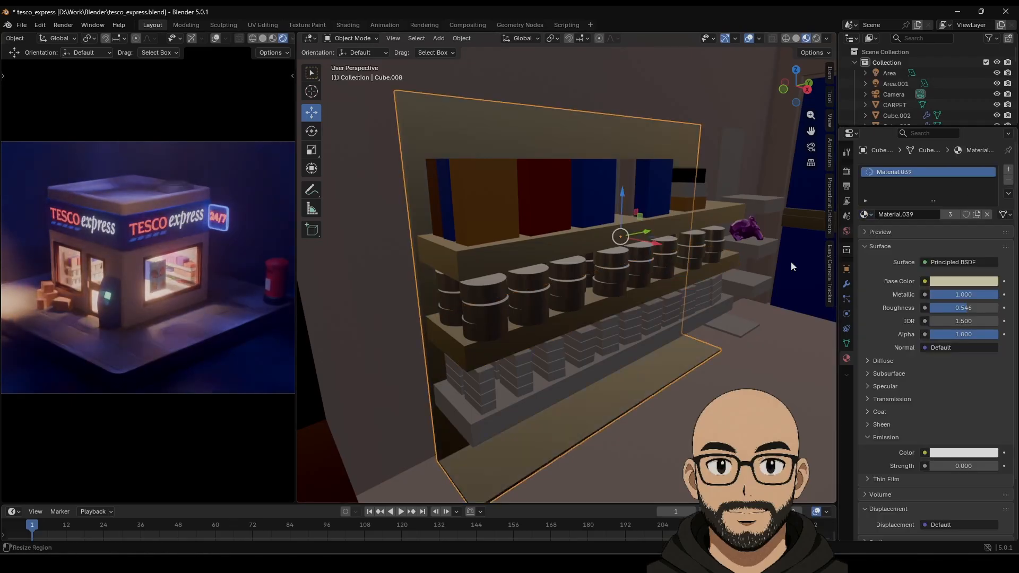
Step: Assign the existing Material.039 to the lowest shelf board under the stacked boxes
{"action": "left_click", "coordinate": [566, 383]}
{"action": "left_click", "coordinate": [872, 215]}
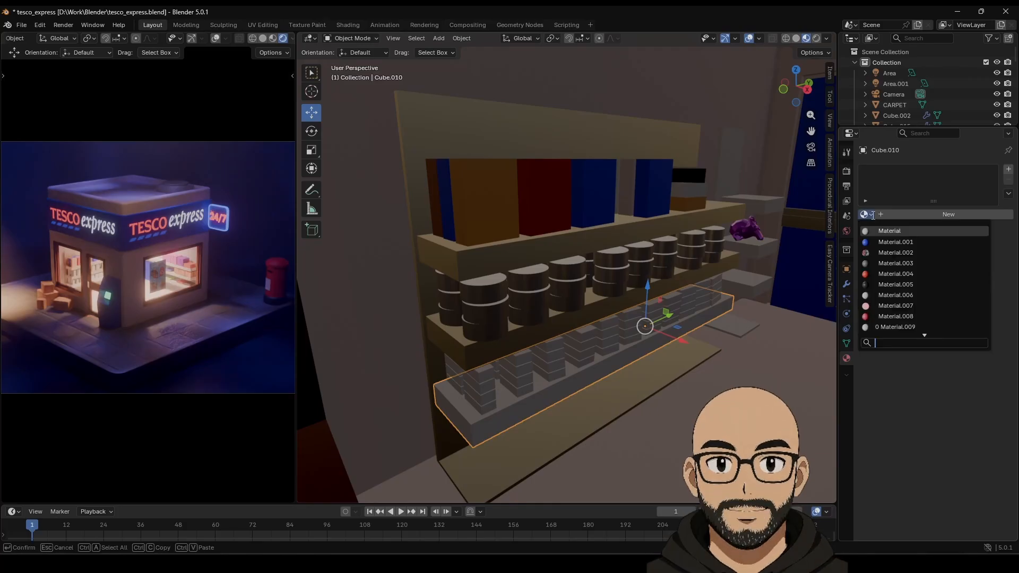
{"action": "type", "text": "39"}
{"action": "key", "text": "Return"}
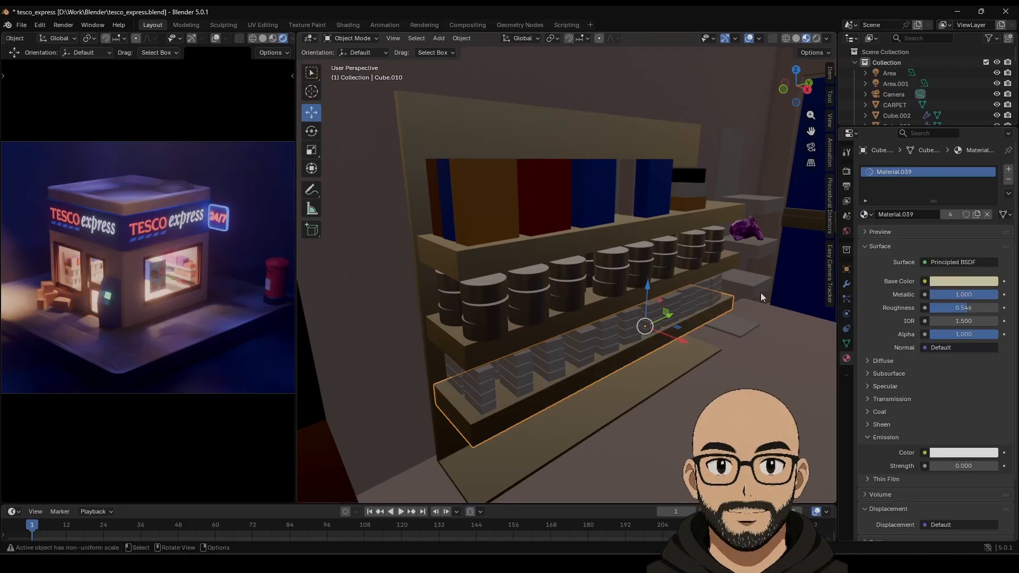
Step: Give the stacked boxes on the lowest shelf a new purple material with base colour #7E26E7
{"action": "left_click", "coordinate": [479, 394]}
{"action": "left_click", "coordinate": [908, 215]}
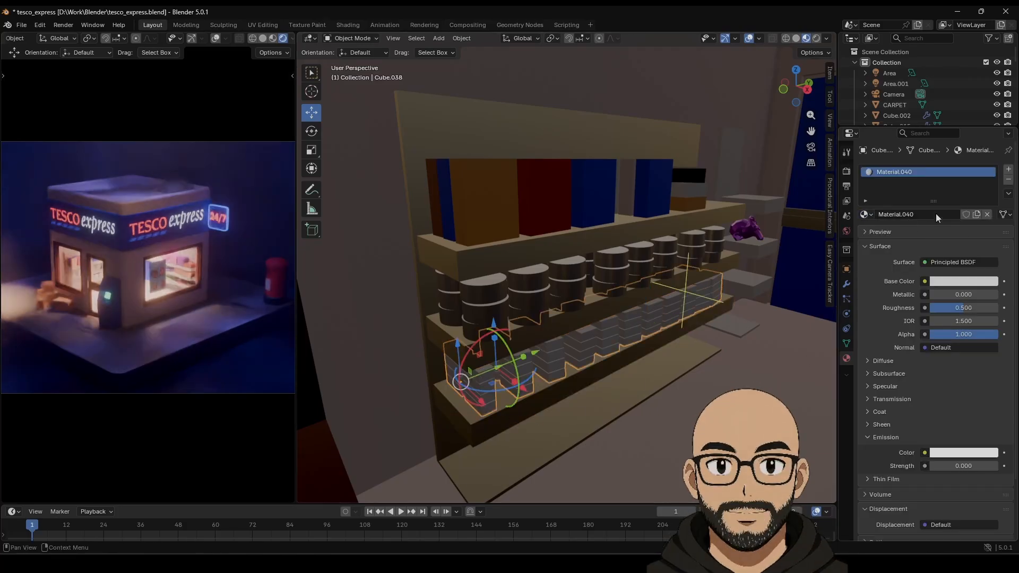
{"action": "left_click", "coordinate": [958, 285]}
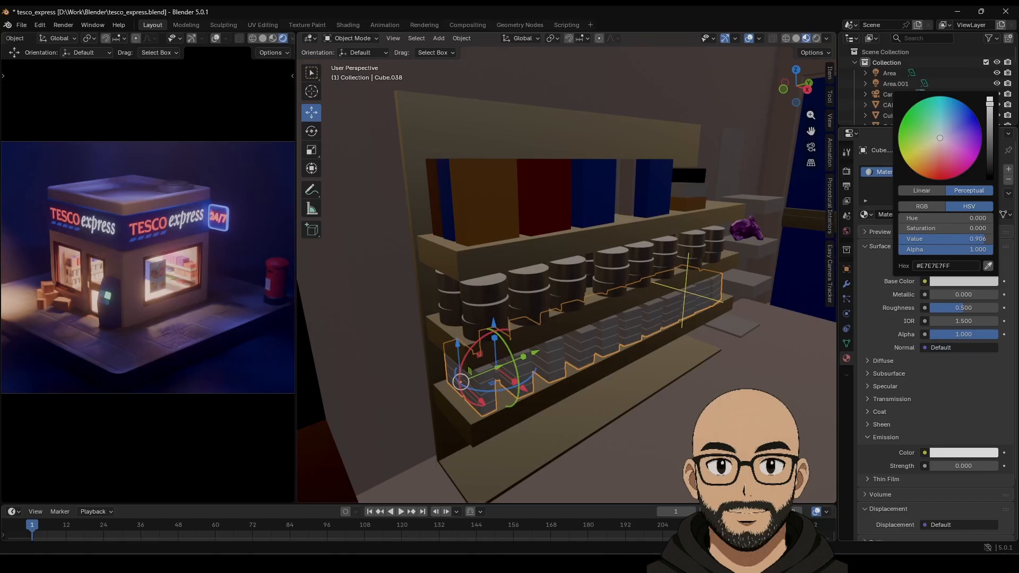
{"action": "mouse_move", "coordinate": [940, 138]}
{"action": "left_mouse_down"}
{"action": "mouse_move", "coordinate": [981, 136]}
{"action": "mouse_move", "coordinate": [972, 125]}
{"action": "mouse_move", "coordinate": [975, 136]}
{"action": "left_mouse_up"}
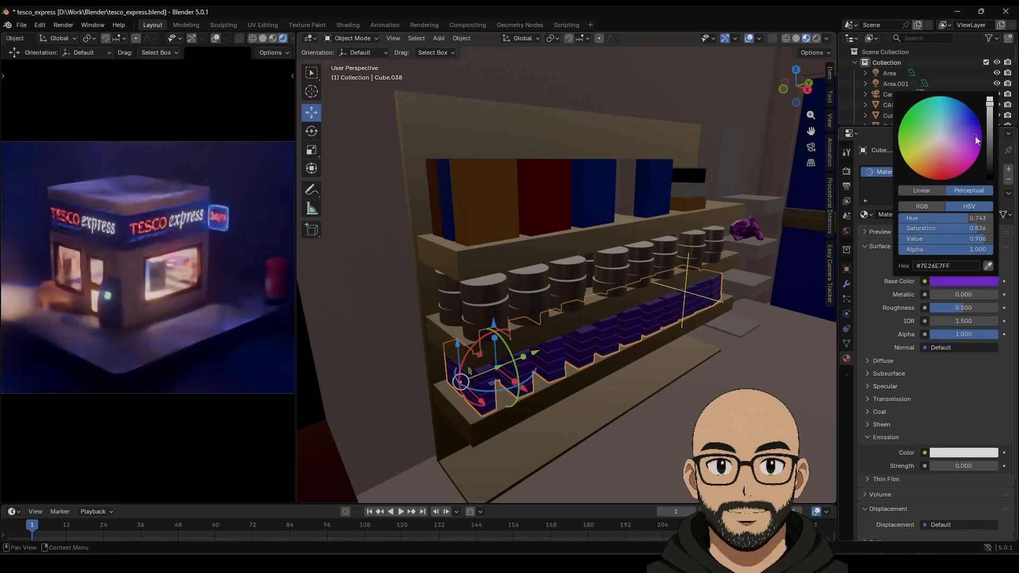
Step: Assign the existing Material.039 to the back panel of the narrow shelving unit in the corner
{"action": "middle_click_drag", "start_coordinate": [625, 378], "coordinate": [501, 330]}
{"action": "left_click", "coordinate": [502, 330]}
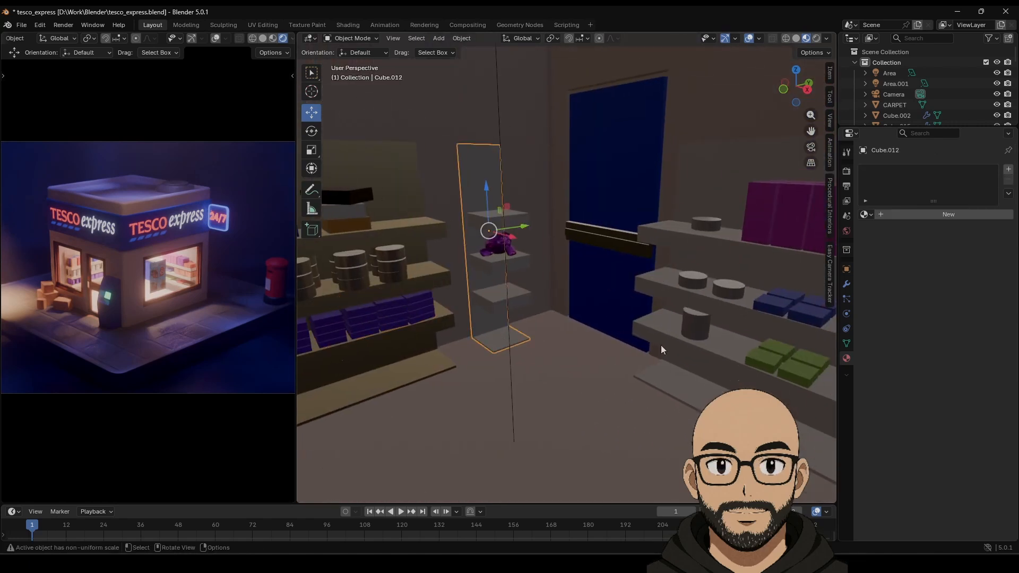
{"action": "left_click", "coordinate": [872, 214]}
{"action": "type", "text": "17"}
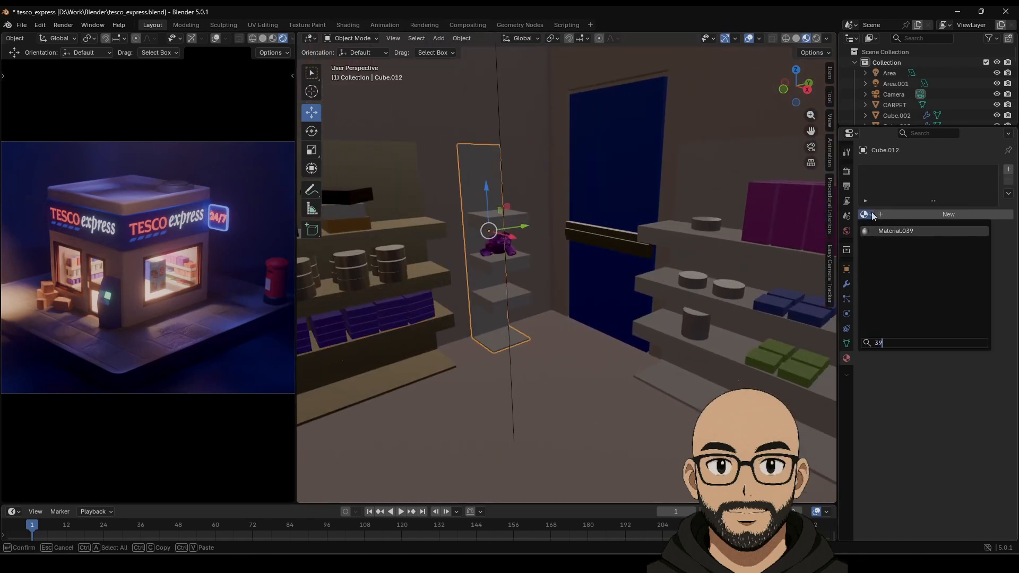
{"action": "key", "text": "Return"}
Step: Assign the existing Material.039 to the lower, middle and upper shelf boards of the narrow corner unit
{"action": "left_click", "coordinate": [506, 305]}
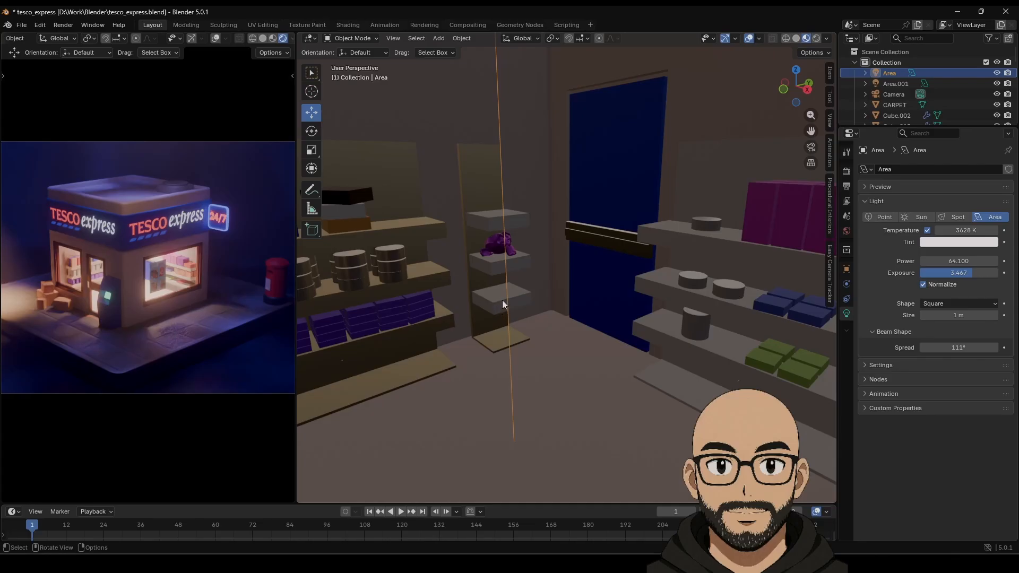
{"action": "left_click", "coordinate": [502, 301]}
{"action": "left_click", "coordinate": [864, 213]}
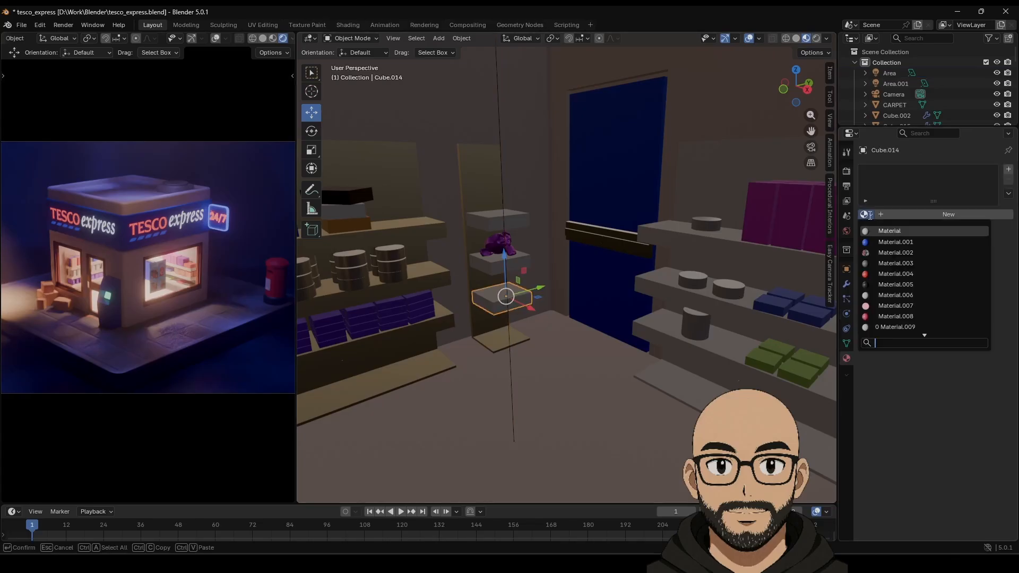
{"action": "left_click", "coordinate": [890, 324]}
{"action": "left_click", "coordinate": [523, 266]}
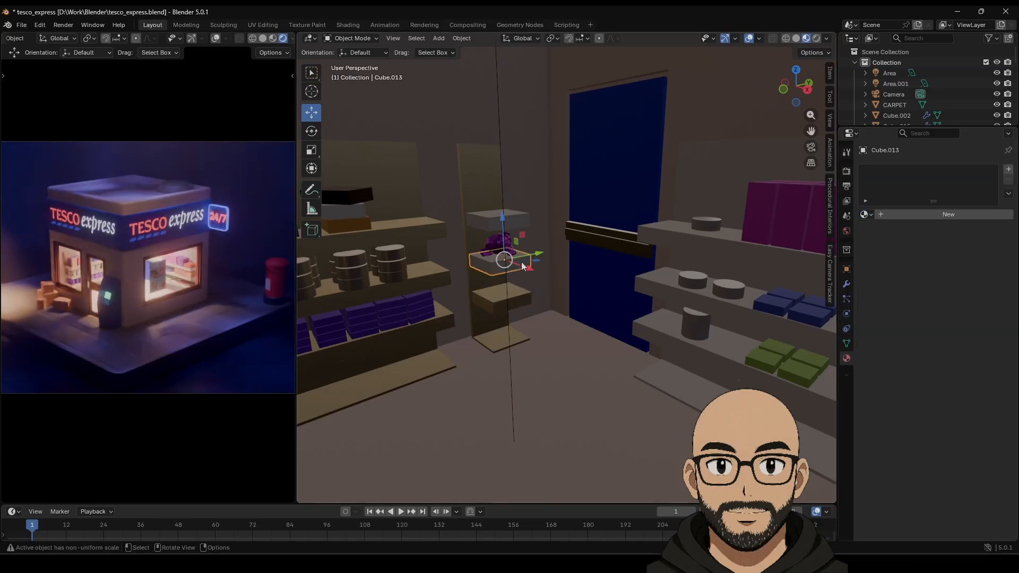
{"action": "left_click", "coordinate": [871, 214]}
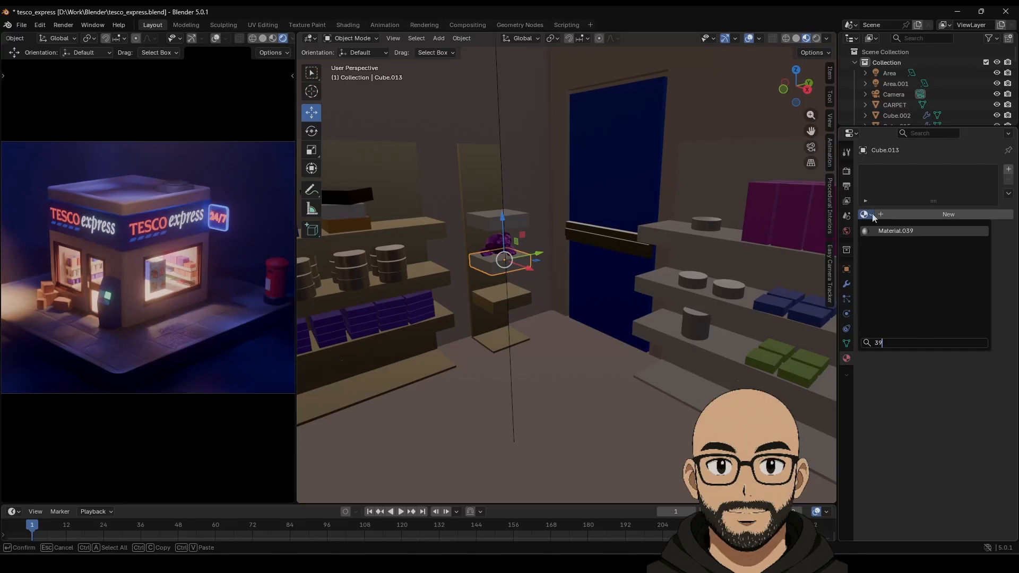
{"action": "left_click", "coordinate": [879, 253]}
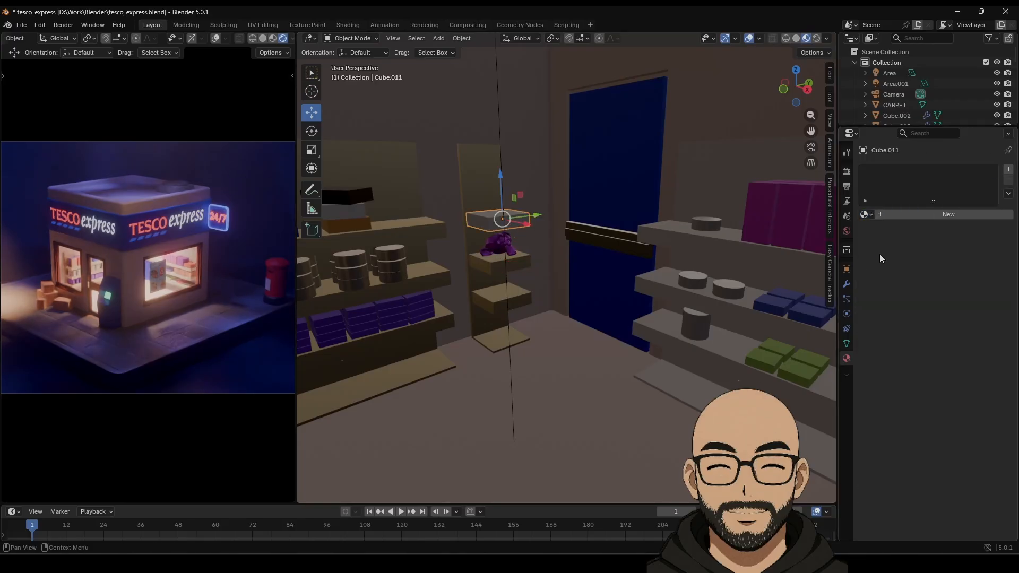
{"action": "left_click", "coordinate": [870, 214]}
{"action": "key", "text": "Return"}
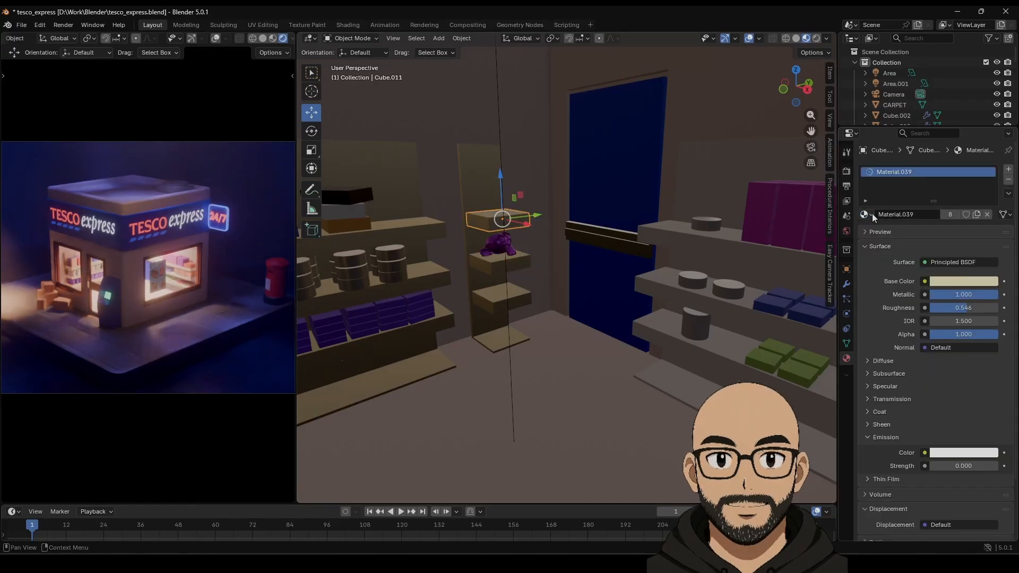
Step: Assign Material.039 to the back panel and the lowest shelf board of the shelving unit holding the magenta boxes
{"action": "left_click", "coordinate": [700, 394]}
{"action": "left_click", "coordinate": [871, 214]}
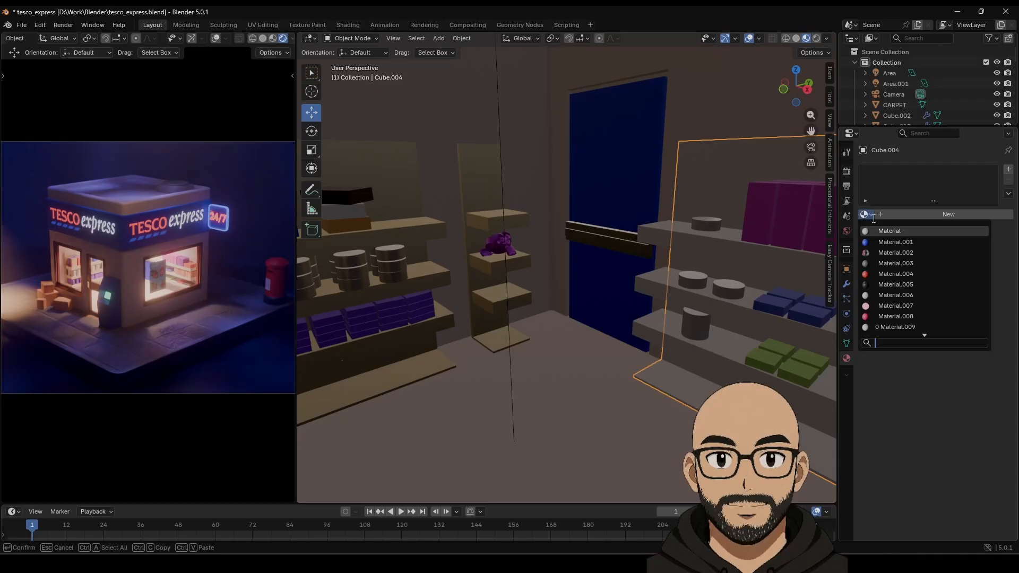
{"action": "type", "text": "39"}
{"action": "key", "text": "Return"}
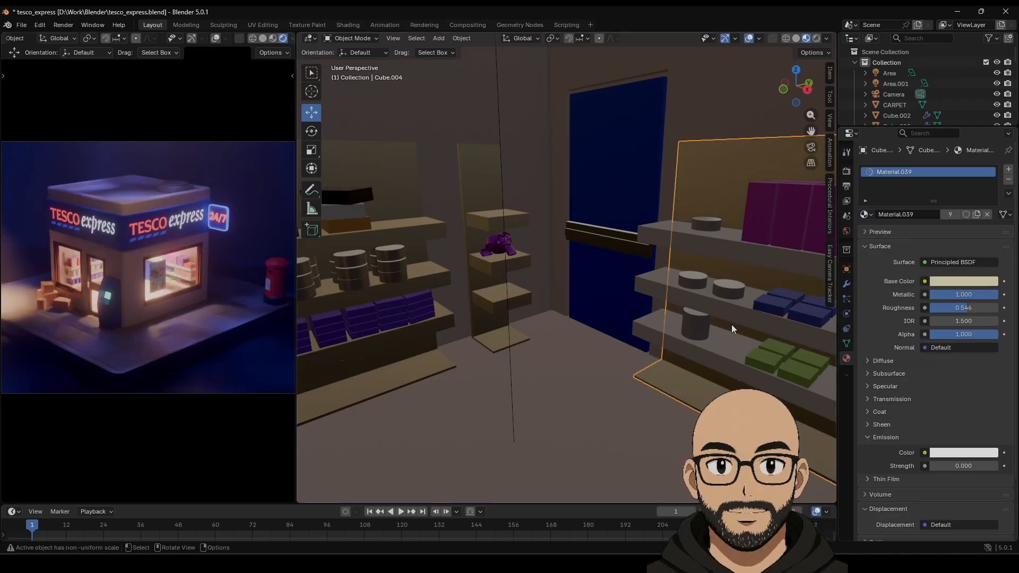
{"action": "left_click", "coordinate": [713, 351]}
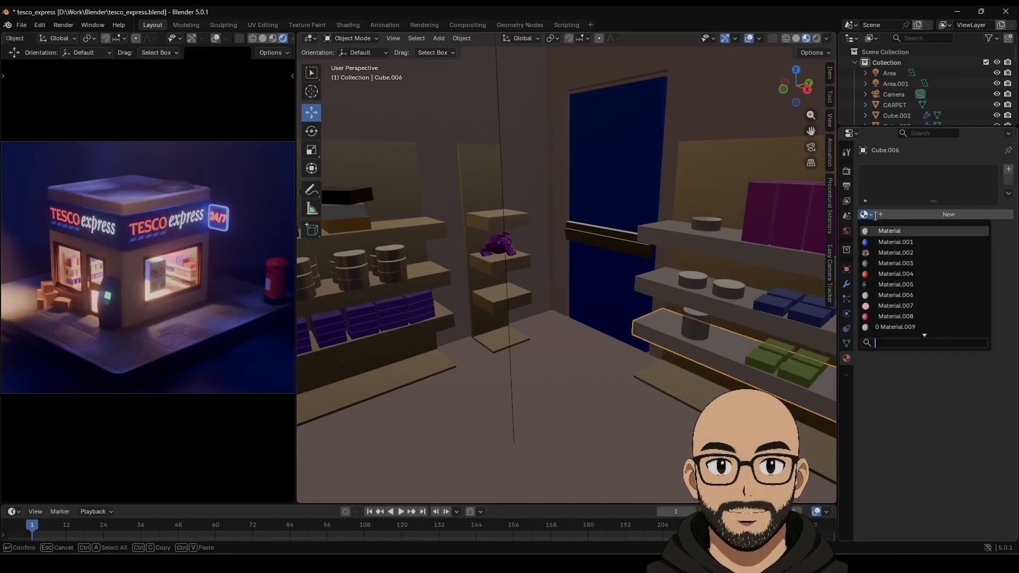
{"action": "type", "text": "7"}
{"action": "key", "text": "Return"}
Step: Assign Material.039 to the middle and top shelf boards of the unit holding the magenta boxes
{"action": "left_click", "coordinate": [732, 312]}
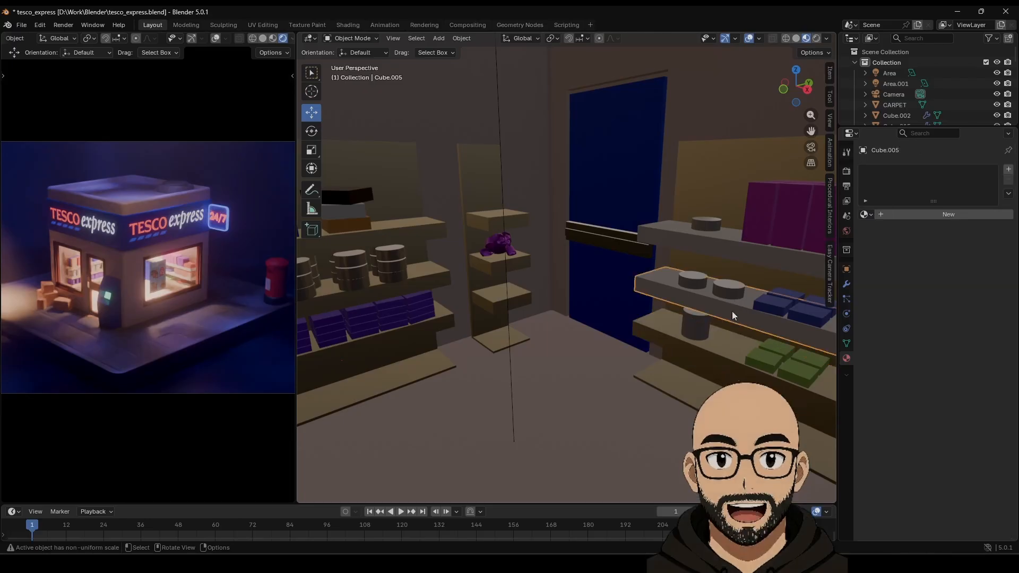
{"action": "left_click", "coordinate": [866, 214]}
{"action": "type", "text": "39"}
{"action": "key", "text": "Return"}
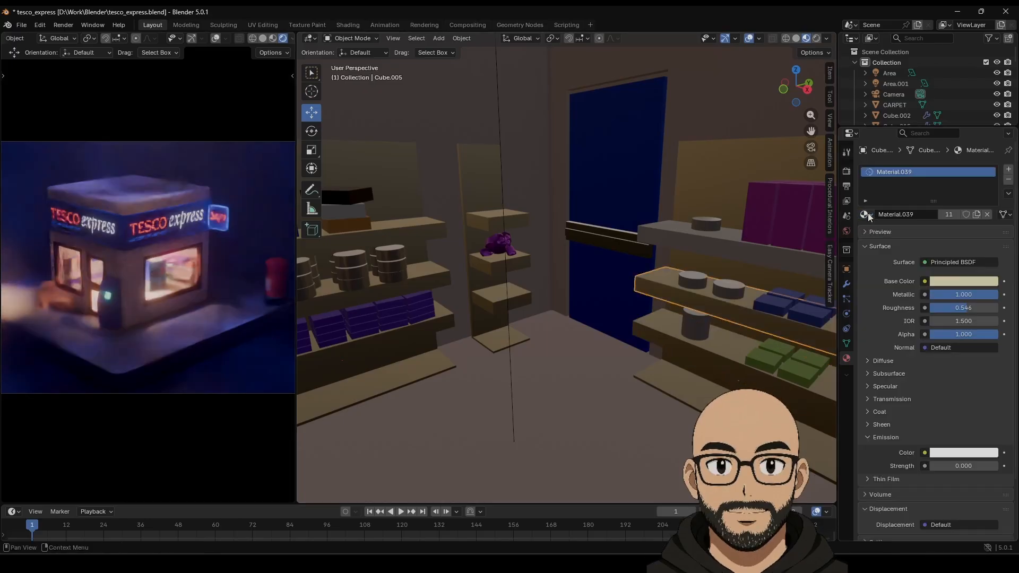
{"action": "left_click", "coordinate": [726, 251]}
{"action": "left_click", "coordinate": [866, 215]}
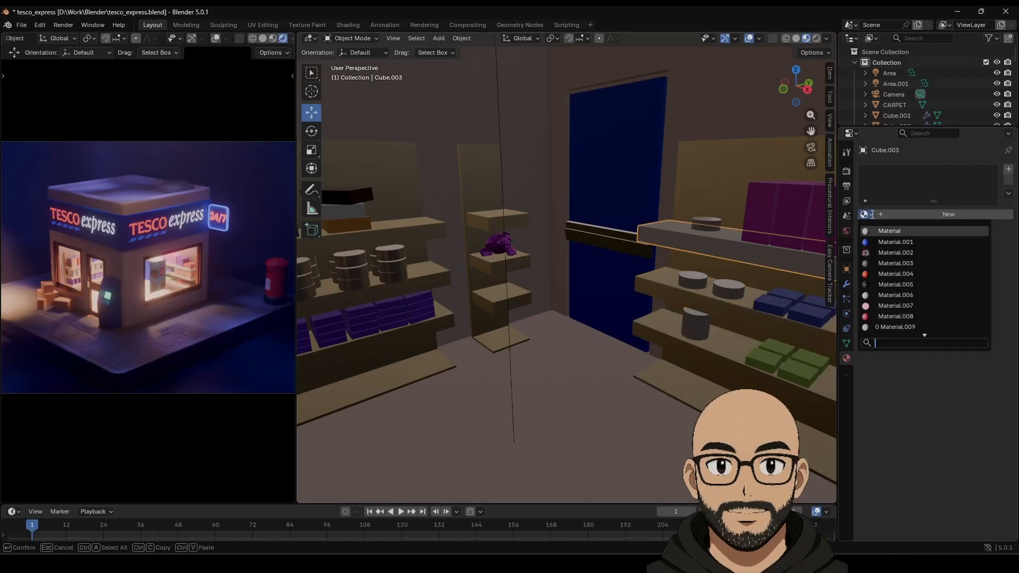
{"action": "type", "text": "39"}
{"action": "key", "text": "Return"}
{"action": "scroll", "coordinate": [540, 334], "scroll_direction": "down", "scroll_amount": 10}
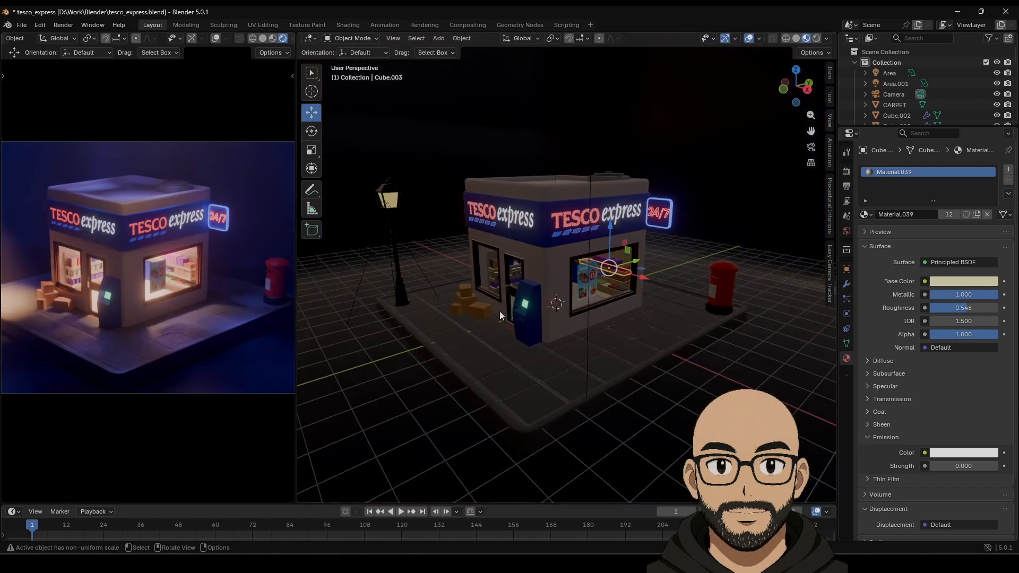
{"action": "left_click", "coordinate": [735, 229]}
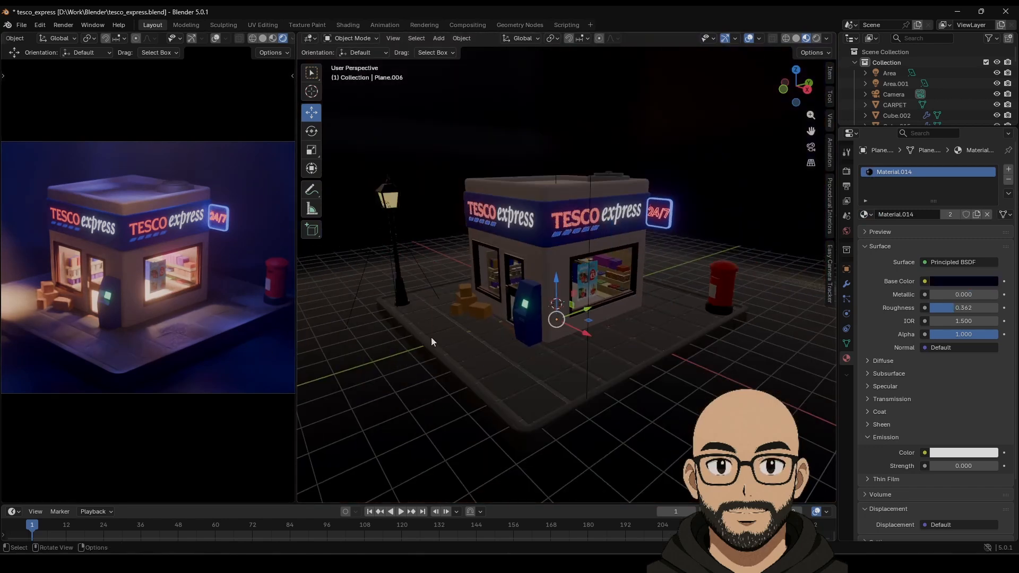
Step: Widen the rendered viewport and inspect the night scene from the front and rear
{"action": "left_click_drag", "start_coordinate": [295, 306], "coordinate": [543, 310]}
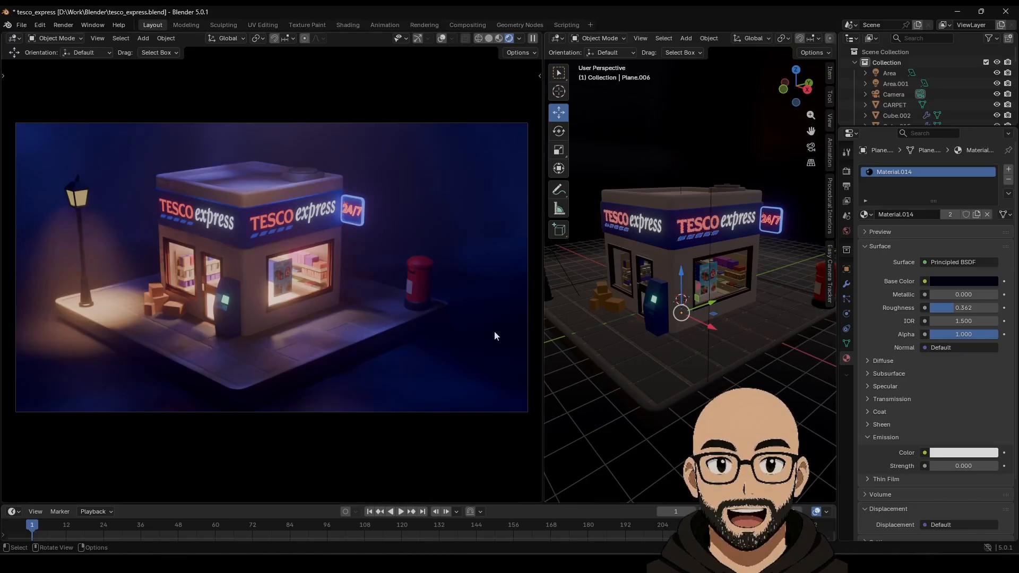
{"action": "middle_click_drag", "start_coordinate": [671, 289], "coordinate": [598, 306]}
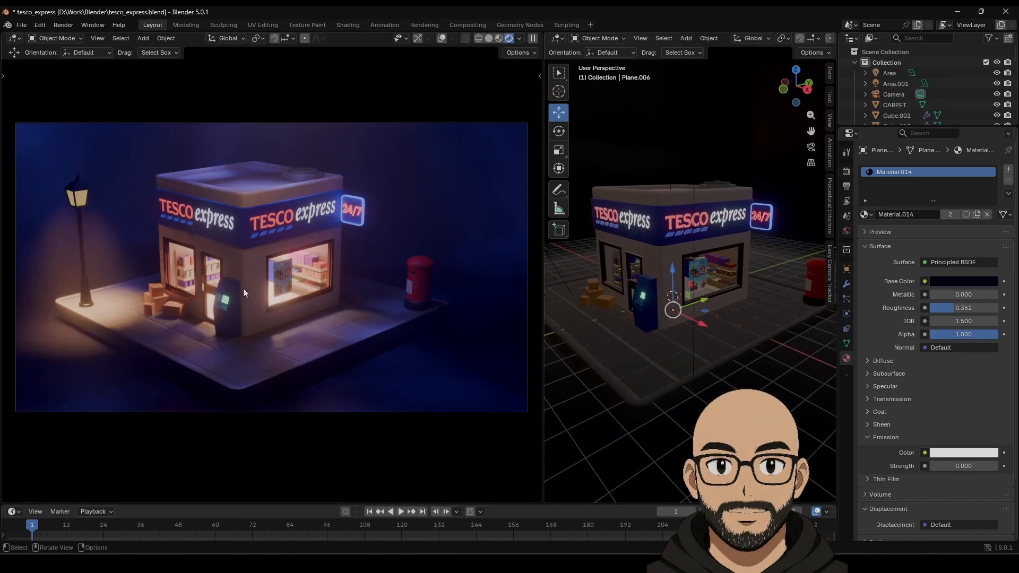
{"action": "middle_click_drag", "start_coordinate": [243, 288], "coordinate": [349, 317]}
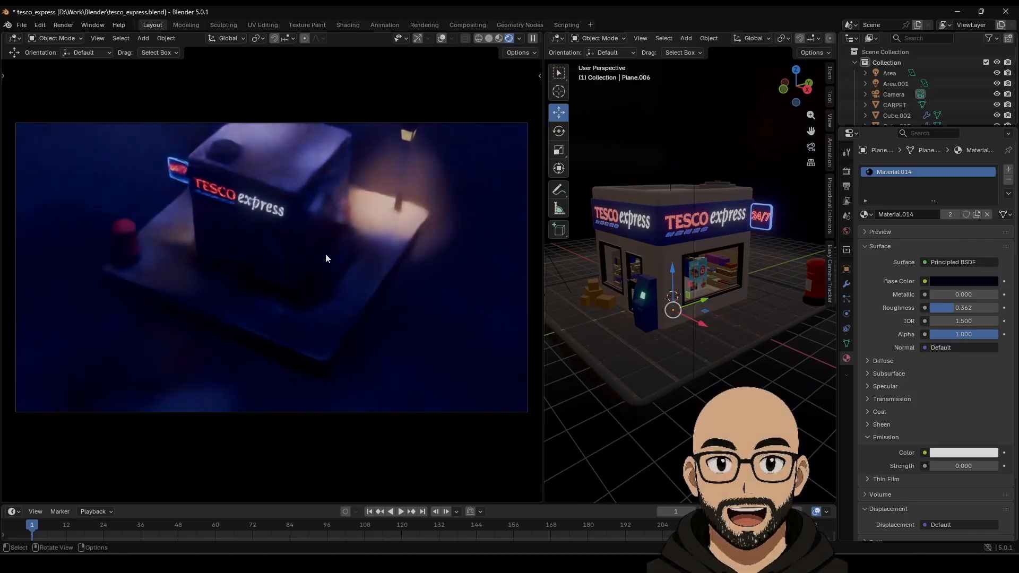
{"action": "middle_click_drag", "start_coordinate": [326, 259], "coordinate": [167, 288]}
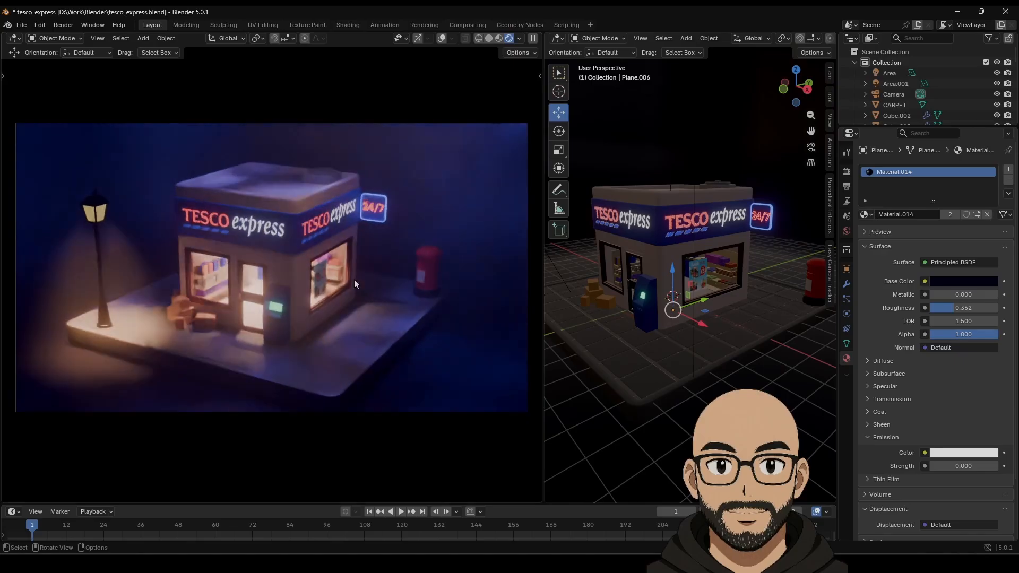
Step: Add a point light at the centre of the scene
{"action": "scroll", "coordinate": [704, 268], "scroll_direction": "down", "scroll_amount": 2}
{"action": "middle_click_drag", "start_coordinate": [704, 265], "coordinate": [678, 191]}
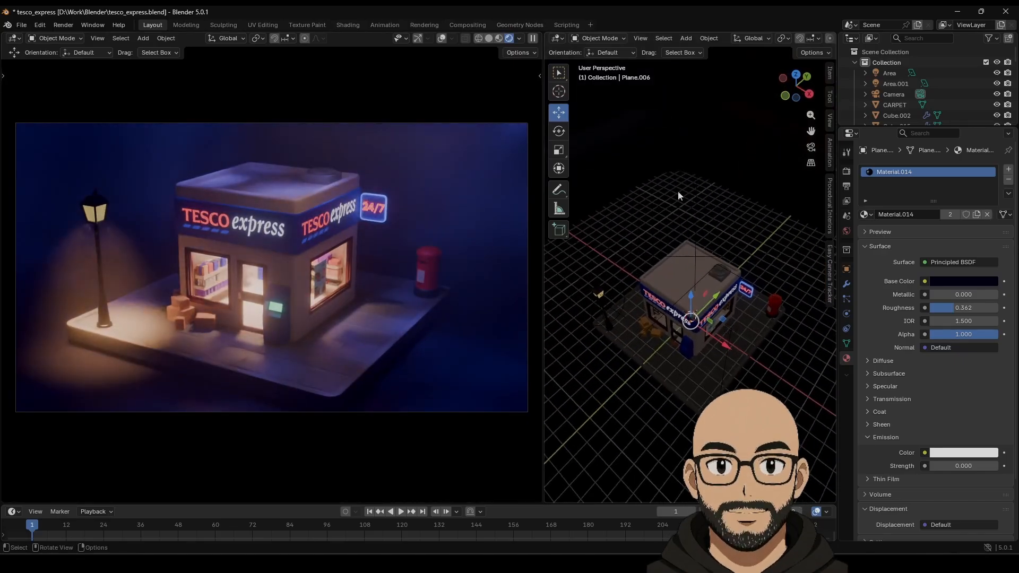
{"action": "left_click", "coordinate": [686, 39]}
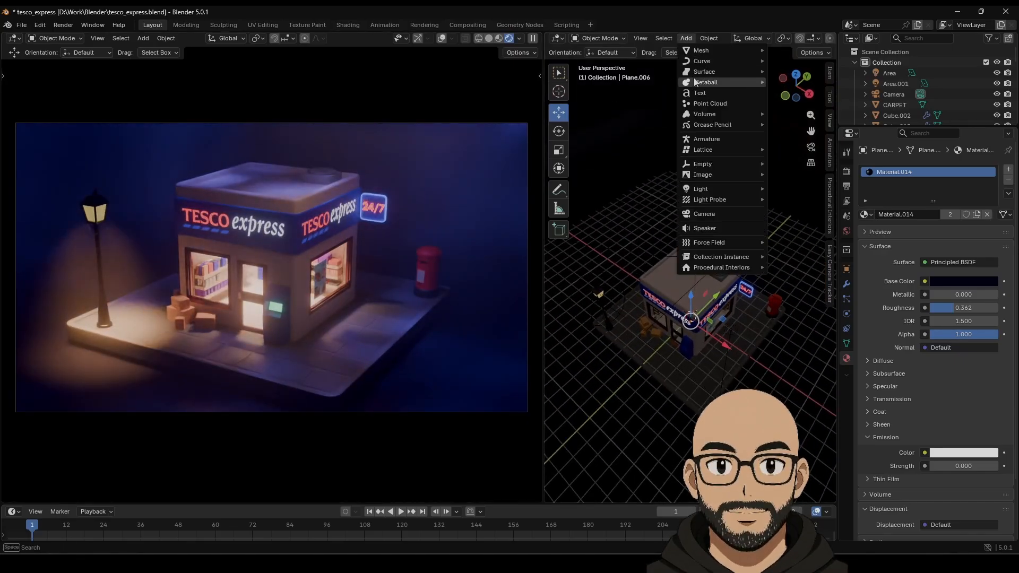
{"action": "mouse_move", "coordinate": [715, 186]}
{"action": "left_click", "coordinate": [786, 190]}
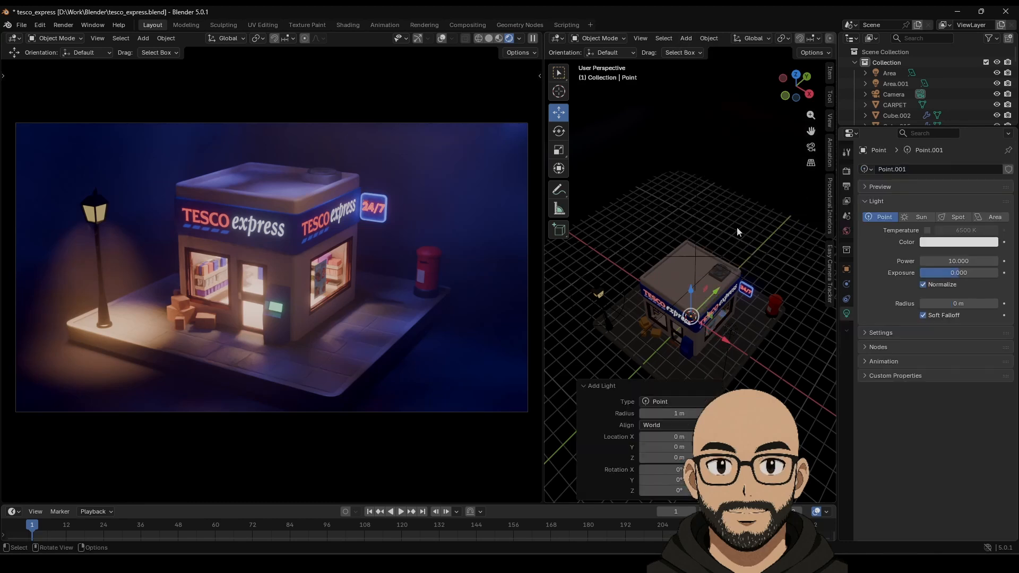
Step: Move the point light far behind the shop and raise it about 8.8 m above the ground
{"action": "middle_click_drag", "start_coordinate": [733, 323], "coordinate": [705, 330]}
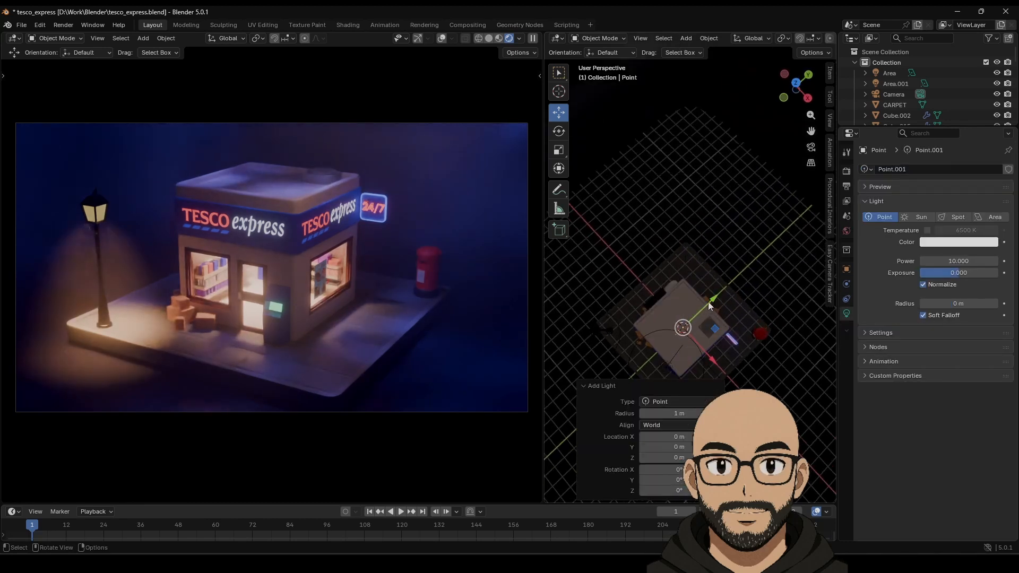
{"action": "left_click_drag", "start_coordinate": [712, 300], "coordinate": [792, 225]}
{"action": "left_click_drag", "start_coordinate": [796, 287], "coordinate": [690, 214]}
{"action": "left_click_drag", "start_coordinate": [711, 142], "coordinate": [731, 126]}
{"action": "middle_click_drag", "start_coordinate": [727, 228], "coordinate": [726, 129]}
{"action": "left_click_drag", "start_coordinate": [699, 203], "coordinate": [702, 129]}
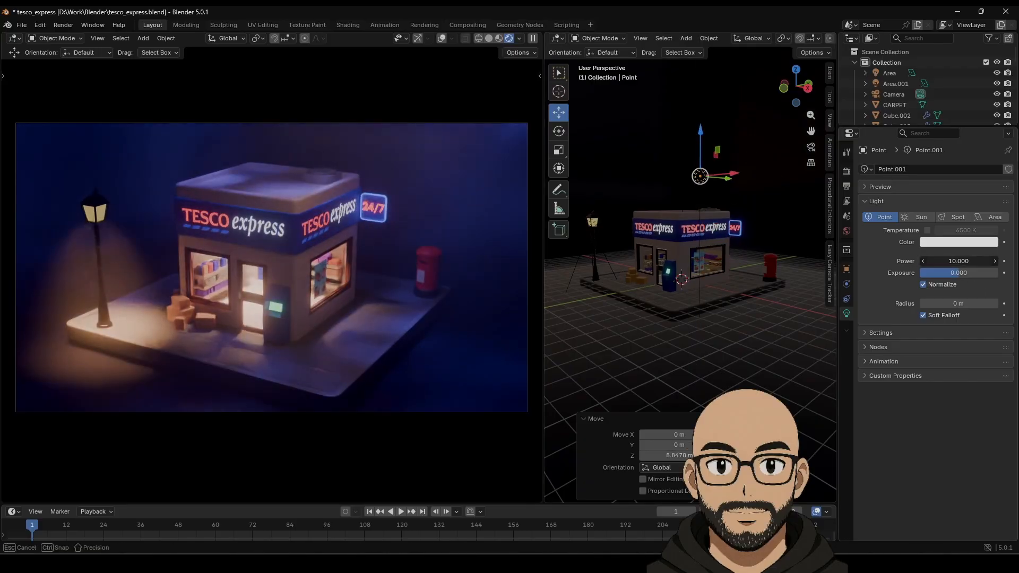
Step: Set the point light's power to 69, exposure to 10 and colour to saturated blue #00A0FF
{"action": "left_click_drag", "start_coordinate": [959, 260], "coordinate": [987, 277]}
{"action": "left_click", "coordinate": [957, 244]}
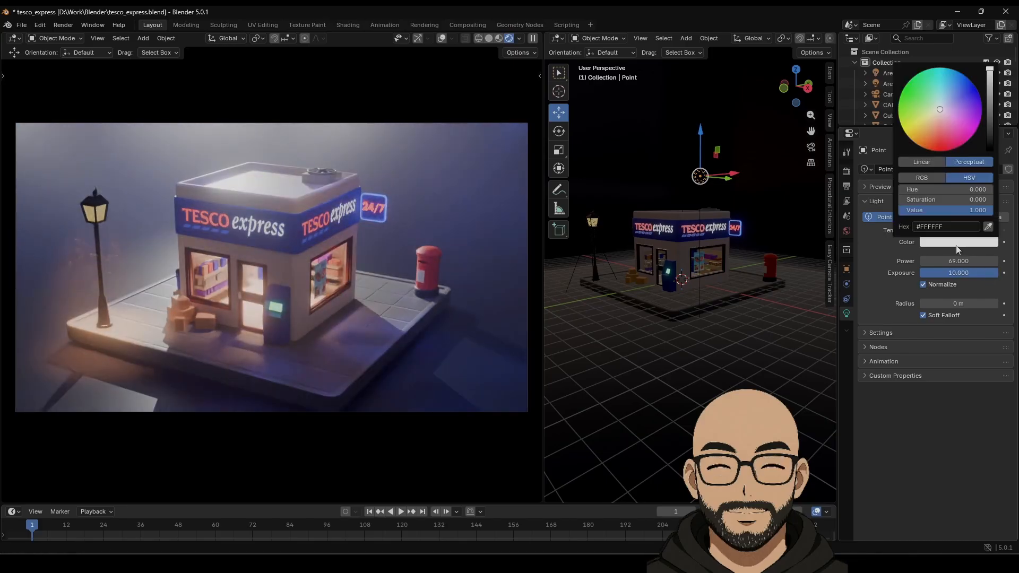
{"action": "left_click_drag", "start_coordinate": [949, 109], "coordinate": [957, 71]}
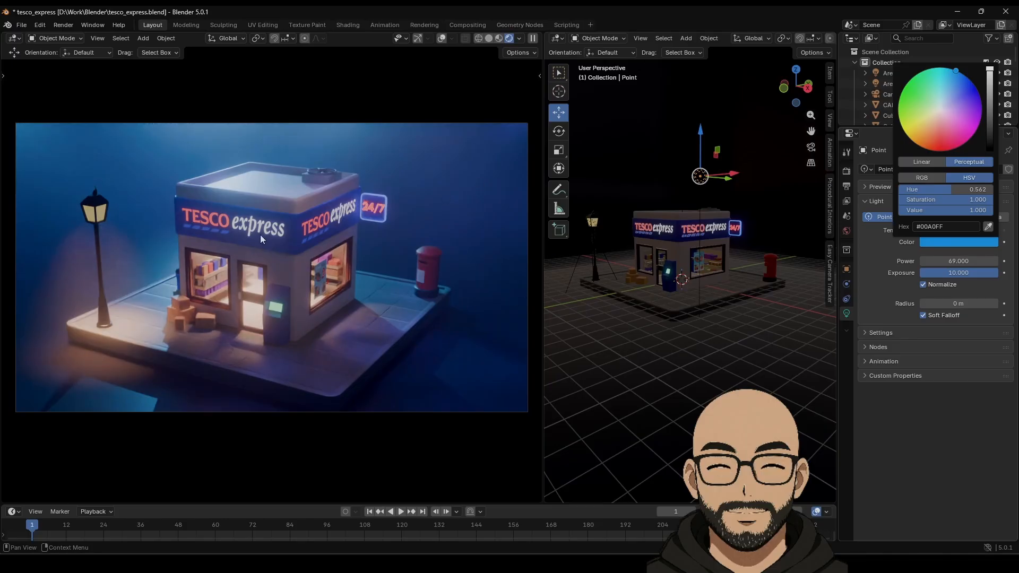
Step: Set the blue point light's radius to 14.5 m and raise the light by about 5.8 m
{"action": "key", "text": "g"}
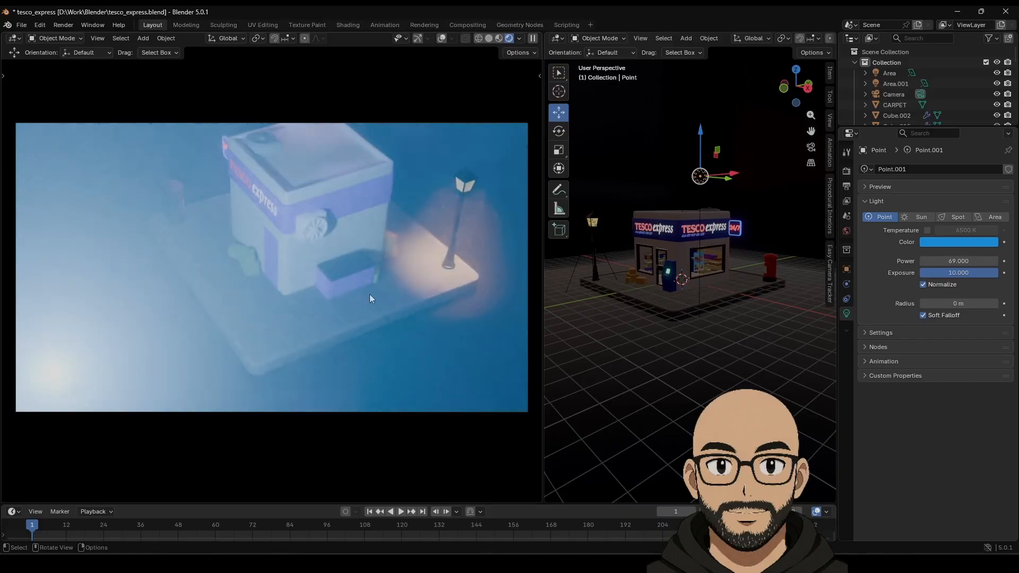
{"action": "middle_click_drag", "start_coordinate": [381, 287], "coordinate": [351, 294]}
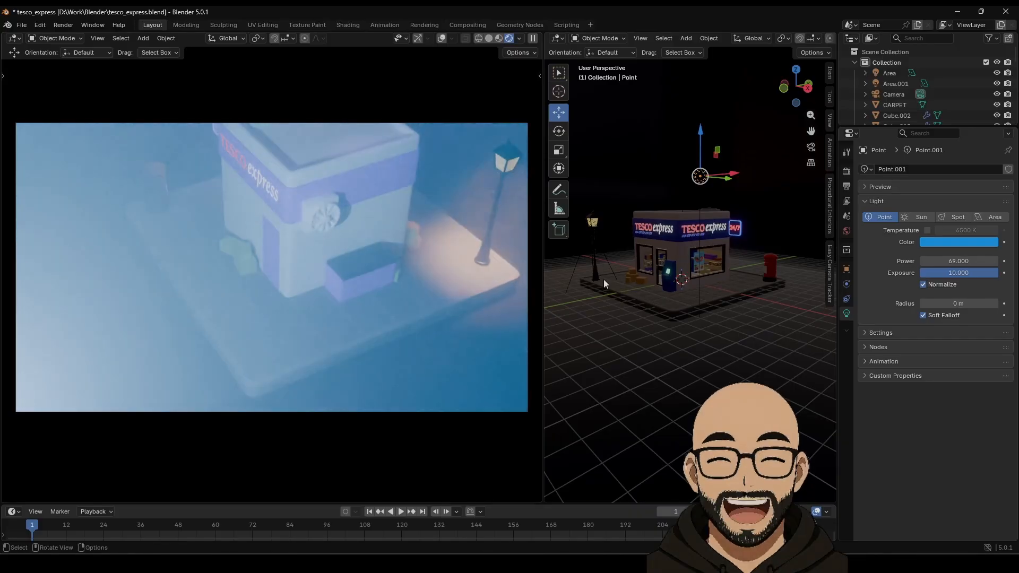
{"action": "middle_click_drag", "start_coordinate": [728, 261], "coordinate": [706, 318]}
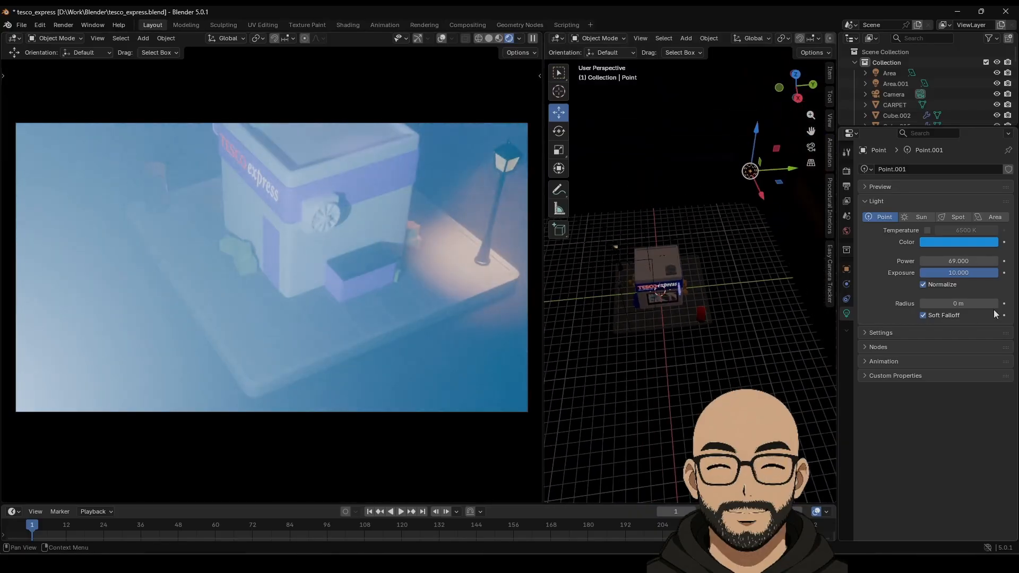
{"action": "left_click_drag", "start_coordinate": [958, 303], "coordinate": [1001, 303]}
{"action": "left_click_drag", "start_coordinate": [757, 139], "coordinate": [757, 93]}
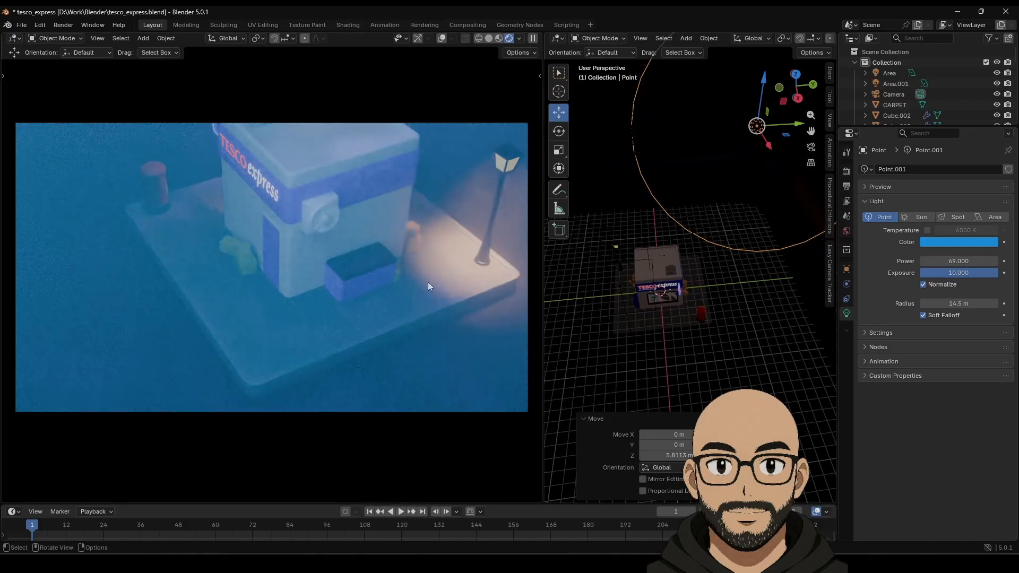
Step: Try a 10780 K colour temperature and non-normalized output on the blue point light, then restore both settings
{"action": "middle_click_drag", "start_coordinate": [466, 286], "coordinate": [289, 282]}
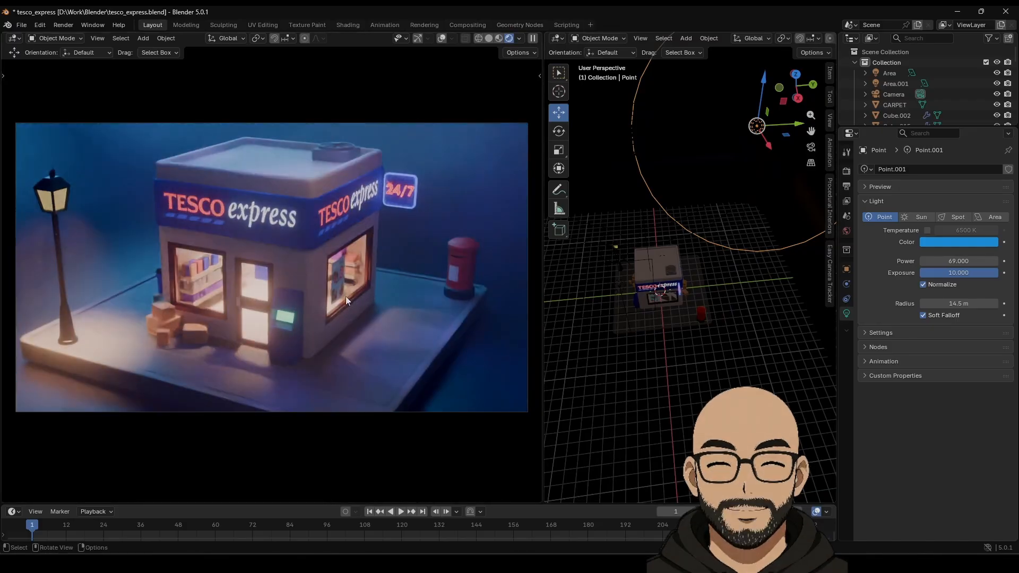
{"action": "scroll", "coordinate": [346, 303], "scroll_direction": "down", "scroll_amount": 2}
{"action": "scroll", "coordinate": [329, 316], "scroll_direction": "up", "scroll_amount": 1}
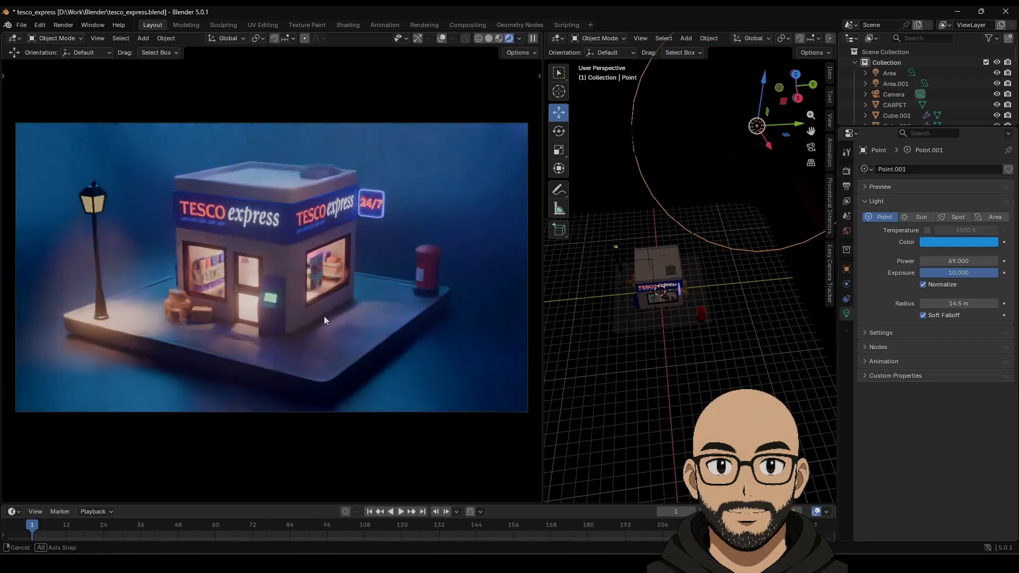
{"action": "middle_click_drag", "start_coordinate": [341, 282], "coordinate": [343, 282]}
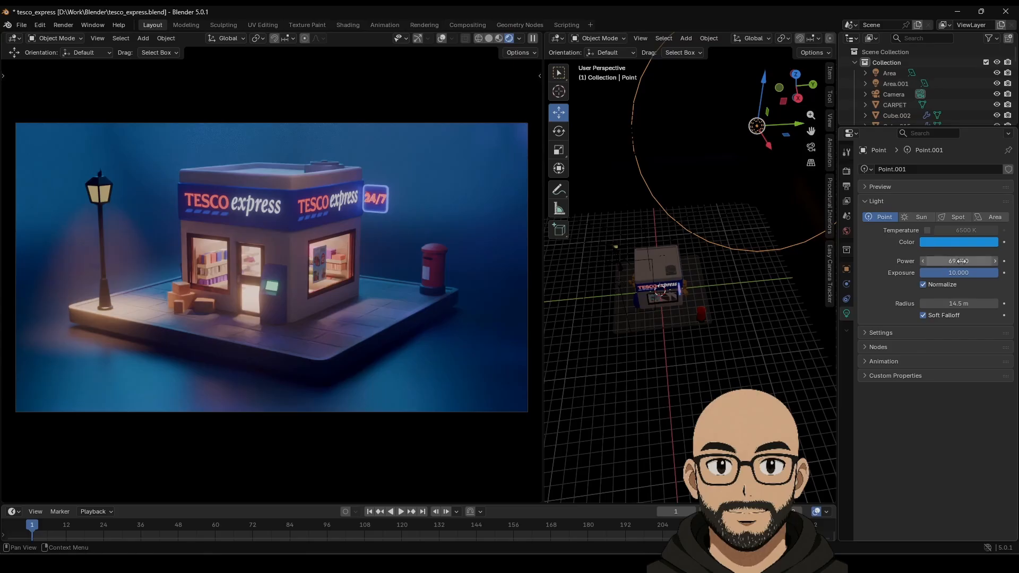
{"action": "left_click_drag", "start_coordinate": [970, 275], "coordinate": [942, 275]}
{"action": "key", "text": "Escape"}
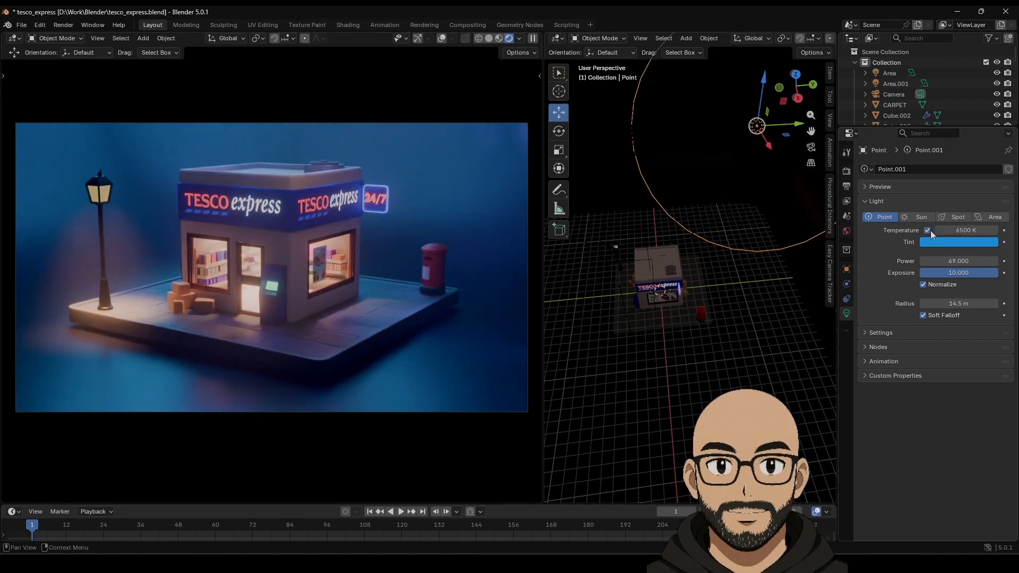
{"action": "left_click_drag", "start_coordinate": [933, 231], "coordinate": [963, 232]}
{"action": "left_click", "coordinate": [927, 230]}
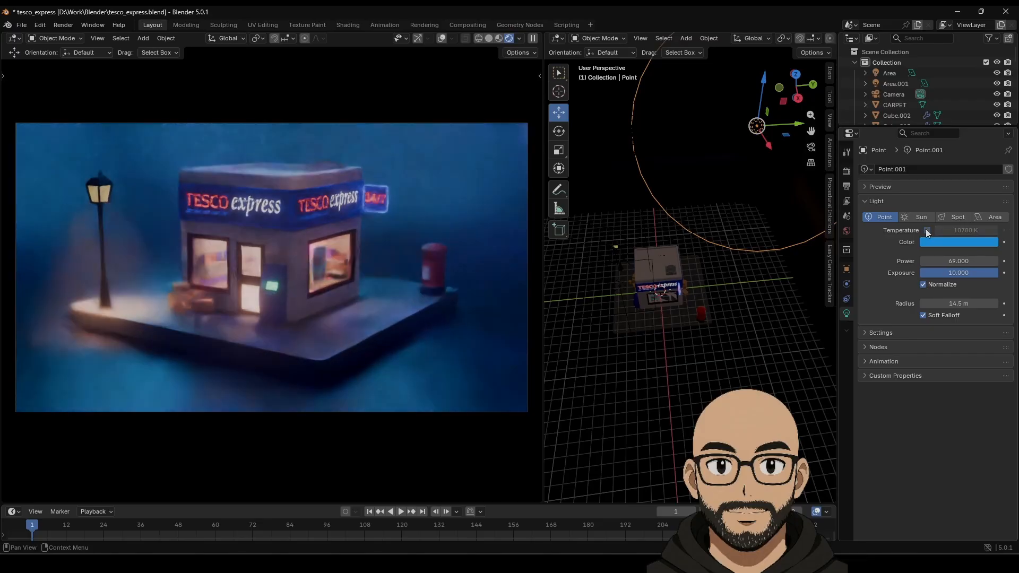
{"action": "left_click", "coordinate": [924, 286]}
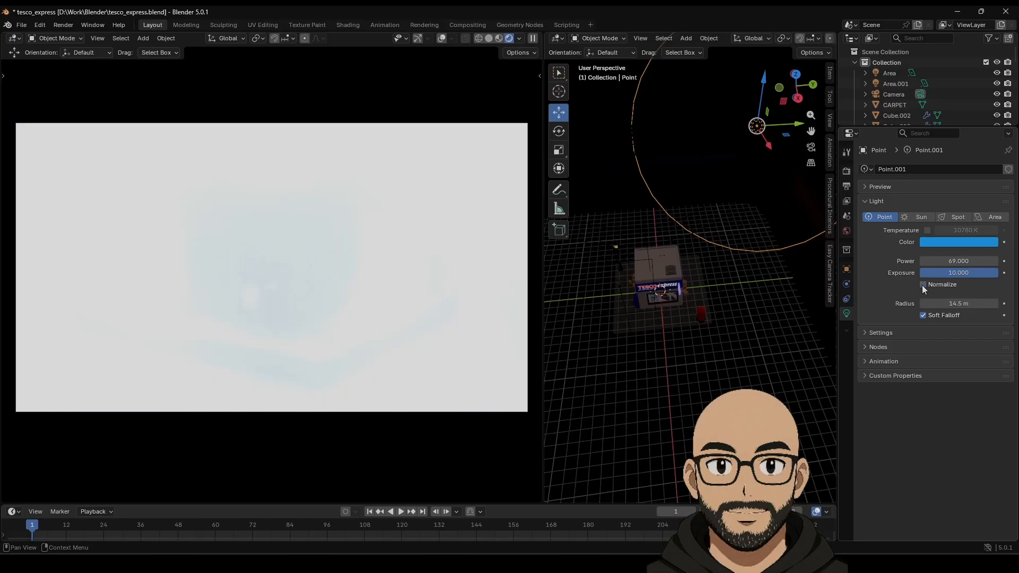
{"action": "left_click", "coordinate": [923, 287]}
Step: Set the blue point light's radius to 10.1 m and widen the rendered viewport further
{"action": "mouse_move", "coordinate": [934, 303]}
{"action": "left_mouse_down"}
{"action": "mouse_move", "coordinate": [860, 304]}
{"action": "mouse_move", "coordinate": [923, 303]}
{"action": "left_mouse_up"}
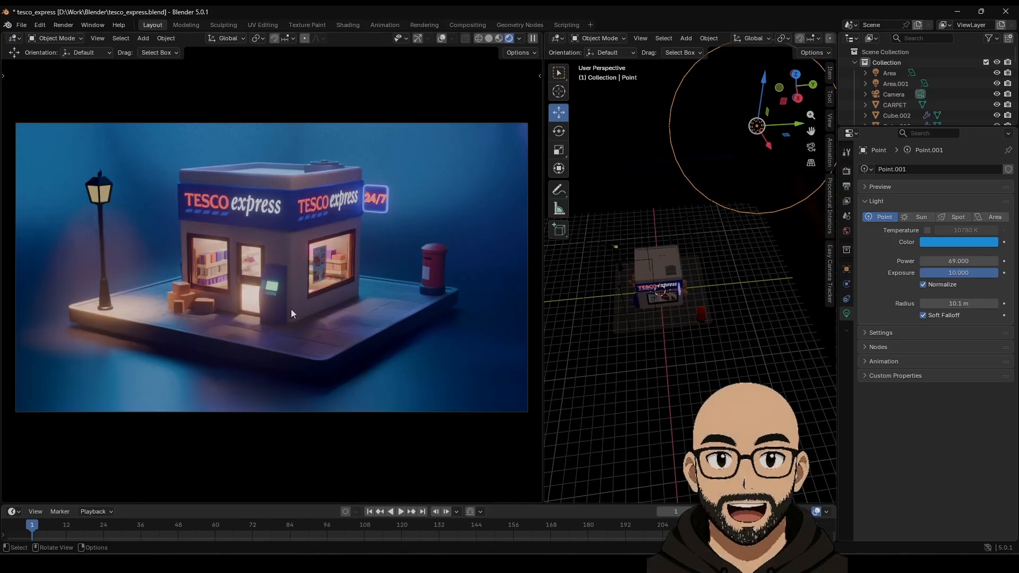
{"action": "left_click_drag", "start_coordinate": [541, 263], "coordinate": [684, 263]}
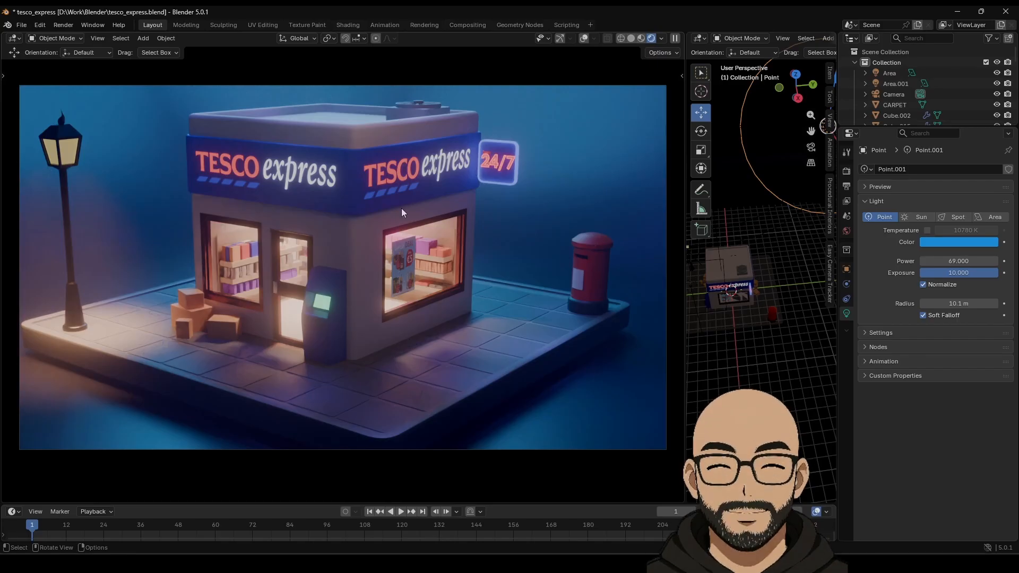
Step: Set the street lamp glass's emission strength to 7.7 and its emission colour to light blue #60B2FF
{"action": "middle_click_drag", "start_coordinate": [725, 279], "coordinate": [749, 278], "text": "shift"}
{"action": "left_click", "coordinate": [714, 253]}
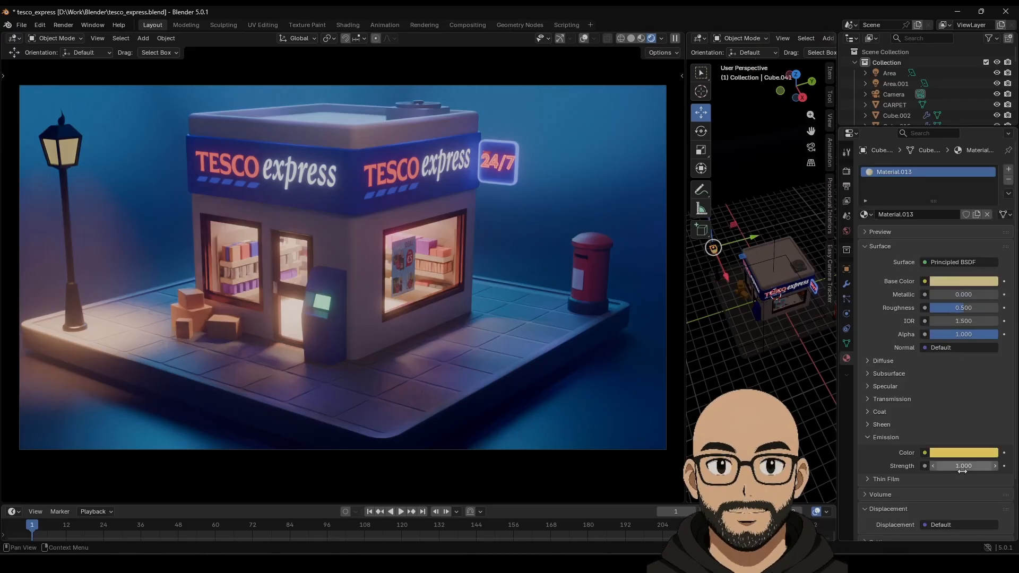
{"action": "mouse_move", "coordinate": [964, 466]}
{"action": "left_mouse_down"}
{"action": "mouse_move", "coordinate": [990, 466]}
{"action": "mouse_move", "coordinate": [961, 466]}
{"action": "left_mouse_up"}
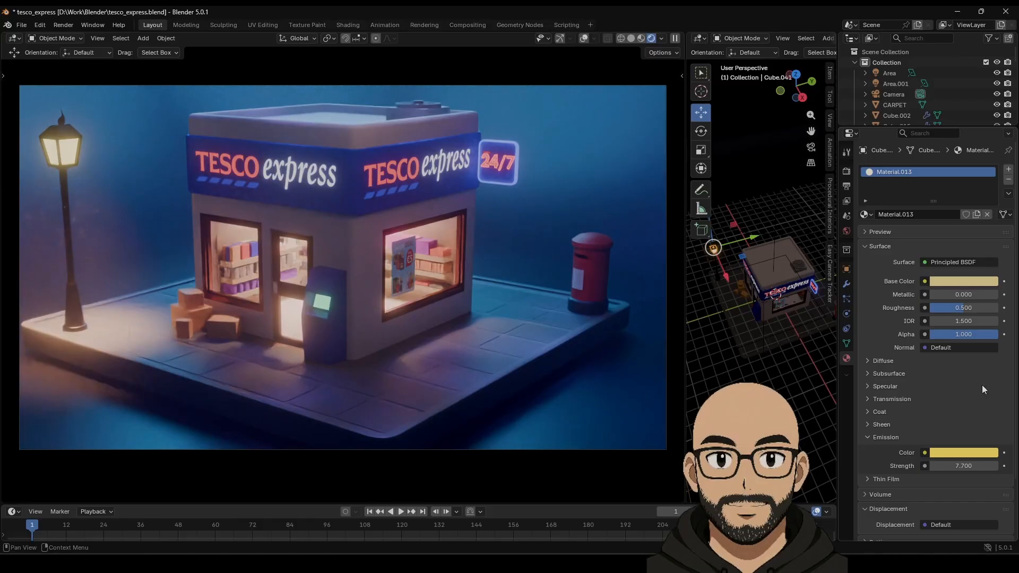
{"action": "left_click", "coordinate": [976, 454]}
{"action": "left_click_drag", "start_coordinate": [924, 321], "coordinate": [953, 287]}
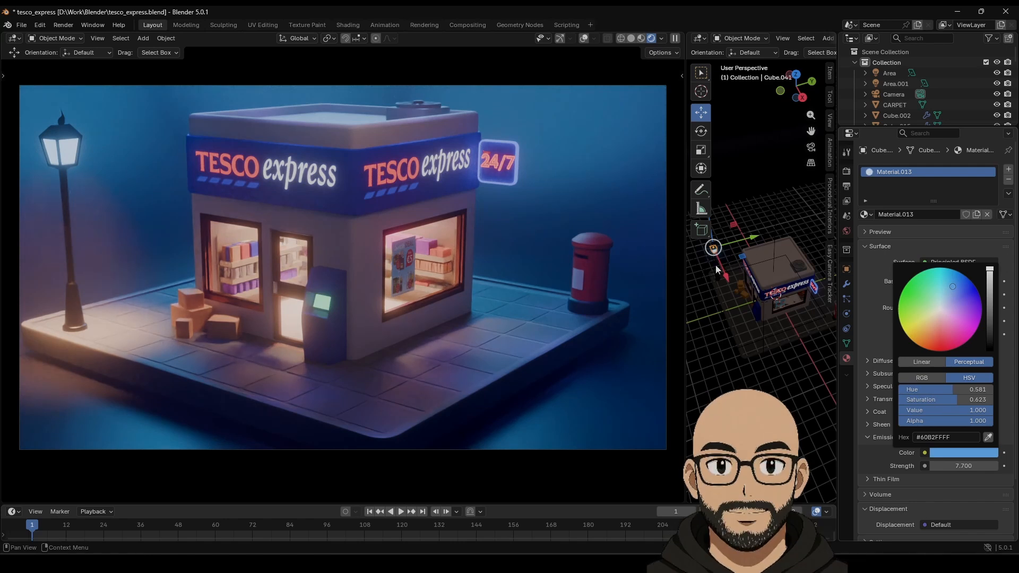
Step: Set the street lamp spot light's colour temperature to 4464 K
{"action": "left_click", "coordinate": [714, 250]}
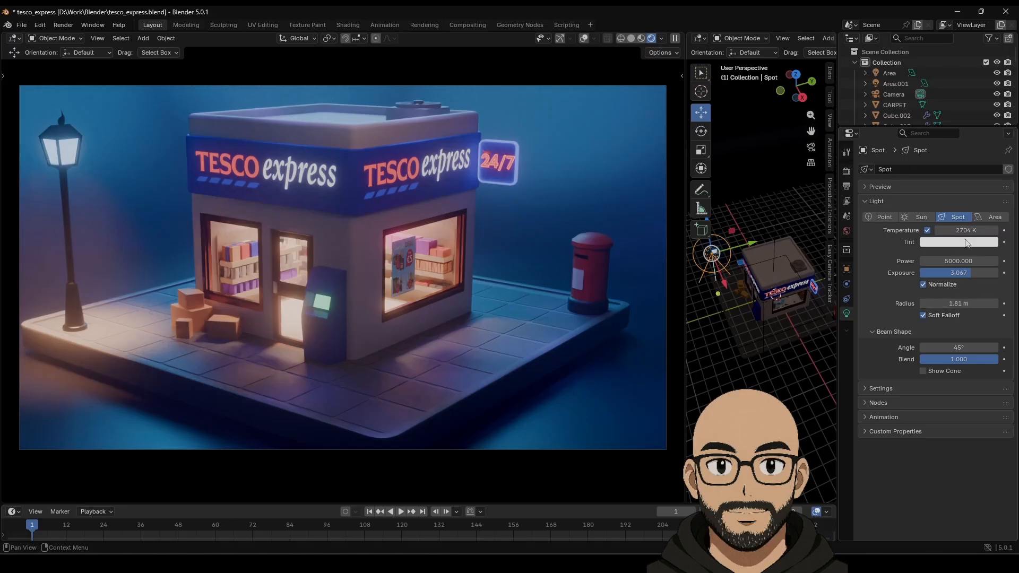
{"action": "mouse_move", "coordinate": [964, 230]}
{"action": "left_mouse_down"}
{"action": "mouse_move", "coordinate": [980, 229]}
{"action": "mouse_move", "coordinate": [964, 229]}
{"action": "left_mouse_up"}
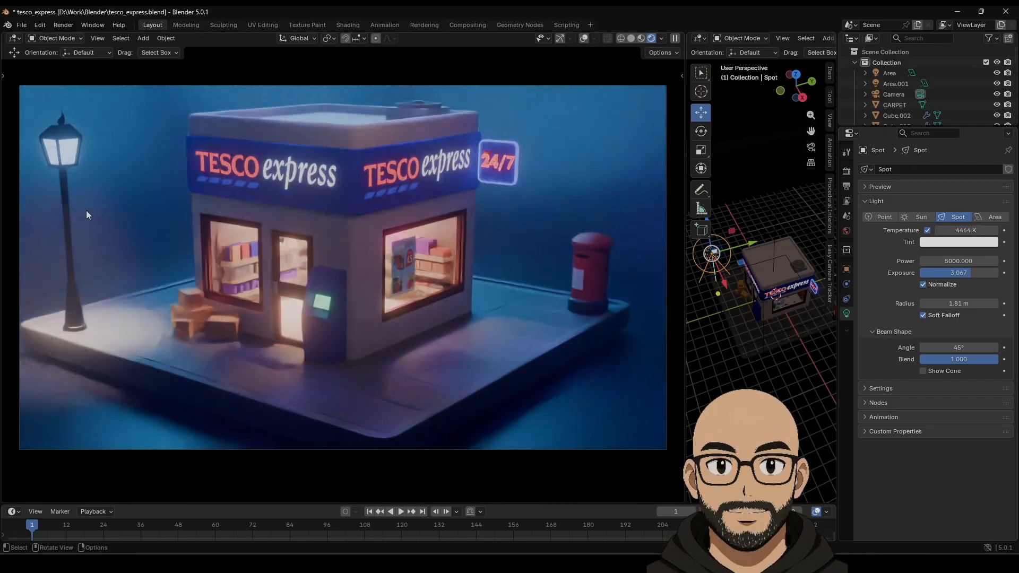
Step: Change the street lamp glass's emission colour to pale cyan #BAFFF3
{"action": "left_click", "coordinate": [71, 148]}
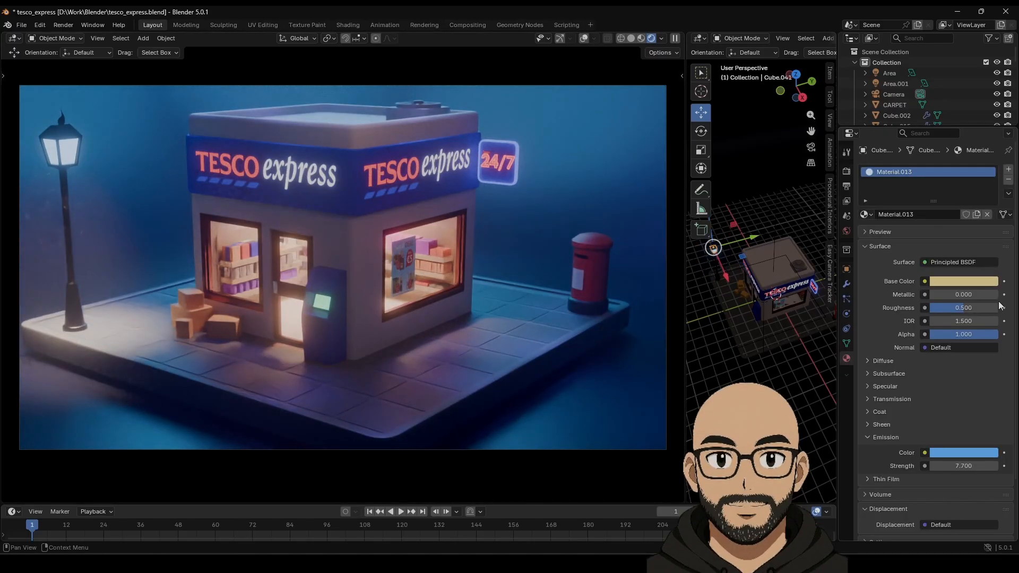
{"action": "left_click", "coordinate": [970, 454]}
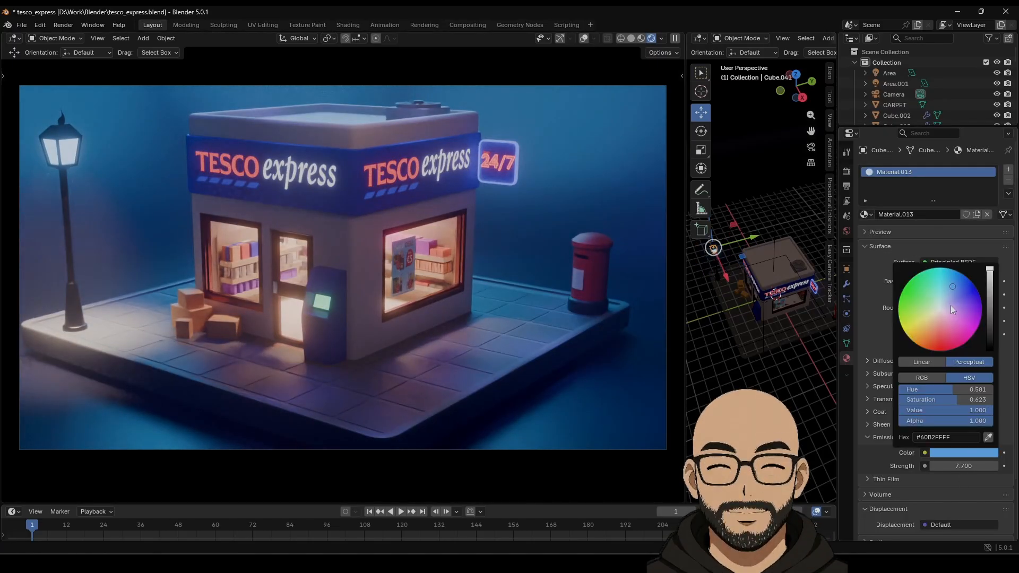
{"action": "left_click_drag", "start_coordinate": [950, 305], "coordinate": [938, 298]}
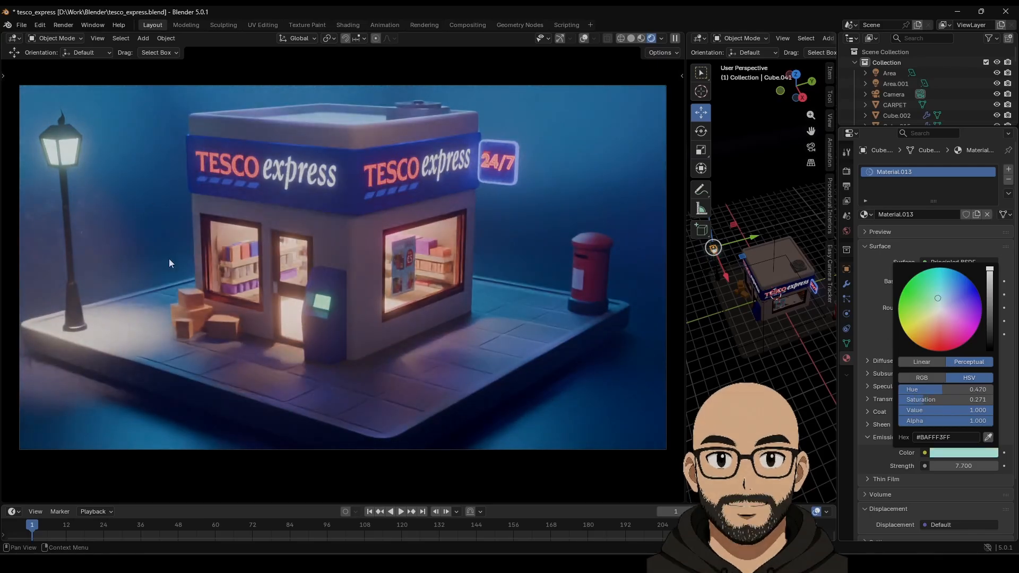
{"action": "scroll", "coordinate": [376, 308], "scroll_direction": "down", "scroll_amount": 1}
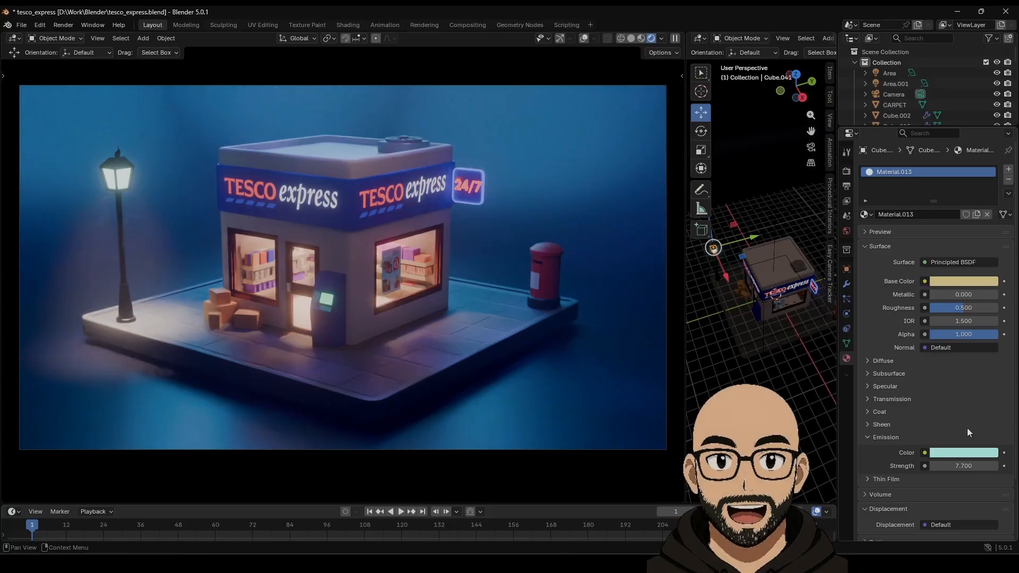
Step: Sample the lit shop window's colour for the lamp glass's emission, desaturate it to near white, and narrow the rendered viewport slightly
{"action": "left_click", "coordinate": [964, 454]}
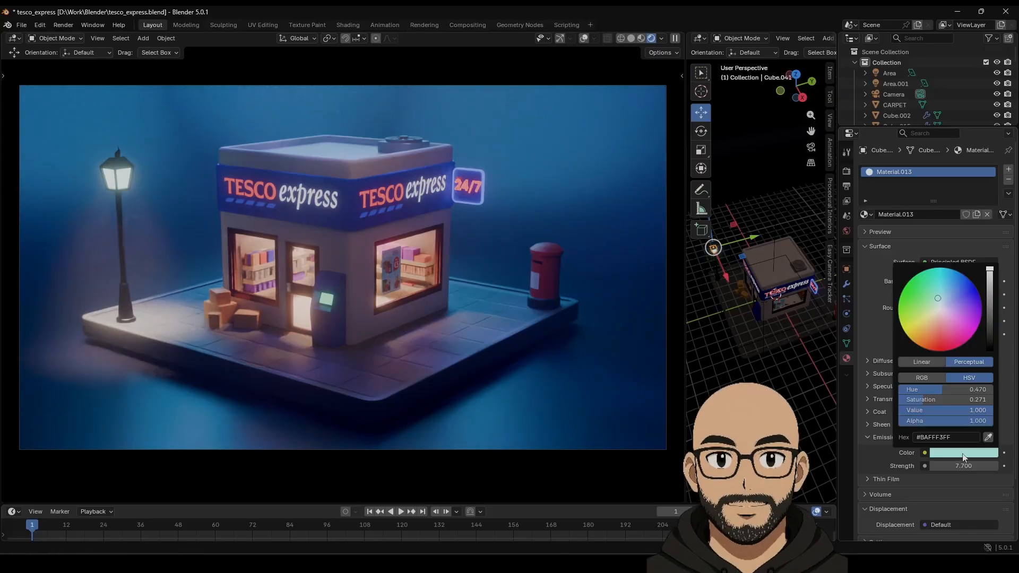
{"action": "left_click", "coordinate": [989, 438]}
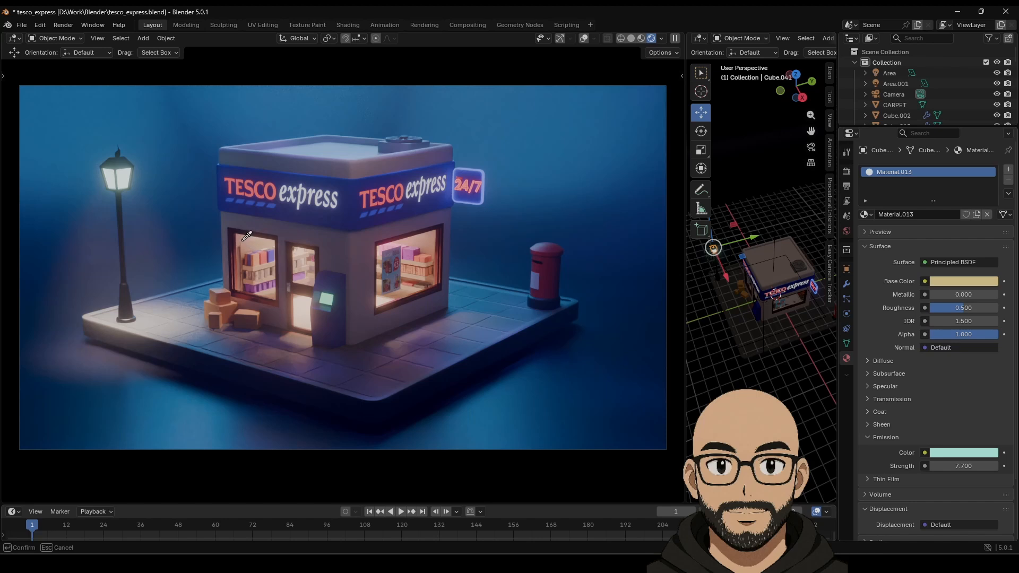
{"action": "left_click", "coordinate": [243, 269]}
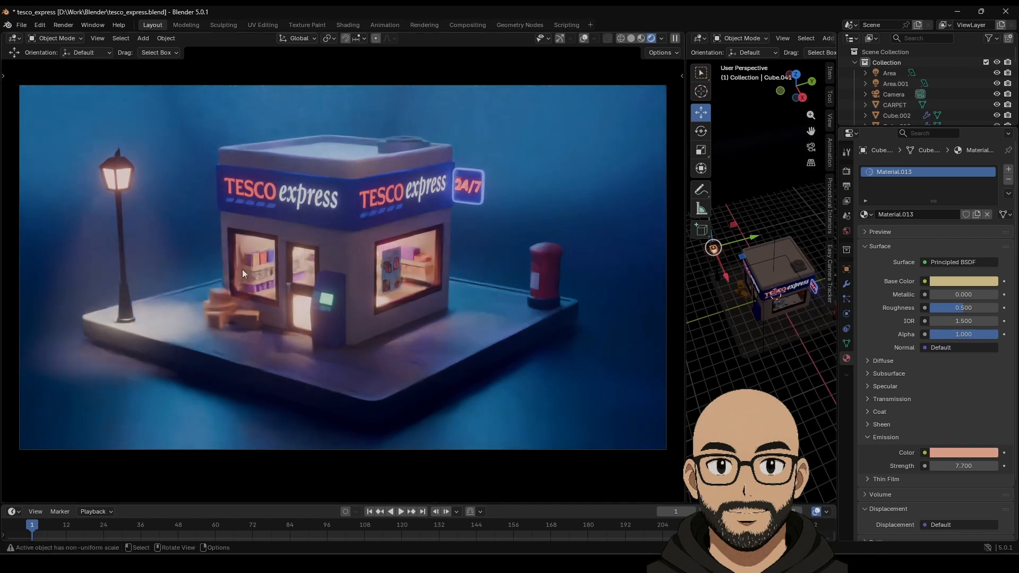
{"action": "left_click", "coordinate": [967, 455]}
{"action": "left_click_drag", "start_coordinate": [938, 406], "coordinate": [914, 400]}
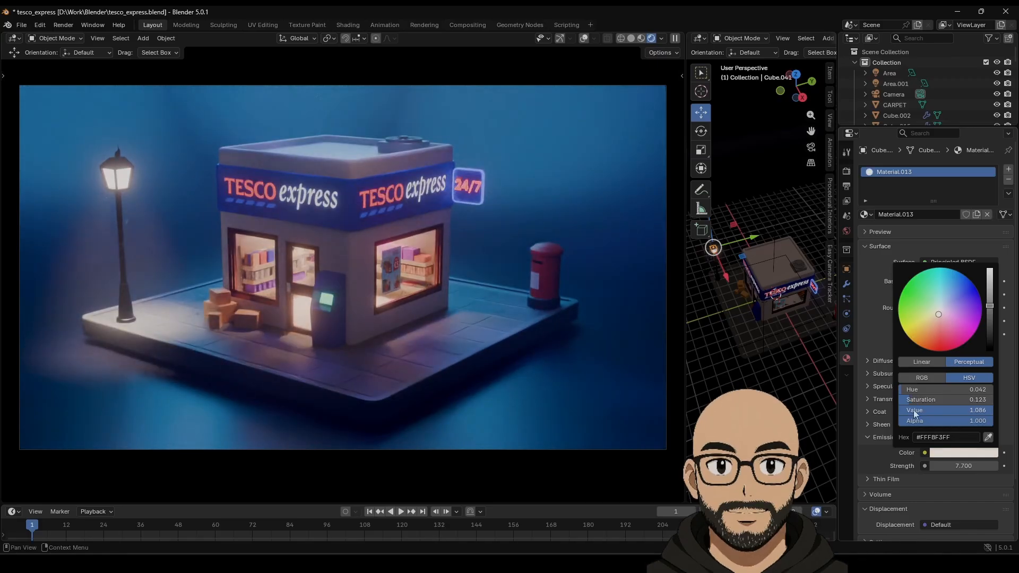
{"action": "left_click_drag", "start_coordinate": [934, 400], "coordinate": [924, 399]}
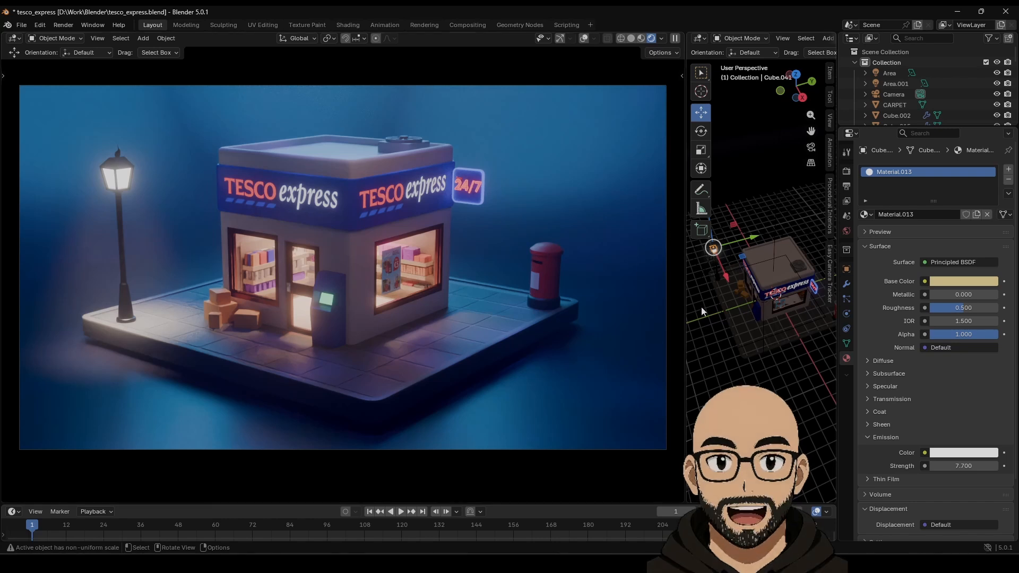
{"action": "left_click_drag", "start_coordinate": [685, 256], "coordinate": [608, 283]}
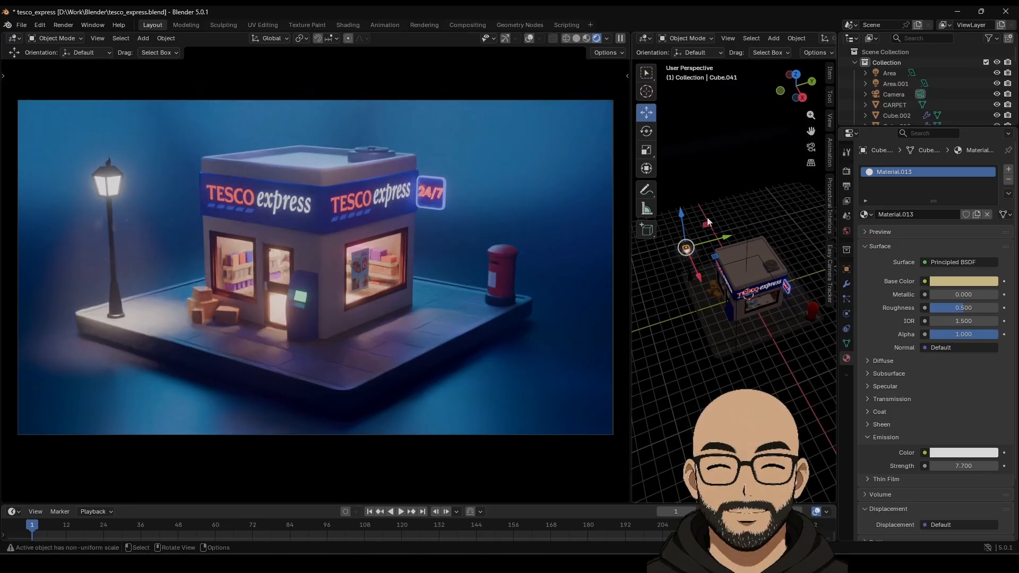